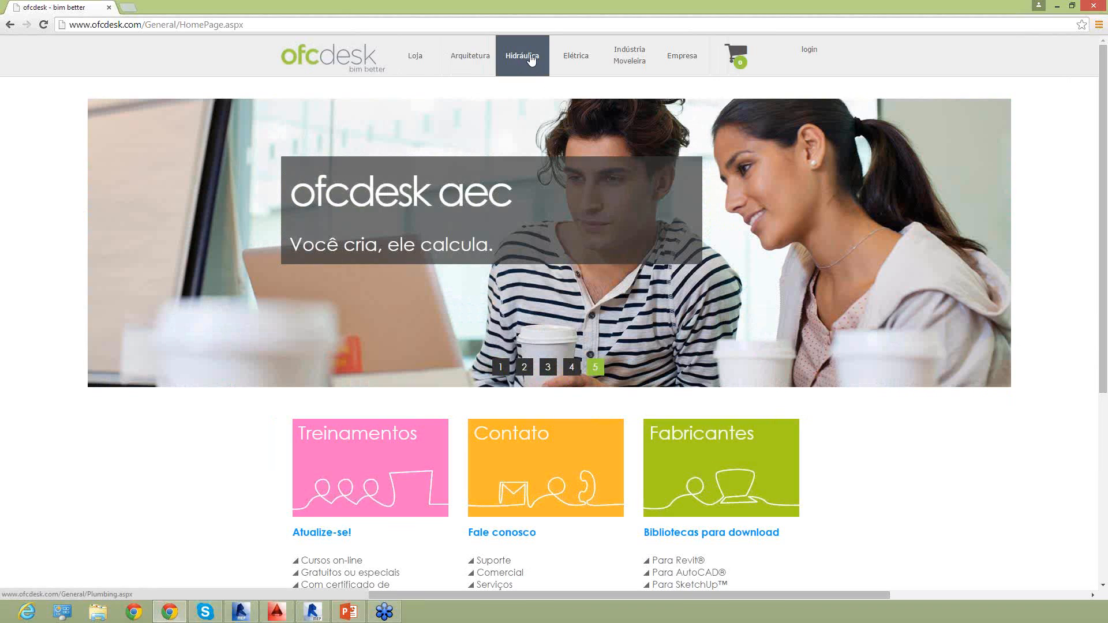
Open the training calendar from the Hidráulica section and check the 26 February 2015 session and the March 2015 schedule.
left_click(530, 60)
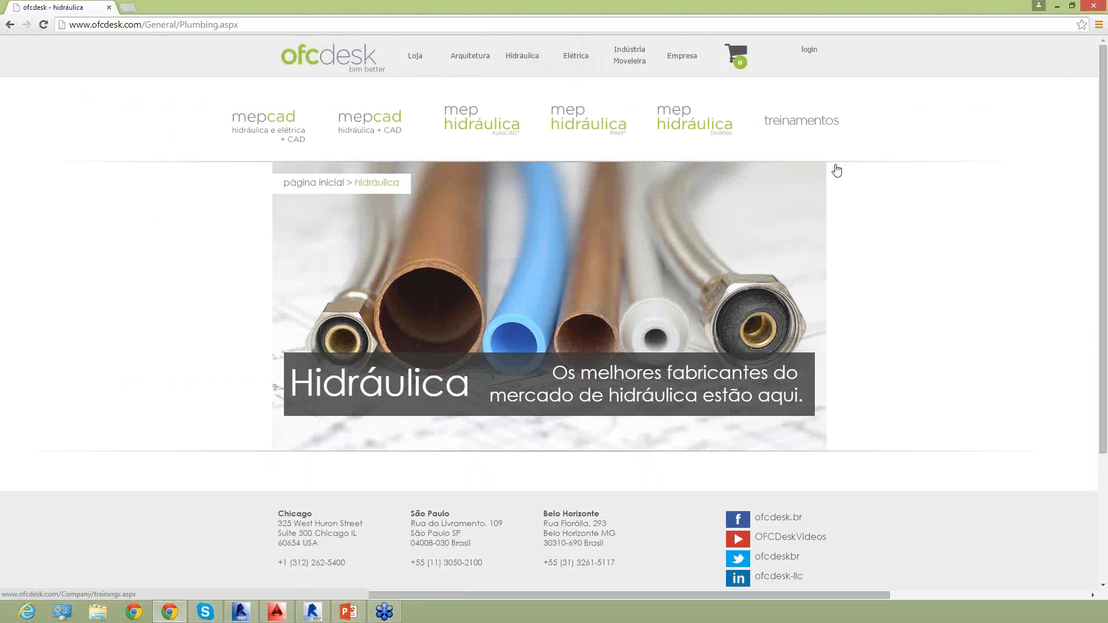
left_click(810, 126)
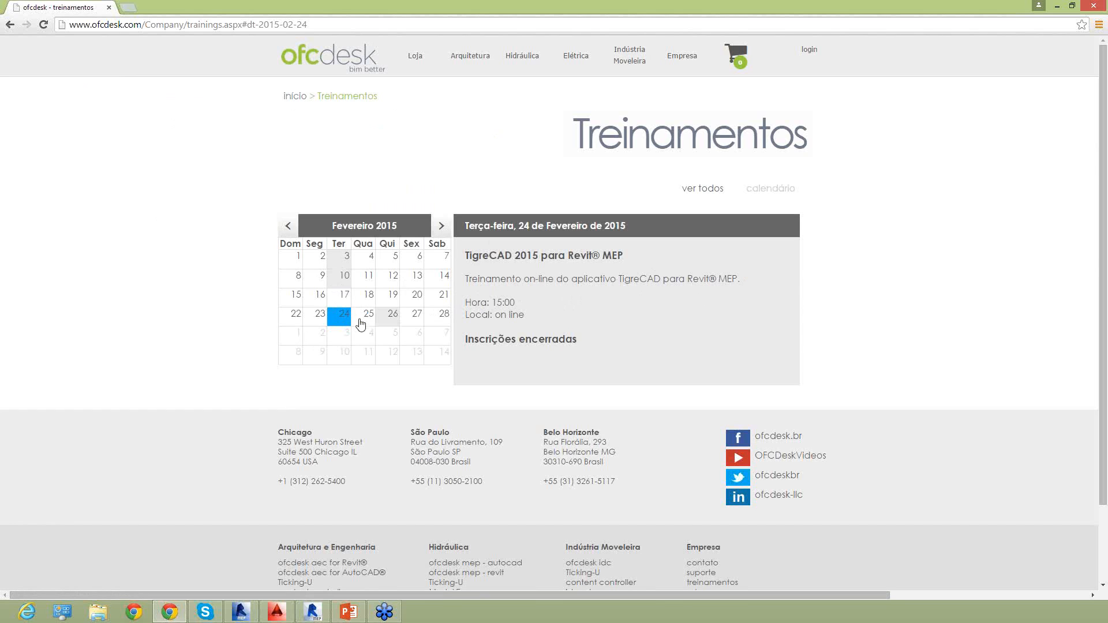
left_click(389, 316)
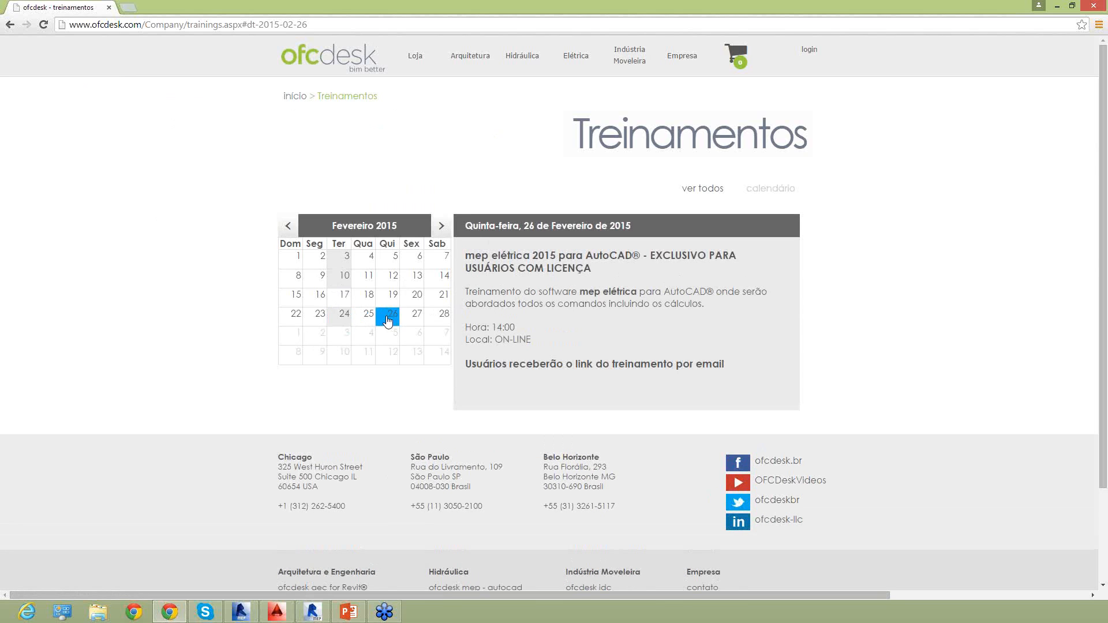
left_click(441, 226)
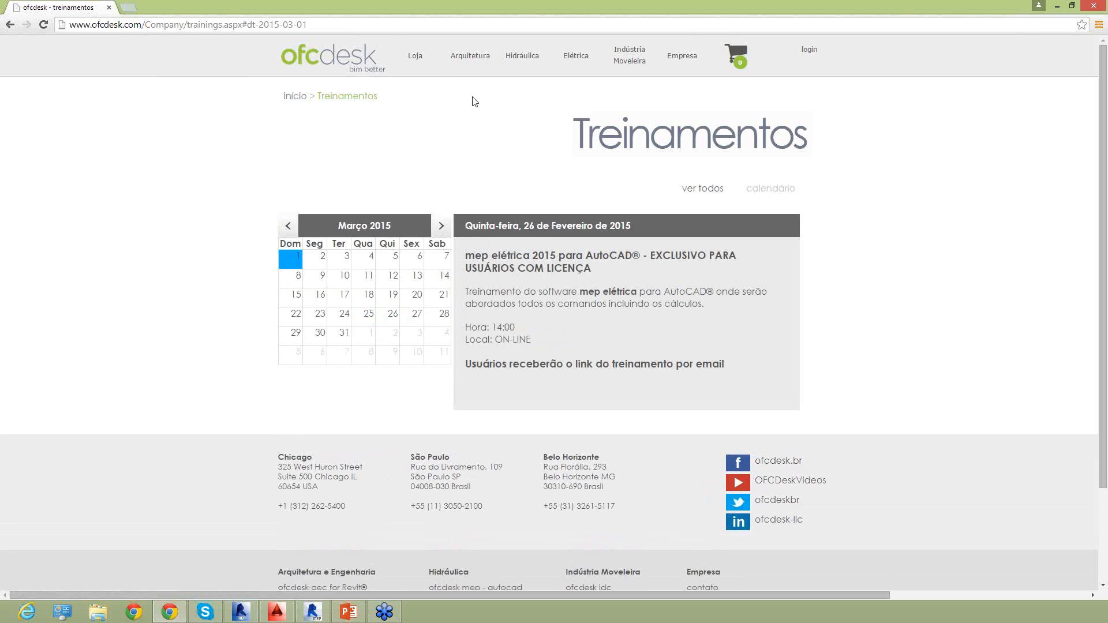
Open the mep hidráulica for Revit product page and review its pricing, included resources and update terms.
left_click(513, 70)
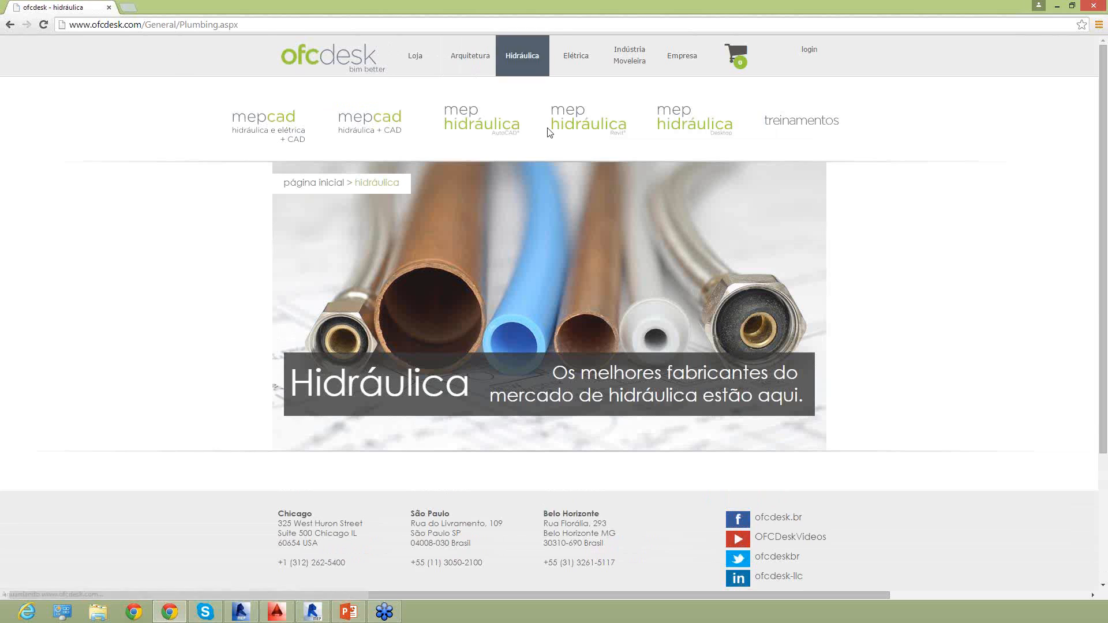
left_click(573, 120)
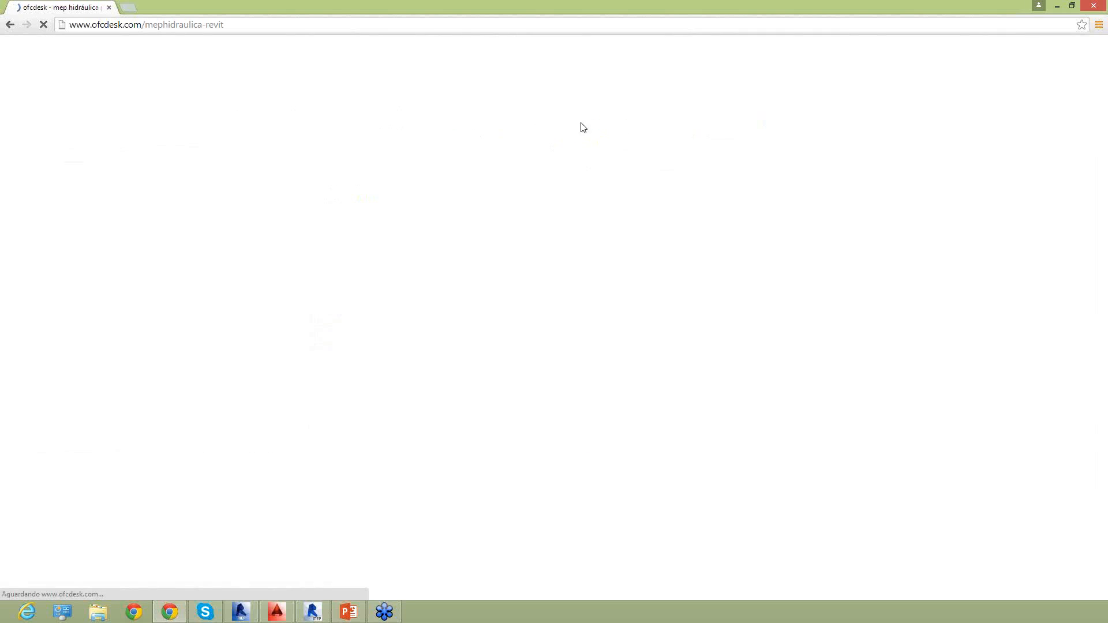
scroll(505, 177, "down", 5)
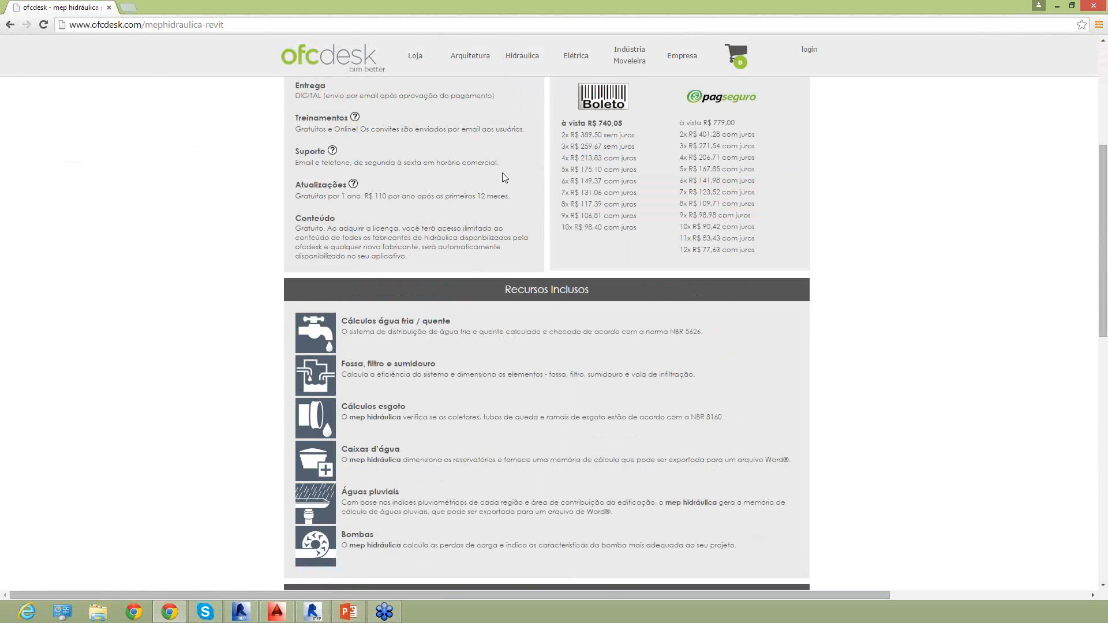
scroll(505, 177, "up", 5)
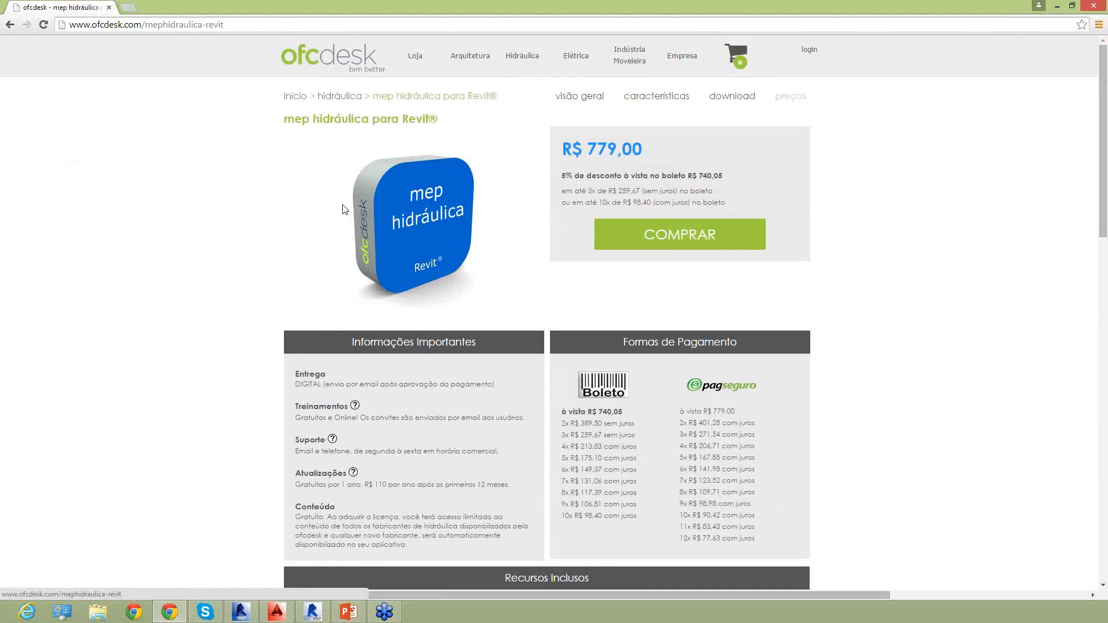
scroll(398, 152, "down", 6)
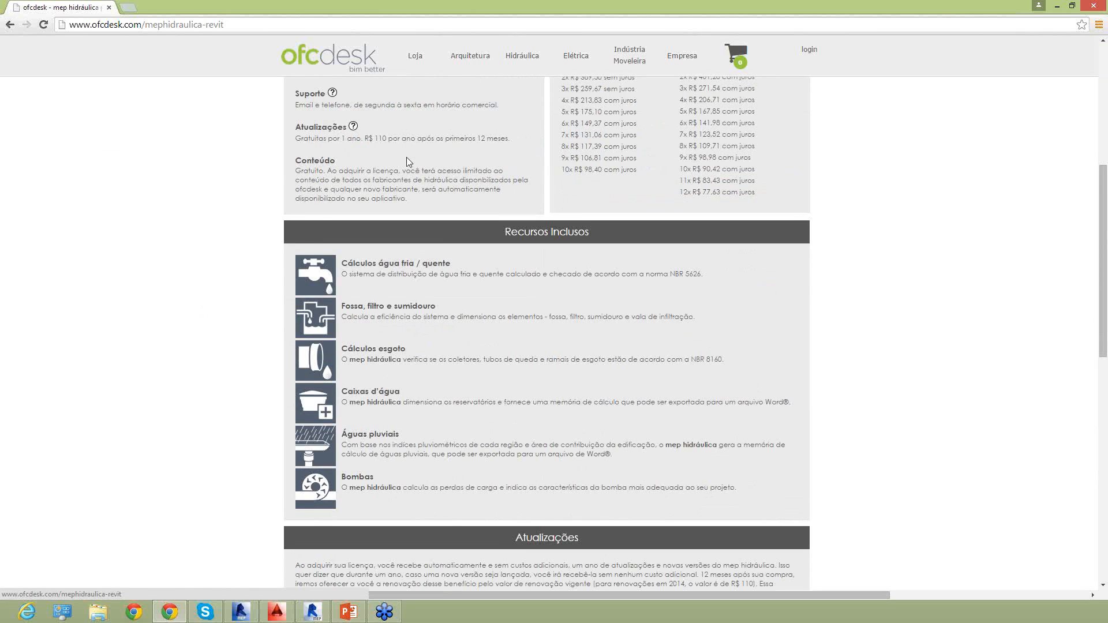
scroll(406, 157, "down", 1)
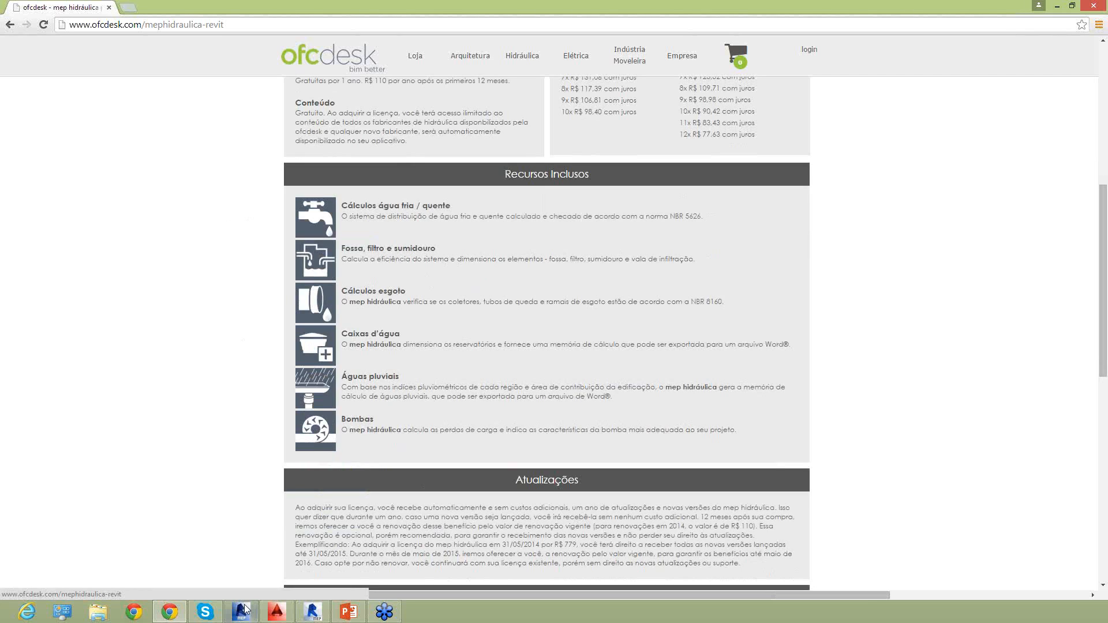
Switch to Revit MEP 2014 and create a new project from the desktop template Revit2014_e_2015-Template-2015-R0.rte.
mouse_move(243, 613)
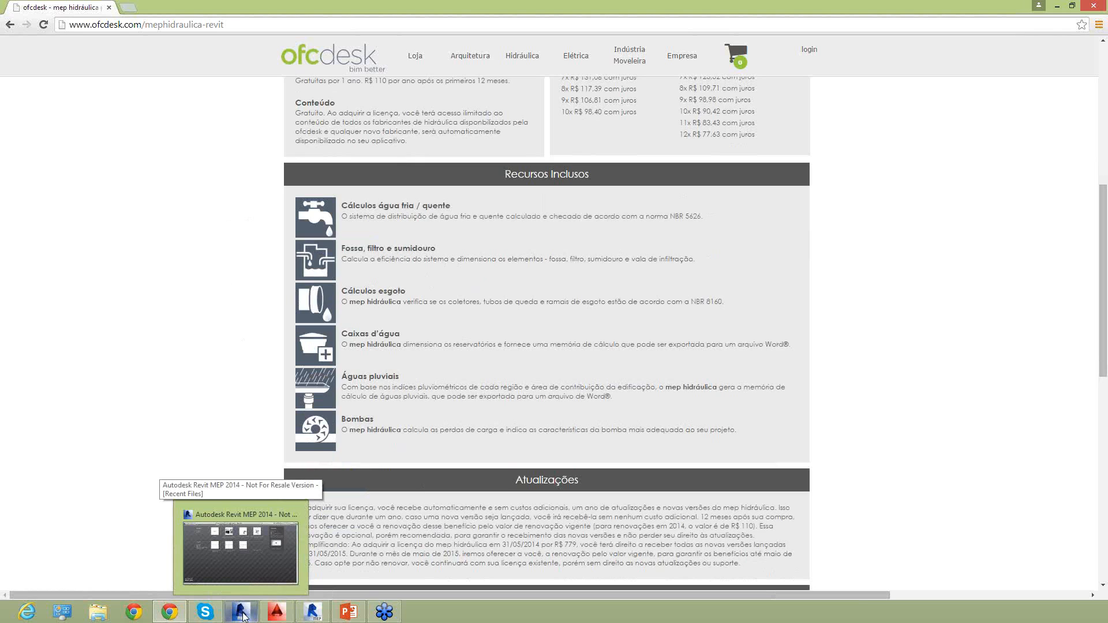
left_click(243, 613)
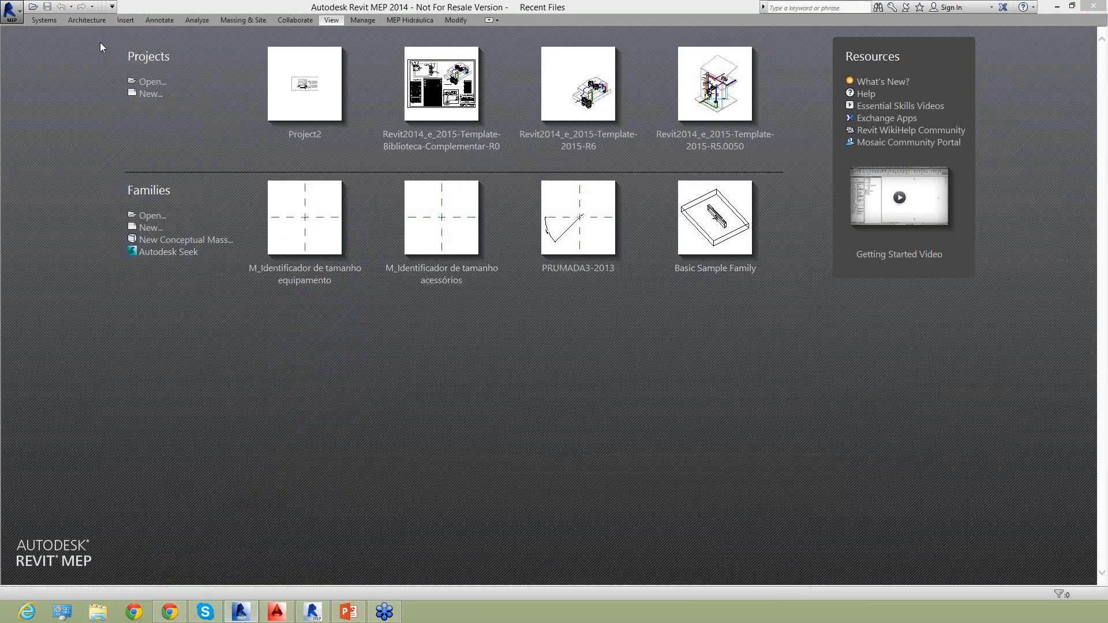
left_click(150, 98)
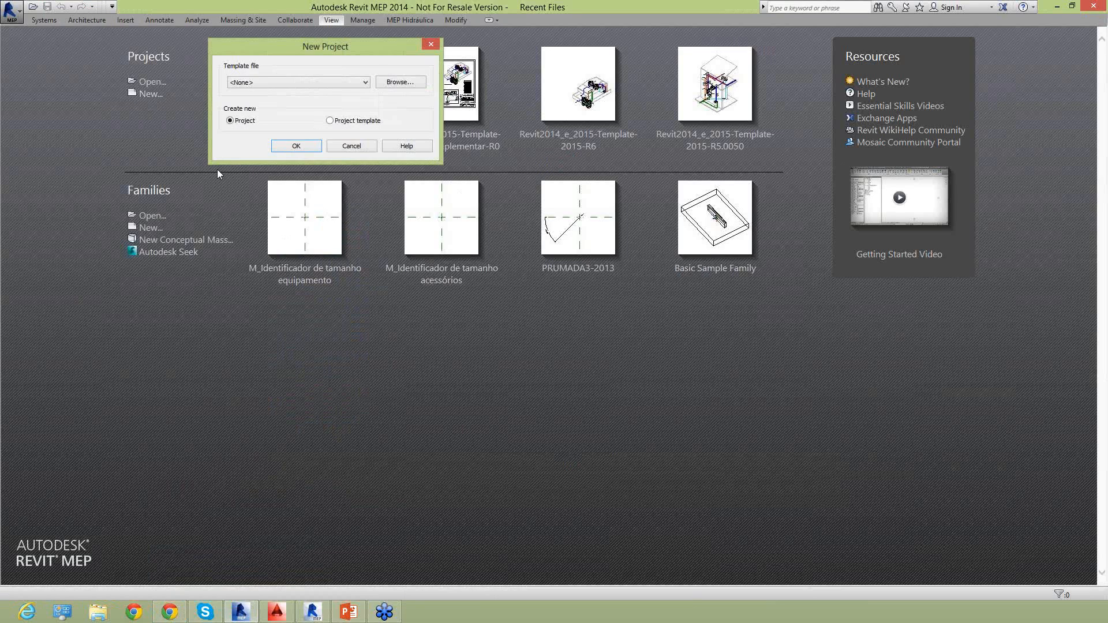
left_click_drag(348, 50, 360, 115)
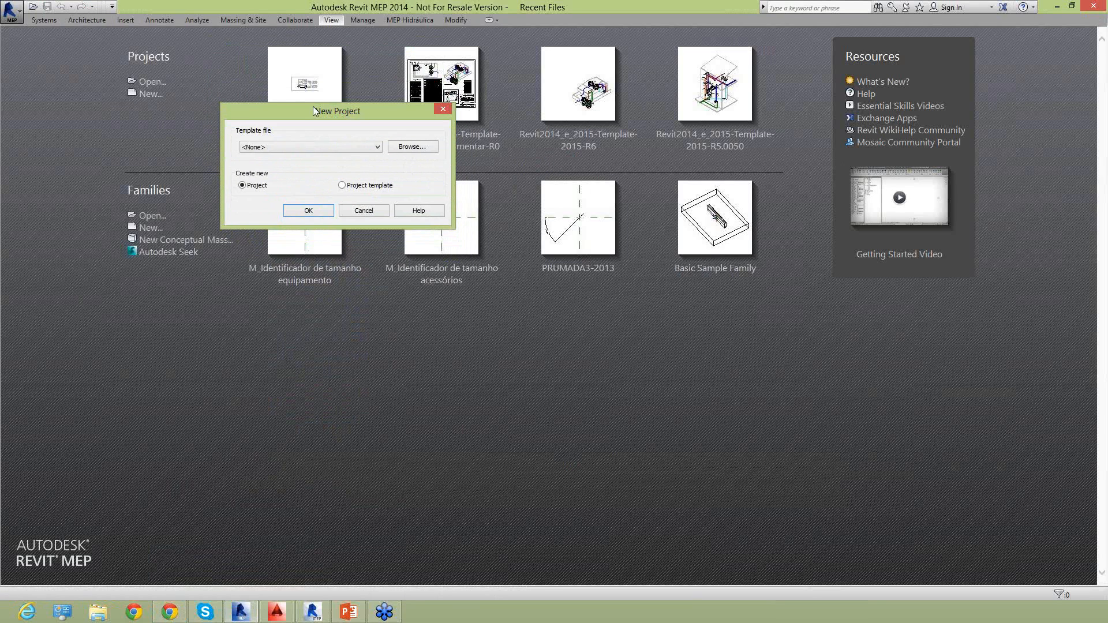
left_click(417, 149)
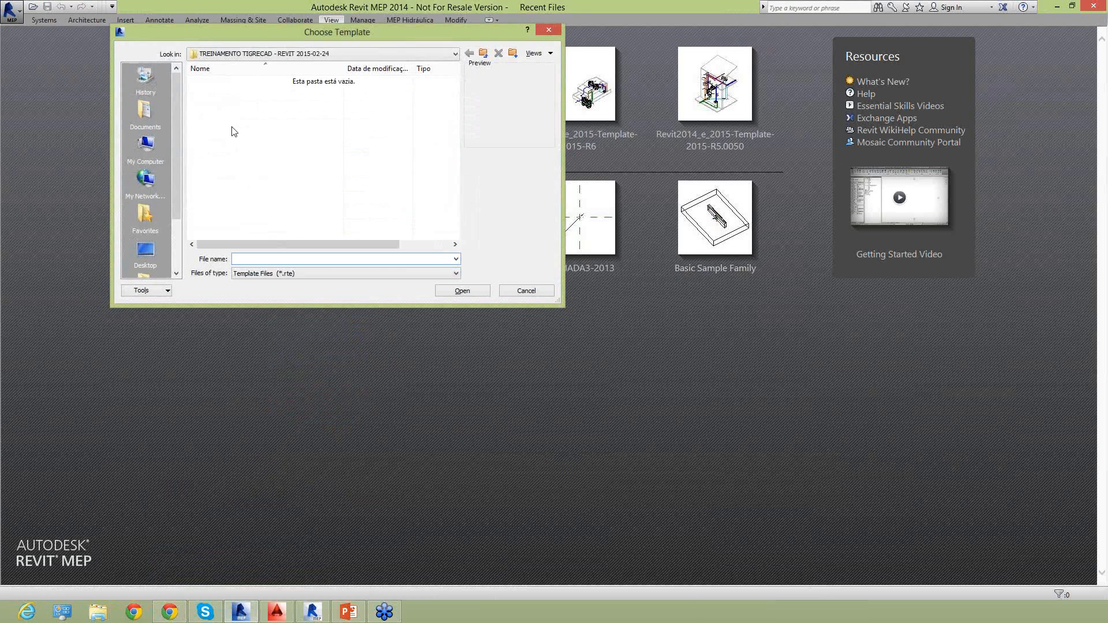
left_click(145, 251)
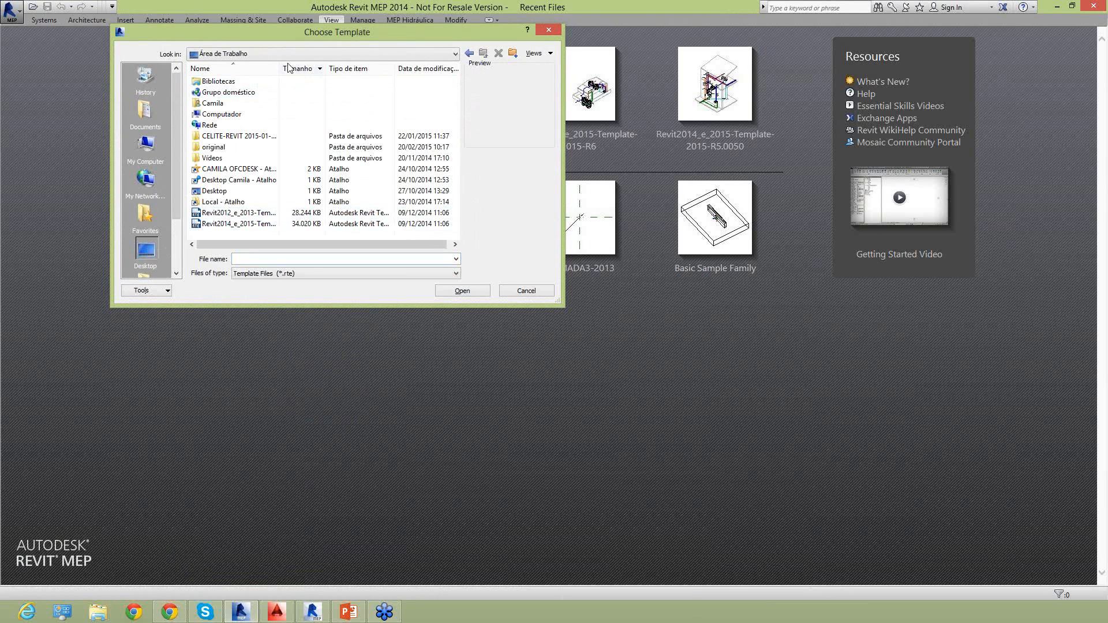
left_click_drag(280, 69, 403, 98)
left_click(227, 214)
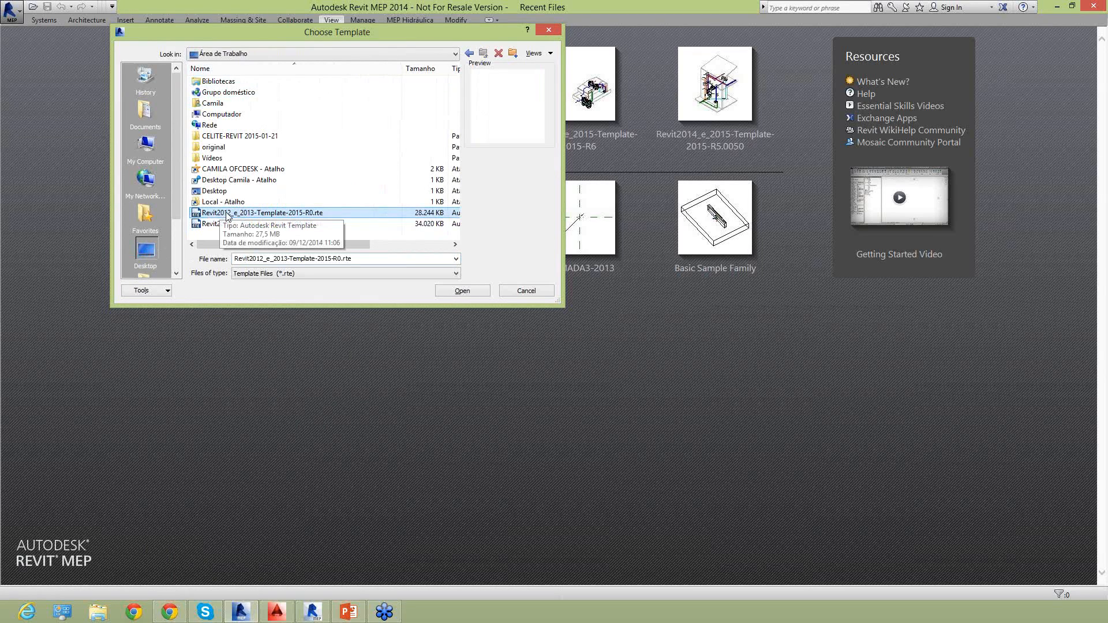
left_click(217, 224)
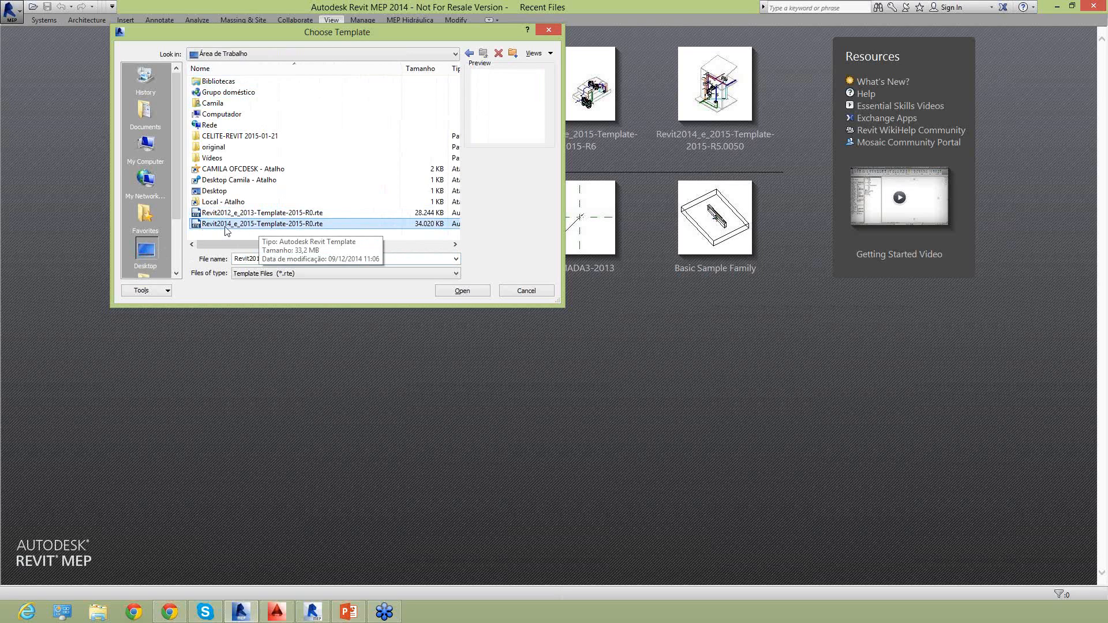
left_click(462, 291)
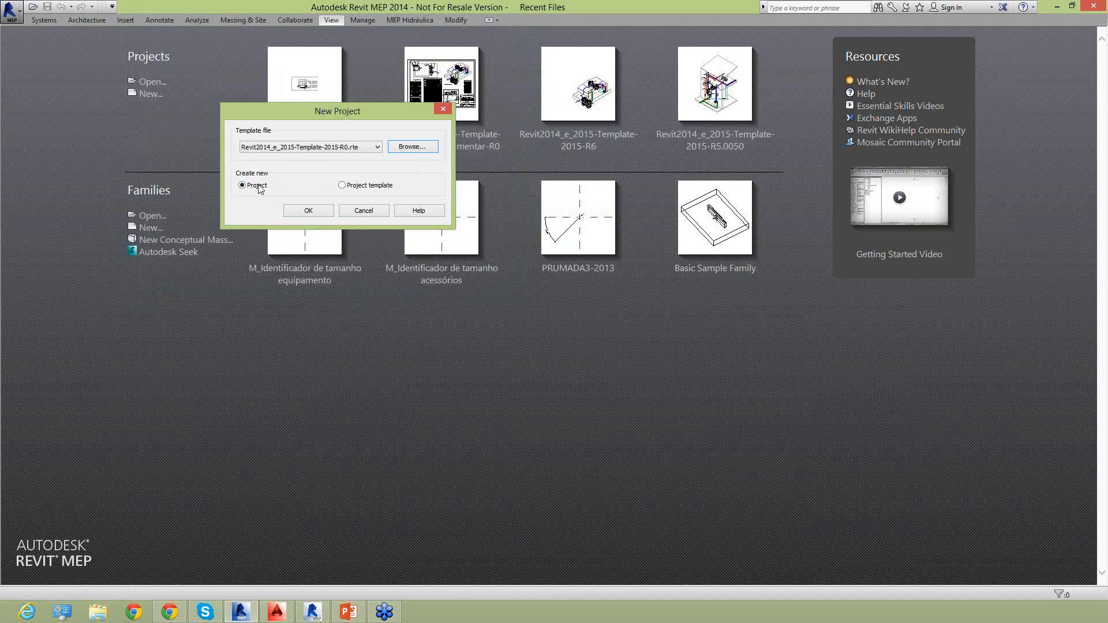
left_click(308, 211)
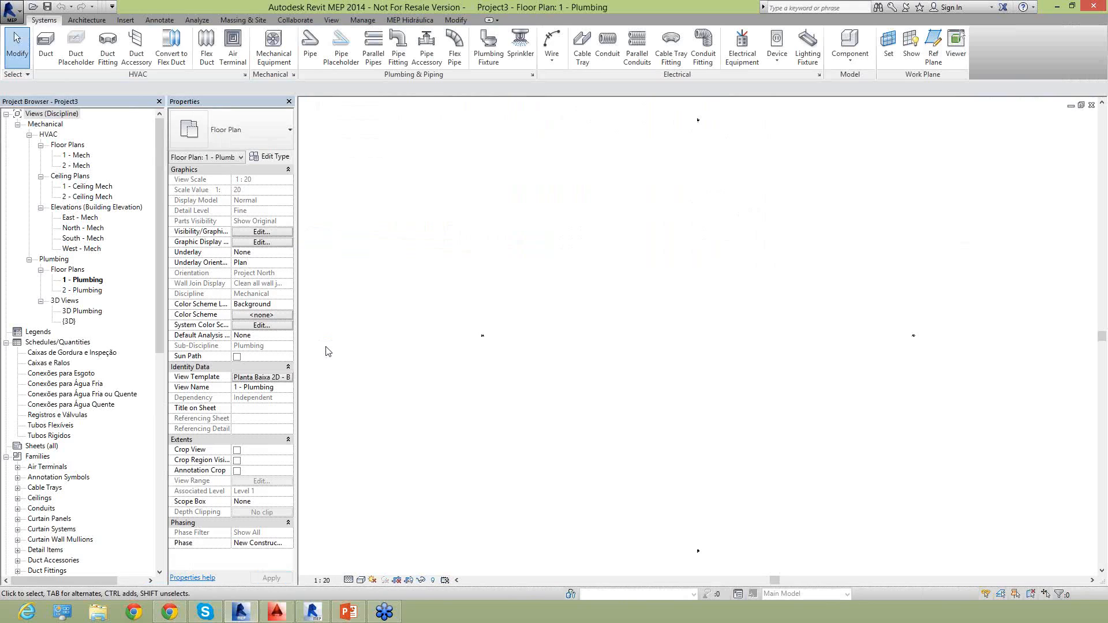
Open the recent project Project2.rvt.
middle_click_drag(650, 257, 601, 251)
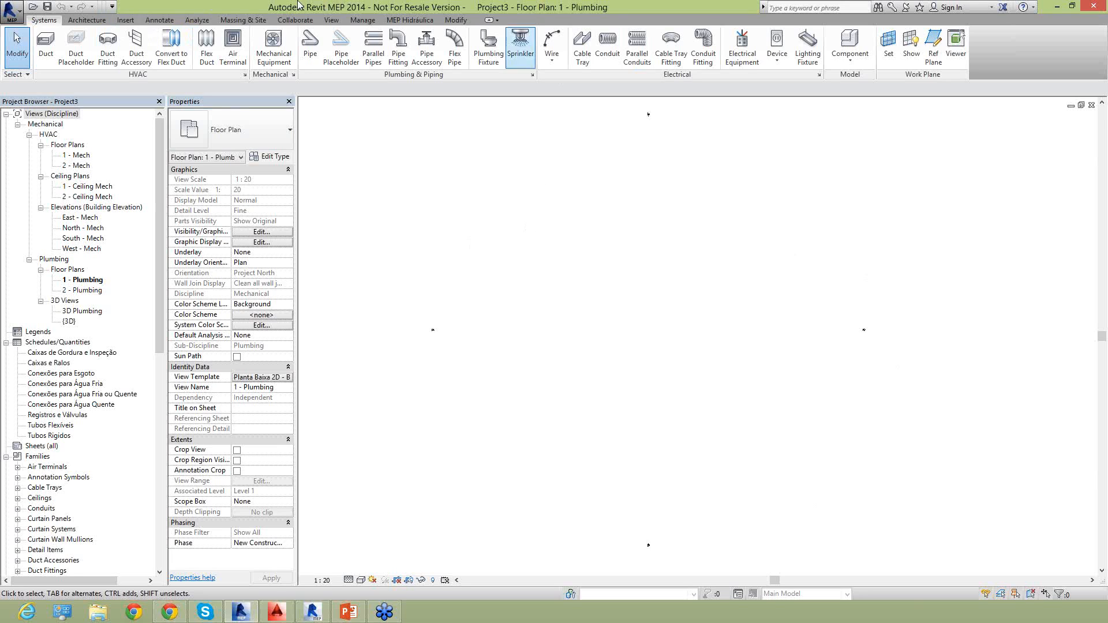
left_click(126, 21)
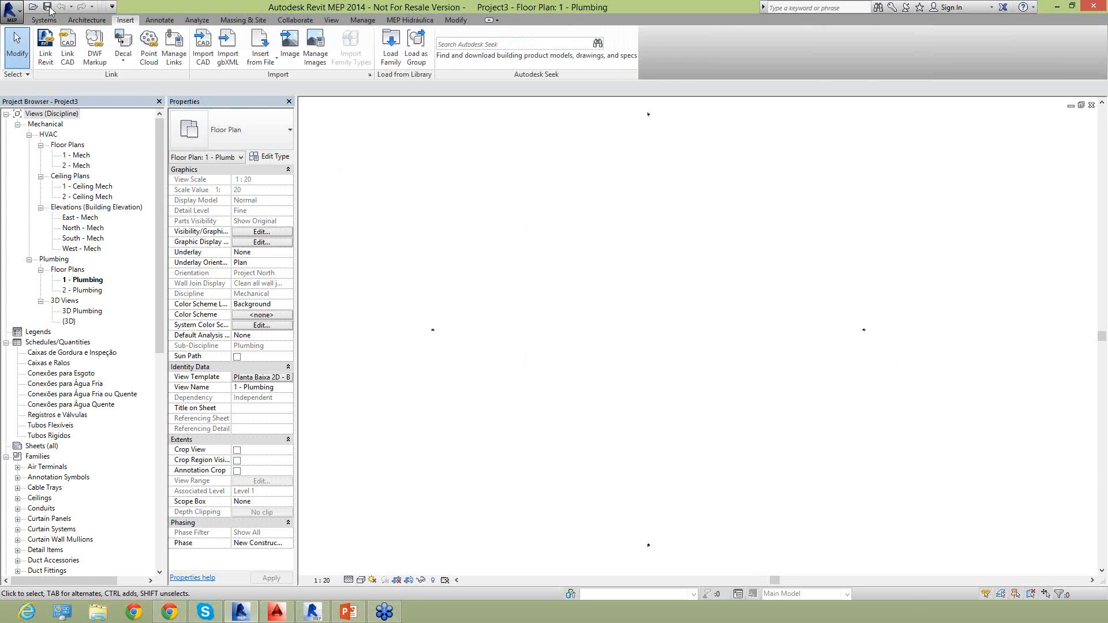
left_click(15, 13)
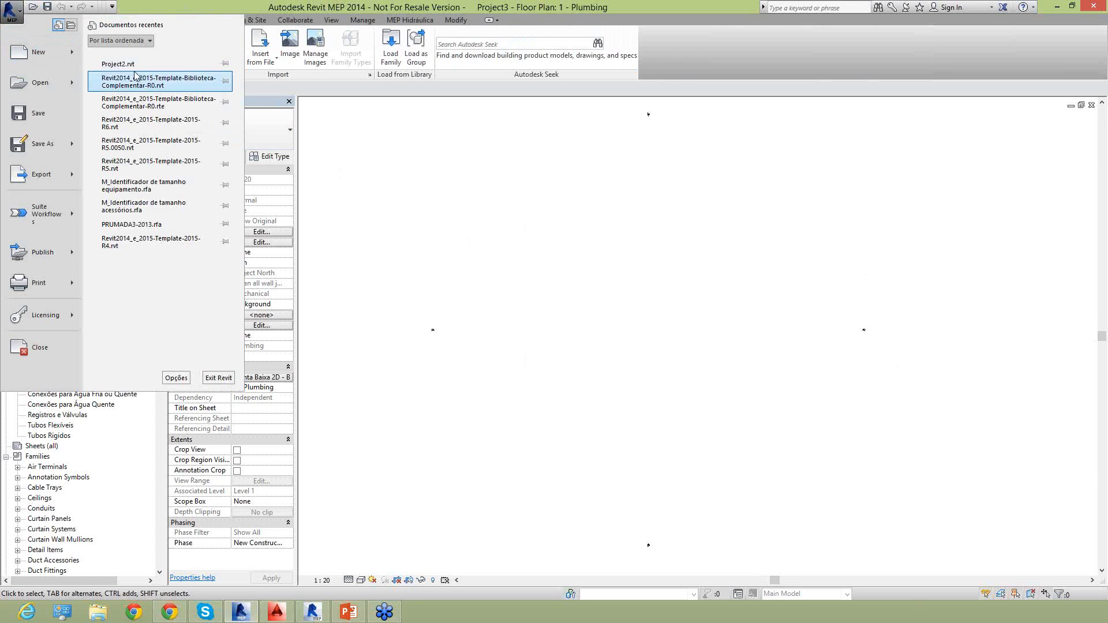
key("Escape")
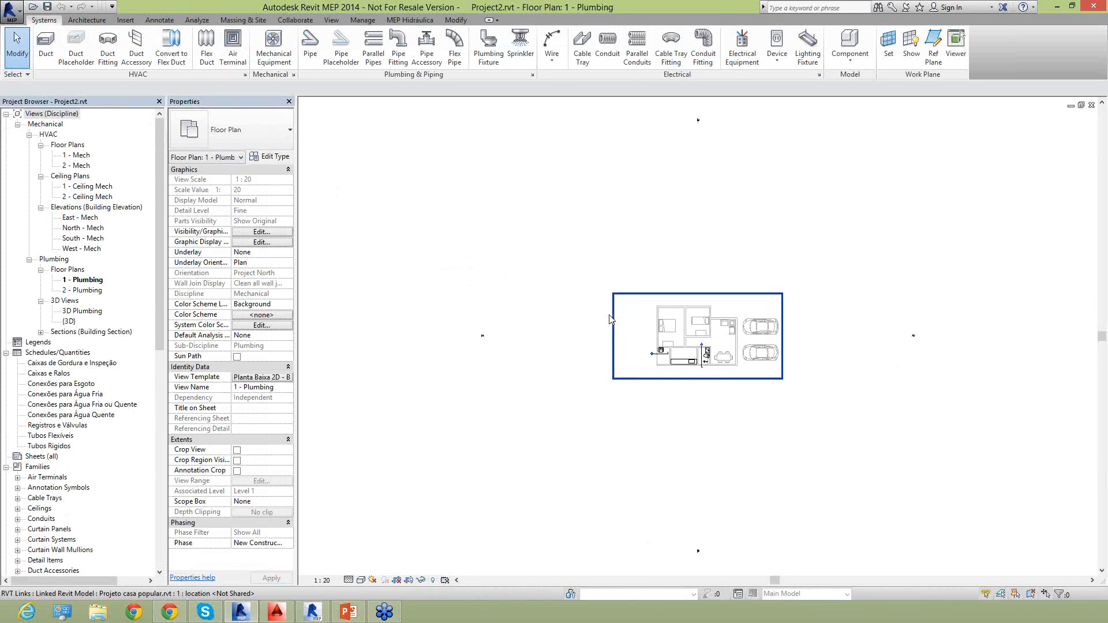
Examine the house layout in the 1 - Plumbing floor plan and identify the linked architectural model.
middle_click_drag(681, 343, 597, 300)
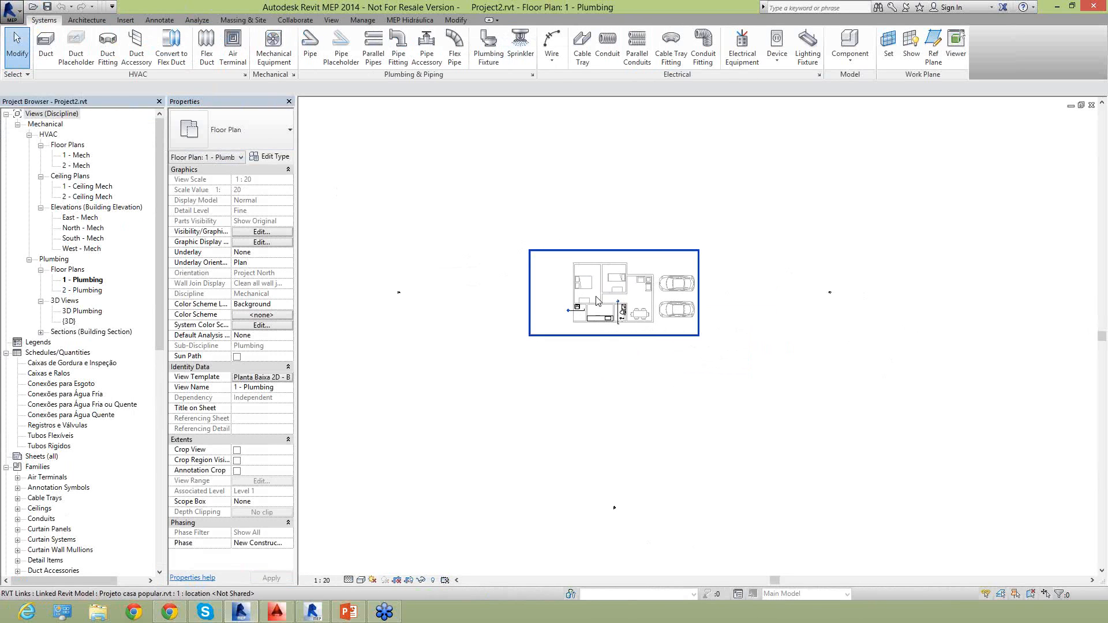
scroll(595, 323, "up", 4)
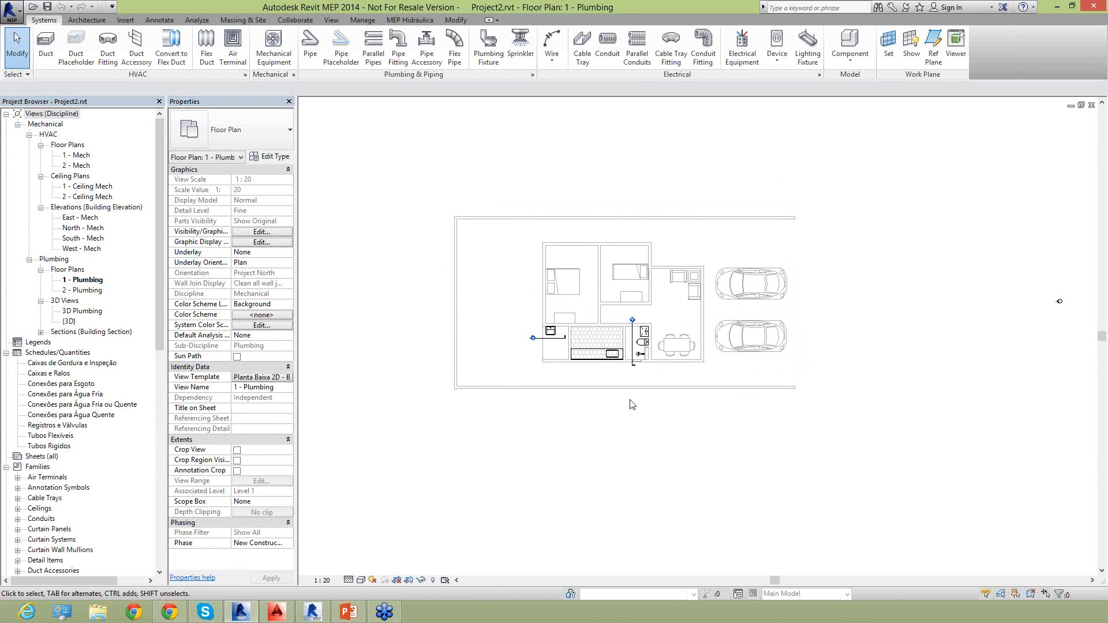
scroll(606, 364, "up", 5)
middle_click_drag(648, 467, 697, 512)
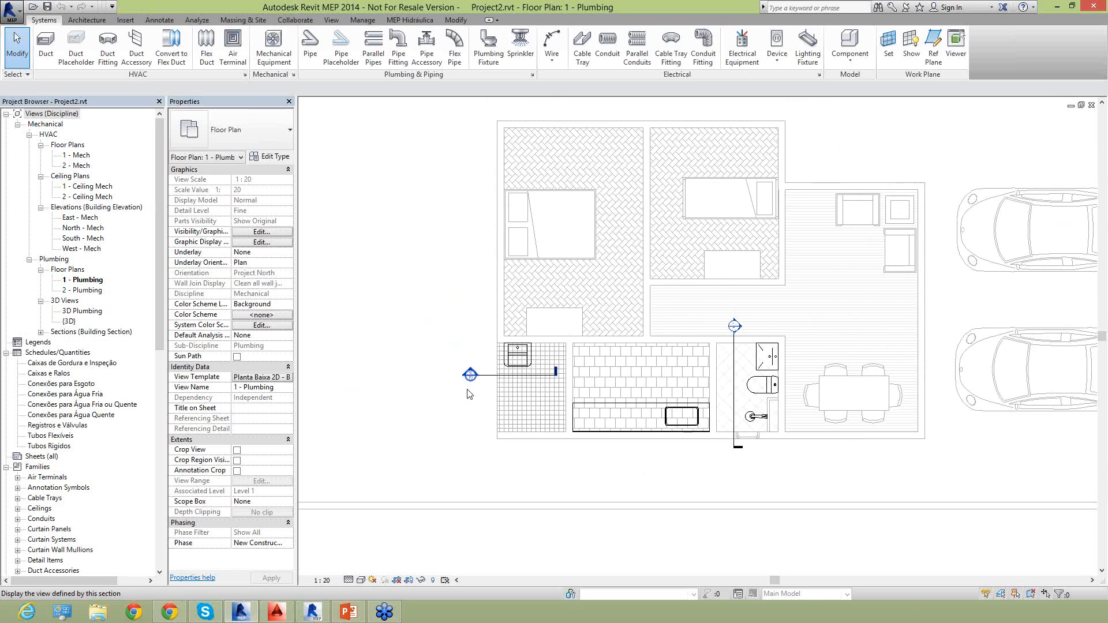
scroll(474, 443, "down", 3)
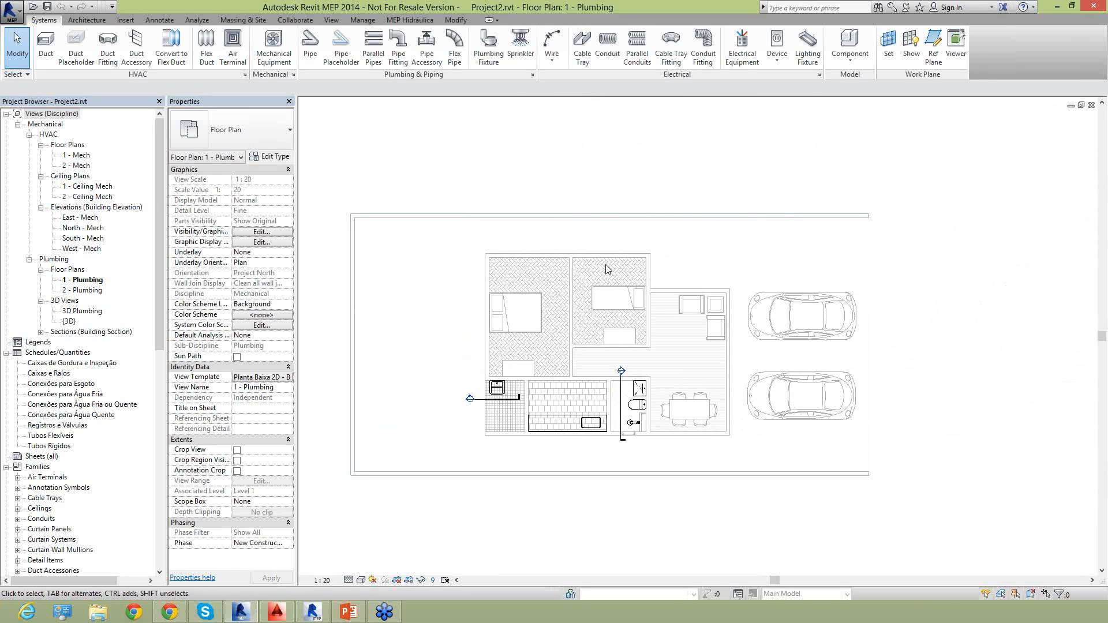
left_click(403, 552)
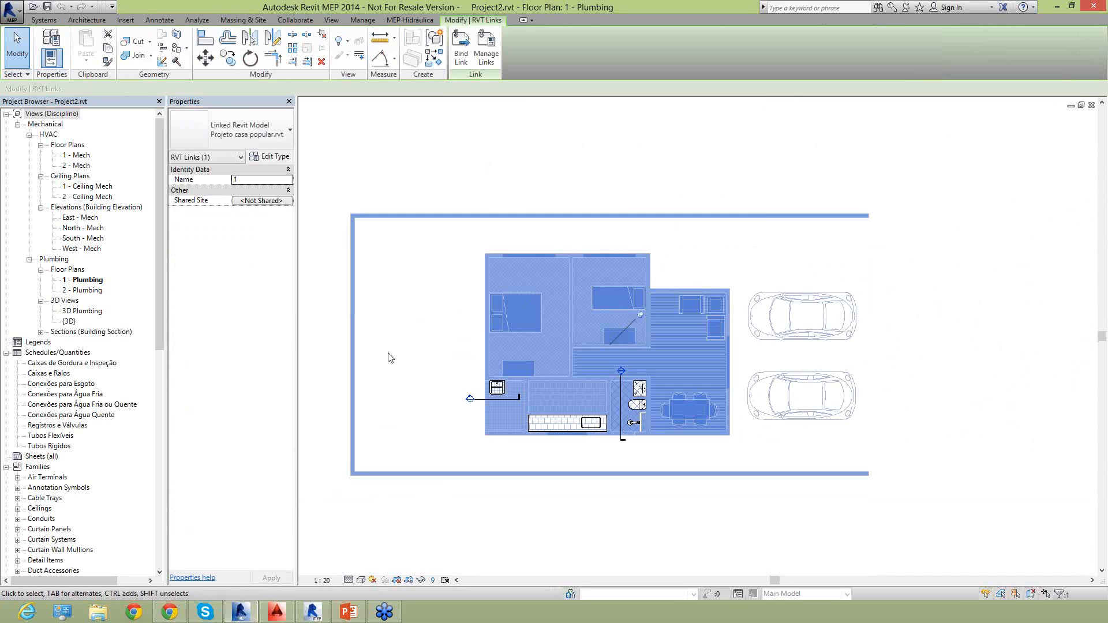
left_click(414, 190)
Inspect the properties of the laundry tank fixture beside the kitchen, and leave it deselected.
scroll(514, 427, "up", 5)
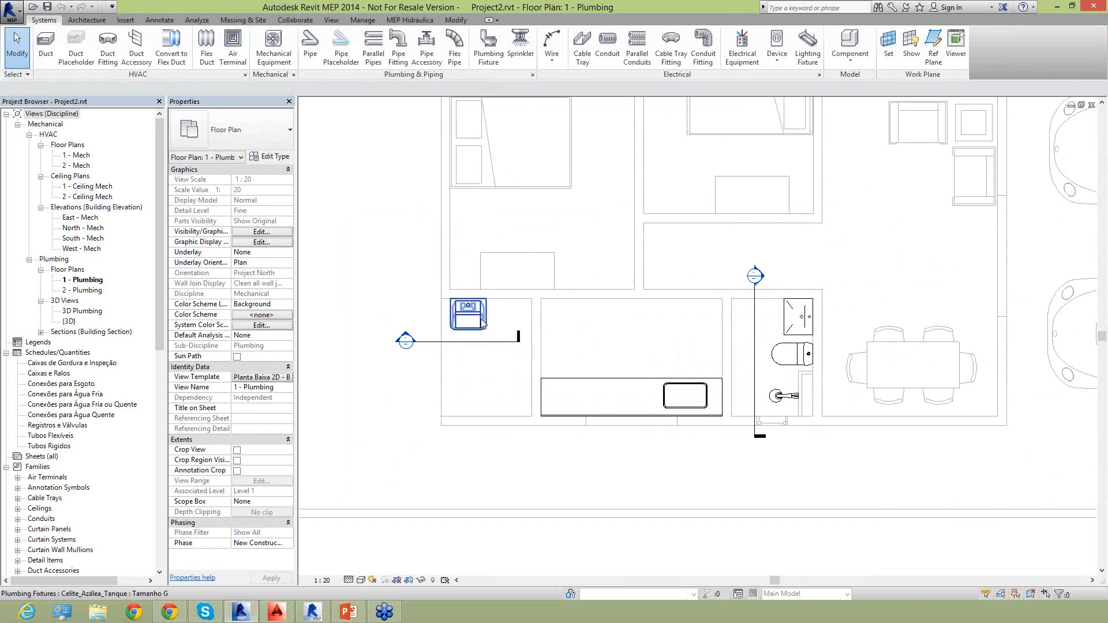
left_click(482, 324)
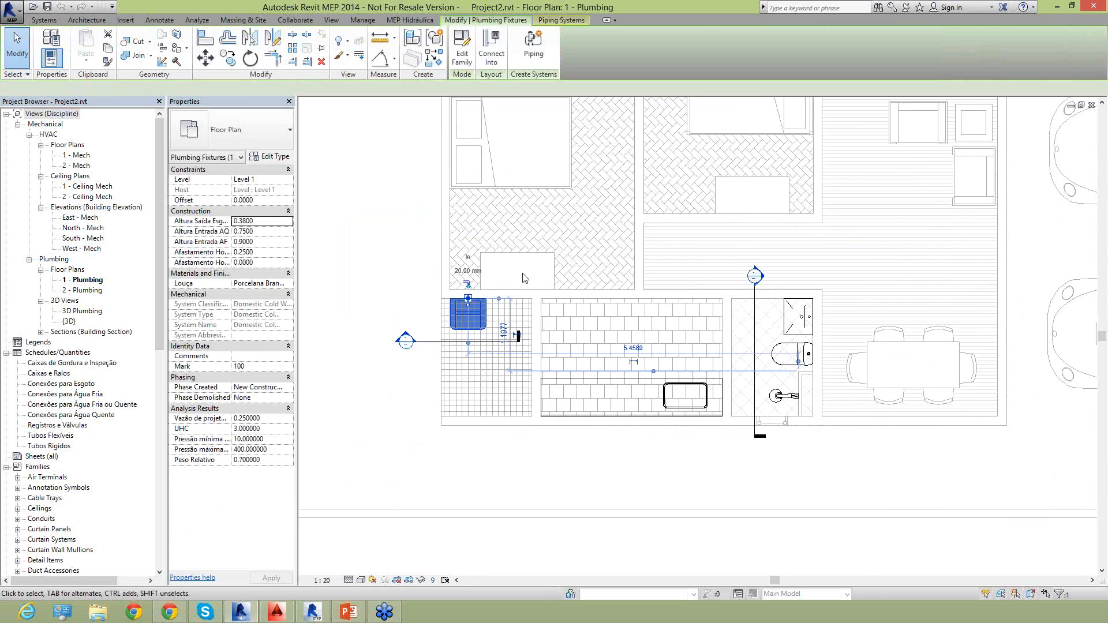
middle_click_drag(529, 366, 563, 393)
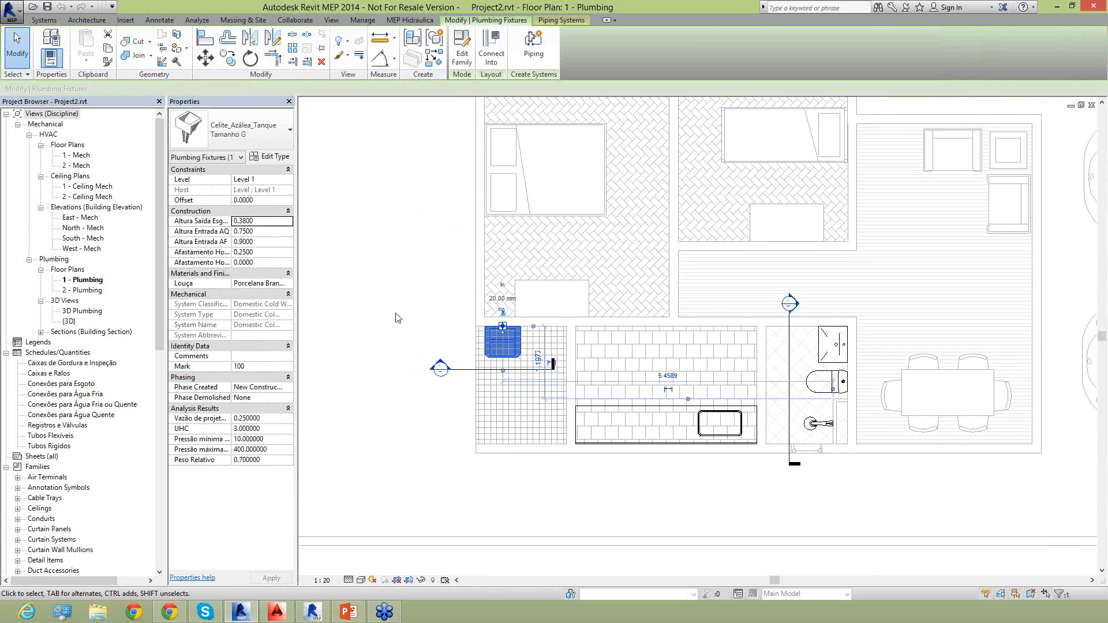
middle_click_drag(857, 423, 813, 395)
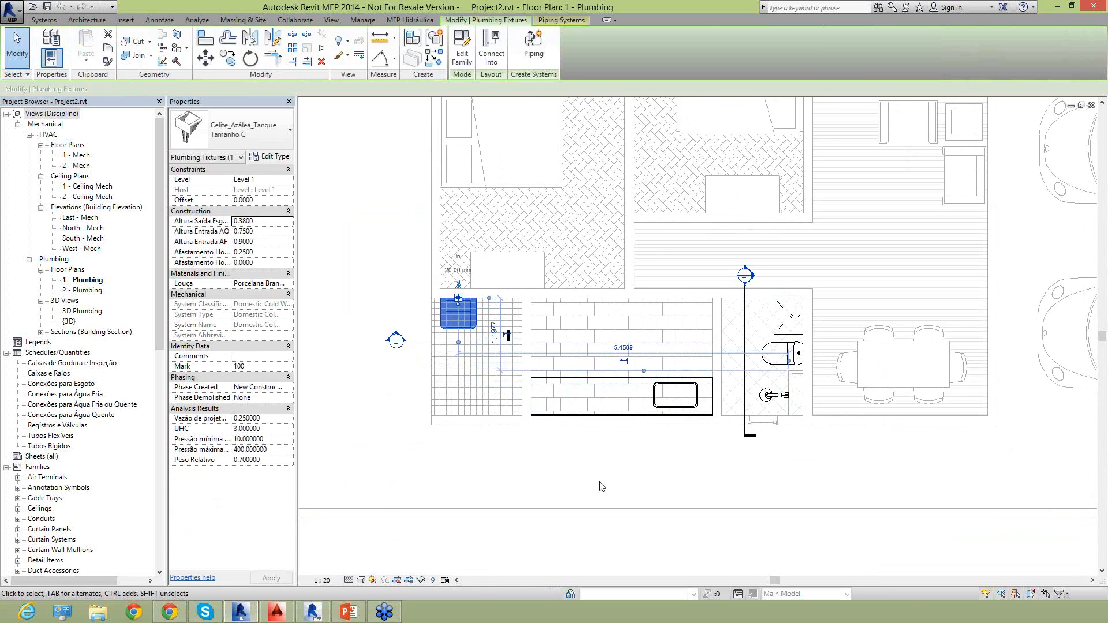
left_click(612, 487)
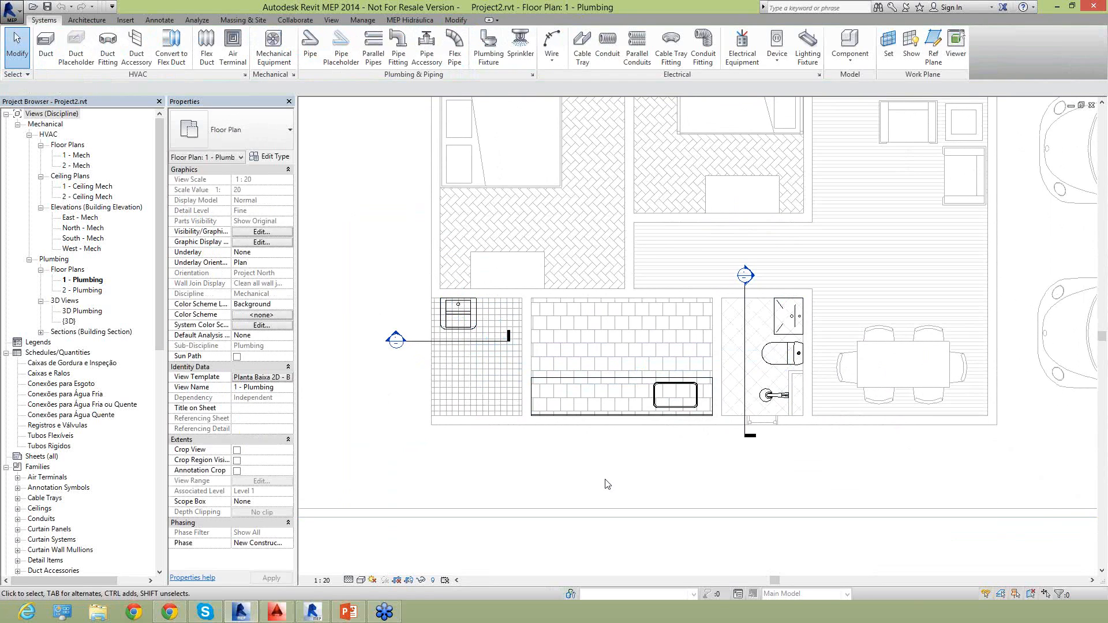
Open the MEP Hidráulica Content Explorer and collapse the expanded manufacturer folders in the local libraries.
left_click(403, 21)
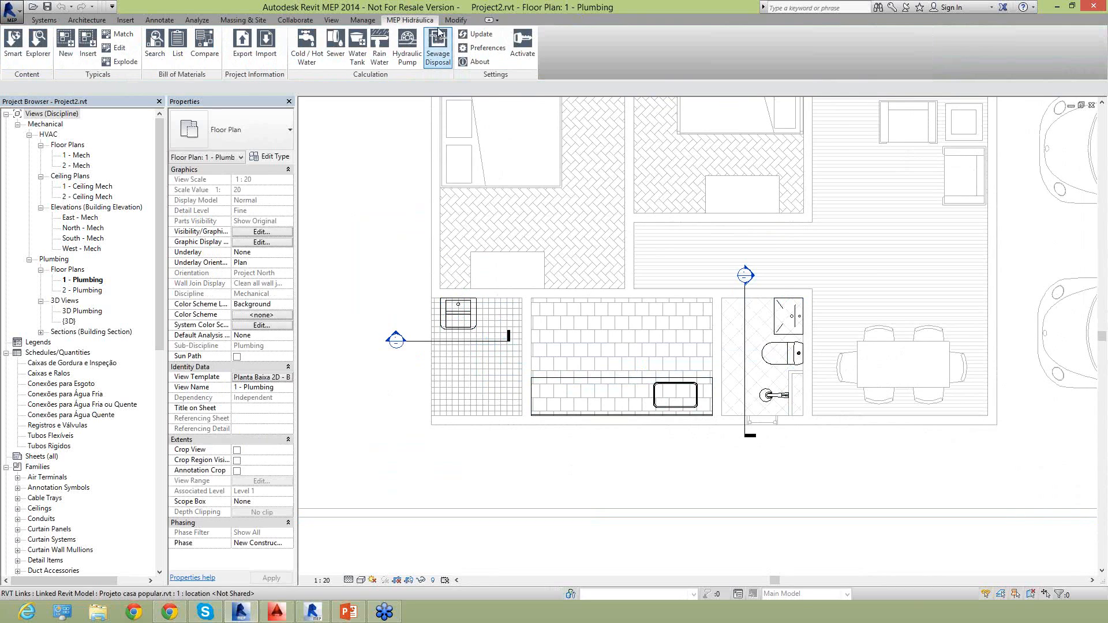
left_click(38, 42)
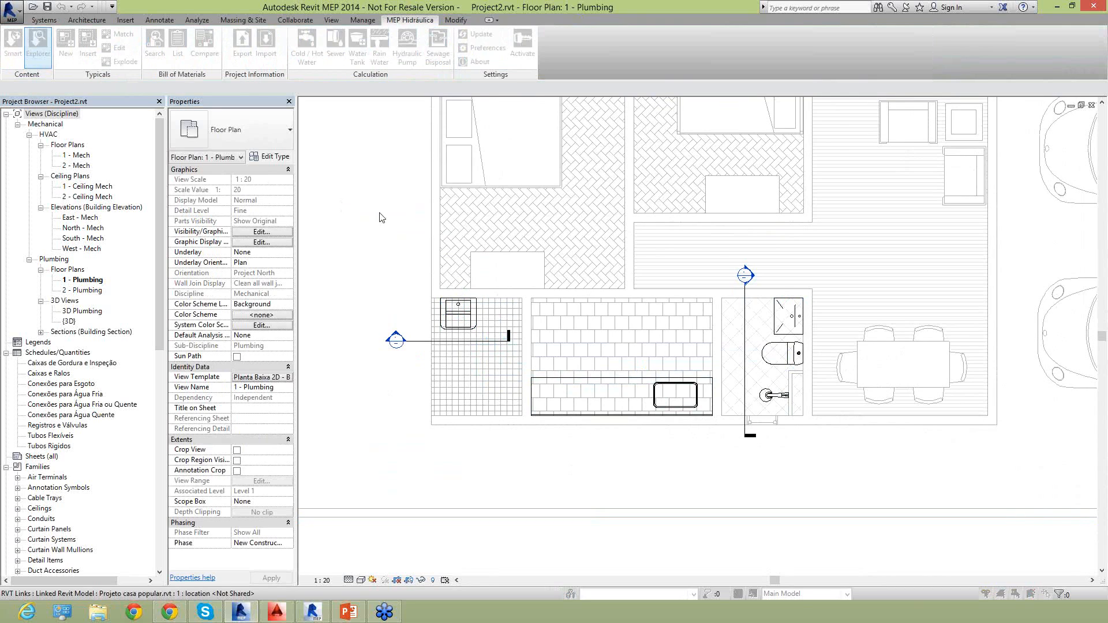
left_click(365, 281)
left_click(365, 262)
left_click(354, 253)
left_click(344, 281)
left_click(344, 289)
left_click(344, 299)
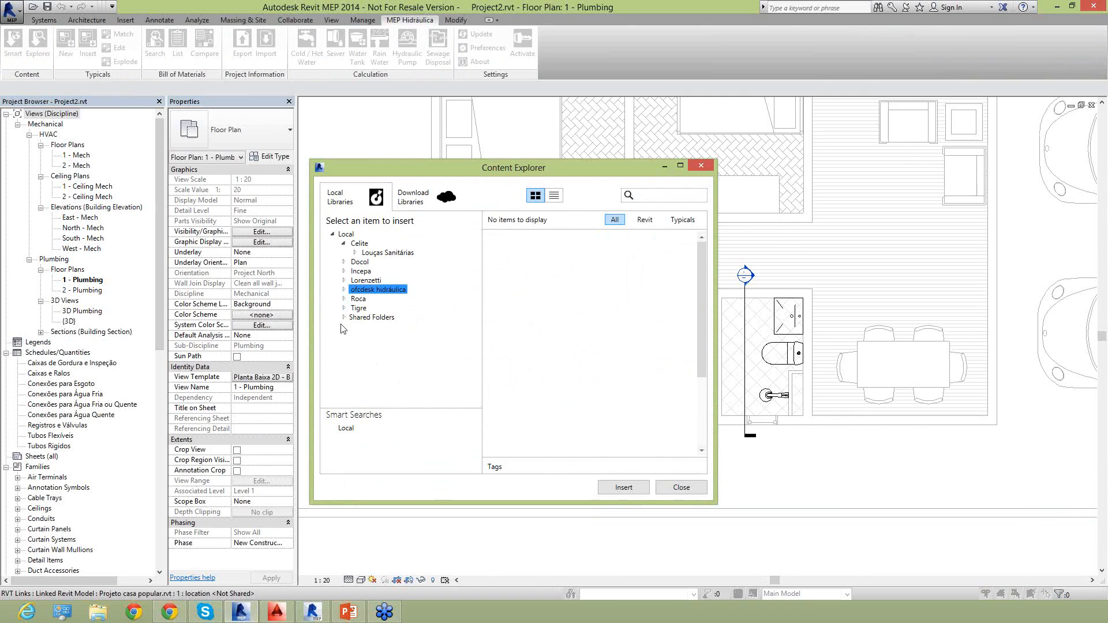
left_click(344, 244)
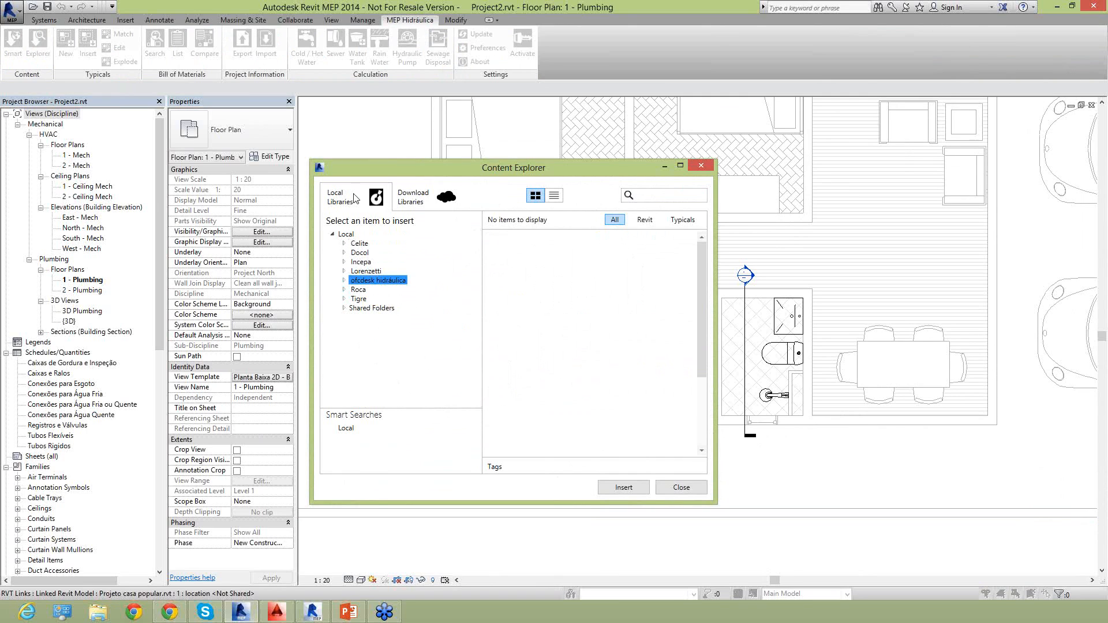
Examine the manufacturer libraries available locally, from Celite and Docol through Tigre and Shared Folders.
left_click(362, 244)
left_click(362, 253)
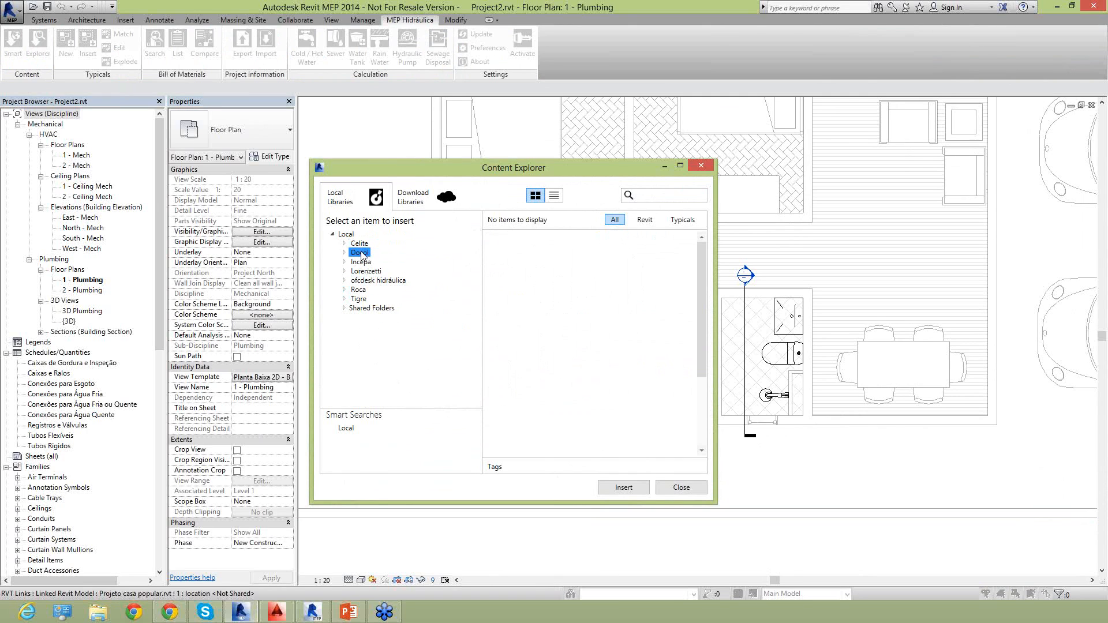
key("Down")
key("Down")
key("Down")
key("Down")
key("Down")
key("Down")
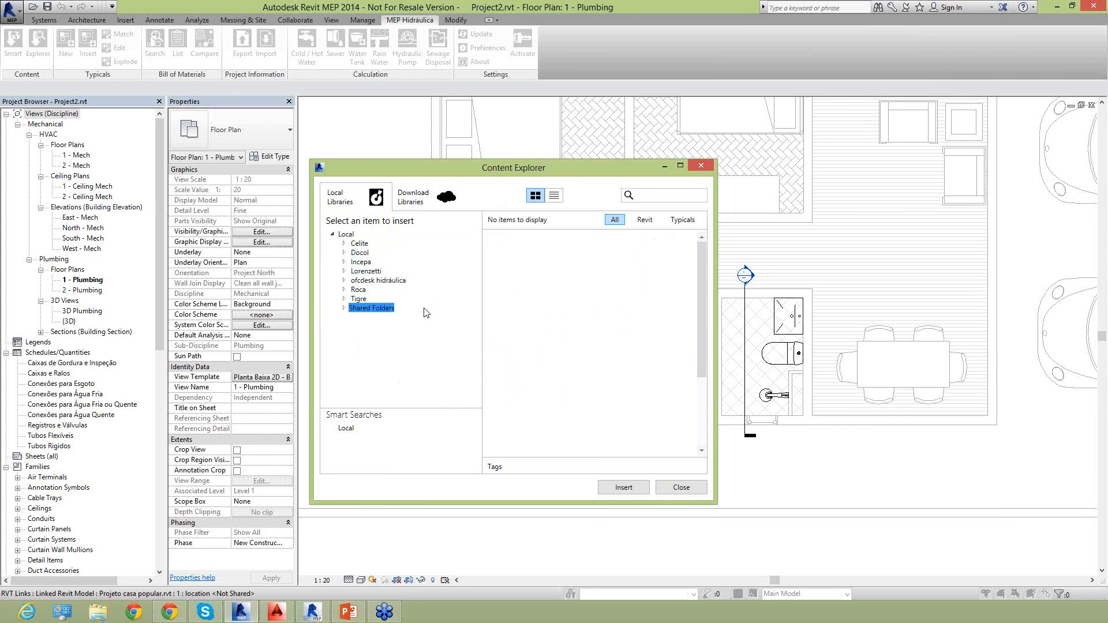
key("Up")
key("Up")
key("Up")
key("Up")
key("Up")
key("Down")
key("Down")
key("Down")
key("Down")
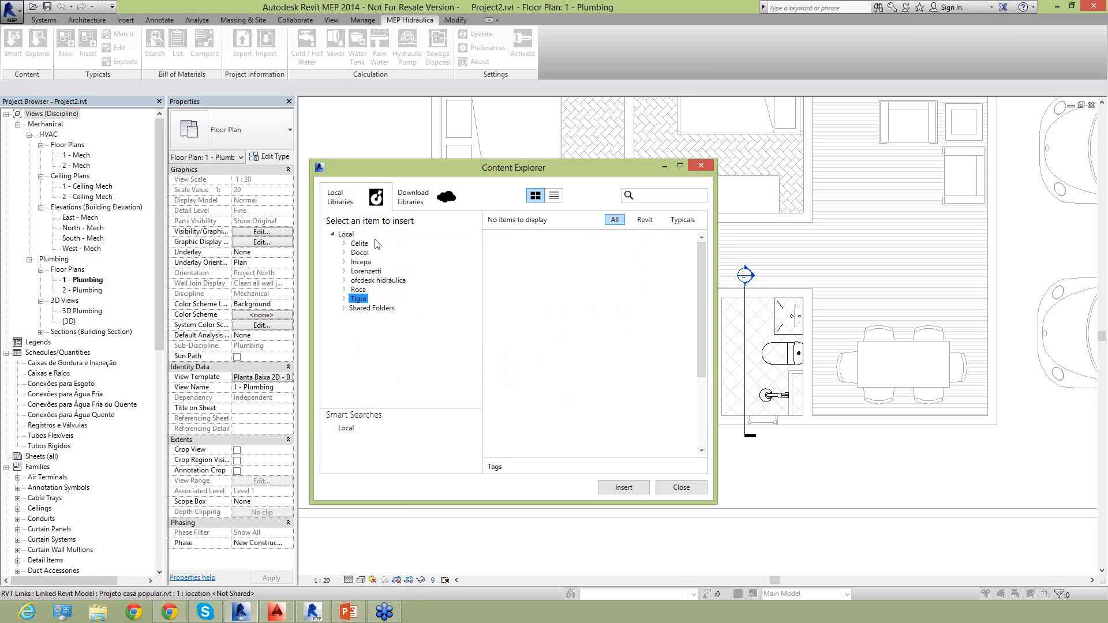
Insert toilet 25303 from the Incepa Thema Bacia Sanitária library into the corridor just above the bathroom, and end placement.
left_click(344, 261)
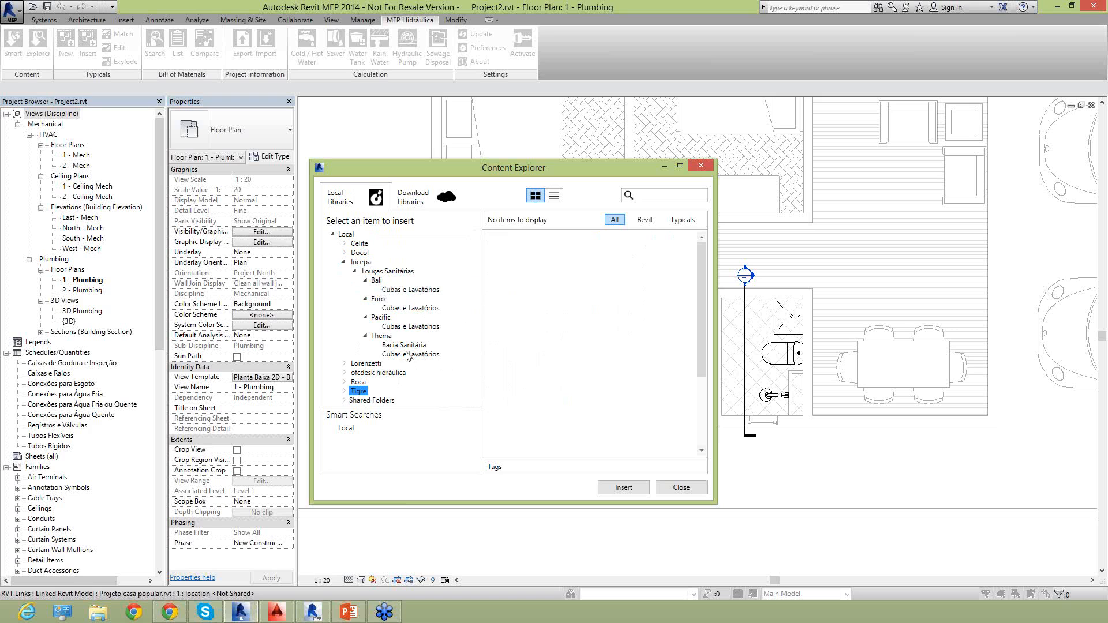
left_click(404, 345)
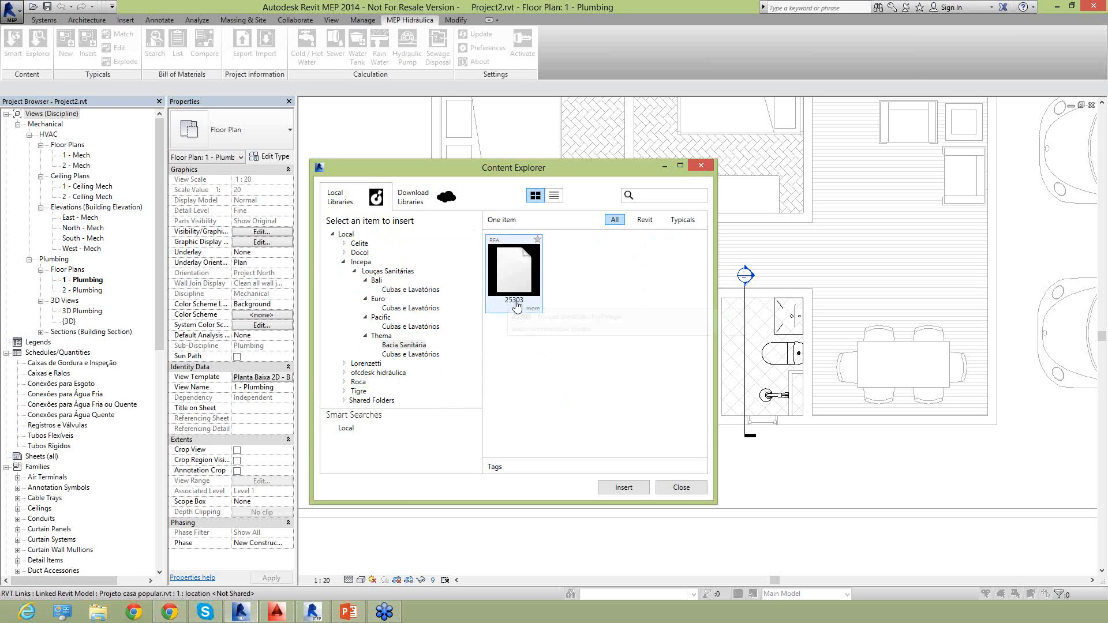
double_click(508, 286)
scroll(600, 323, "up", 3)
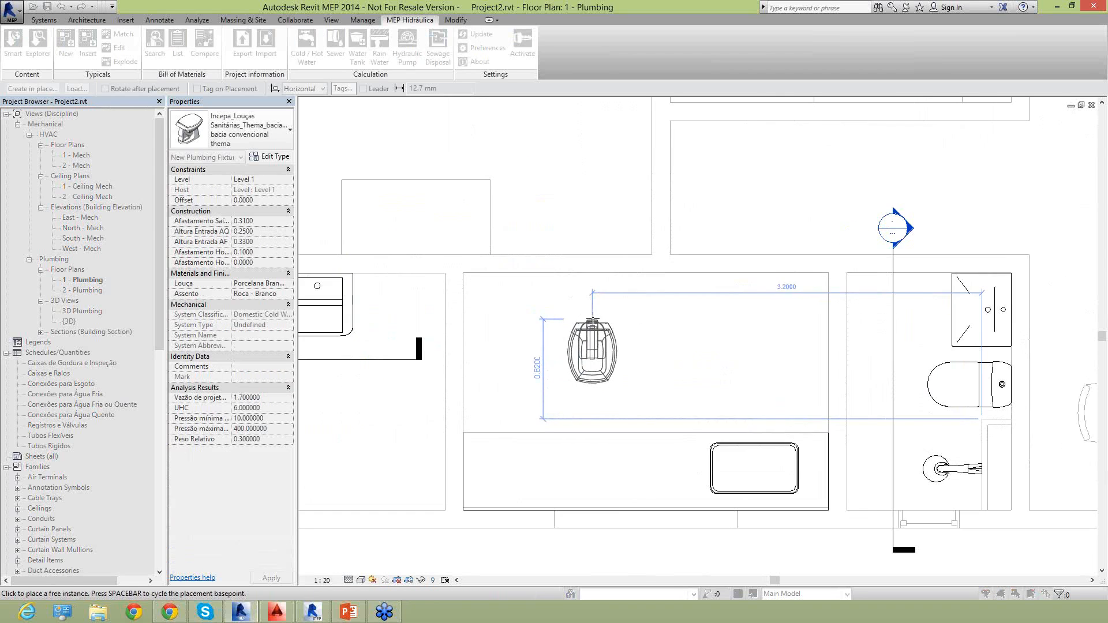
scroll(599, 325, "down", 2)
scroll(848, 307, "up", 3)
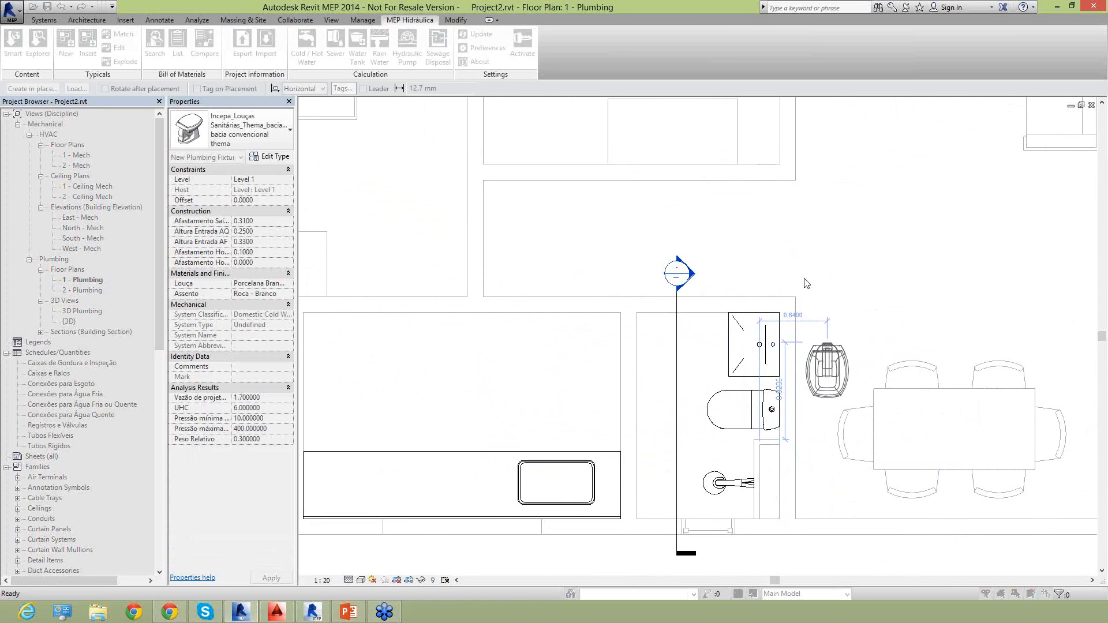
left_click(746, 174)
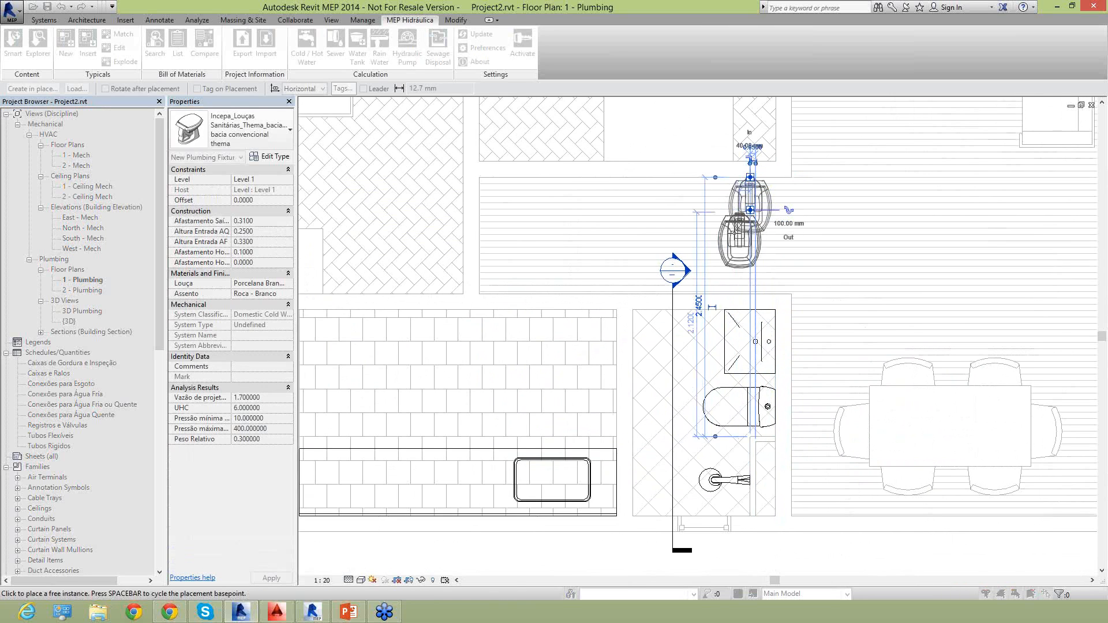
key("Escape")
key("Escape")
Delete the Incepa Thema toilet from the corridor above the bathroom.
scroll(757, 179, "up", 2)
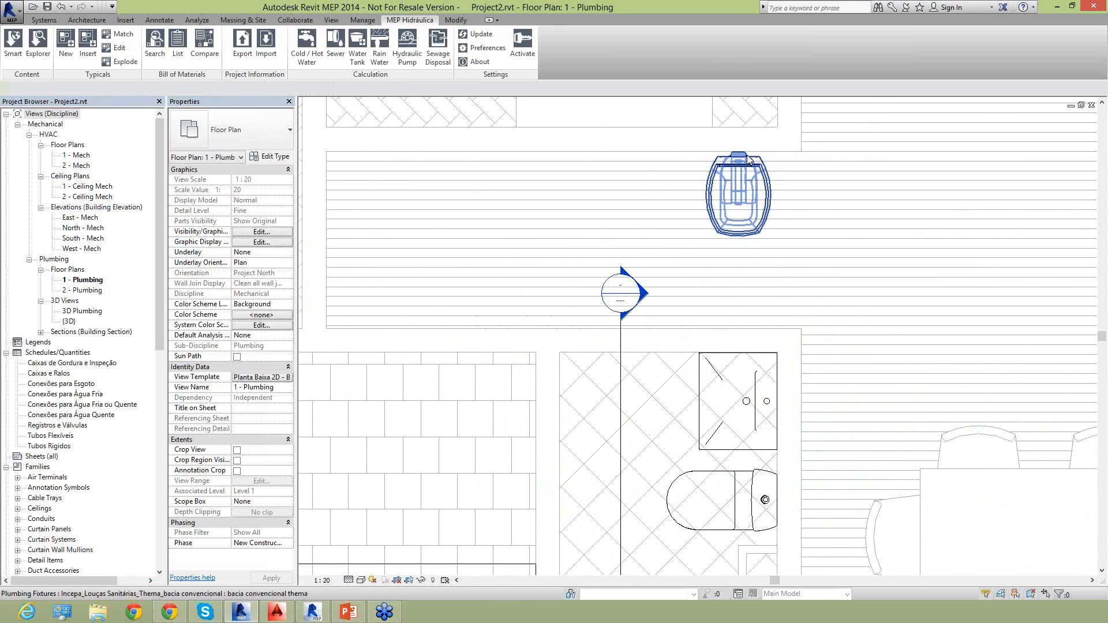
left_click(750, 165)
scroll(750, 196, "down", 4)
middle_click_drag(875, 235, 847, 279)
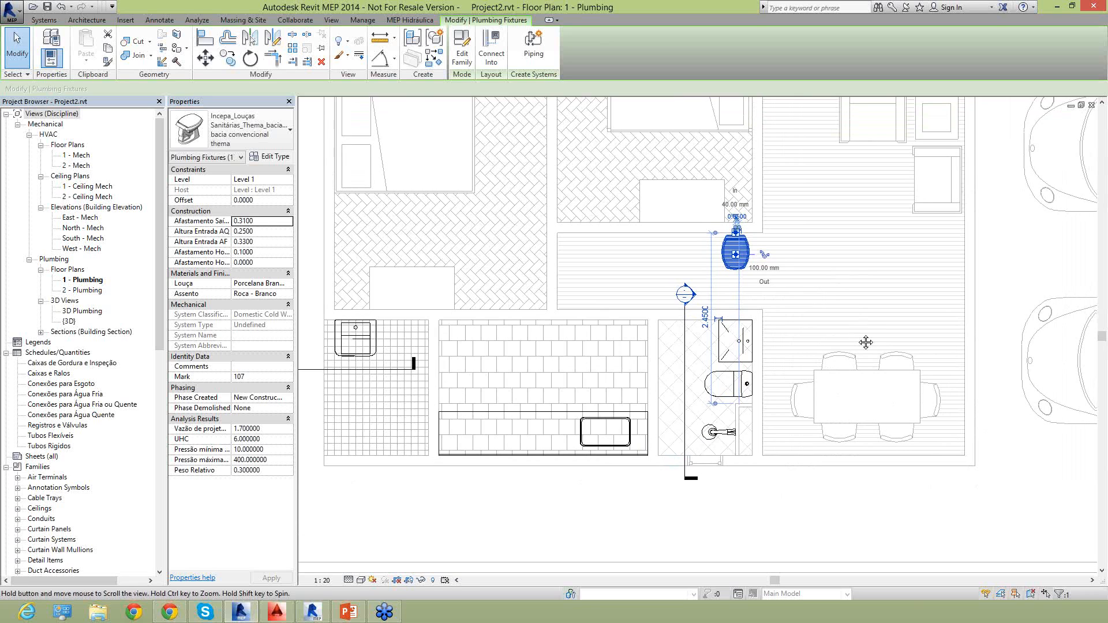
middle_click_drag(866, 346, 882, 392)
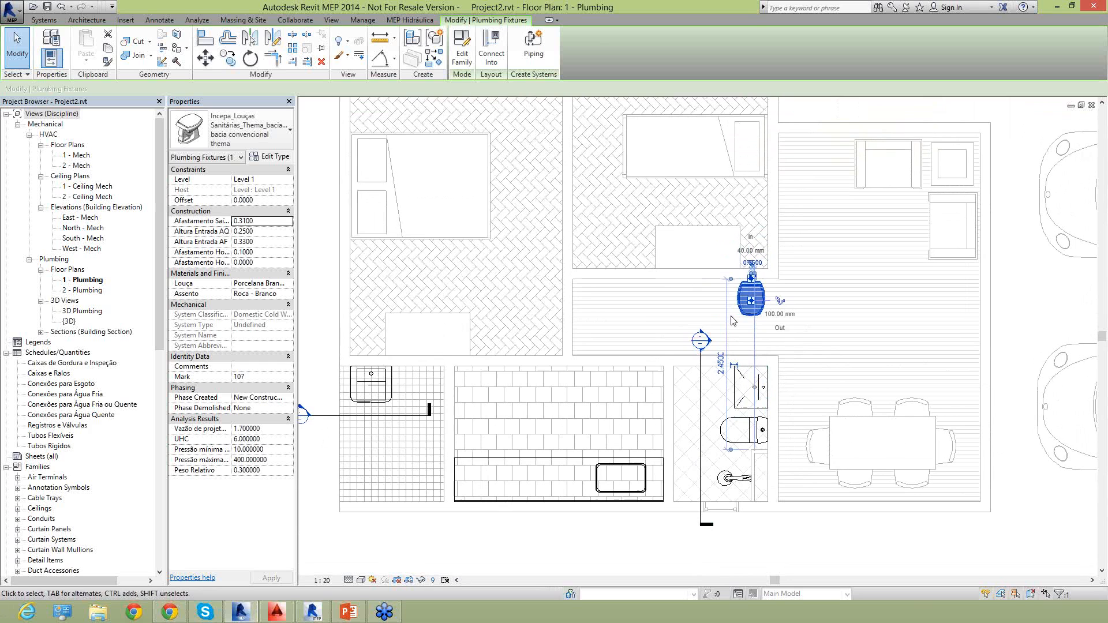
key("Delete")
Select the laundry tank beside the kitchen to view its connection and properties up close, and clear the selection.
middle_click_drag(715, 465, 751, 424)
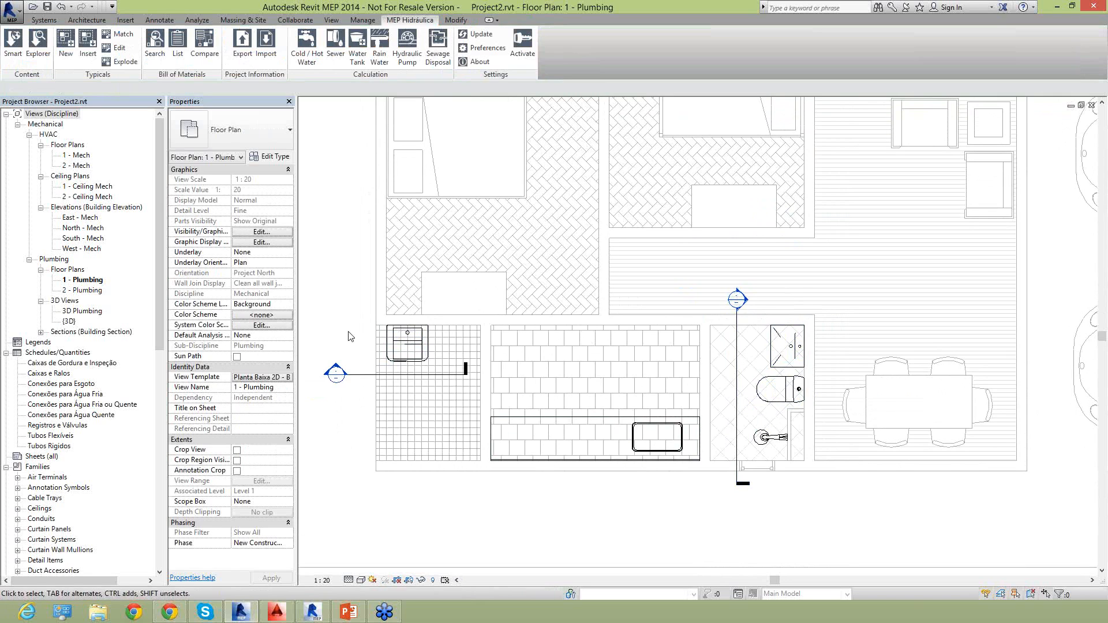
left_click_drag(347, 306, 454, 378)
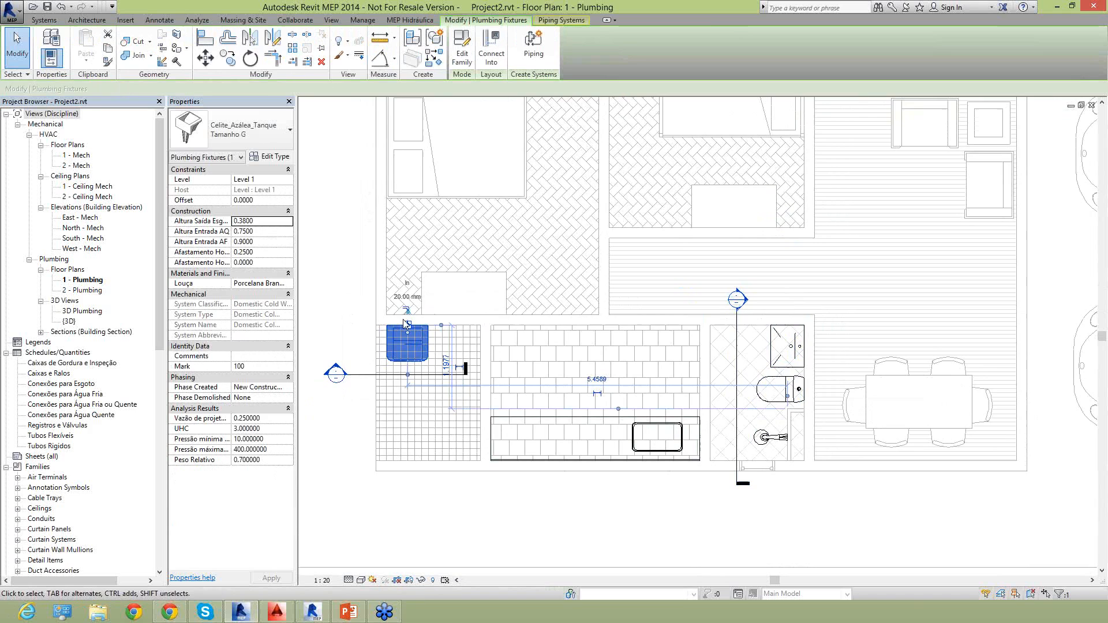
scroll(406, 324, "up", 1)
scroll(407, 325, "up", 1)
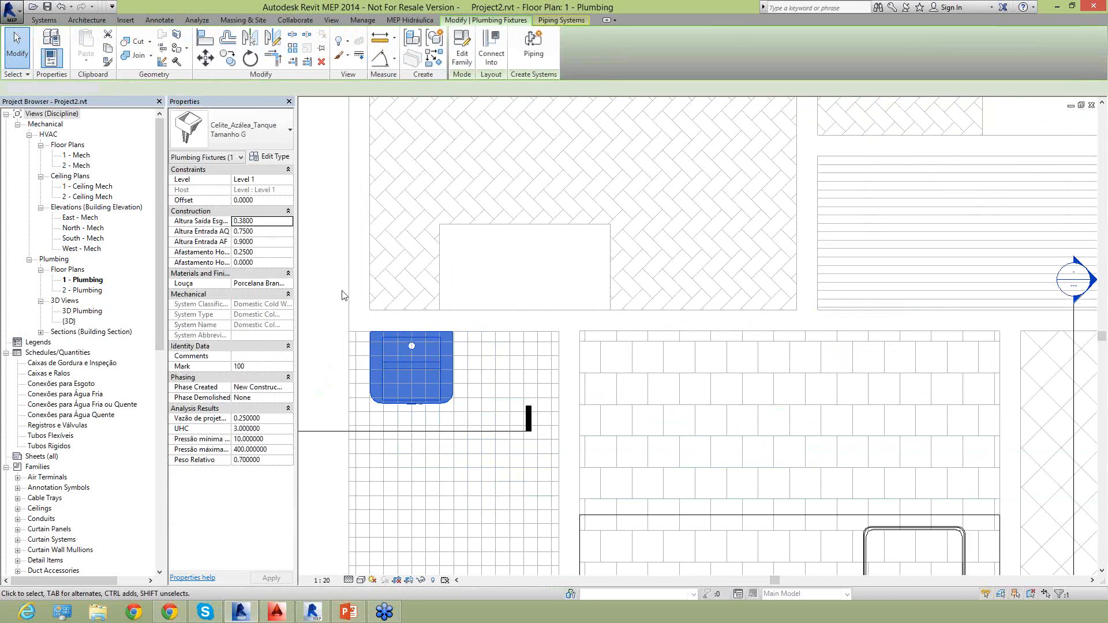
key("Escape")
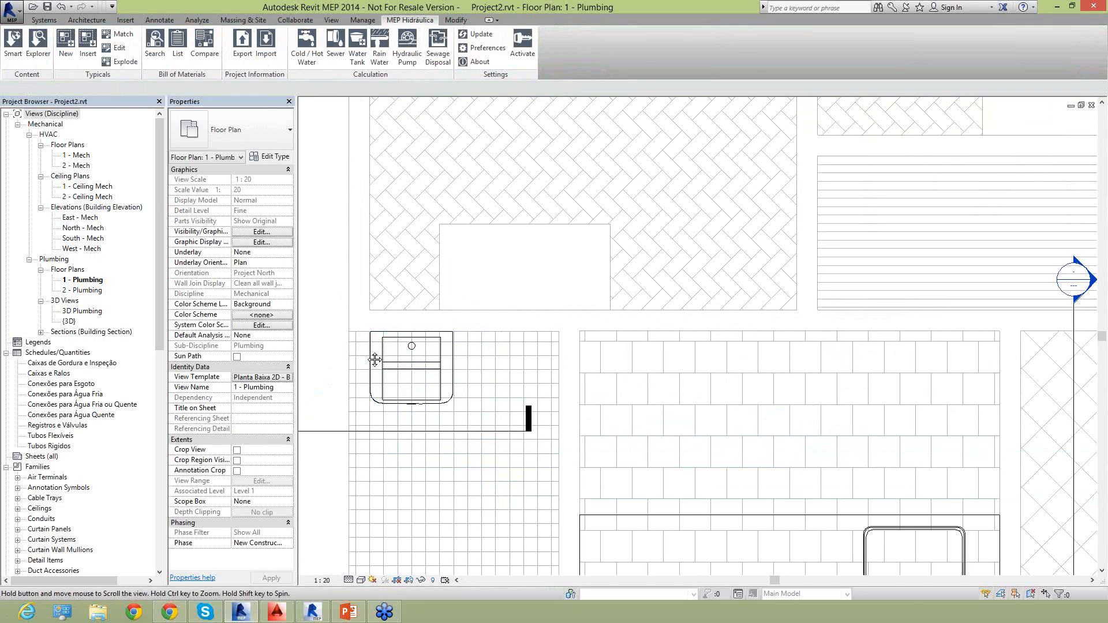
Start a pipe from the laundry tank using Connector 2, the 20 mm Domestic Cold Water connector.
middle_click_drag(362, 352, 397, 367)
scroll(398, 367, "up", 1)
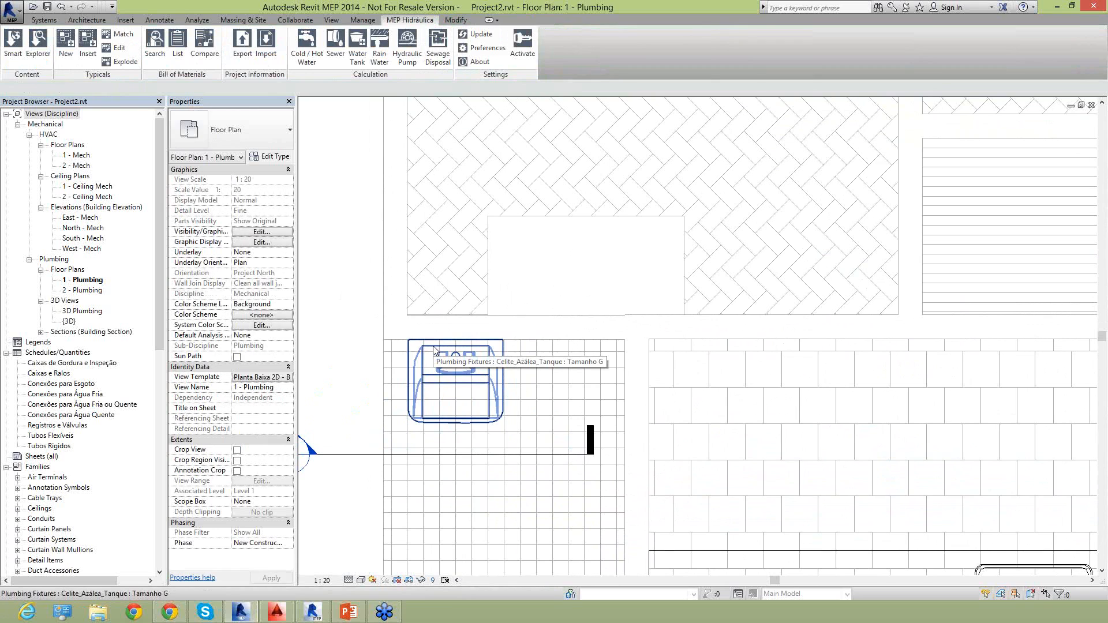
left_click(434, 350)
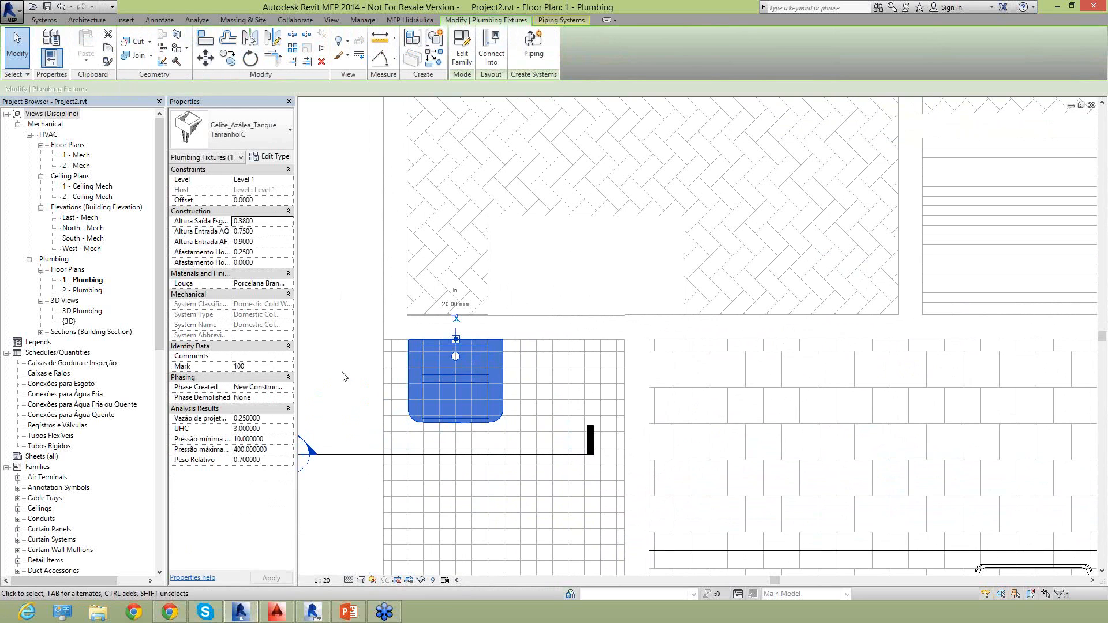
middle_click_drag(420, 294, 467, 310)
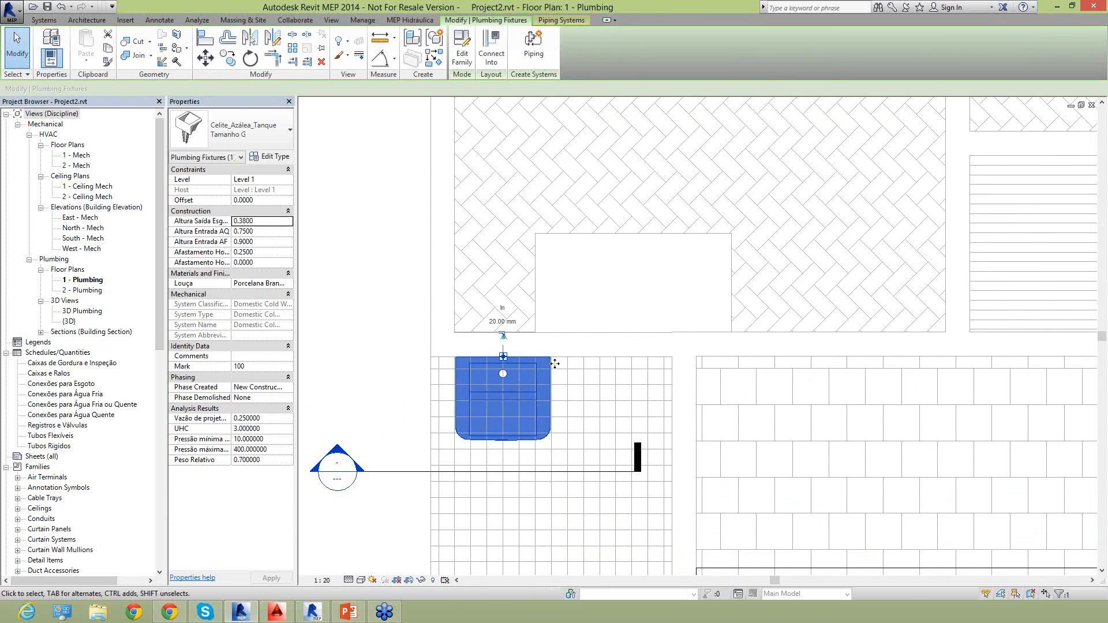
scroll(508, 353, "up", 2)
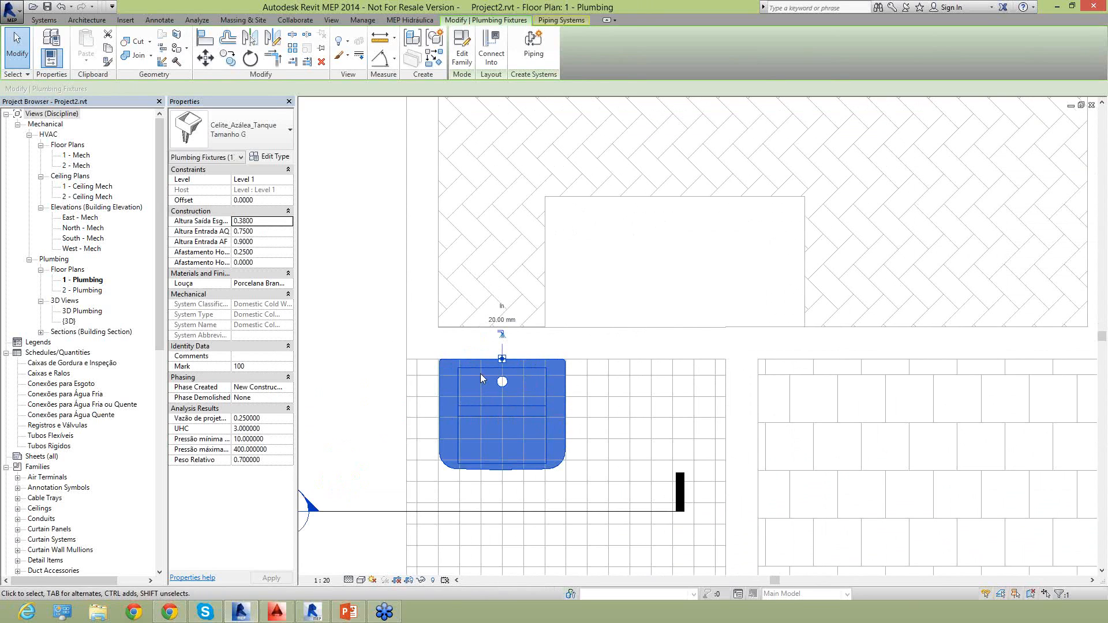
left_click(502, 335)
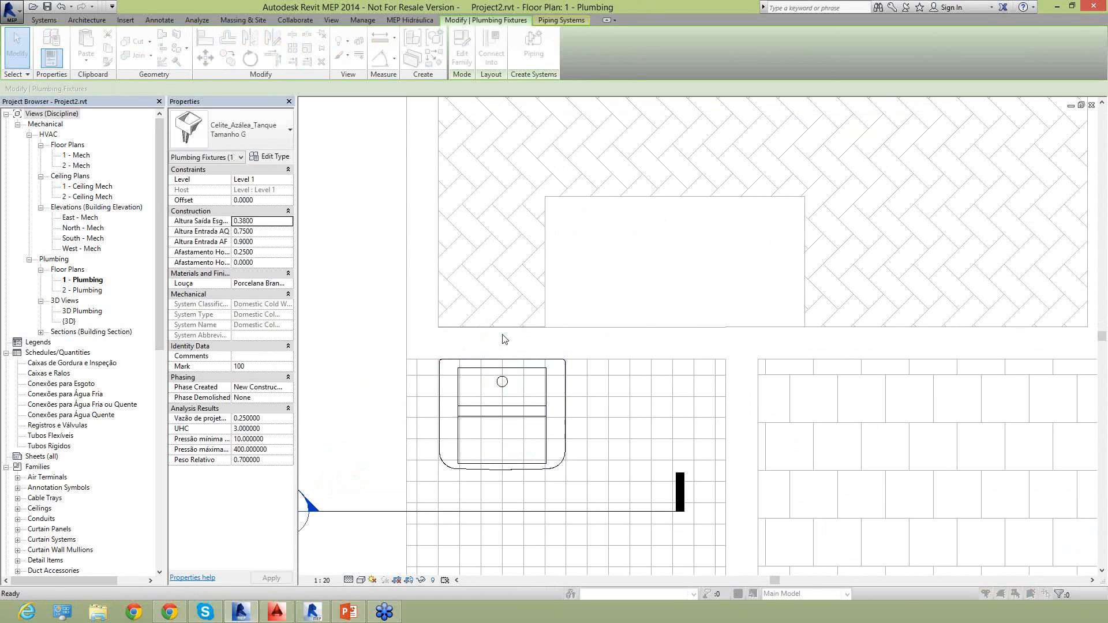
left_click_drag(516, 230, 440, 153)
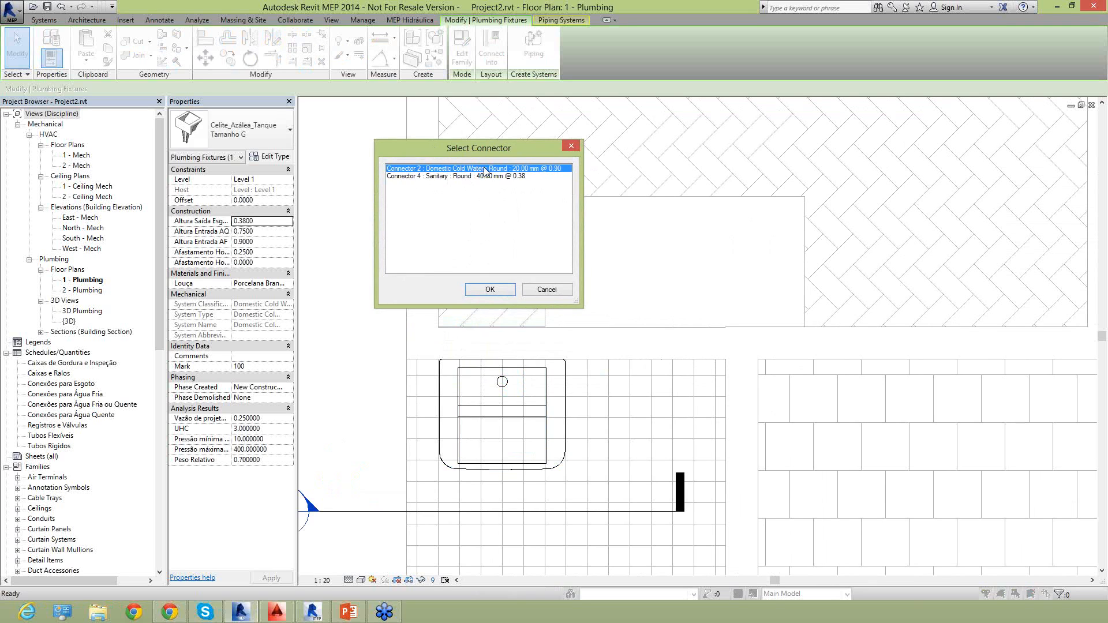
left_click(443, 177)
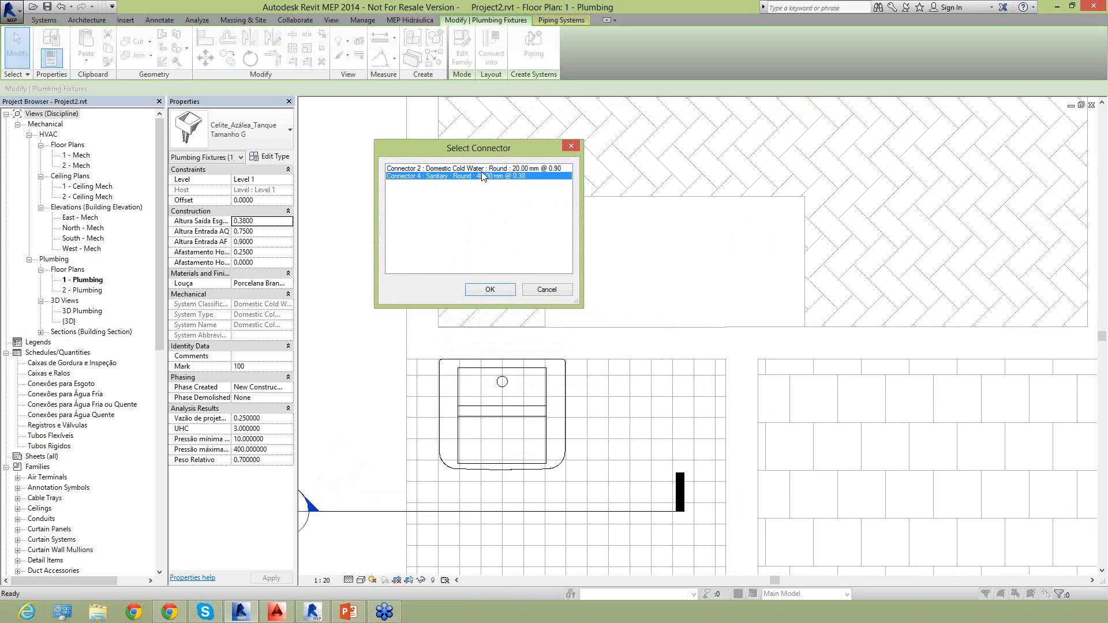
key("Up")
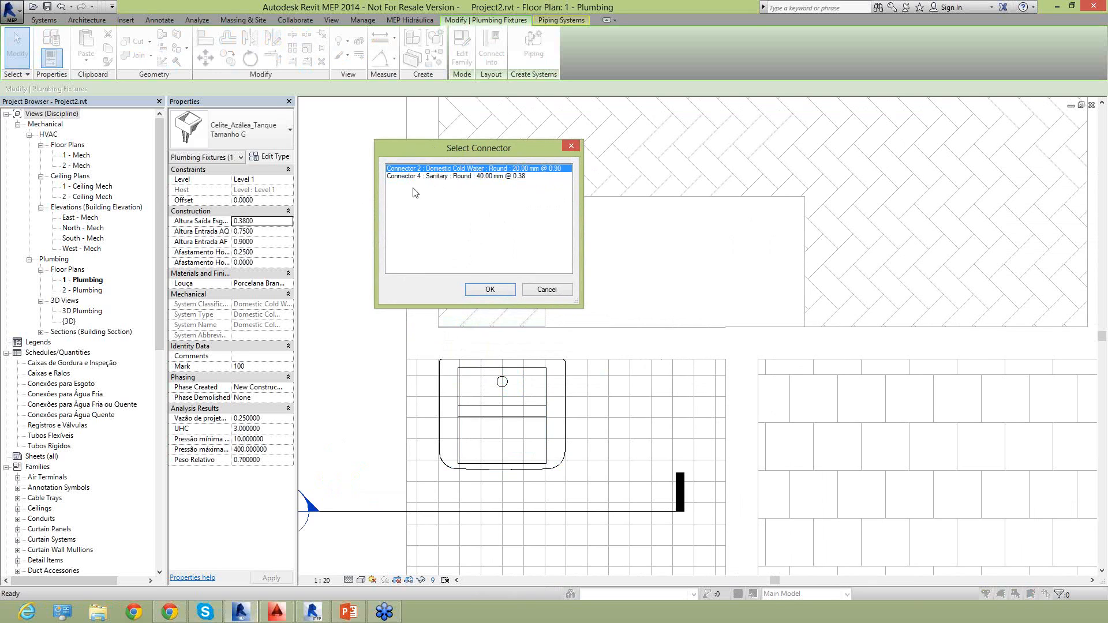
left_click(489, 290)
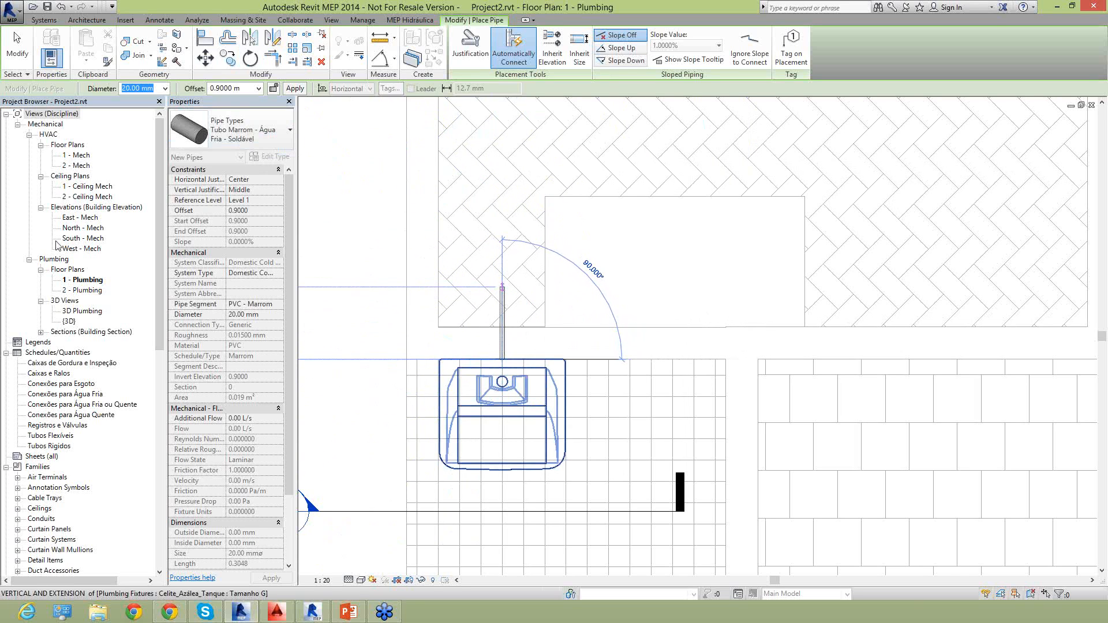
Choose the pipe type Tubo Marrom - Água Fria - Soldável with a diameter of 20 mm.
left_click(247, 127)
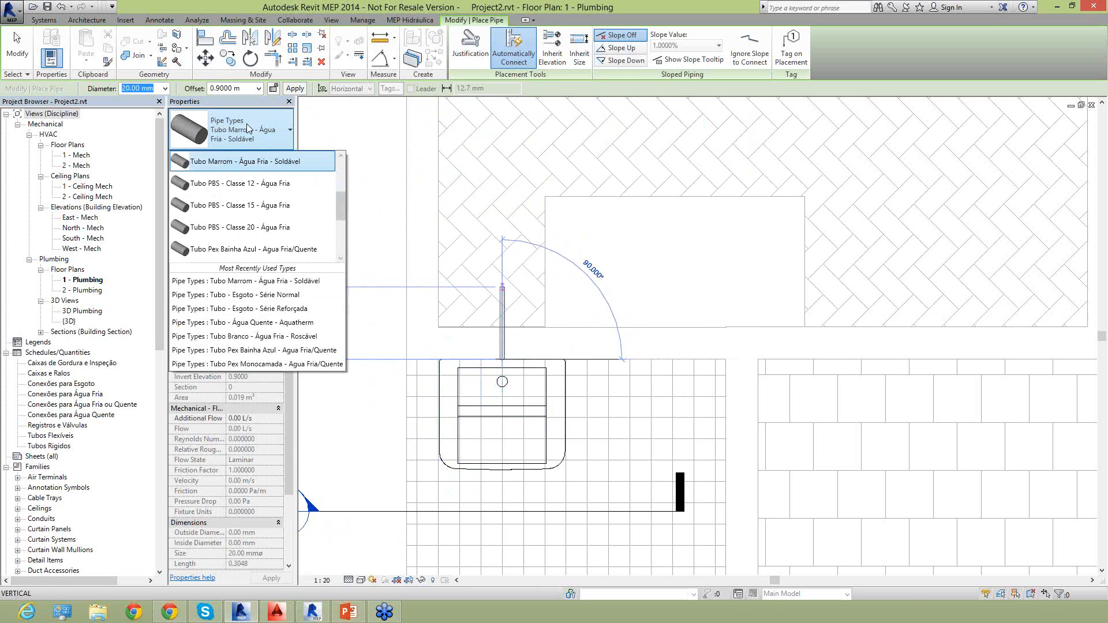
scroll(230, 220, "up", 2)
mouse_move(231, 221)
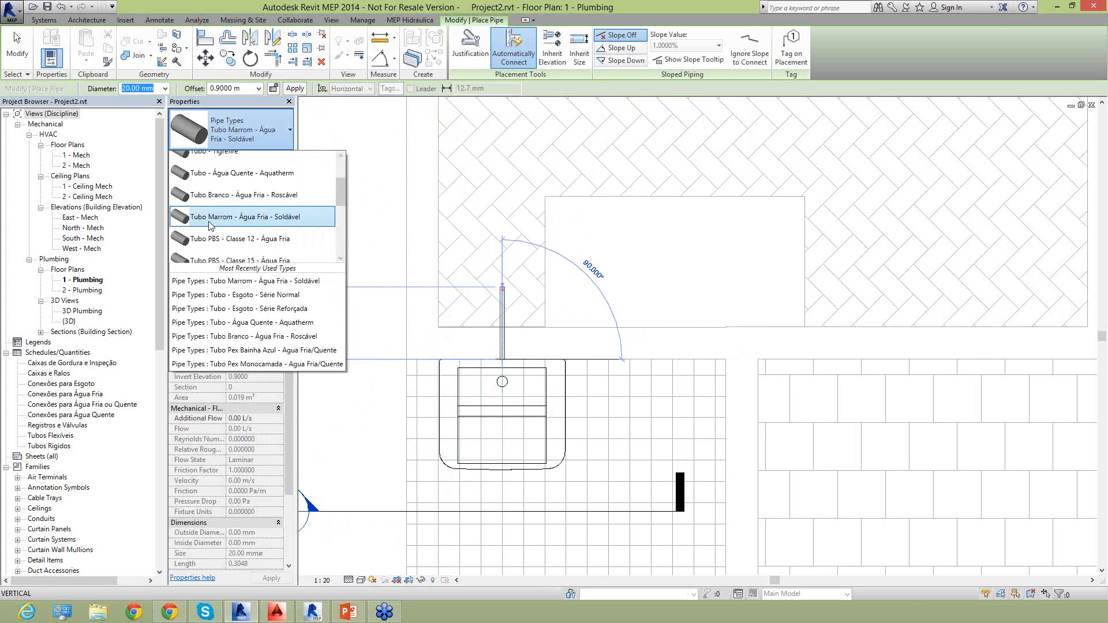
left_click(210, 224)
left_click(164, 88)
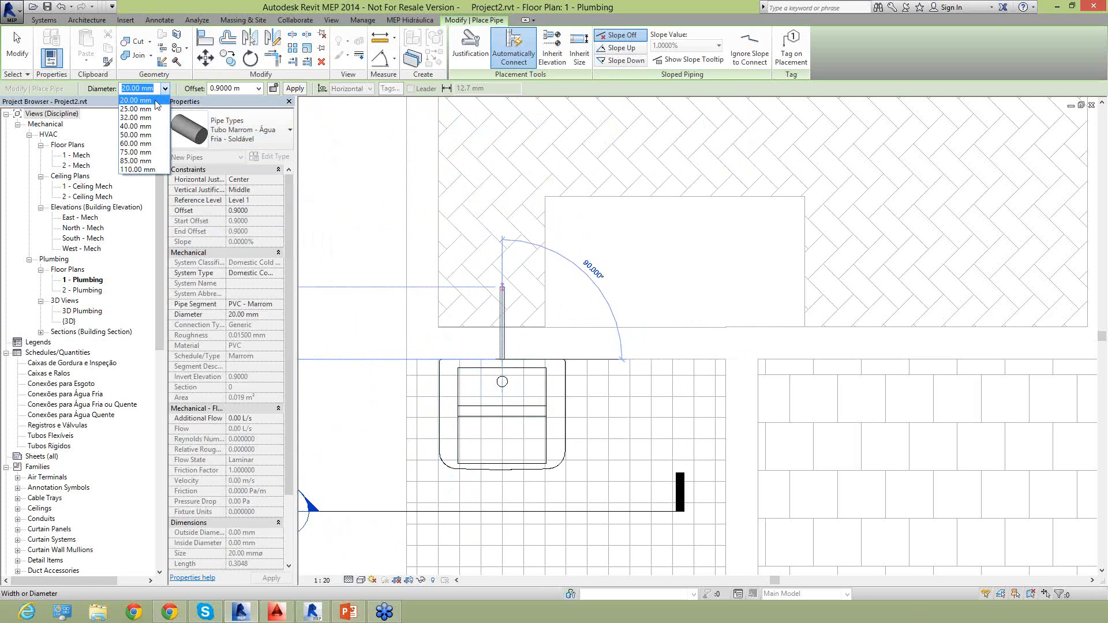
left_click(155, 101)
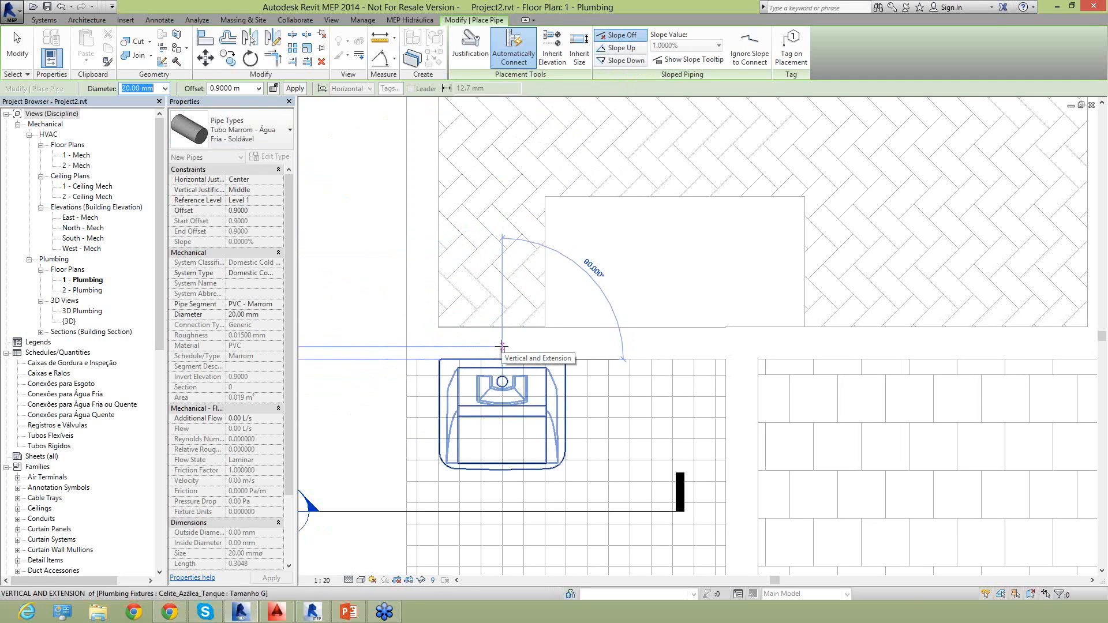
Draw a short pipe stub from the laundry tank into the wall, then a horizontal run about 0.72 m long parallel to the wall.
left_click(501, 347)
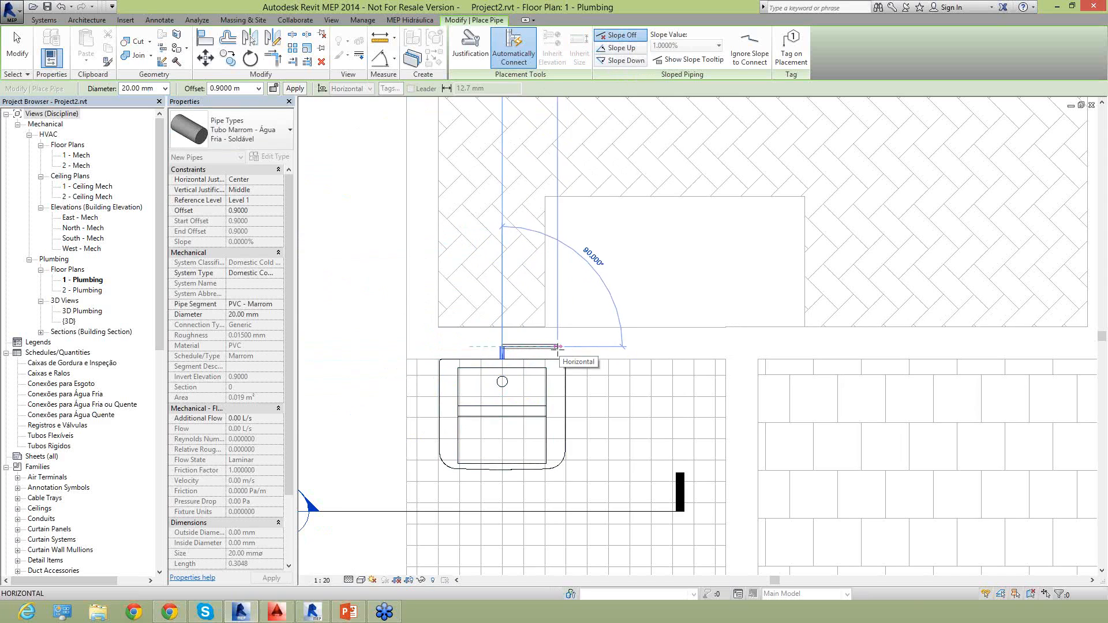
scroll(554, 349, "up", 2)
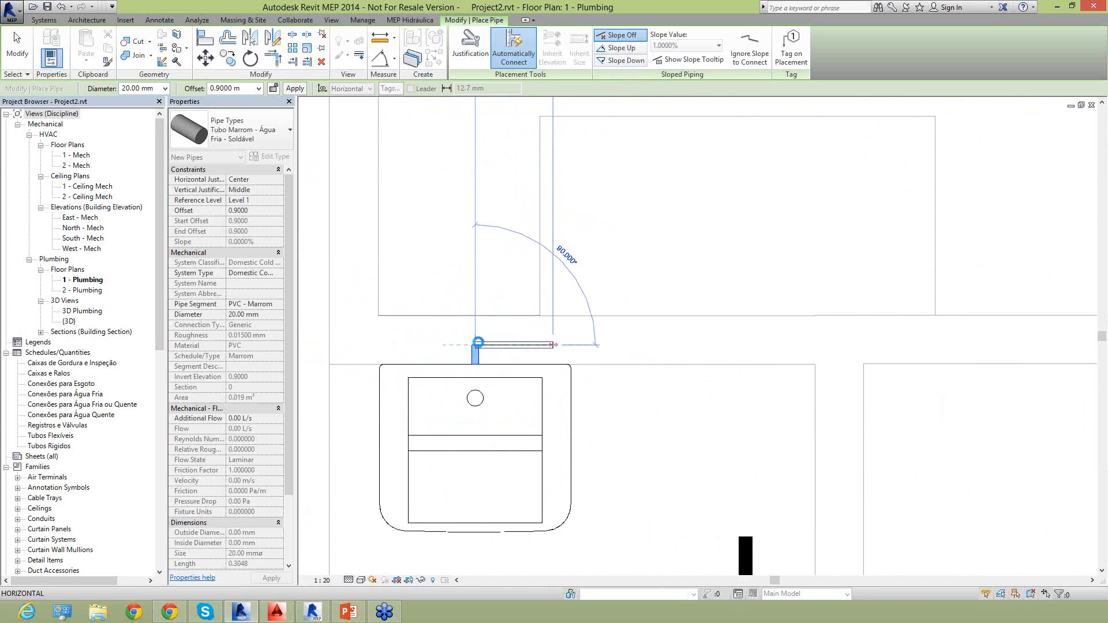
scroll(472, 348, "up", 1)
scroll(481, 342, "up", 1)
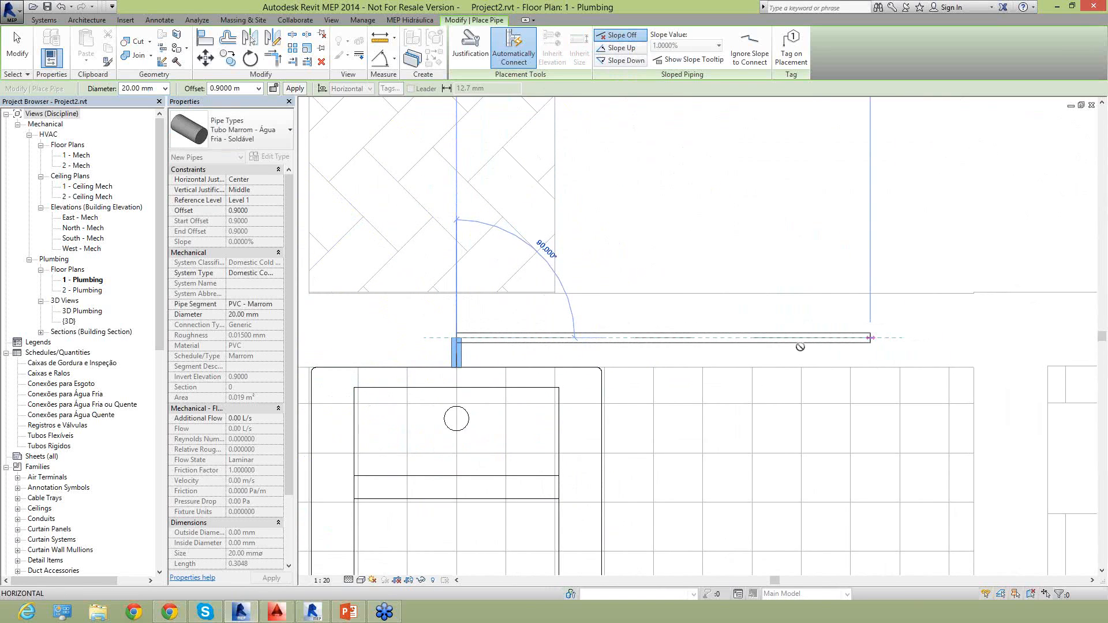
left_click(826, 338)
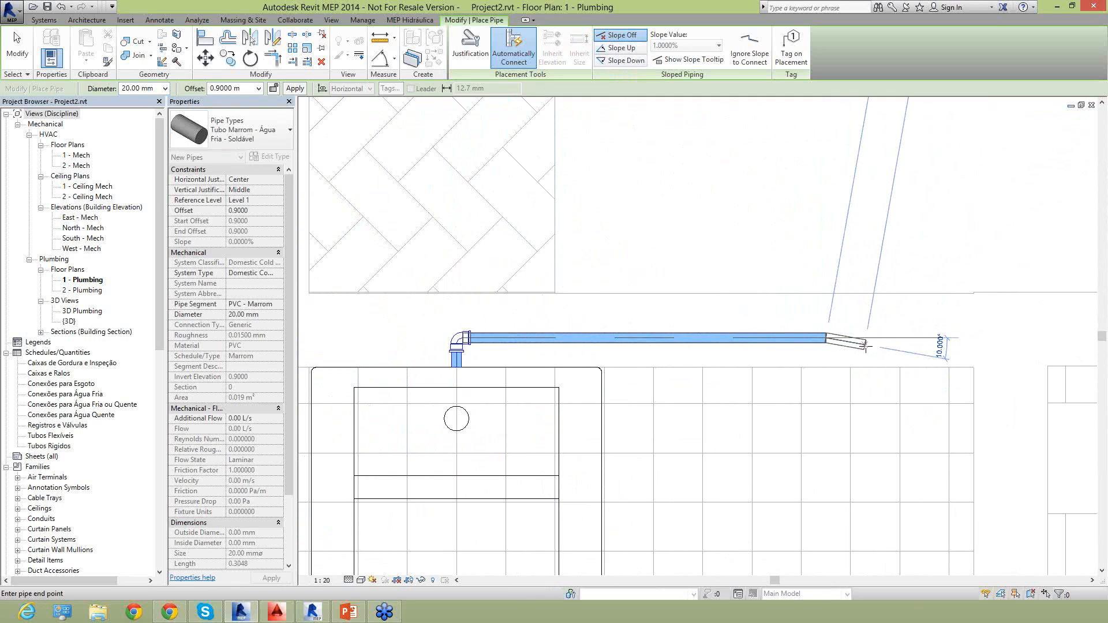
Add a vertical riser at the end of the horizontal run by applying a 3 m offset, and end the pipe command.
left_click(258, 89)
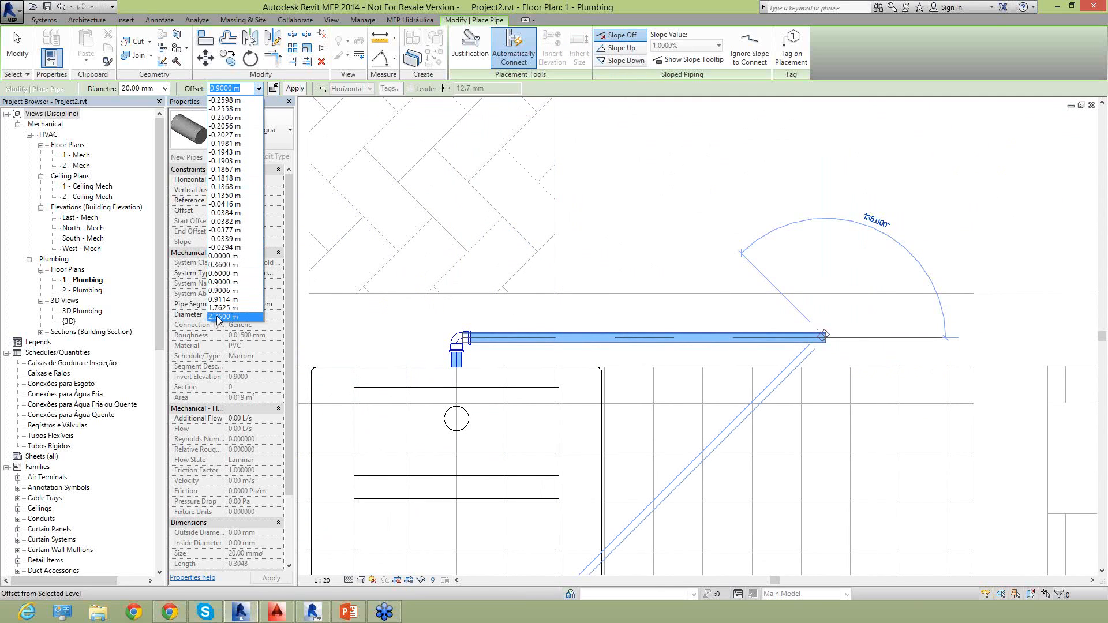
left_click(249, 89)
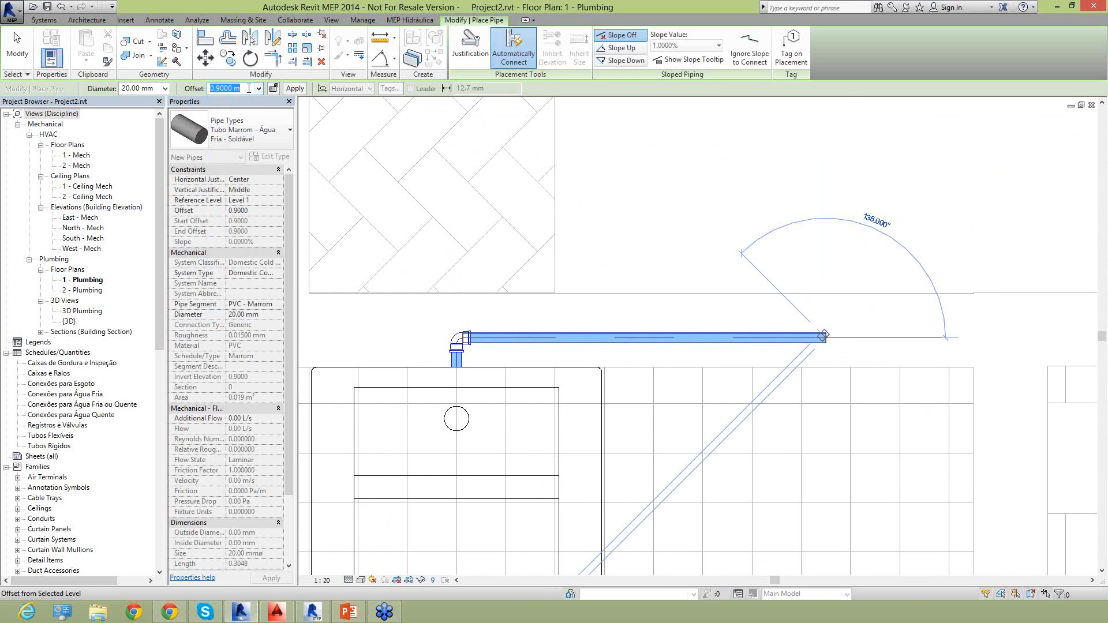
type("3")
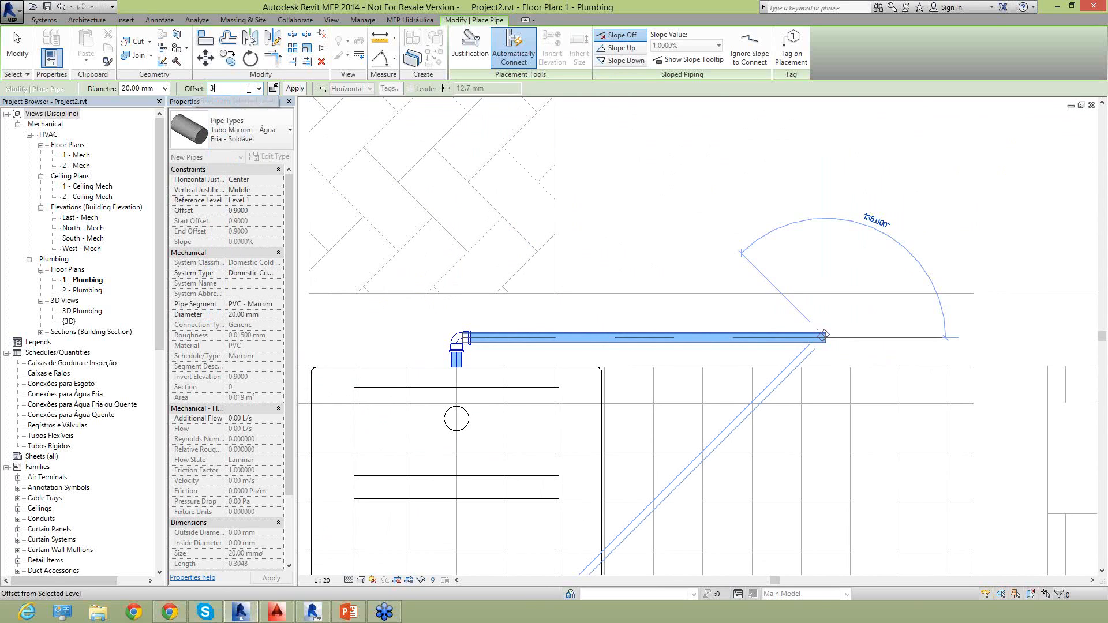
left_click(295, 88)
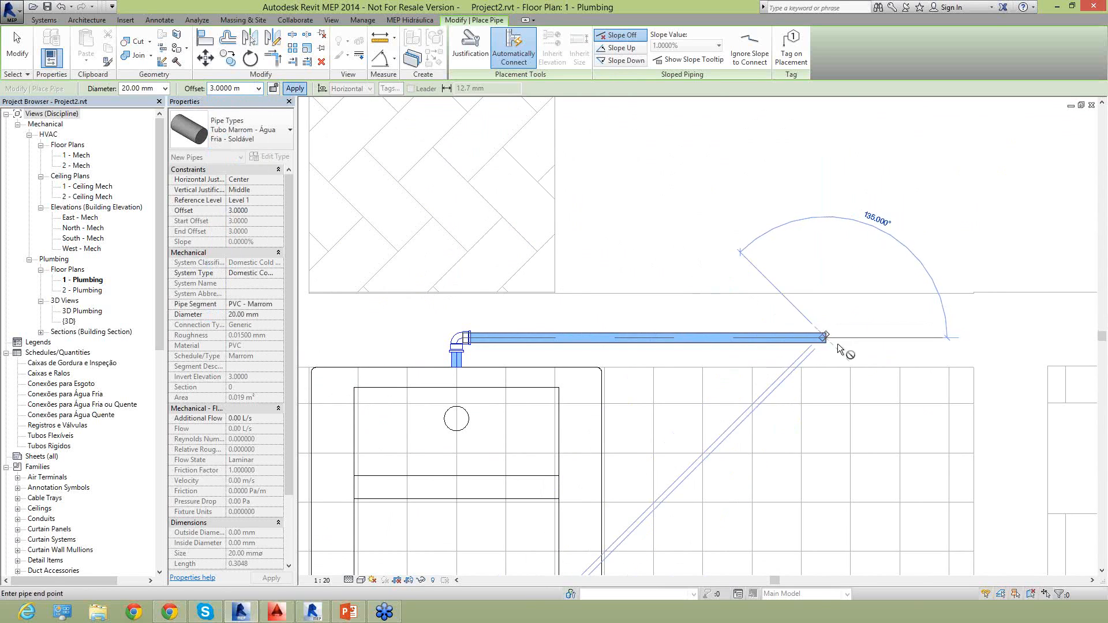
left_click(295, 88)
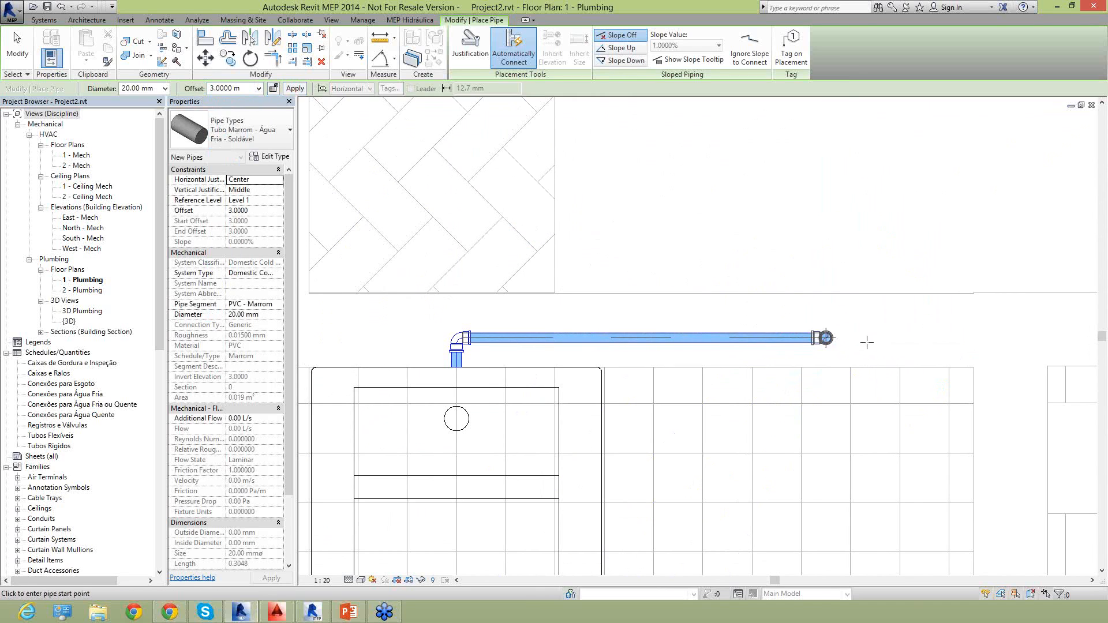
key("Escape")
key("Escape")
Examine the elbow at the tank, the horizontal pipe and the riser elbow with its properties, and clear the selection.
scroll(813, 367, "down", 3)
scroll(450, 301, "up", 5)
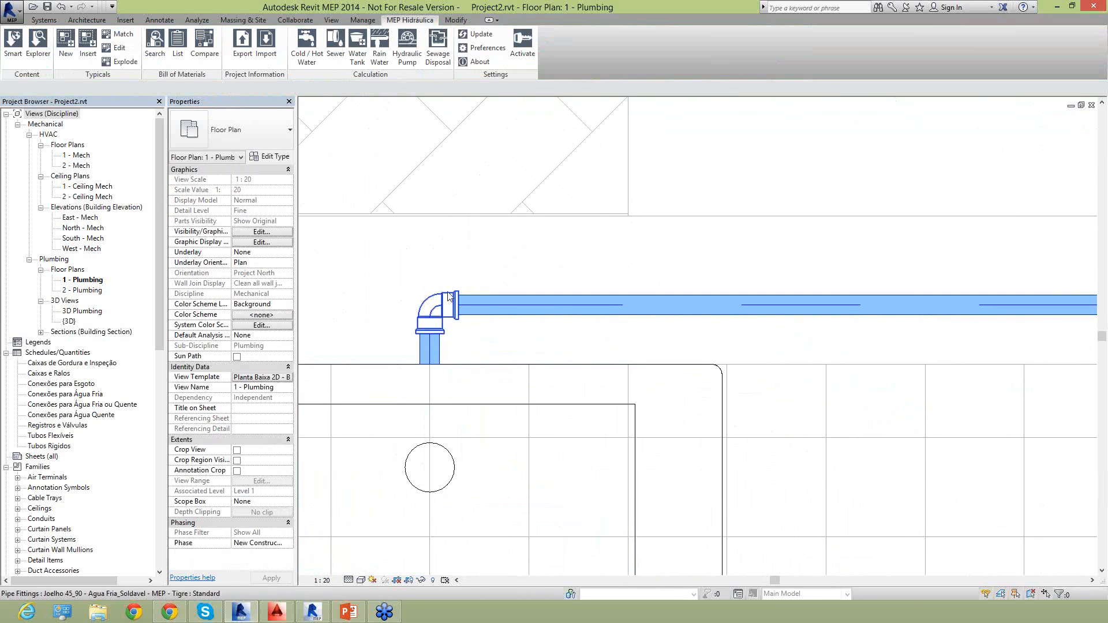
scroll(451, 301, "down", 3)
left_click(896, 308)
scroll(936, 299, "up", 2)
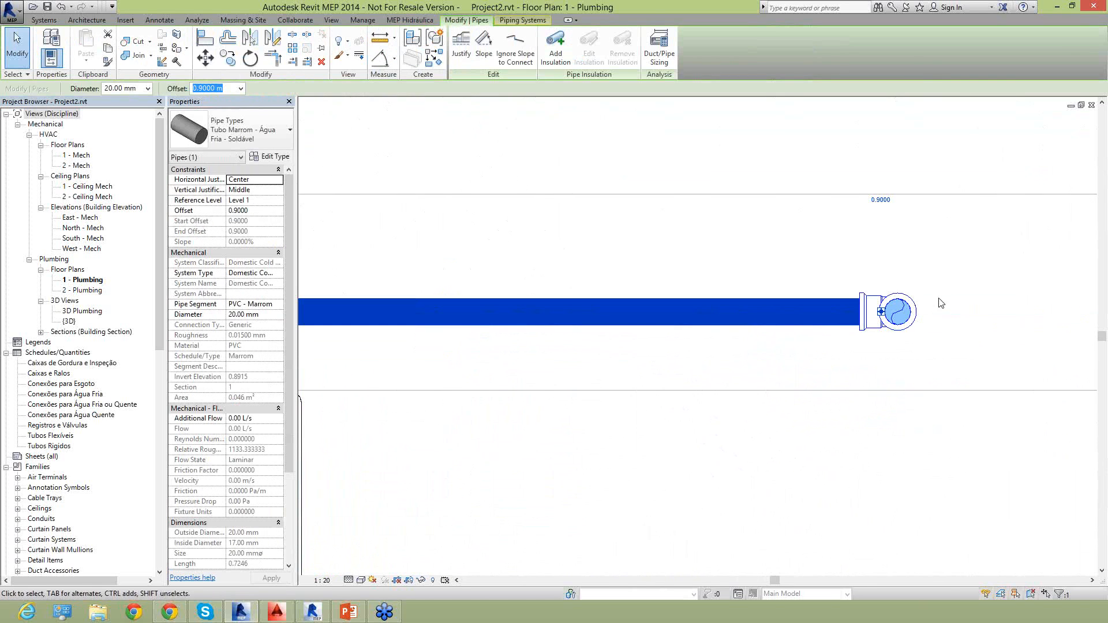
left_click(906, 303)
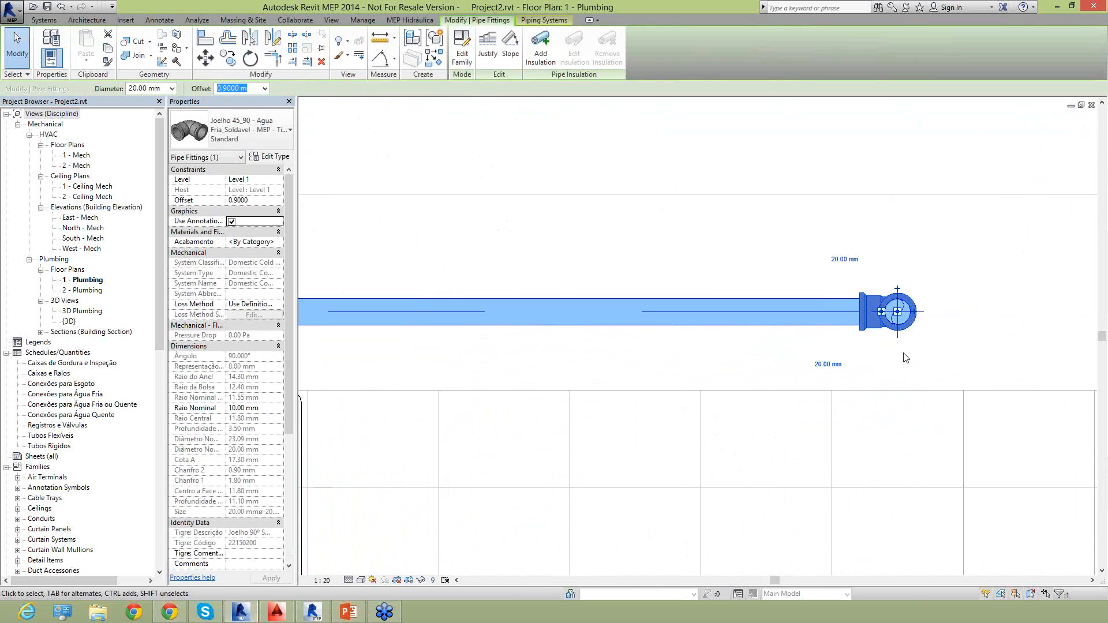
scroll(837, 354, "down", 3)
key("Escape")
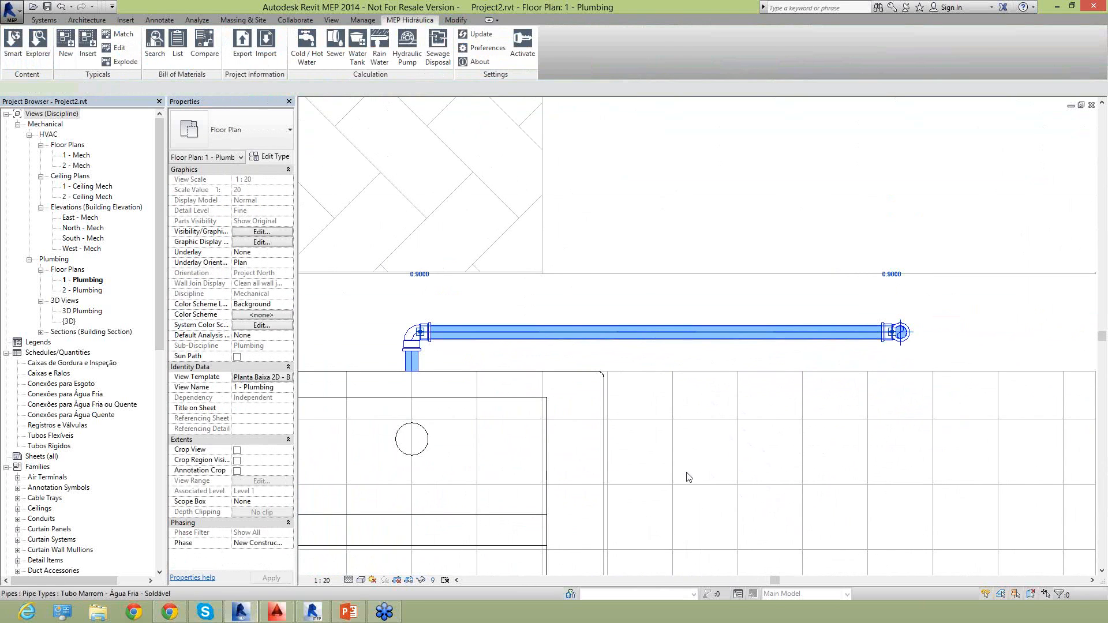
Nudge the horizontal pipe toward the laundry tank until its elbow sits against the tank's back edge, and deselect it.
left_click(577, 340)
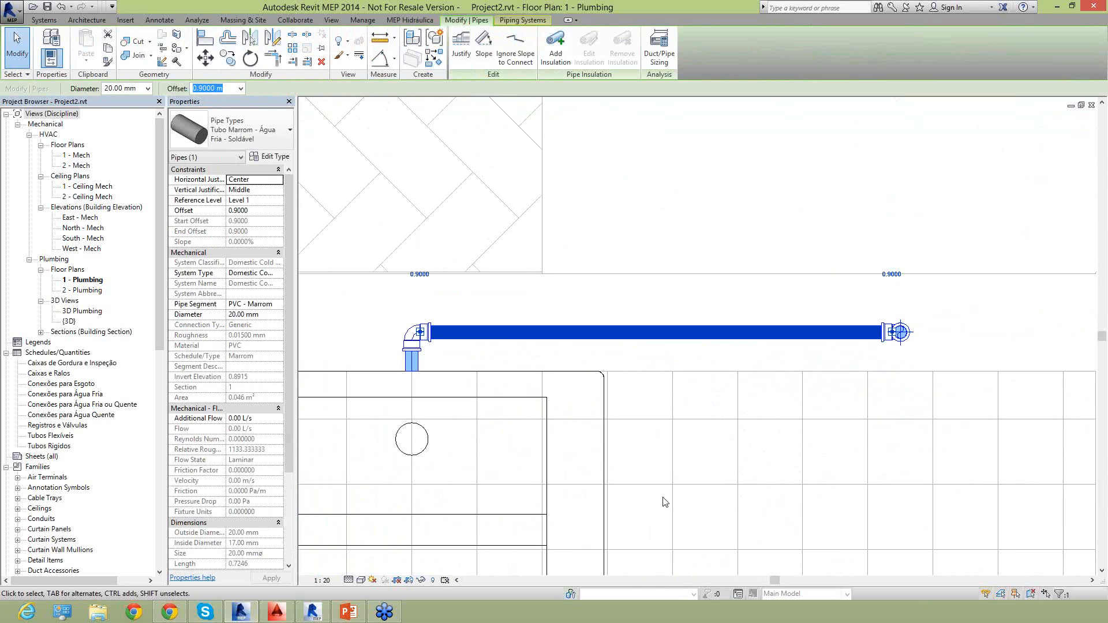
key("Down")
key("Down")
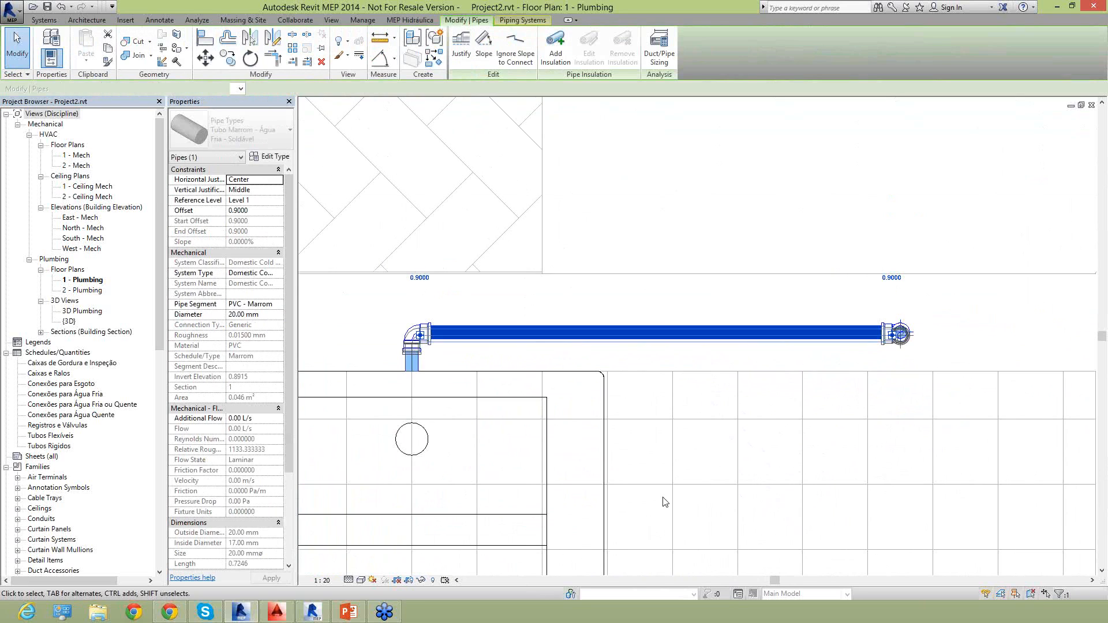
key("Down")
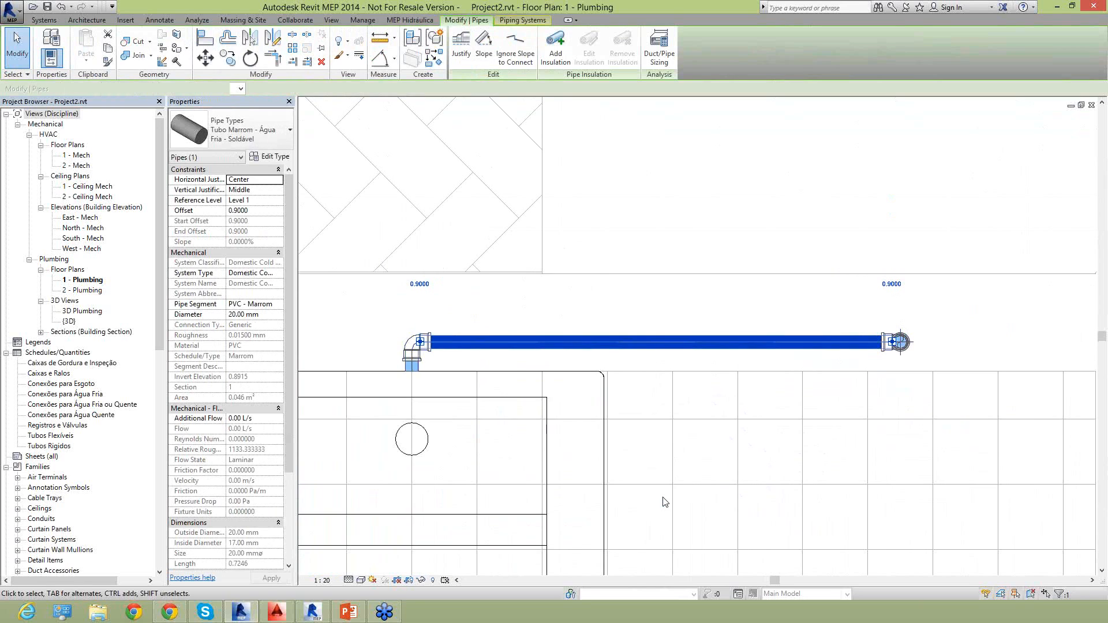
key("Down")
key("Down")
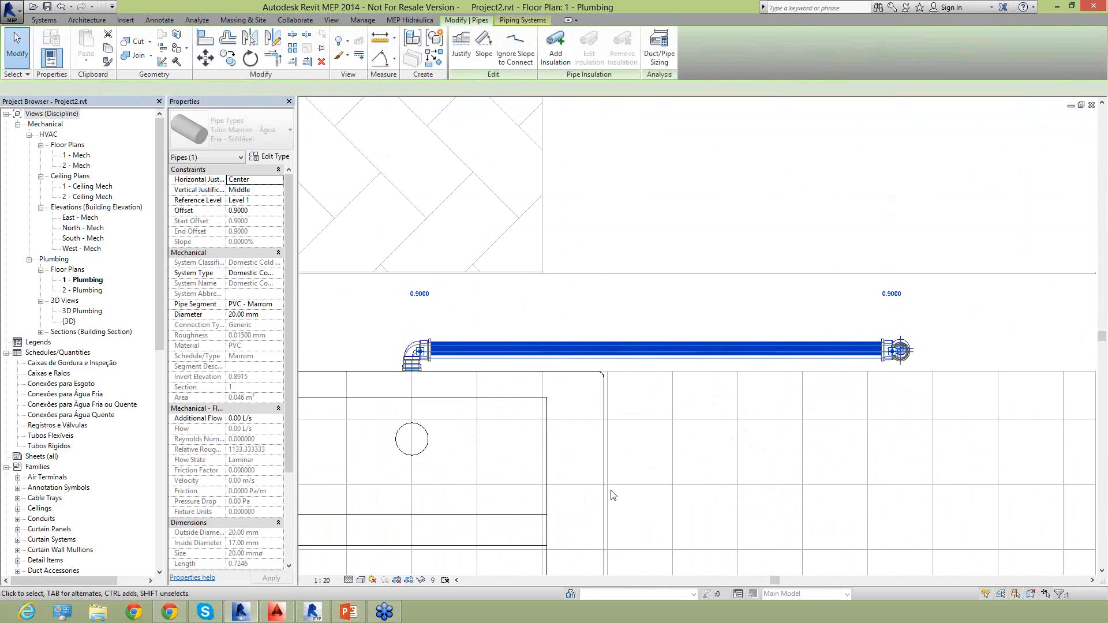
key("Down")
key("Down")
scroll(626, 327, "up", 3)
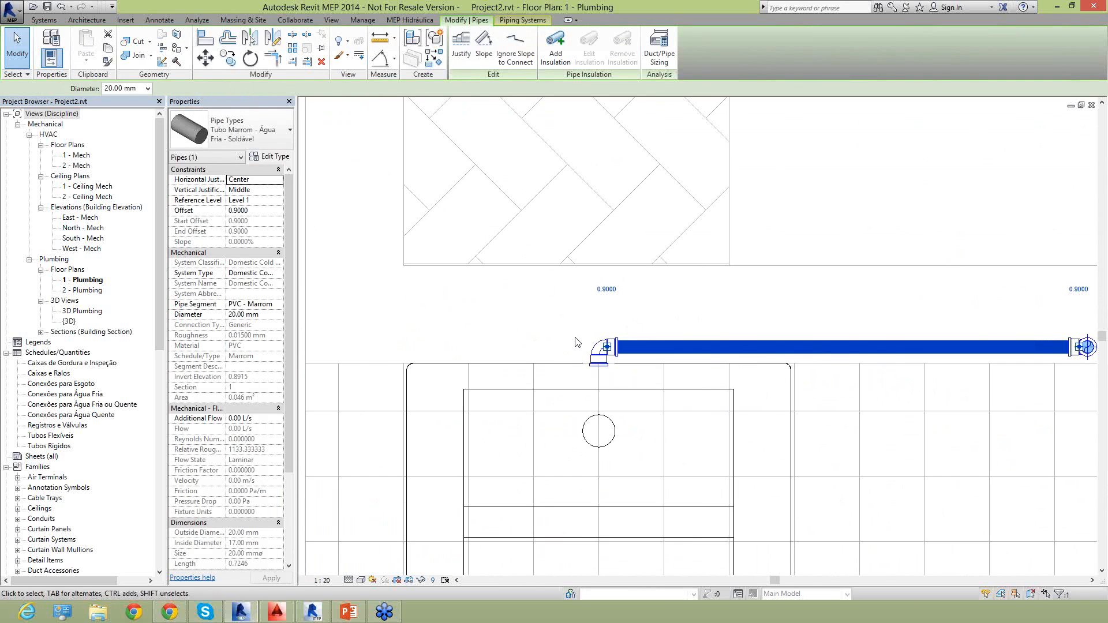
key("Escape")
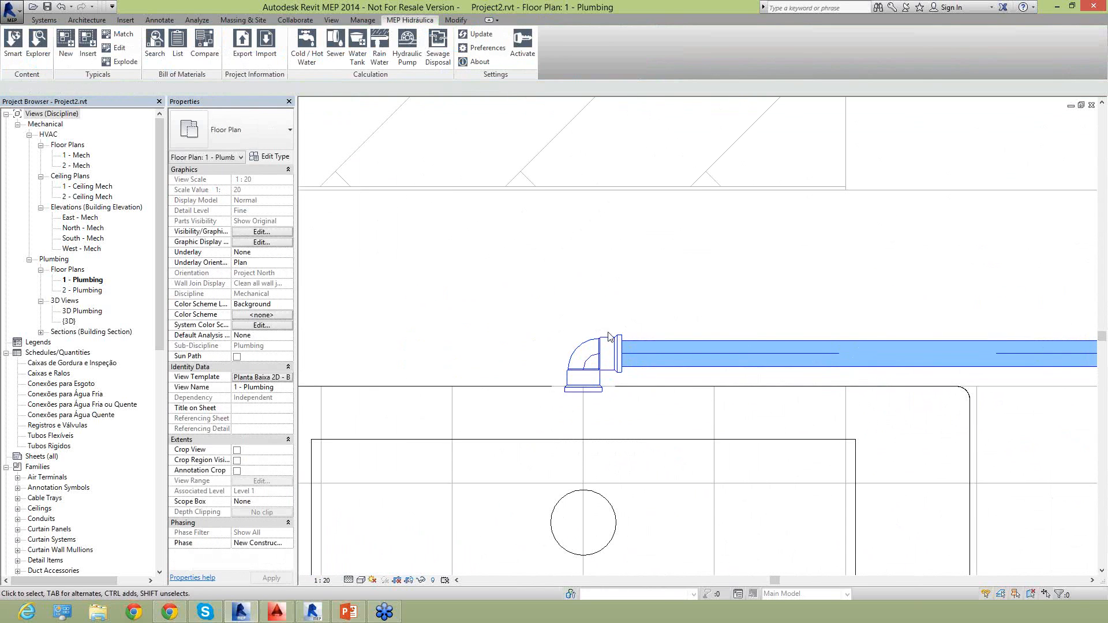
Change the elbow at the laundry tank to Joelho 90 com Bucha de Latao - Agua Fria_Soldavel - MEP - Tigre, type Standard.
left_click(602, 341)
scroll(627, 363, "down", 3)
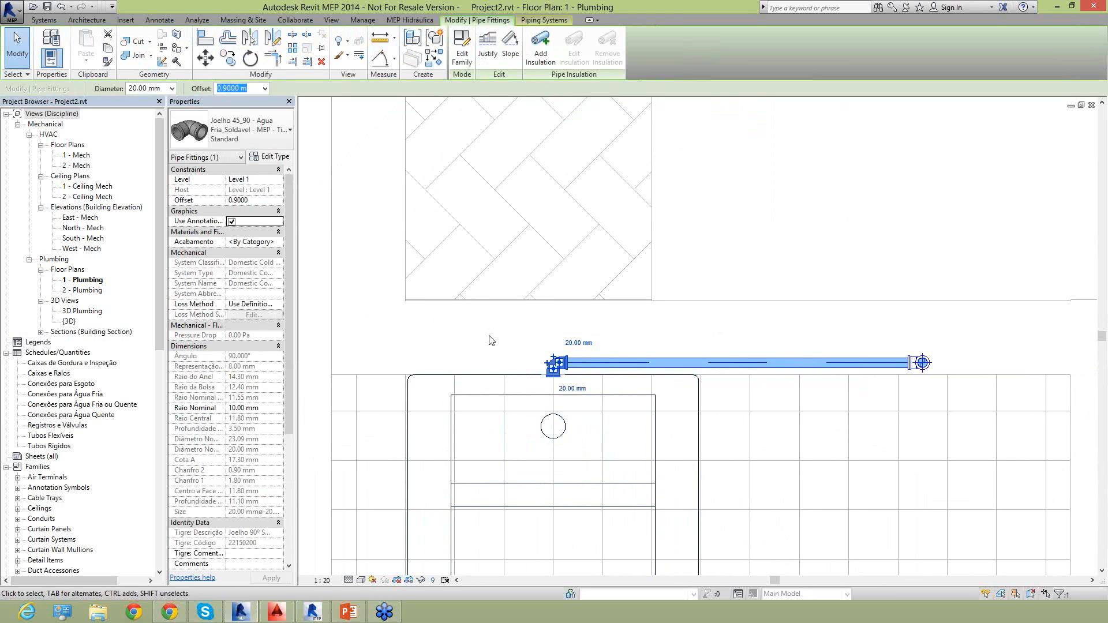
scroll(551, 366, "up", 2)
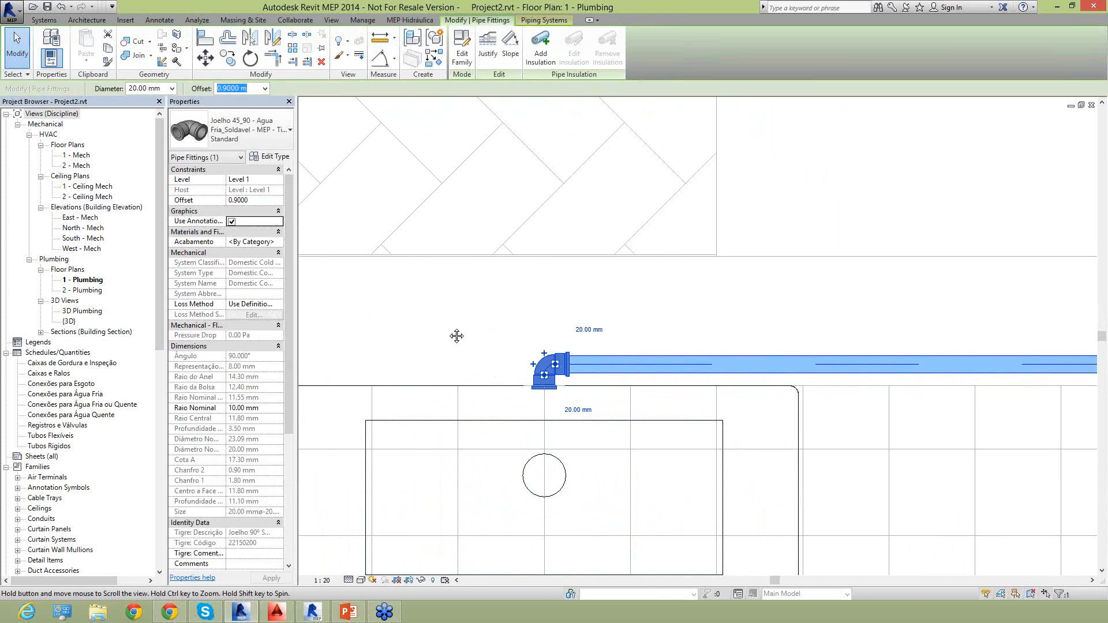
middle_click_drag(455, 334, 459, 319)
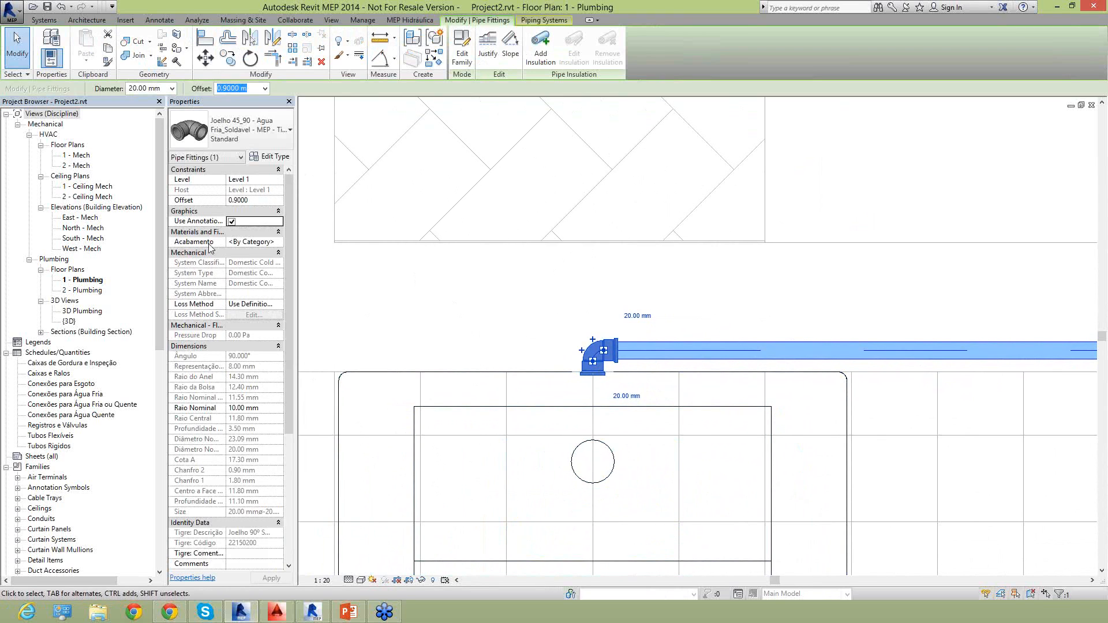
left_click(231, 130)
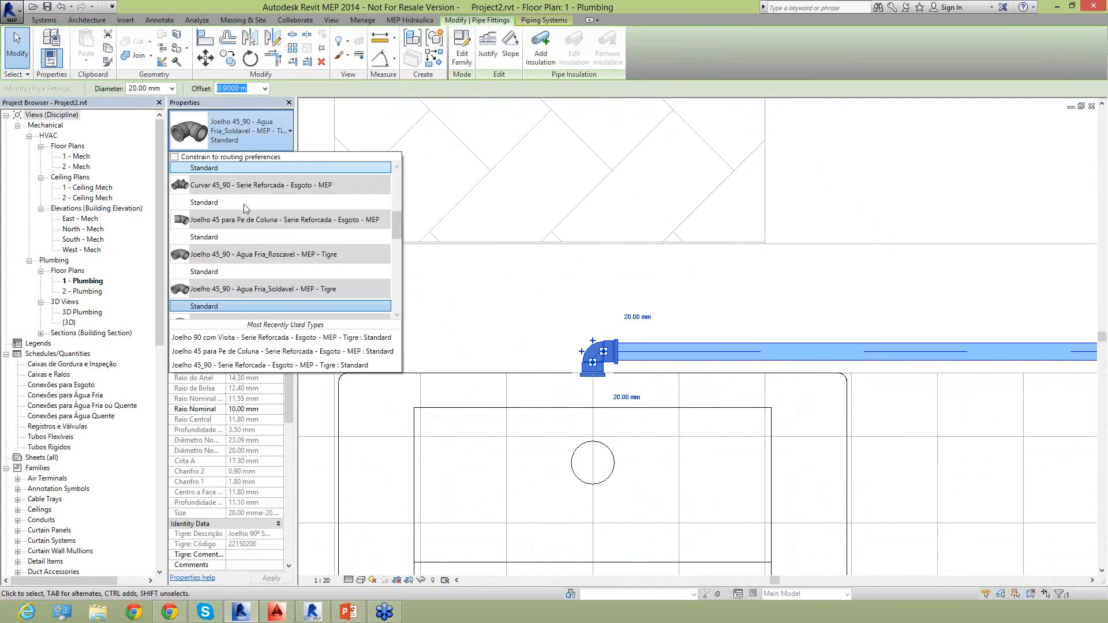
scroll(271, 272, "down", 3)
scroll(271, 277, "down", 1)
scroll(274, 281, "down", 1)
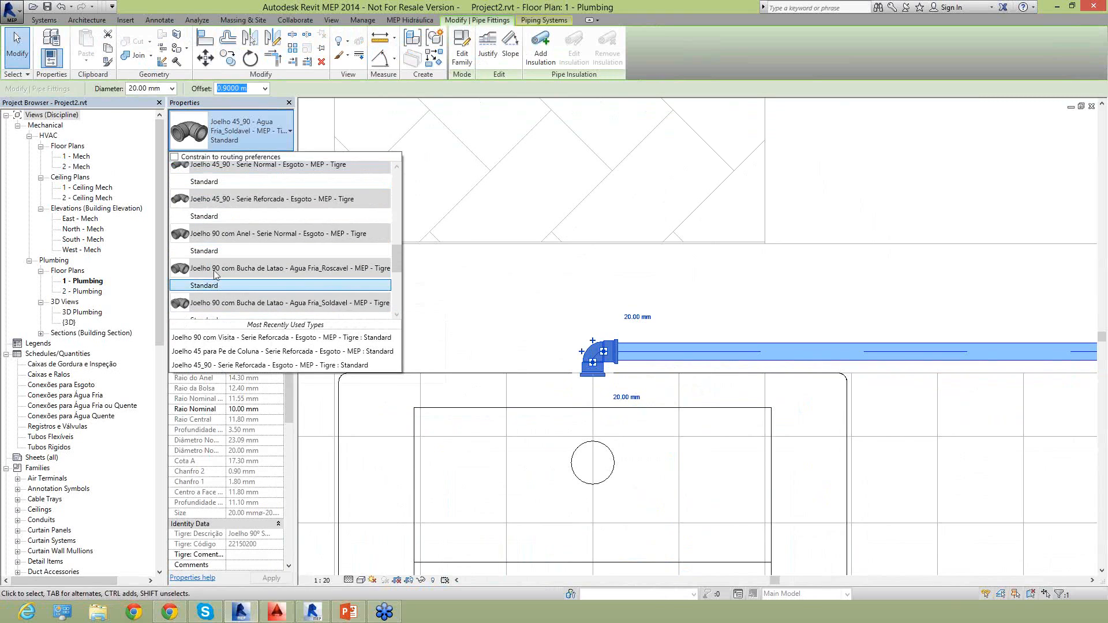
scroll(283, 276, "down", 2)
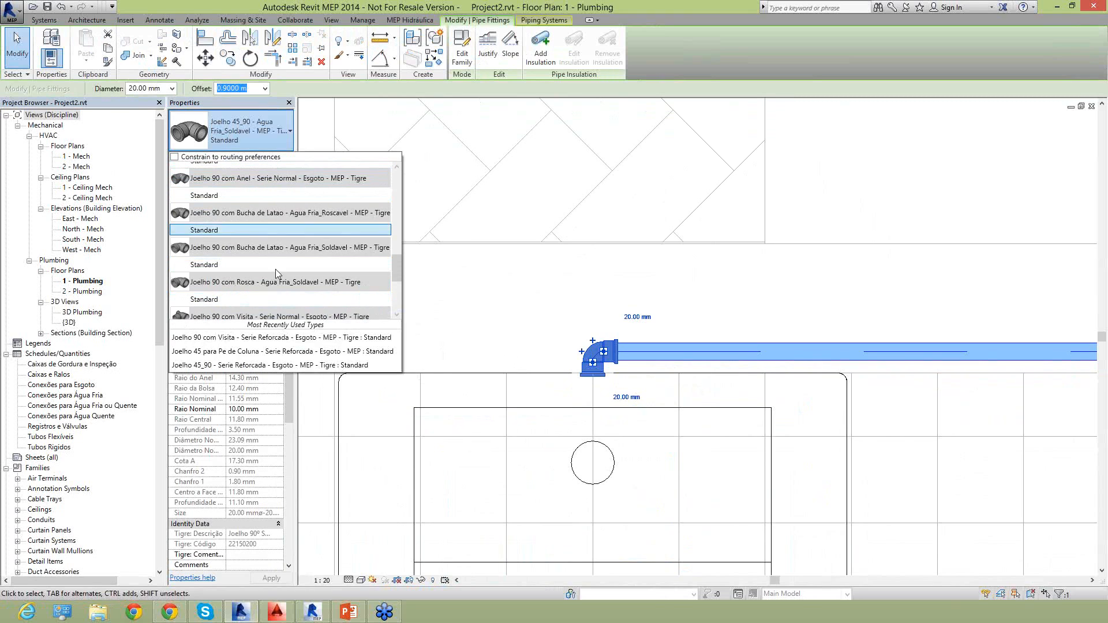
left_click(220, 266)
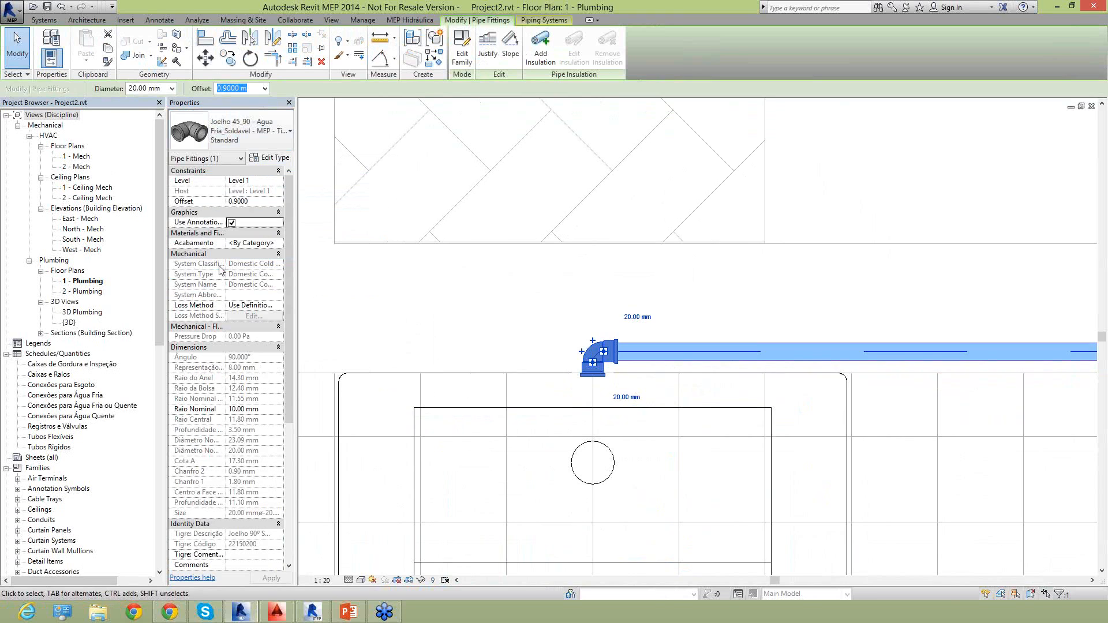
left_click(586, 323)
Reverse the brass-bushing elbow's ends by enabling its Inverter Sentido option, and clear the selection.
scroll(601, 321, "up", 5)
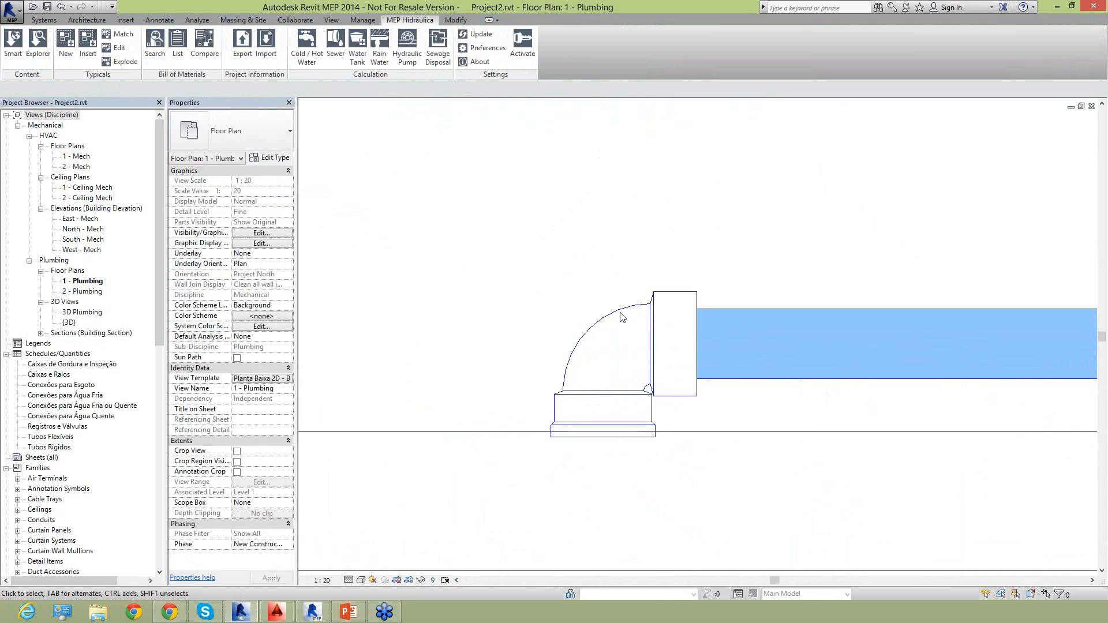
left_click(681, 298)
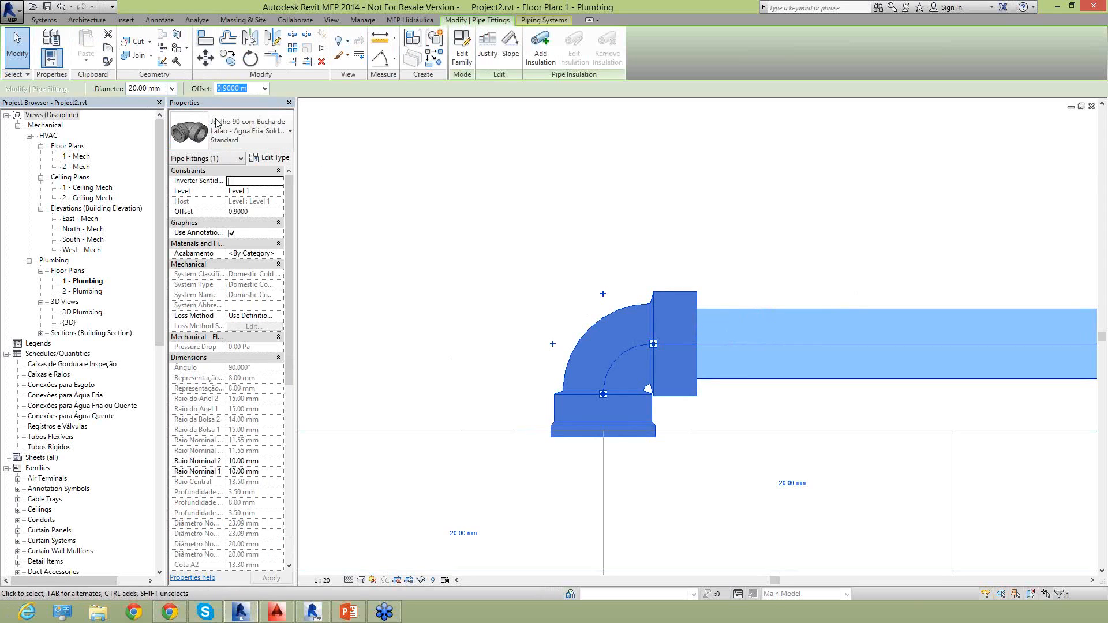
left_click(232, 182)
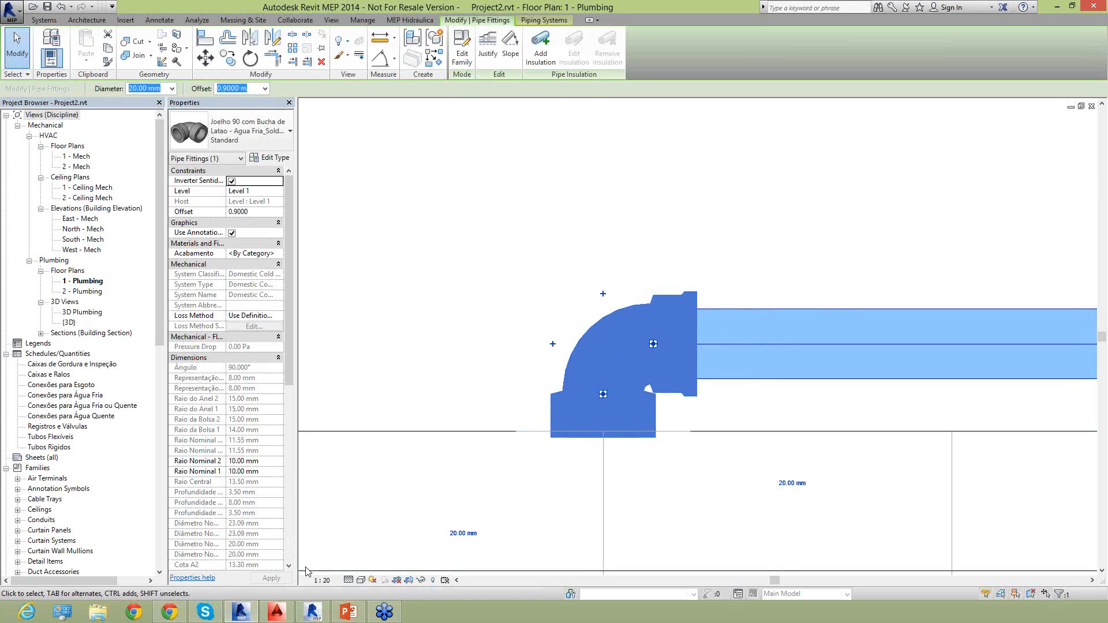
left_click(483, 266)
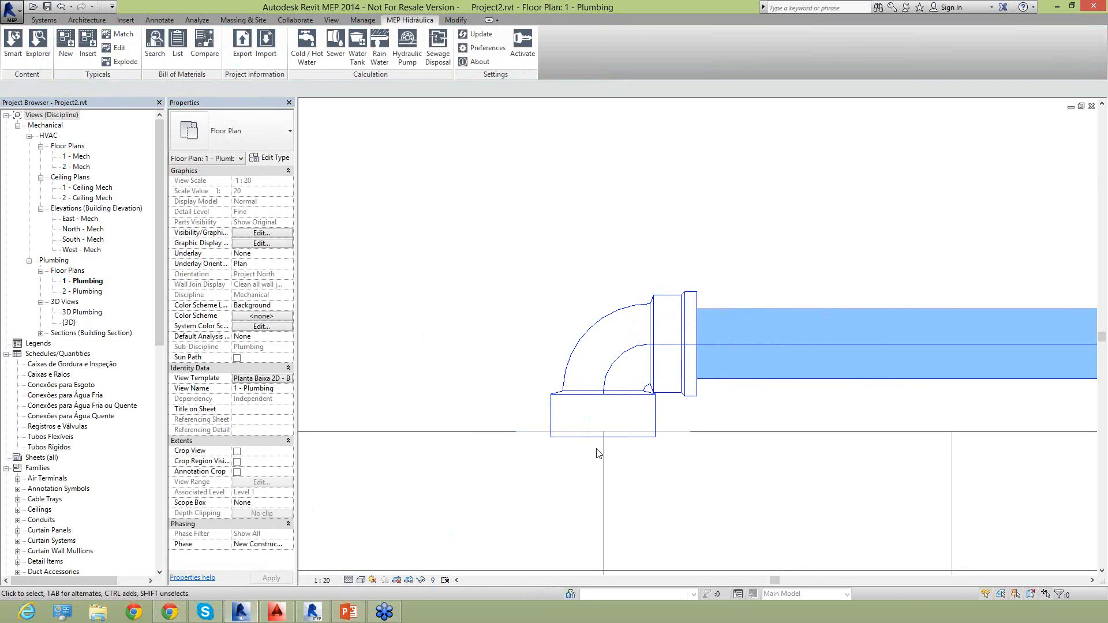
Open the section view defined by the section marker beside the laundry tank to view the piping in elevation.
scroll(639, 318, "down", 10)
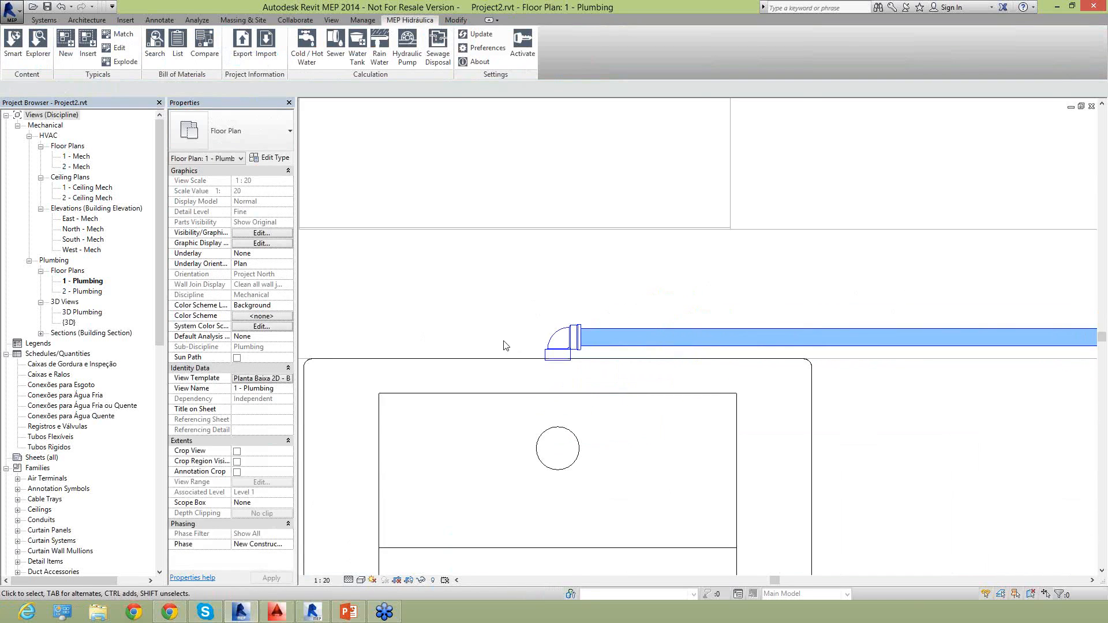
scroll(763, 439, "down", 1)
middle_click_drag(762, 438, 714, 394)
left_click(608, 488)
left_click_drag(699, 489, 775, 489)
left_click_drag(700, 246, 775, 248)
scroll(775, 272, "down", 2)
left_click(354, 368)
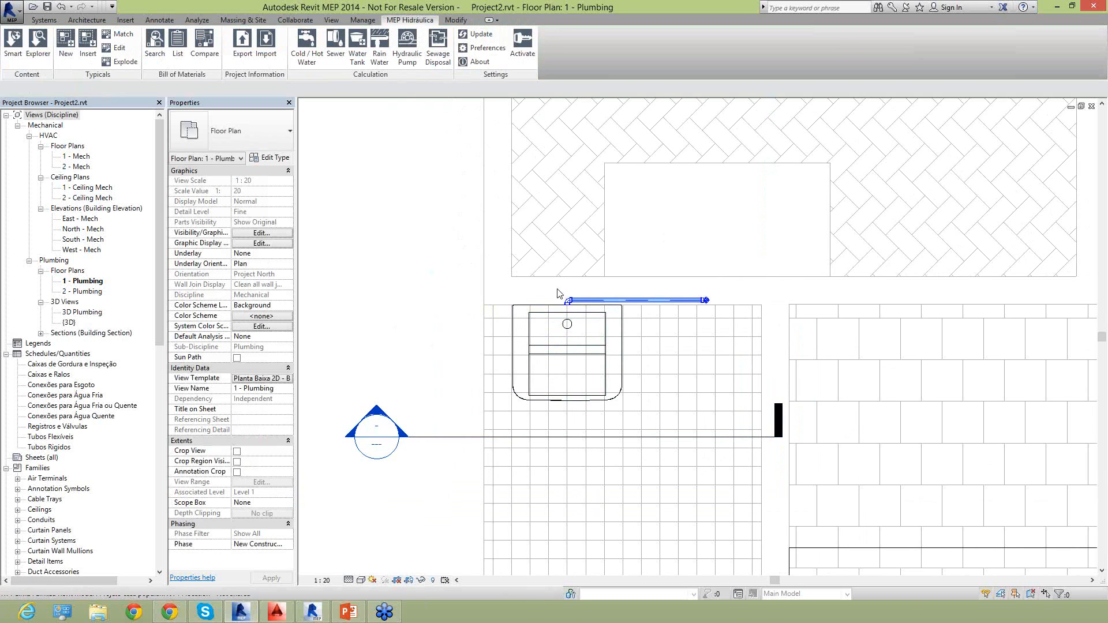
scroll(635, 303, "up", 3)
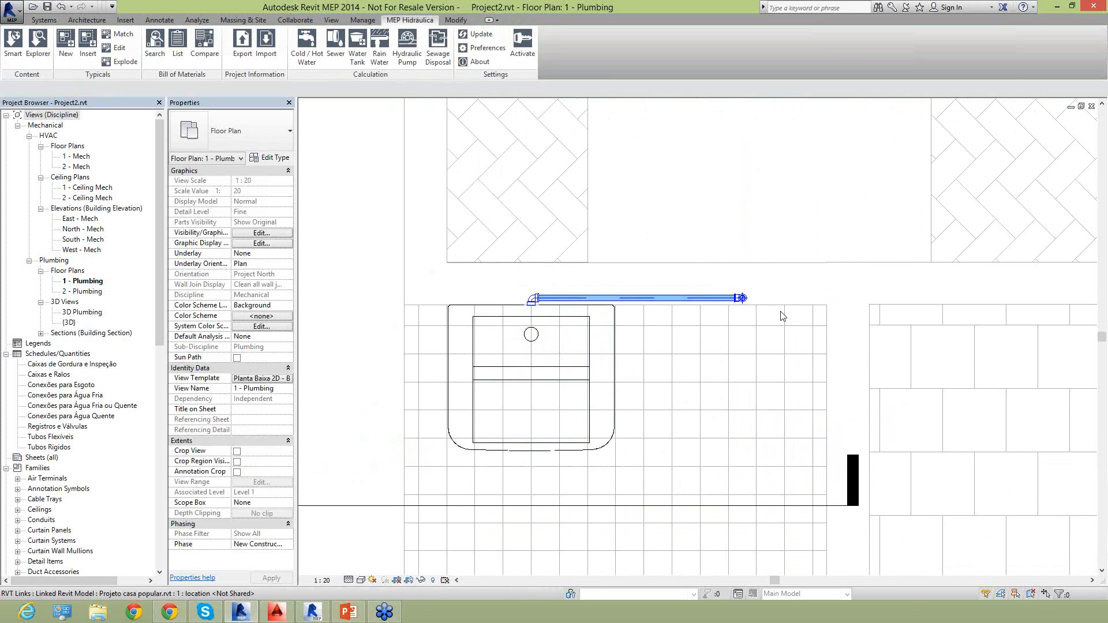
scroll(782, 312, "down", 2)
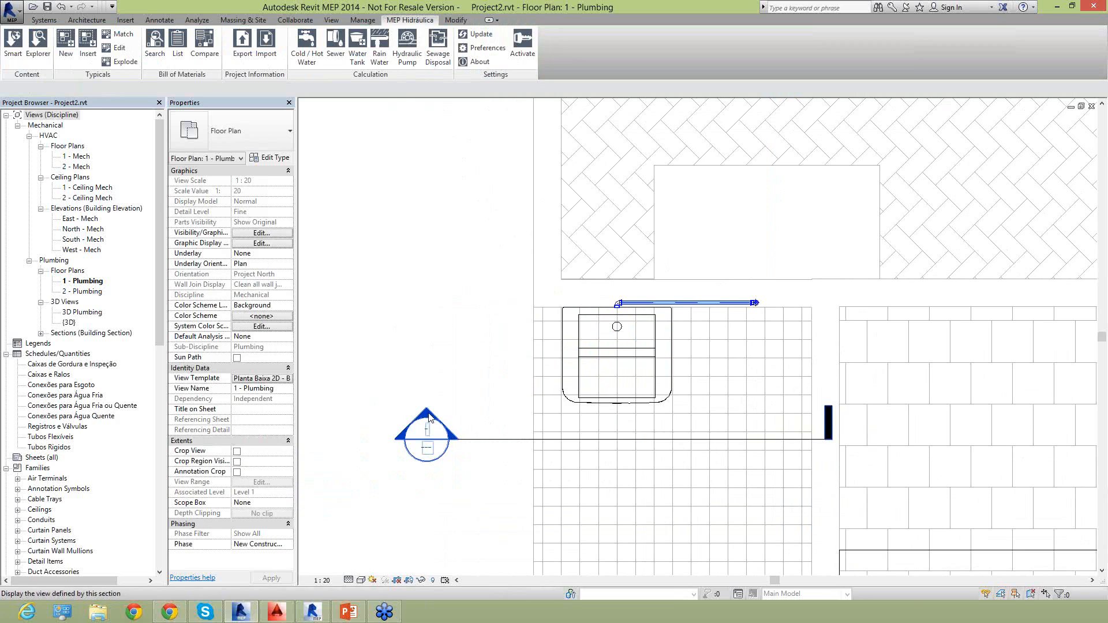
double_click(428, 418)
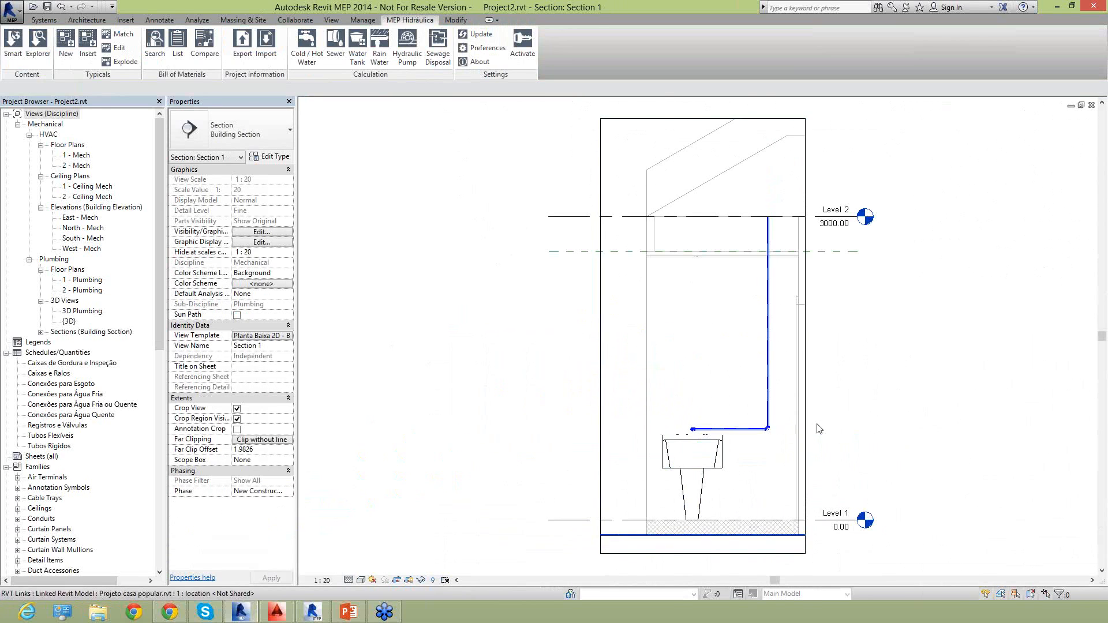
Place a Registro de Gaveta DocolBase - Registros_DOCOLBasicos valve, type 3/4", on the vertical pipe and end the placement.
scroll(815, 427, "up", 2)
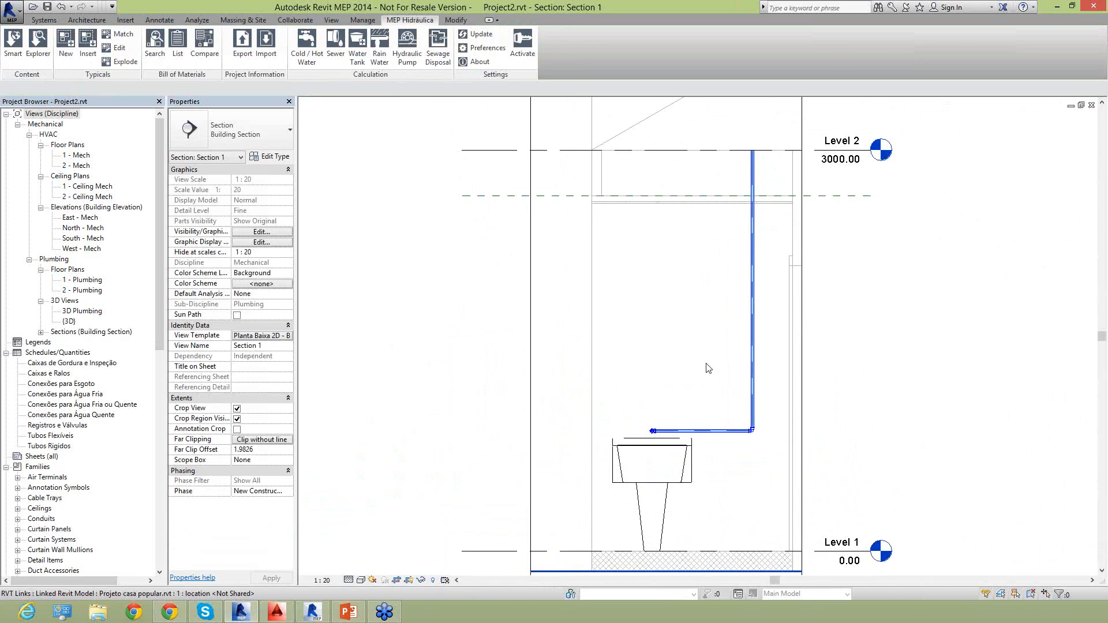
middle_click_drag(705, 376, 693, 371)
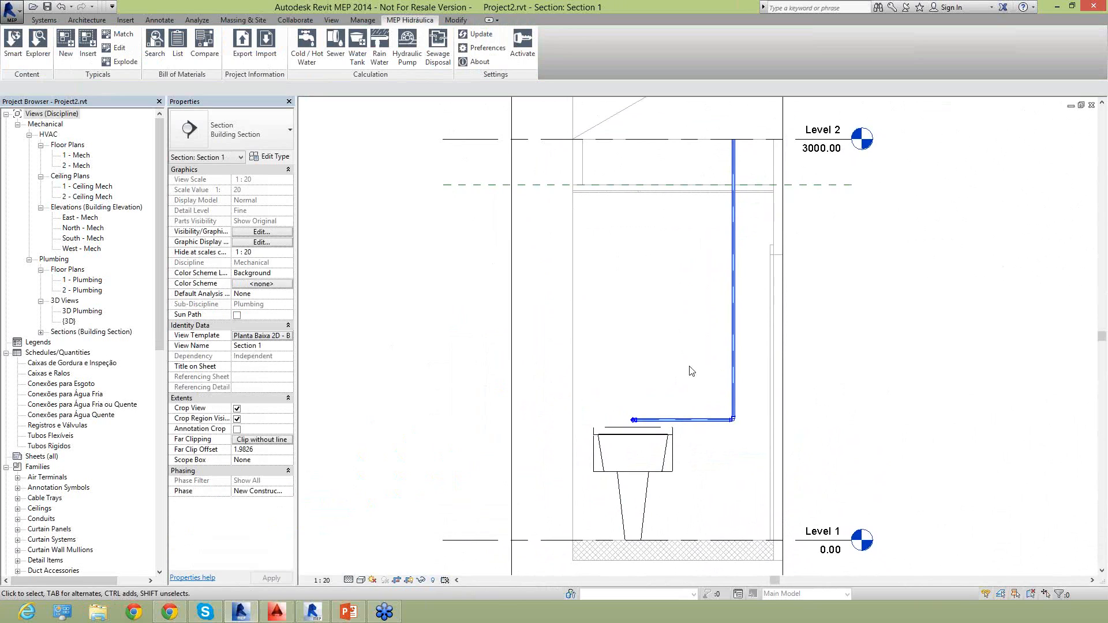
middle_click_drag(641, 295, 642, 313)
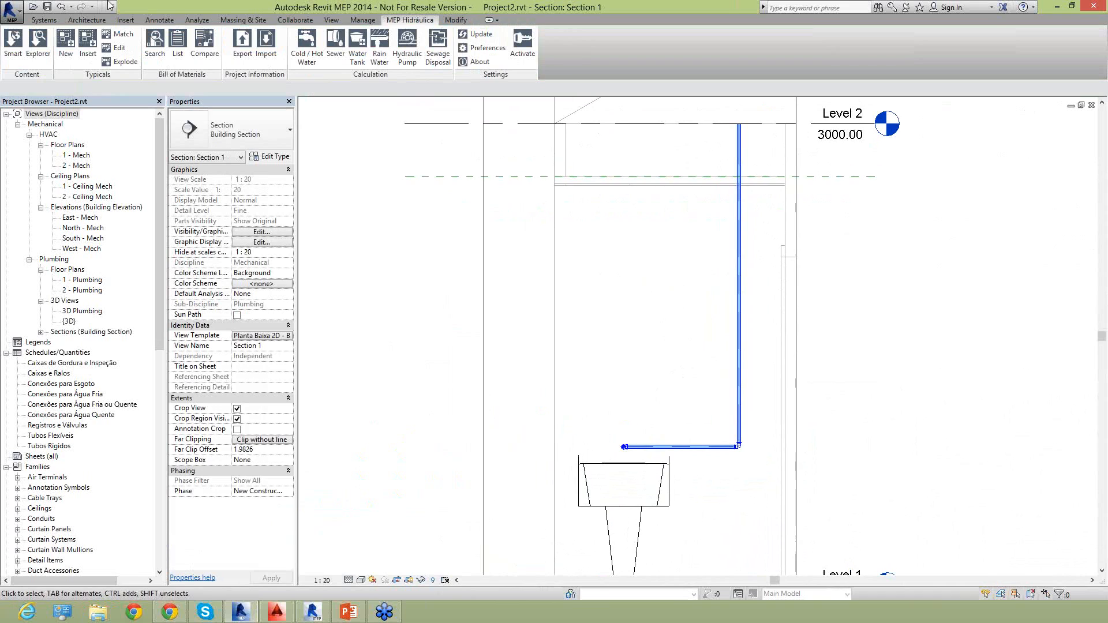
left_click(52, 22)
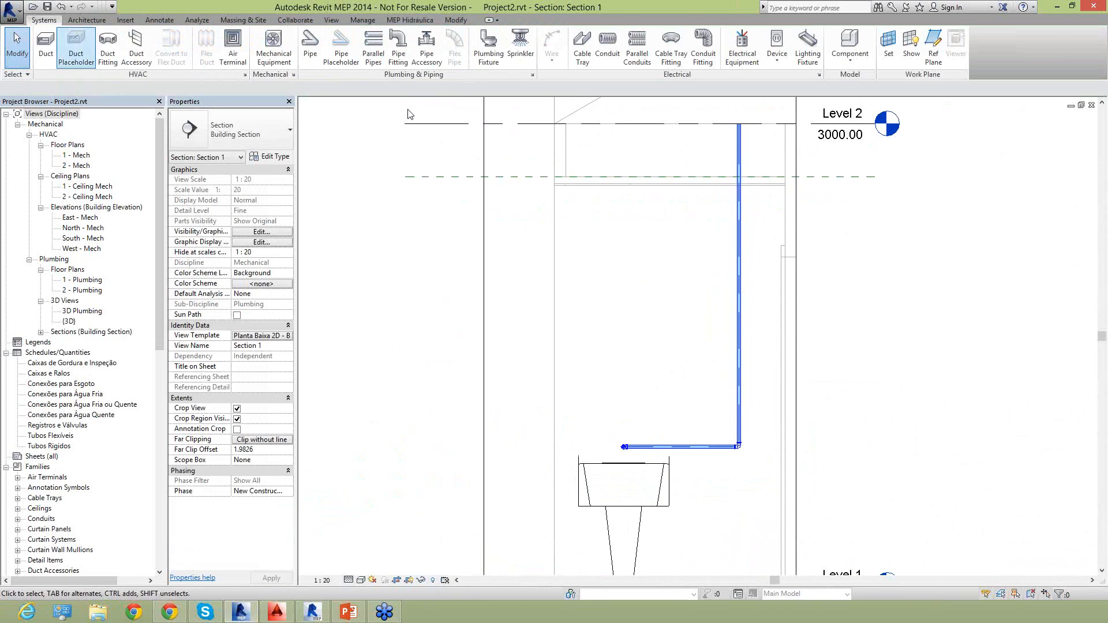
left_click(428, 58)
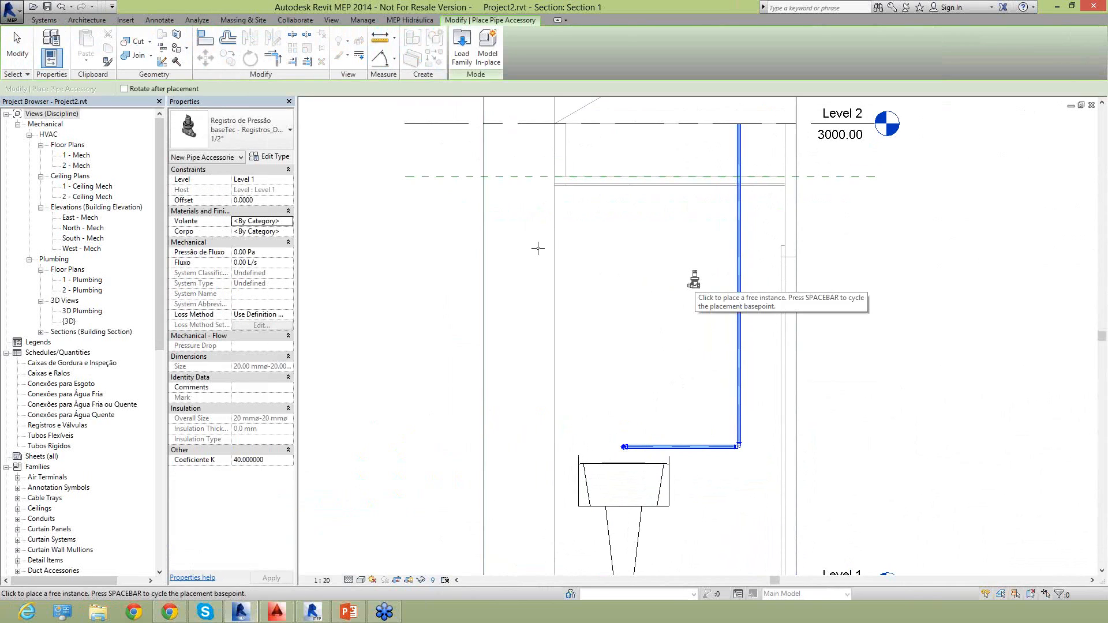
left_click(236, 121)
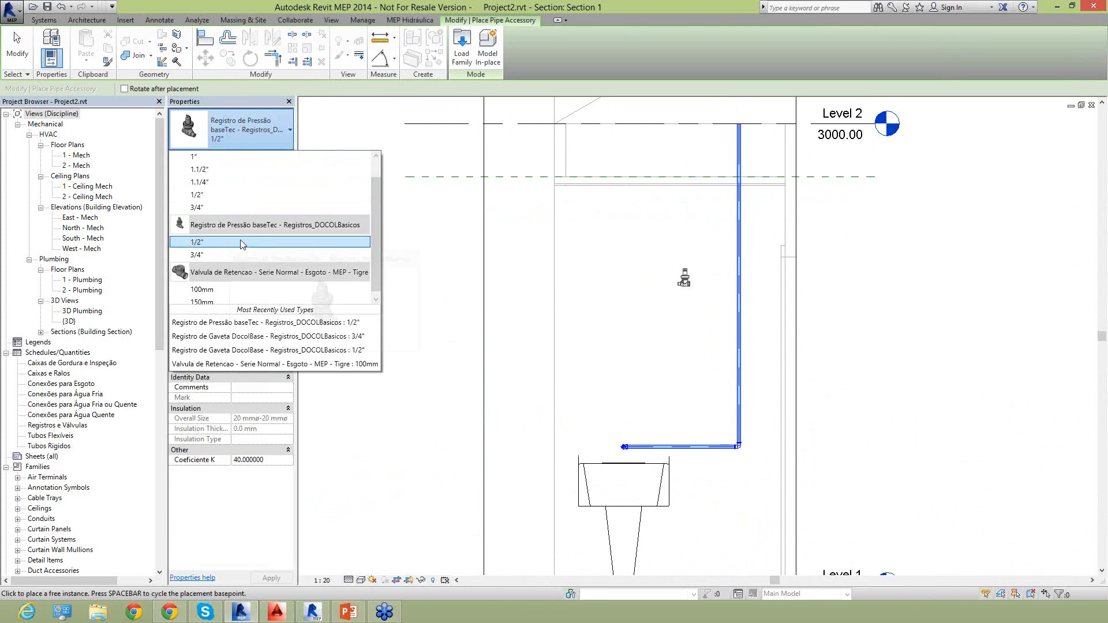
scroll(234, 234, "up", 1)
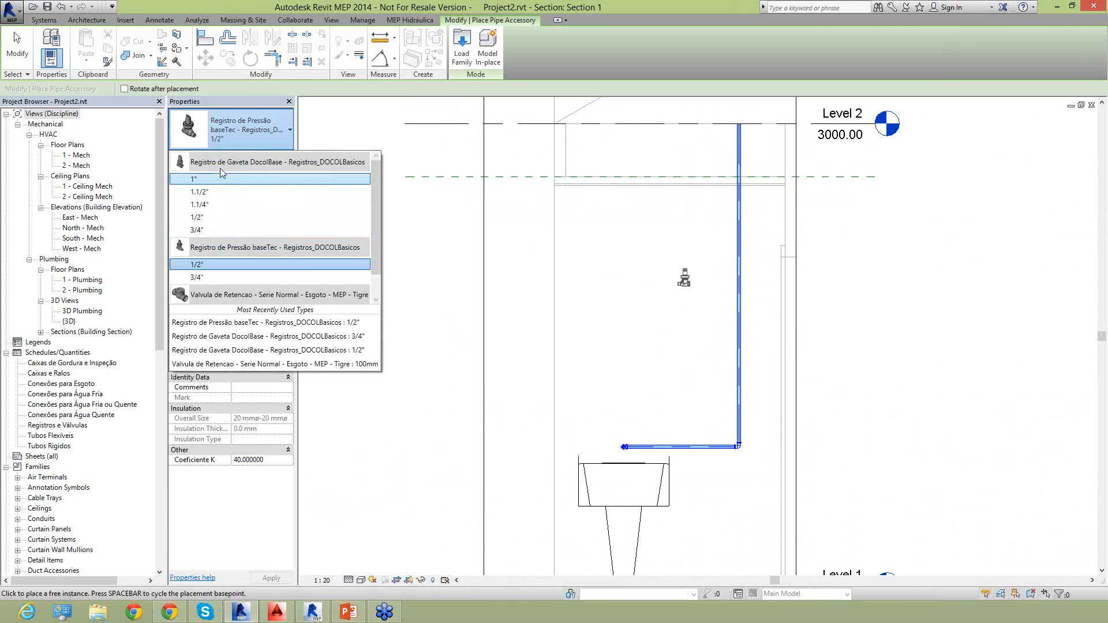
left_click(217, 230)
scroll(744, 286, "up", 3)
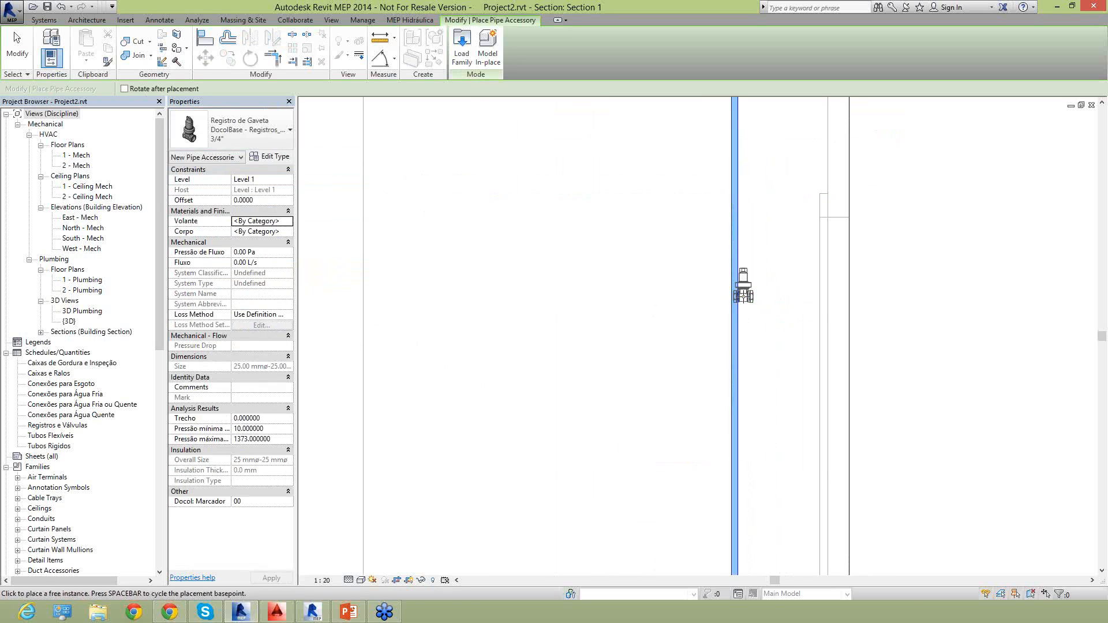
left_click(717, 306)
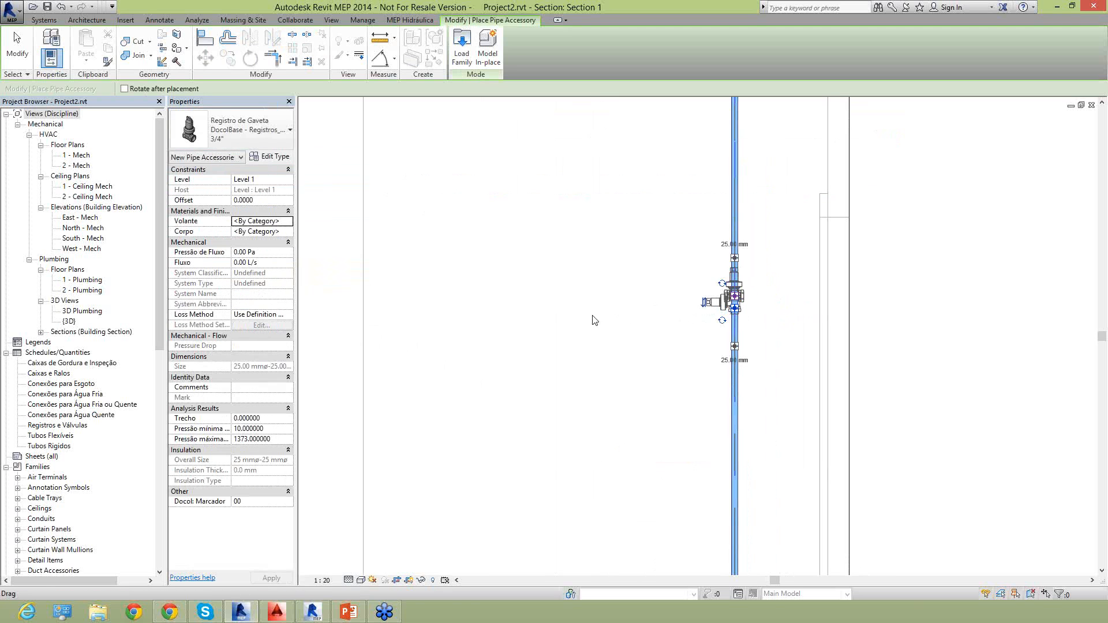
key("Escape")
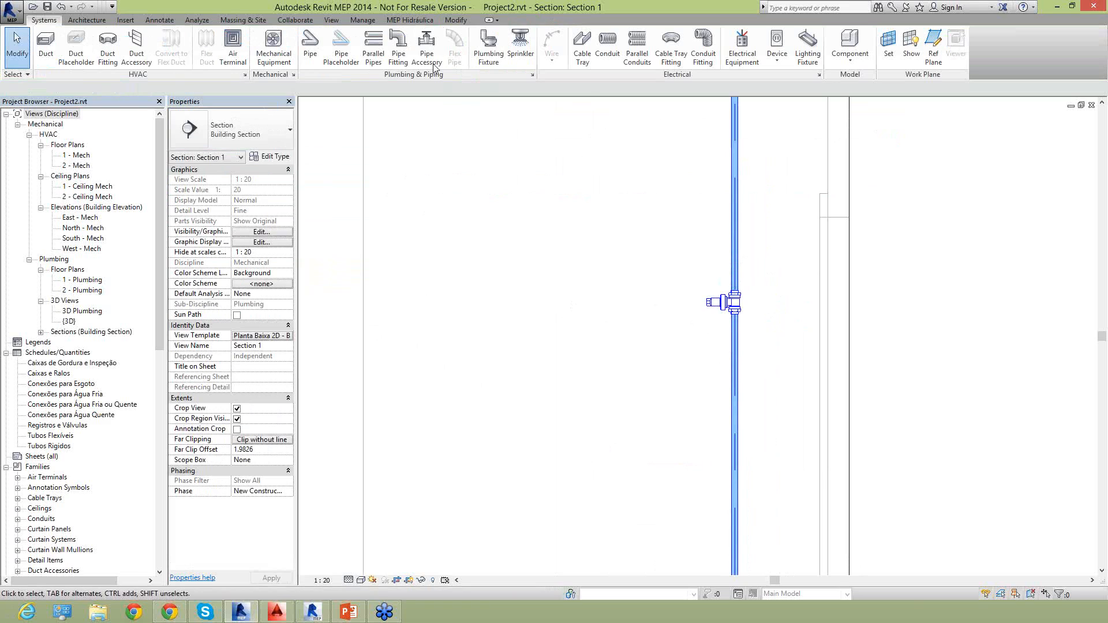
Browse the MEP Hidráulica Content Explorer's local Tigre library to Registros e Válvulas, Registros, Gaveta e Pressão Docol JET 30.
left_click(400, 21)
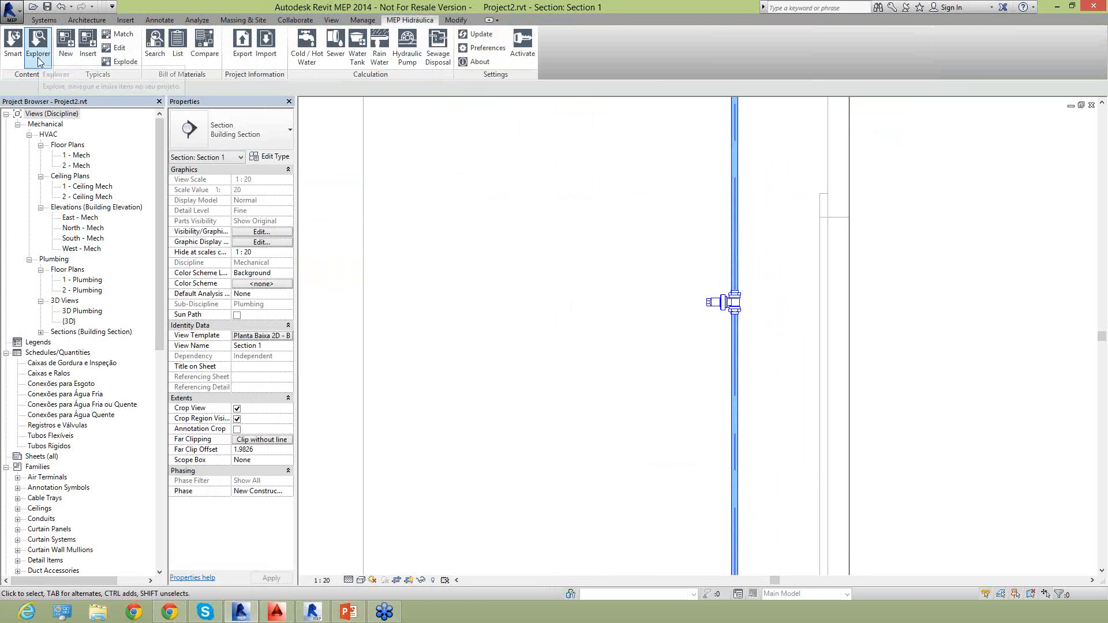
left_click(39, 59)
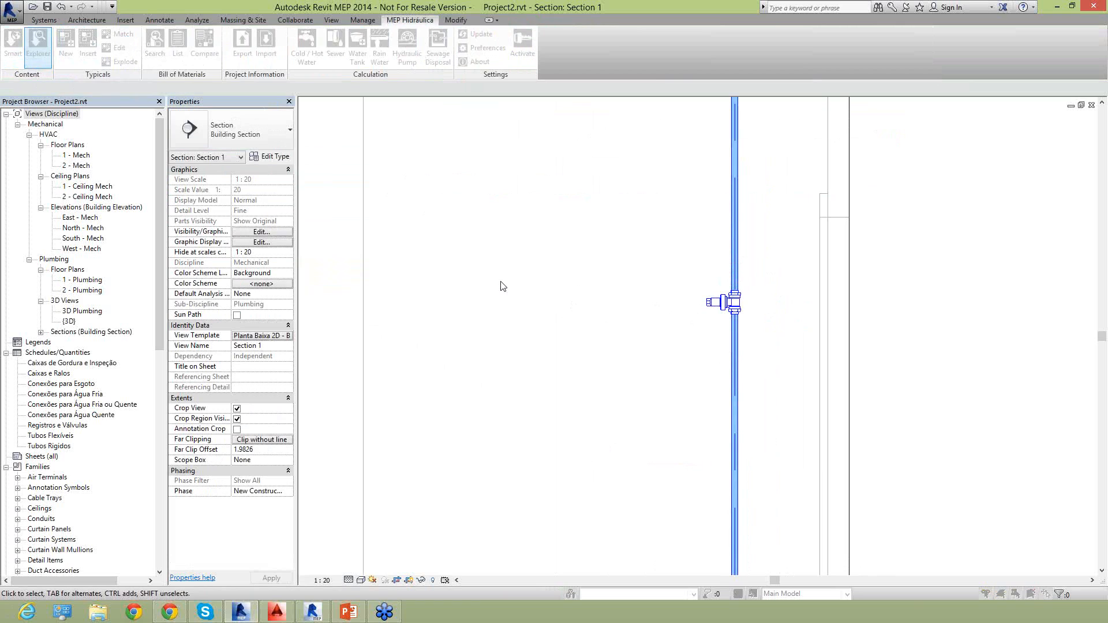
left_click(344, 263)
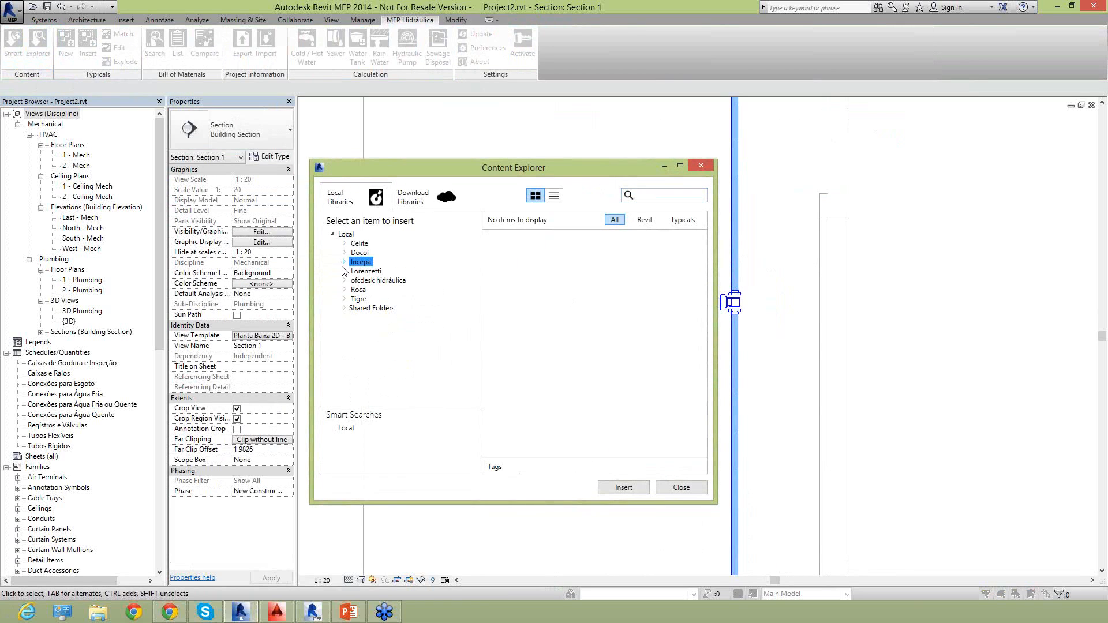
left_click(344, 301)
scroll(345, 312, "down", 4)
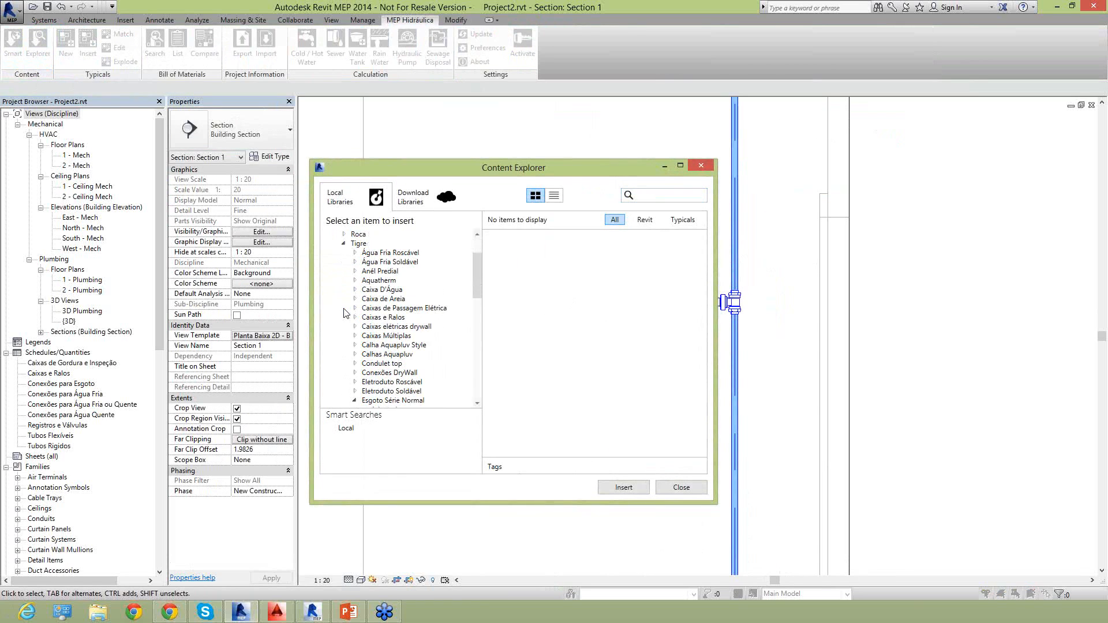
left_click(355, 346)
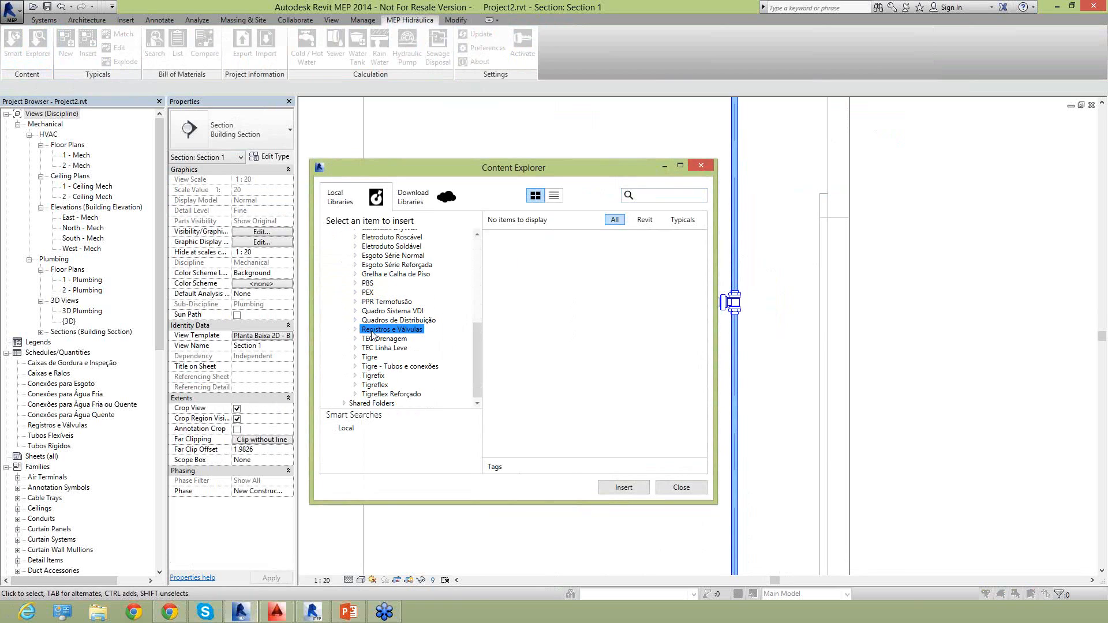
left_click(356, 330)
scroll(375, 366, "down", 3)
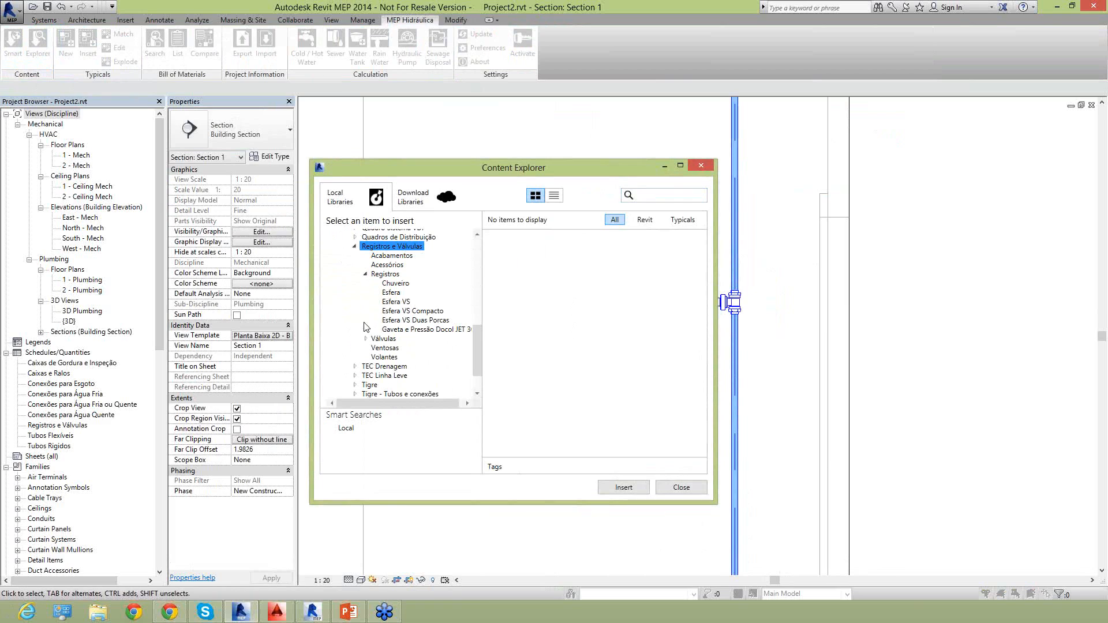
left_click(396, 330)
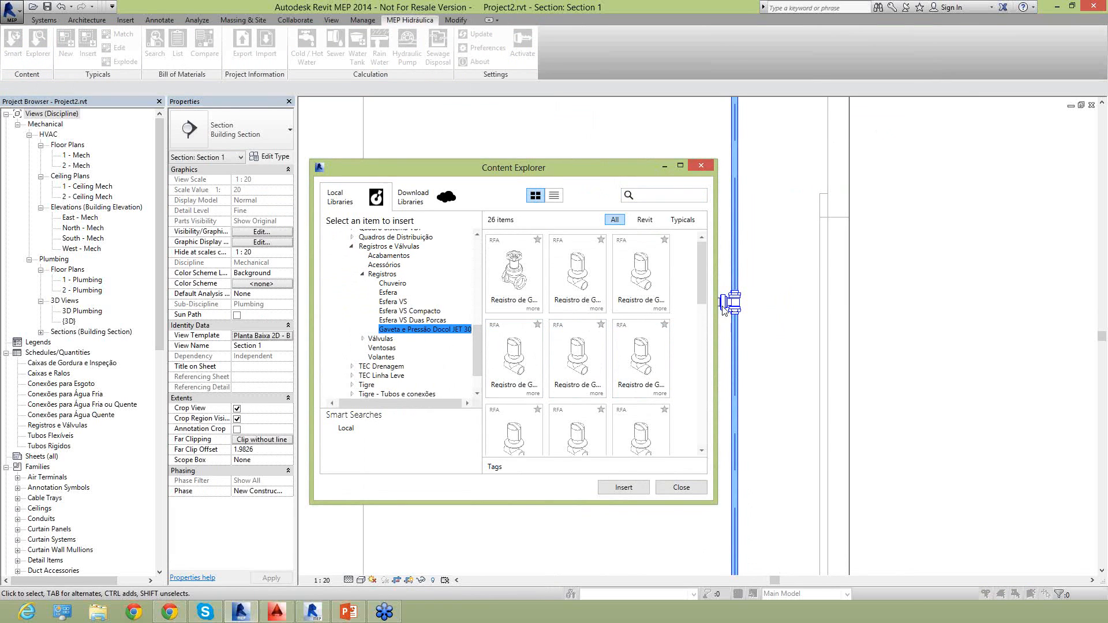
Insert the Registro de Gaveta - Agua Fria - MEP - Tigre, PVC Cromado 25 mm, on the vertical pipe below the Docol valve.
scroll(577, 370, "down", 1)
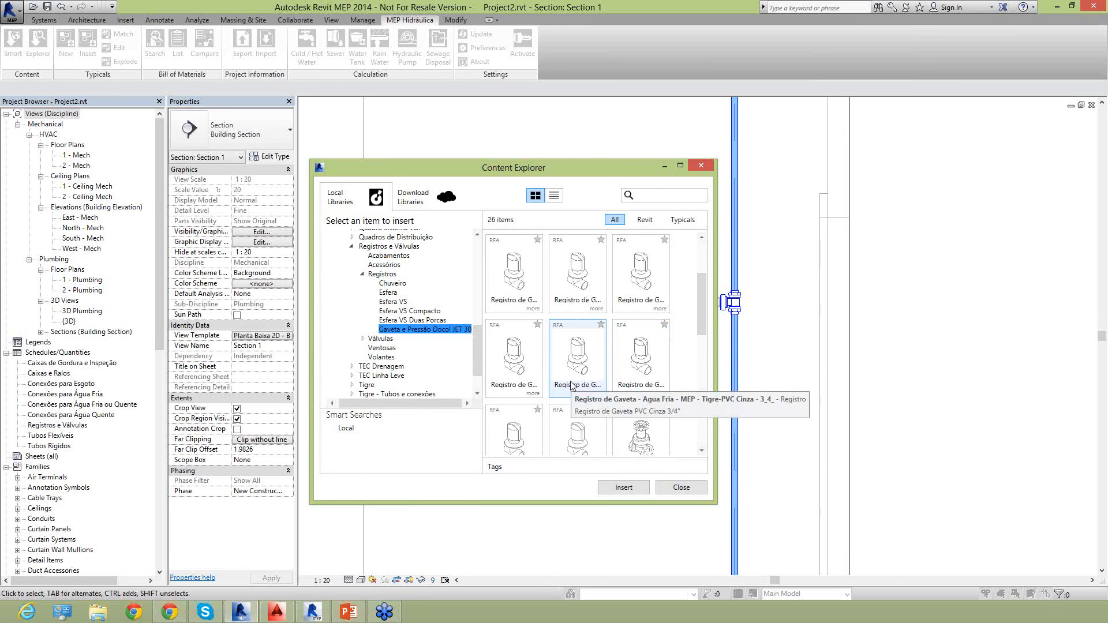
left_click(574, 391)
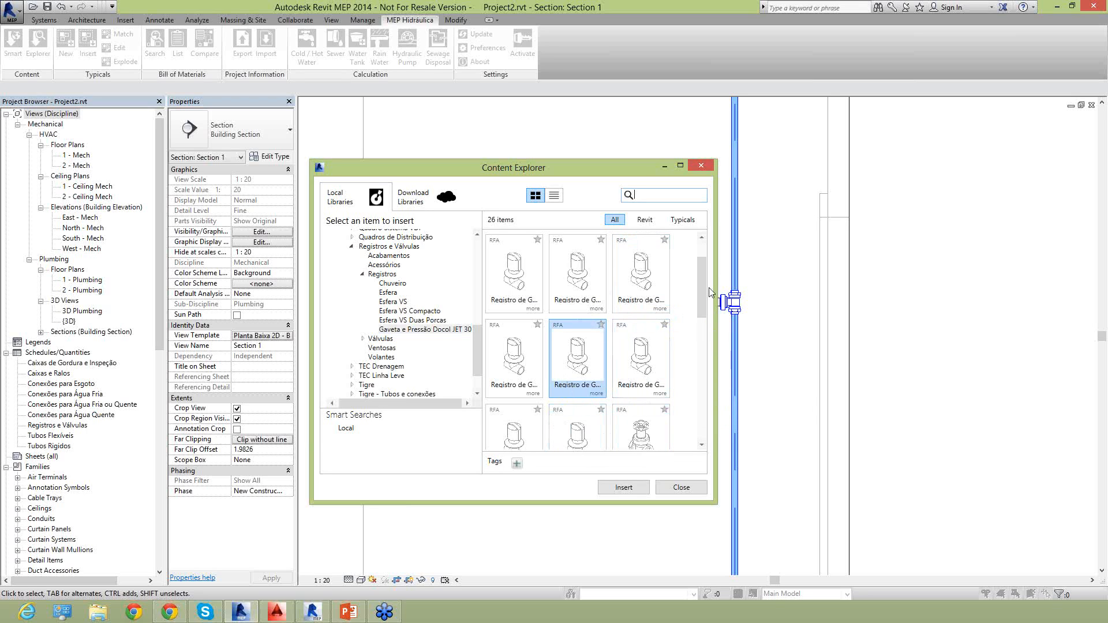
left_click_drag(703, 293, 710, 321)
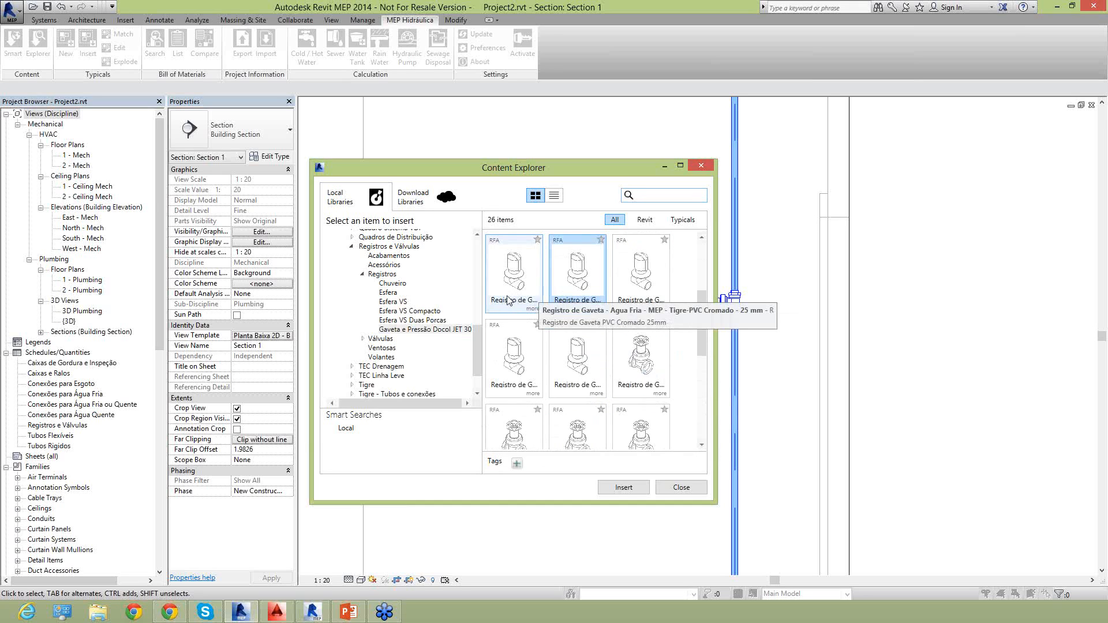
double_click(511, 300)
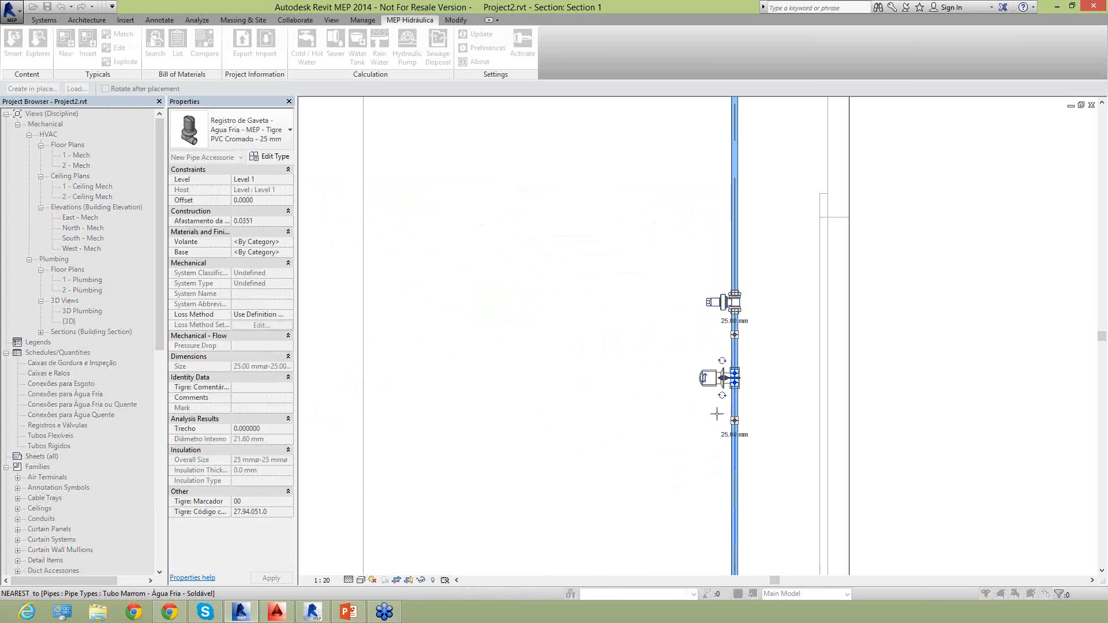
left_click(768, 392)
key("Escape")
key("Escape")
Rotate the Tigre gate valve about the vertical pipe so its handle faces the section view, and deselect it.
scroll(755, 389, "up", 3)
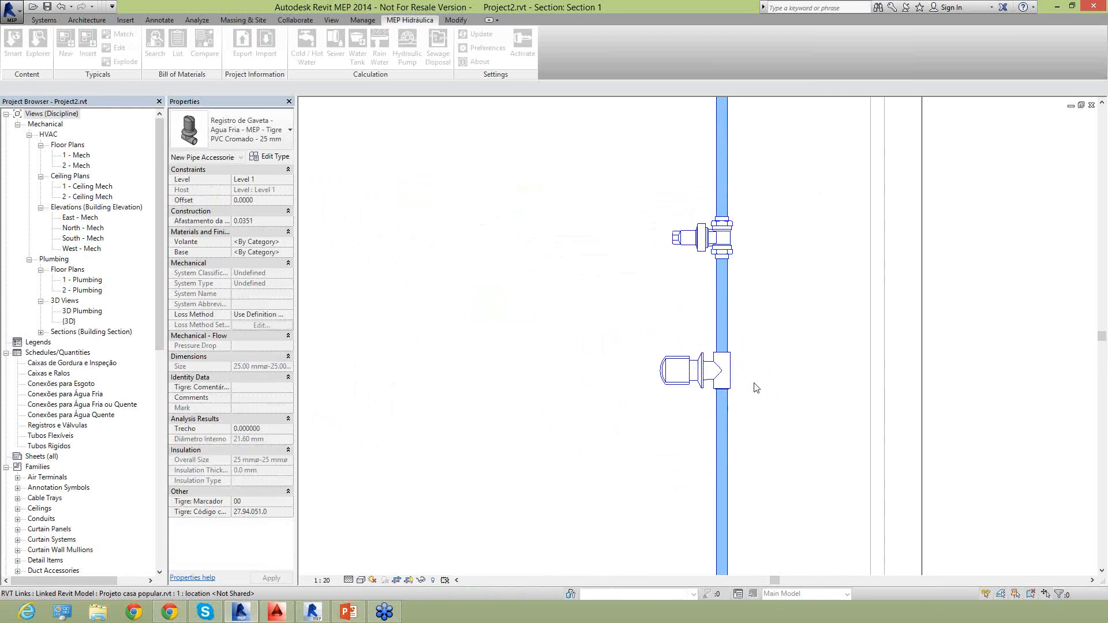
scroll(745, 342, "up", 2)
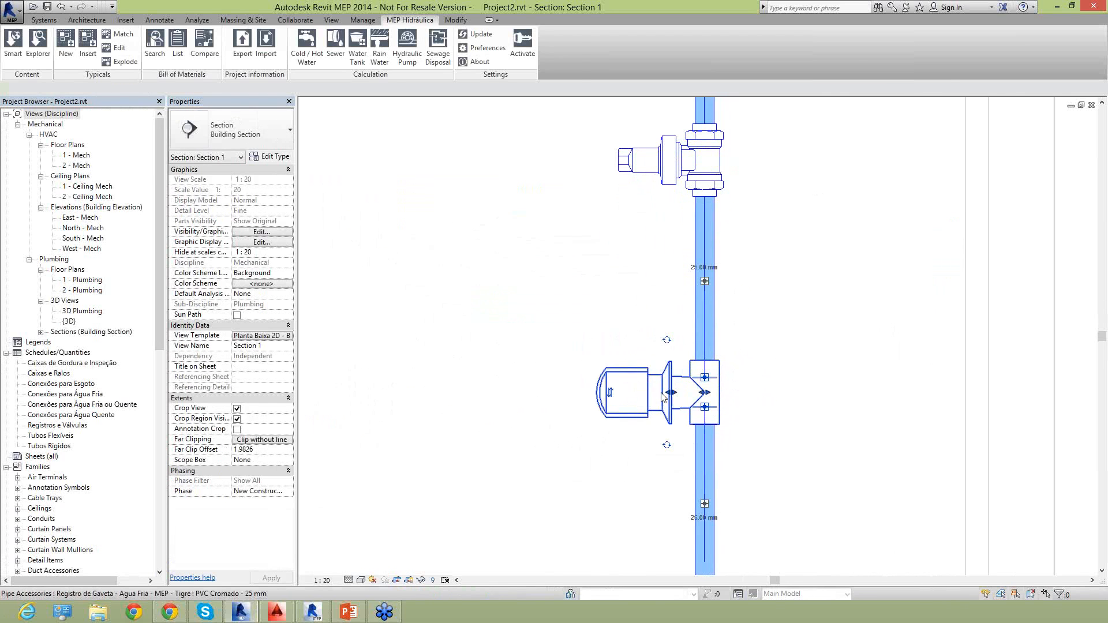
left_click(726, 394)
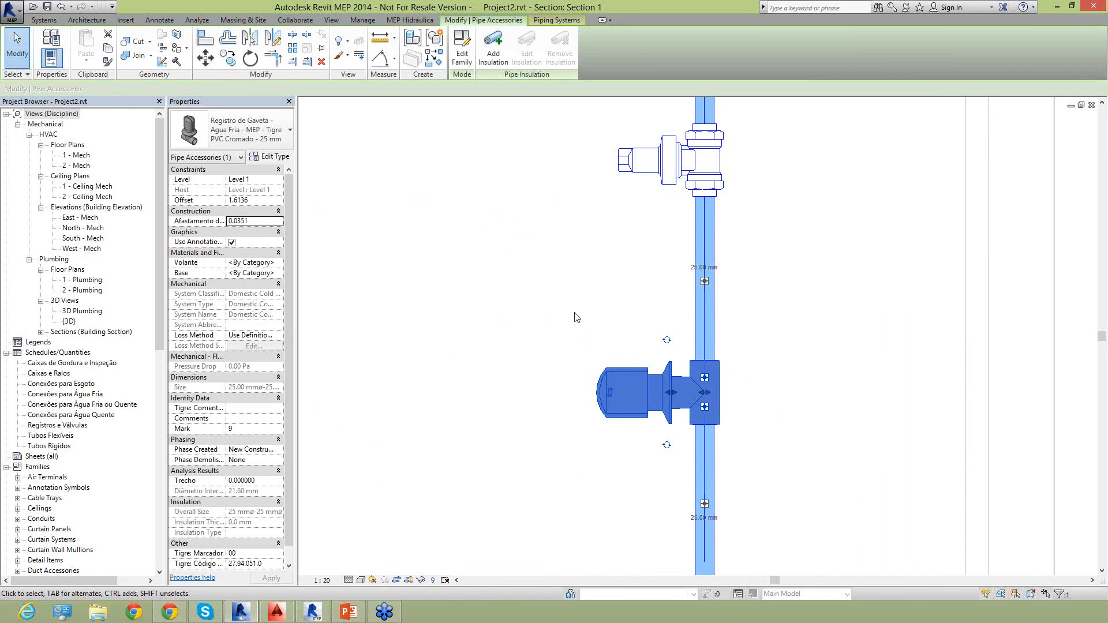
left_click(666, 342)
left_click(629, 323)
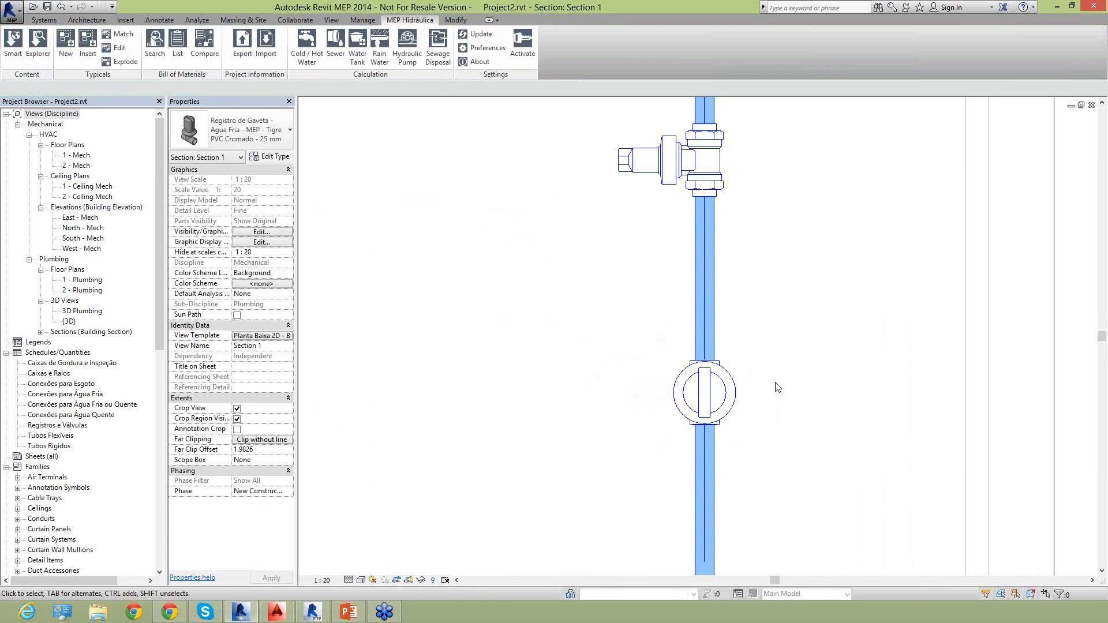
Rotate the Docol gate valve above it about the vertical pipe so its stem faces the section view, and deselect it.
left_click(696, 387)
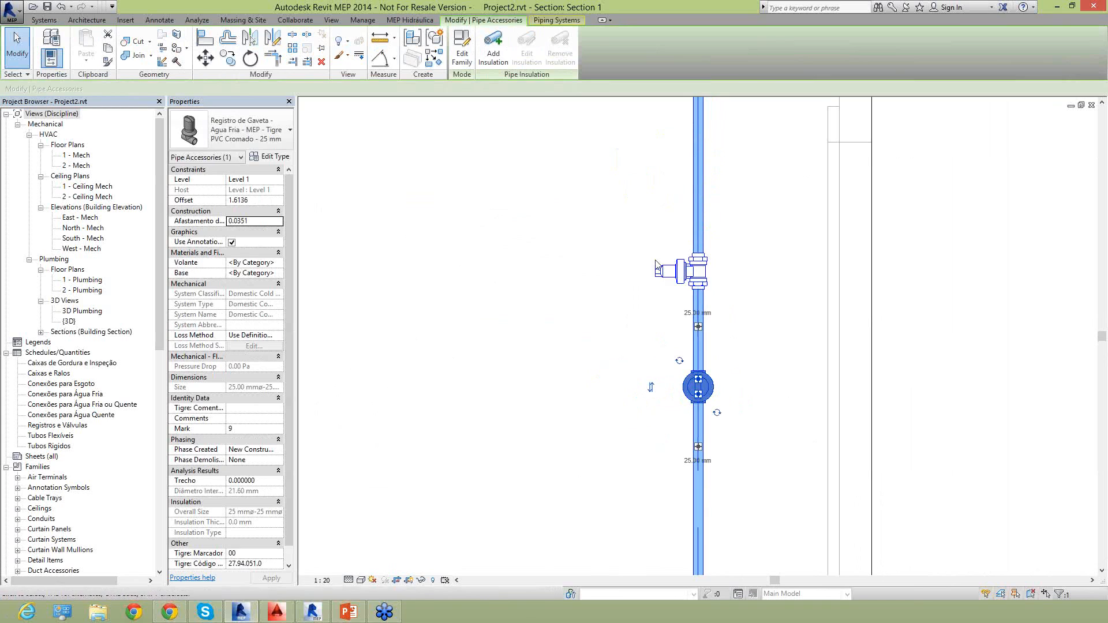
middle_click_drag(673, 282, 628, 325)
key("Escape")
scroll(627, 322, "up", 2)
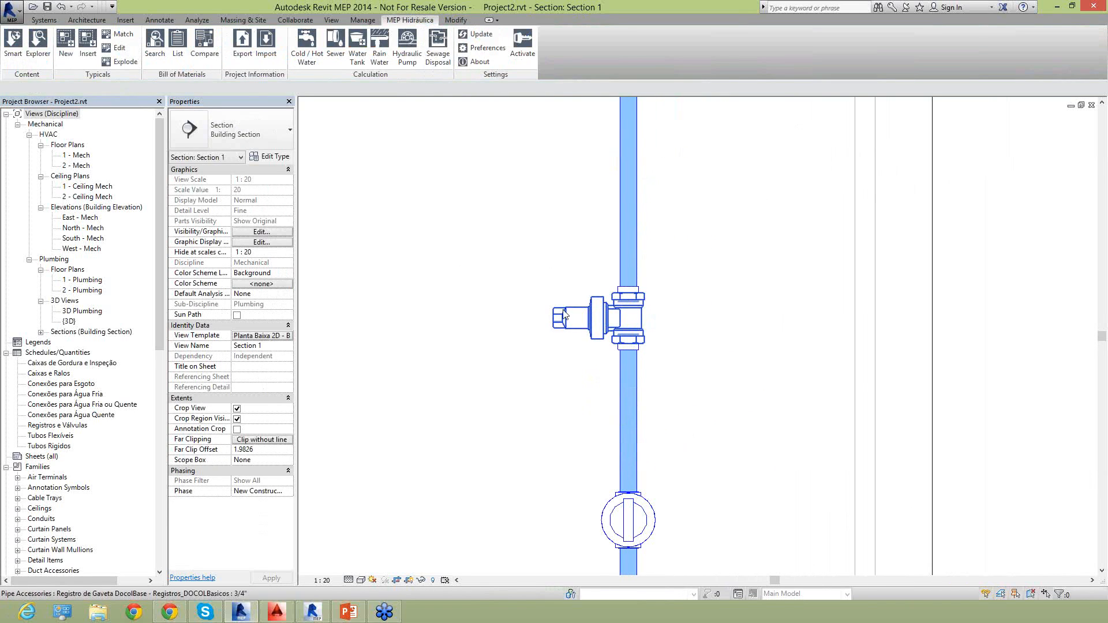
left_click(589, 321)
left_click(595, 271)
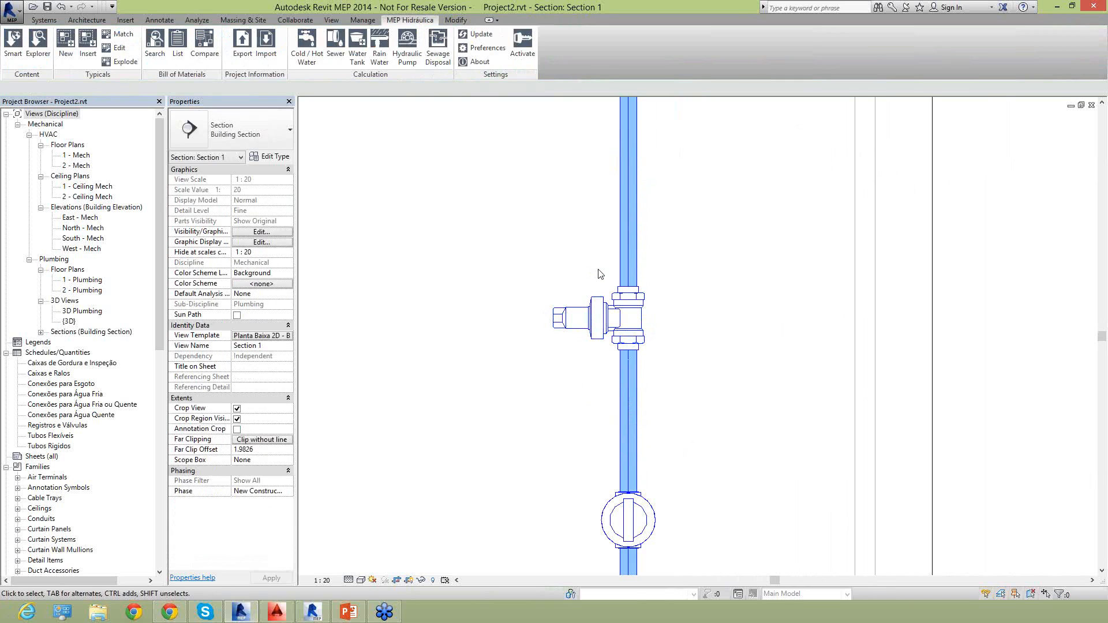
left_click(597, 311)
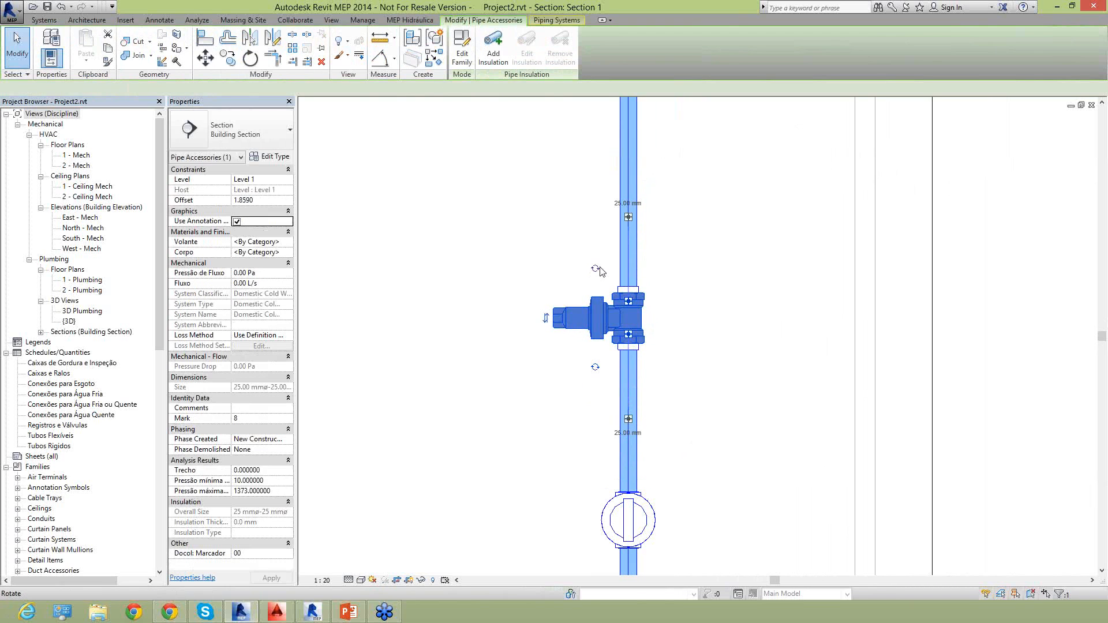
left_click(595, 268)
left_click(598, 285)
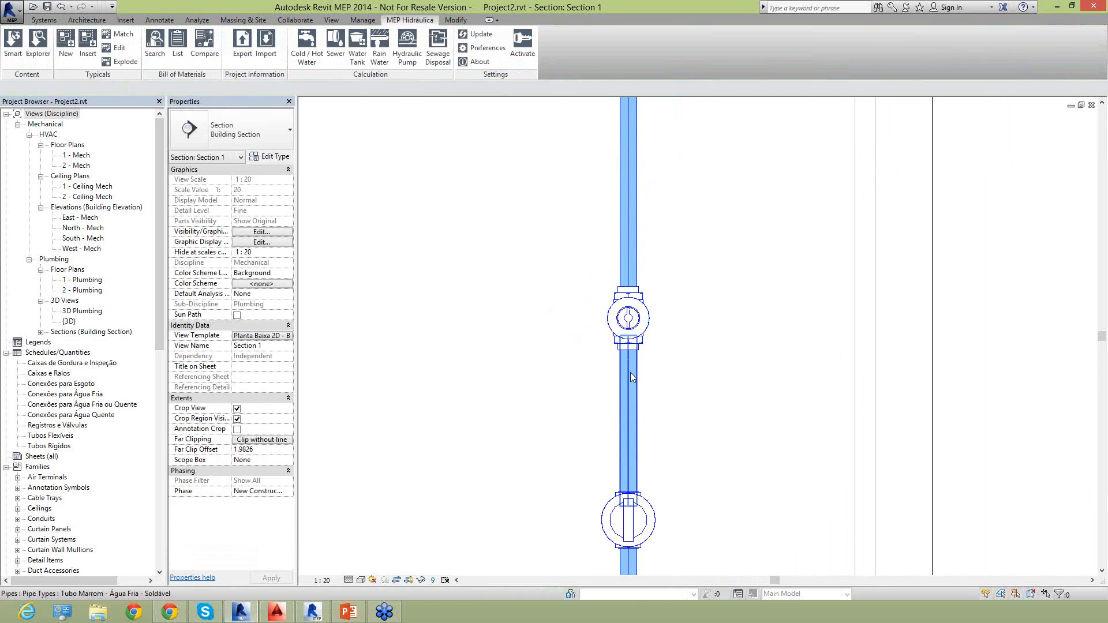
Select the vertical pipe segment above the Docol gate valve and examine its diameter and its run up to Level 2.
scroll(635, 324, "down", 2)
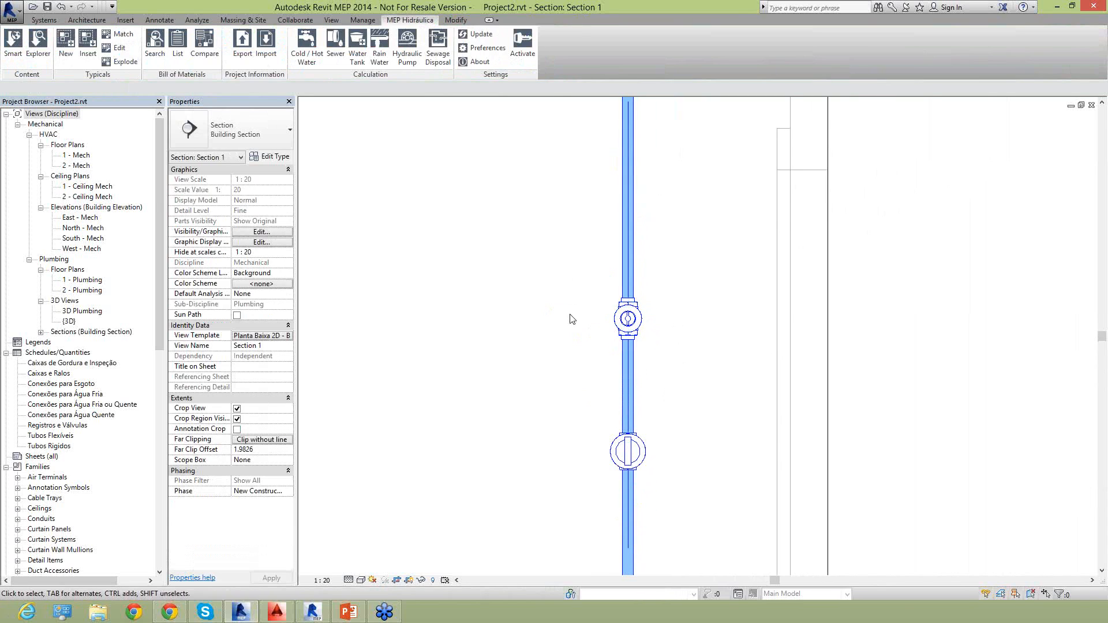
scroll(631, 295, "up", 2)
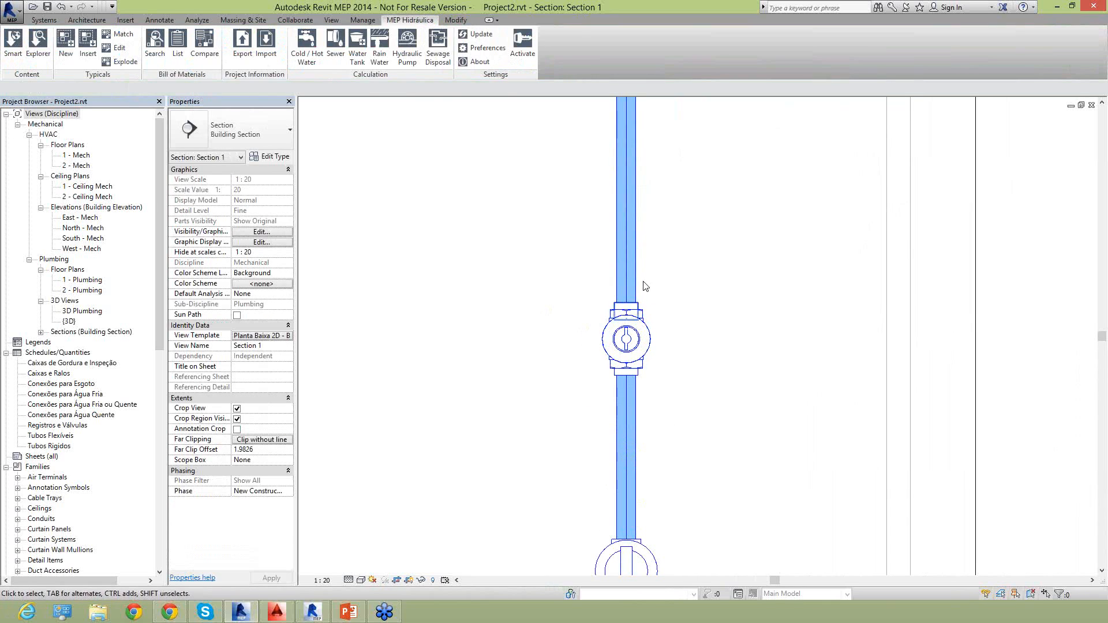
scroll(629, 391, "down", 3)
left_click_drag(656, 310, 589, 271)
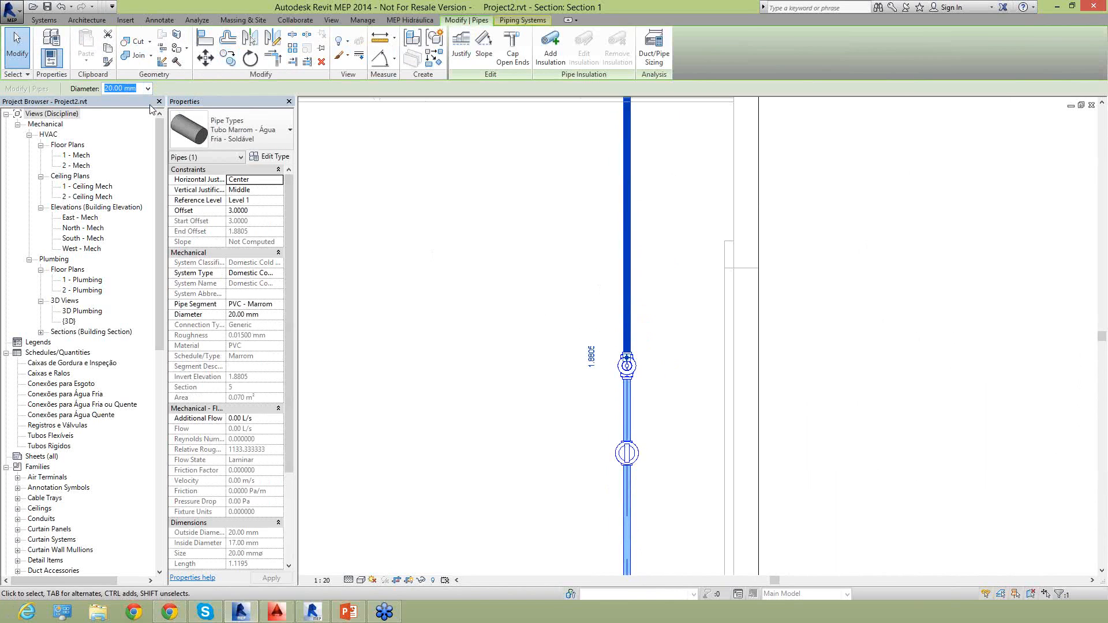
scroll(548, 288, "down", 3)
scroll(642, 397, "up", 1)
middle_click_drag(641, 243, 596, 297)
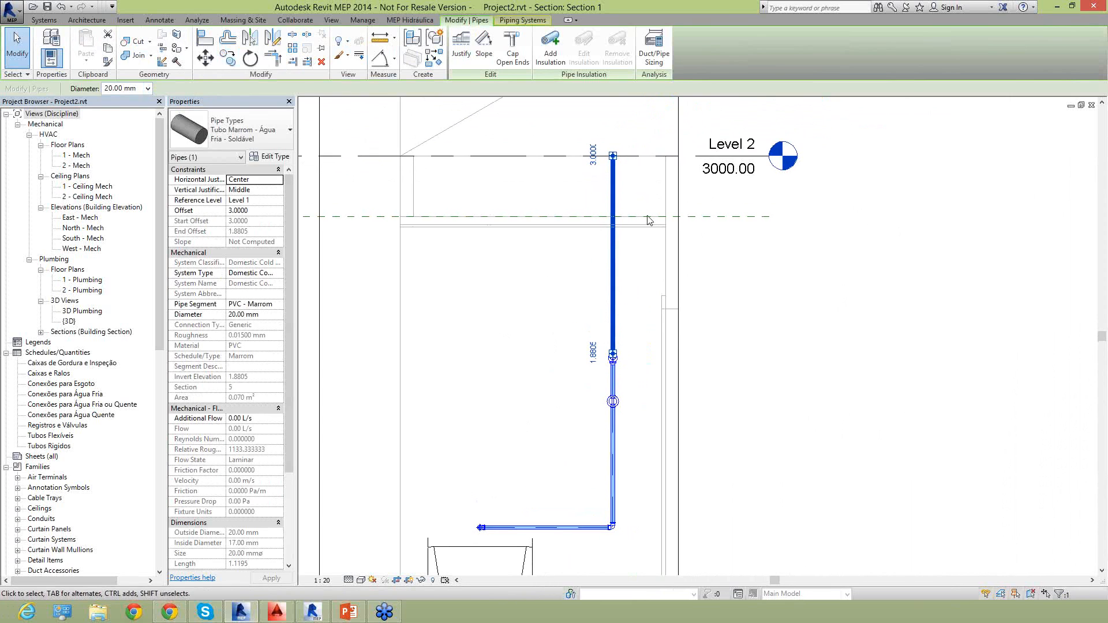
scroll(610, 407, "up", 2)
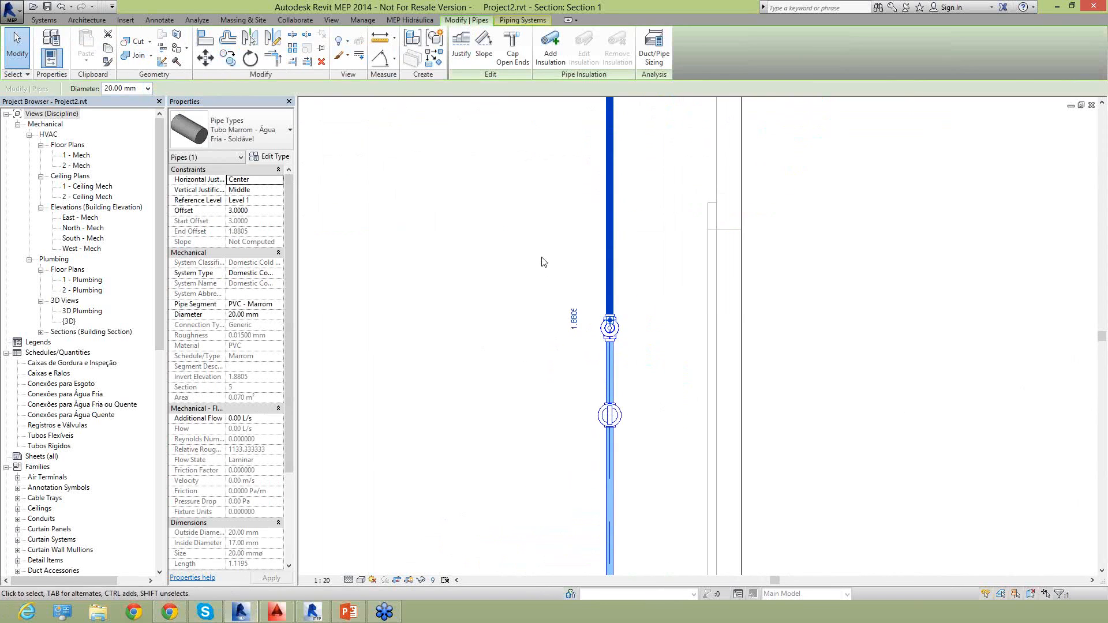
scroll(548, 288, "down", 2)
scroll(556, 230, "down", 1)
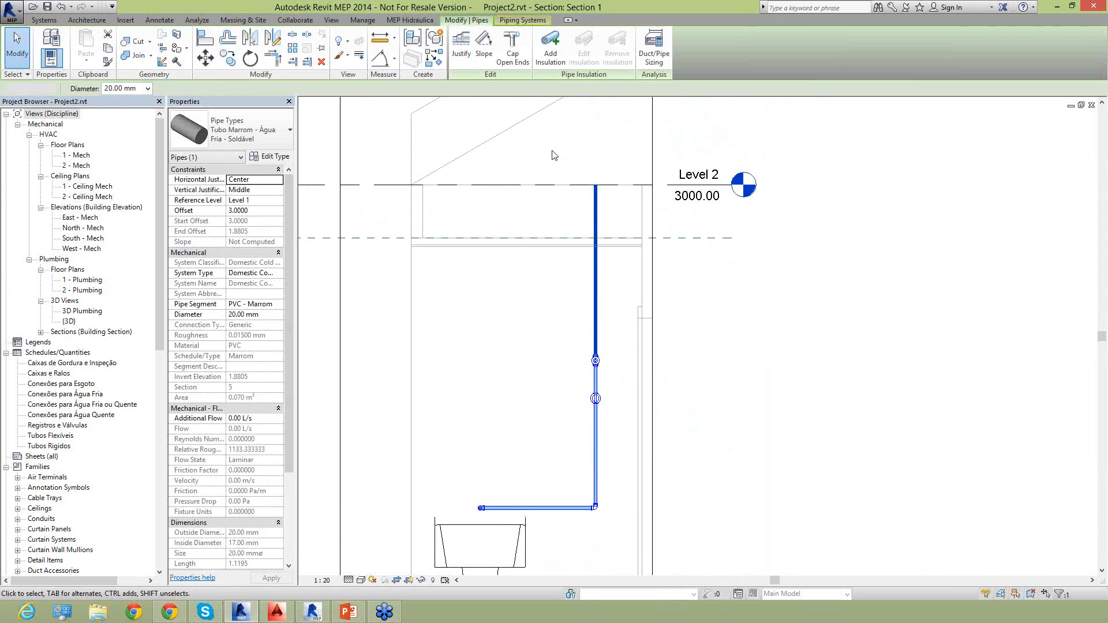
left_click(520, 161)
left_click_drag(636, 536, 630, 546)
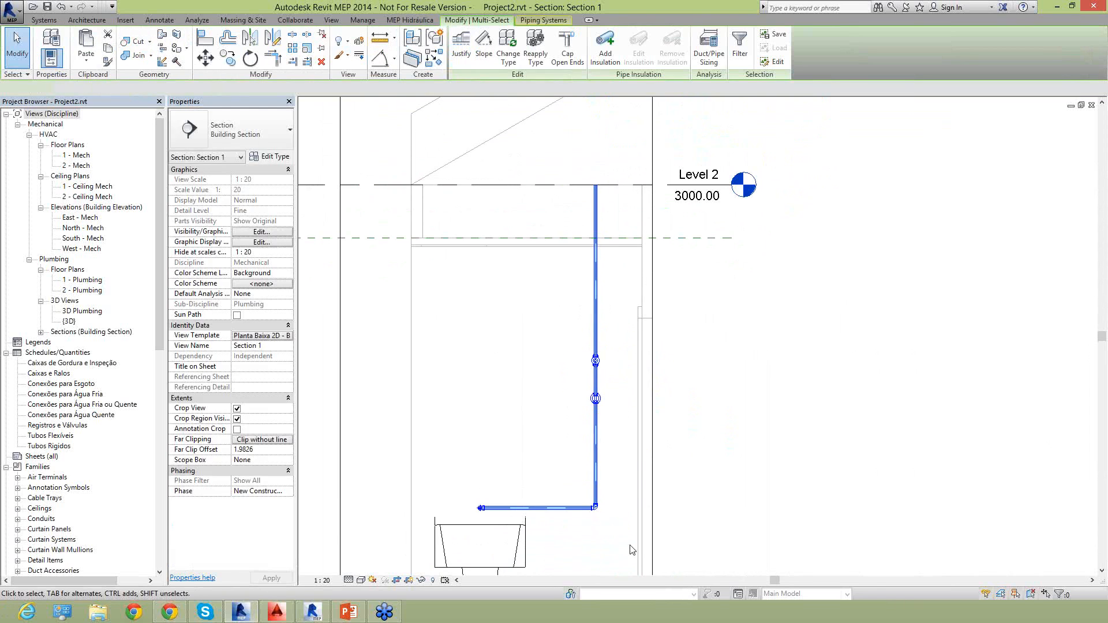
left_click(579, 509, "ctrl")
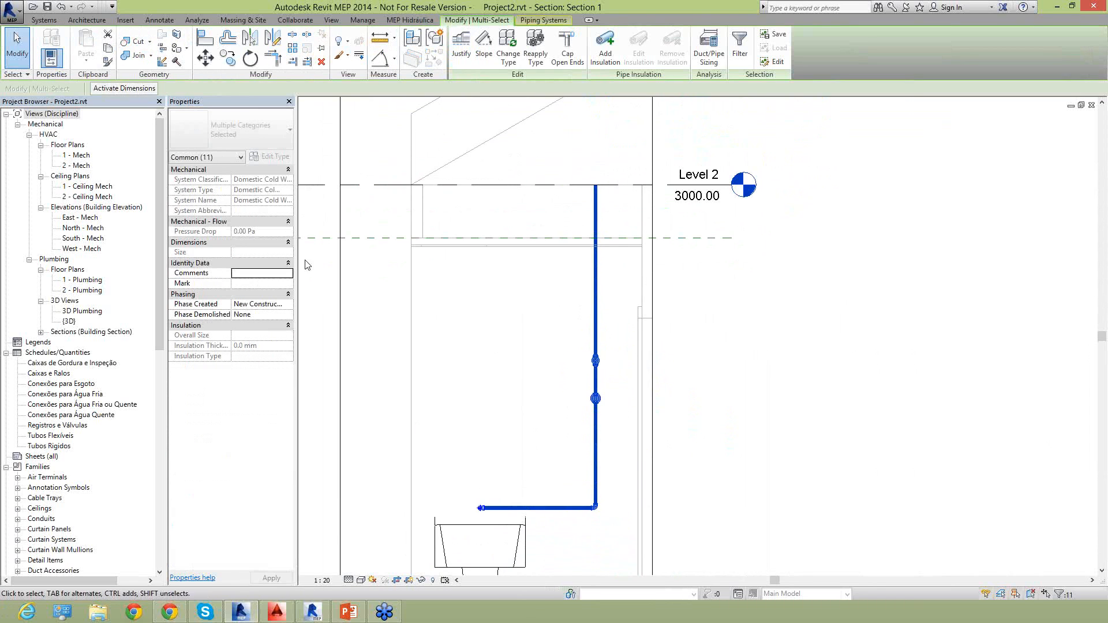
left_click(572, 376)
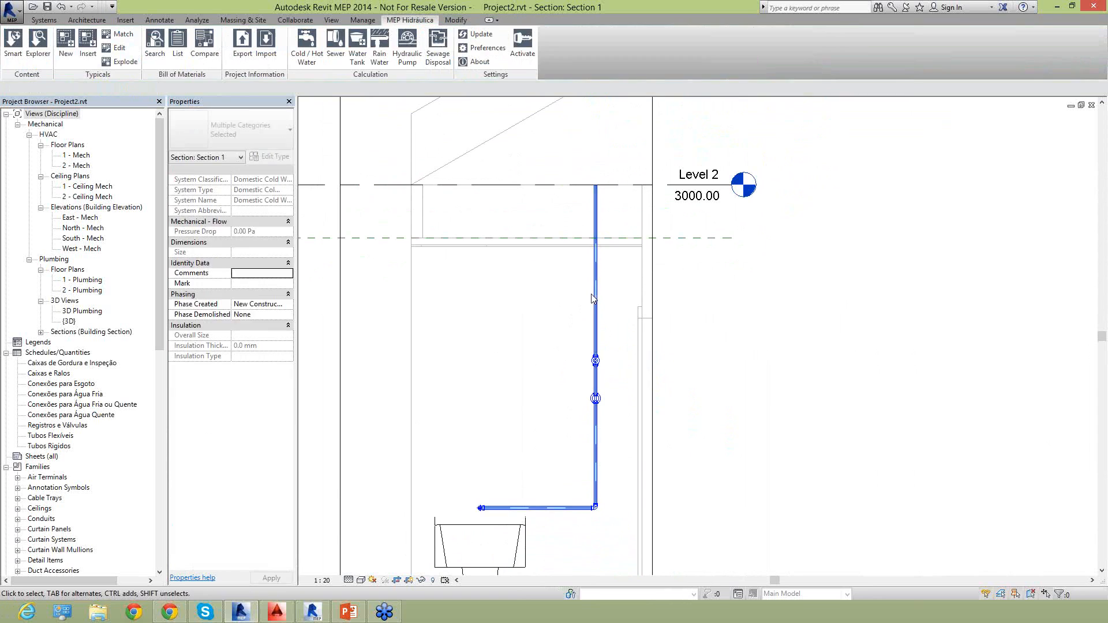
Set the diameter of the two vertical pipe segments above the Tigre gate valve to 25 mm.
left_click(589, 365)
scroll(584, 355, "up", 2)
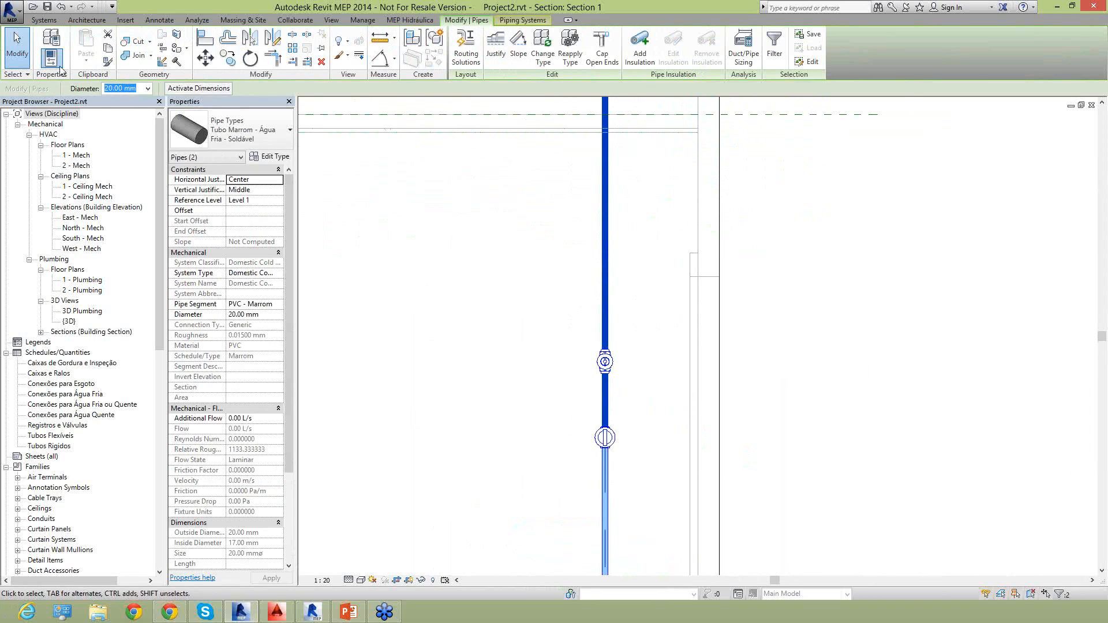
left_click(148, 89)
left_click(135, 115)
left_click(539, 398)
Set the vertical pipe below the Tigre gate valve, the corner elbow and the horizontal pipe together to a 25 mm diameter.
middle_click_drag(572, 410, 566, 262)
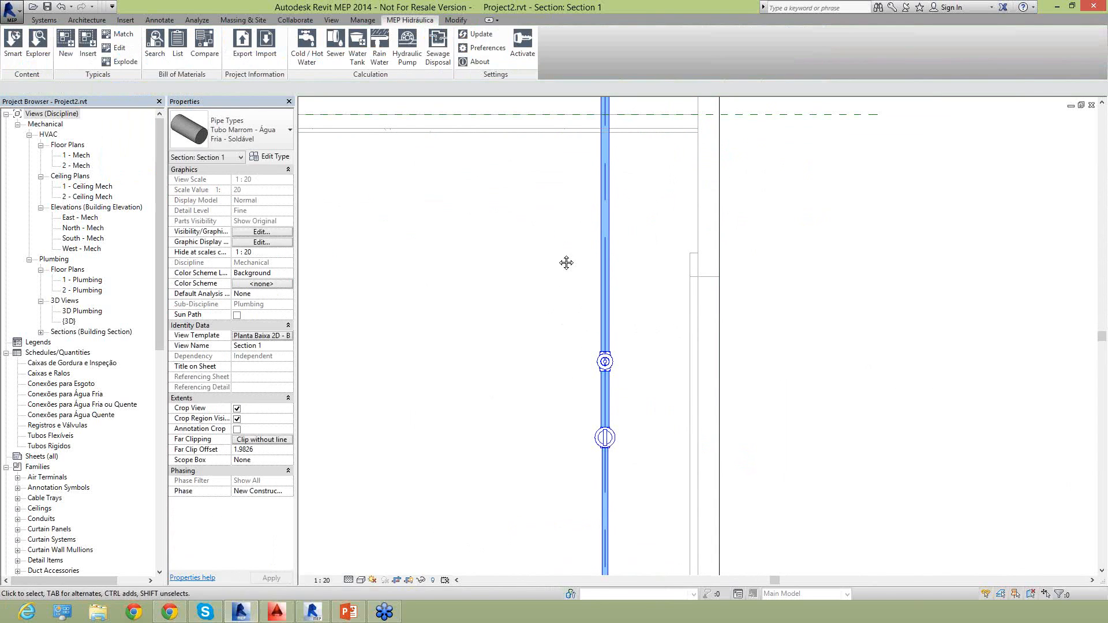
left_click(599, 352)
left_click_drag(622, 533, 537, 465, "ctrl")
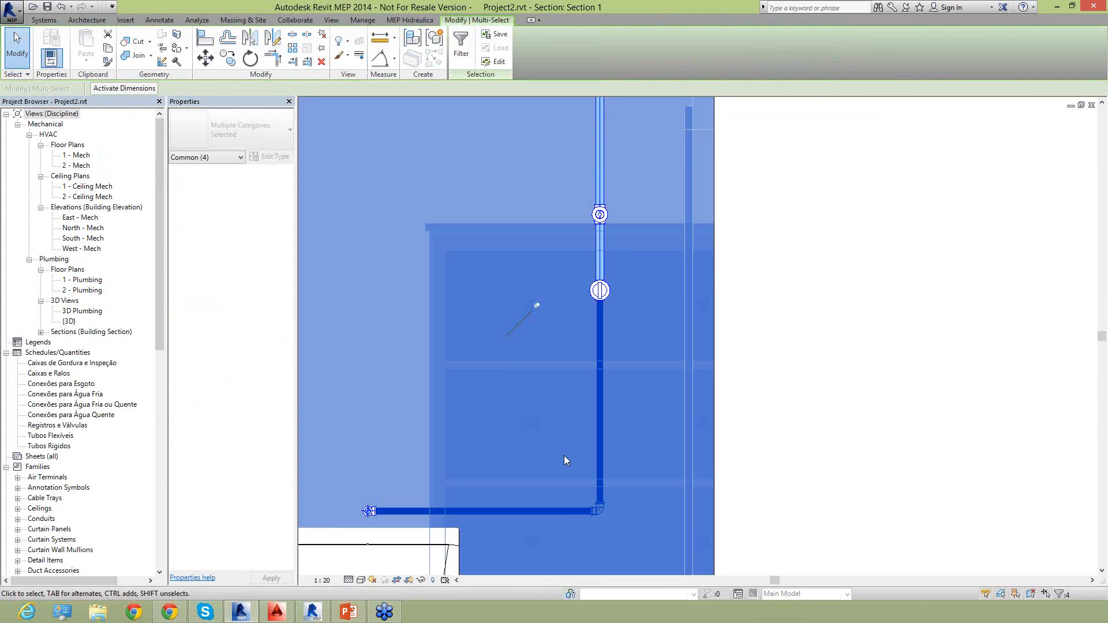
left_click(563, 454)
left_click(599, 415)
left_click_drag(496, 407, 674, 557, "ctrl")
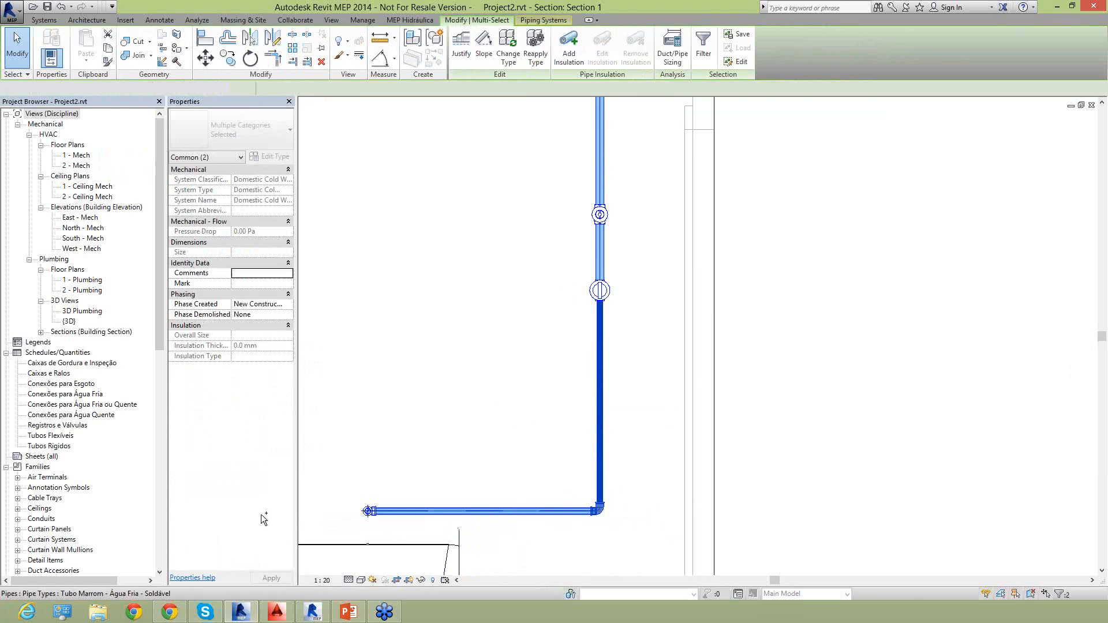
left_click(170, 89)
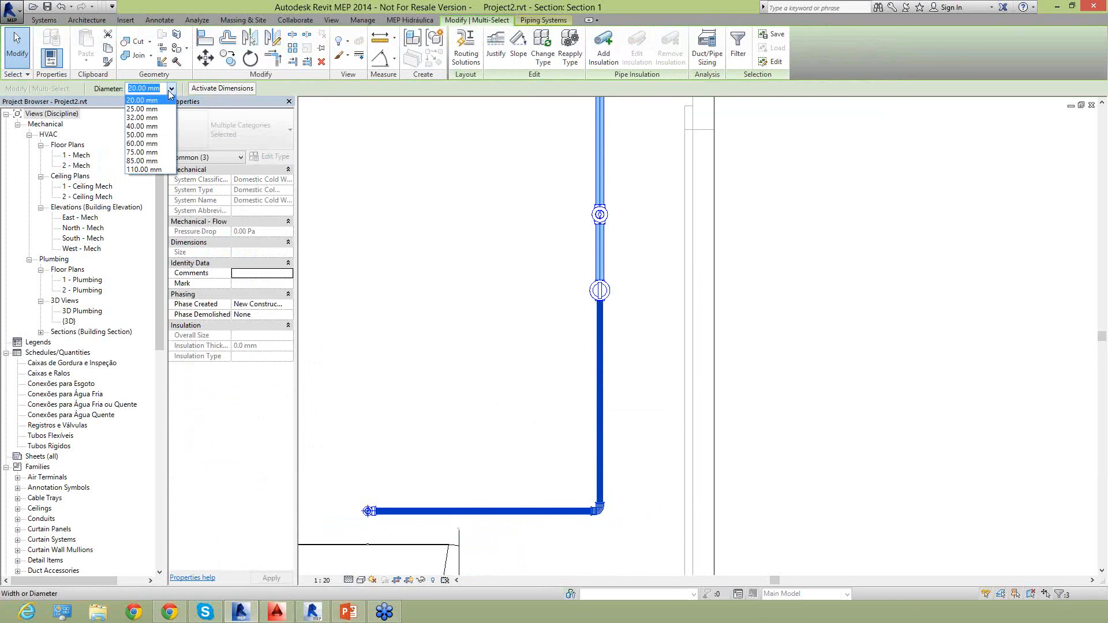
left_click(162, 115)
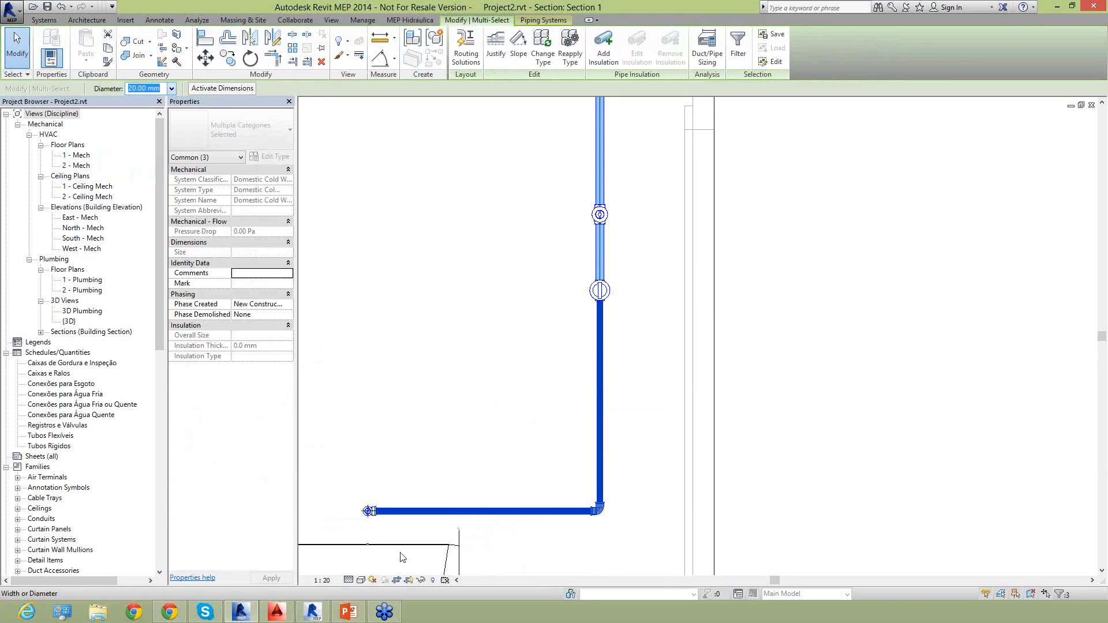
left_click(387, 456)
Set the diameter of the Joelho 90 com Bucha de Latao elbow at the free end of the horizontal pipe to 25 mm.
scroll(375, 505, "up", 5)
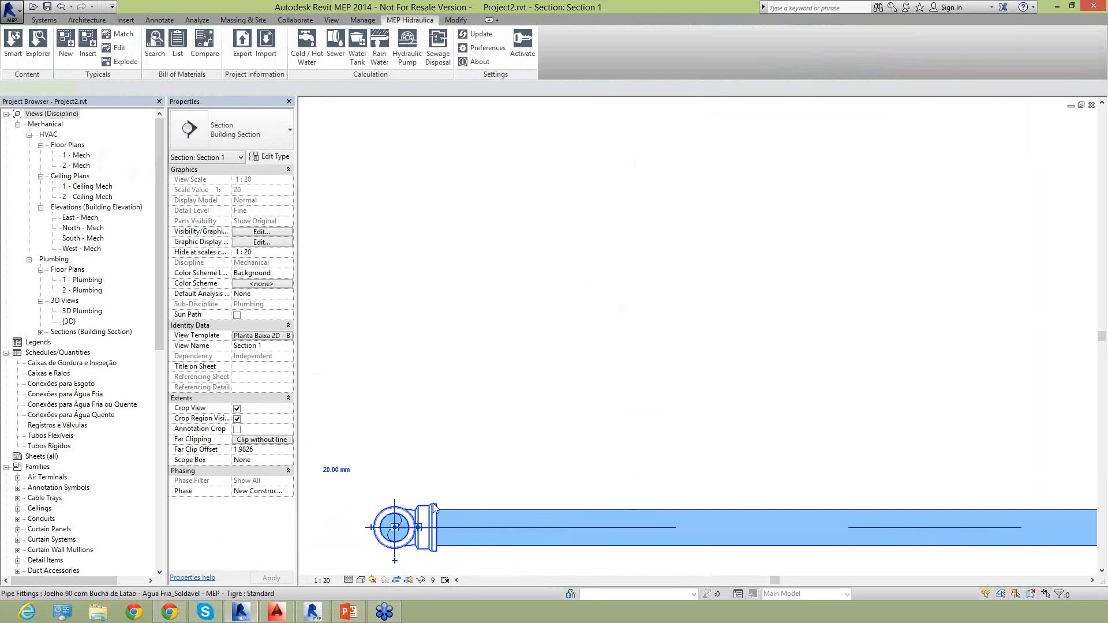
left_click(435, 504)
left_click(172, 89)
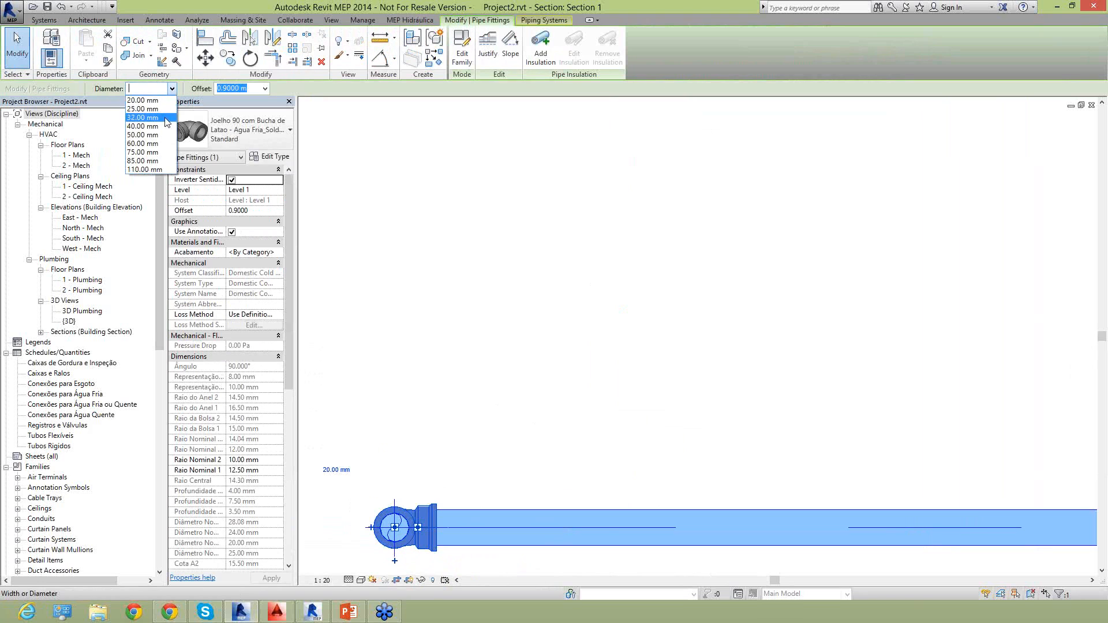
left_click(147, 109)
left_click(555, 384)
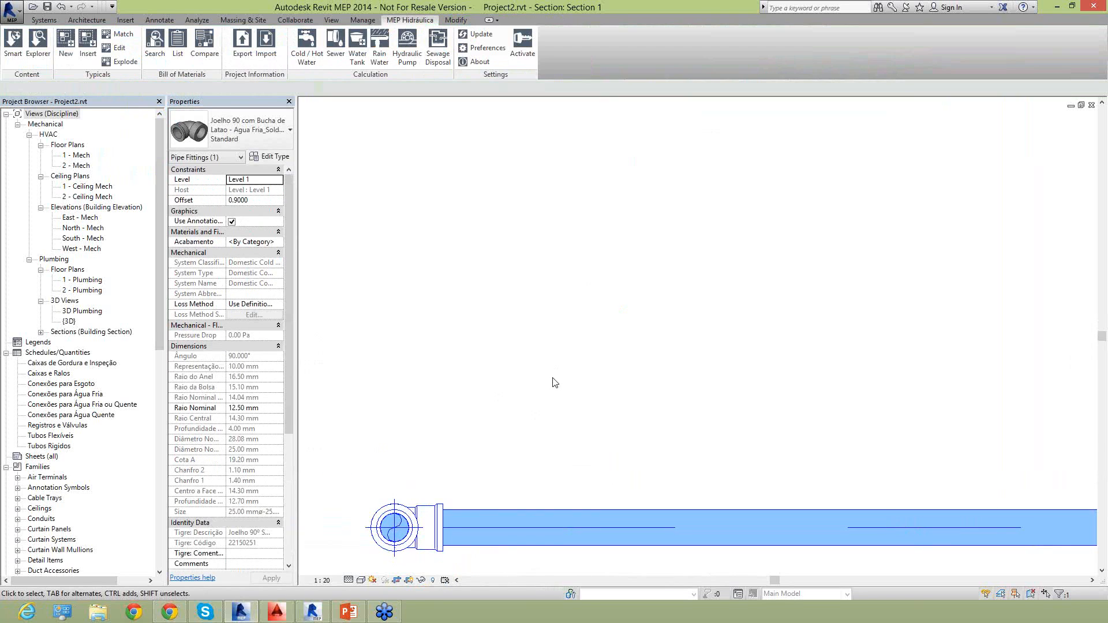
Examine the end elbow of the horizontal pipe and the reduction bushing inside it, checking their types and sizes.
scroll(551, 381, "down", 2)
scroll(445, 492, "up", 4)
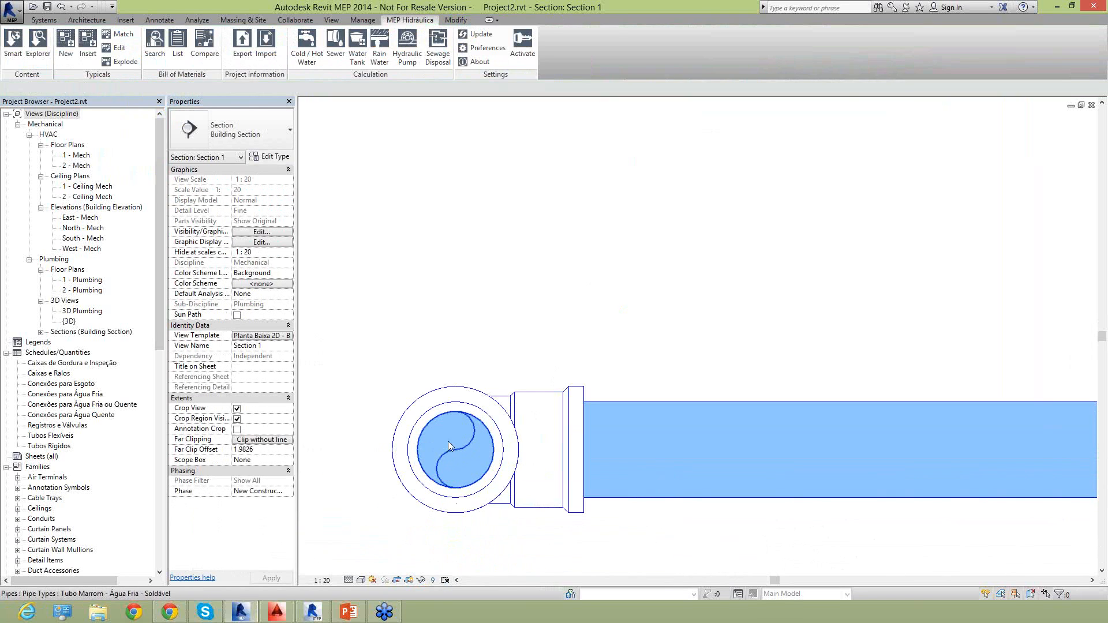
left_click(455, 388)
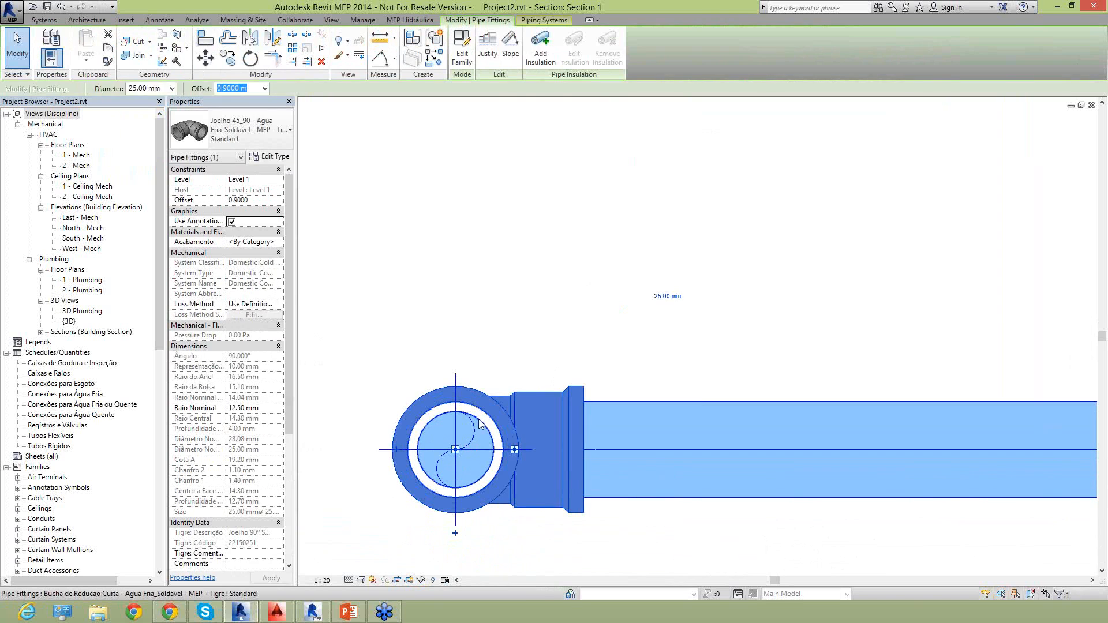
left_click(479, 424)
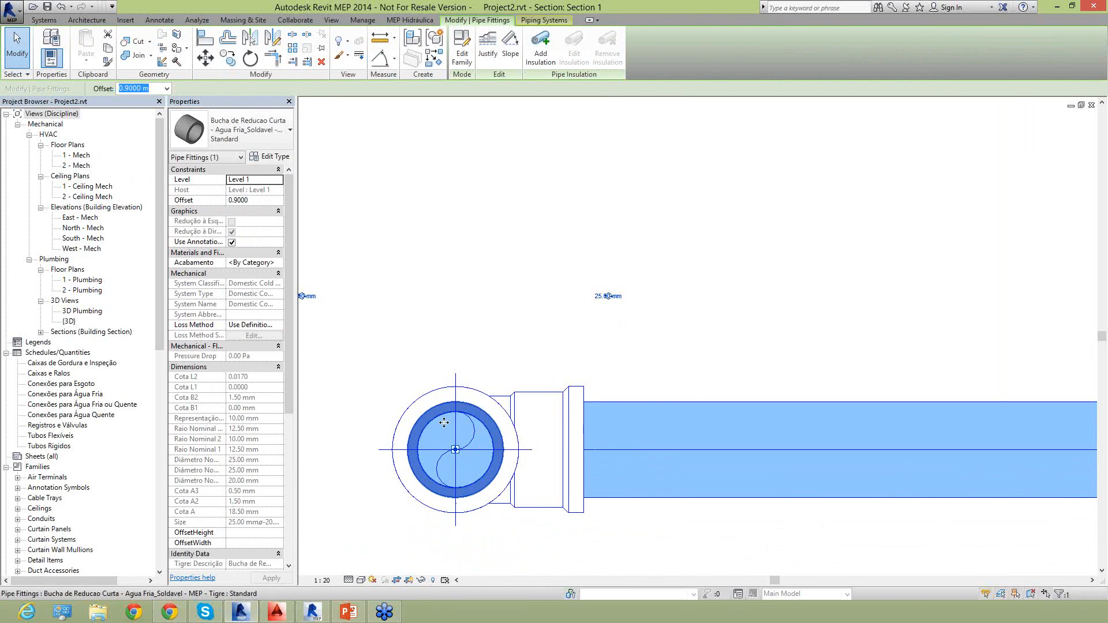
left_click(456, 356)
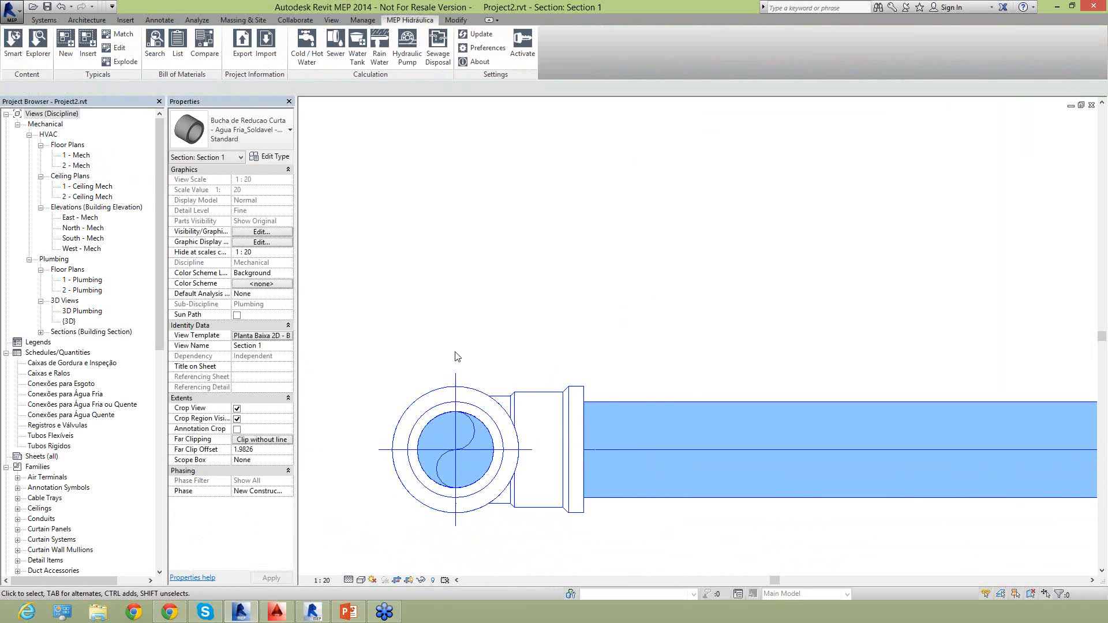
Examine the Docol gate valve's upper and lower connection diameters on the vertical pipe, and deselect it.
scroll(456, 357, "down", 5)
scroll(571, 385, "down", 3)
middle_click_drag(615, 306, 591, 412)
scroll(635, 370, "up", 2)
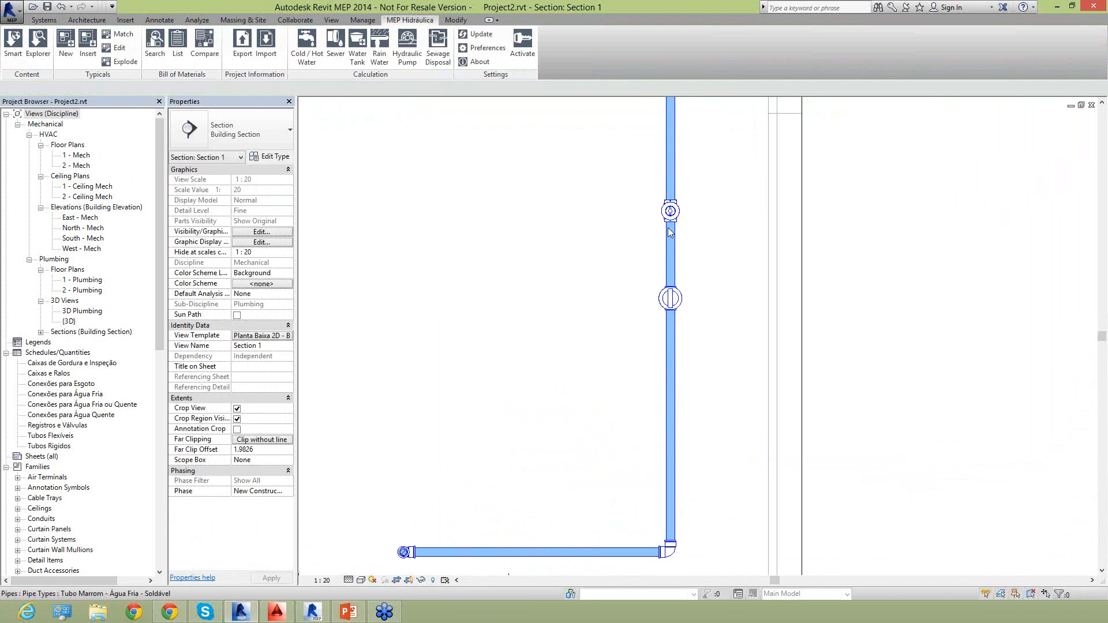
scroll(688, 341, "up", 4)
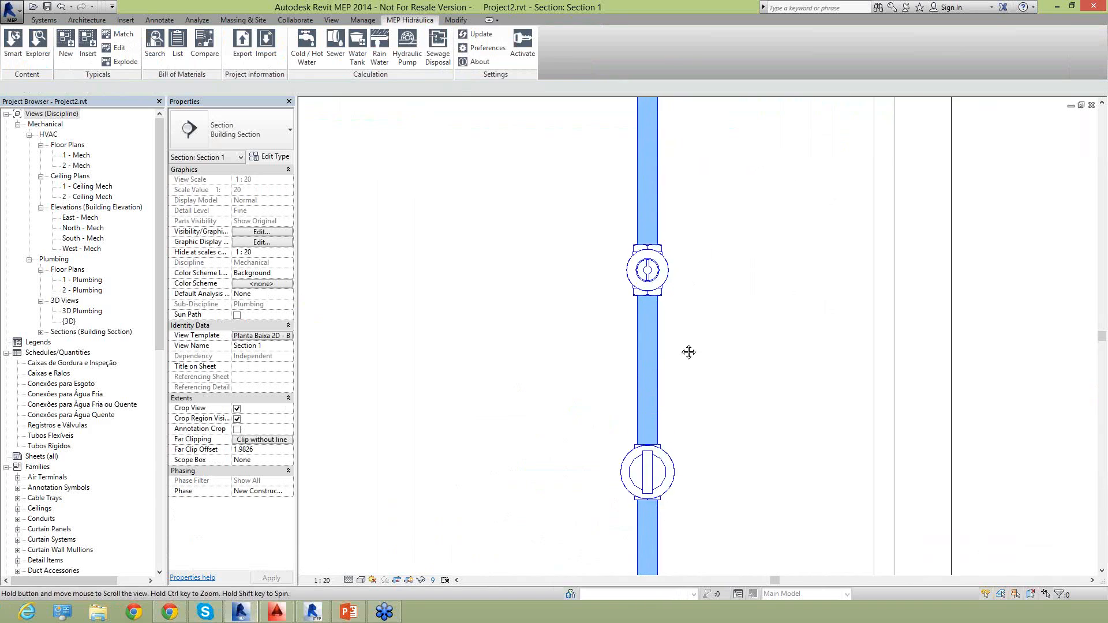
middle_click_drag(689, 352, 599, 480)
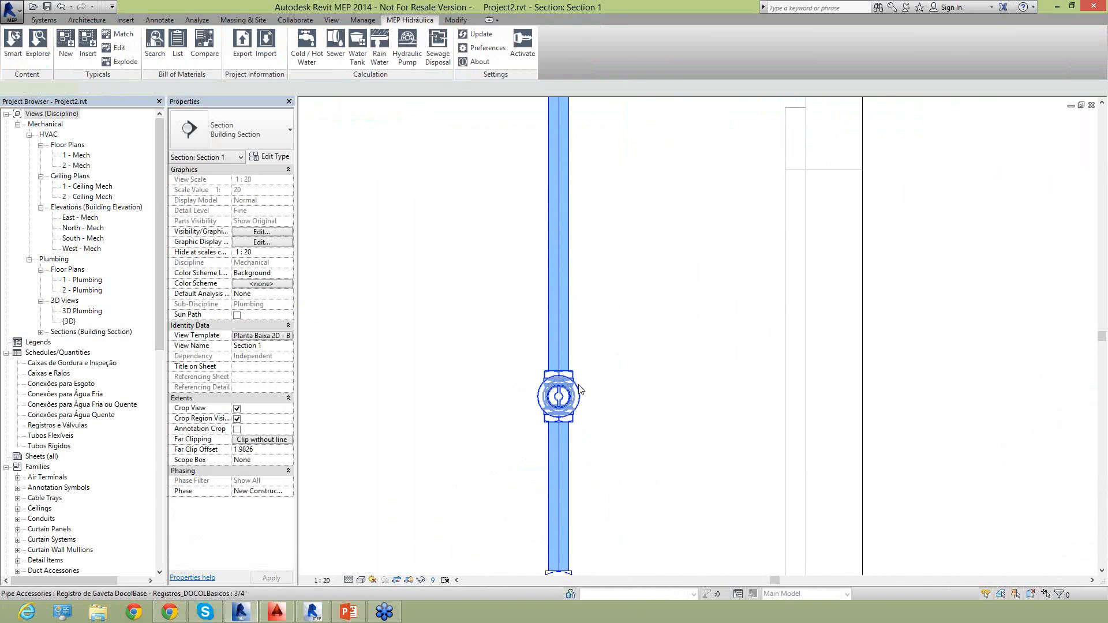
left_click(580, 391)
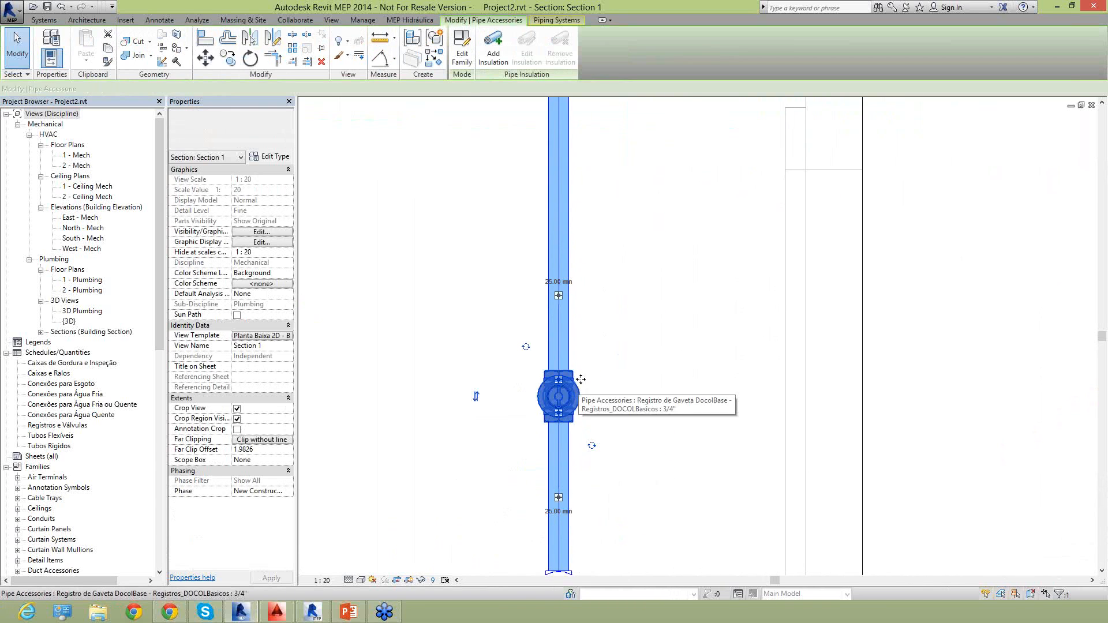
left_click(414, 352)
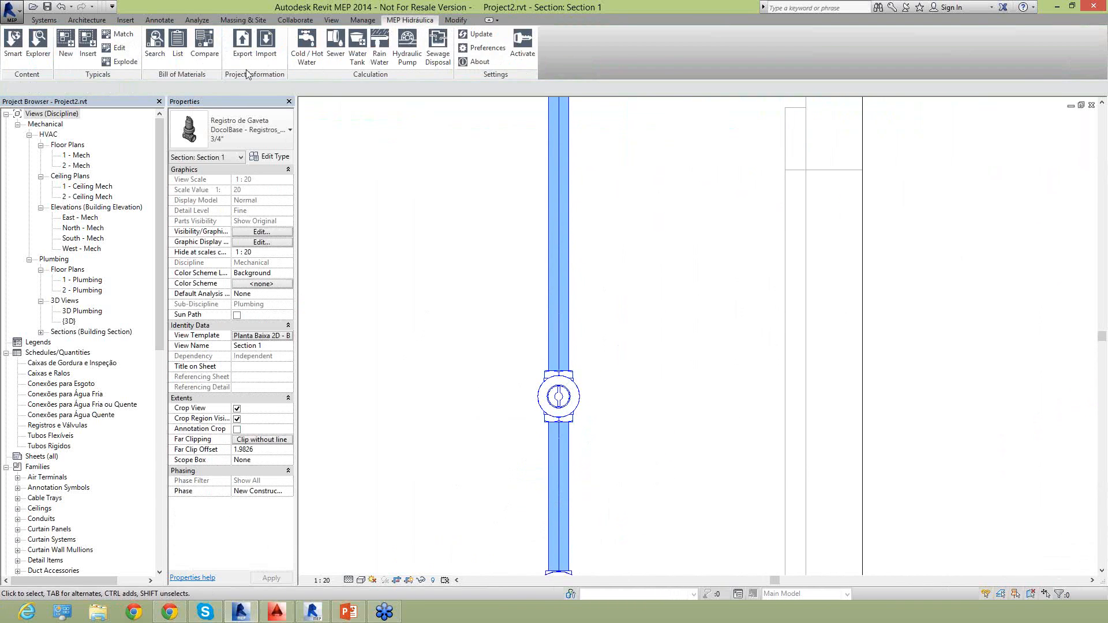
Insert the Adaptador Curto com Bolsa e Rosca - Agua Fria_Soldavel - MEP - Tigre on the vertical pipe below and above the Docol gate valve.
left_click(34, 56)
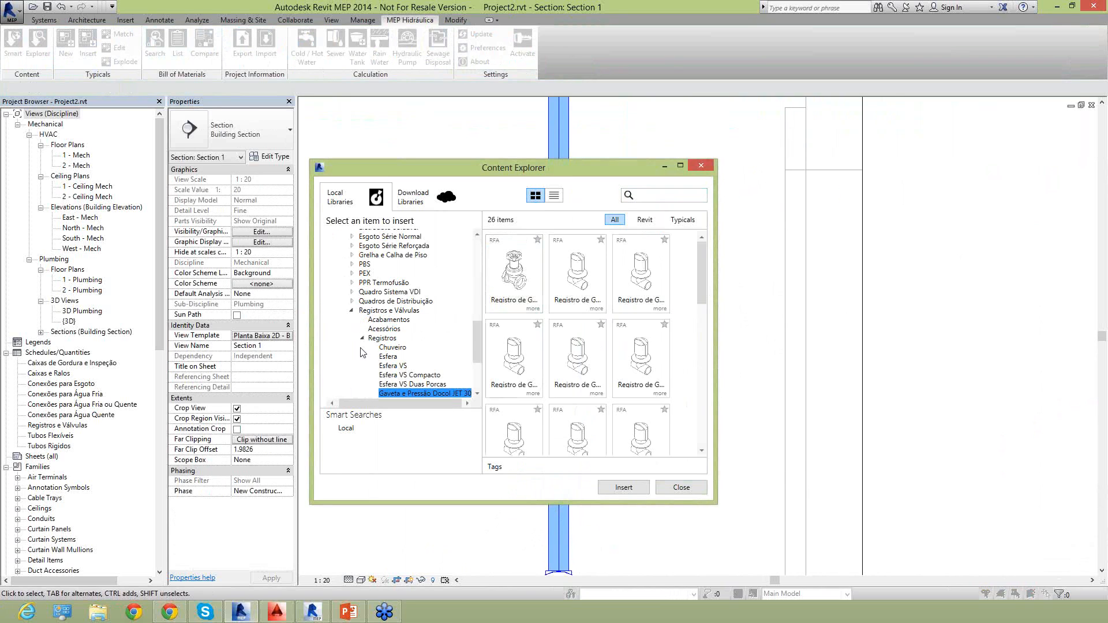
scroll(363, 361, "up", 10)
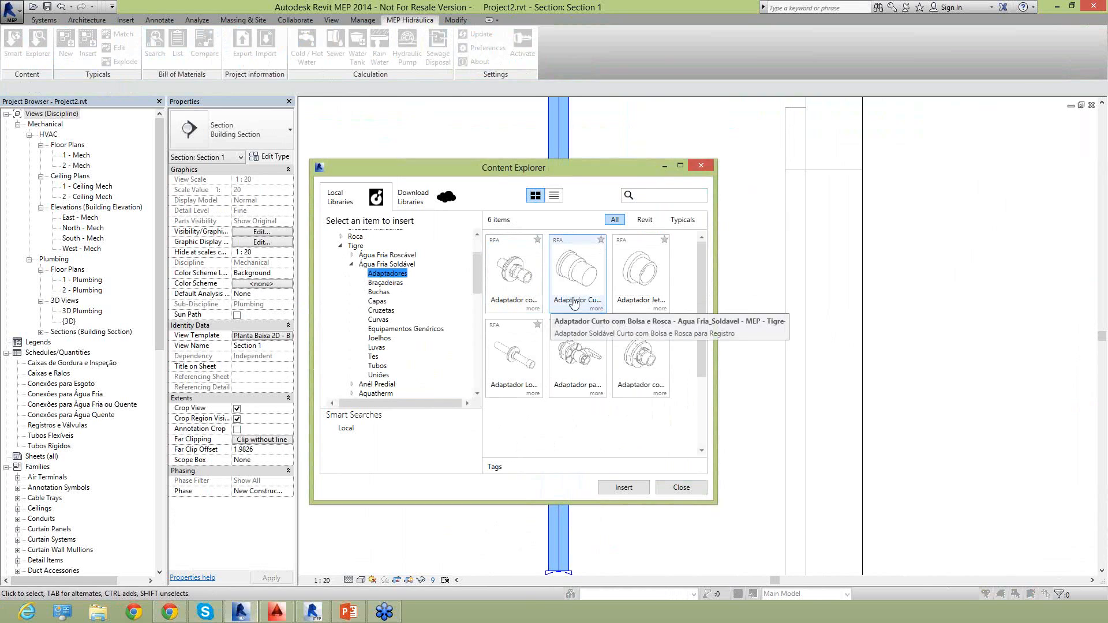
double_click(577, 289)
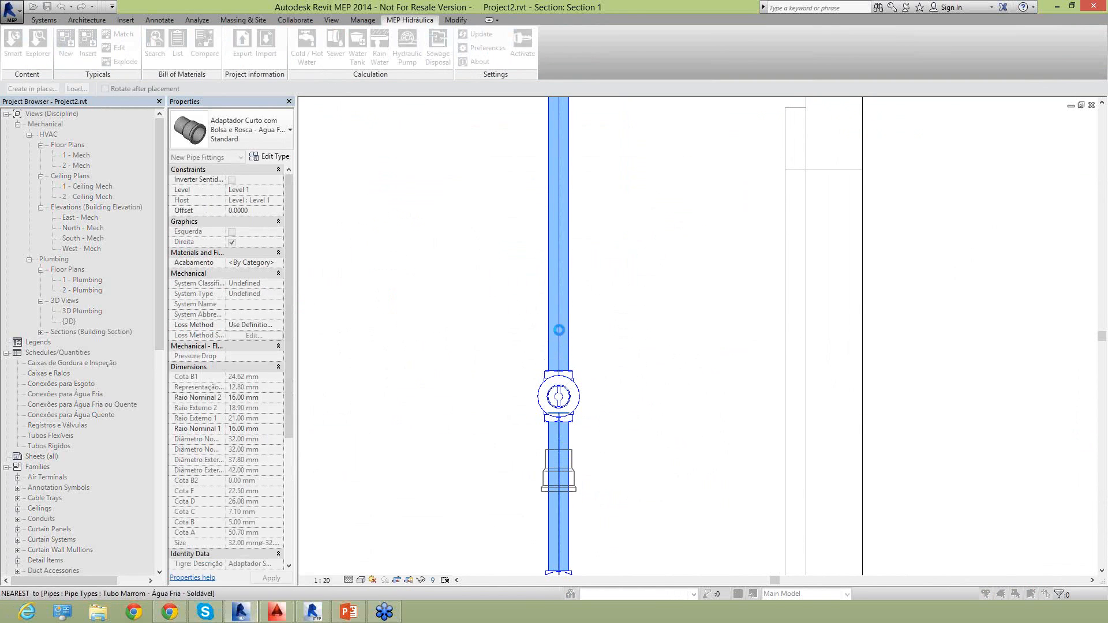
left_click(559, 336)
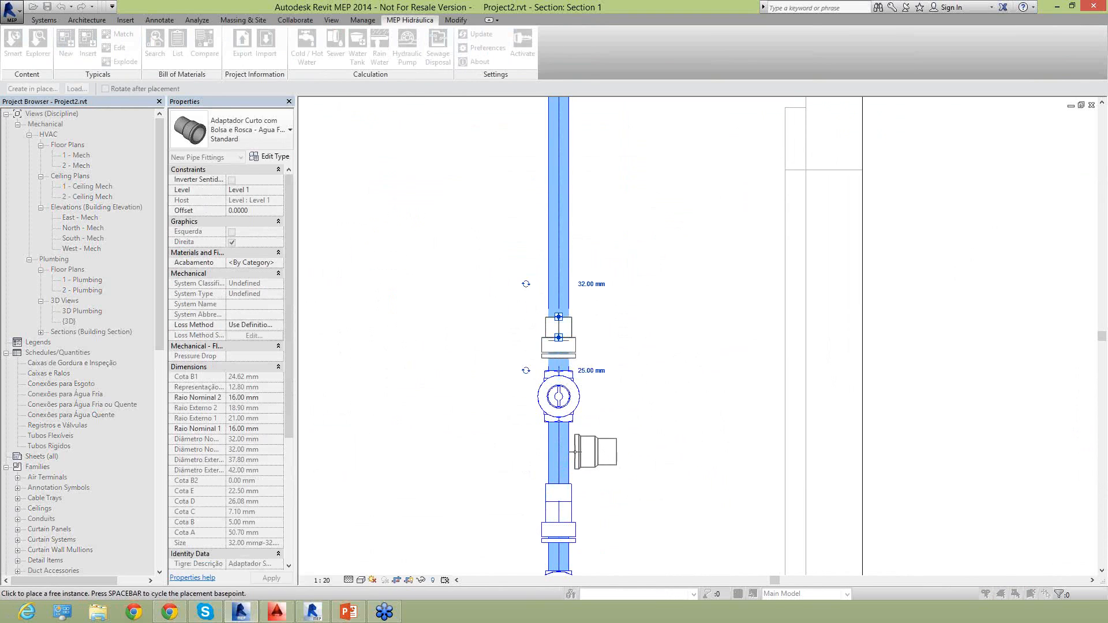
key("Escape")
key("Escape")
Set the upper connection of the short adapter between the two gate valves to 25 mm, and deselect it.
middle_click_drag(508, 545, 485, 425)
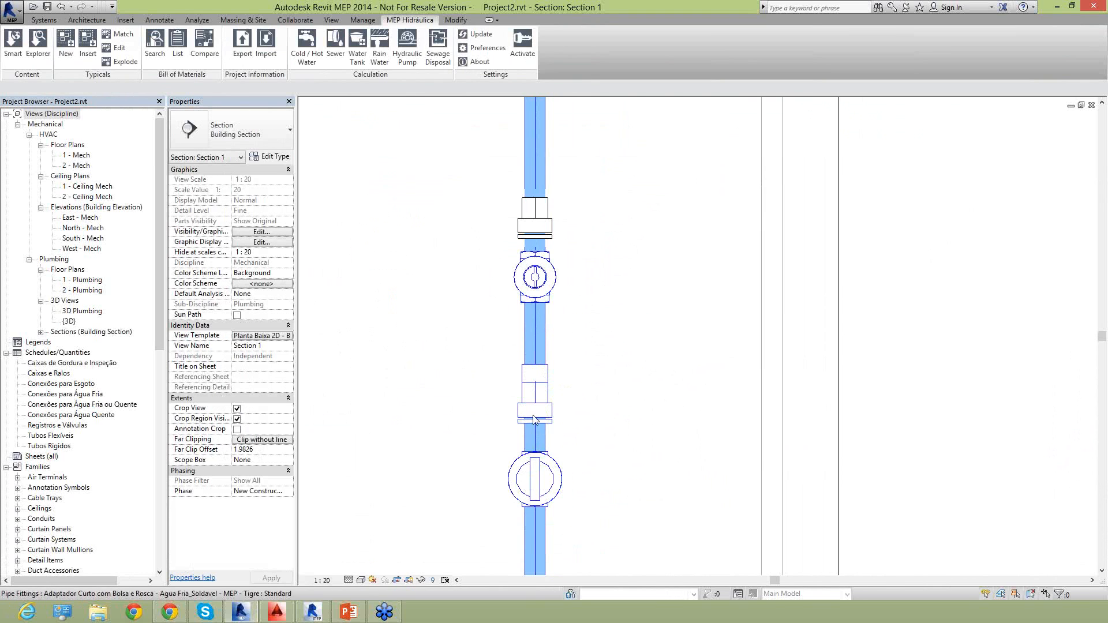
left_click(534, 445)
left_click(532, 412)
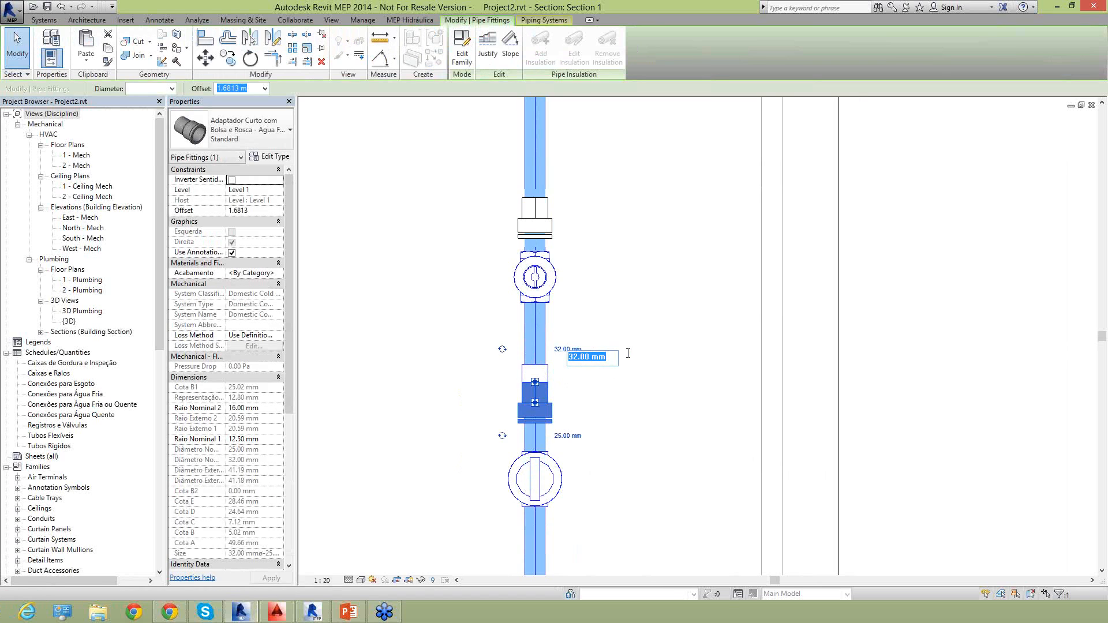
type("25")
key("Return")
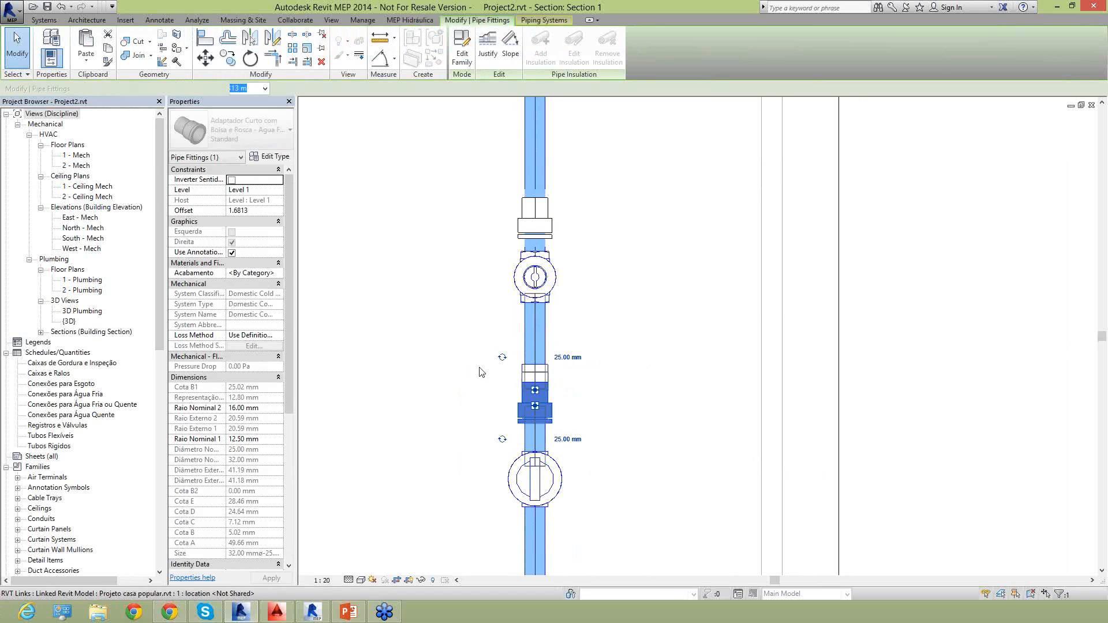
key("Escape")
Delete the reduction bushing above the lower short adapter and the pipe segment between it and the Docol gate valve.
left_click(552, 383)
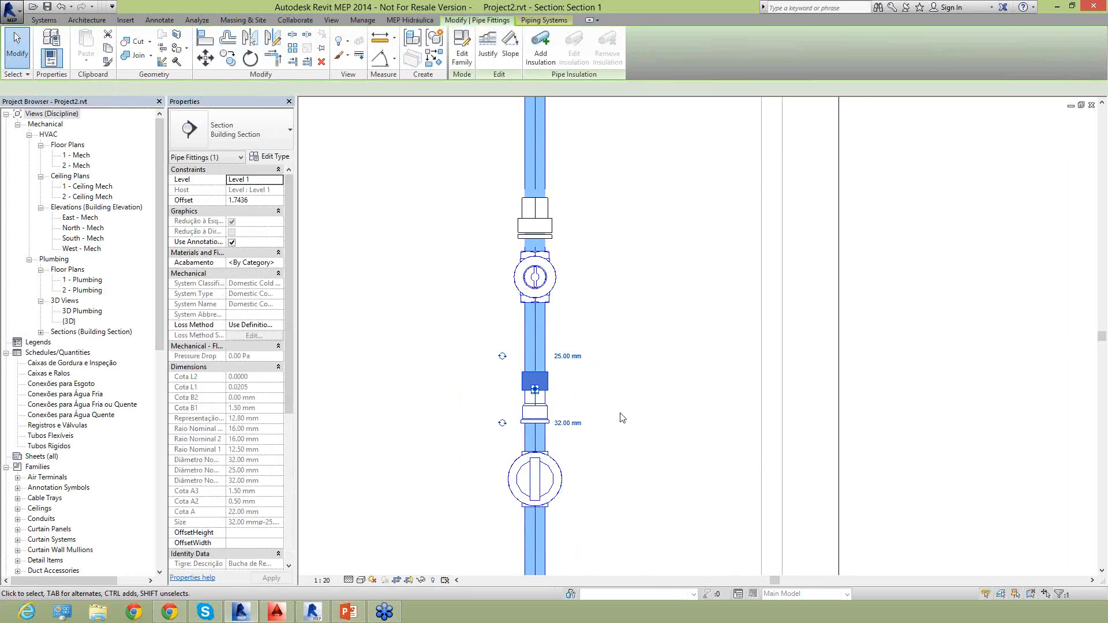
key("Delete")
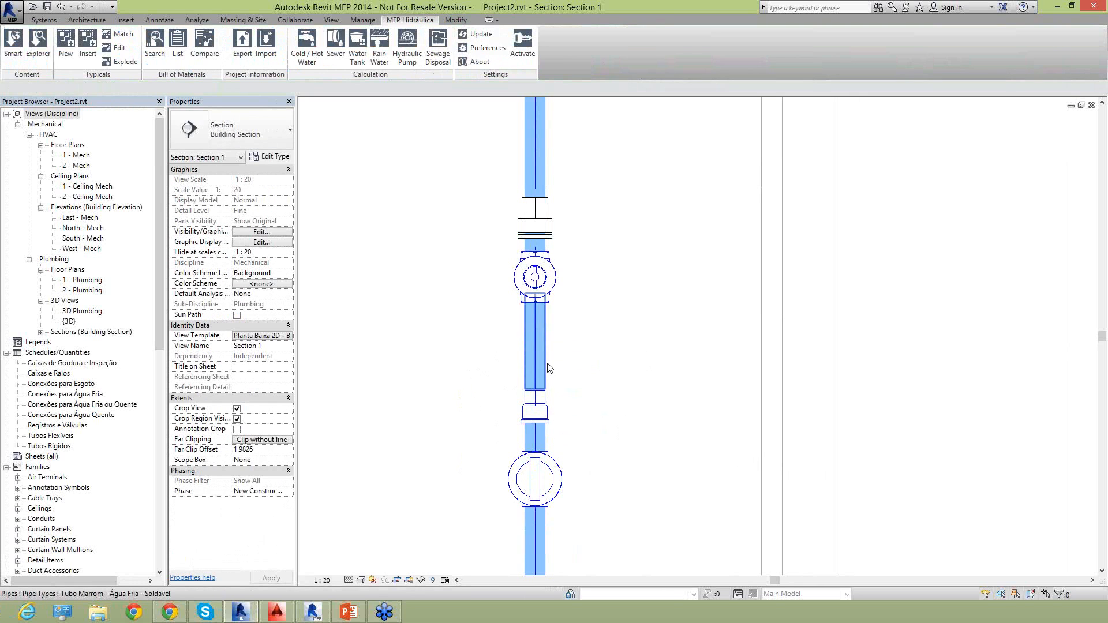
left_click(551, 369)
key("Delete")
Move the lower short adapter up to the Docol gate valve's lower connection, snap it in place and test the joint by nudging it.
left_click(545, 403)
left_click_drag(536, 392, 535, 287)
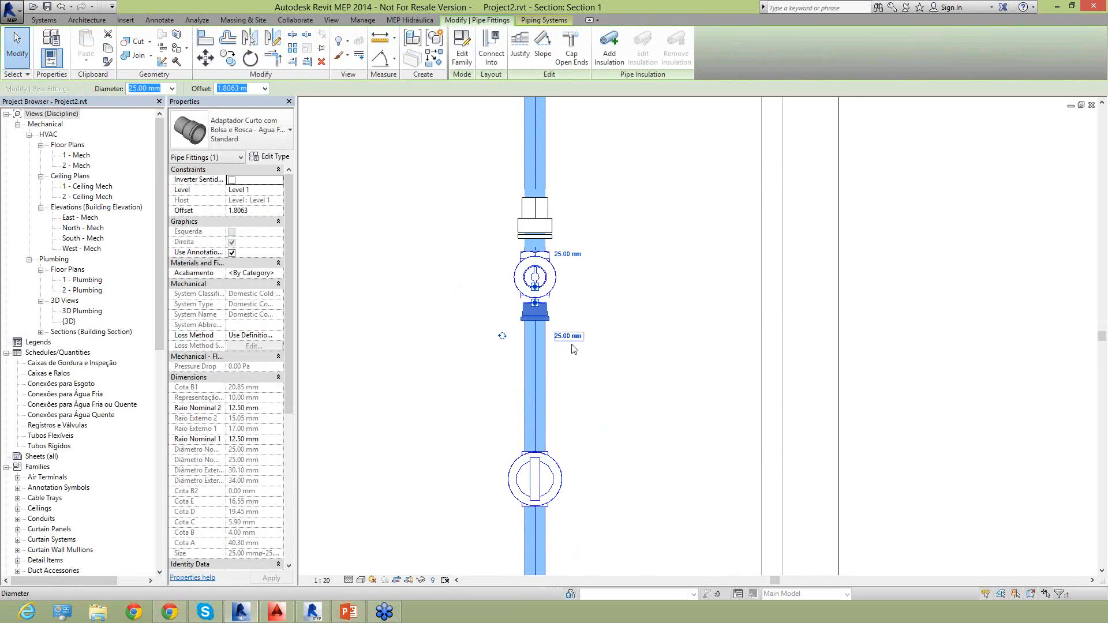
scroll(502, 297, "up", 3)
left_click_drag(558, 281, 558, 293)
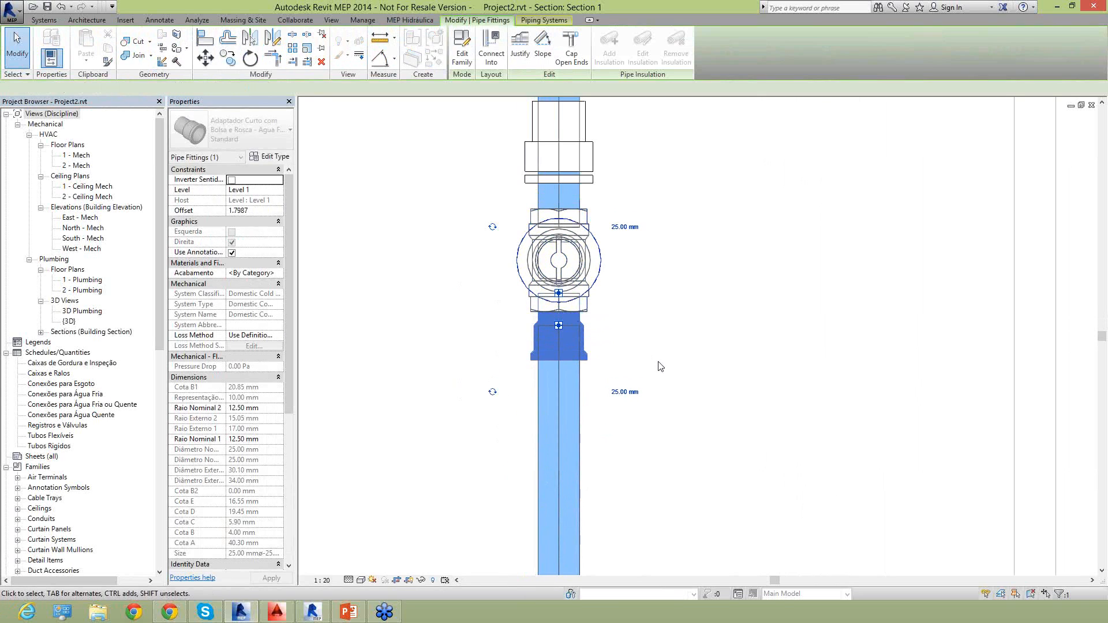
key("Right")
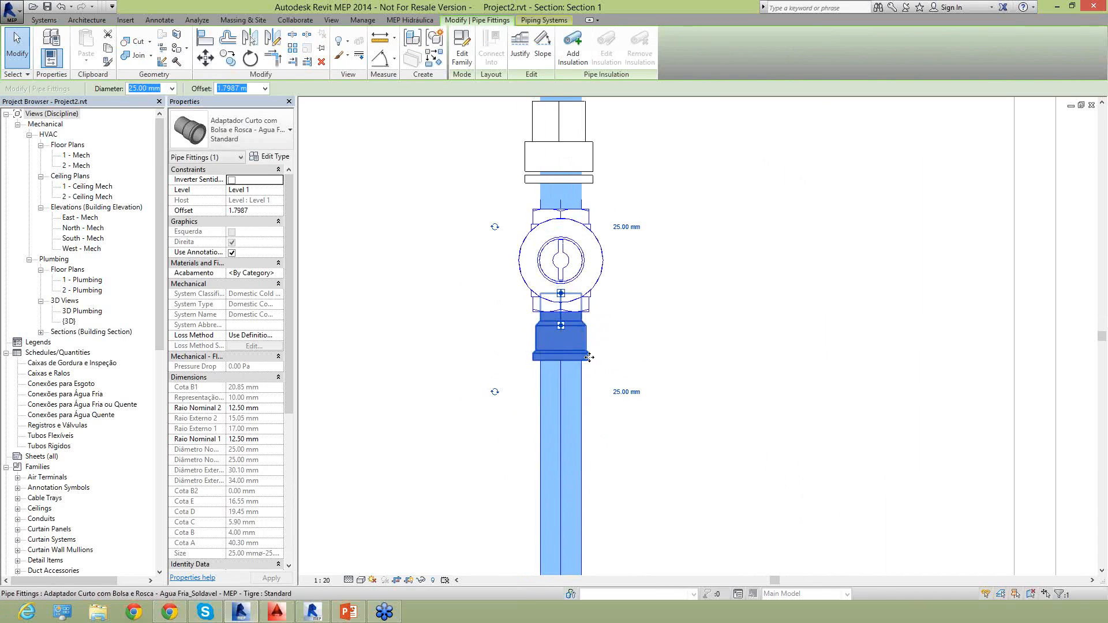
key("Left")
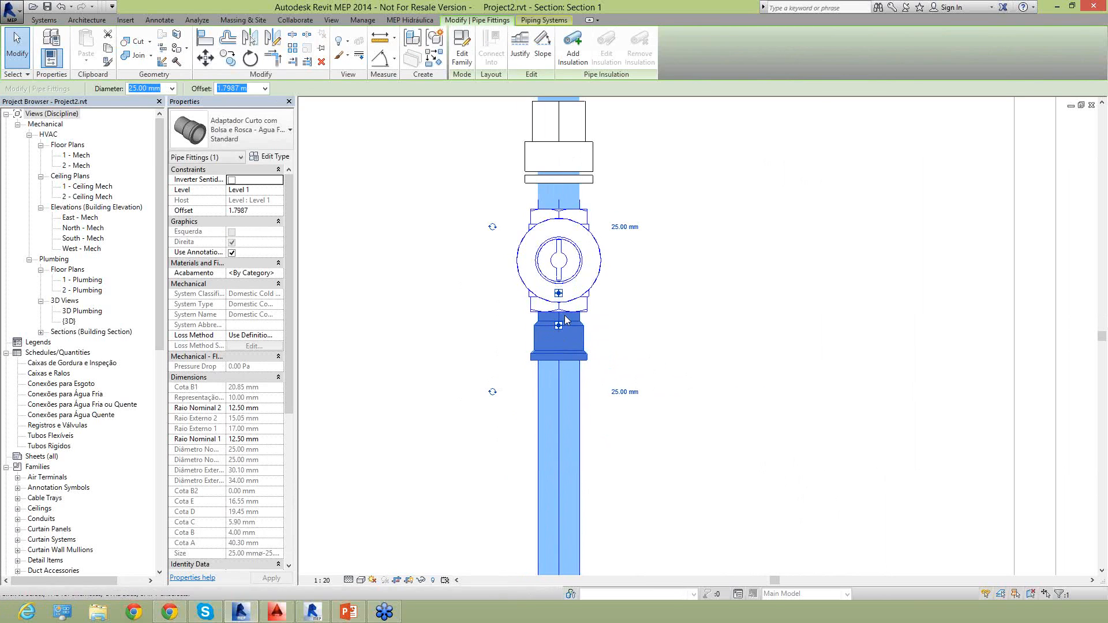
Move the short adapter above the Docol gate valve off the vertical pipe into the empty area beside it.
middle_click_drag(668, 321, 663, 405)
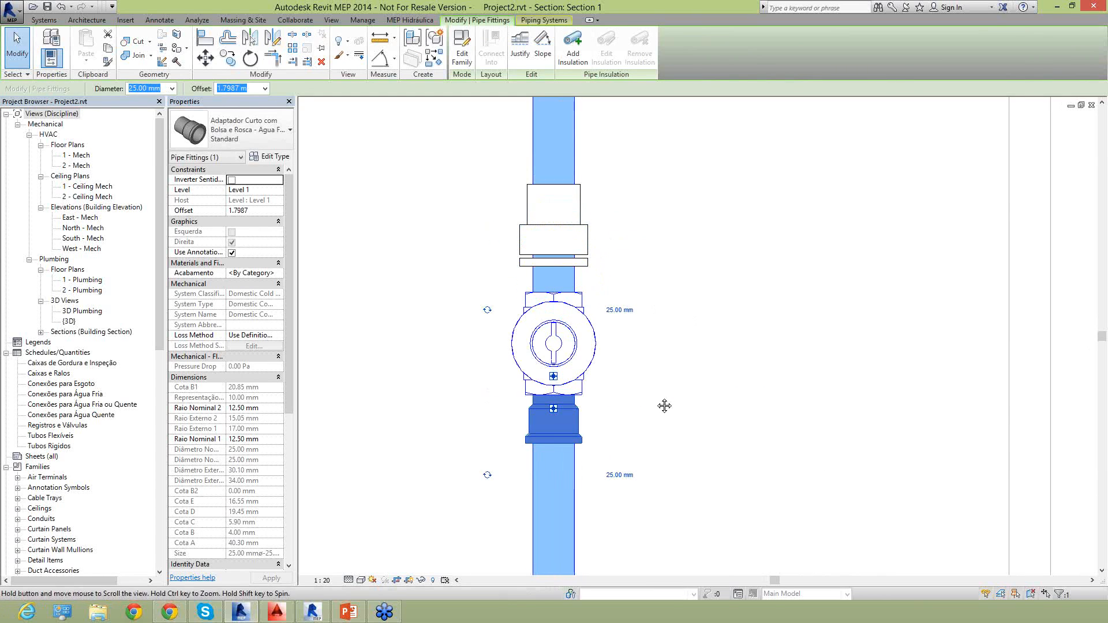
left_click(591, 258)
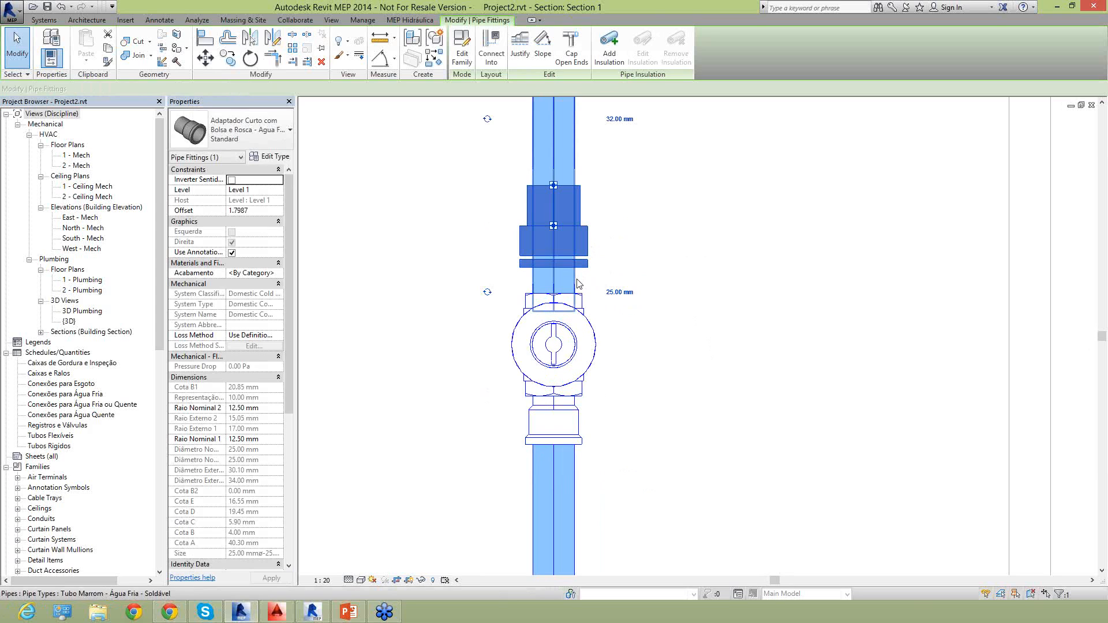
left_click(579, 259)
left_click_drag(580, 259, 607, 258)
left_click_drag(687, 254, 733, 254)
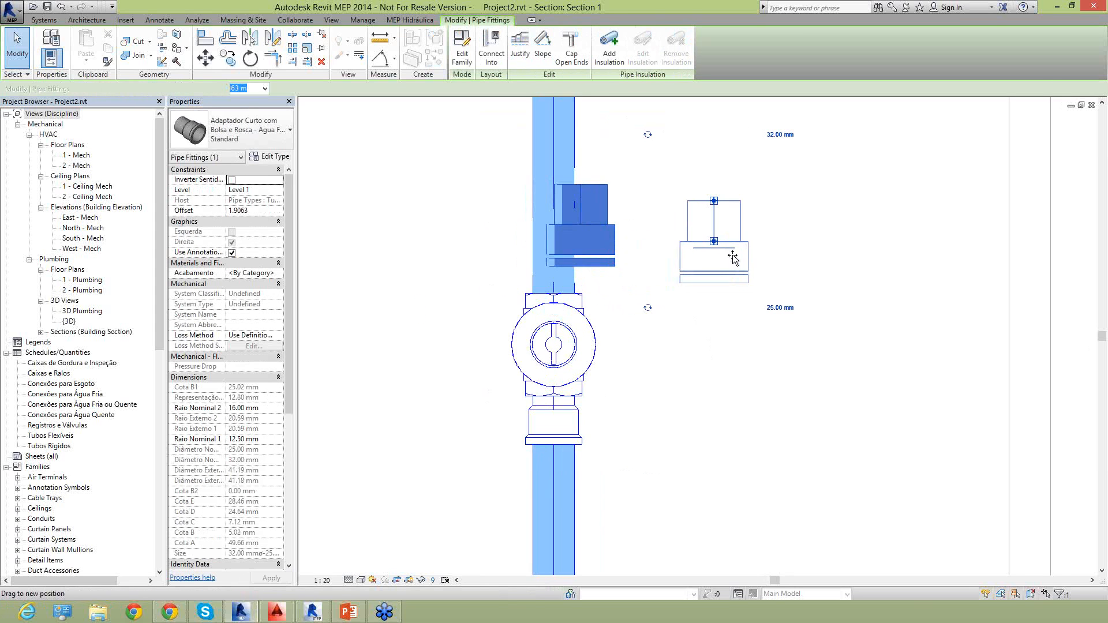
Place a similar short adapter on the pipe above the Docol gate valve and delete the loose one beside it.
right_click(731, 243)
left_click(767, 326)
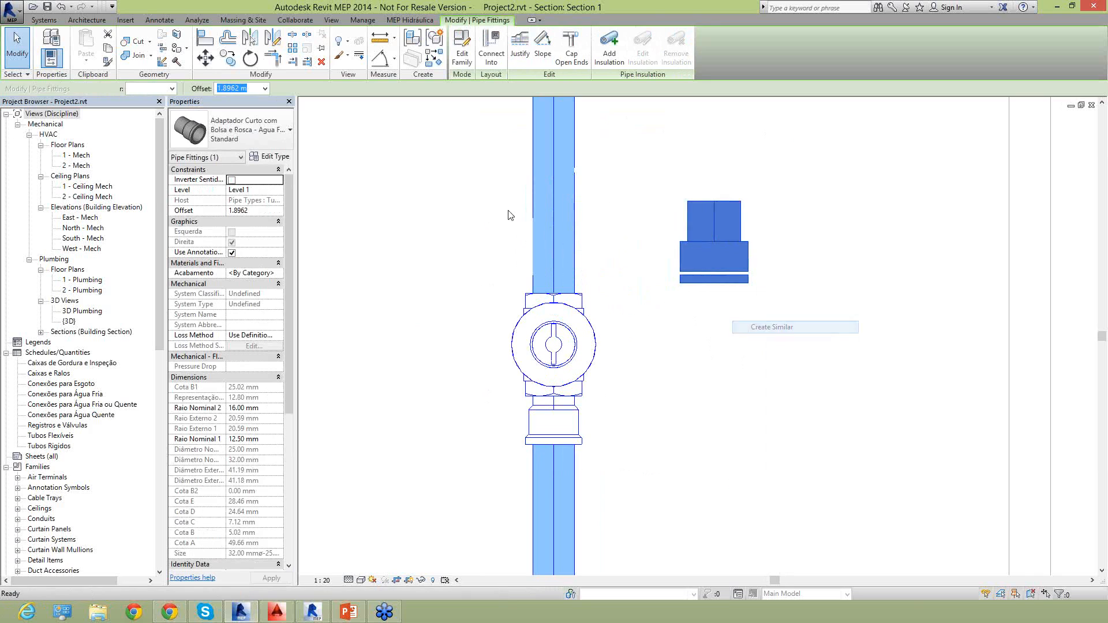
left_click(551, 211)
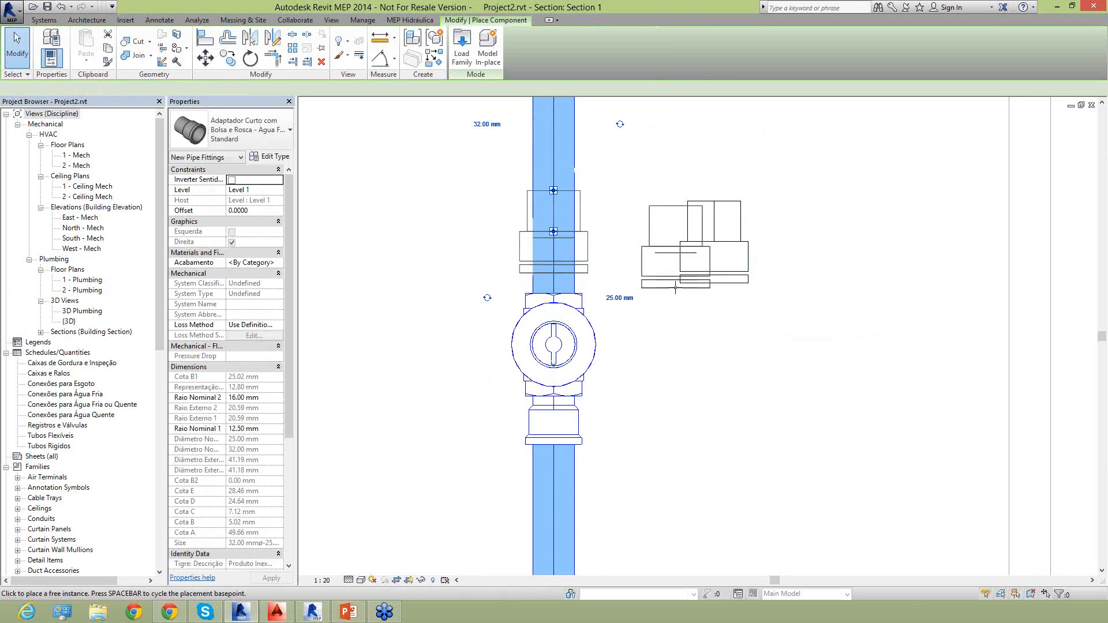
key("Escape")
key("Escape")
left_click(725, 212)
key("Delete")
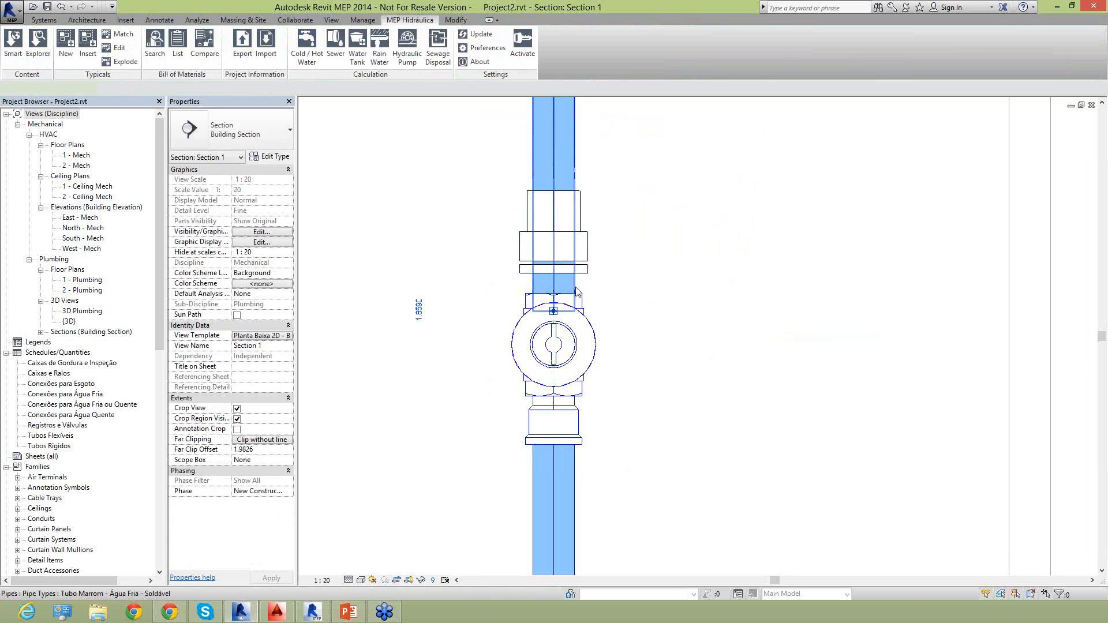
Shorten the pipe above the Docol gate valve by pulling its lower end upward, and delete the short adapter between them.
left_click(562, 165)
left_click_drag(564, 165, 564, 161)
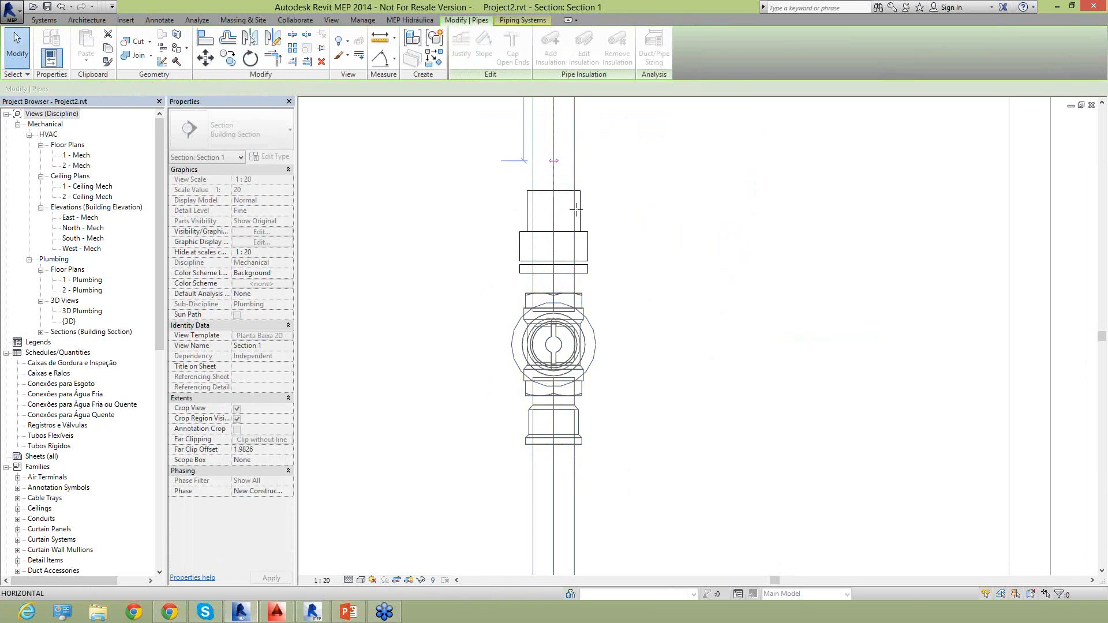
left_click(599, 255)
right_click(566, 199)
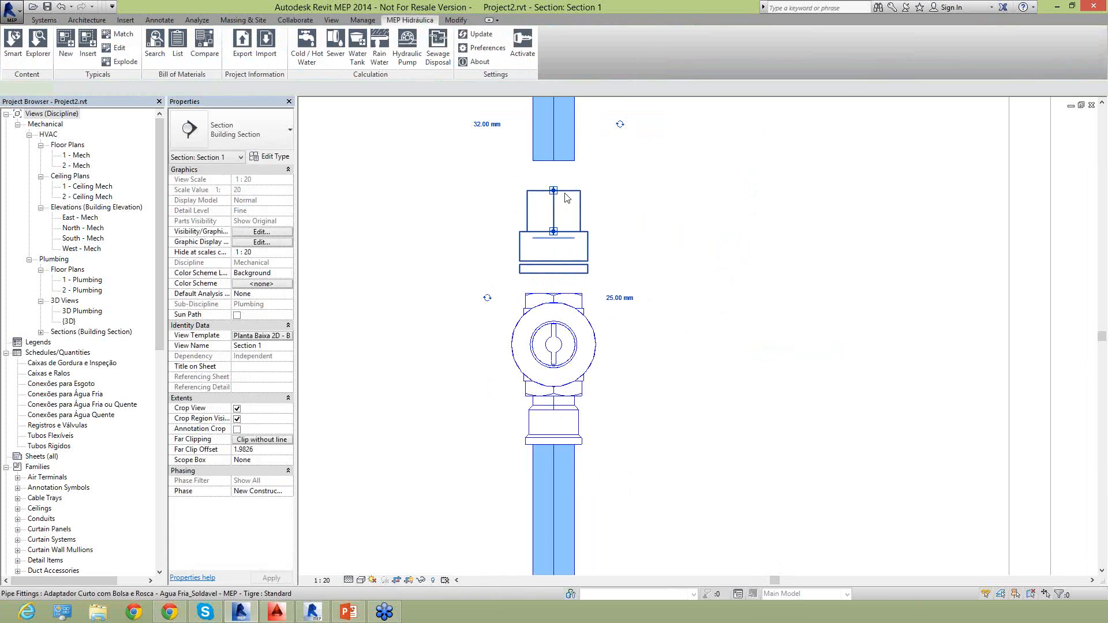
left_click(525, 223)
left_click_drag(528, 223, 815, 240)
key("Delete")
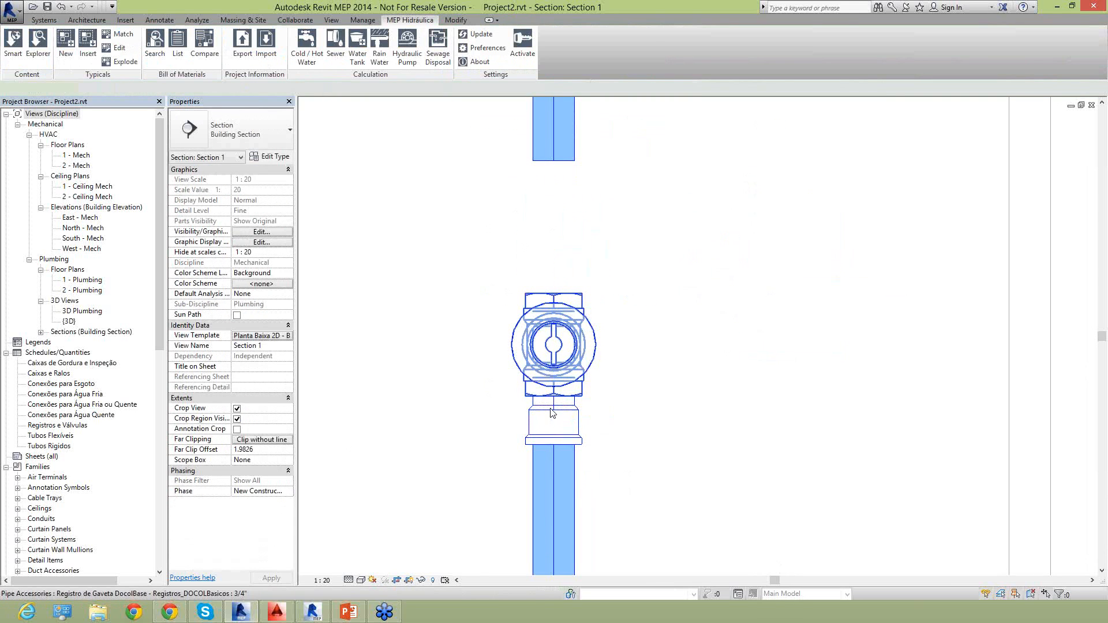
Create a similar 25 mm adapter from the lower one, rotate it upright and attach it to the Docol gate valve's upper connection.
left_click(554, 384)
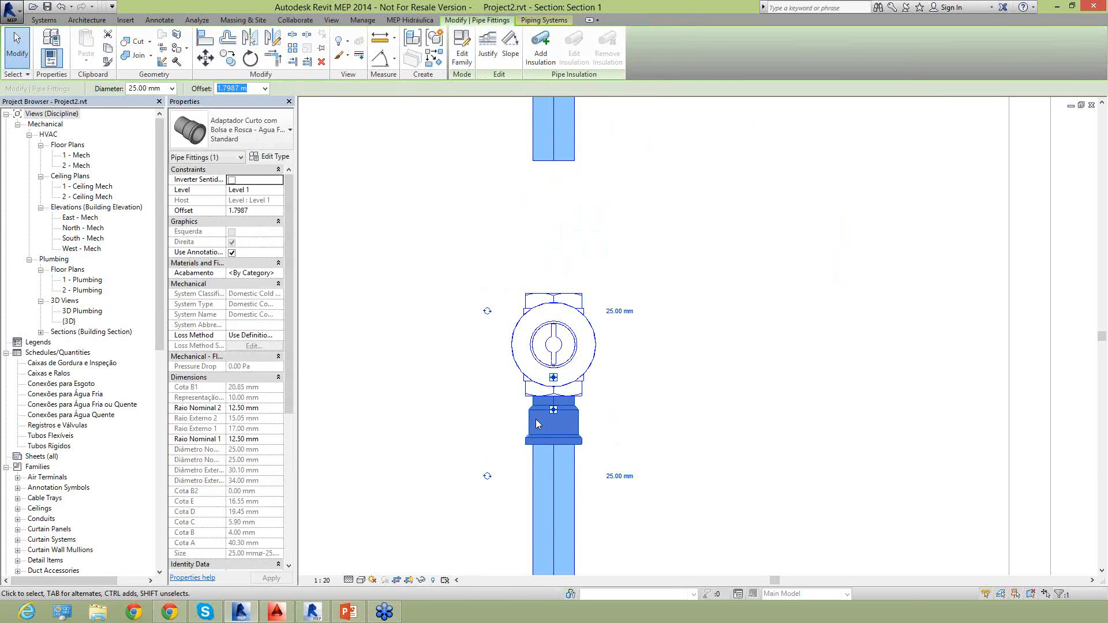
right_click(554, 431)
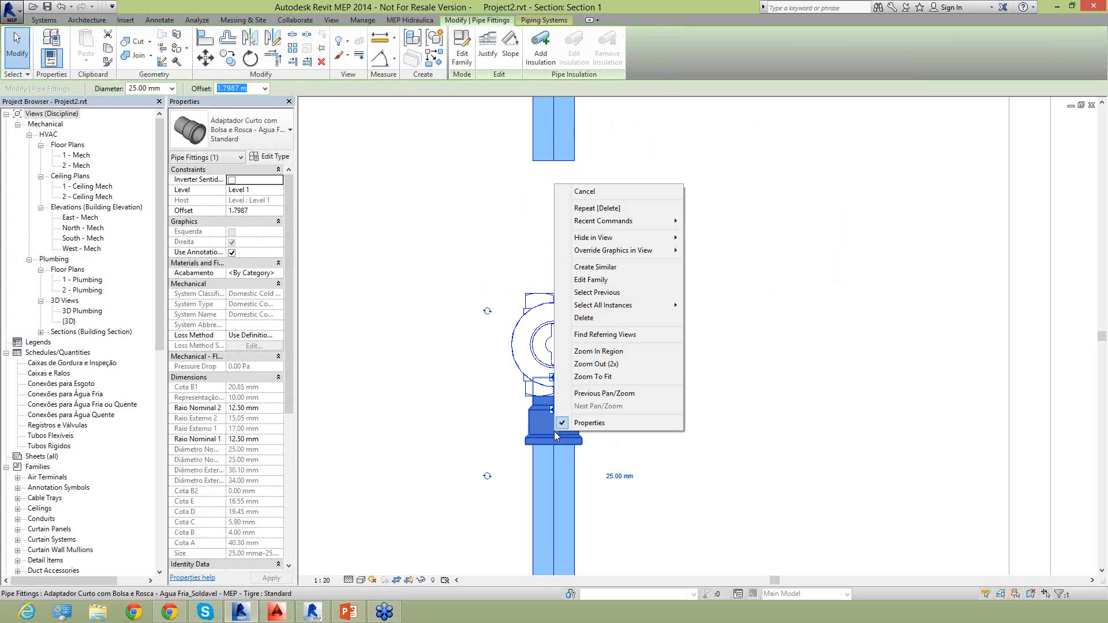
left_click(628, 270)
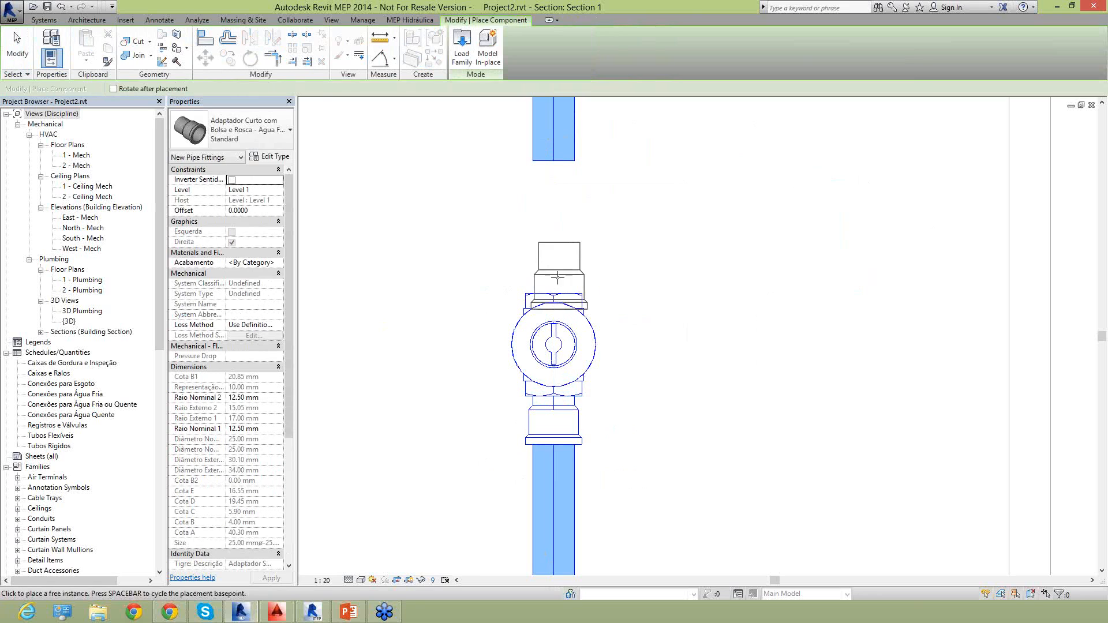
key("space")
key("space")
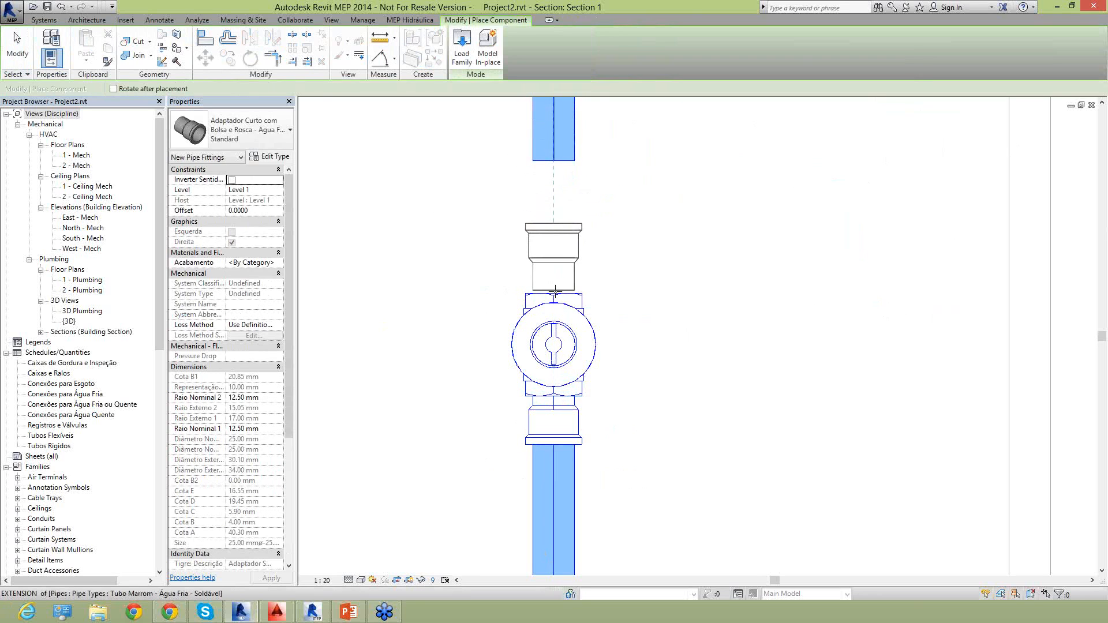
left_click(553, 339)
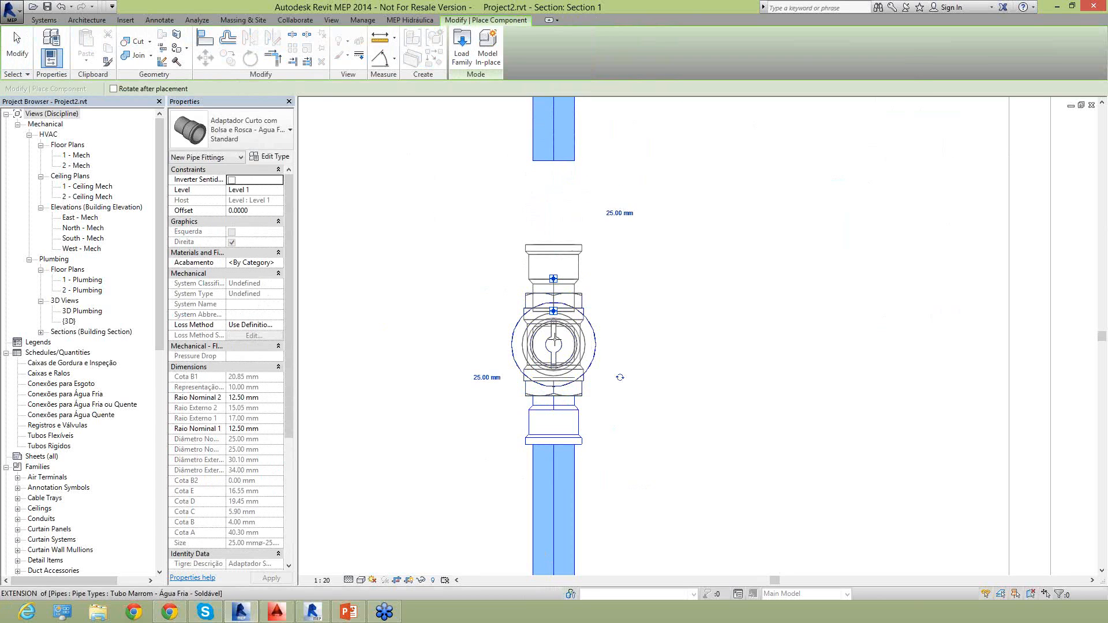
key("Escape")
key("Escape")
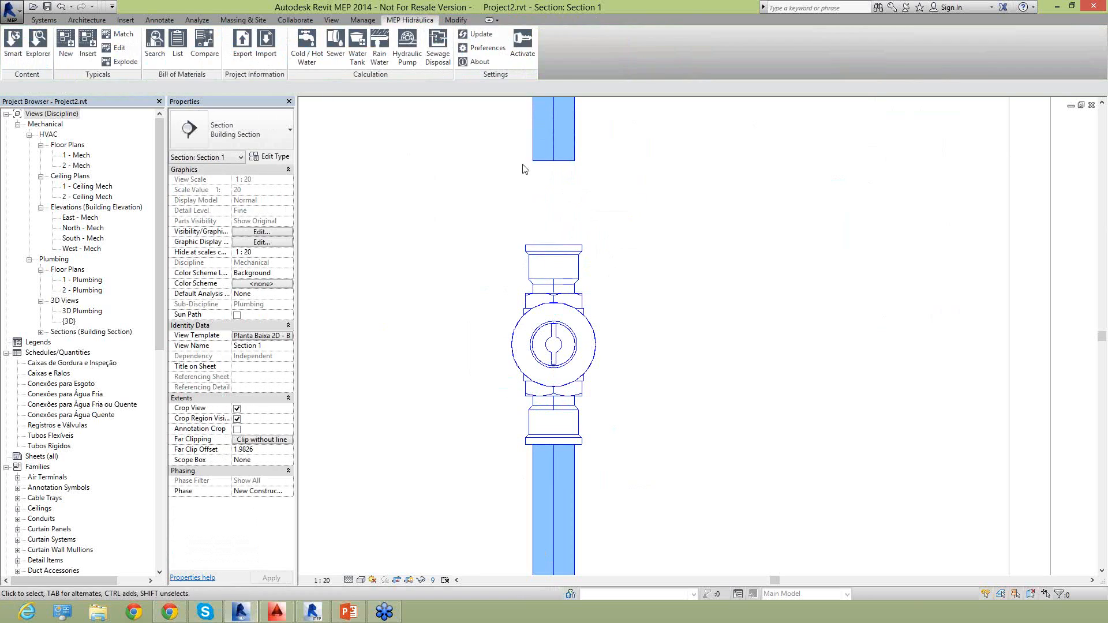
Draw a 25 mm pipe from the open end of the upper vertical pipe down to the new short adapter.
left_click(553, 159)
right_click(554, 163)
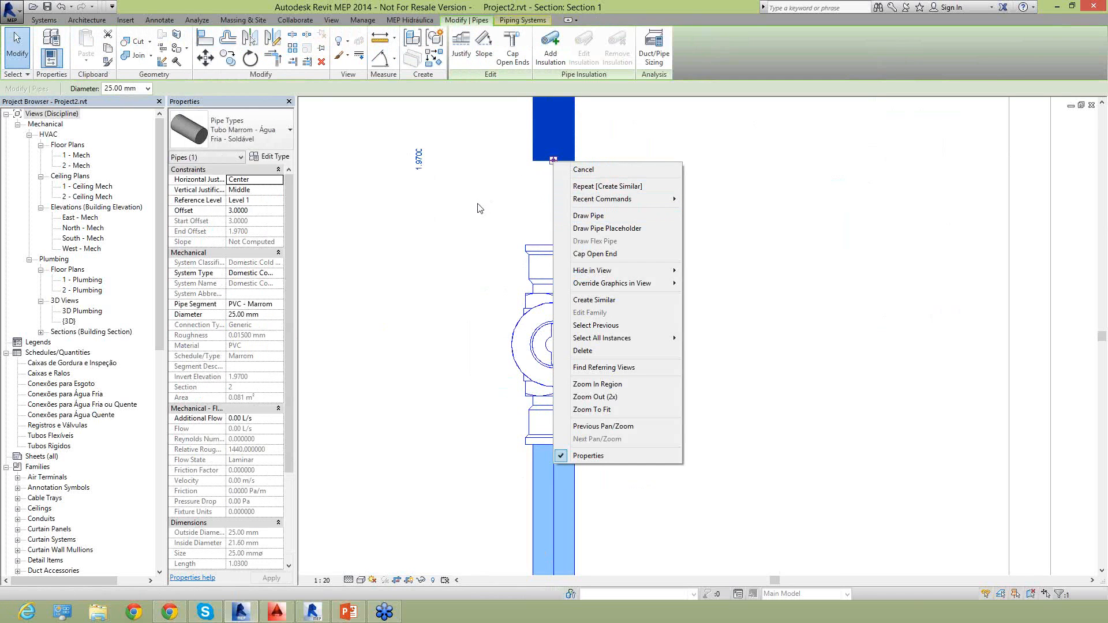
left_click(589, 215)
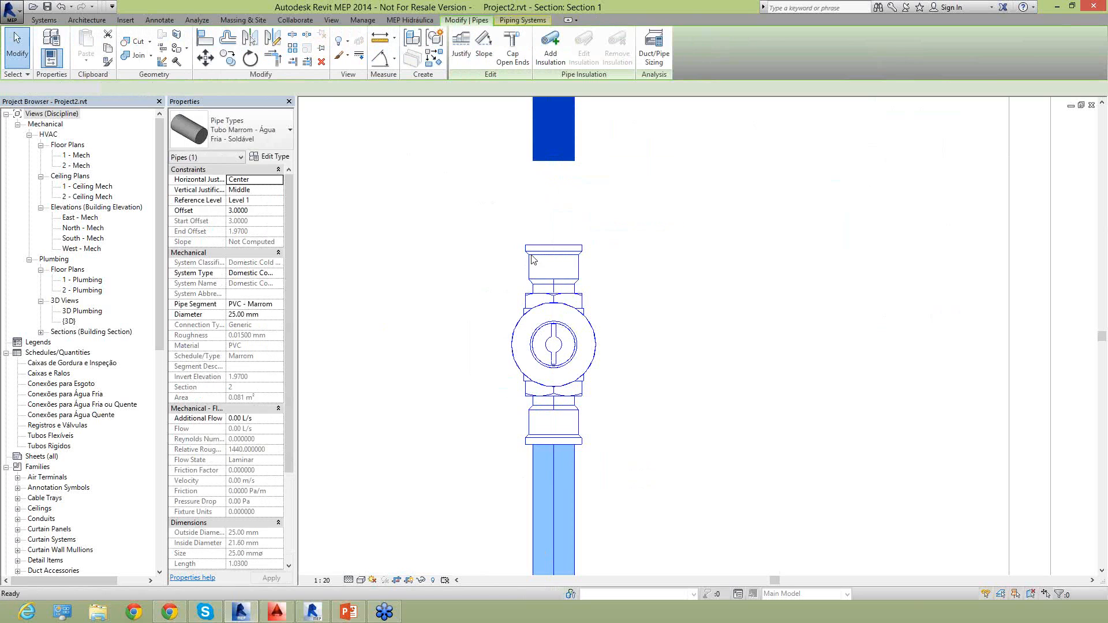
left_click(554, 279)
key("Escape")
key("Escape")
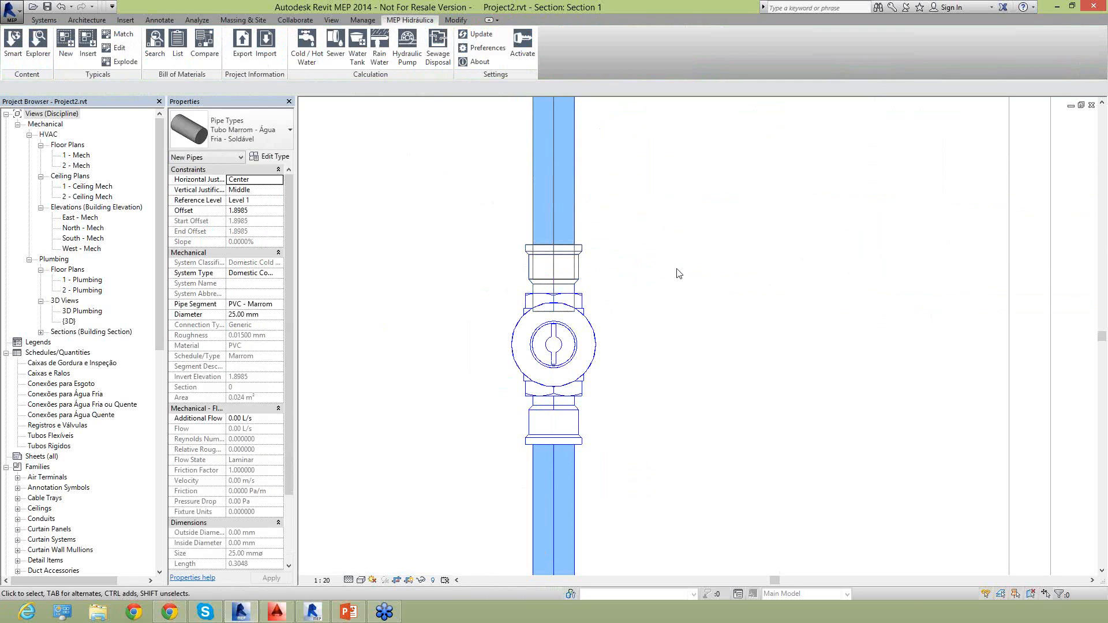
Set the Docol gate valve's offset to 1.8 m and review its position on the vertical pipe.
scroll(558, 441, "down", 5)
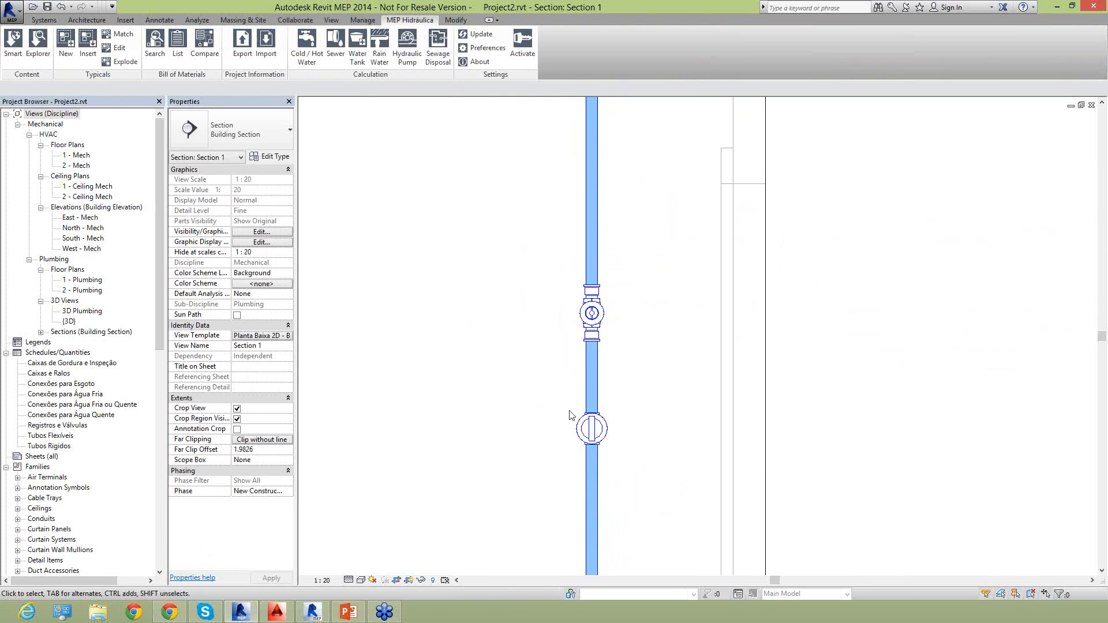
middle_click_drag(558, 441, 543, 433)
middle_click_drag(592, 373, 625, 289)
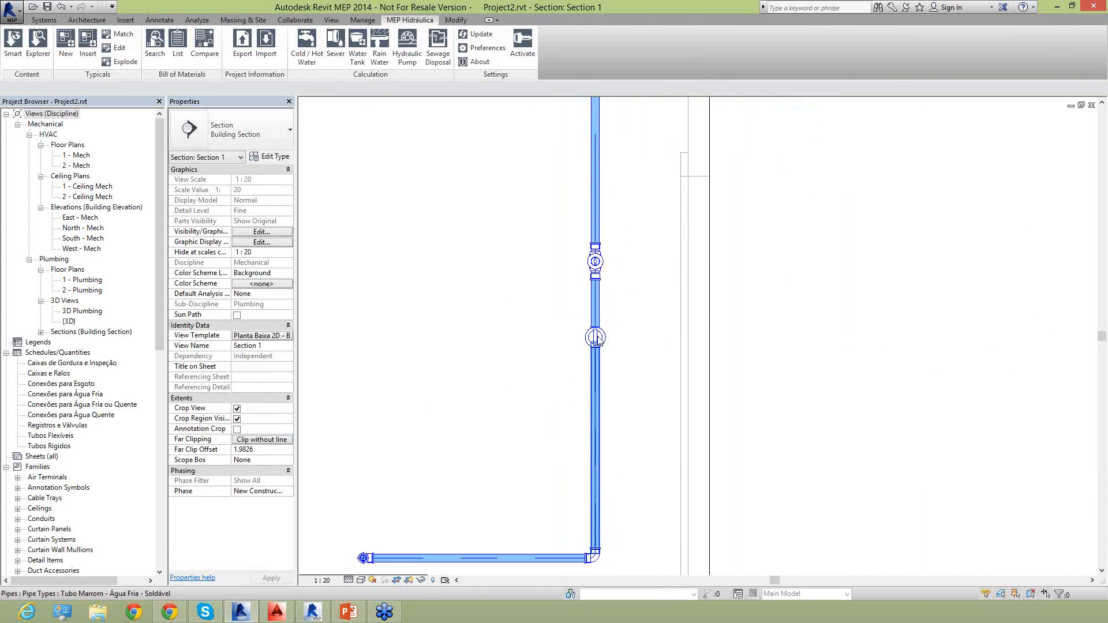
left_click(595, 265)
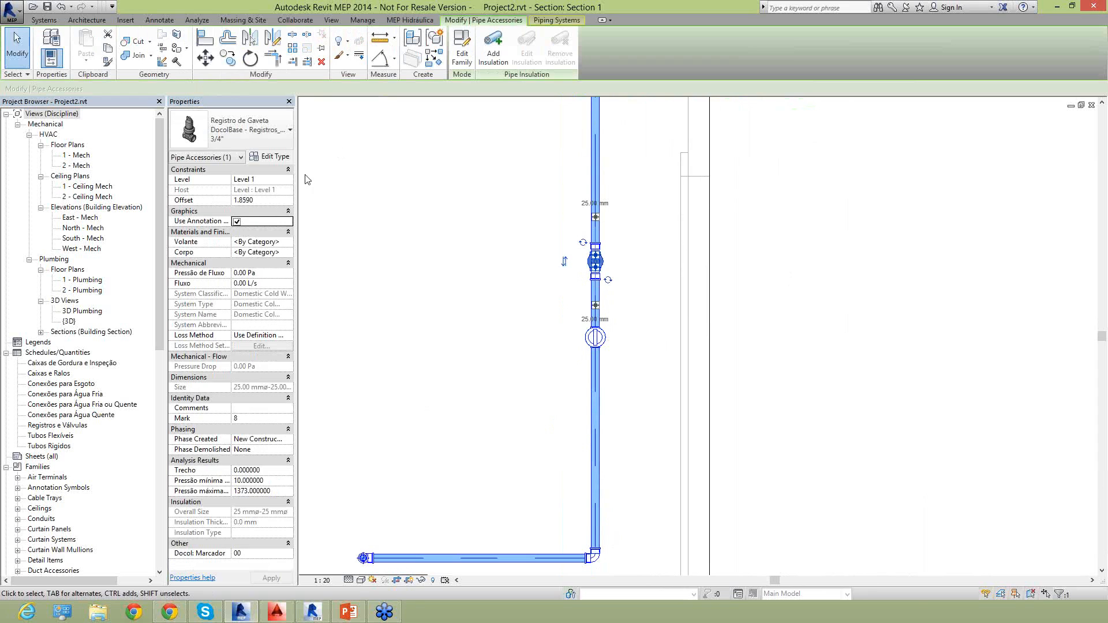
left_click(261, 202)
type("1.")
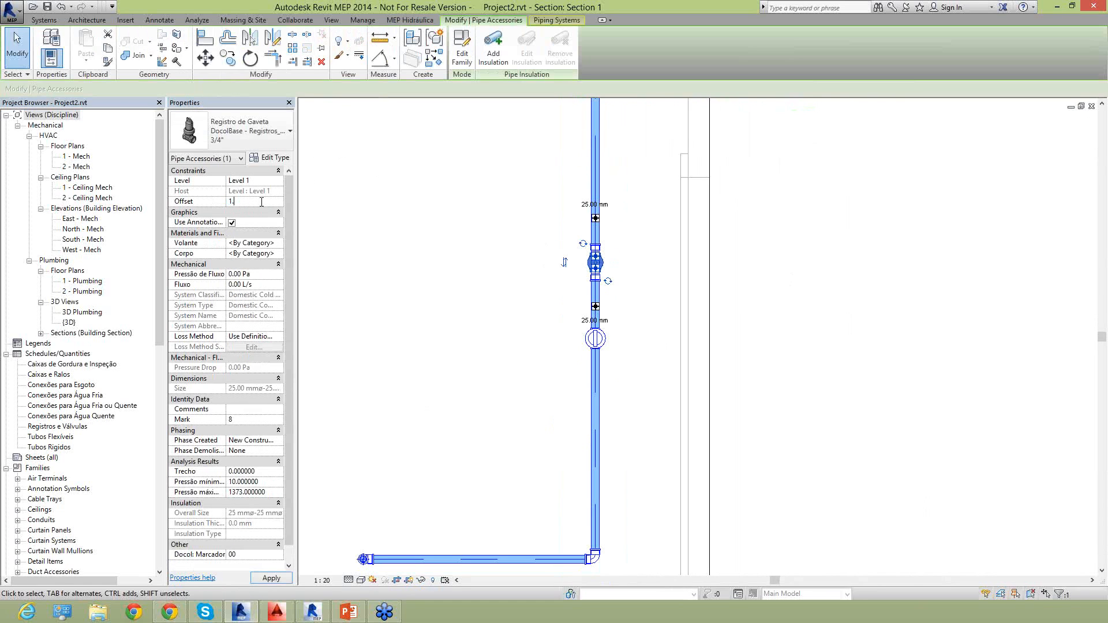
left_click(281, 577)
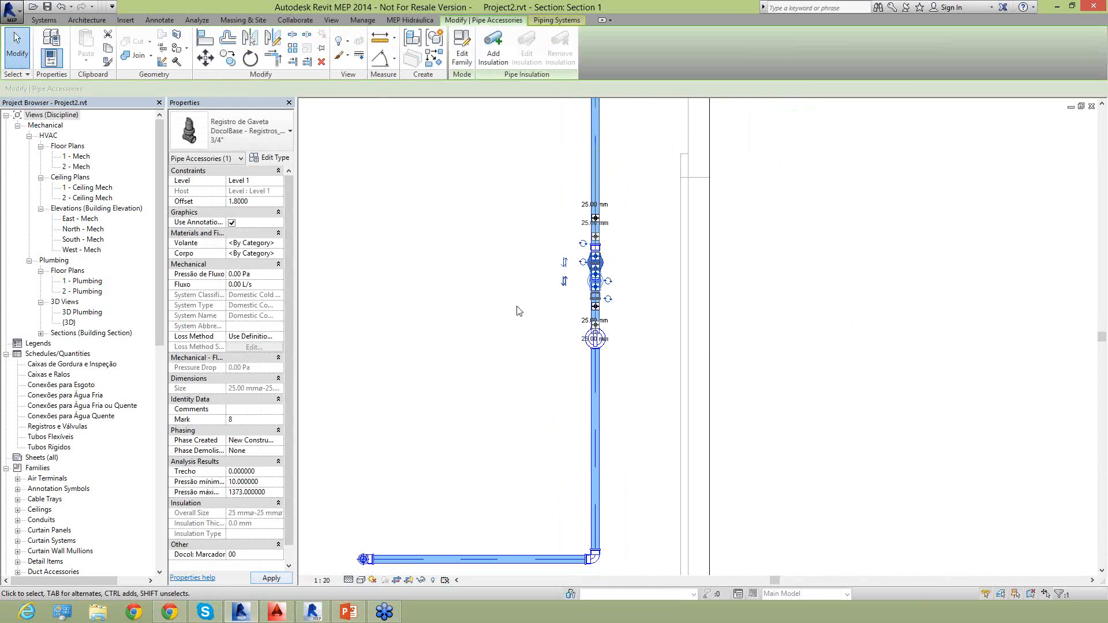
left_click(508, 319)
scroll(600, 293, "up", 3)
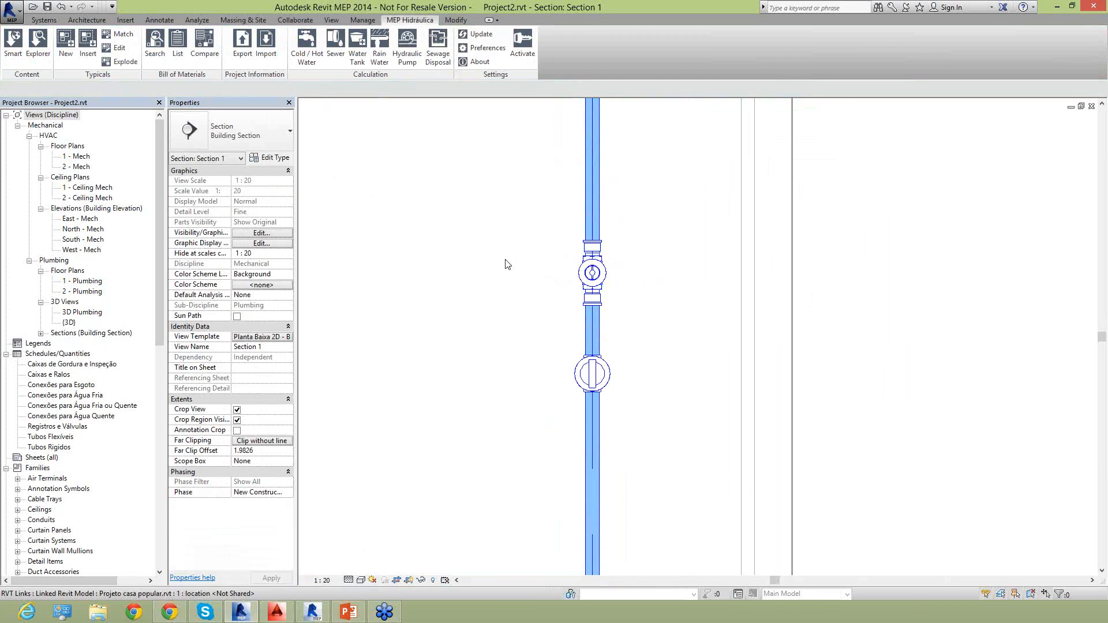
scroll(672, 334, "down", 6)
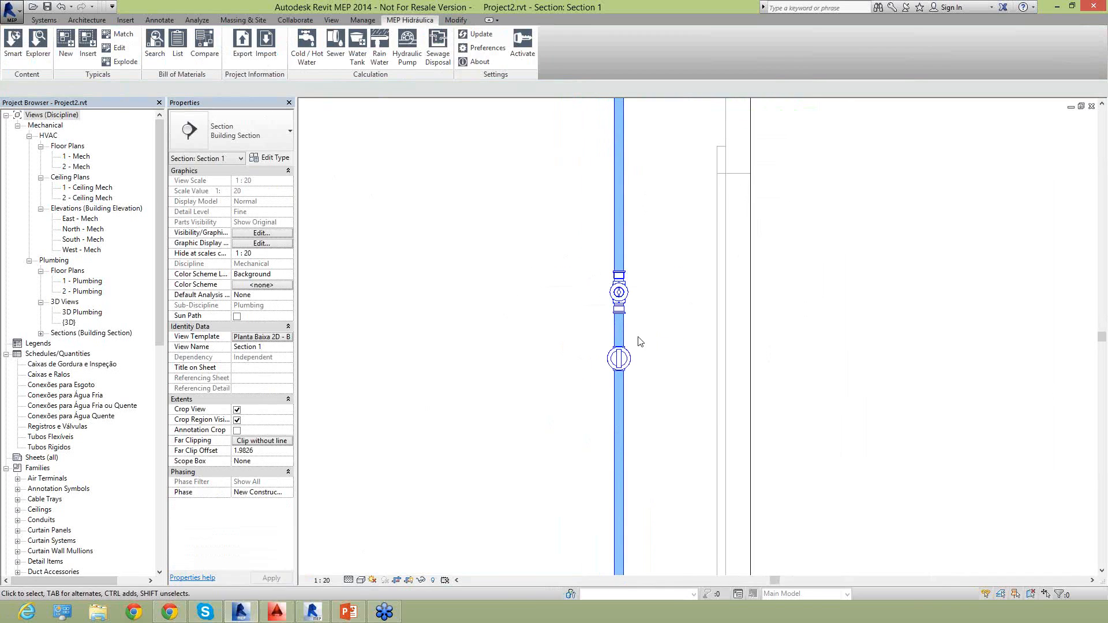
middle_click_drag(572, 384, 623, 361)
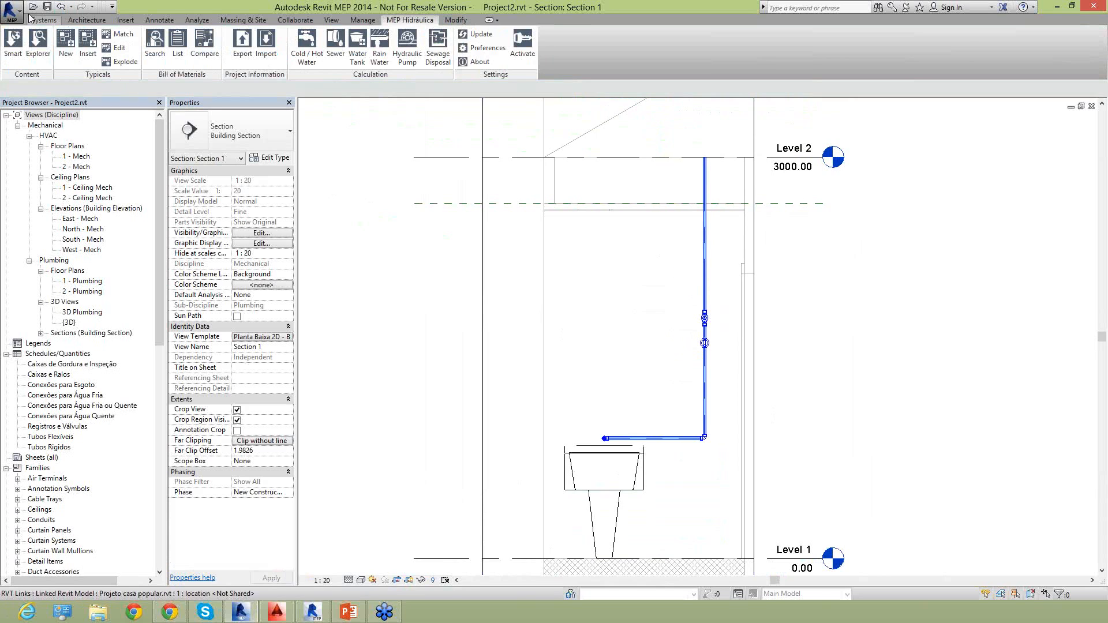
left_click(44, 20)
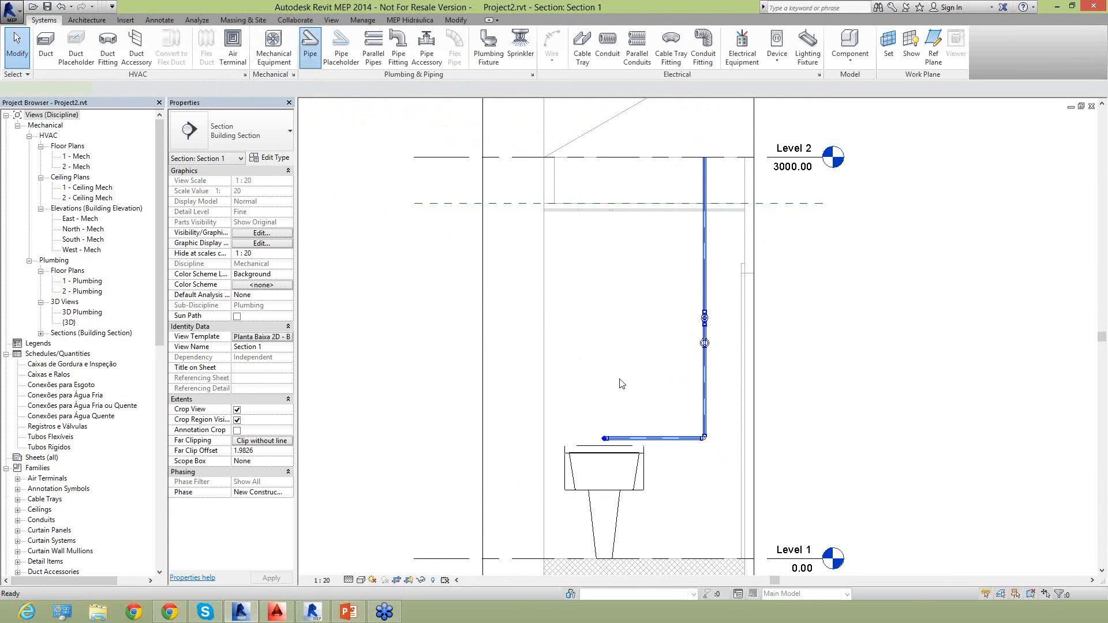
left_click(599, 324)
scroll(665, 324, "up", 3)
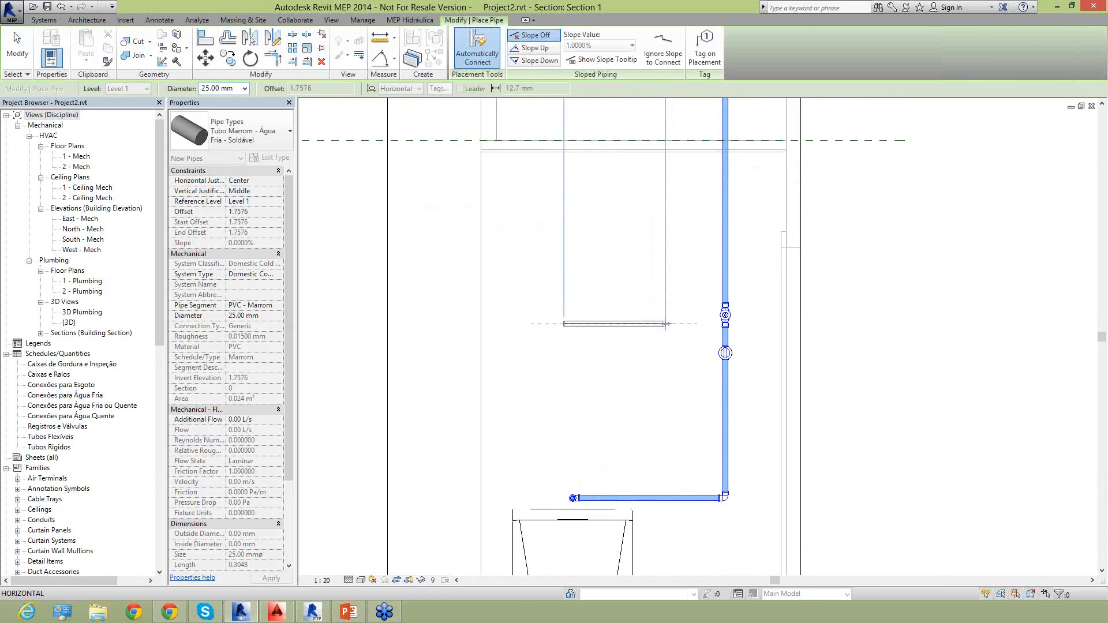
scroll(665, 324, "down", 3)
key("Escape")
key("Escape")
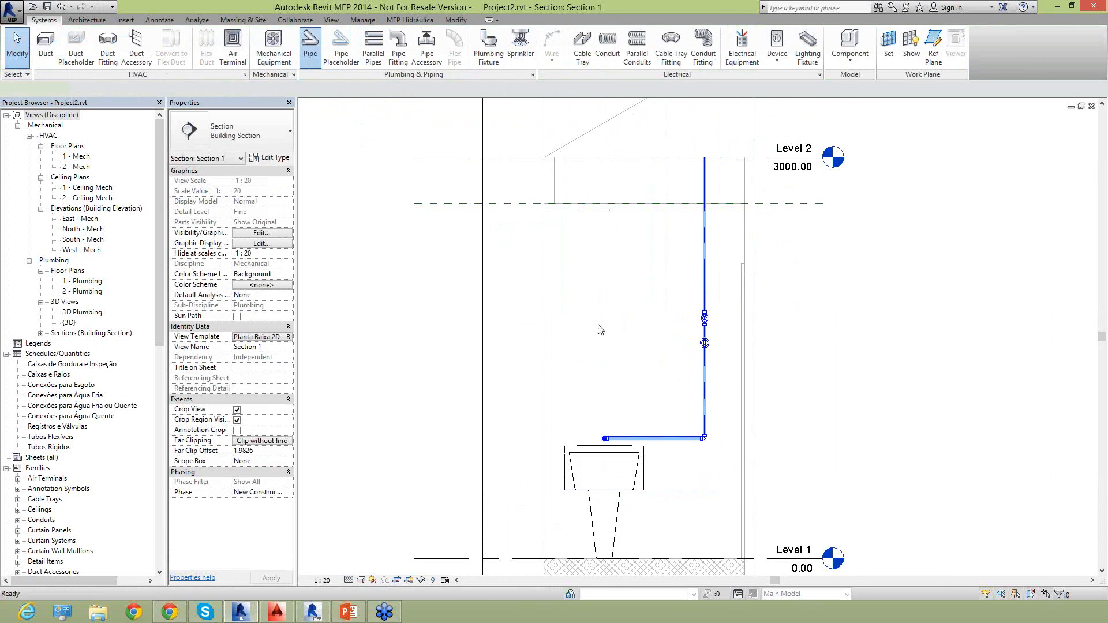
Draw an L-shaped 25 mm pipe above the tank, about 0.42 m horizontal and 0.28 m downward, and check its pipe and elbow types.
left_click(597, 314)
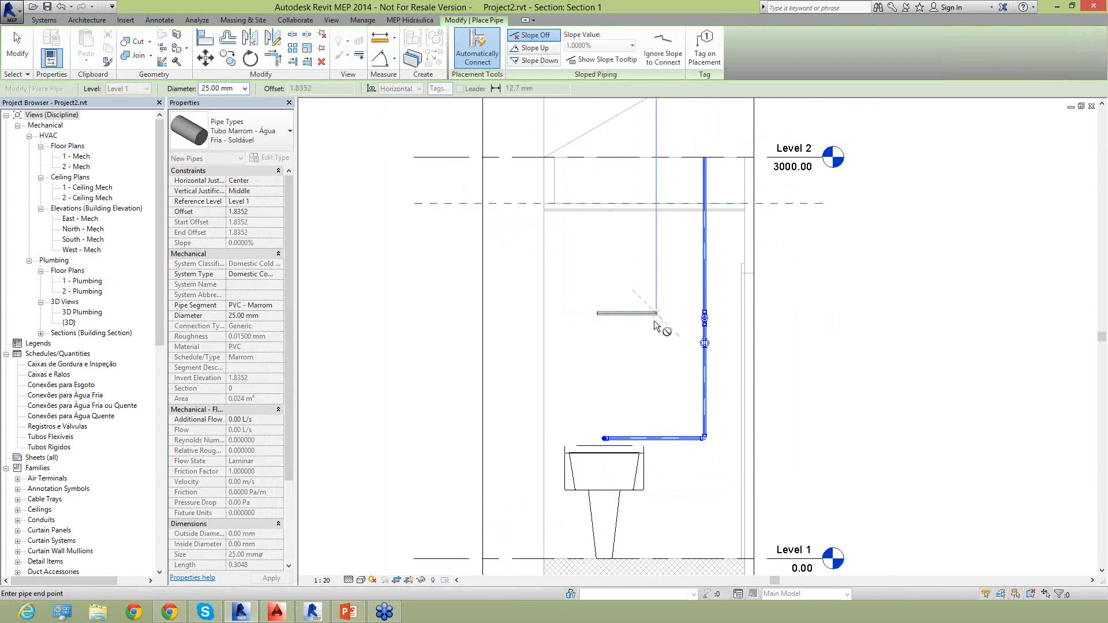
left_click(656, 327)
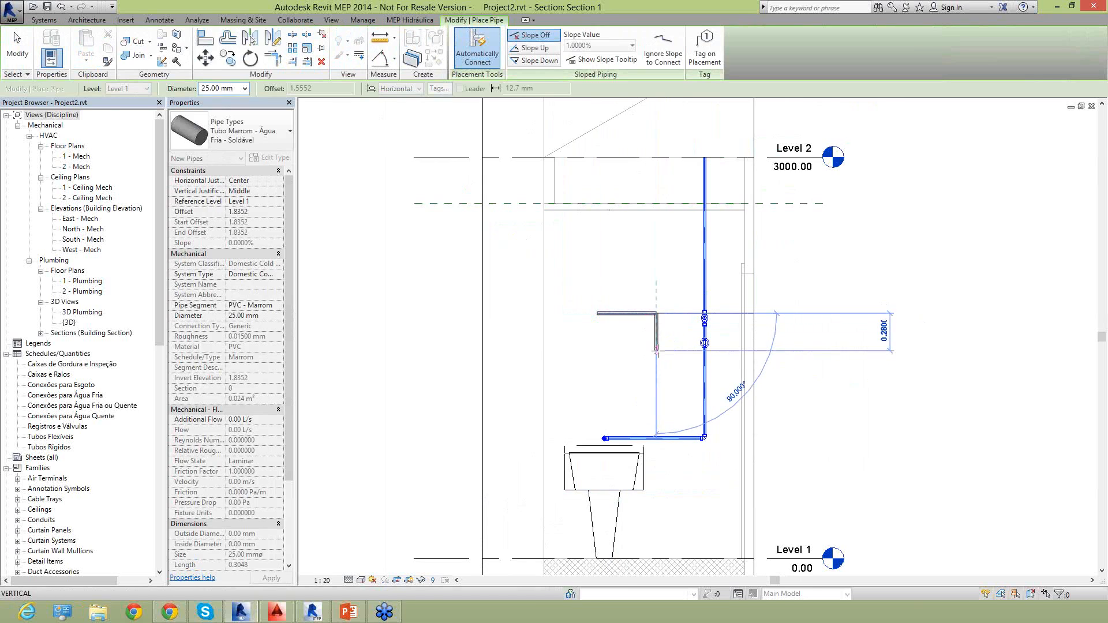
left_click(656, 350)
key("Escape")
scroll(656, 331, "up", 5)
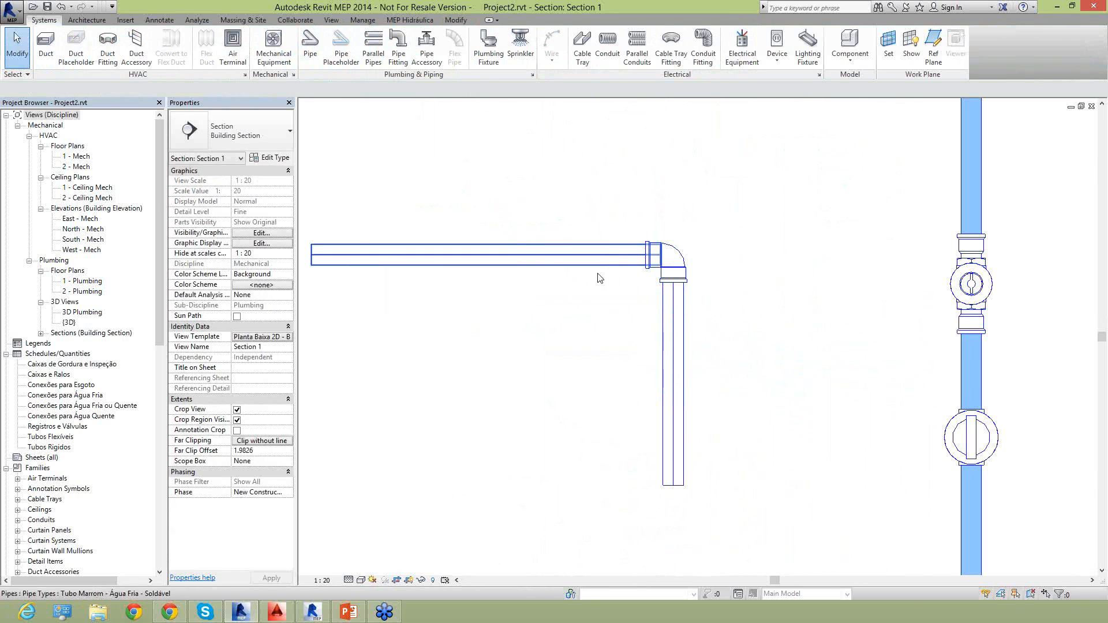
left_click(597, 264)
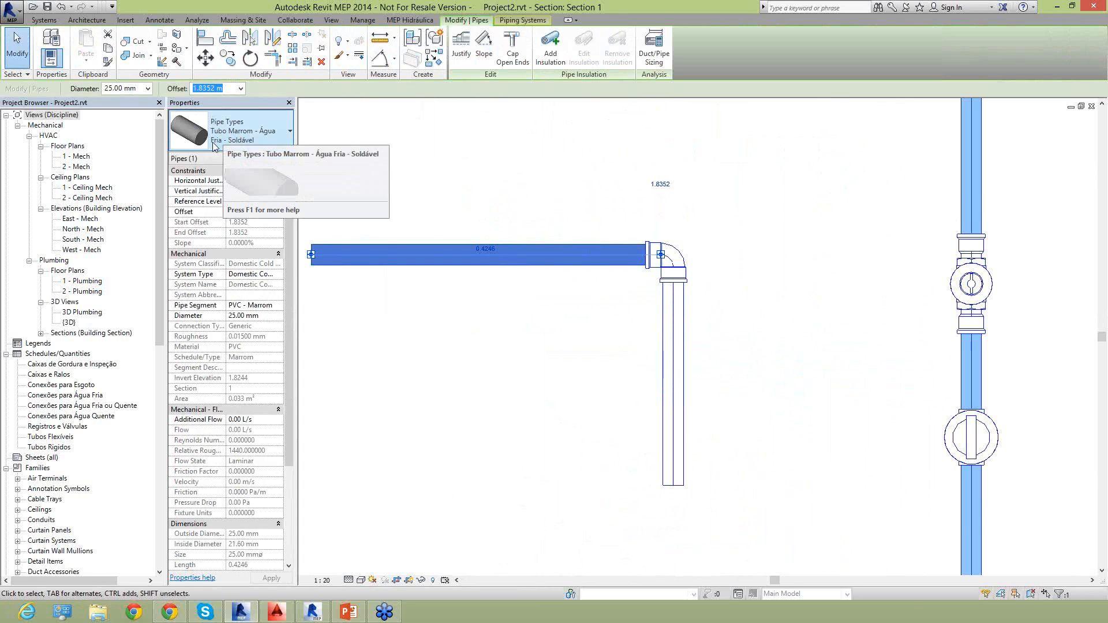
left_click_drag(600, 203, 745, 330)
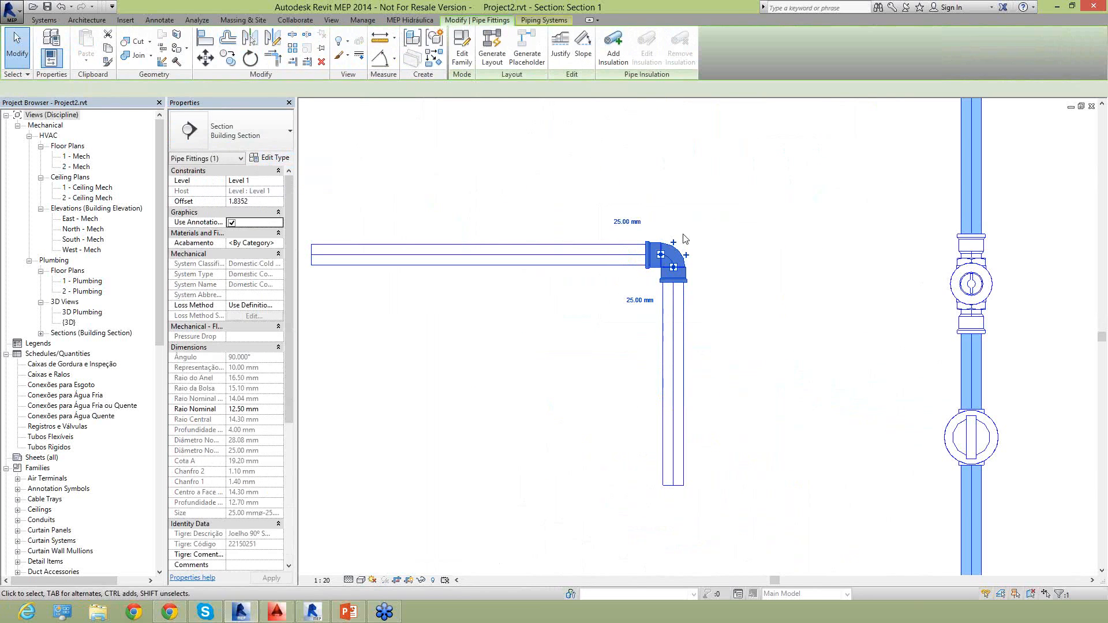
left_click(636, 402)
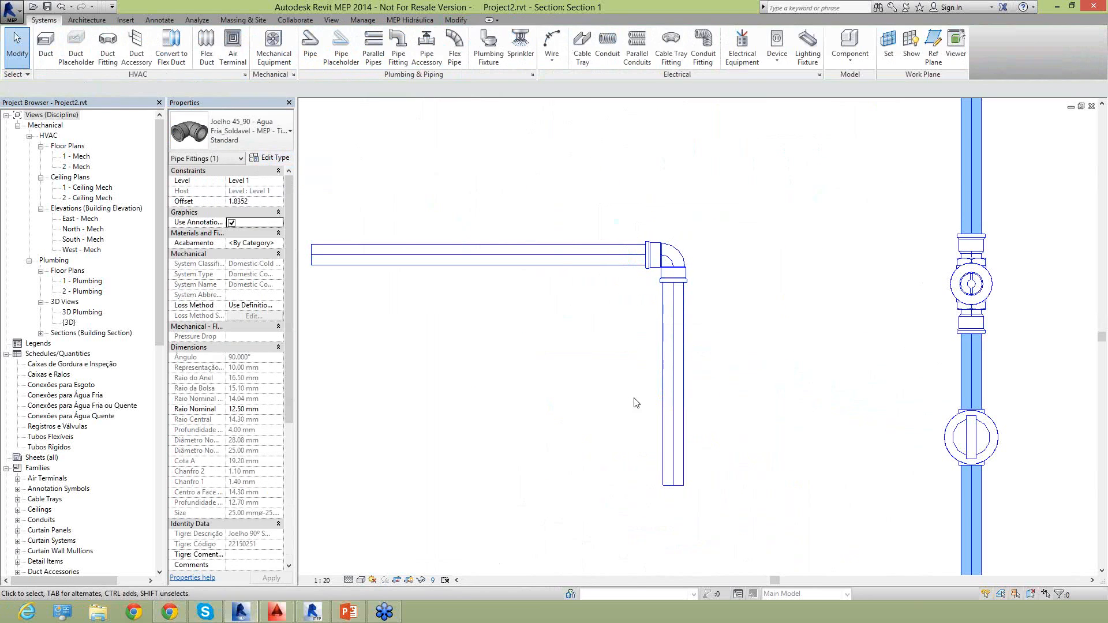
scroll(656, 370, "down", 4)
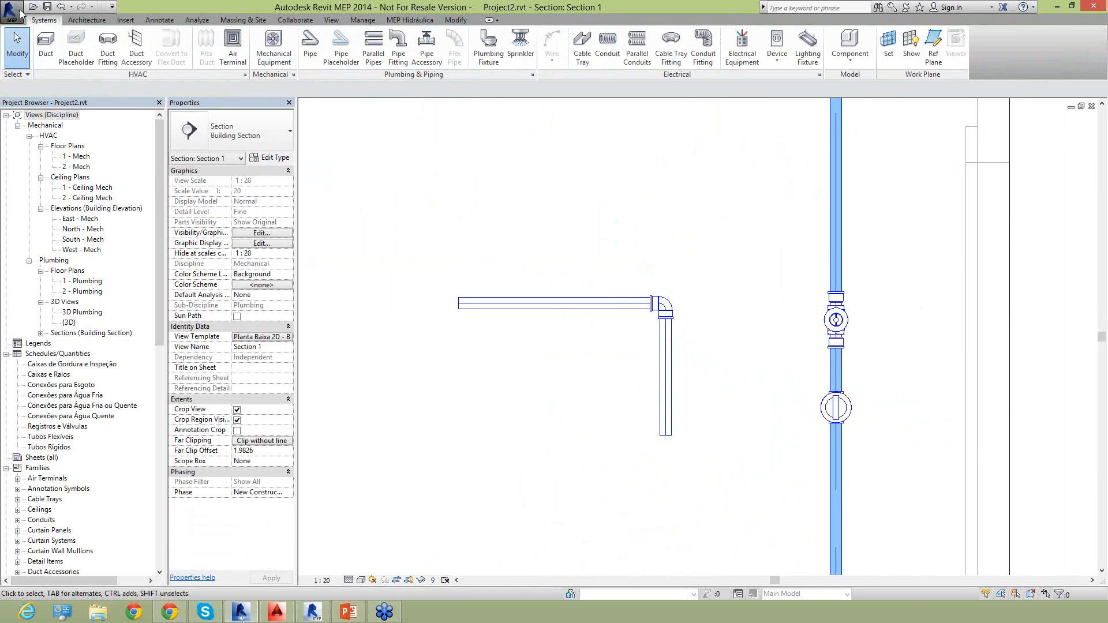
left_click(22, 12)
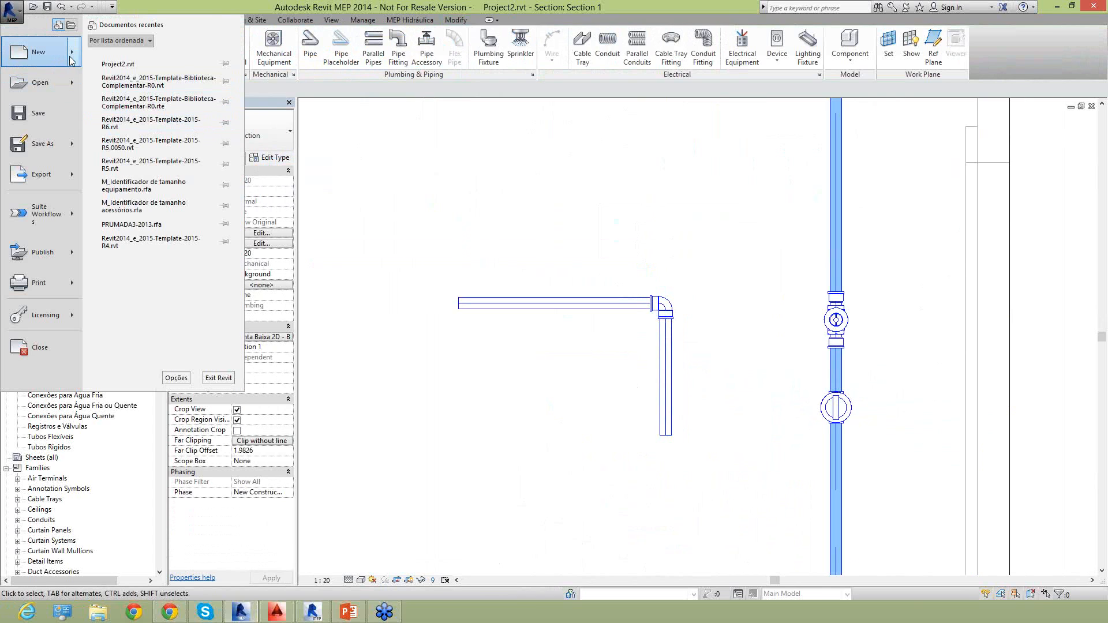
mouse_move(69, 58)
left_click(114, 59)
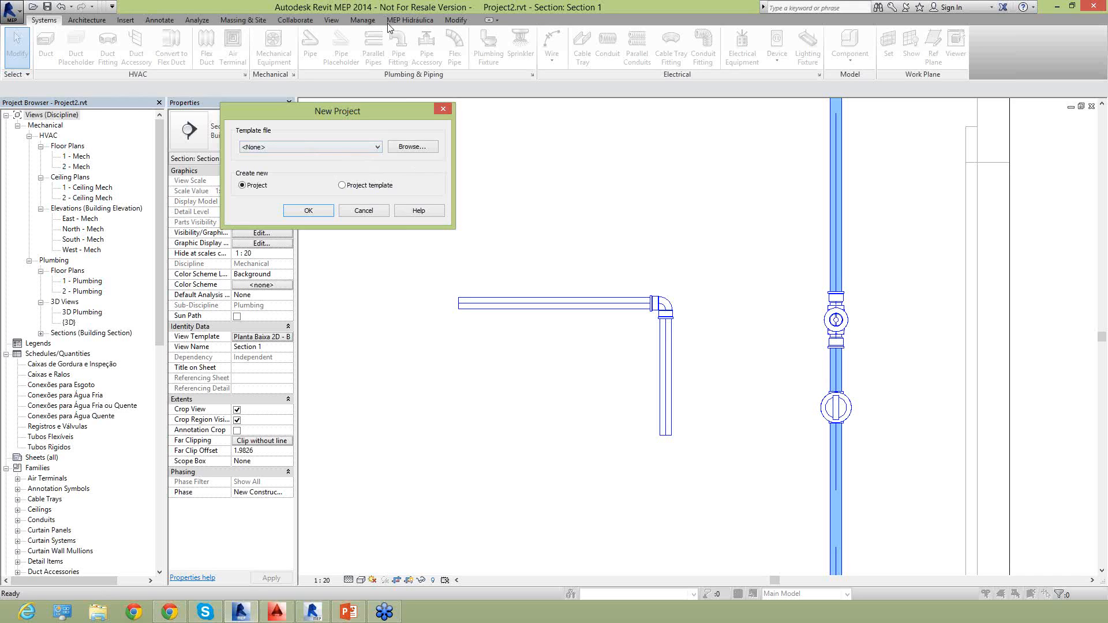
left_click(331, 145)
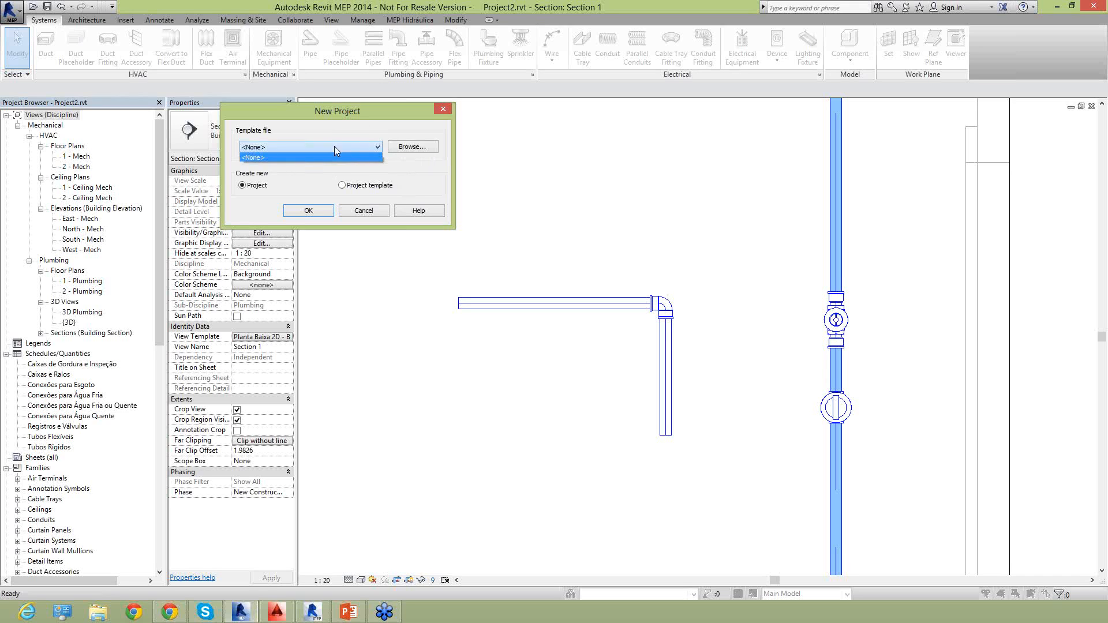
left_click(354, 213)
left_click(353, 212)
Create a new project without a template, using the metric measurement system.
left_click(15, 10)
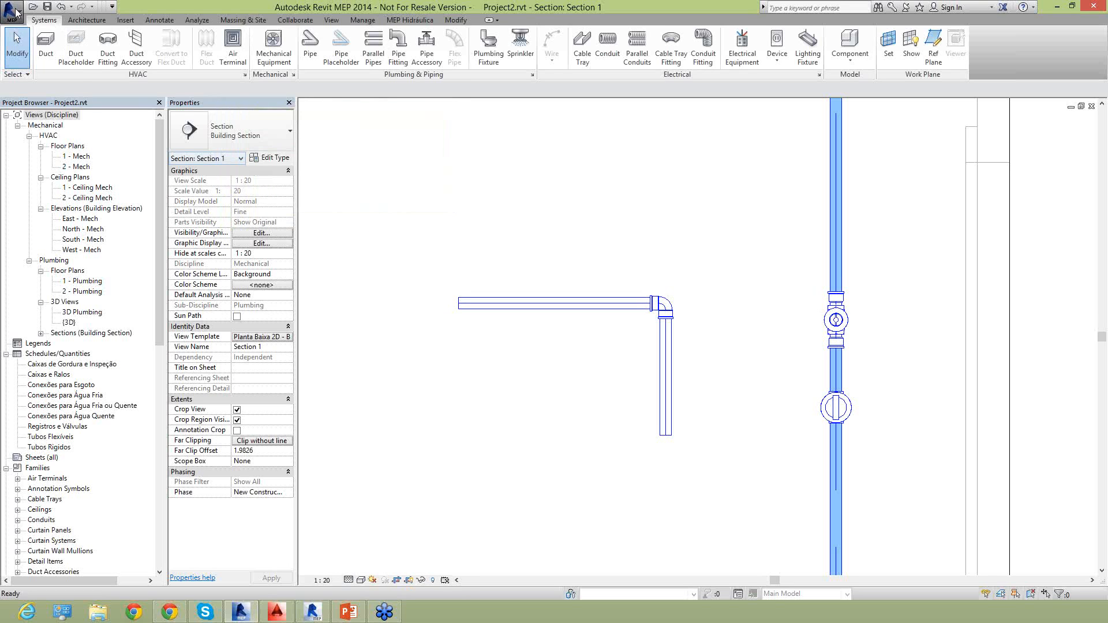
left_click(27, 62)
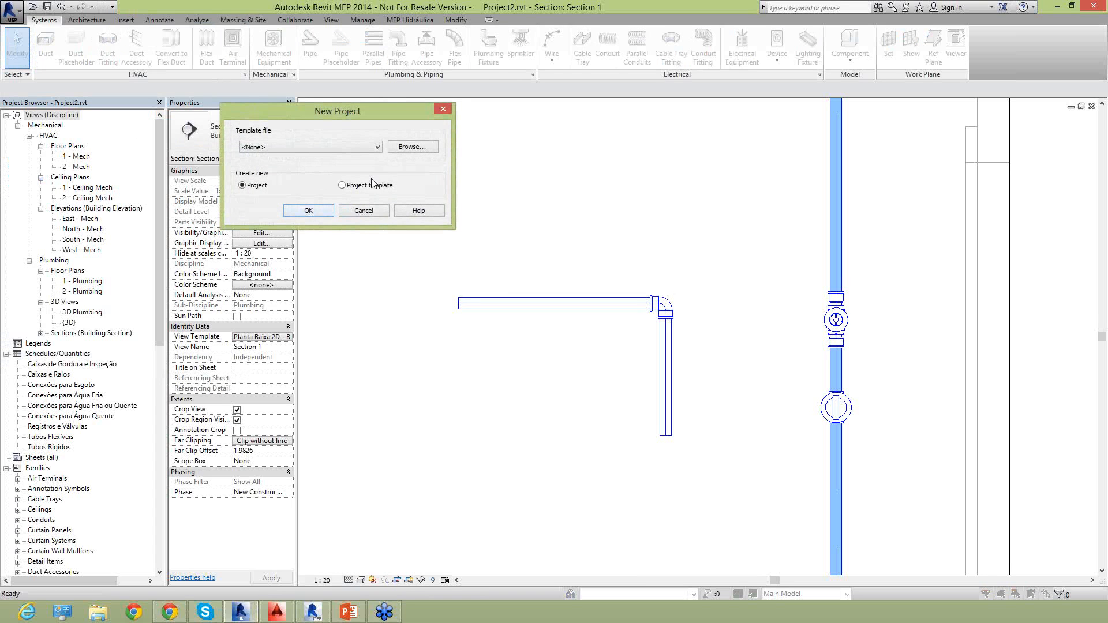
left_click(319, 211)
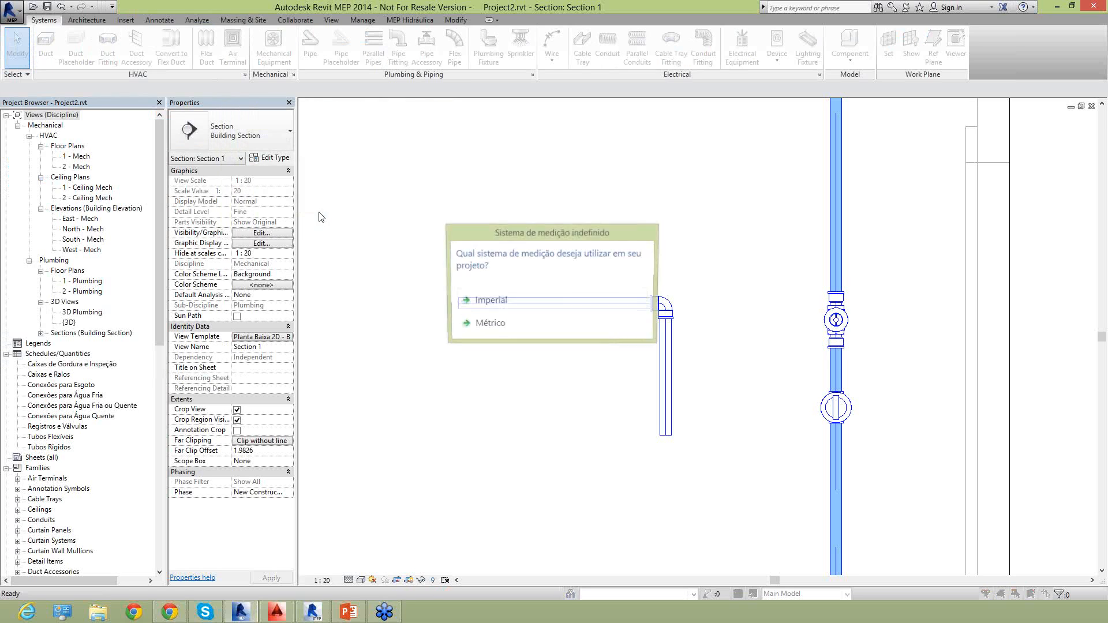
left_click(501, 328)
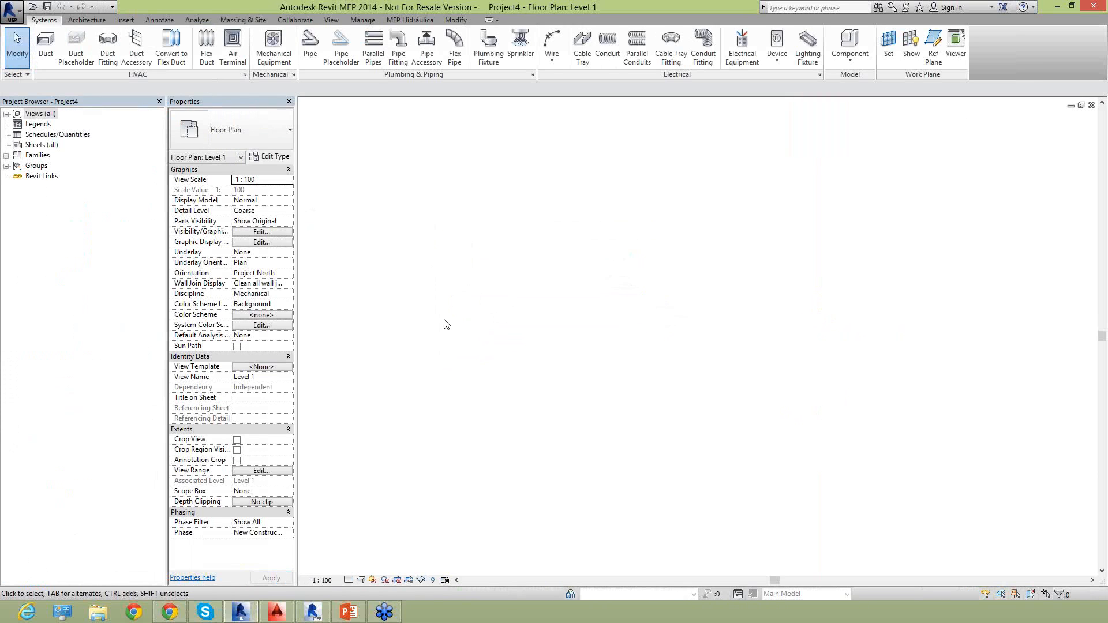
Check the available pipe types and draw a horizontal 25 mm pipe of the Default type in the Level 1 floor plan.
left_click(311, 61)
left_click(232, 131)
mouse_move(223, 175)
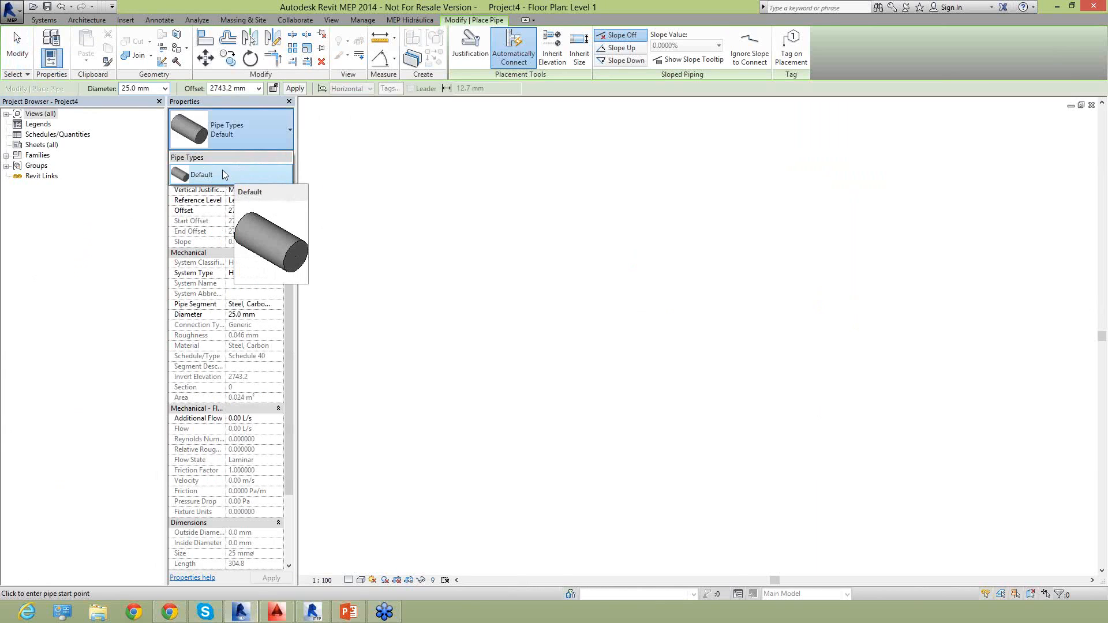
left_click(239, 134)
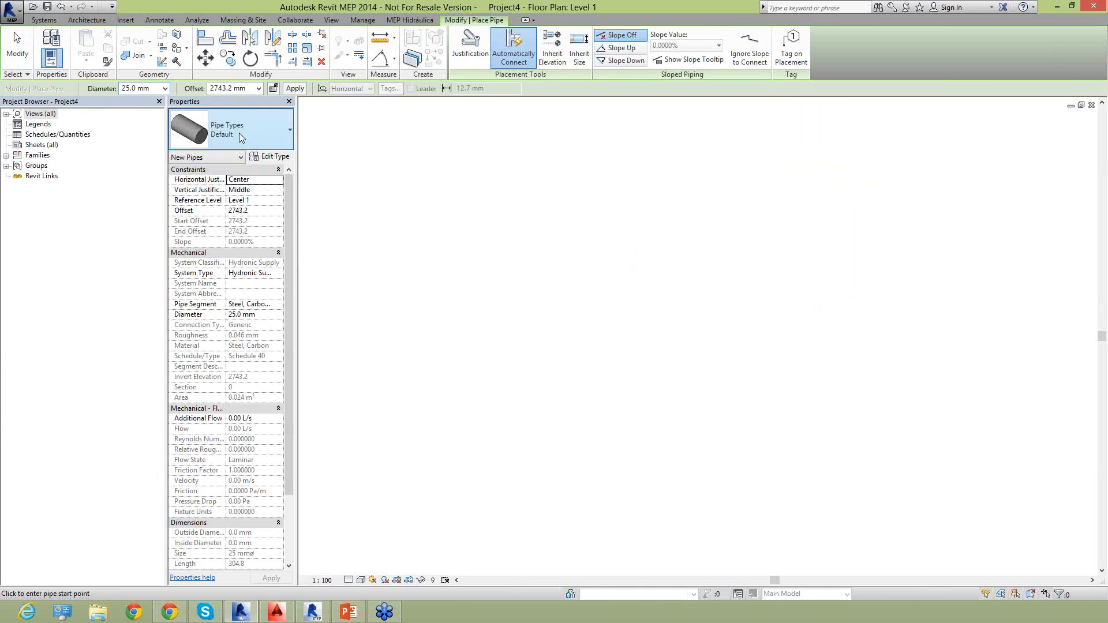
left_click(560, 285)
scroll(605, 288, "up", 2)
left_click(600, 281)
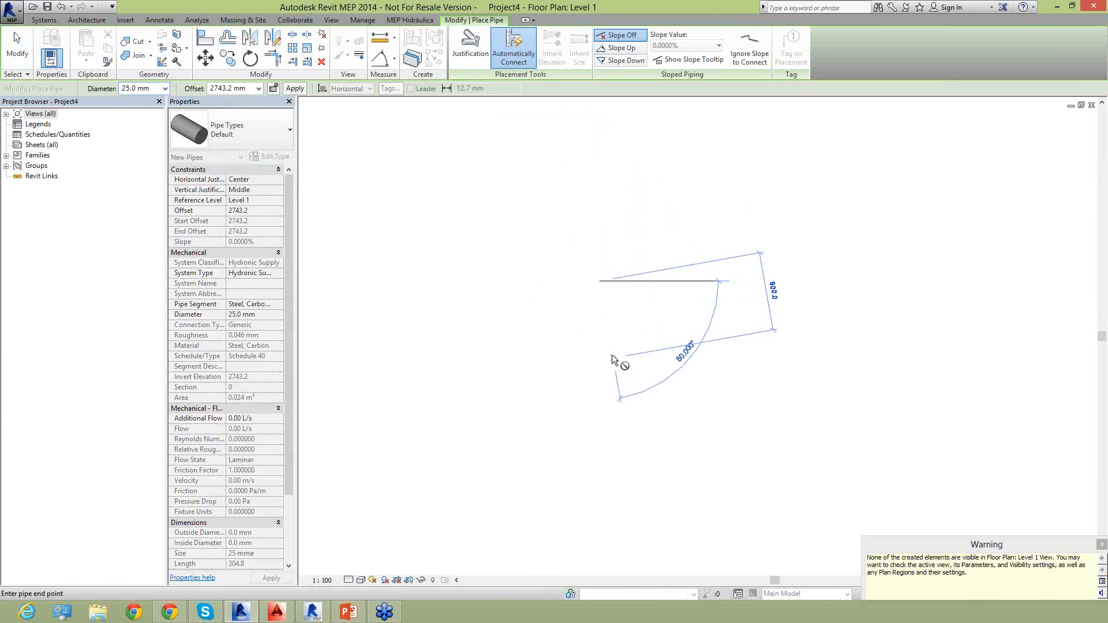
key("Escape")
key("Escape")
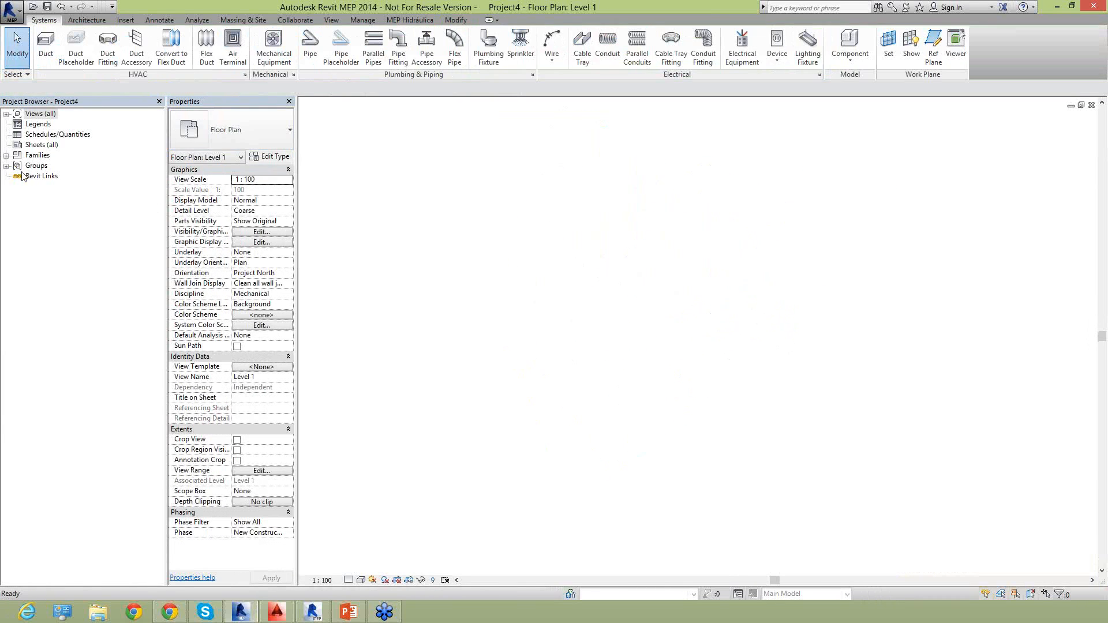
Expand the project's floor and ceiling plans, and set the Level 1 floor plan to Plumbing discipline and Fine detail level.
left_click(6, 114)
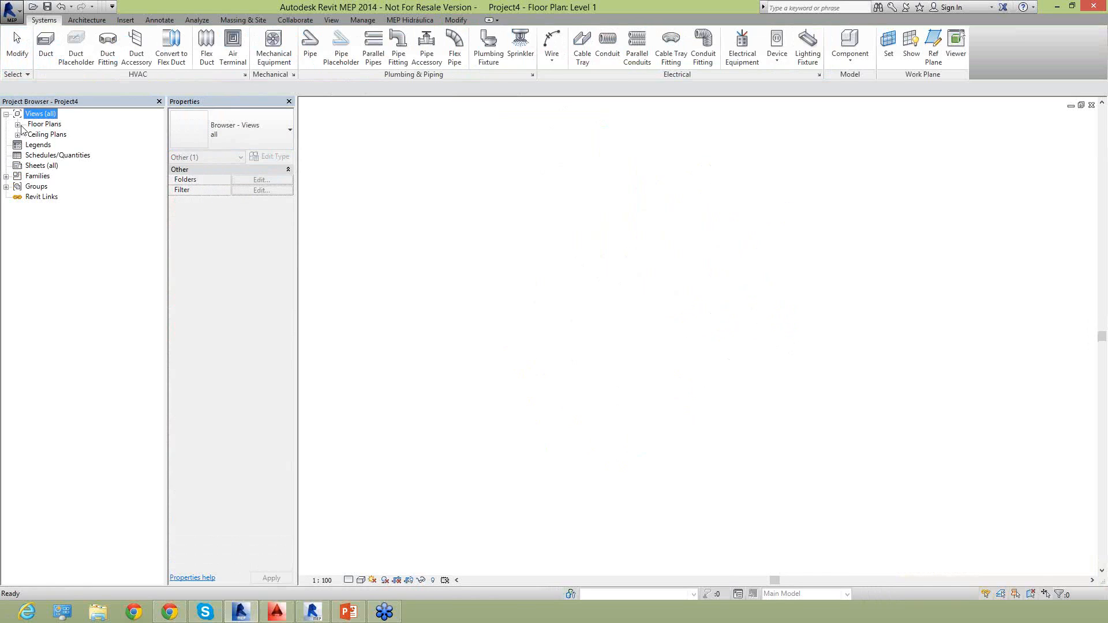
left_click(18, 135)
left_click(18, 125)
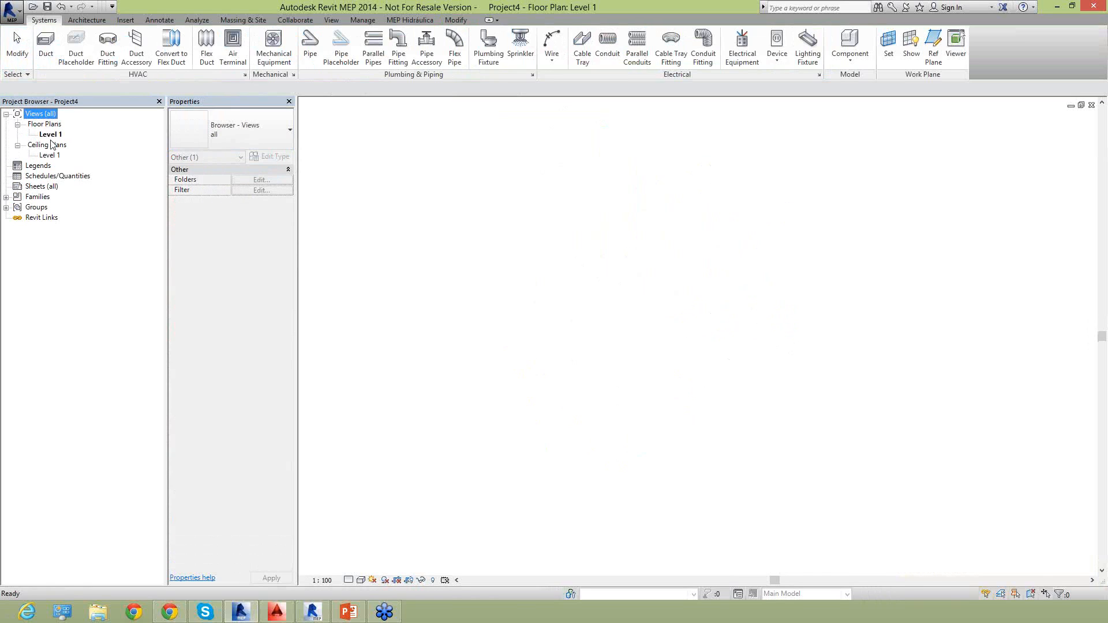
left_click(315, 213)
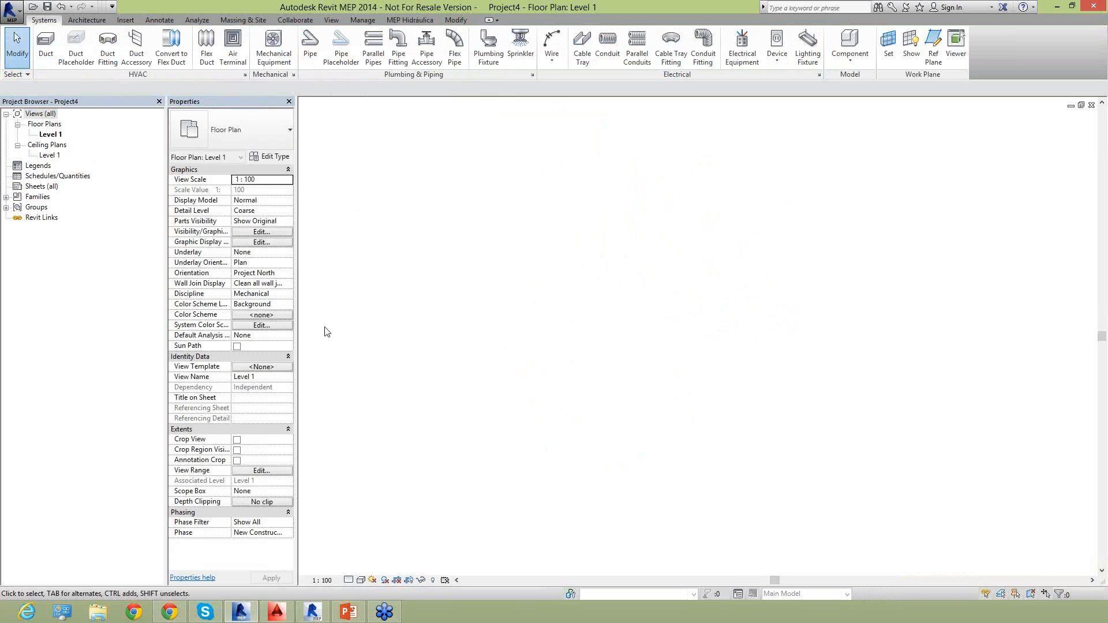
left_click(287, 296)
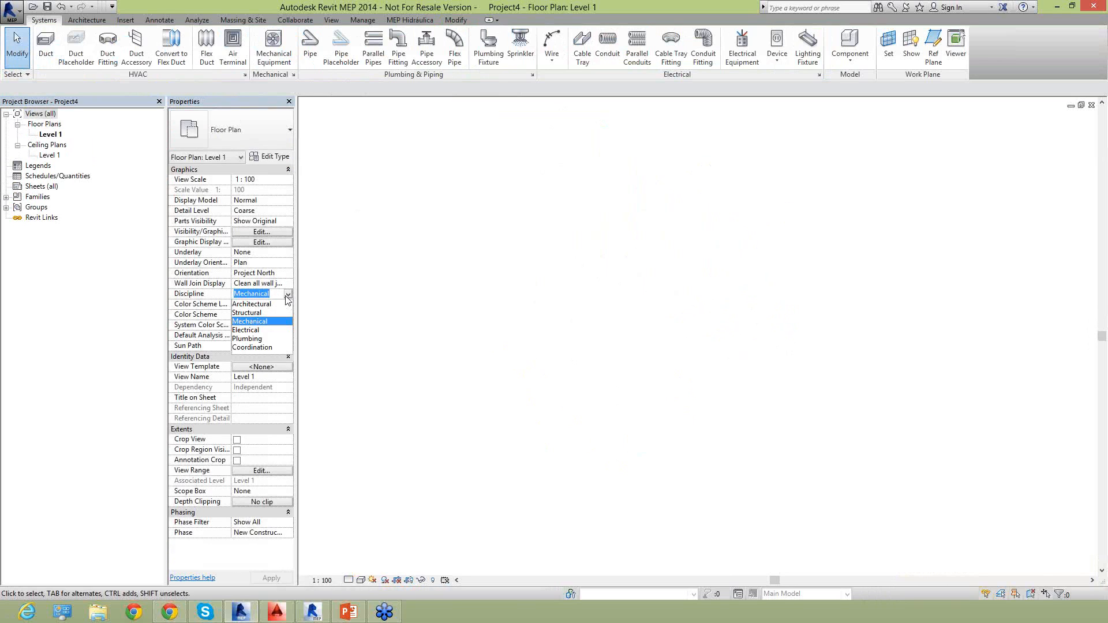
left_click(261, 339)
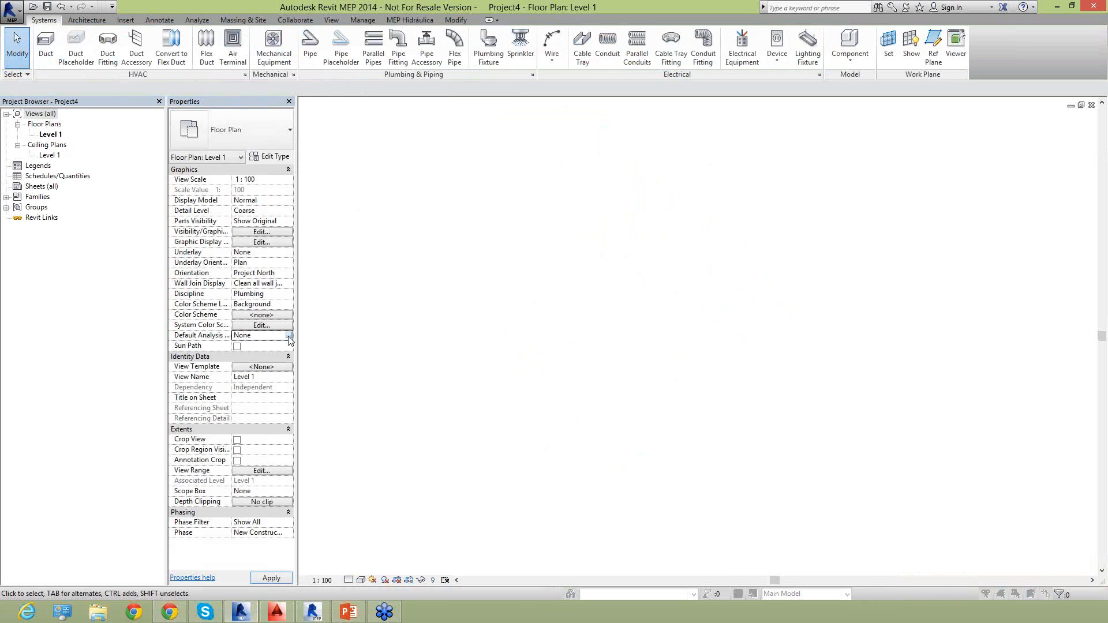
left_click(289, 336)
left_click(521, 453)
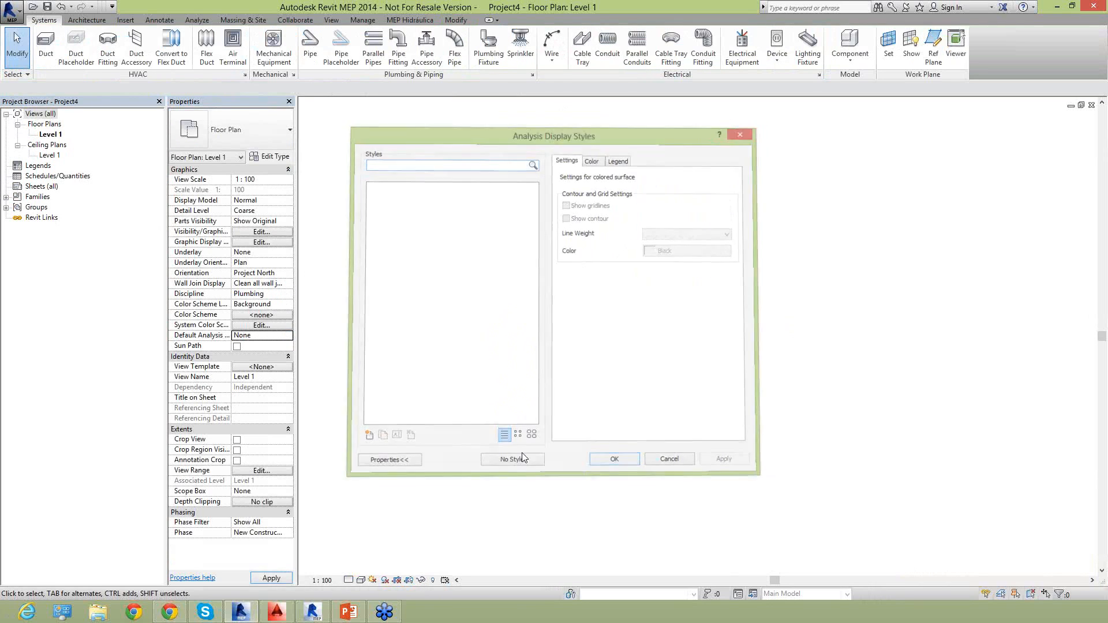
left_click(348, 580)
left_click(364, 569)
Draw a second horizontal 25 mm pipe of the Default type in the Level 1 floor plan.
left_click(311, 46)
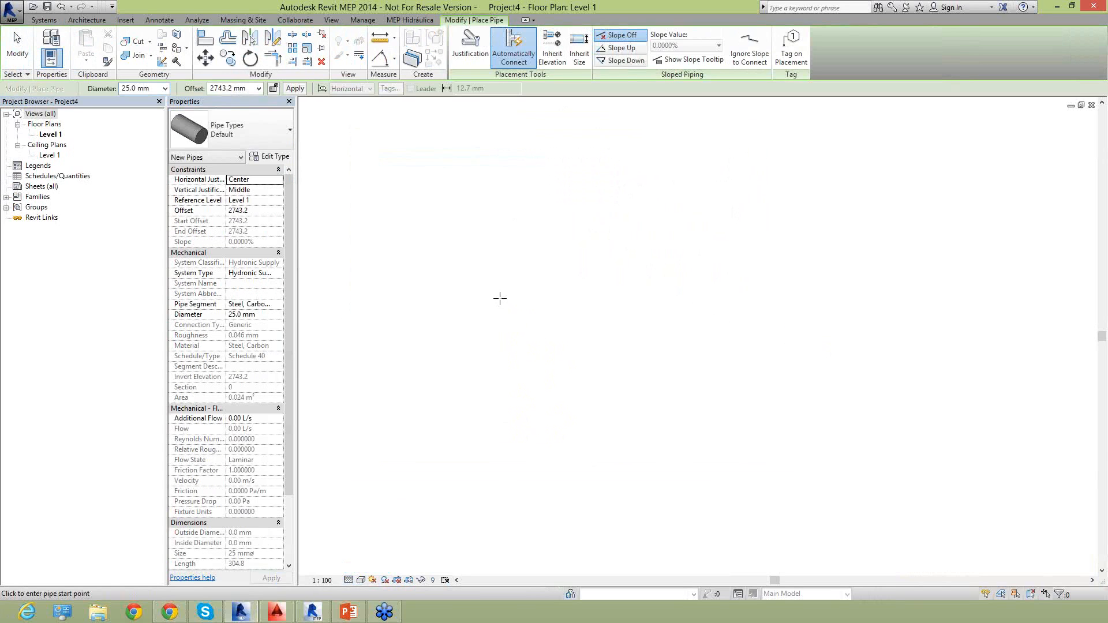
left_click(500, 298)
left_click(604, 299)
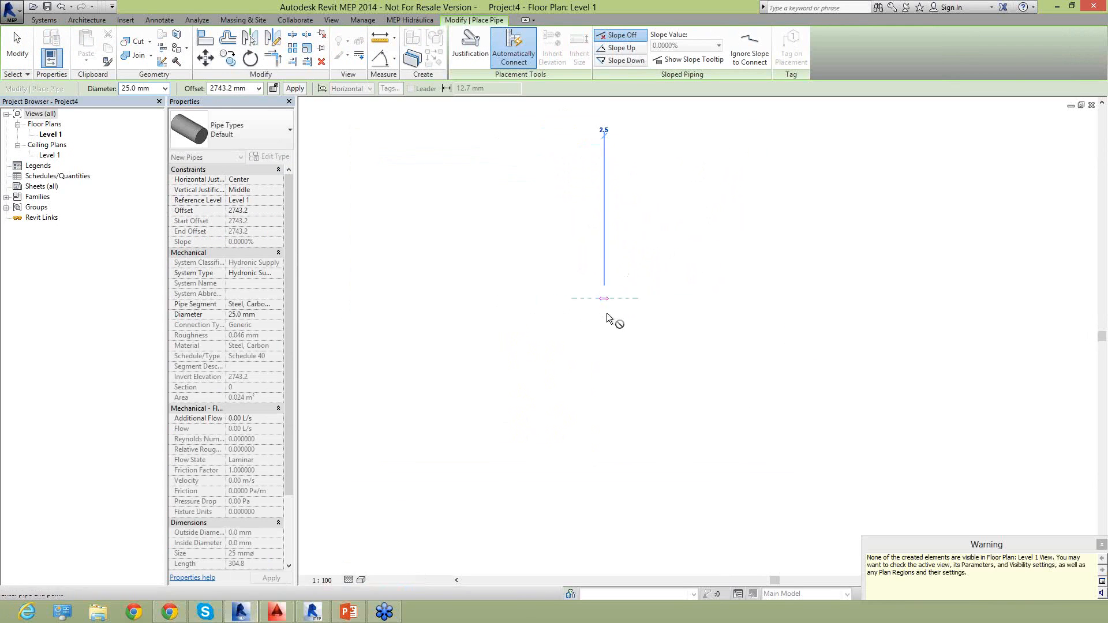
key("Escape")
key("Escape")
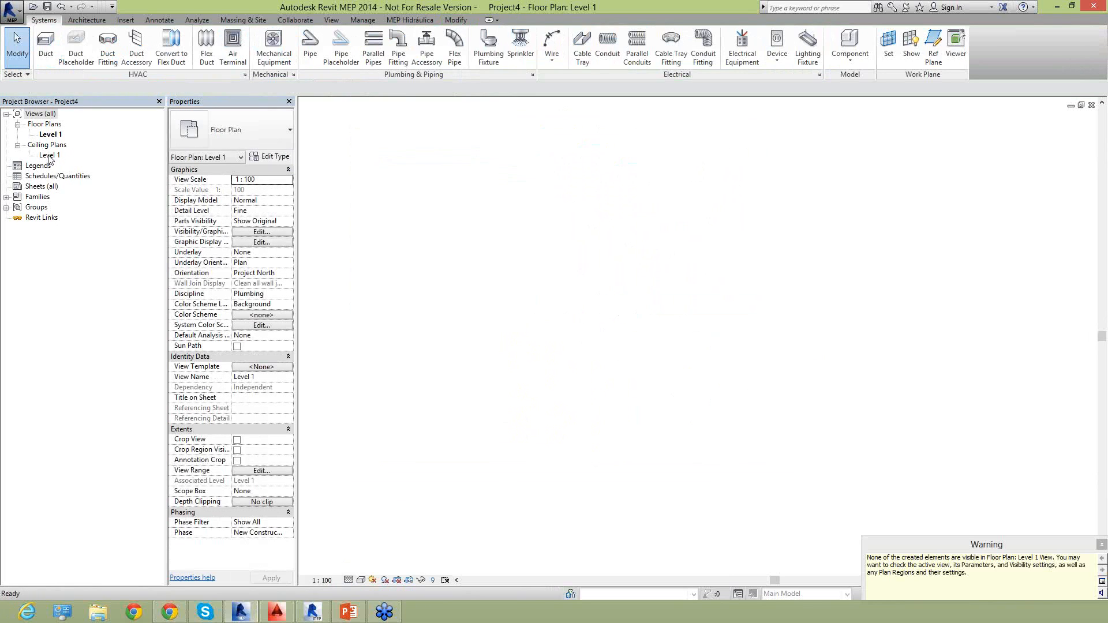
Create a default 3D view, set its detail level to Fine and orient it to the top.
left_click(50, 157)
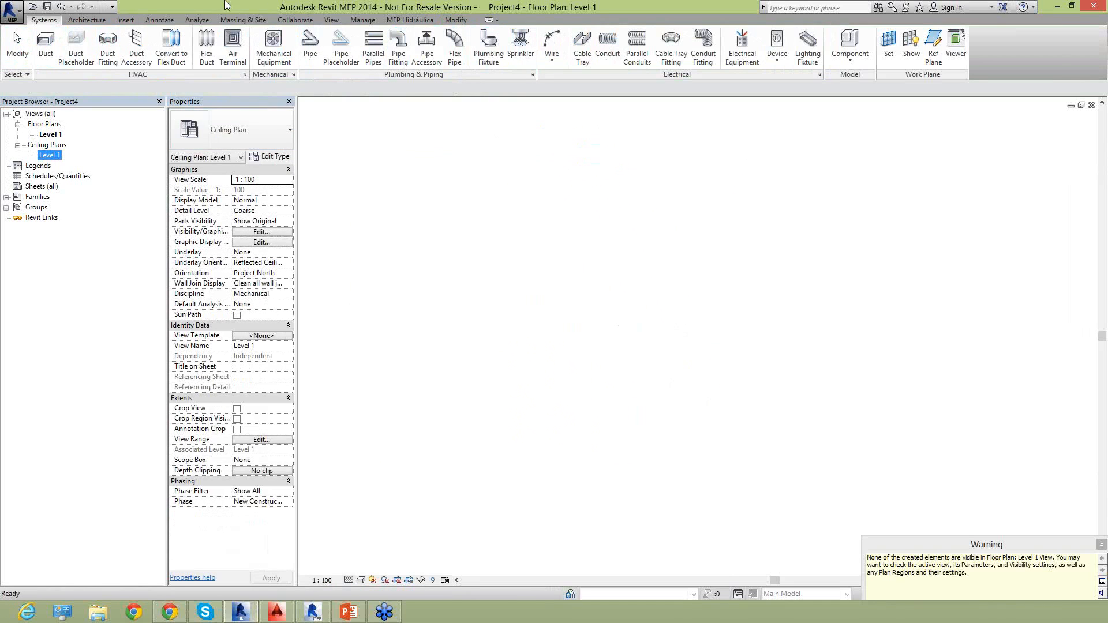
left_click(331, 19)
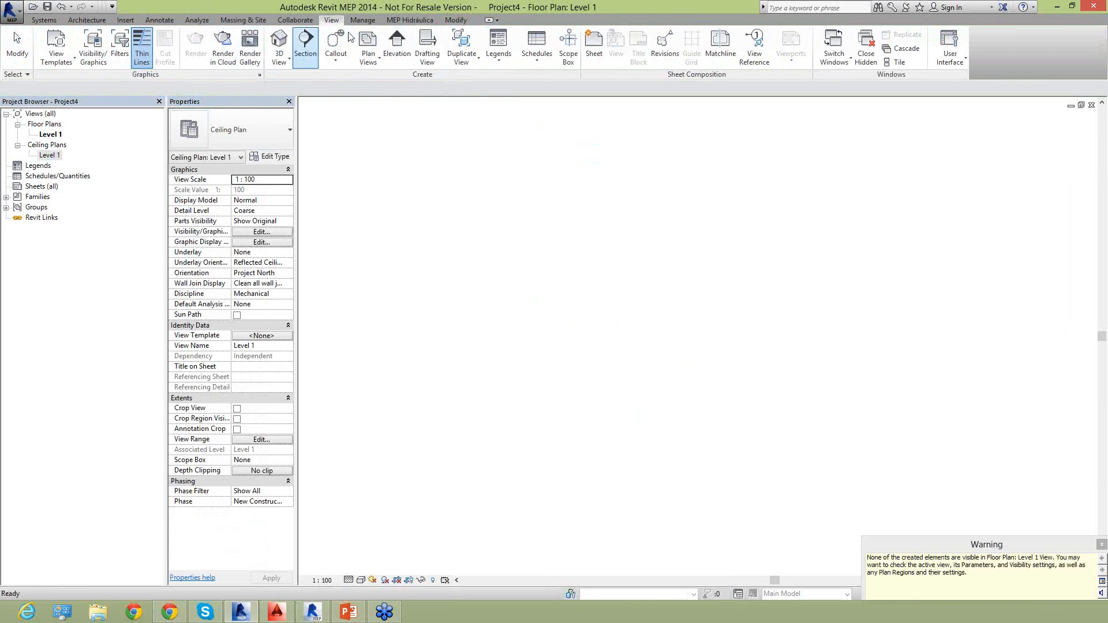
left_click(279, 40)
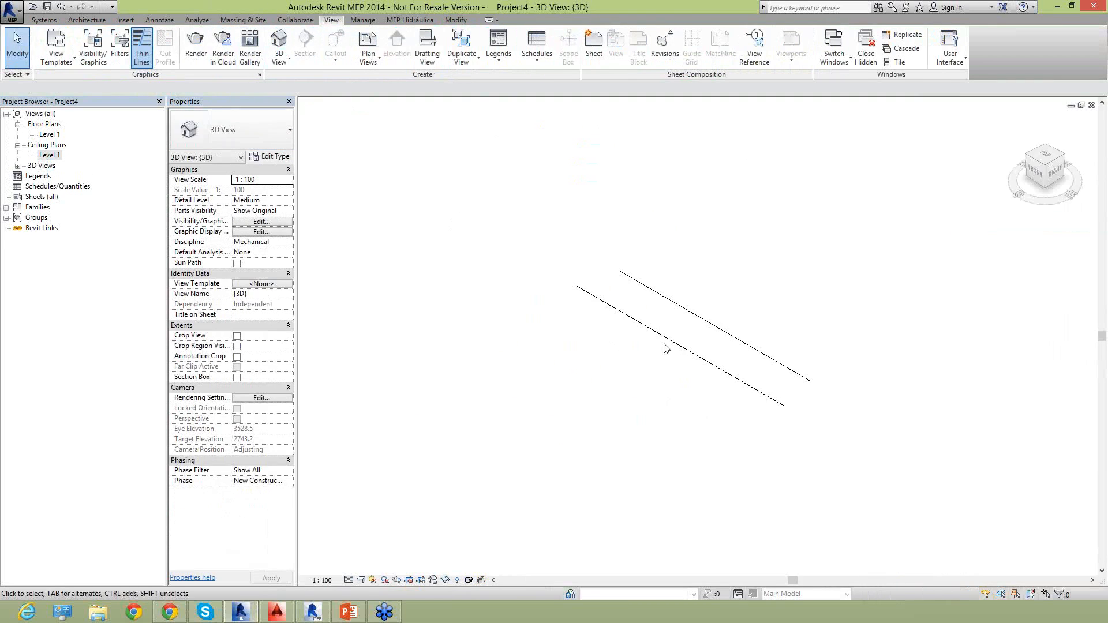
left_click(348, 580)
left_click(358, 566)
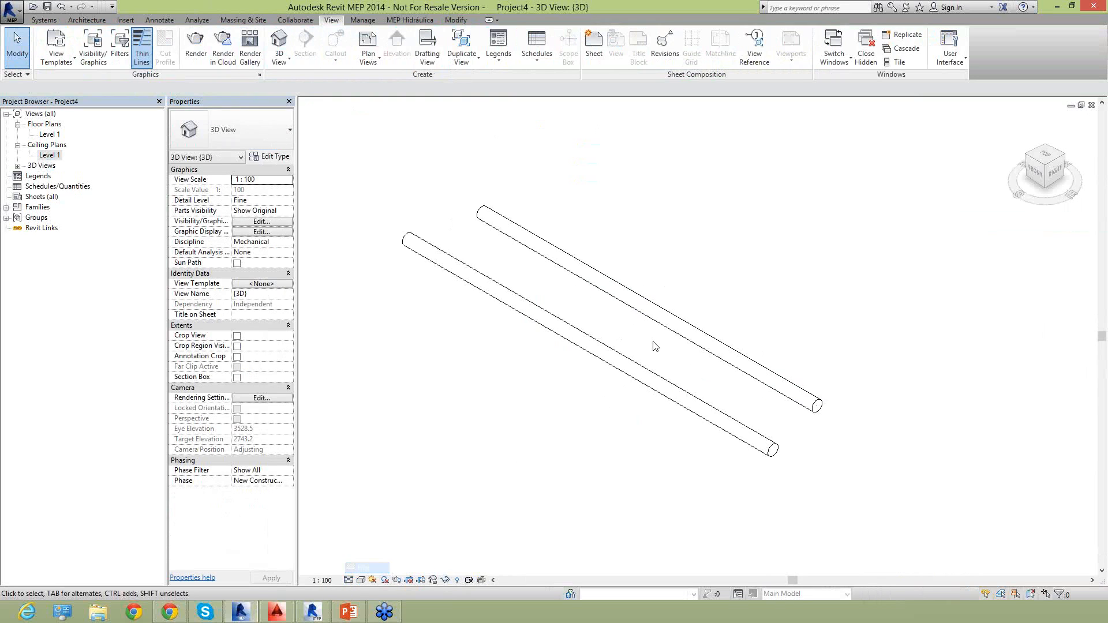
left_click(1050, 156)
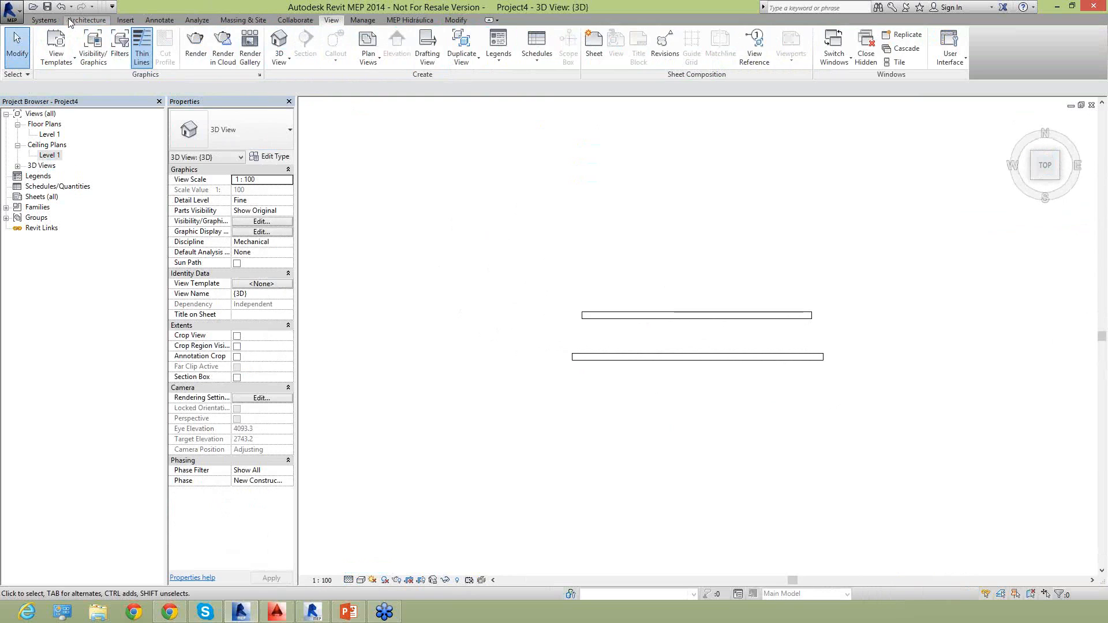
Draw a horizontal 25 mm Default pipe above the two existing pipes in the 3D view, as the first leg of an L-shaped run.
left_click(44, 20)
left_click(312, 46)
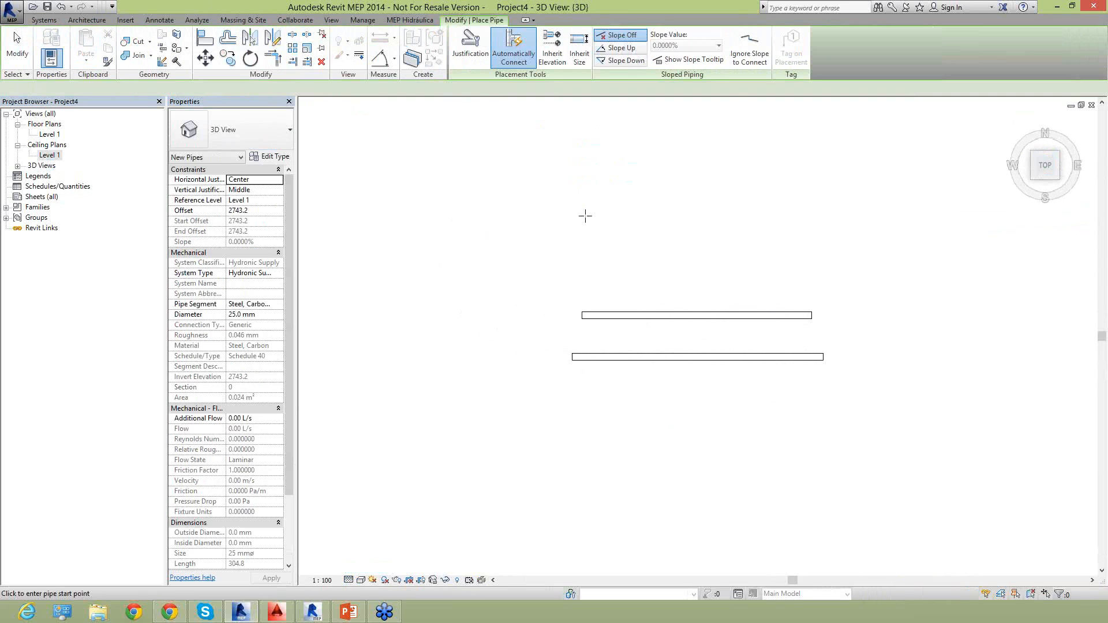
left_click(584, 216)
left_click(720, 216)
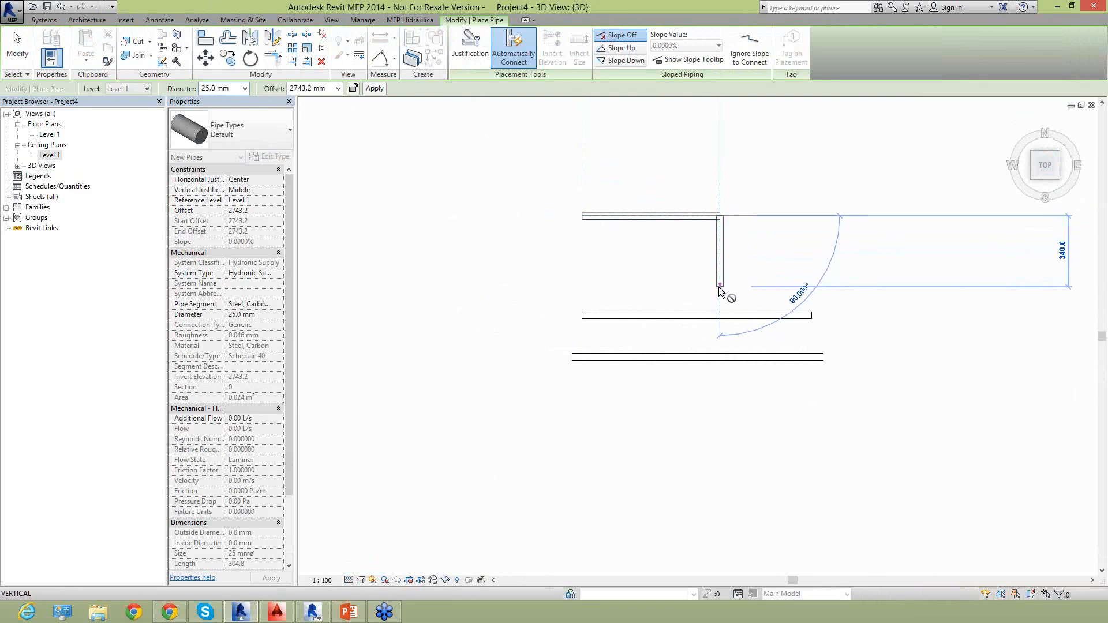
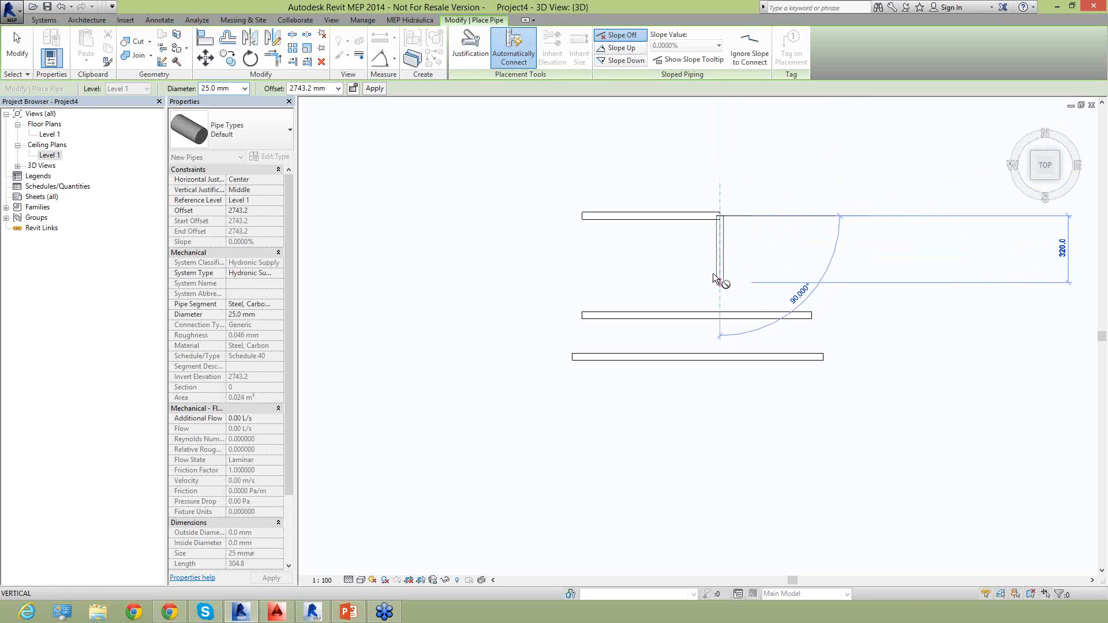
Cancel the second leg of the pipe, then close Project4's views and return to Project2.rvt.
key("Escape")
key("Escape")
key("Escape")
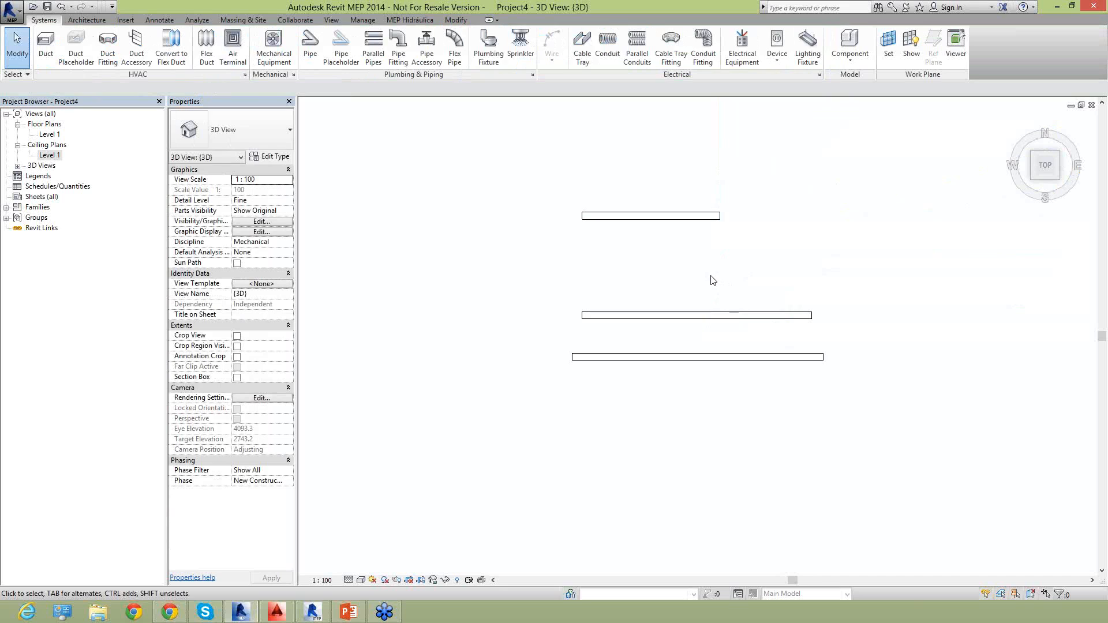
left_click(1093, 106)
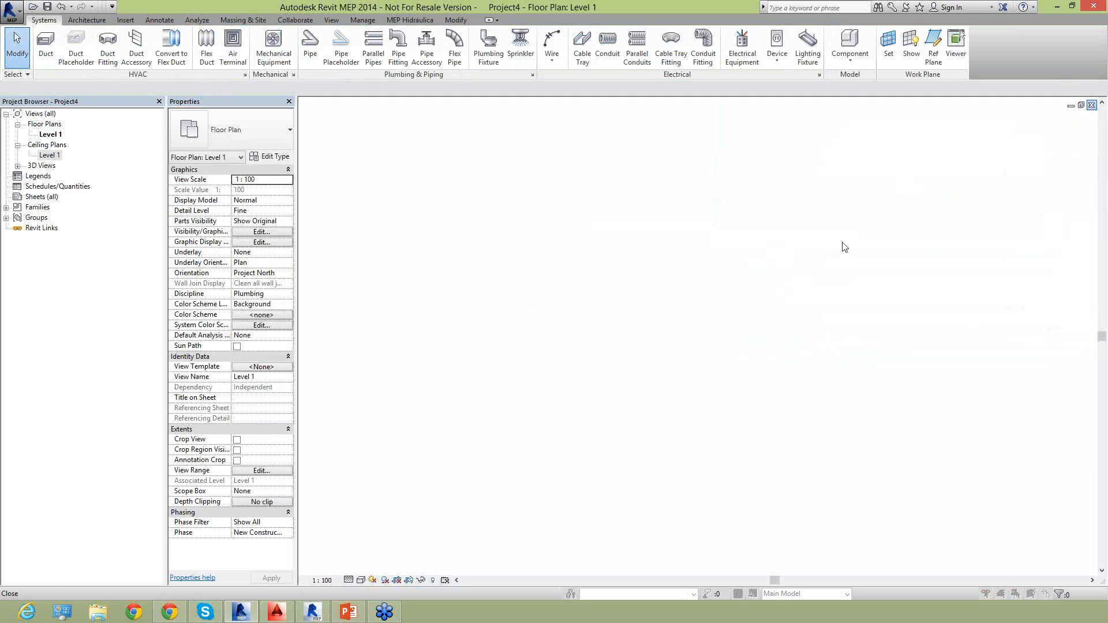
left_click(1092, 105)
left_click(594, 310)
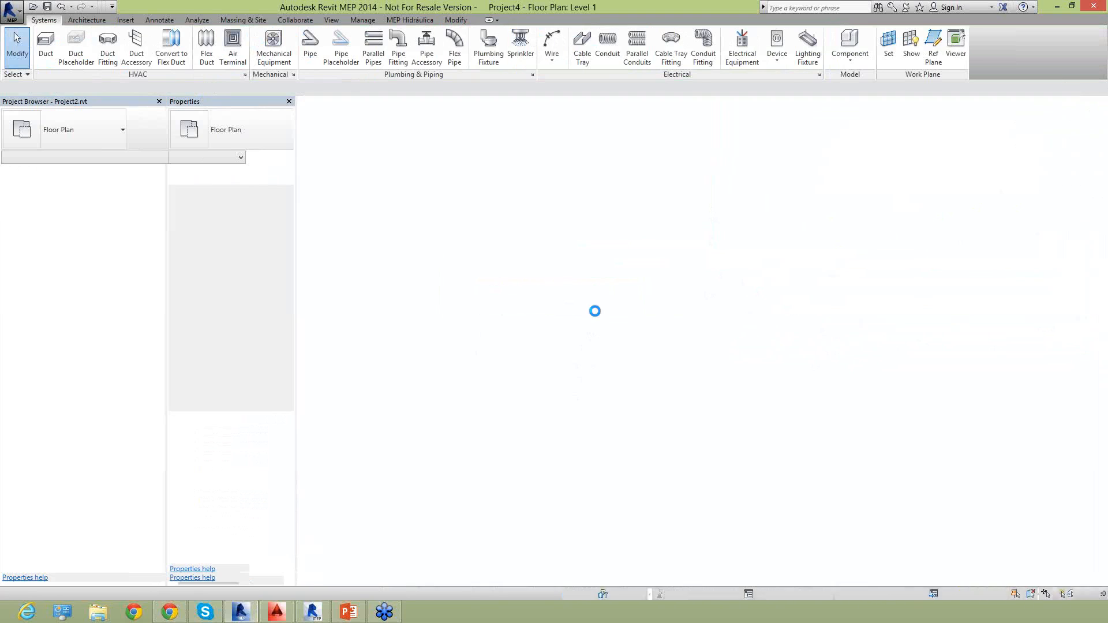
scroll(580, 339, "down", 3)
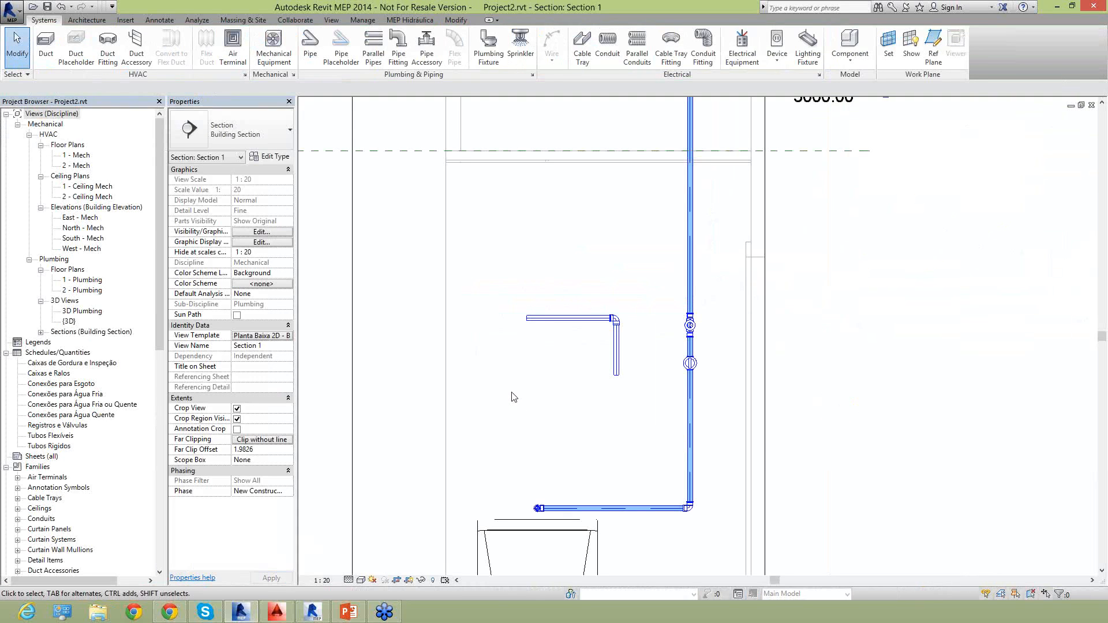
left_click_drag(603, 297, 544, 387)
key("Delete")
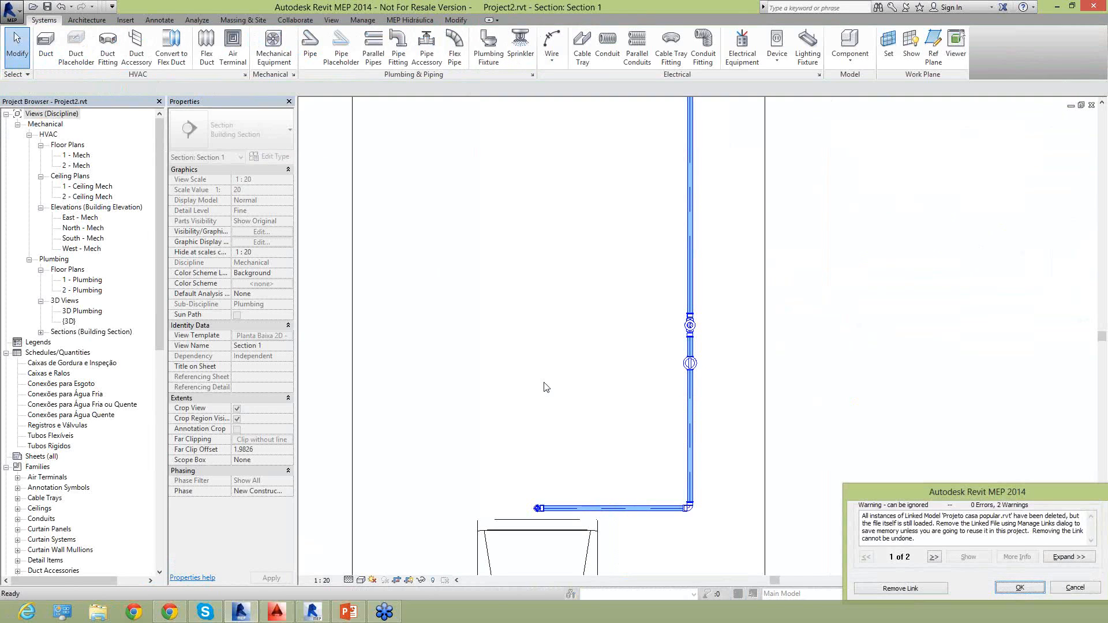
left_click(1076, 589)
Delete the loose L-shaped sample run in Section 1, including its horizontal pipe, elbow and vertical pipe.
left_click(599, 319)
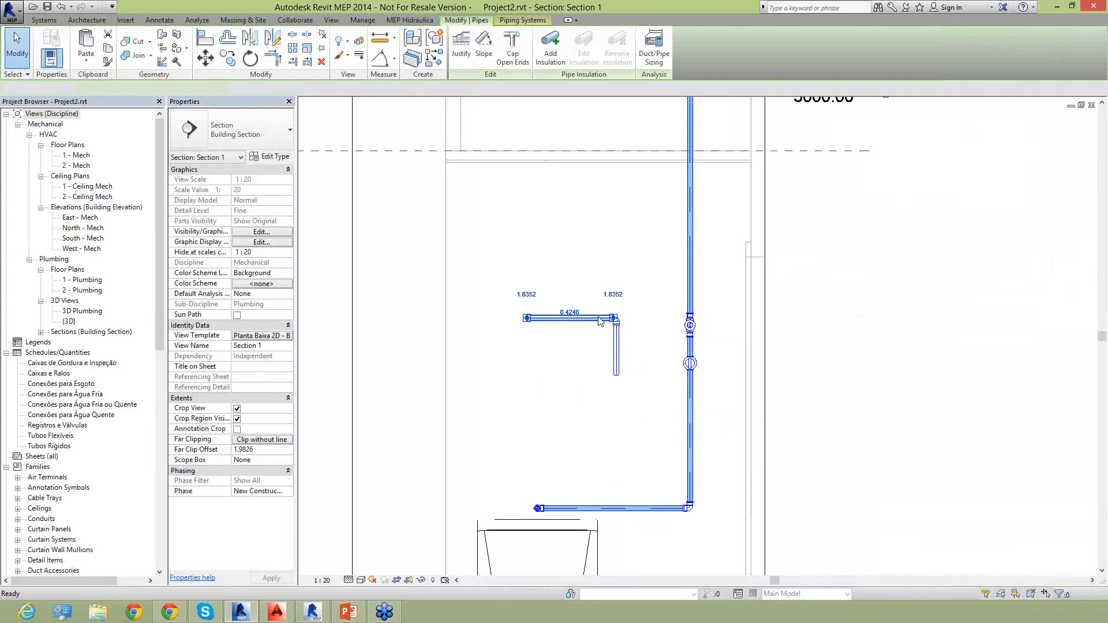
key("Delete")
key("Delete")
left_click(619, 347)
key("Delete")
Select the upper vertical cold-water pipe in Section 1, then open the 1 - Plumbing floor plan at the bathroom fixtures.
scroll(608, 254, "down", 1)
scroll(603, 292, "down", 3)
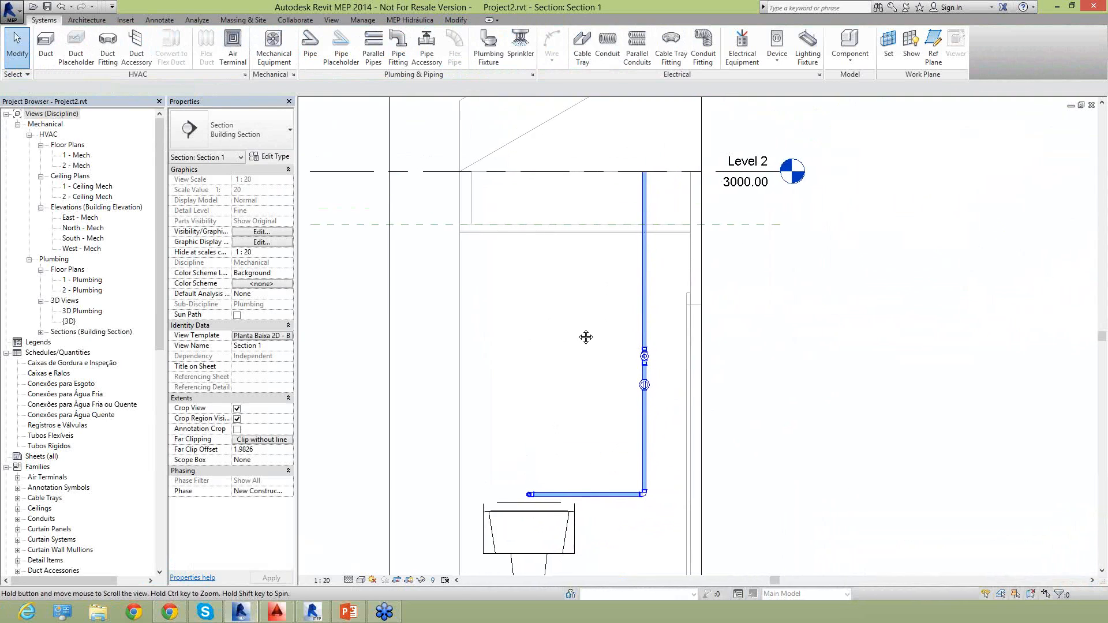
left_click(641, 305)
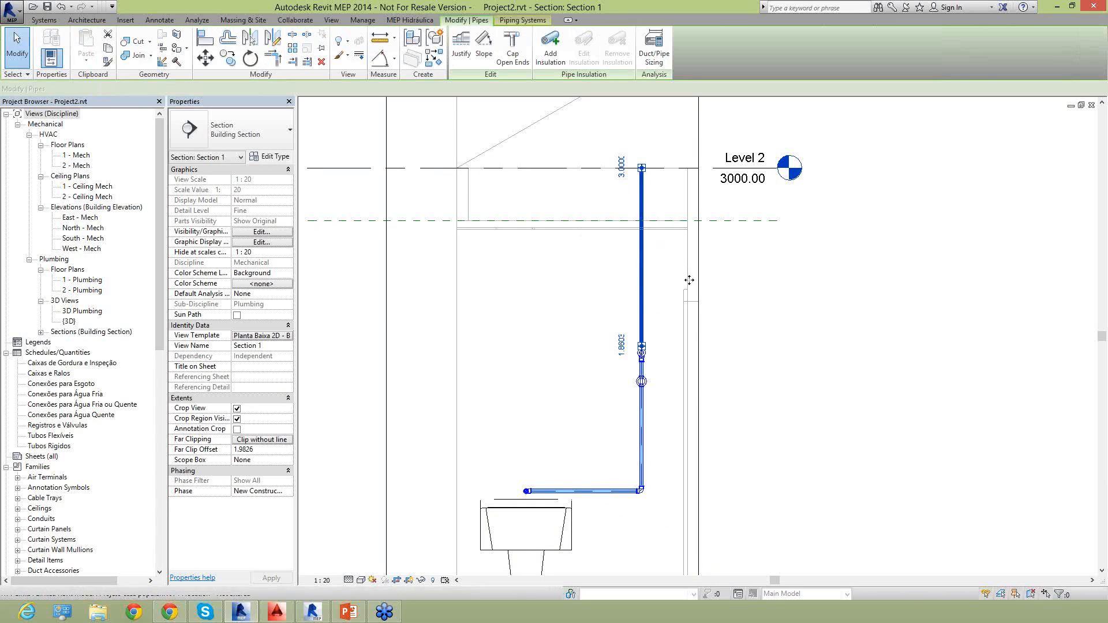
middle_click_drag(552, 413, 549, 299)
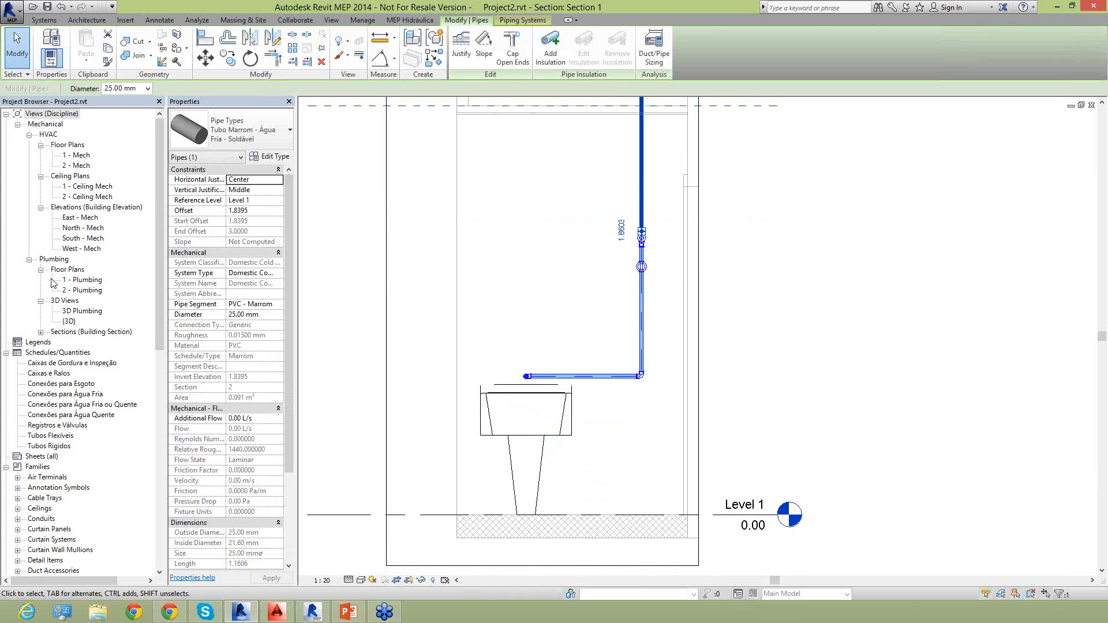
double_click(82, 281)
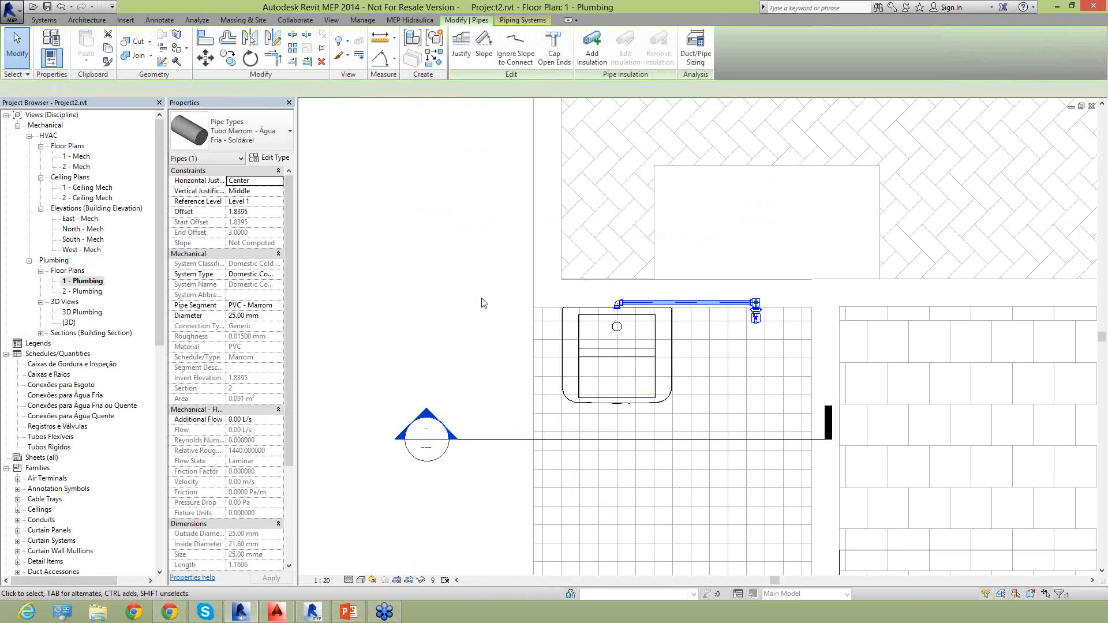
middle_click_drag(929, 418, 683, 393)
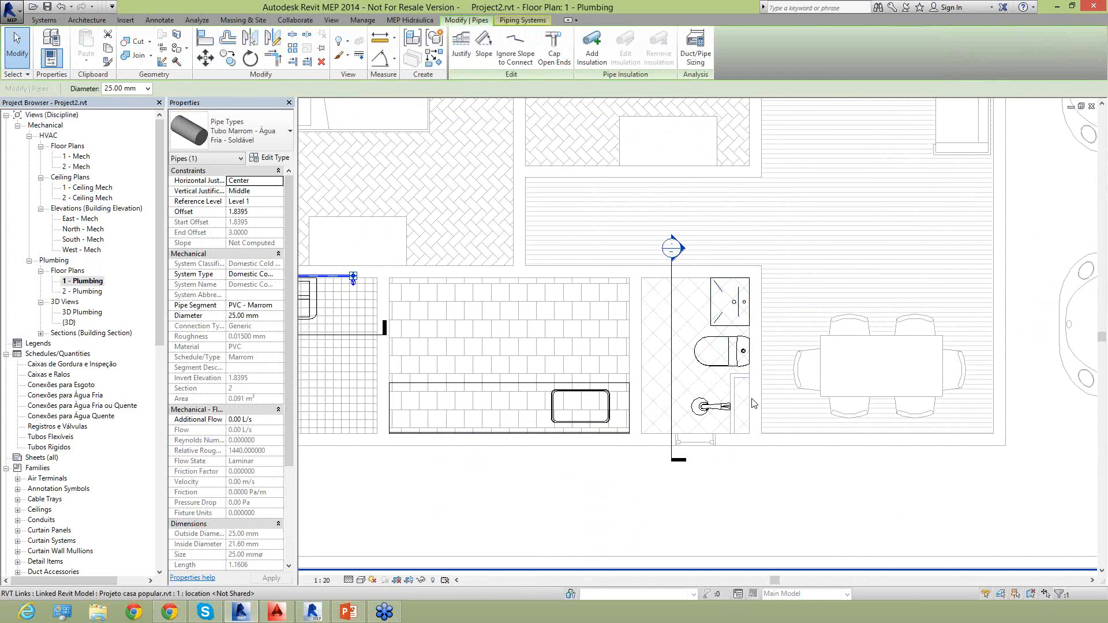
scroll(756, 358, "up", 3)
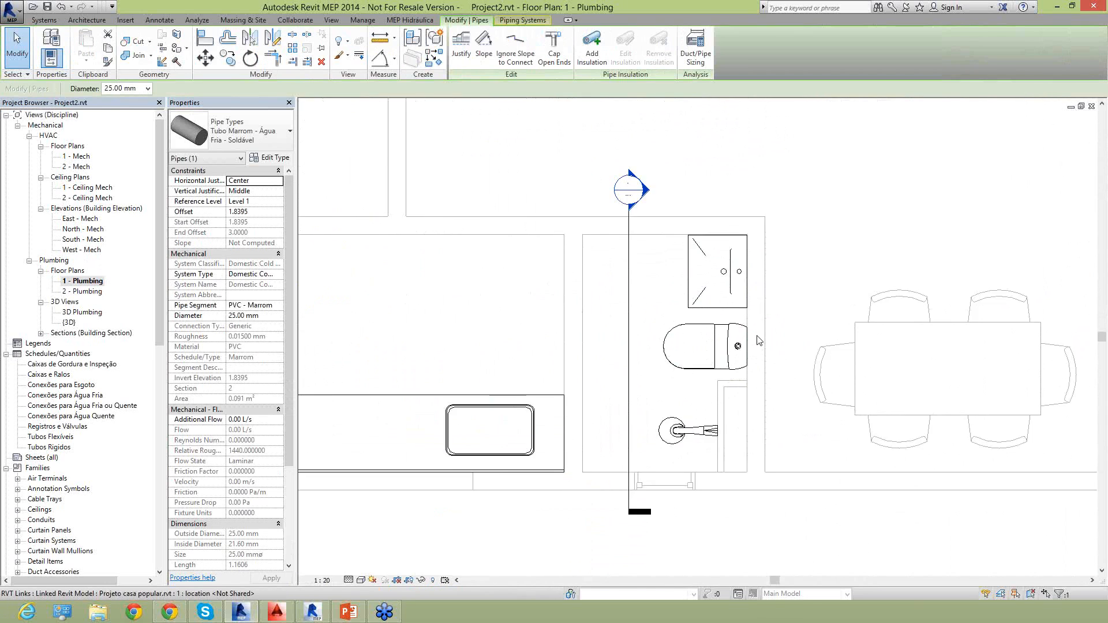
Start a pipe from the bathroom washbasin's cold-water connector, using type Tubo Marrom - Água Fria - Soldável and a 20 mm diameter.
left_click(729, 274)
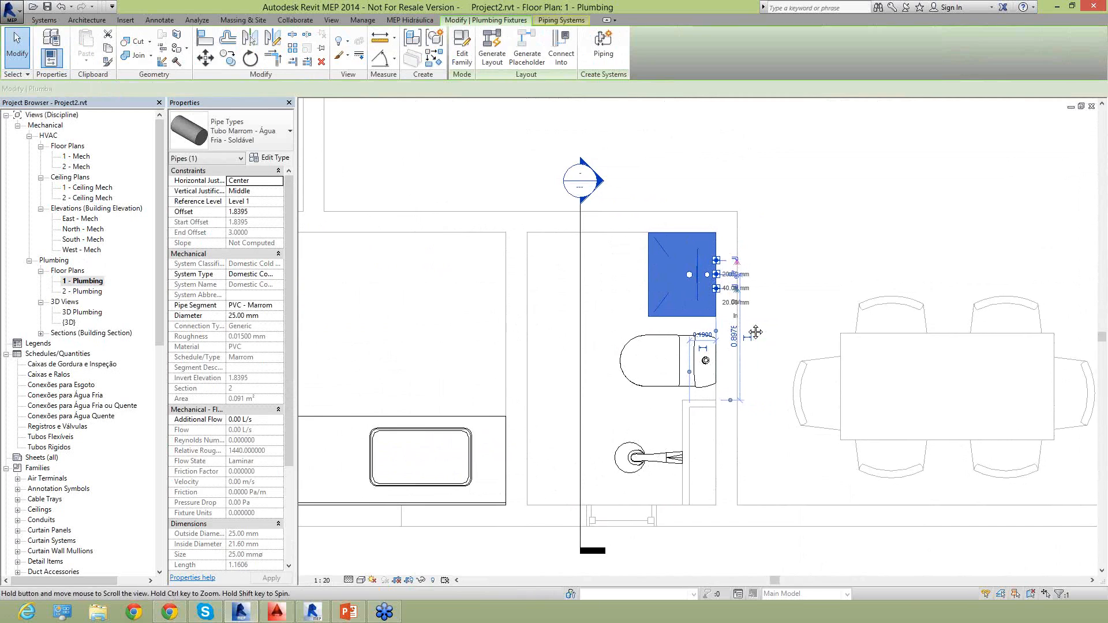
scroll(750, 298, "up", 2)
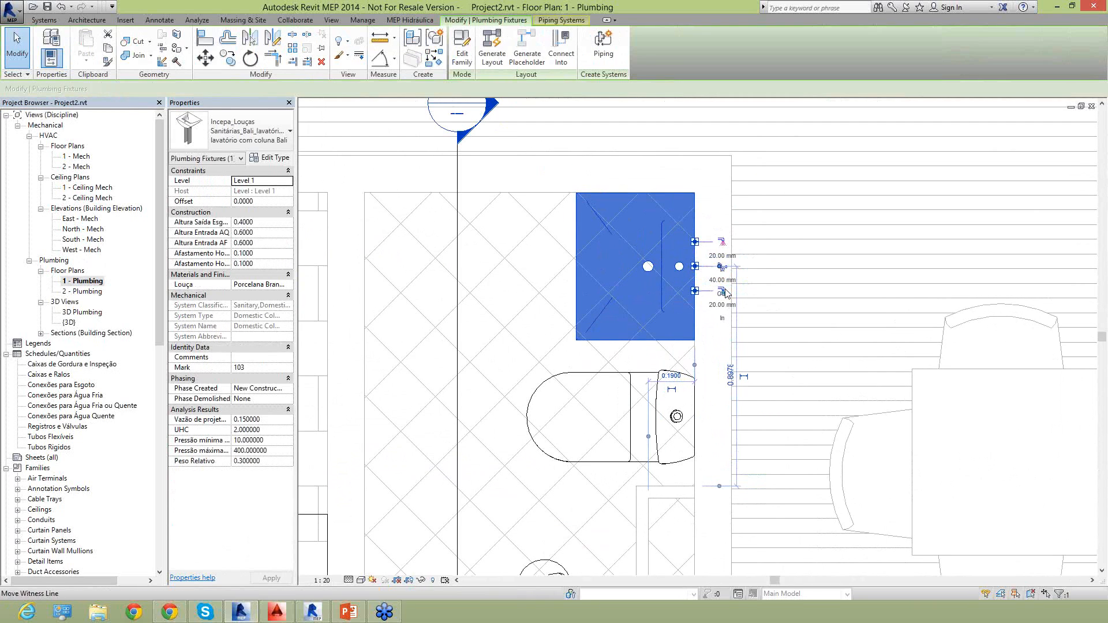
left_click(722, 293)
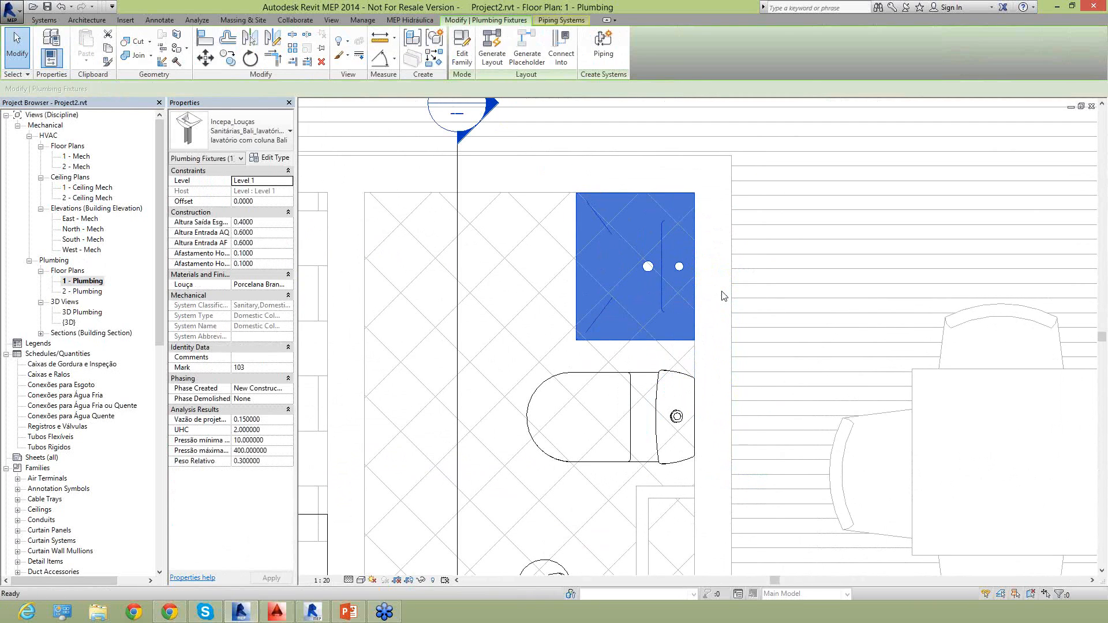
left_click(723, 293)
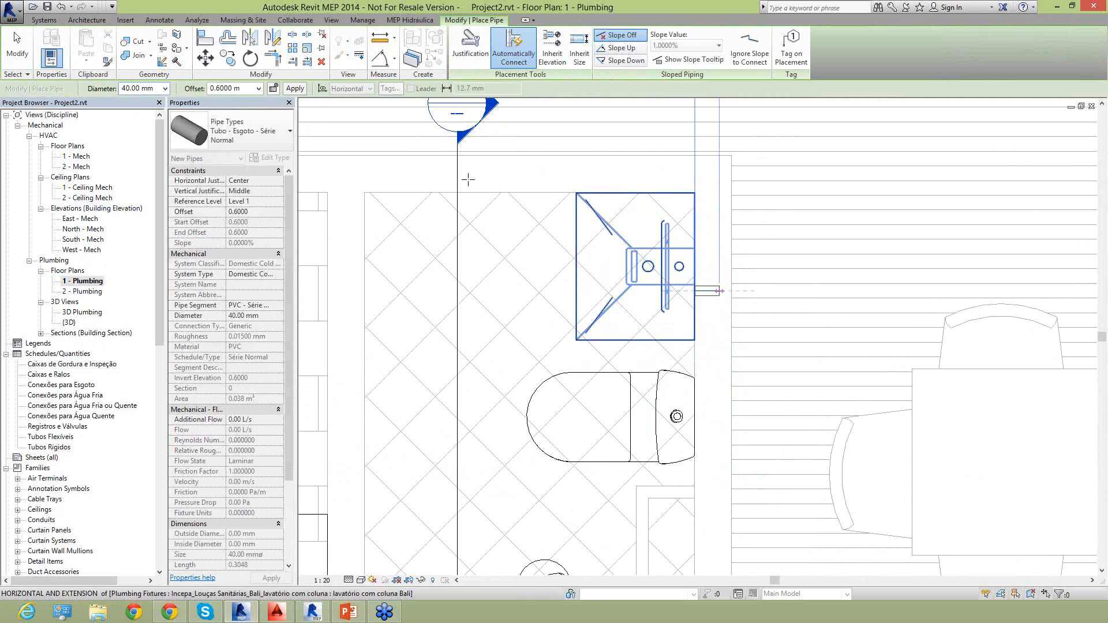
left_click(273, 139)
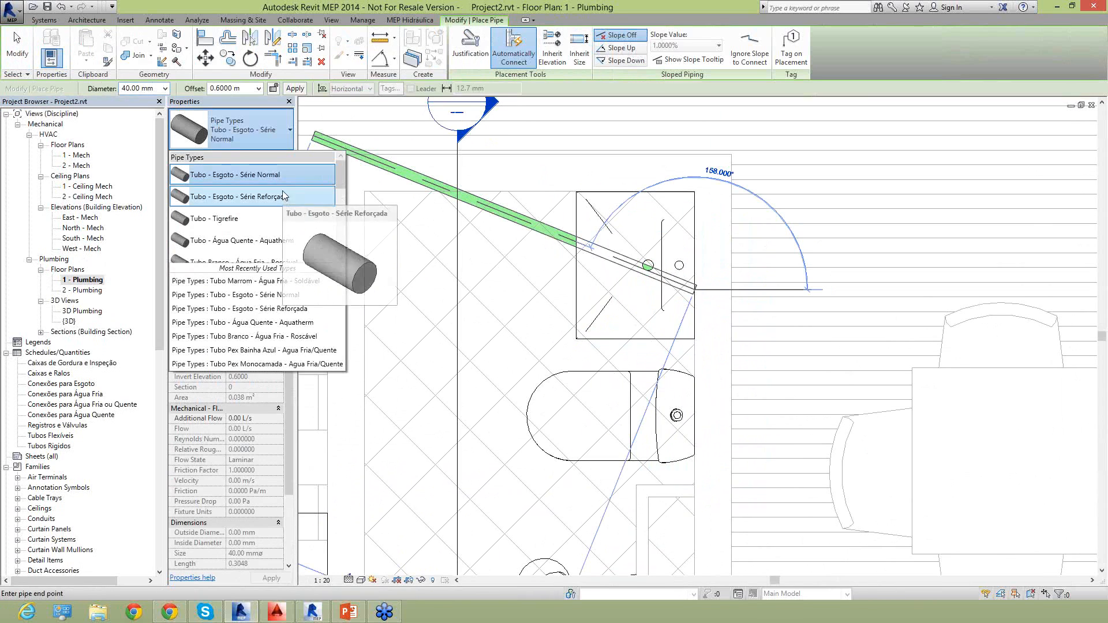
scroll(301, 232, "down", 2)
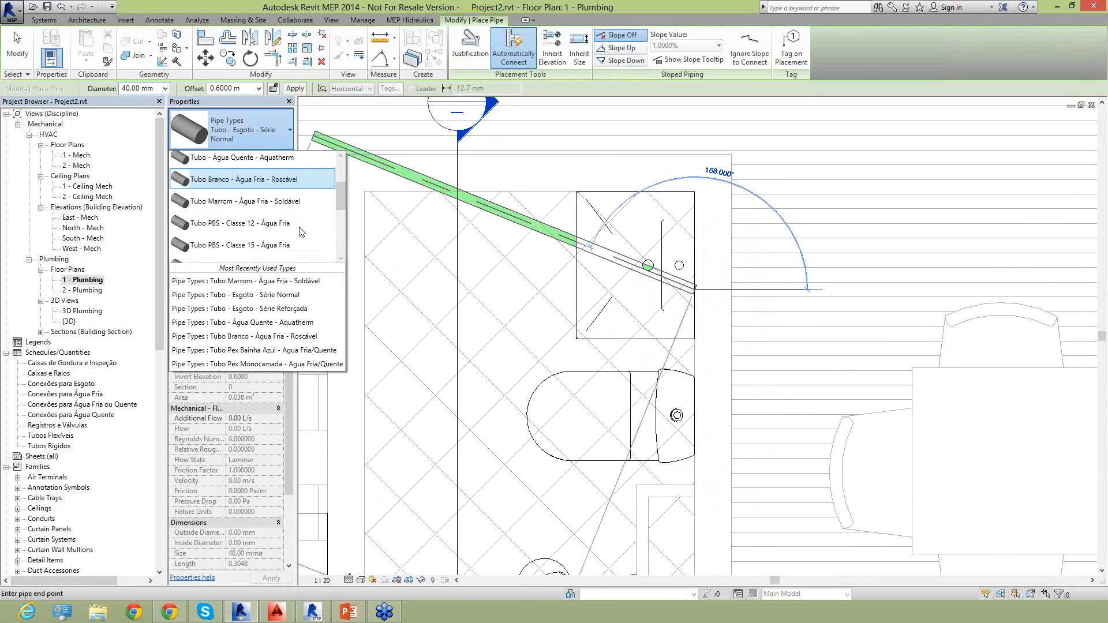
left_click(276, 207)
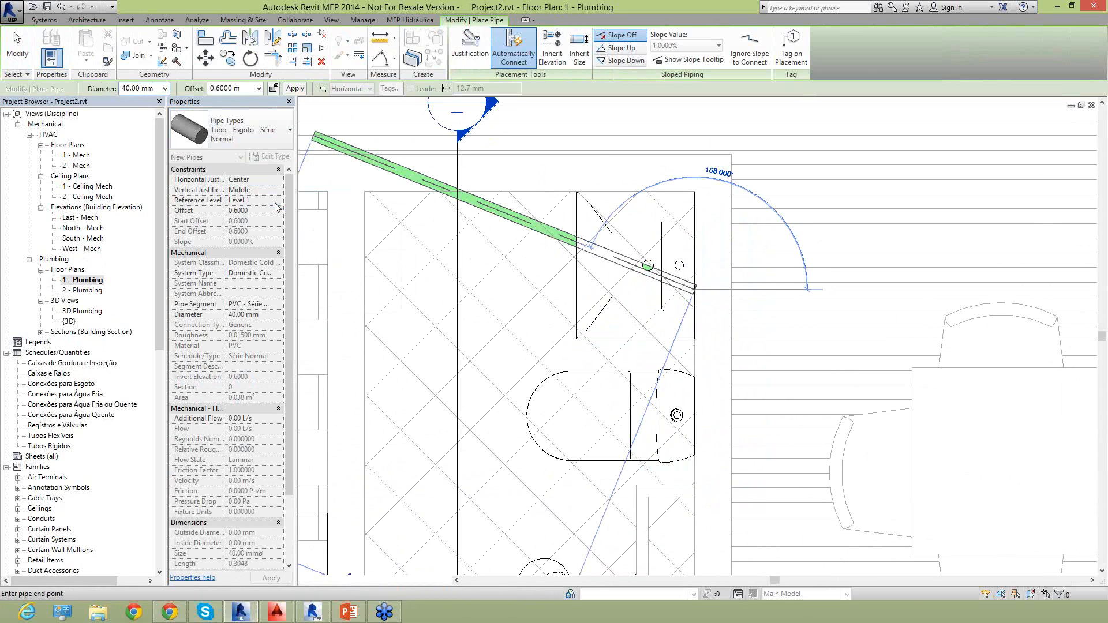
left_click(165, 88)
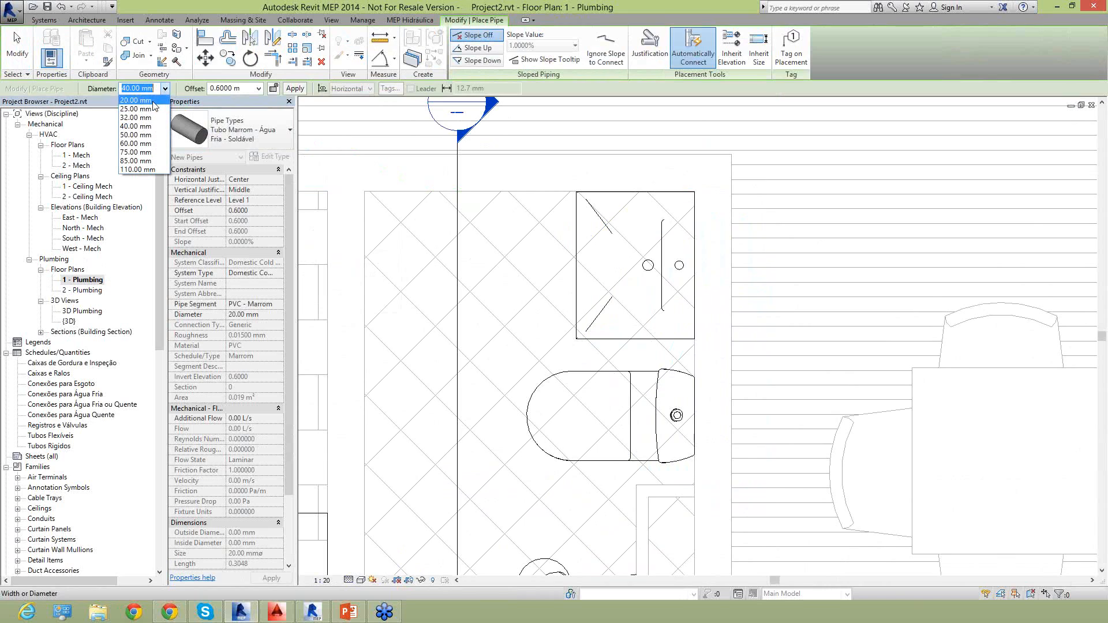
left_click(135, 100)
Draw the 20 mm run at 0.6000 m offset from the washbasin, behind the toilet, into the shaft and down level with the shower.
left_click(697, 295)
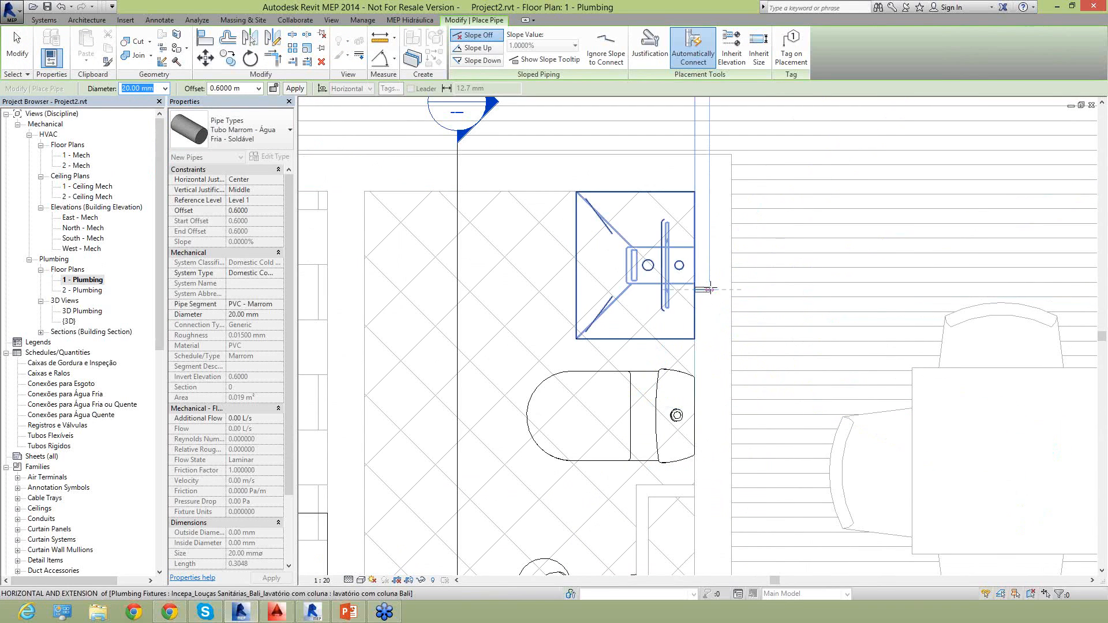
middle_click_drag(717, 458, 715, 293)
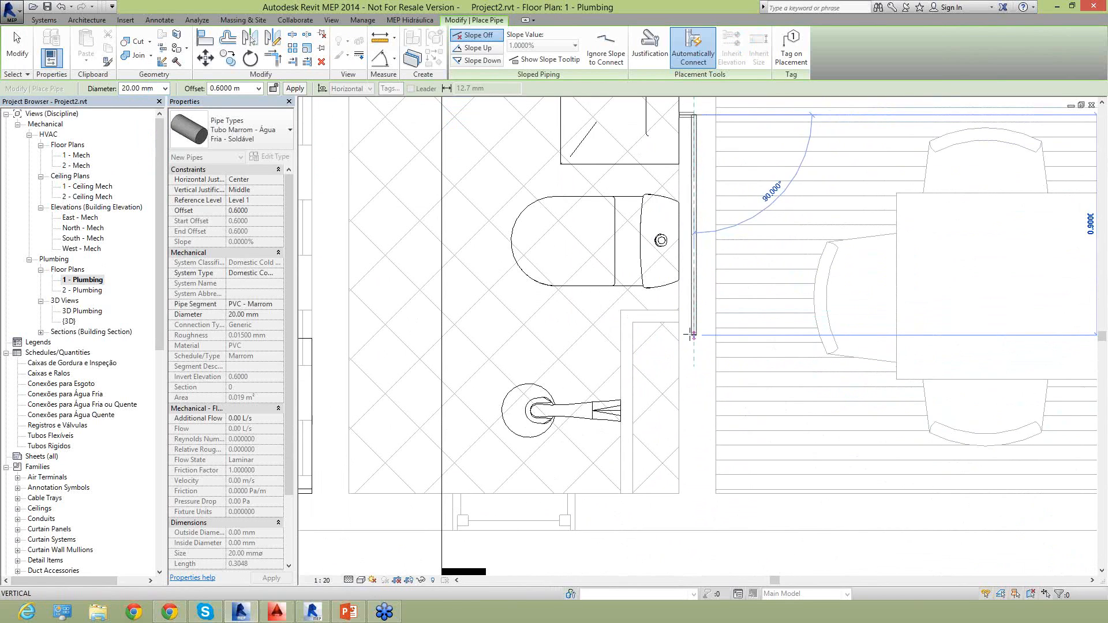
left_click(692, 335)
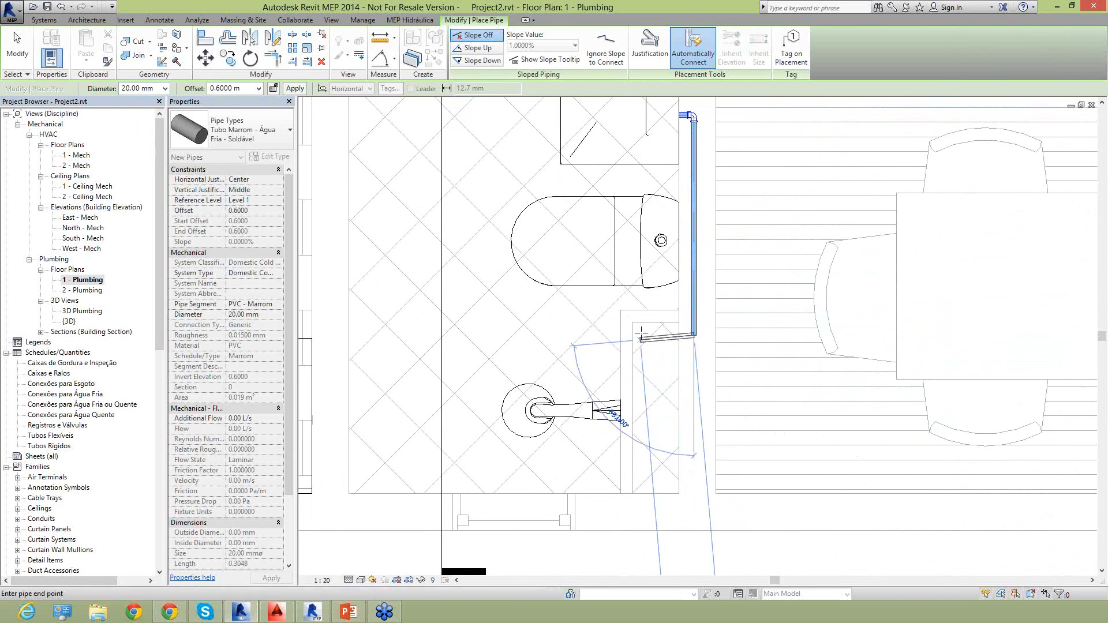
left_click(639, 336)
left_click(645, 412)
key("Escape")
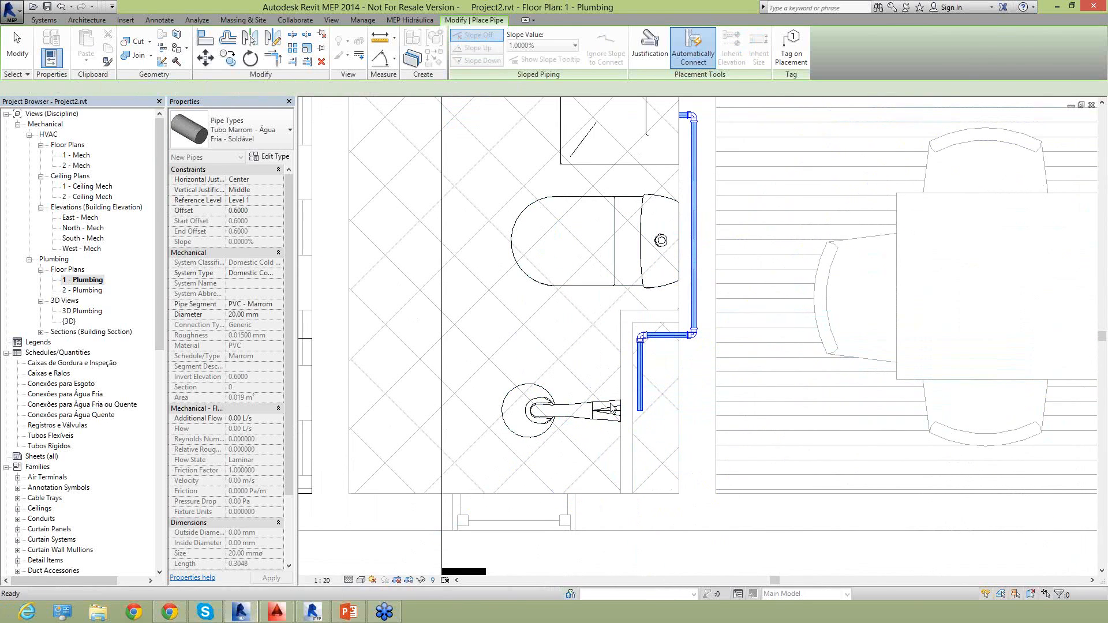
scroll(612, 407, "up", 3)
key("Escape")
Create a 20 mm pipe from the shower's connector at 2.0916 m offset to the open end of the run in the shaft.
left_click(609, 411)
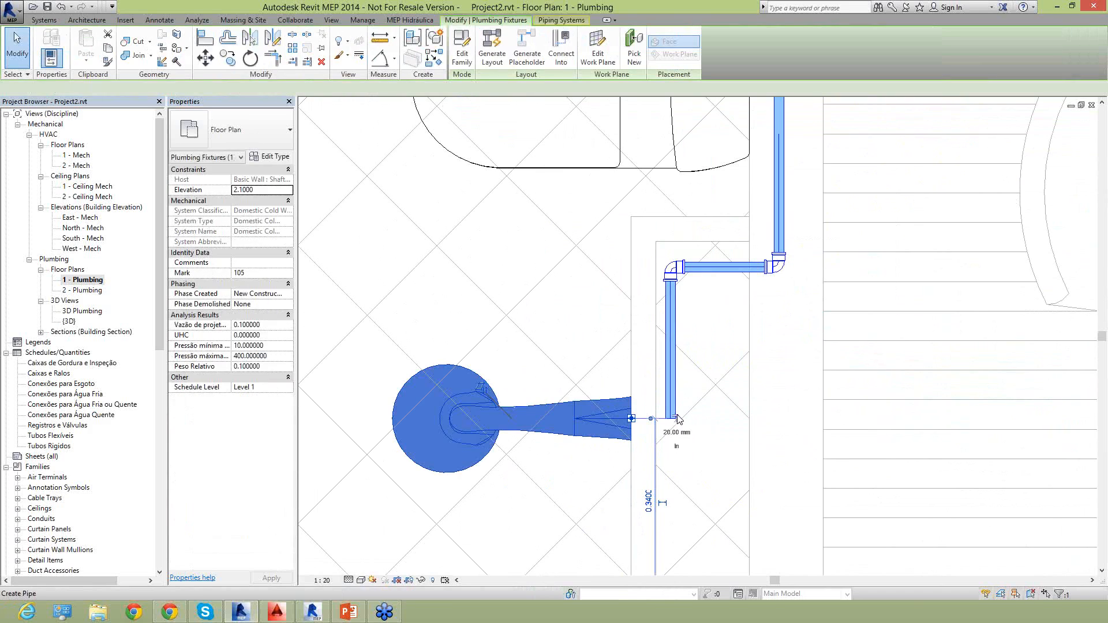
key("p")
key("i")
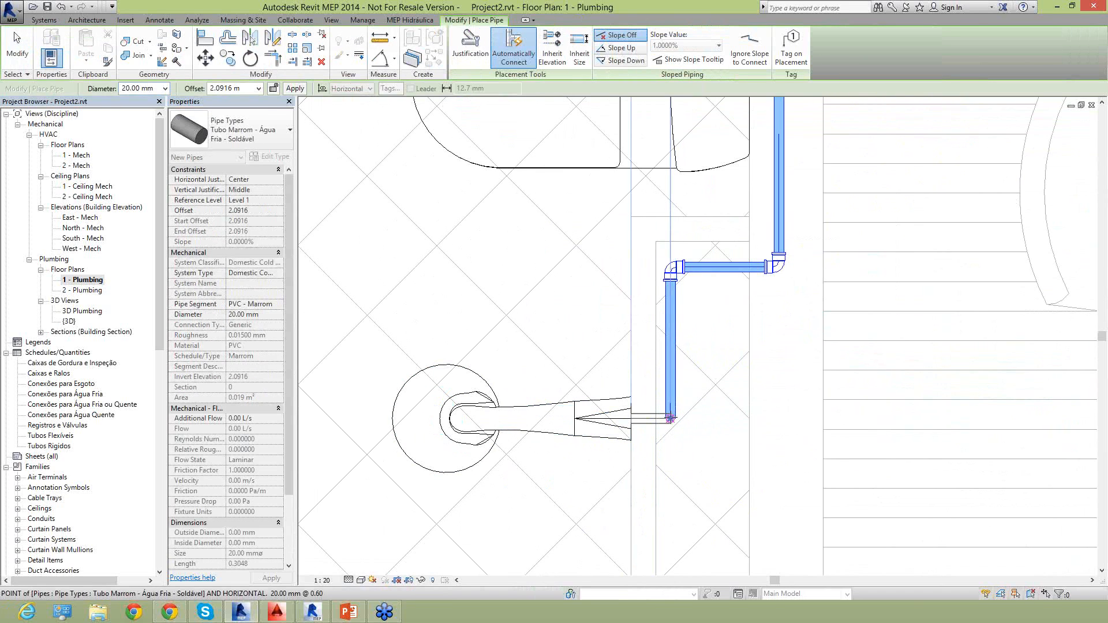
scroll(670, 419, "up", 5)
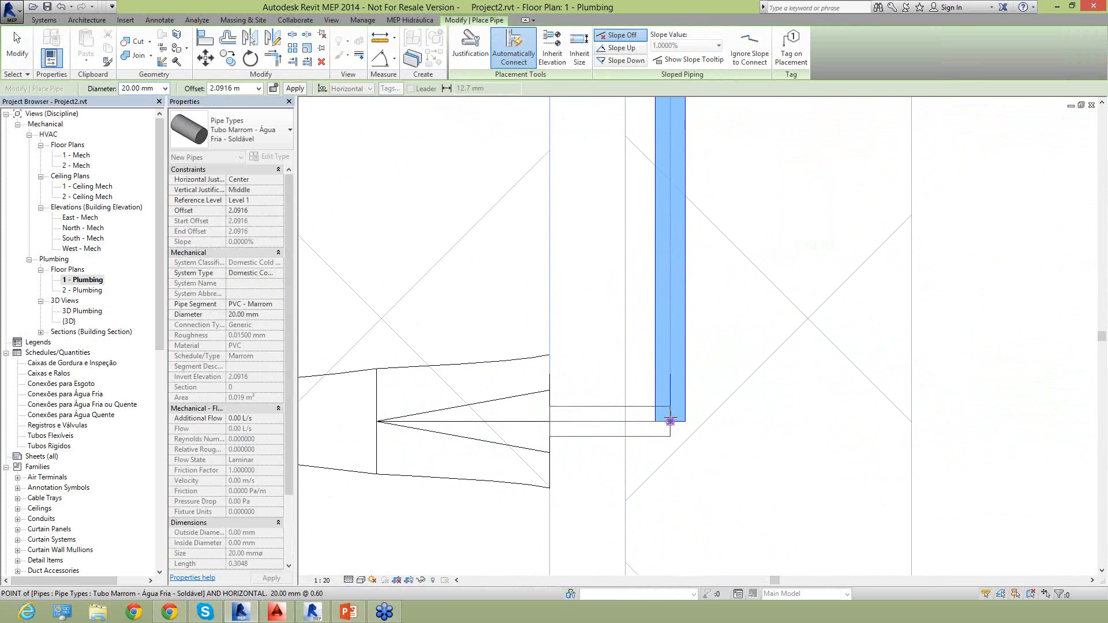
left_click(670, 422)
key("Escape")
key("Escape")
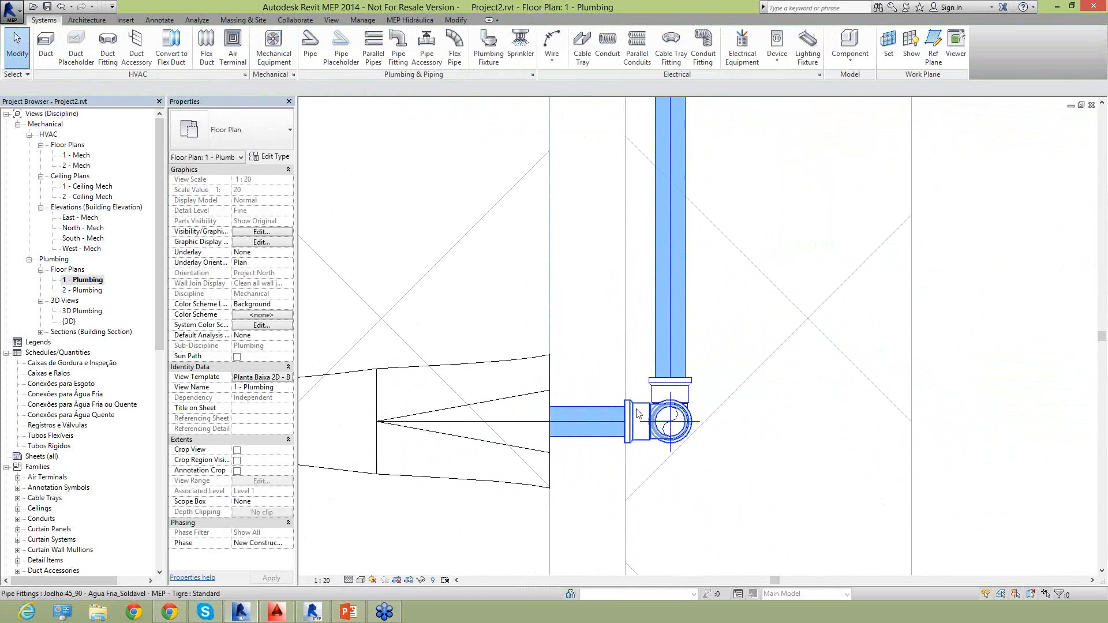
Draw a horizontal 25 mm pipe at 3.0000 m offset inside the shaft, connecting it to the vertical run above the shower branch.
scroll(674, 392, "down", 6)
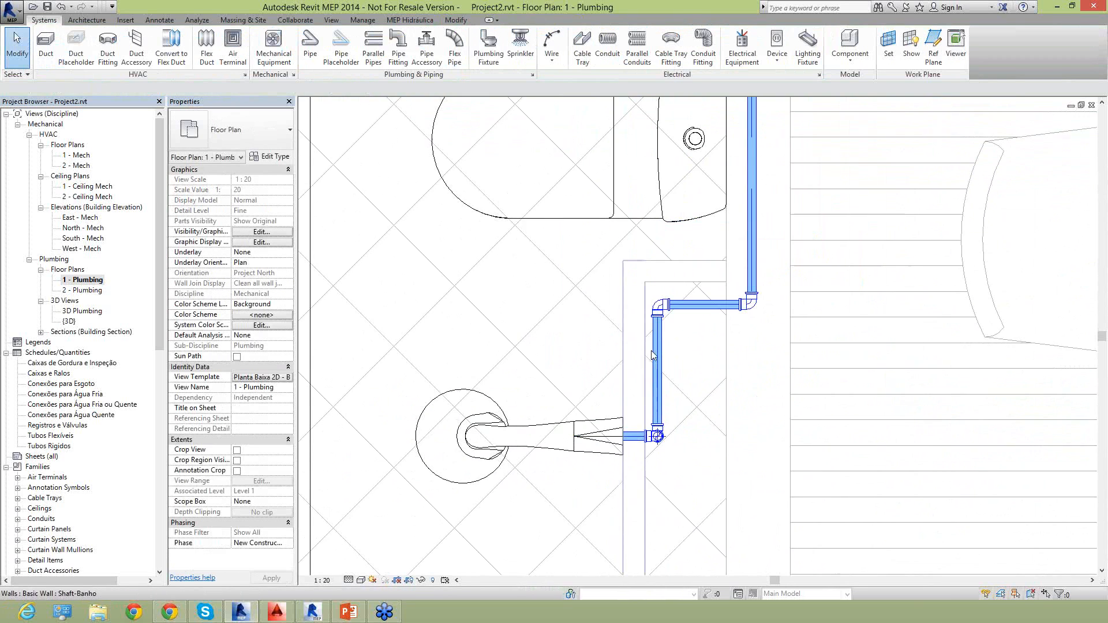
left_click(310, 53)
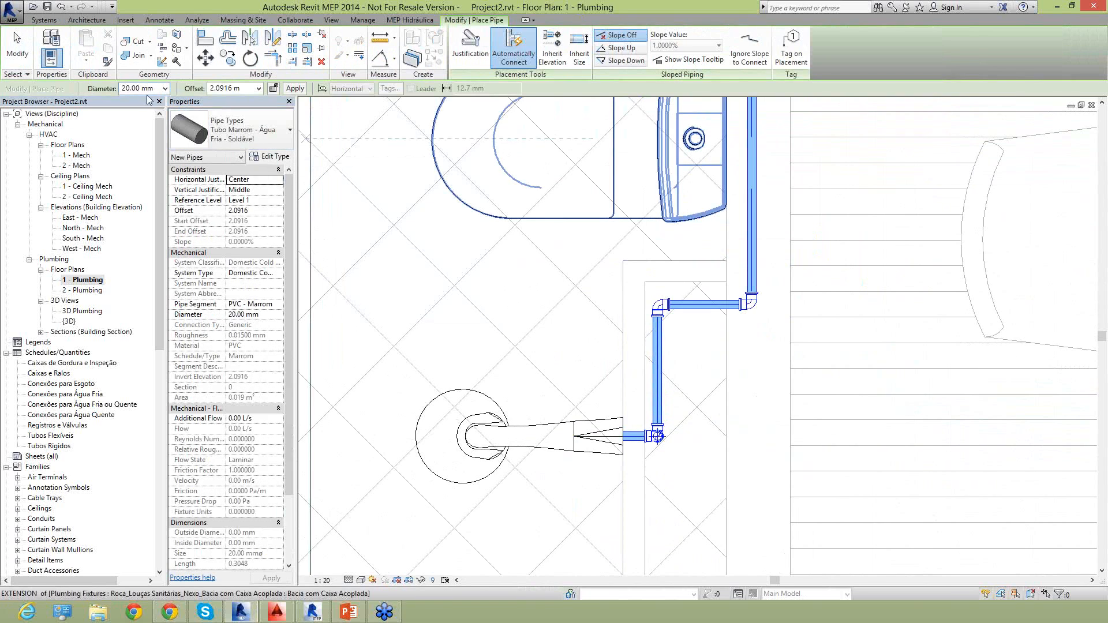
left_click(258, 88)
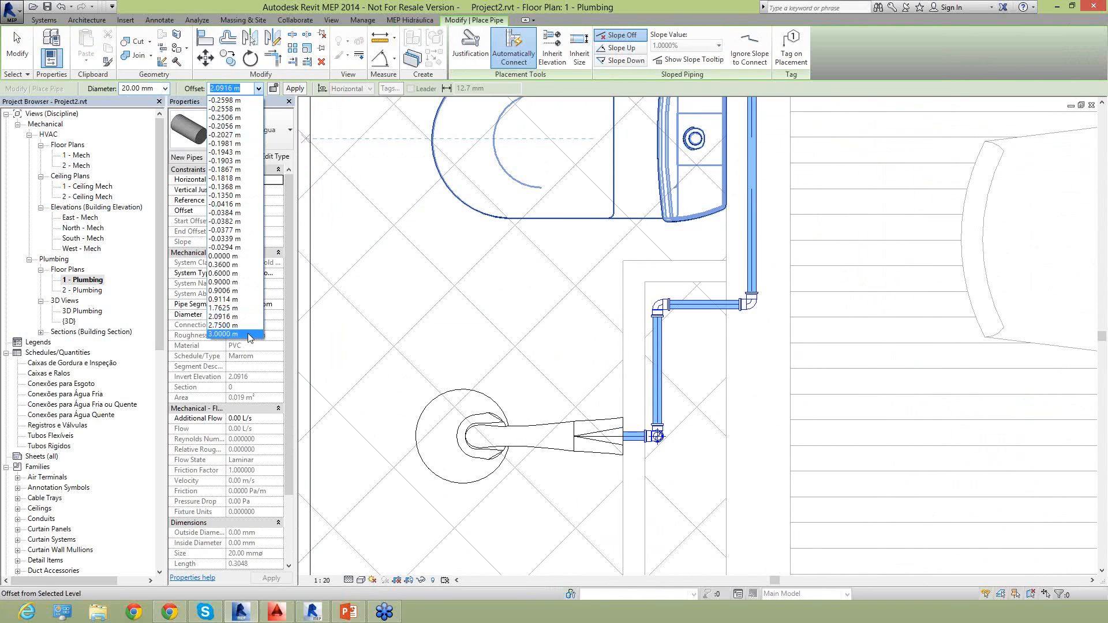
left_click(250, 334)
left_click(165, 88)
left_click(139, 111)
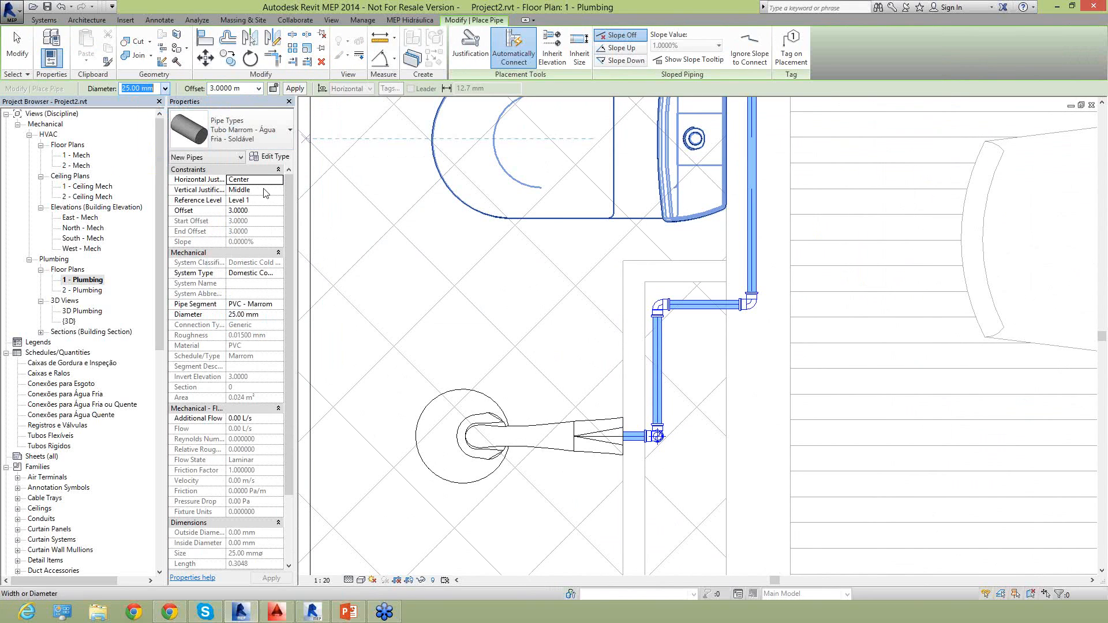
left_click(713, 360)
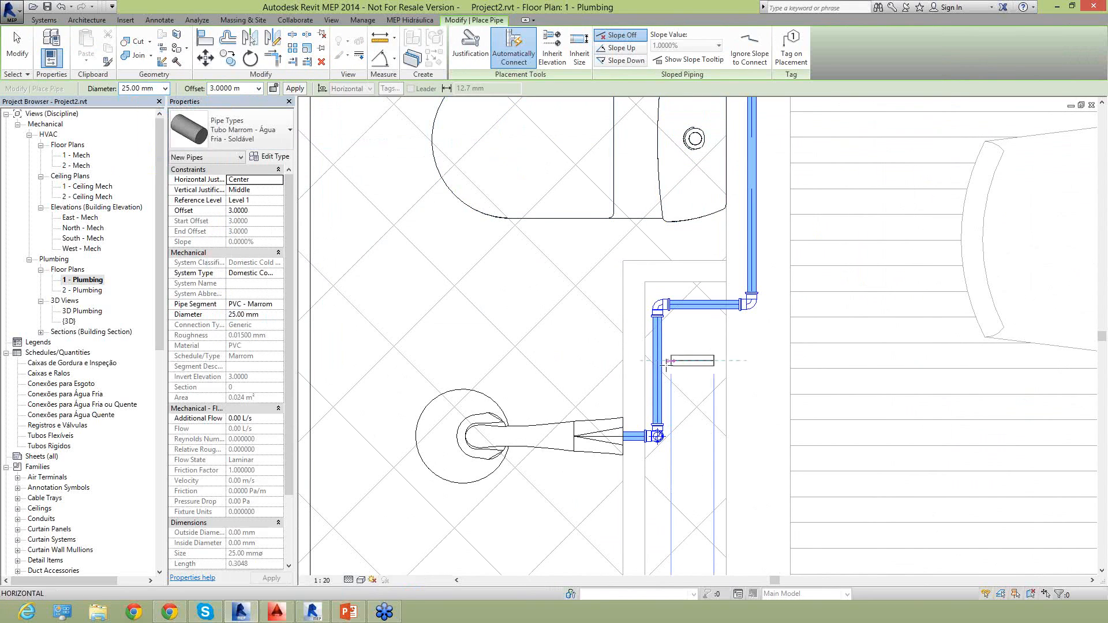
left_click(680, 383)
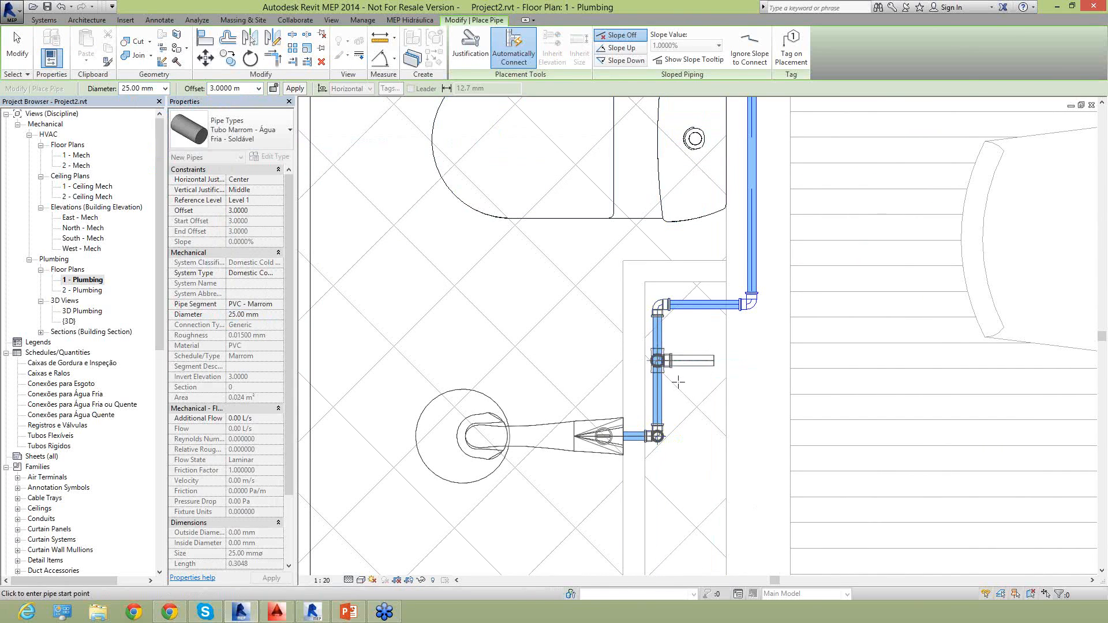
key("Escape")
key("Escape")
scroll(667, 376, "up", 3)
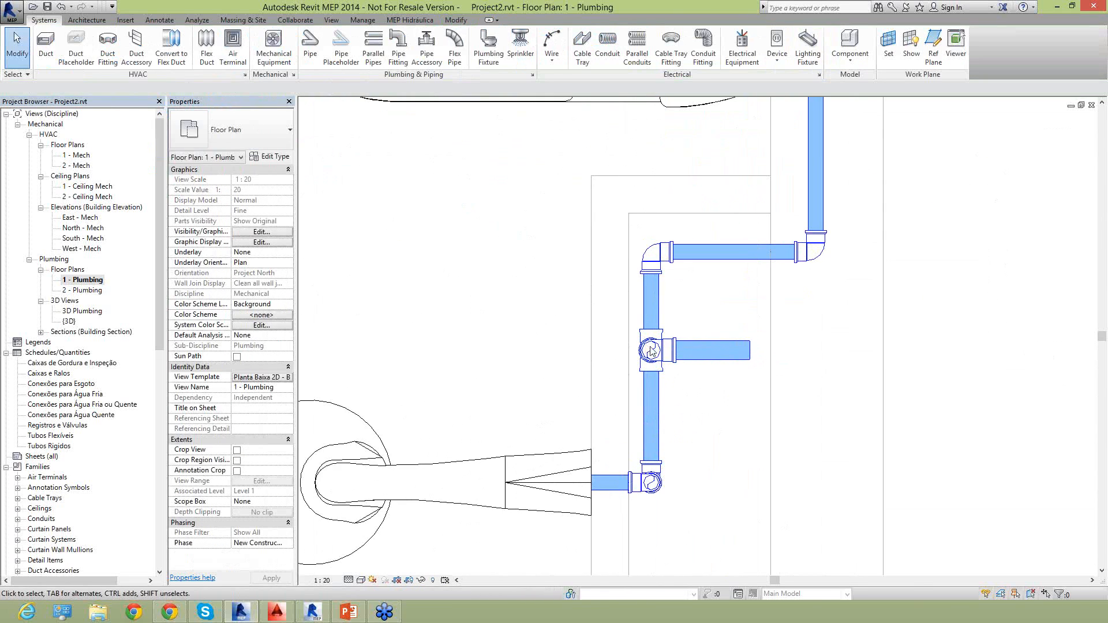
Set the tee assembly in the shaft to 25 mm diameter and examine the short reduction bushing fitted above it.
scroll(650, 346, "up", 2)
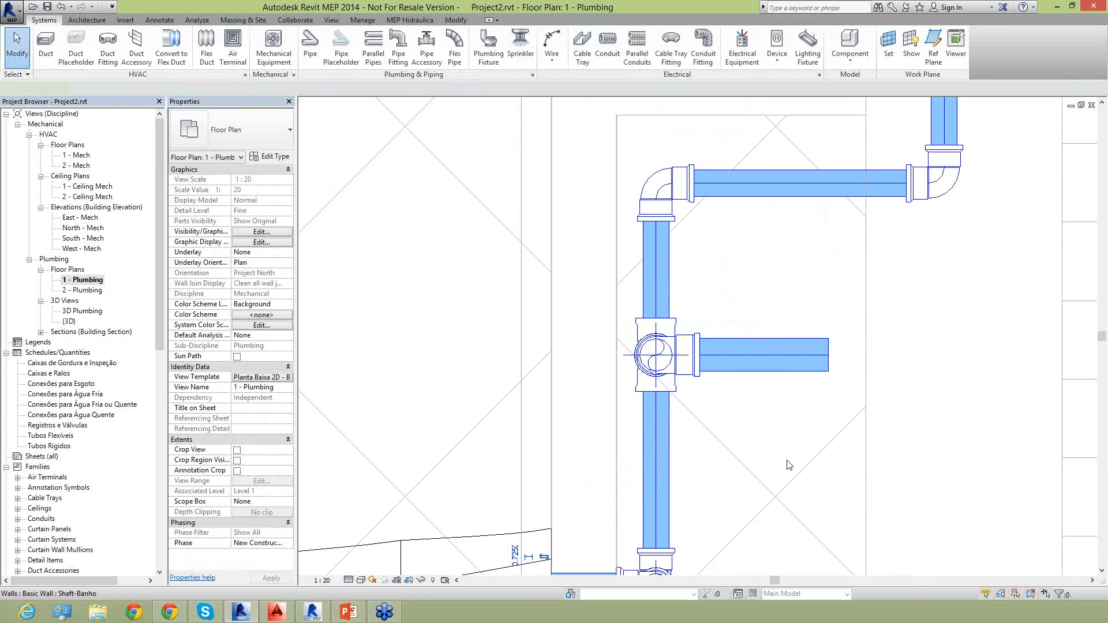
left_click(692, 370)
left_click_drag(692, 370, 613, 359)
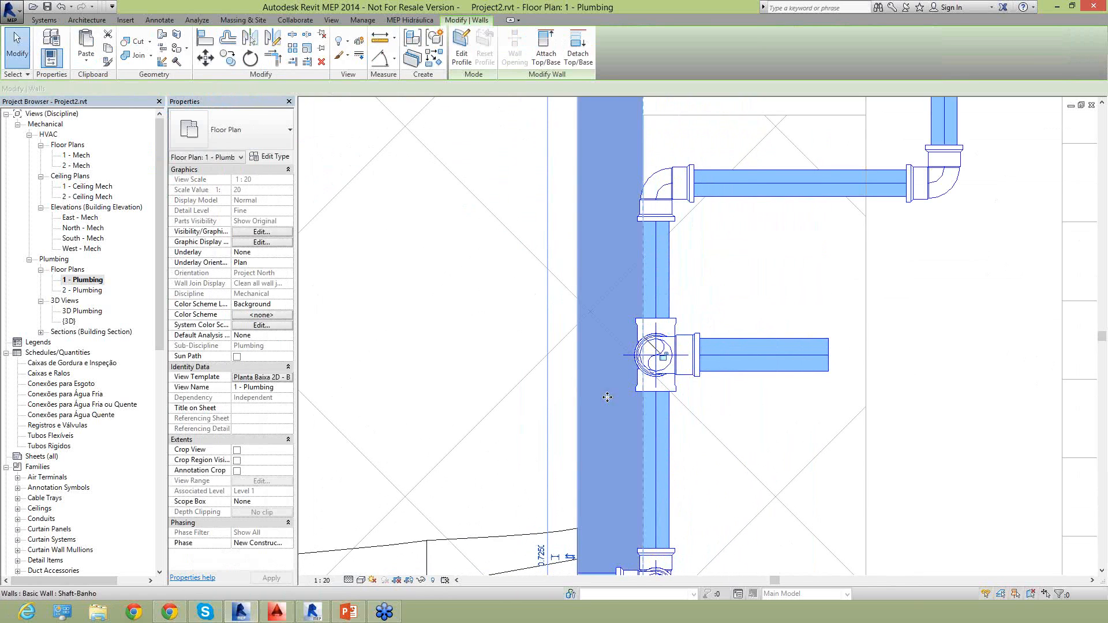
key("Escape")
scroll(606, 352, "down", 2)
left_click_drag(535, 310, 680, 400)
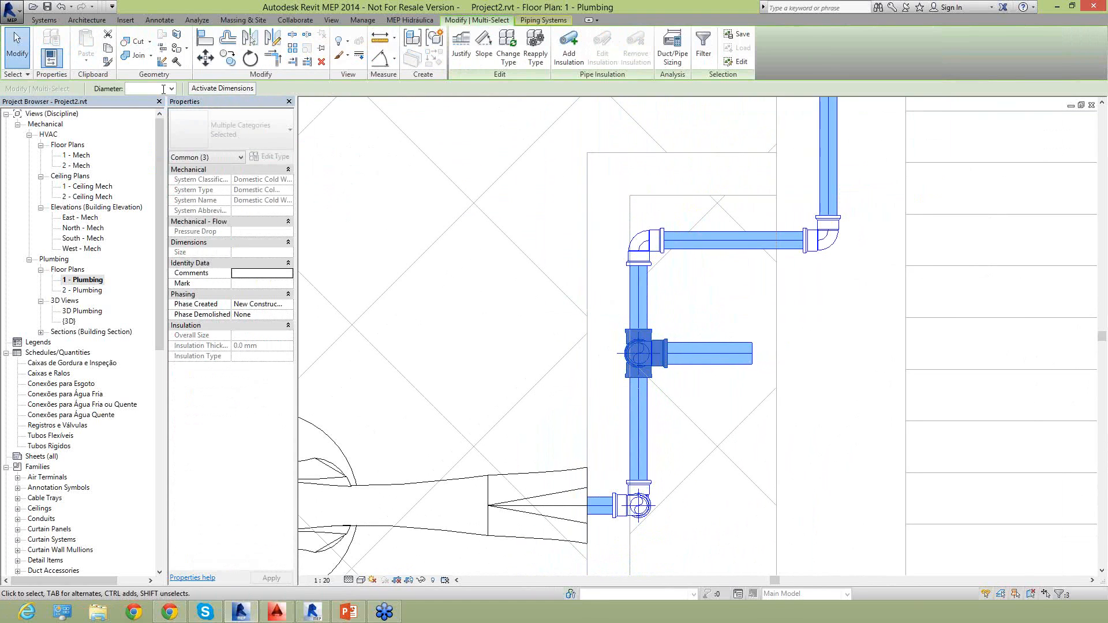
left_click(170, 88)
left_click(162, 109)
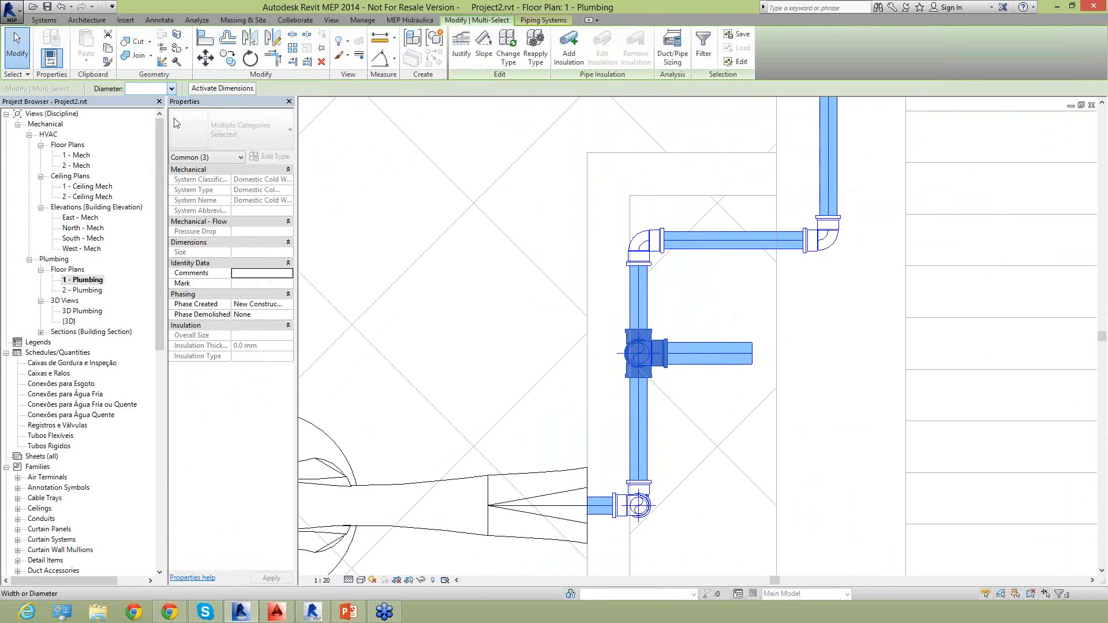
left_click(500, 354)
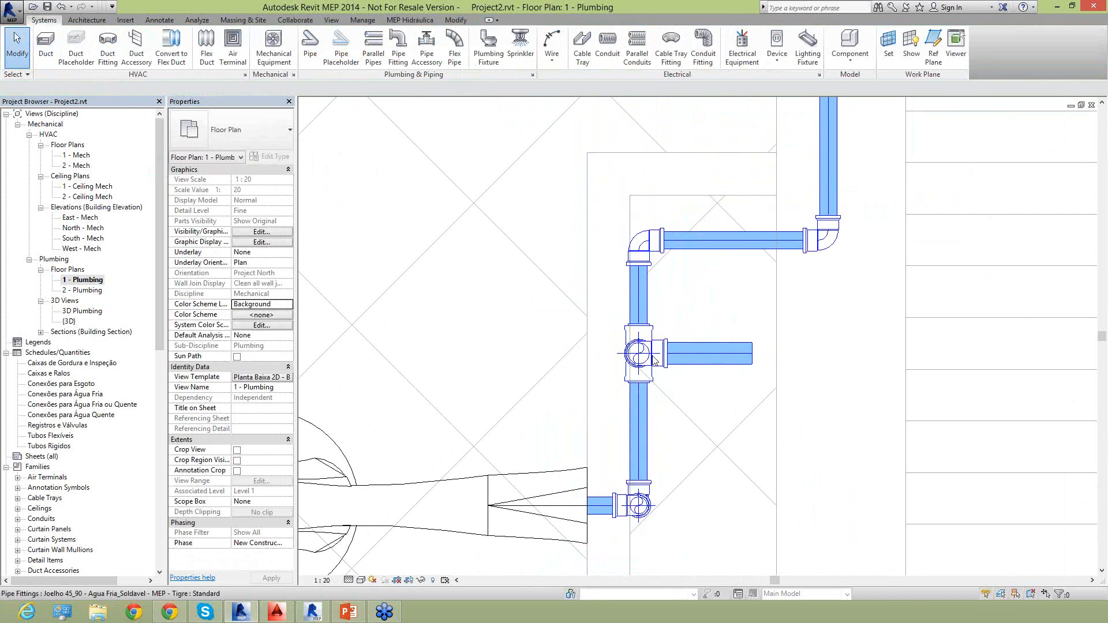
scroll(635, 327, "up", 4)
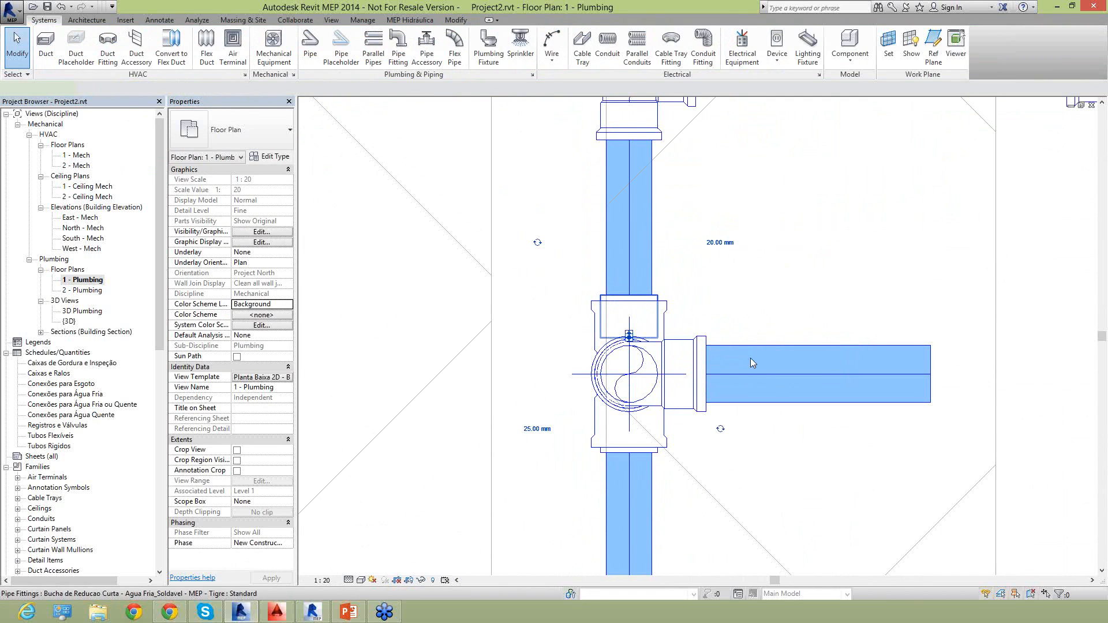
left_click(628, 297)
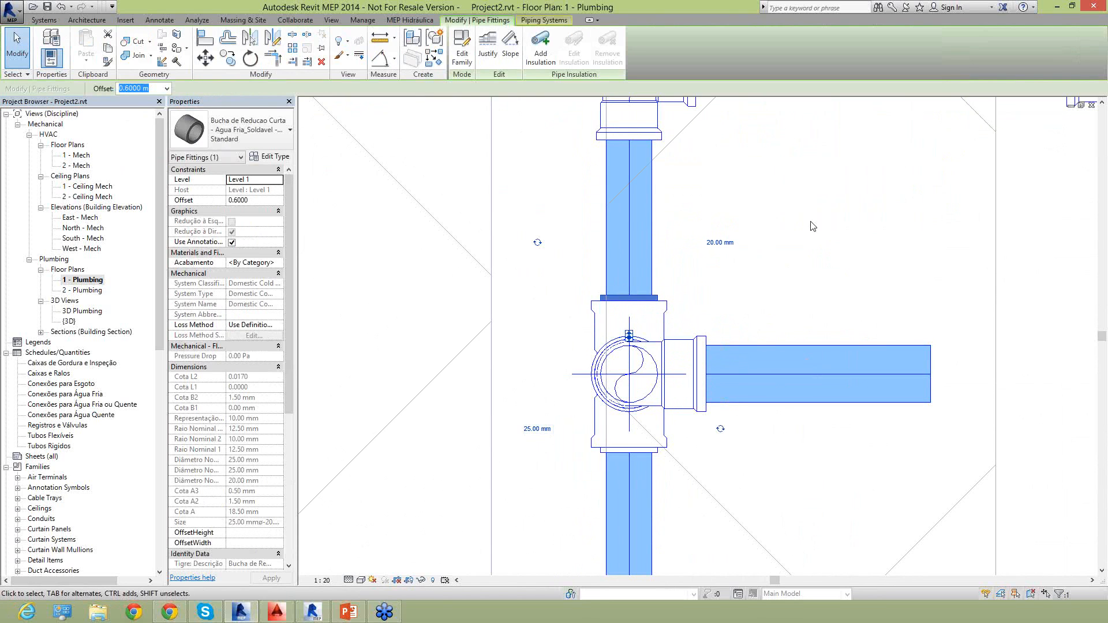
left_click(798, 267)
scroll(659, 416, "down", 5)
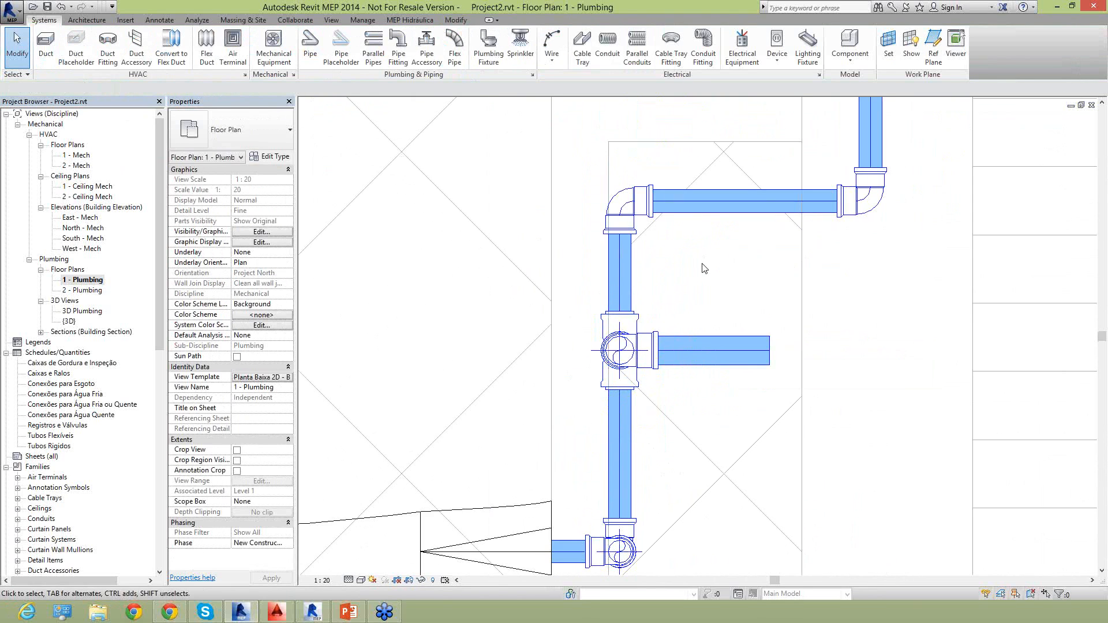
Set the pipes and elbows running from the shaft tee up behind the toilet to 25 mm diameter.
scroll(658, 416, "down", 3)
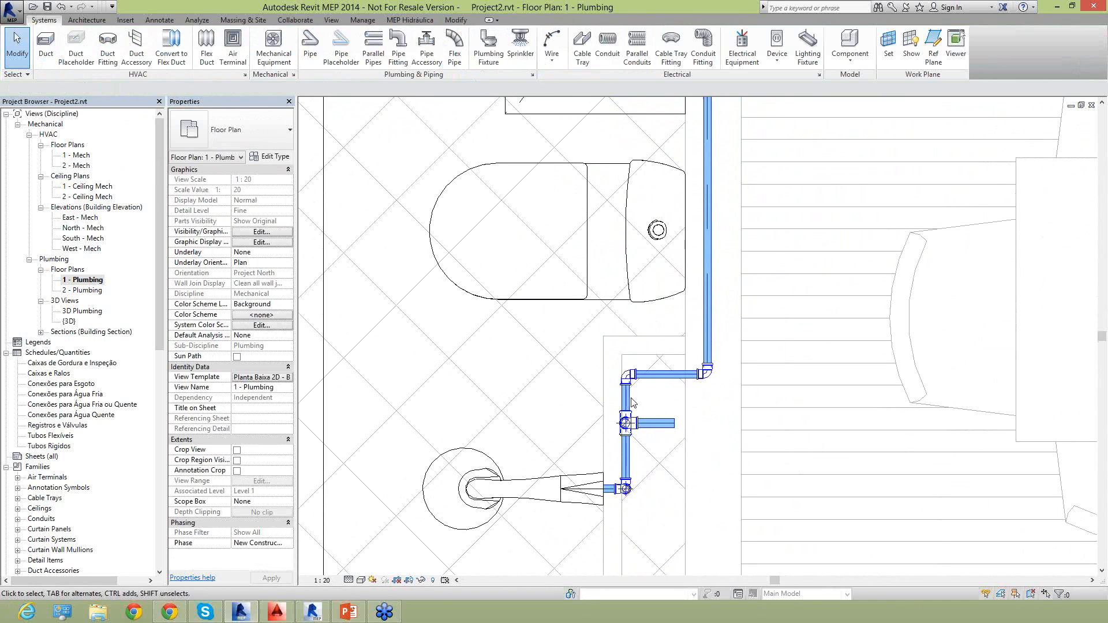
left_click(625, 382)
left_click_drag(548, 325, 751, 394)
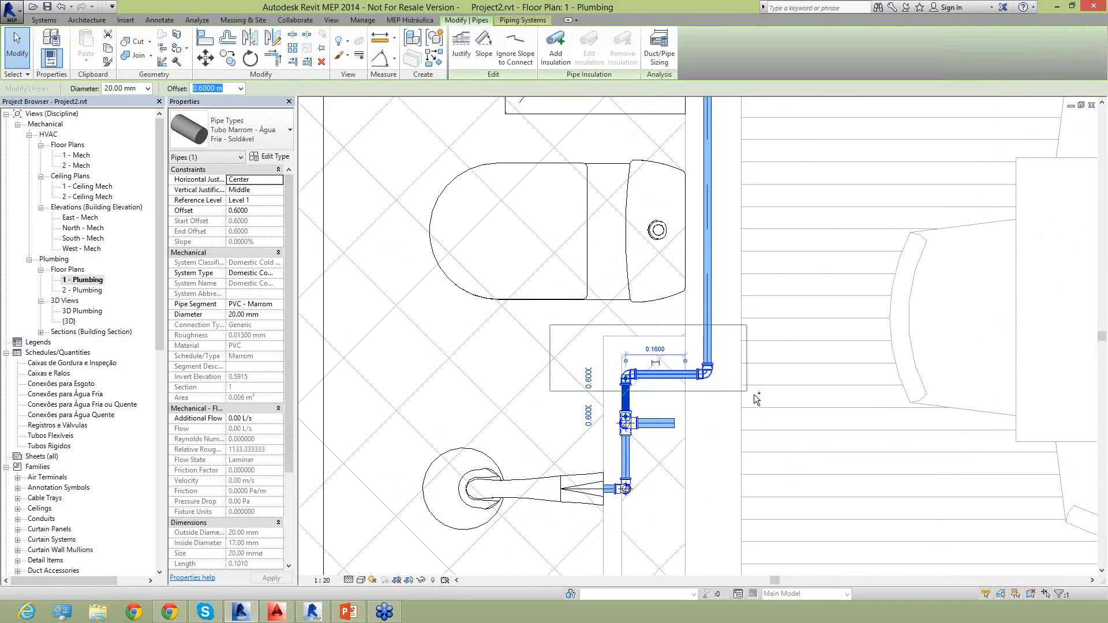
left_click(714, 327, "ctrl")
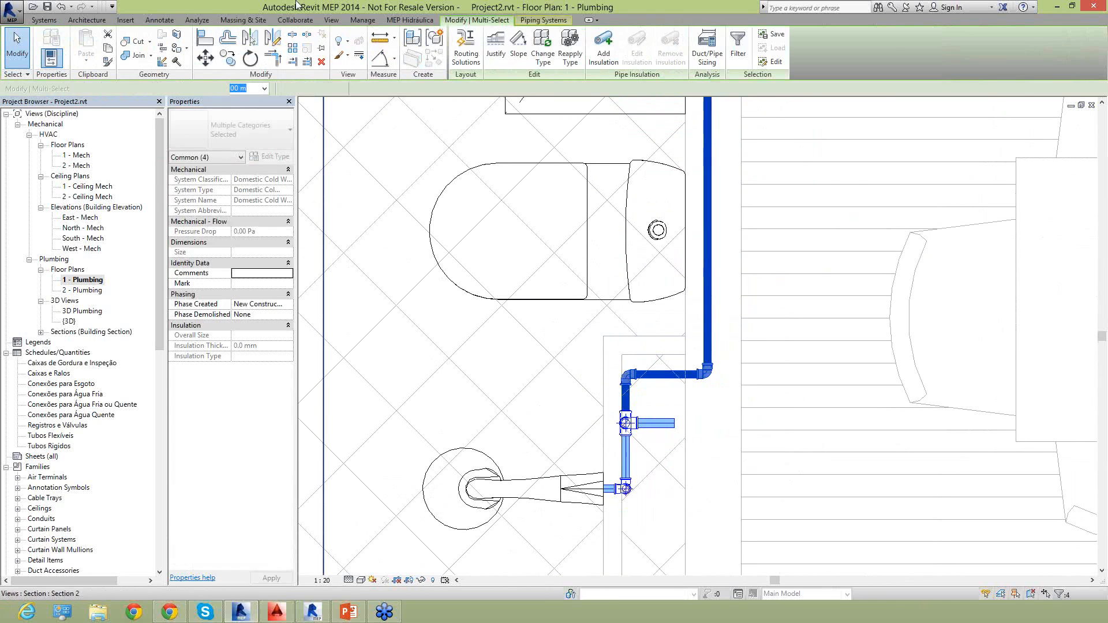
left_click(171, 88)
left_click(150, 119)
left_click(728, 286)
middle_click_drag(728, 287, 710, 391)
Connect the toilet's cold-water connector to the run behind it with a 20 mm pipe at 0.2000 m offset, and inspect the branch elbow.
left_click(647, 271)
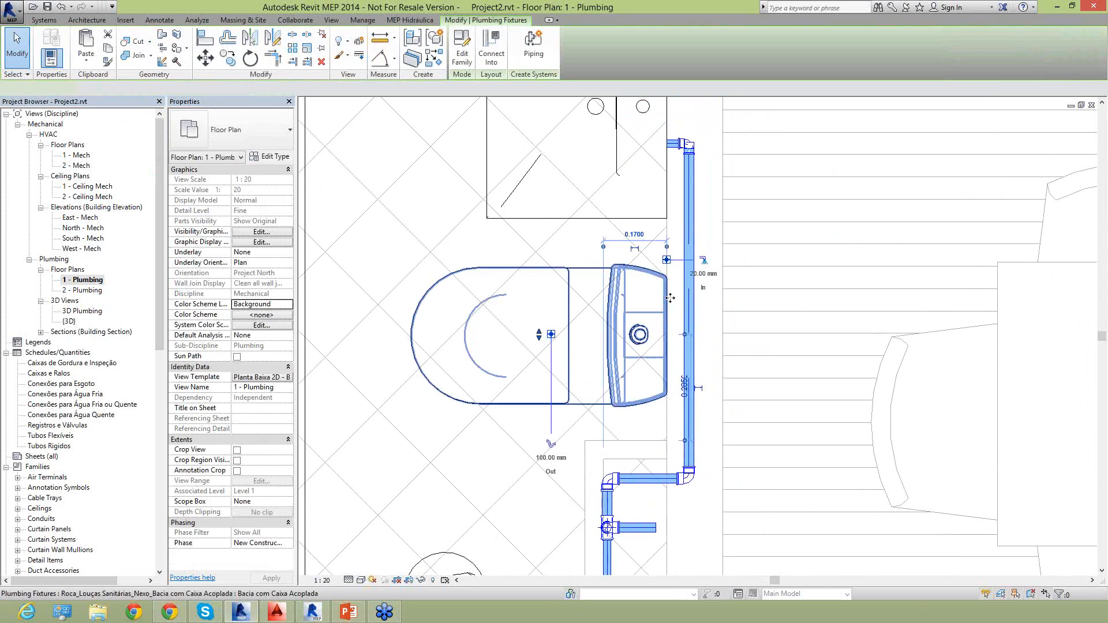
left_click(702, 260)
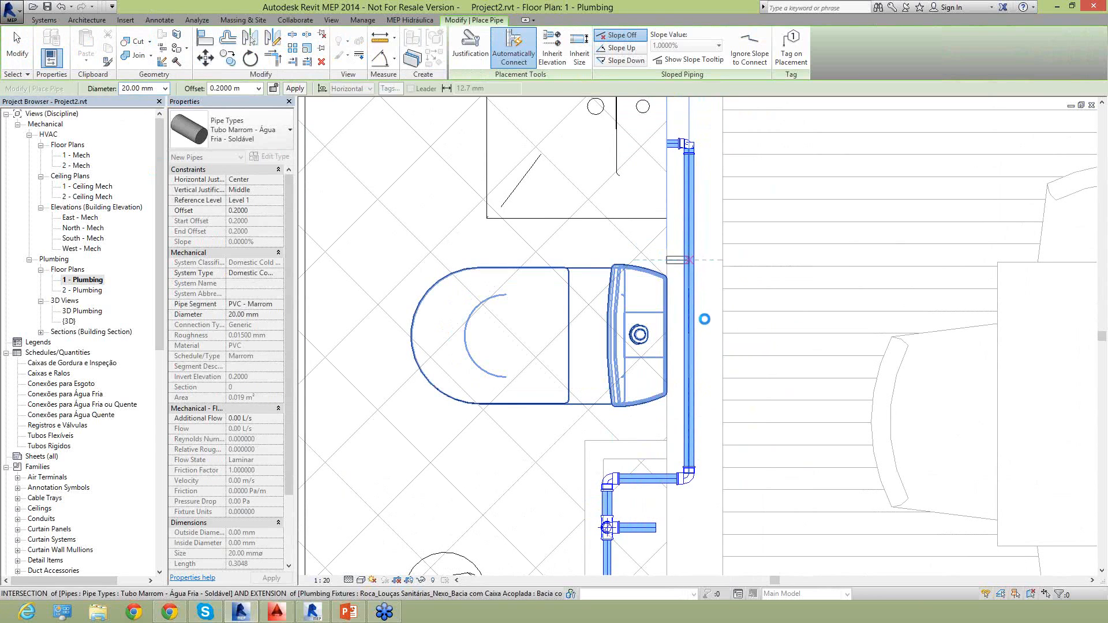
key("Escape")
key("Escape")
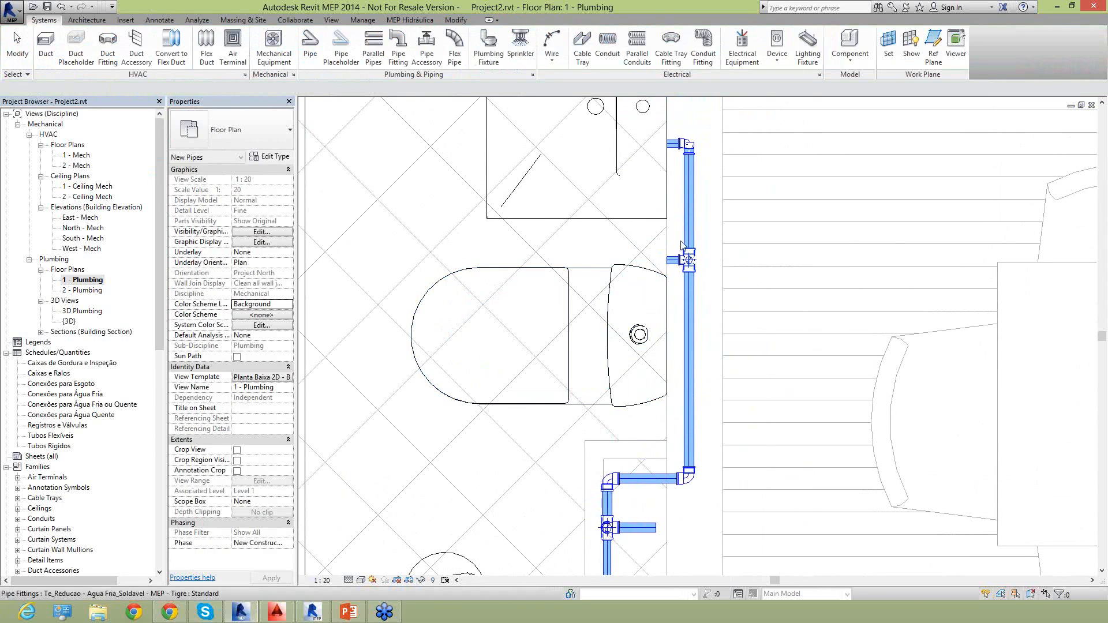
scroll(680, 259, "up", 5)
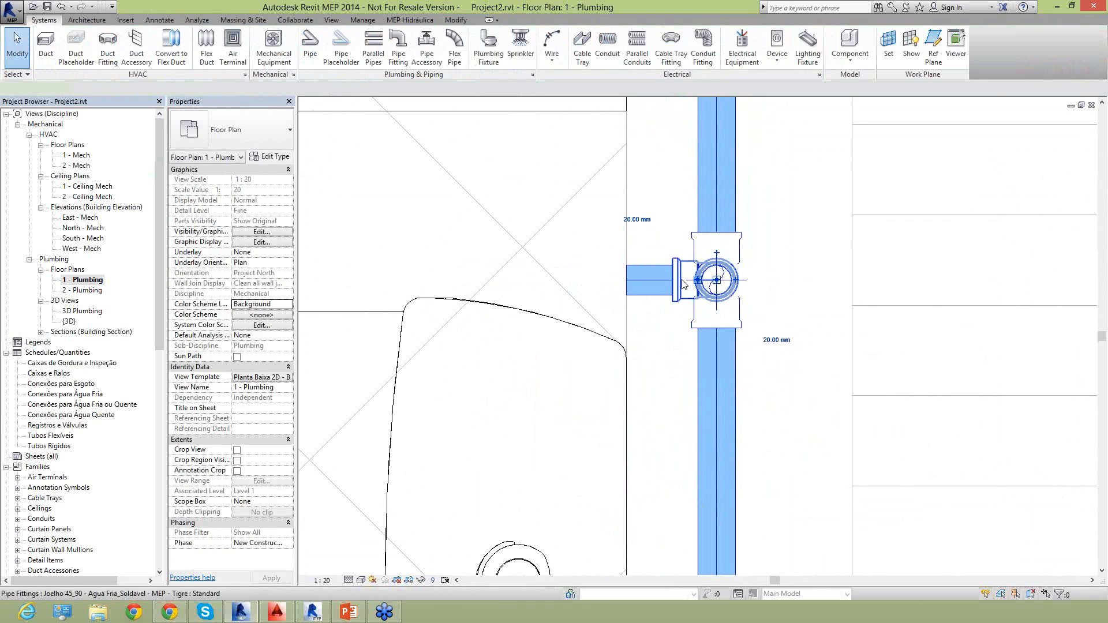
left_click(681, 298)
scroll(679, 319, "down", 2)
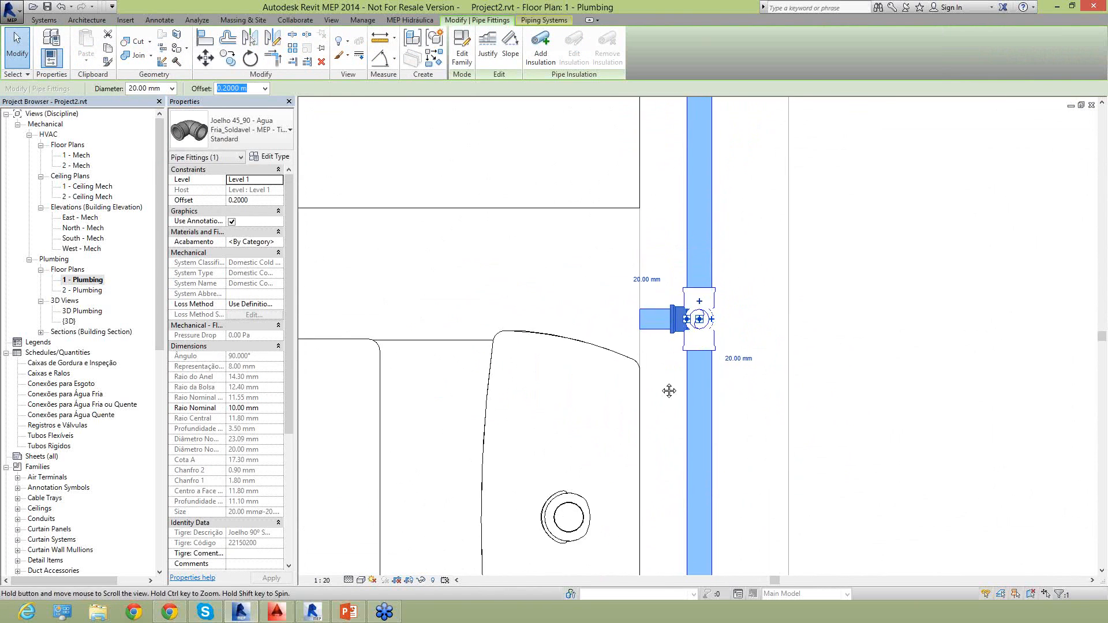
Set the pipe between the toilet's tee and the washbasin elbow to 20 mm diameter.
middle_click_drag(679, 320, 656, 487)
left_click(677, 331)
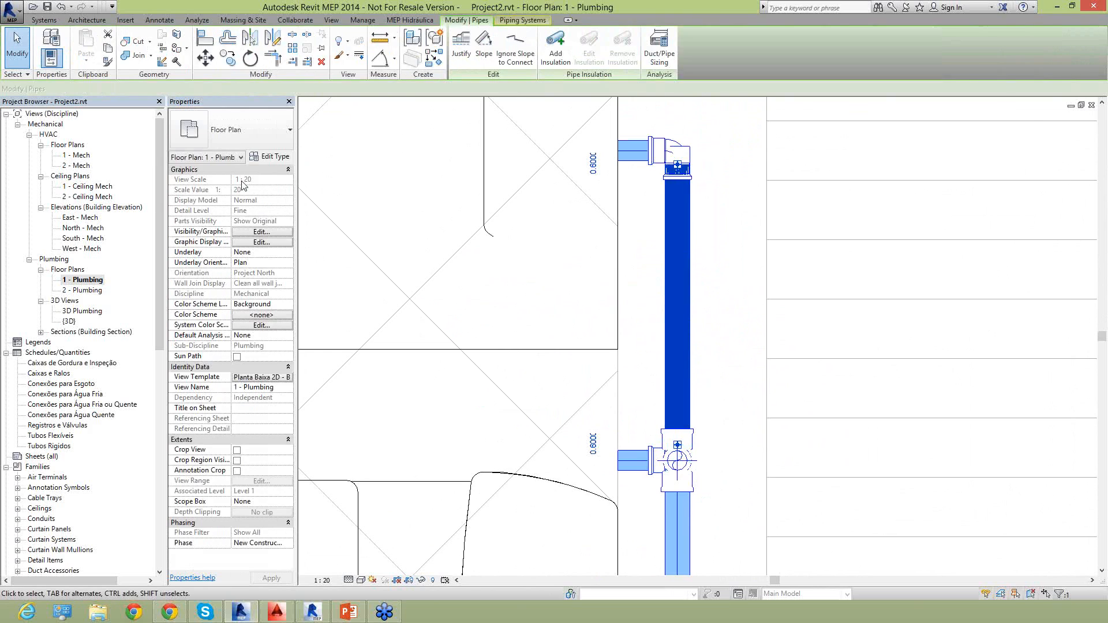
left_click(148, 88)
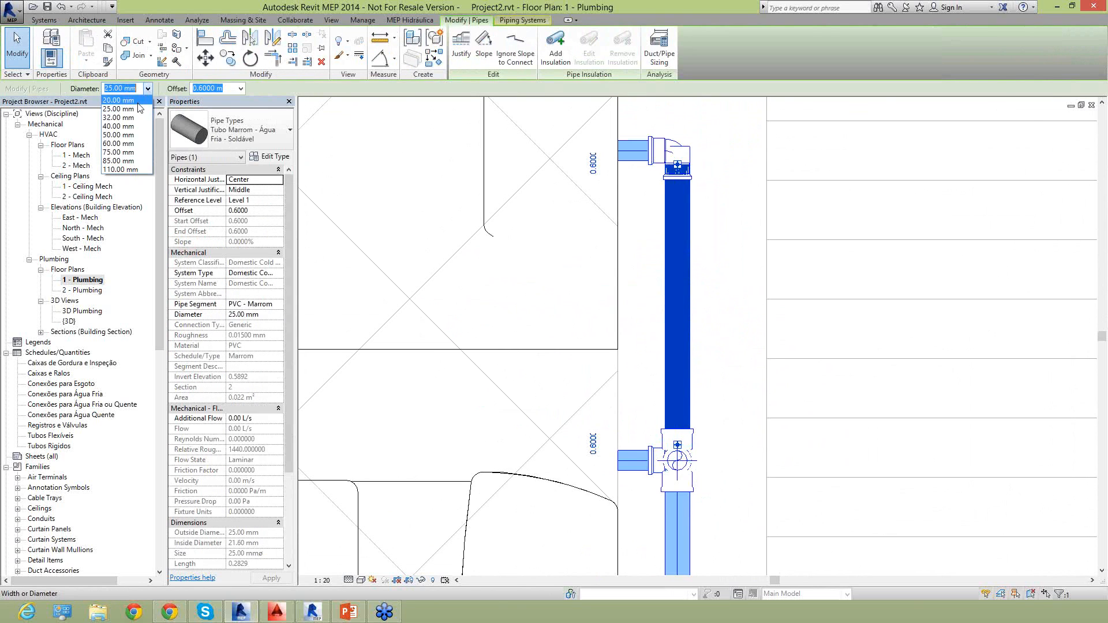
left_click(139, 108)
key("Escape")
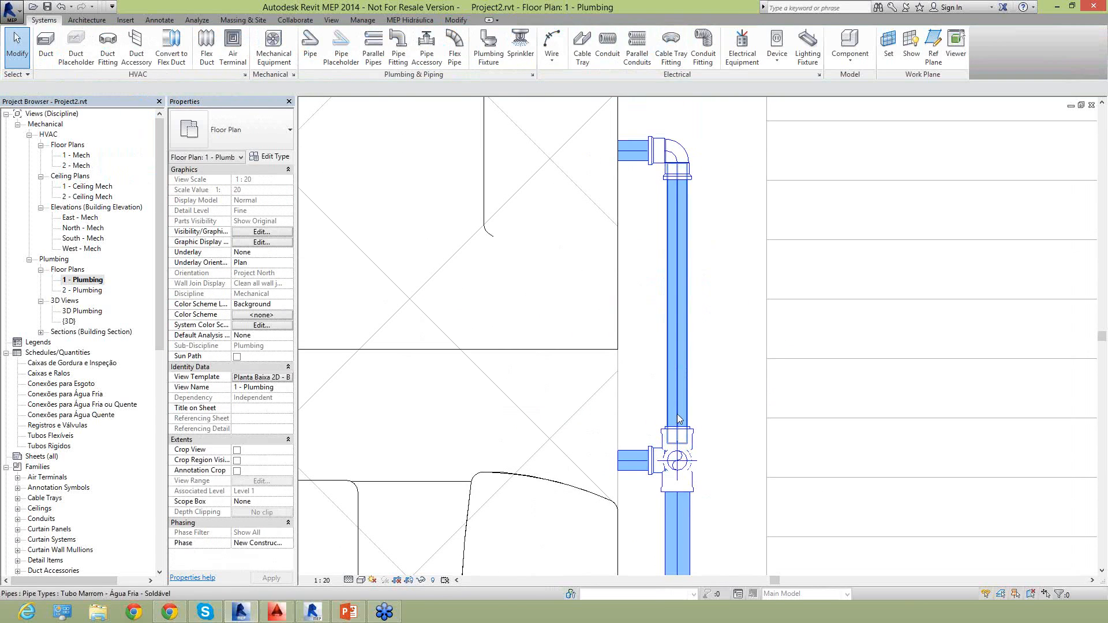
scroll(677, 413, "up", 3)
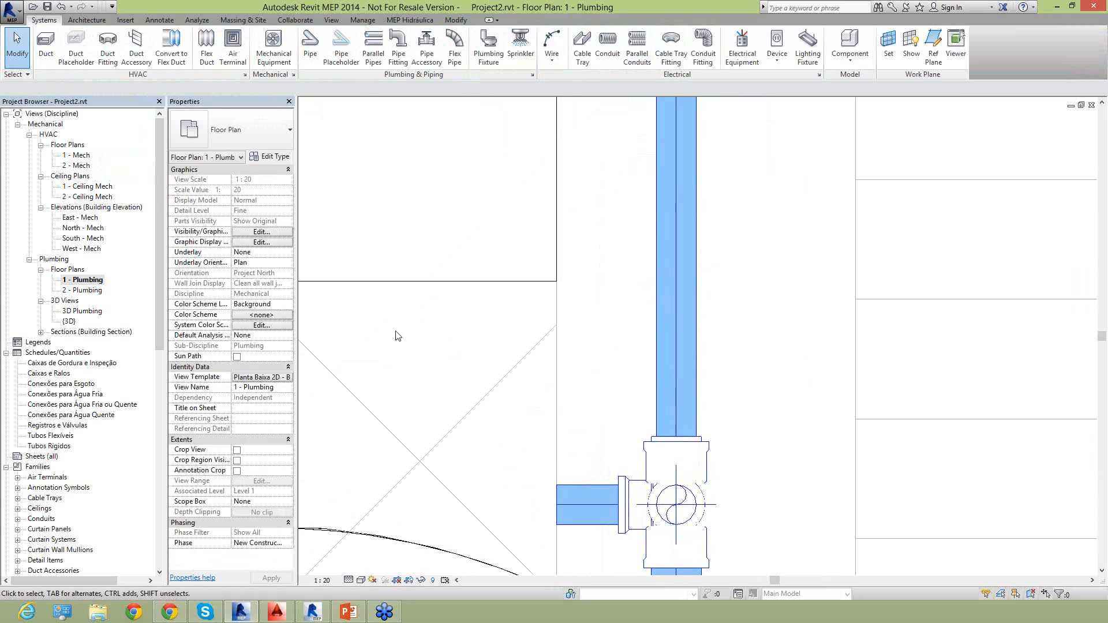
Nudge the run behind the toilet and washbasin toward the fixtures until its spacing dimension is 0.2000 m.
scroll(633, 277, "down", 5)
middle_click_drag(654, 337, 653, 168)
scroll(670, 364, "down", 1)
middle_click_drag(670, 415, 677, 492)
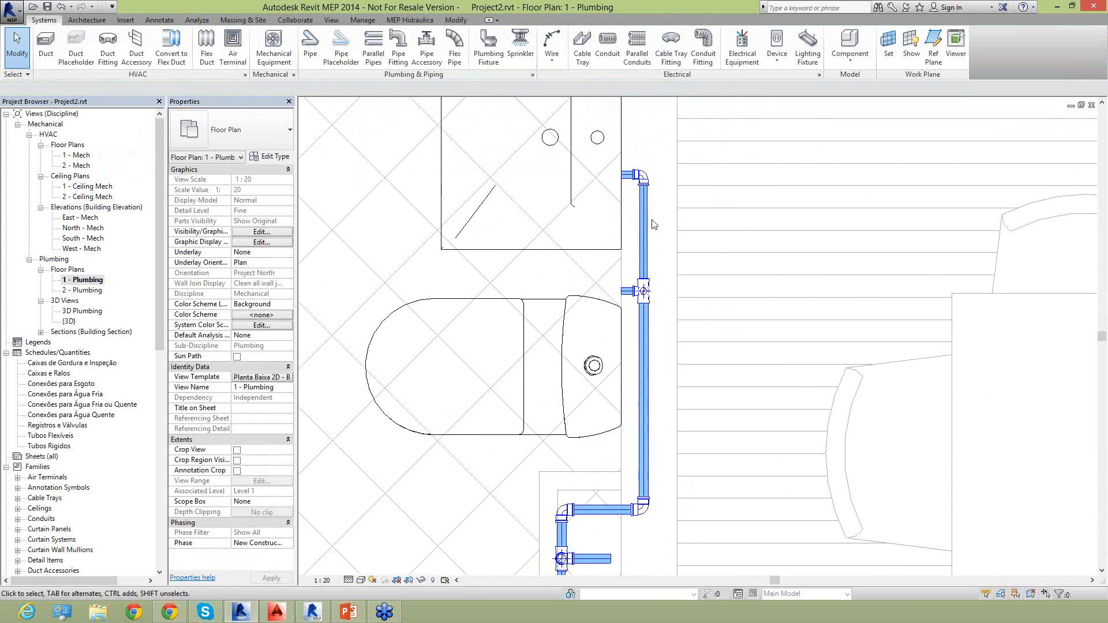
left_click(650, 224)
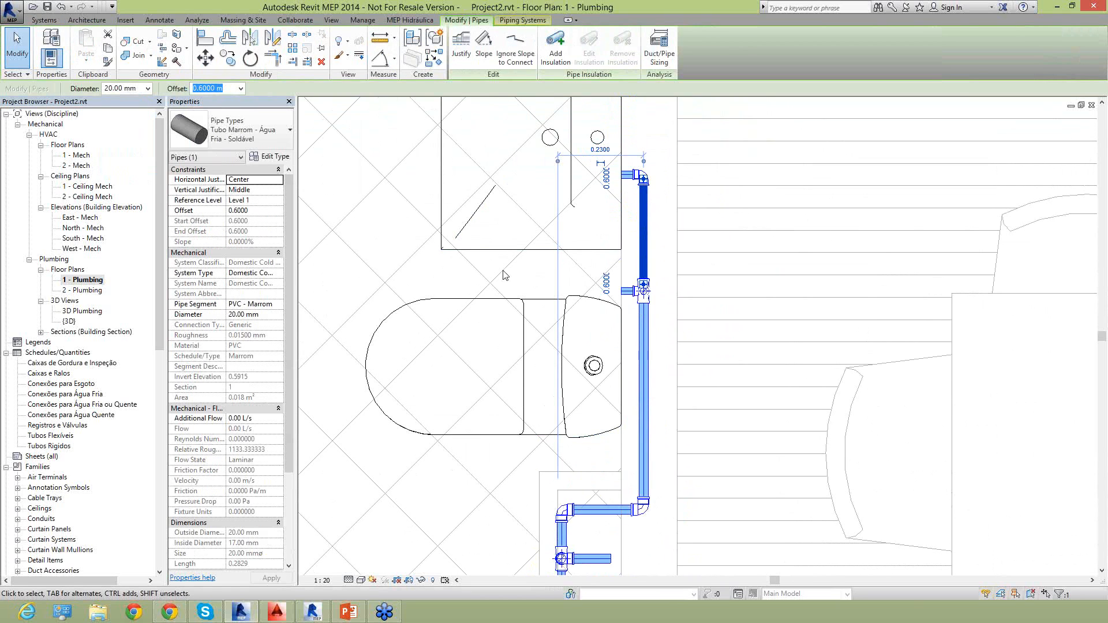
key("Left")
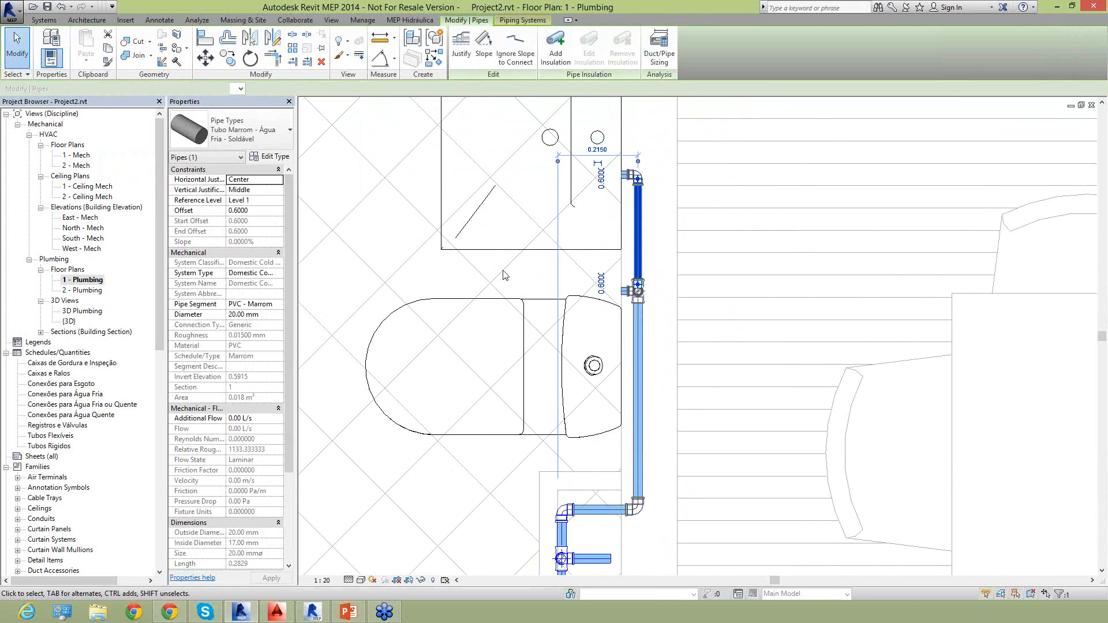
key("Left")
key("Left")
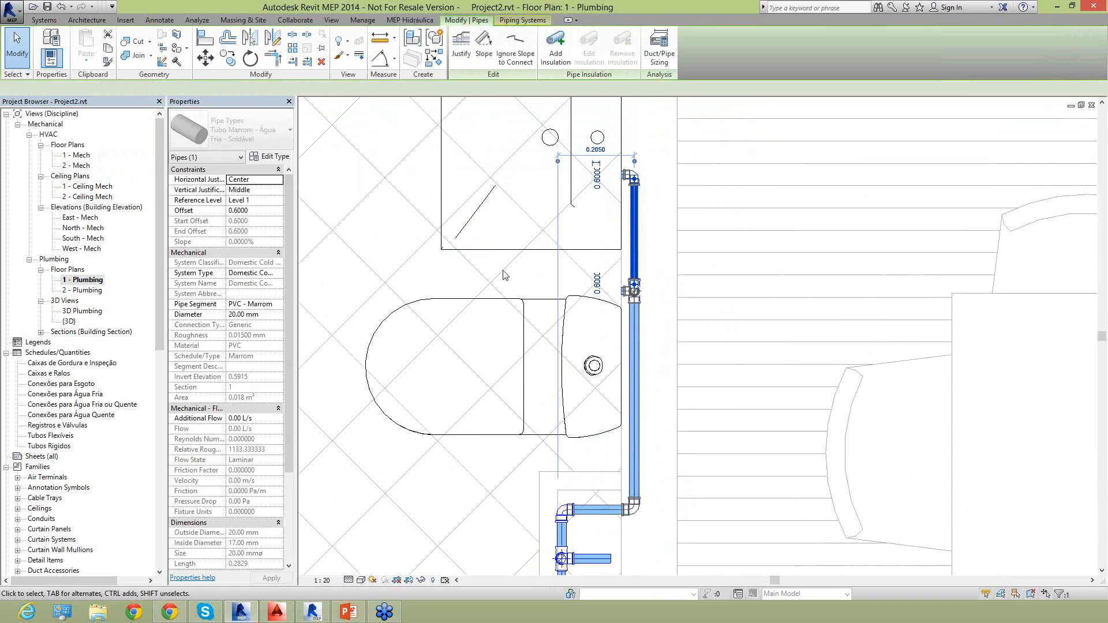
key("Left")
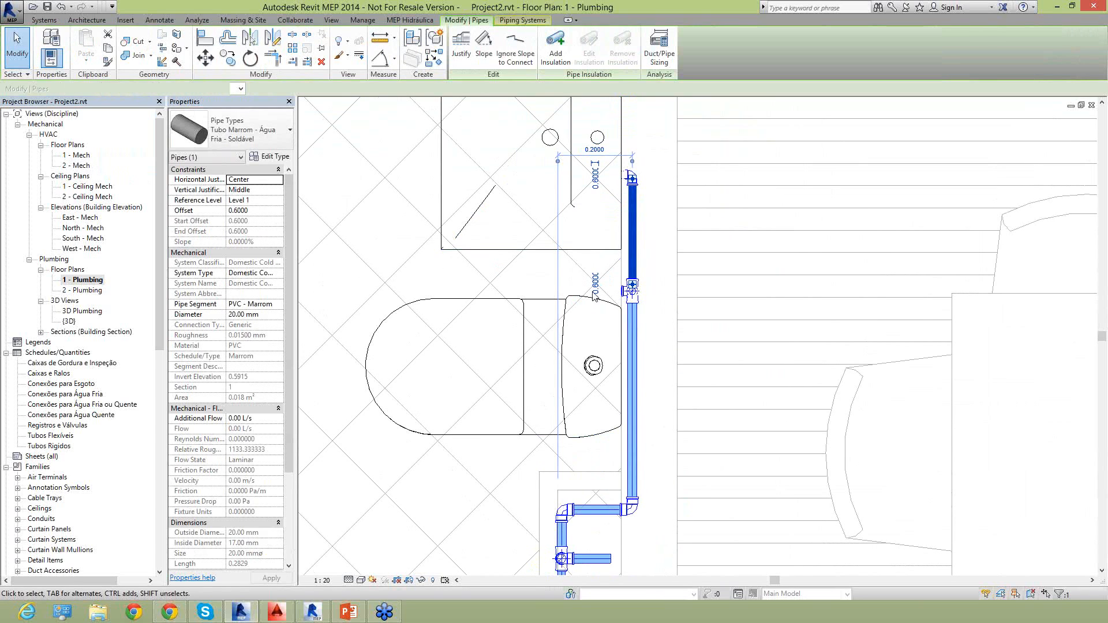
Change the washbasin elbow to Joelho 90 com Bucha de Latao - Agua Fria_Soldavel - MEP - Tigre, Standard, and invert its direction.
left_click(646, 164)
scroll(646, 164, "up", 5)
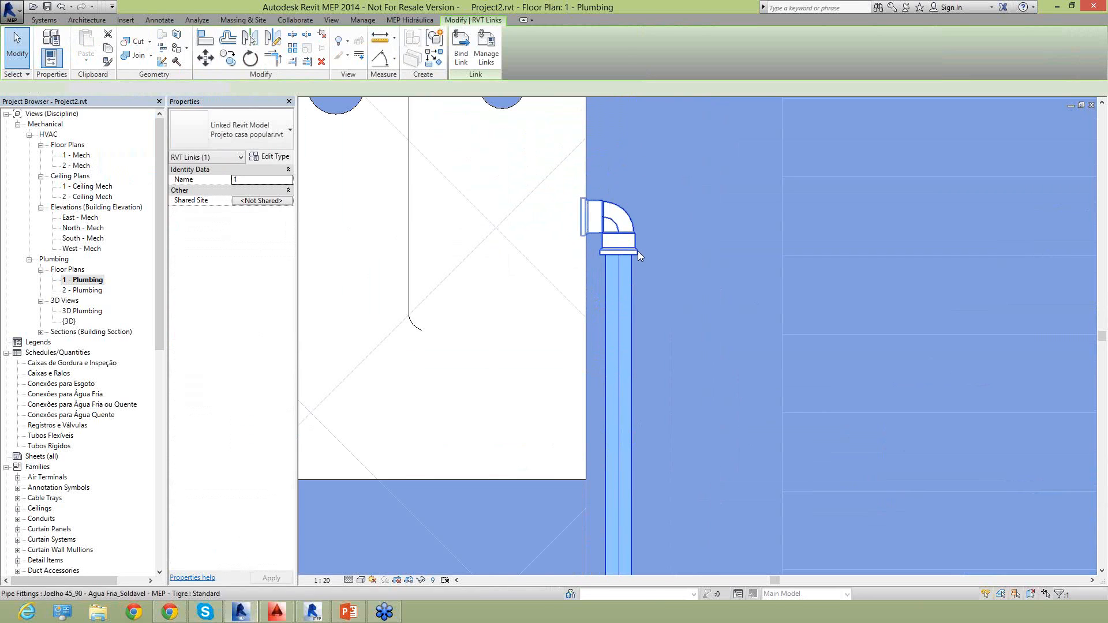
left_click(639, 251)
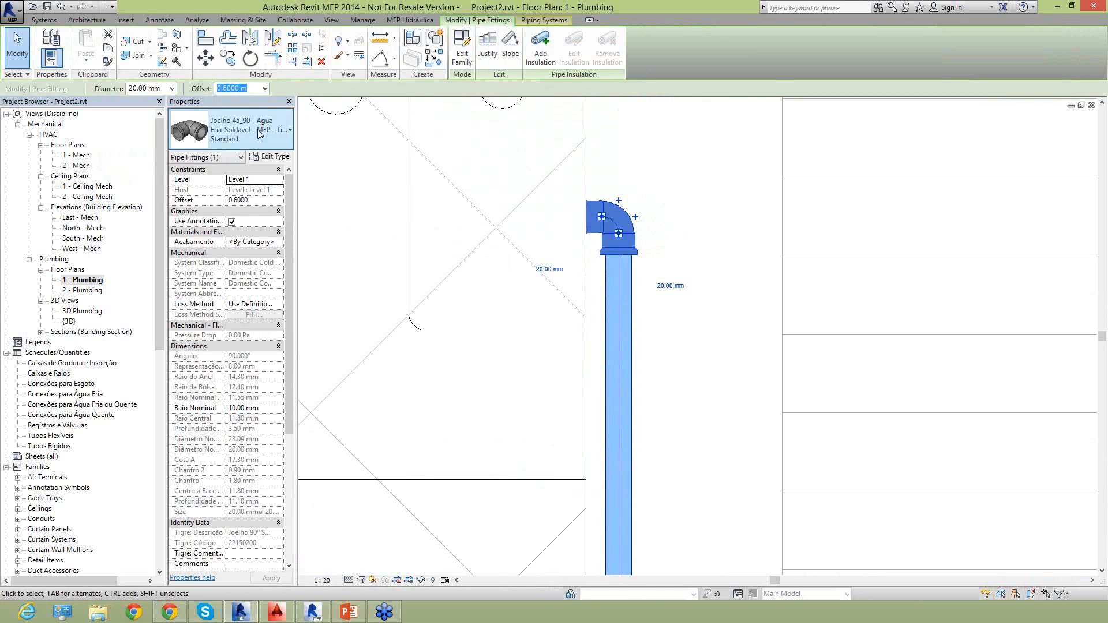
left_click(258, 134)
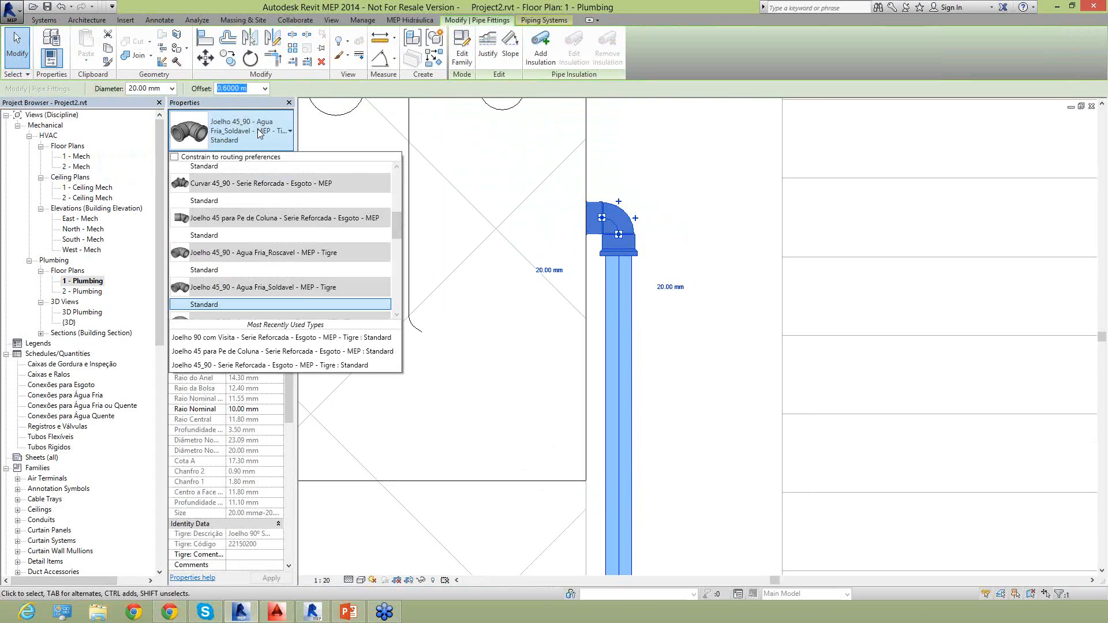
scroll(237, 237, "down", 5)
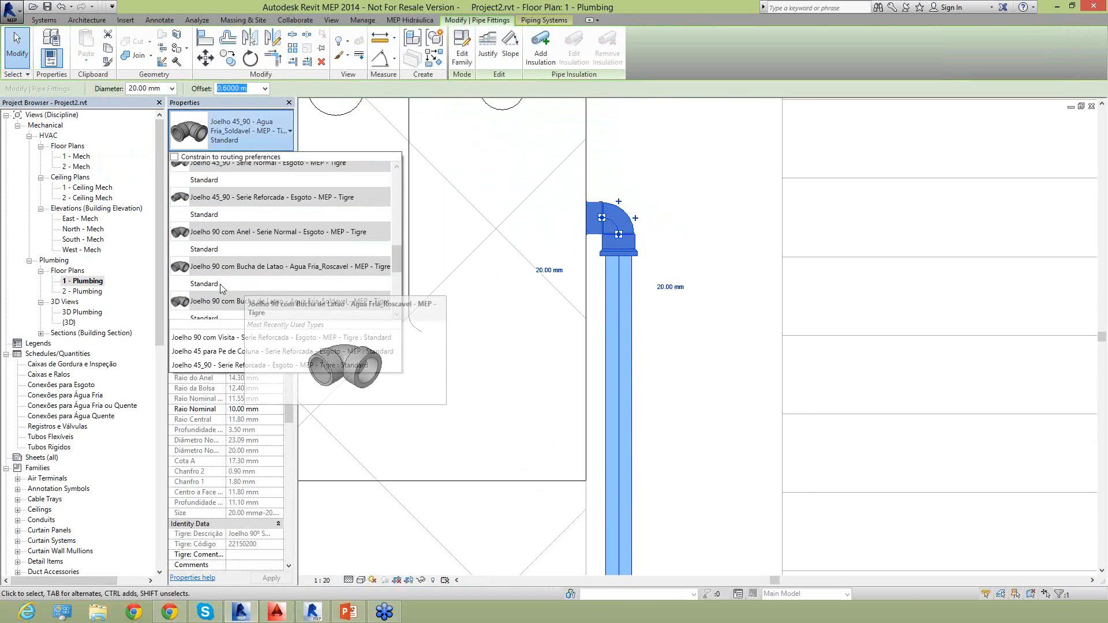
scroll(224, 304, "down", 1)
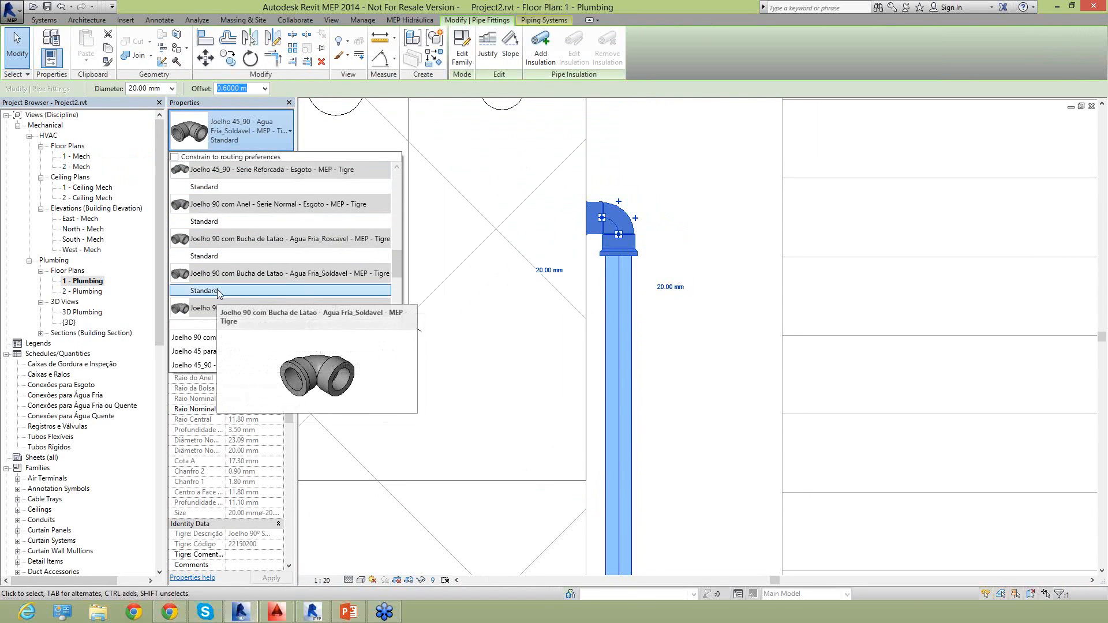
left_click(217, 290)
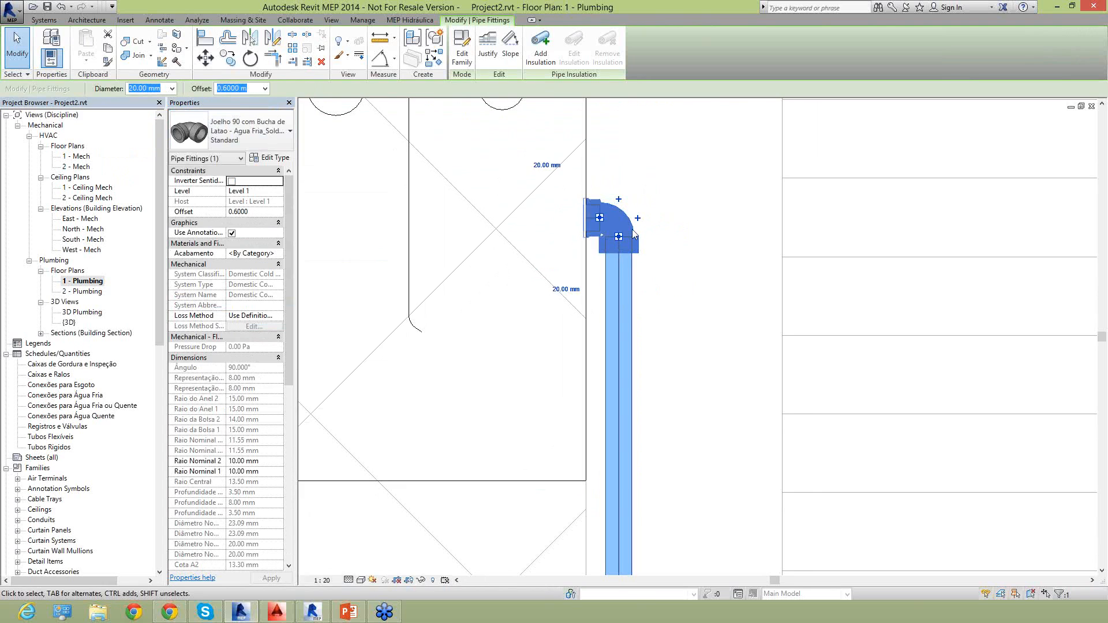
left_click(232, 182)
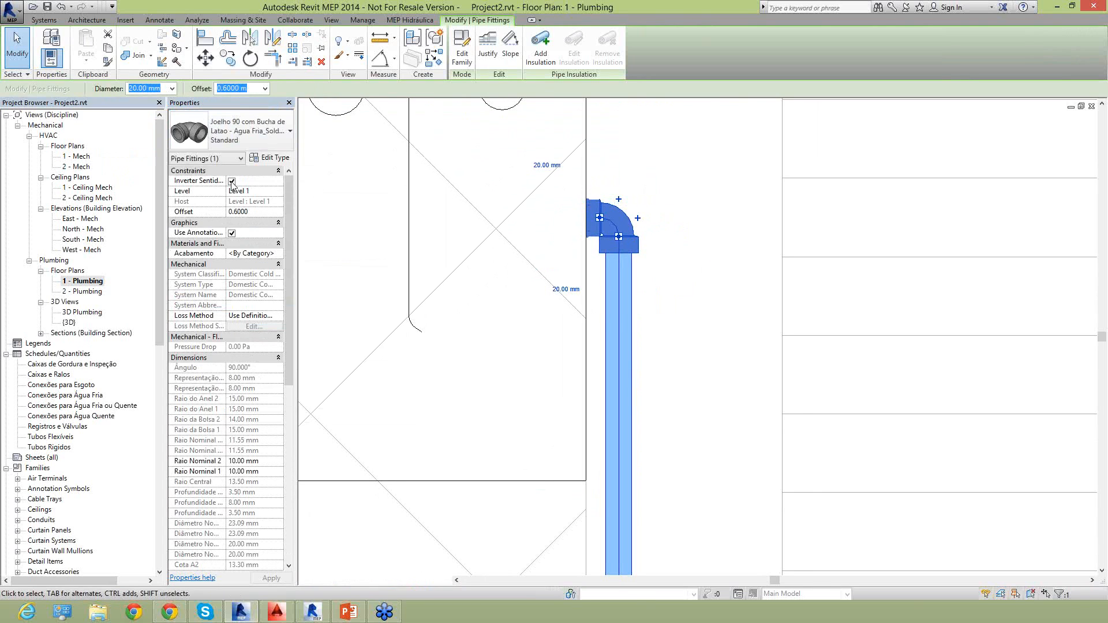
left_click(779, 297)
Change the toilet branch elbow to Joelho 90 com Bucha de Latao - Agua Fria_Soldavel - MEP - Tigre, Standard, and invert its direction.
scroll(722, 346, "down", 2)
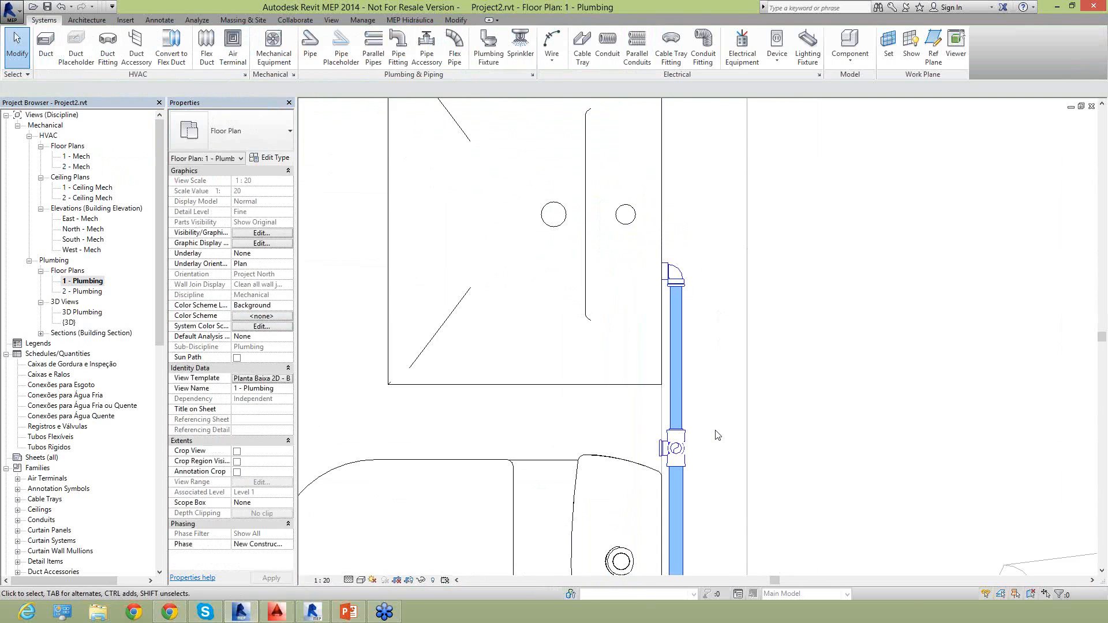
middle_click_drag(715, 415, 700, 175)
scroll(635, 170, "up", 3)
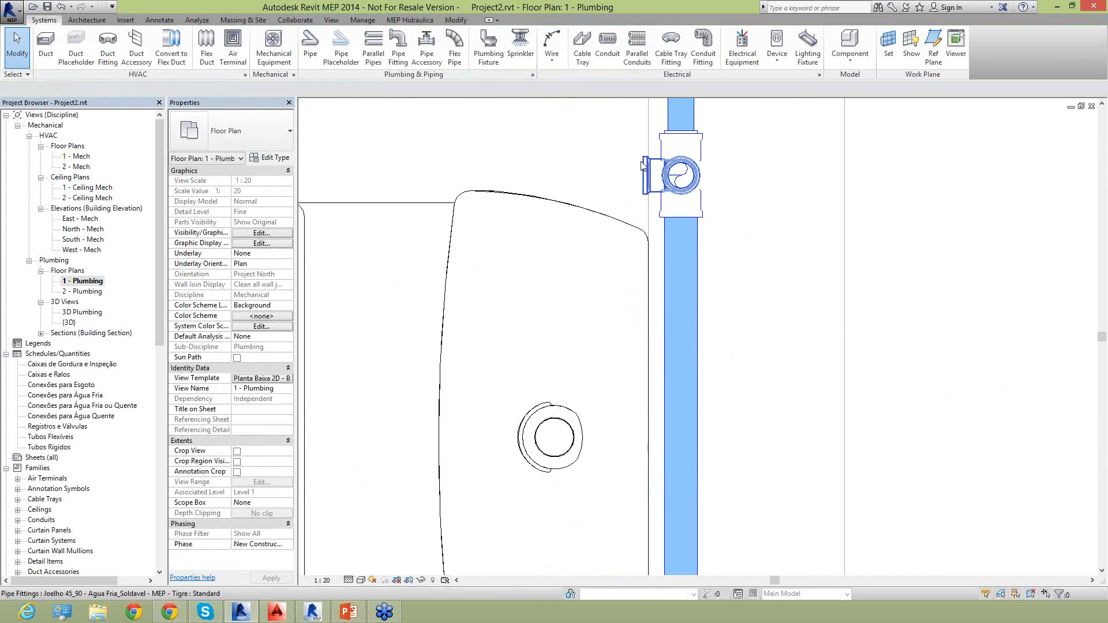
left_click(653, 175)
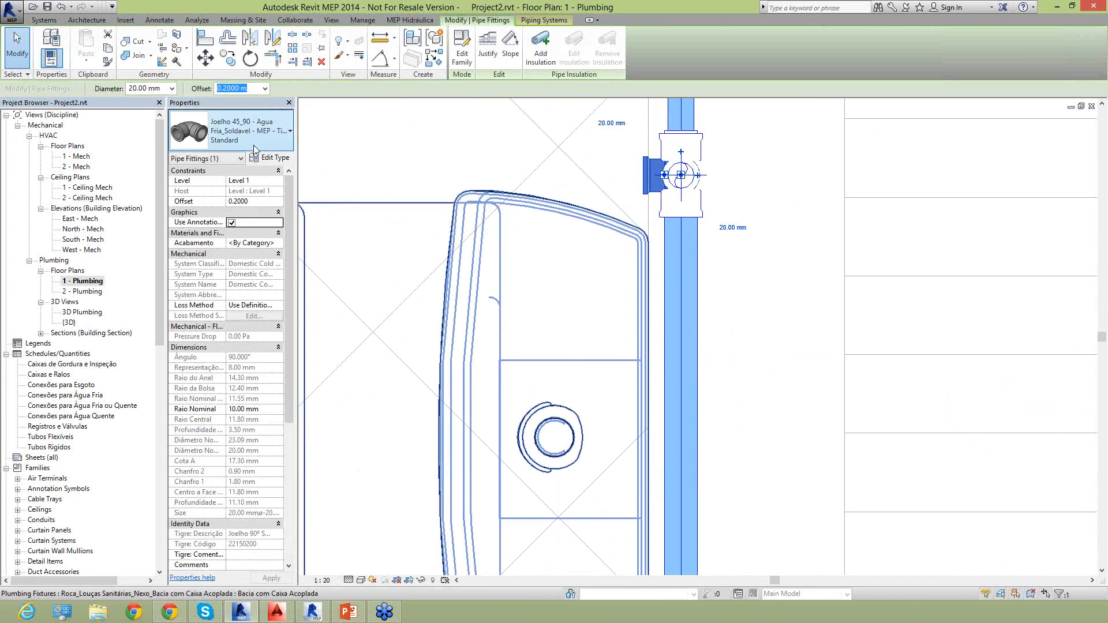
left_click(257, 139)
scroll(260, 183, "down", 3)
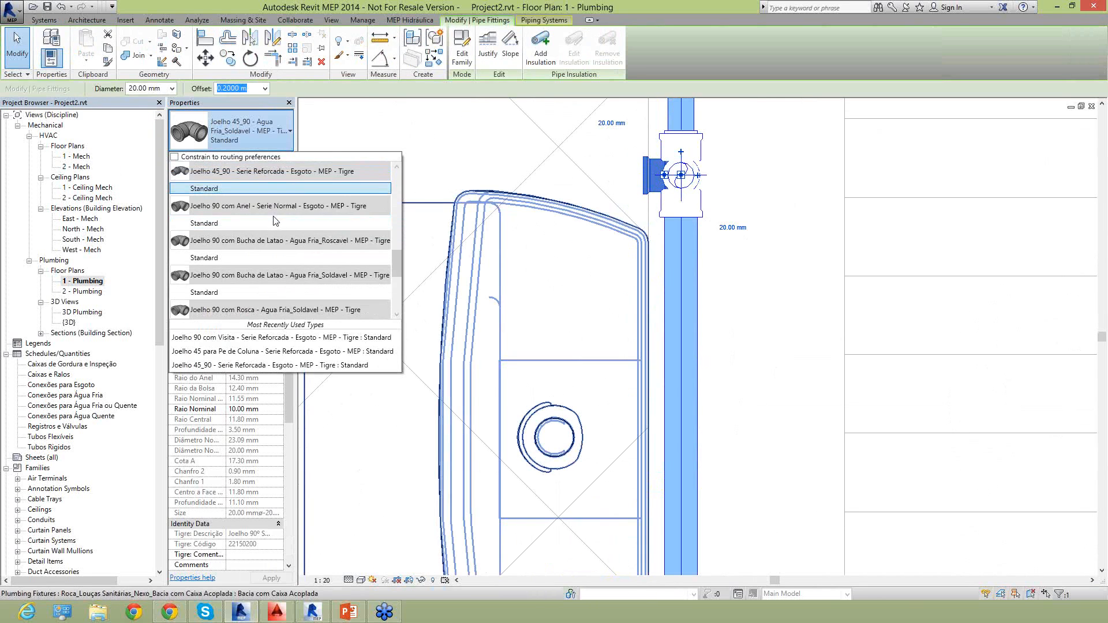
left_click(236, 294)
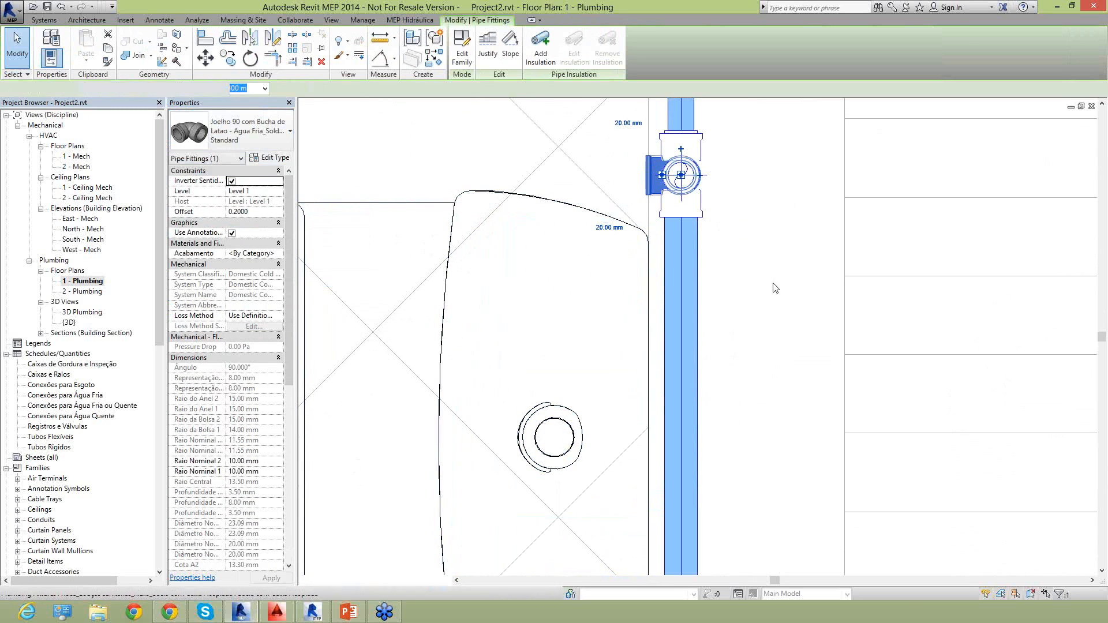
left_click(770, 312)
Nudge the 20 mm pipe between the shower's tee and elbow toward the shower until the elbow sits against the wall face.
scroll(769, 312, "down", 2)
middle_click_drag(761, 403, 705, 26)
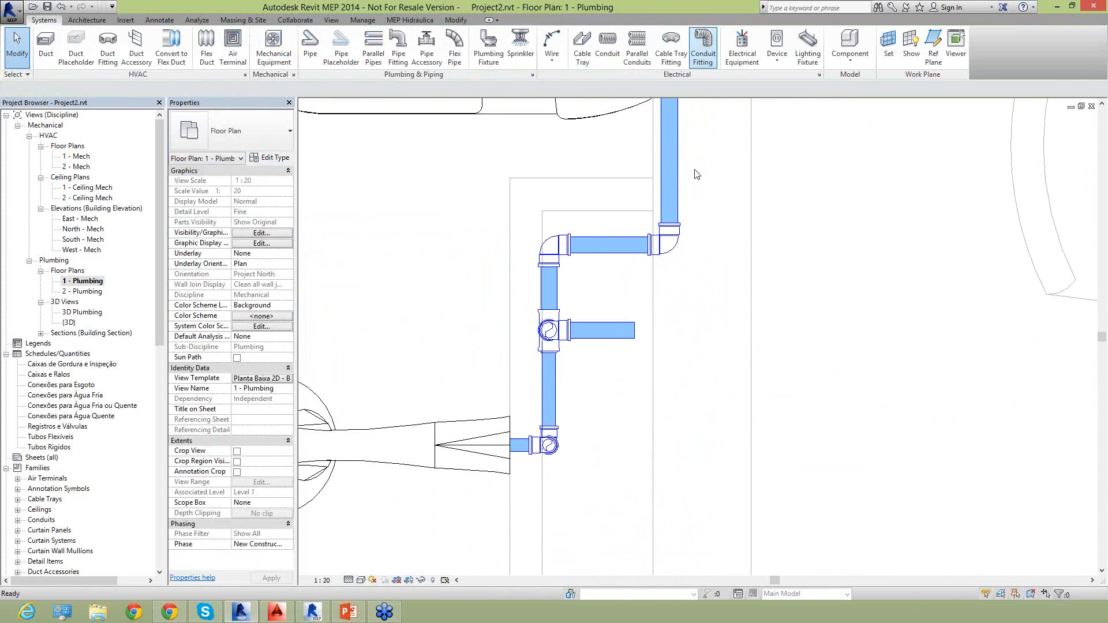
middle_click_drag(647, 301, 697, 326)
middle_click_drag(607, 381, 637, 338)
scroll(603, 422, "up", 2)
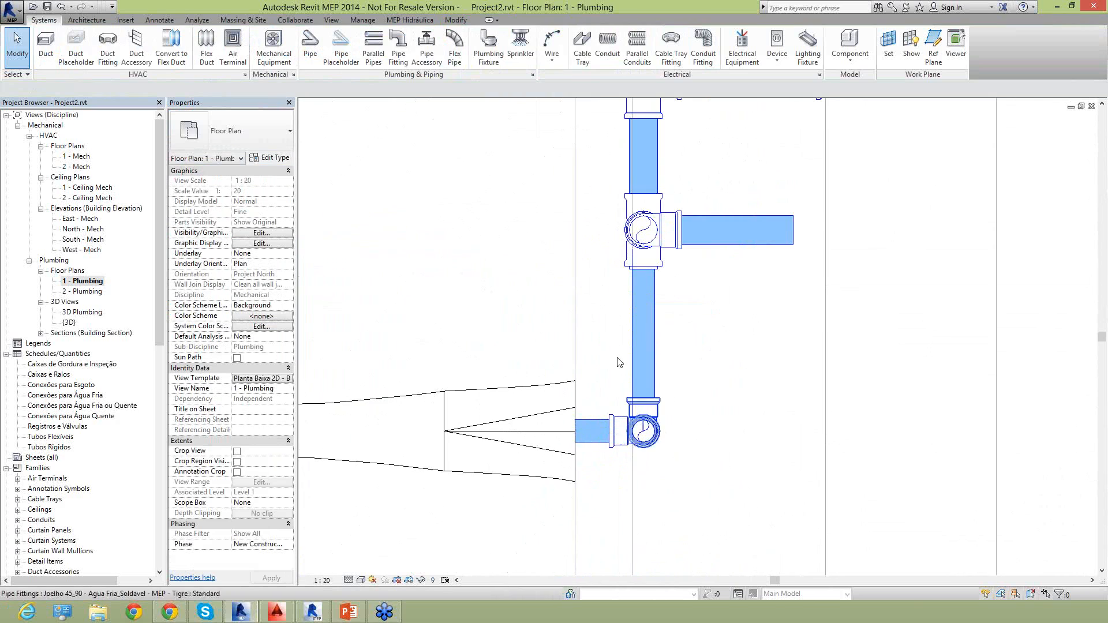
left_click(655, 315)
scroll(649, 334, "down", 2)
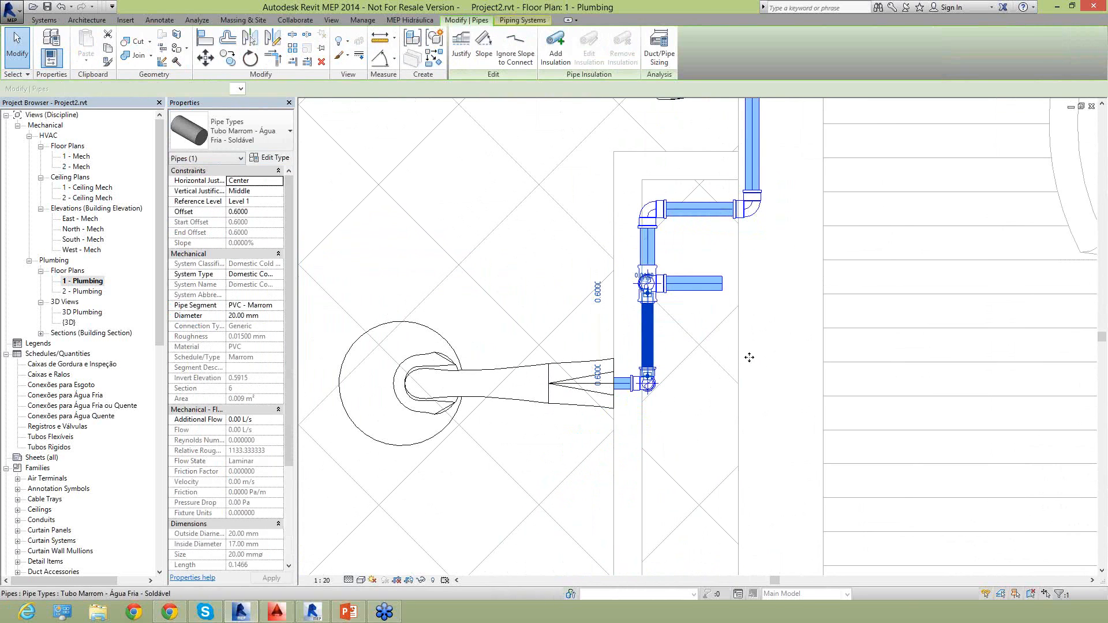
key("Left")
key("Left")
key("Left")
key("Left")
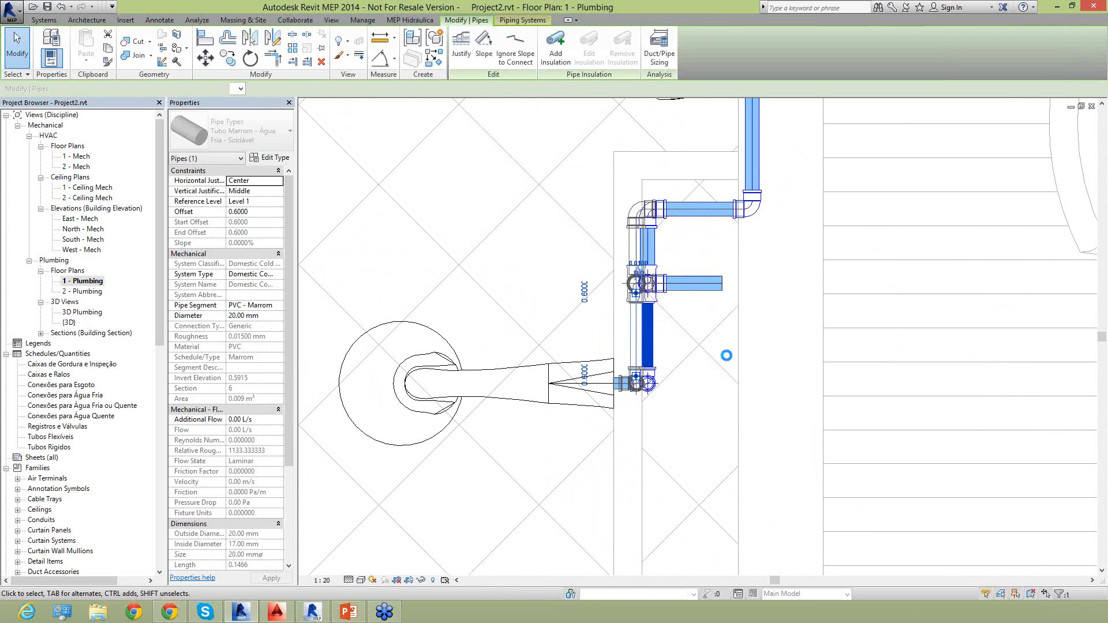
key("Left")
key("Left")
key("Left")
key("Left")
key("Left")
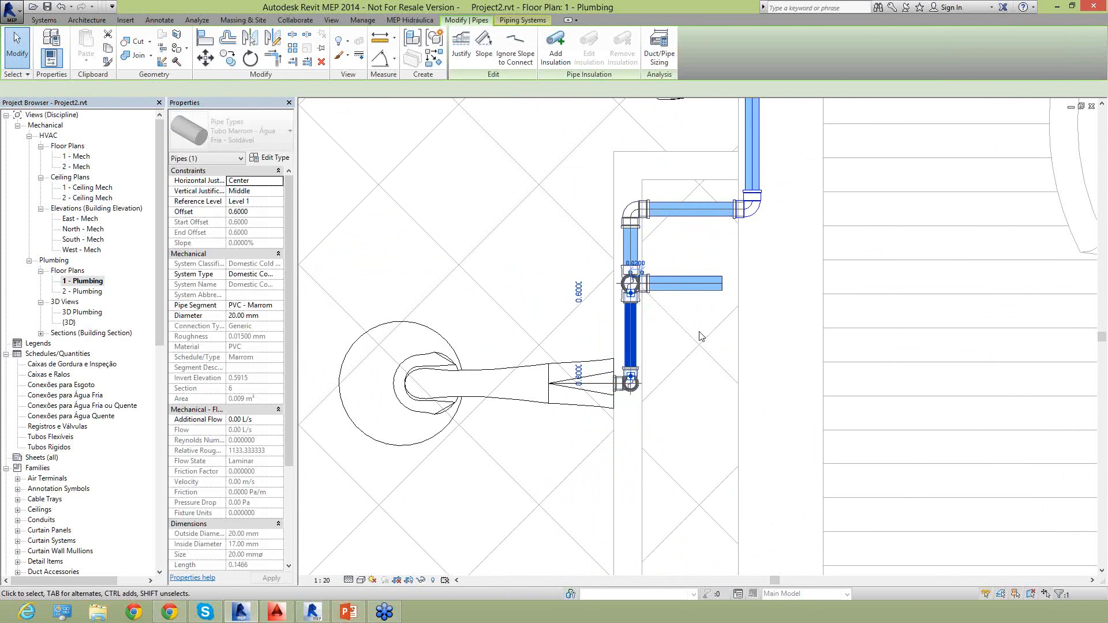
key("Escape")
Change the shower head elbow to Joelho 90 com Bucha de Latao - Agua Fria_Soldavel - MEP - Tigre, Standard, and invert its direction.
scroll(627, 377, "up", 2)
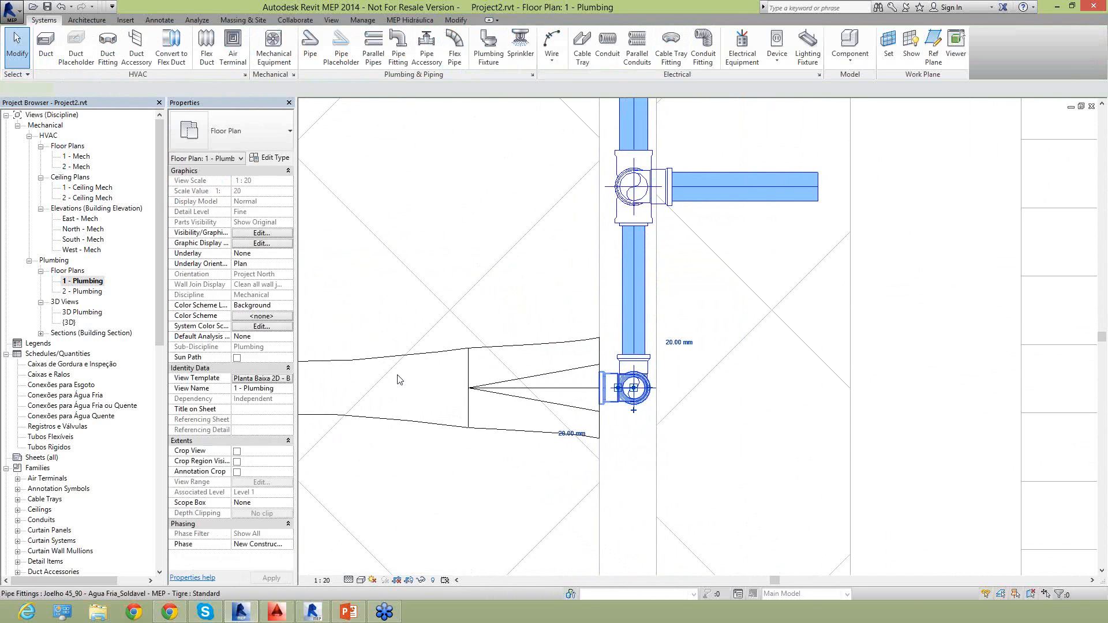
left_click(611, 388)
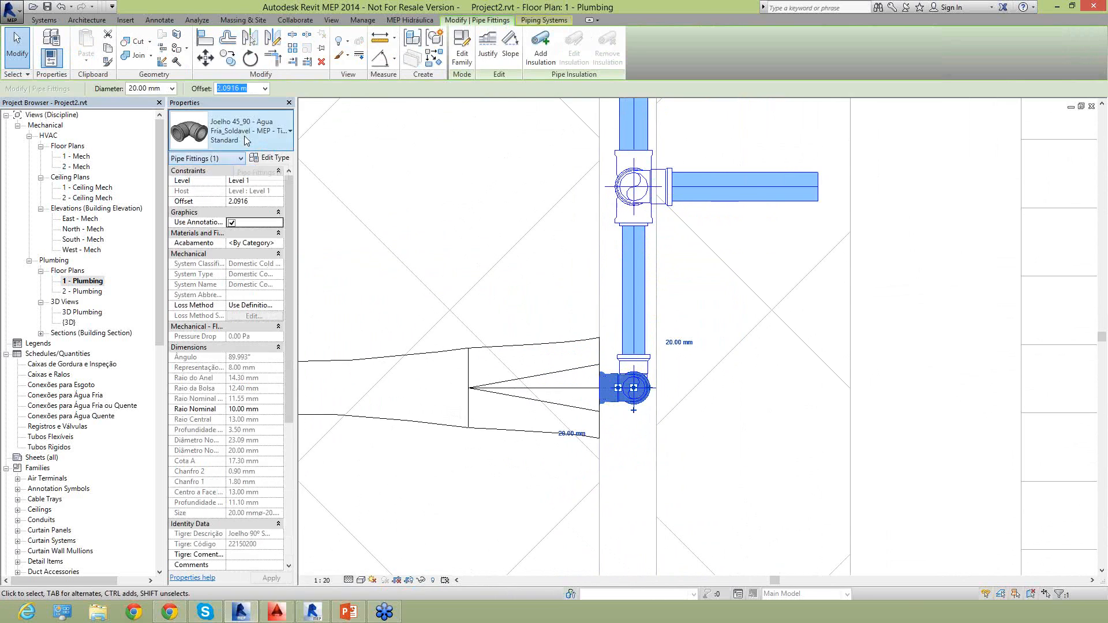
left_click(244, 136)
scroll(237, 280, "down", 2)
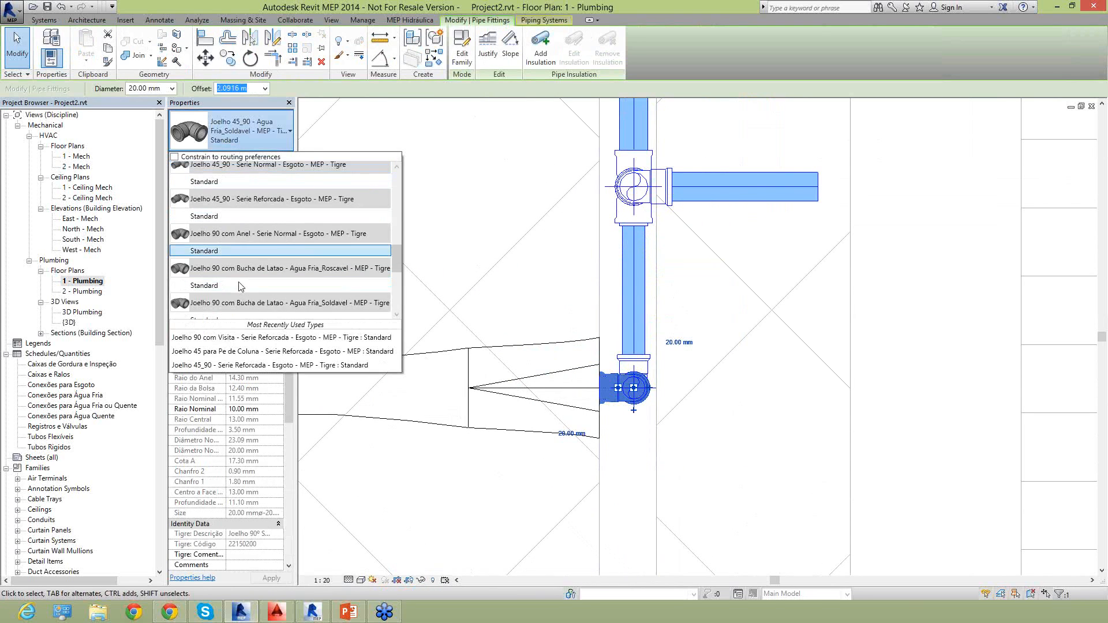
scroll(226, 307, "down", 1)
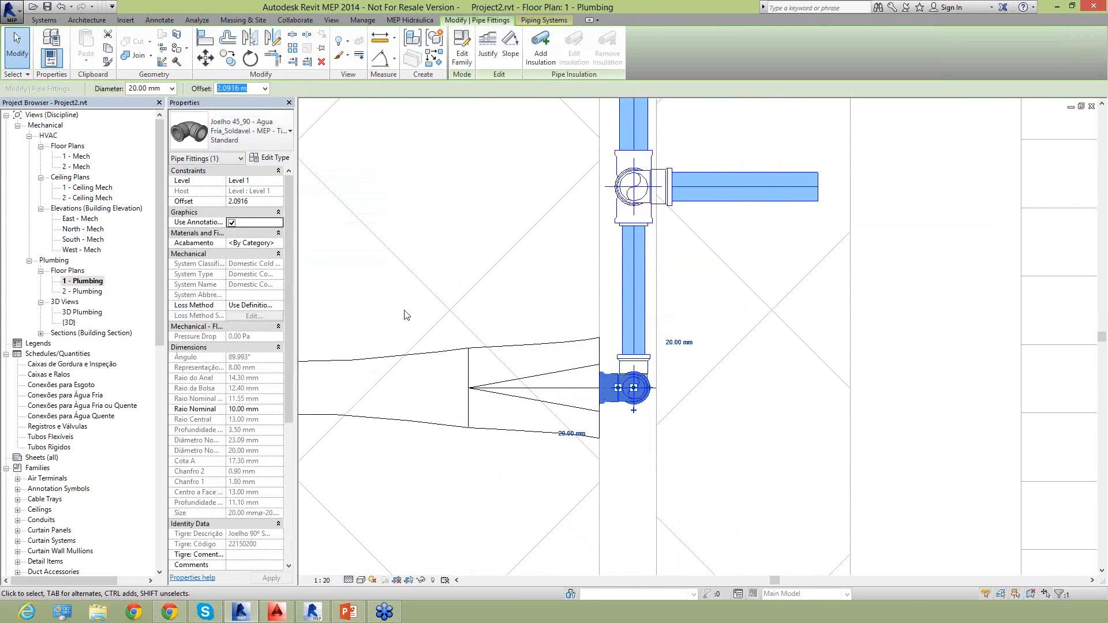
key("Escape")
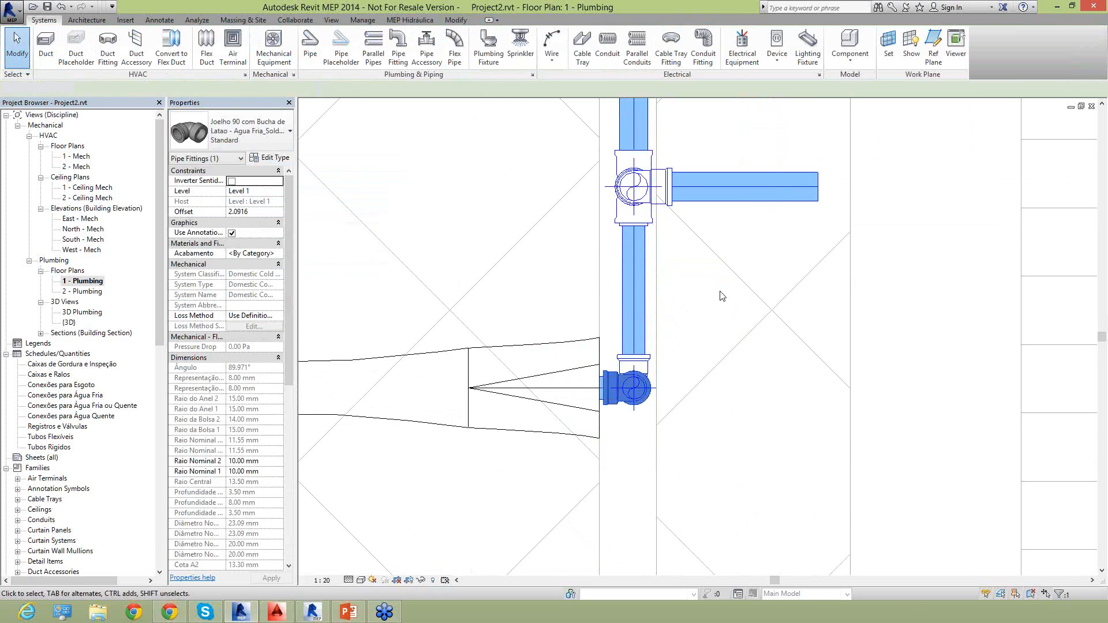
left_click(618, 376)
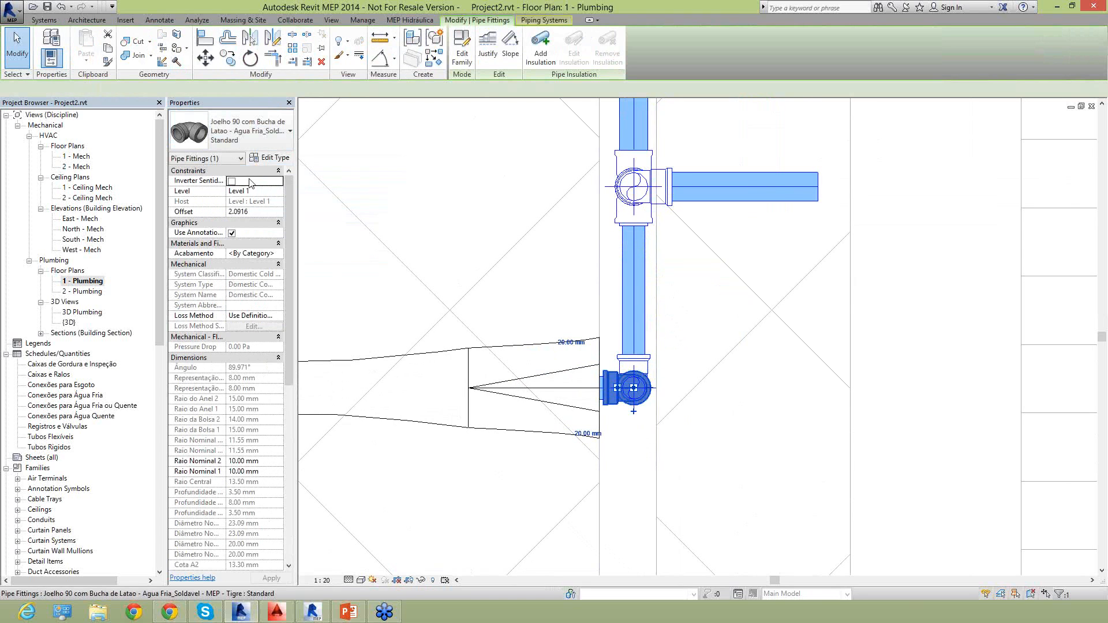
left_click(232, 181)
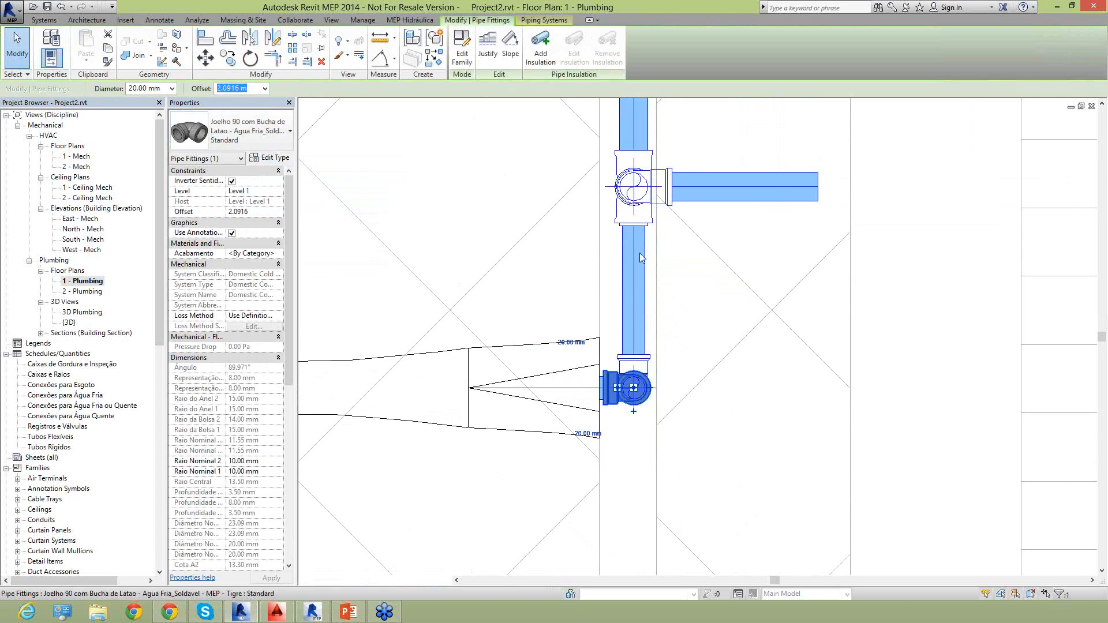
left_click(684, 299)
Open the Section 2 view from its marker in the bathroom plan.
scroll(680, 298, "down", 8)
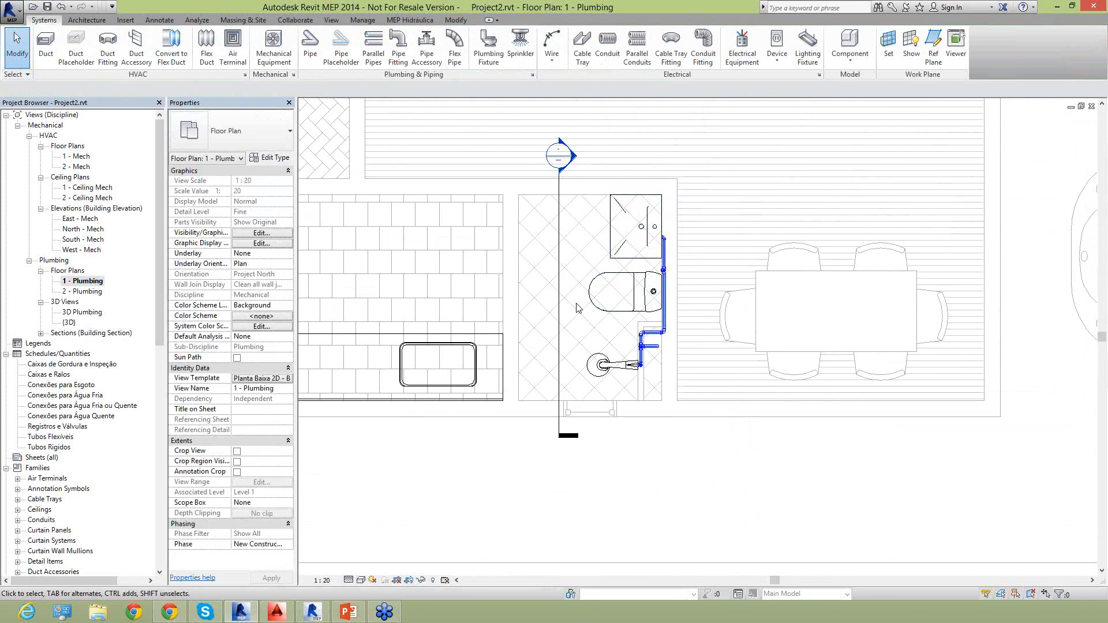
double_click(573, 160)
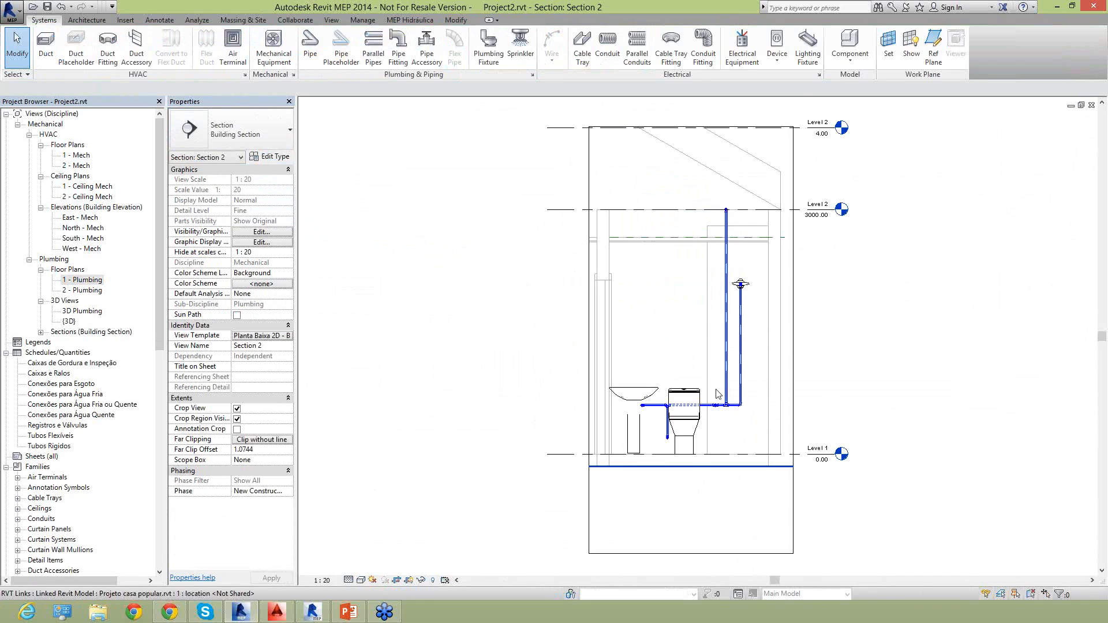
scroll(741, 456, "up", 2)
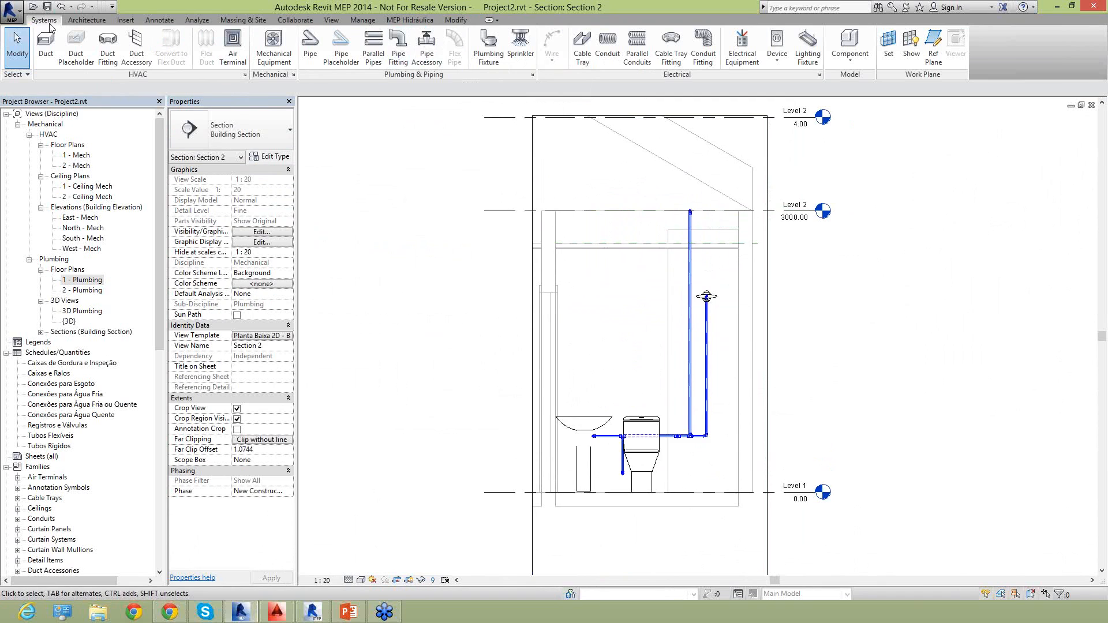
Start placing a pipe accessory and look through the loaded Tigre and Docol valve types and sizes.
left_click(436, 58)
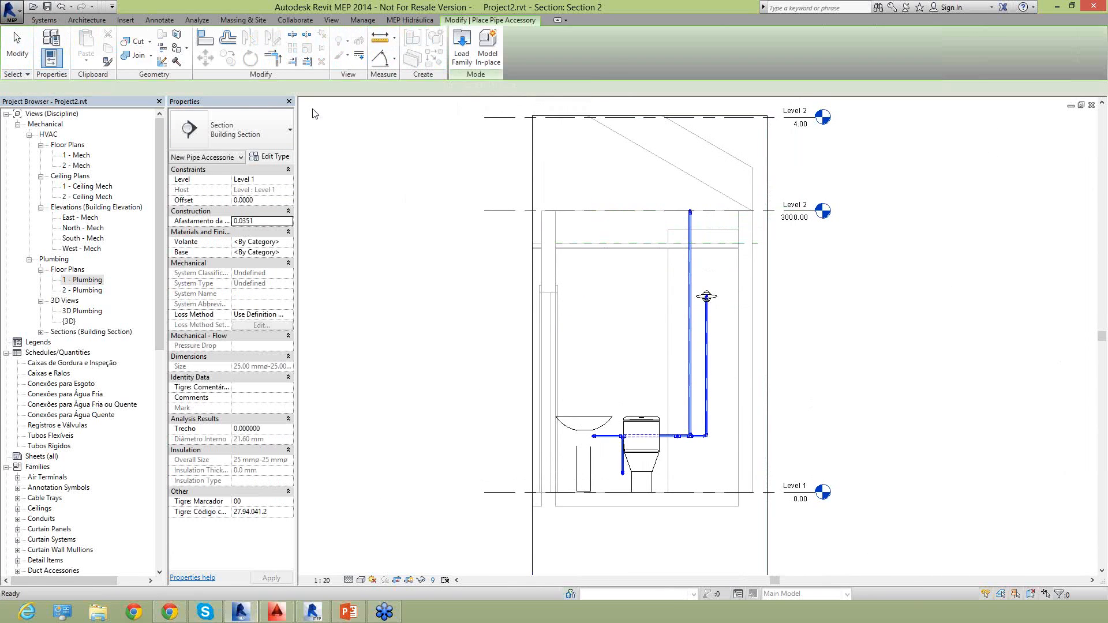
left_click(254, 136)
scroll(283, 218, "down", 5)
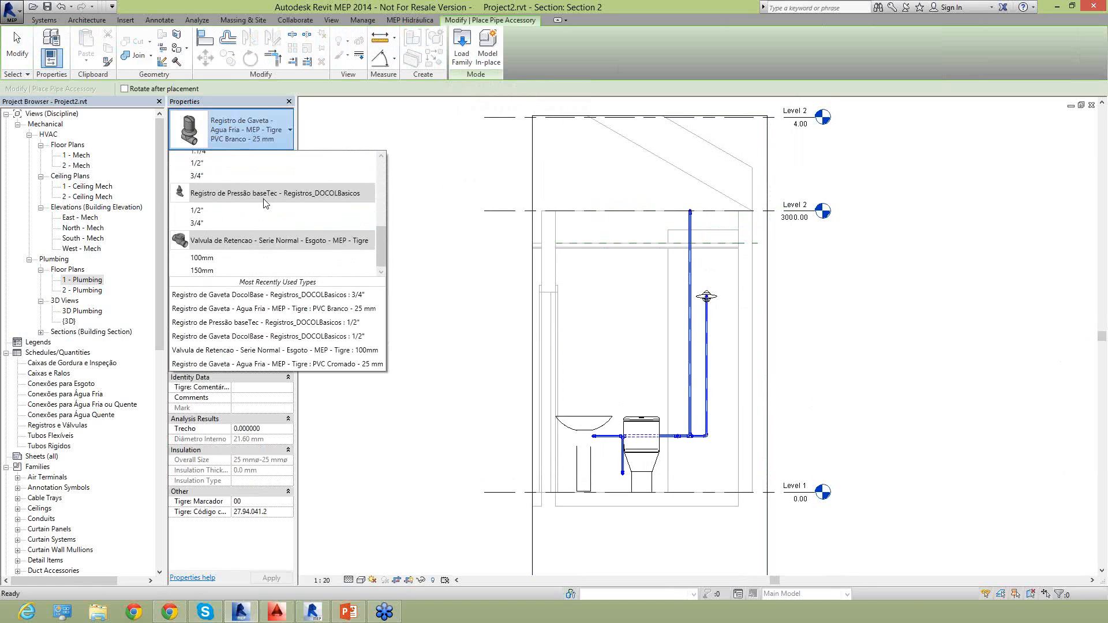
scroll(261, 199, "up", 3)
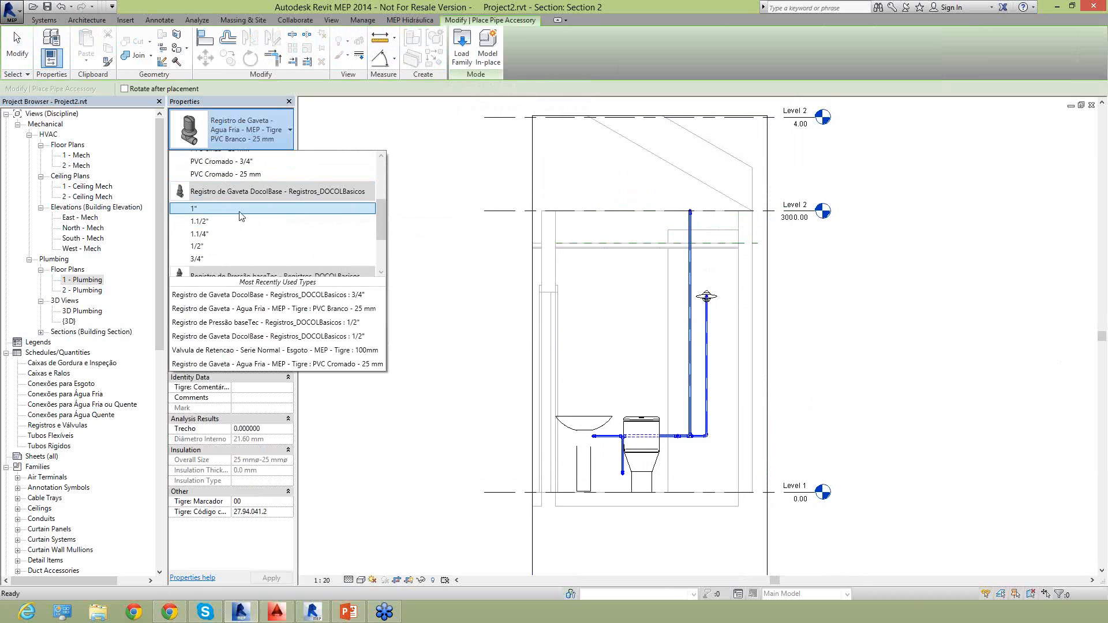
left_click(450, 143)
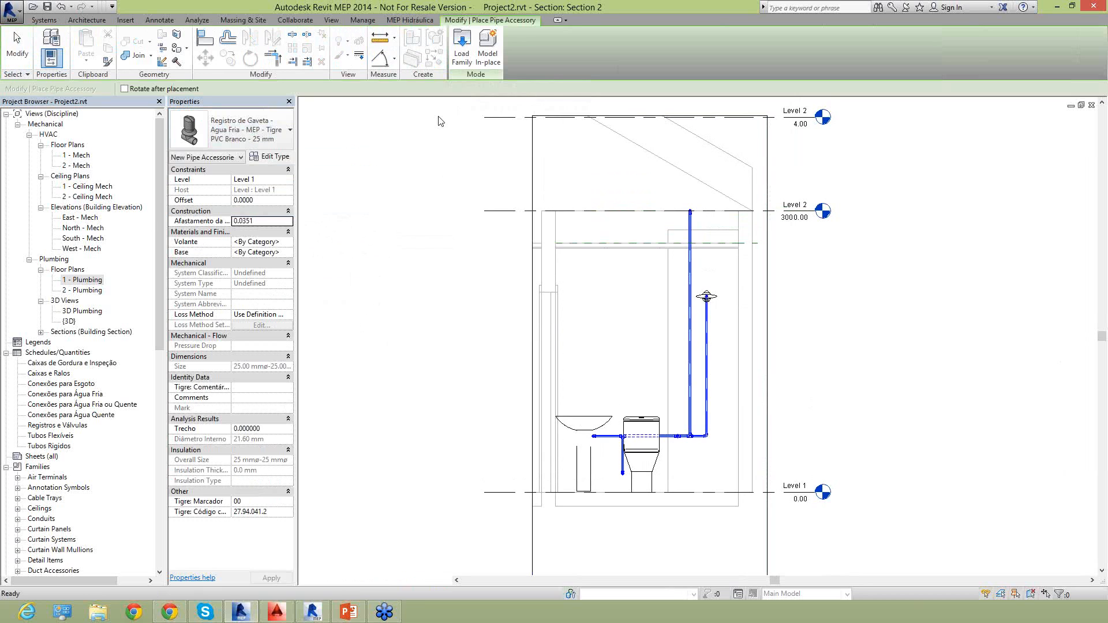
Cancel the accessory placement, view the Tigre Água Fria Soldável adapters in the Content Explorer, and close it.
left_click(408, 20)
key("Escape")
key("Escape")
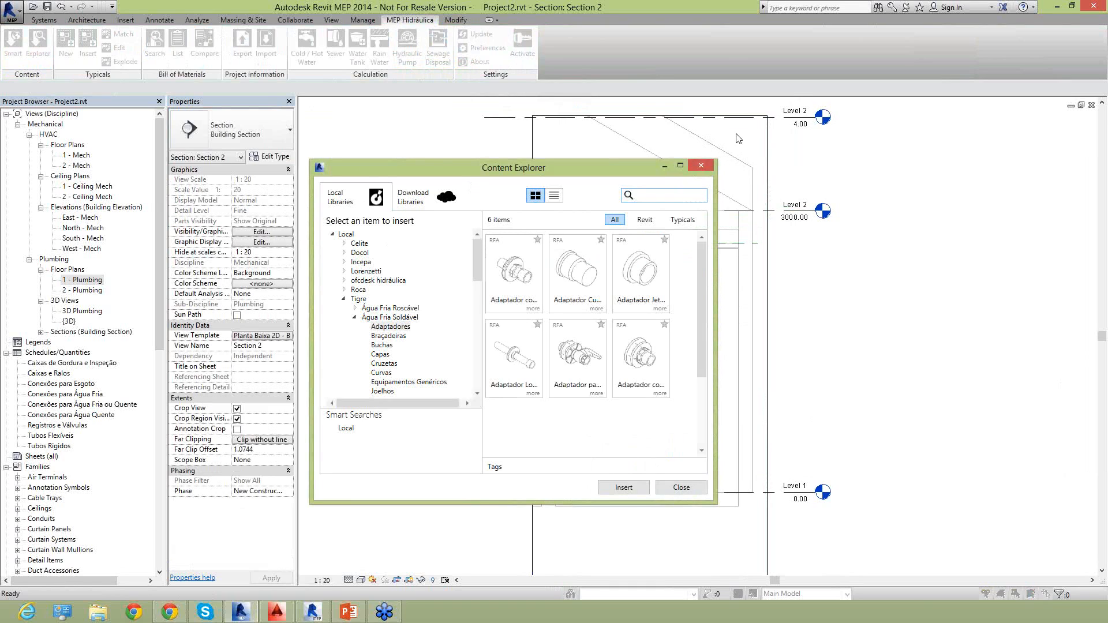
left_click(702, 166)
Place a Registro de Gaveta DocolBase 3/4" gate valve on the vertical supply riser at about 1.74 m offset.
left_click(44, 19)
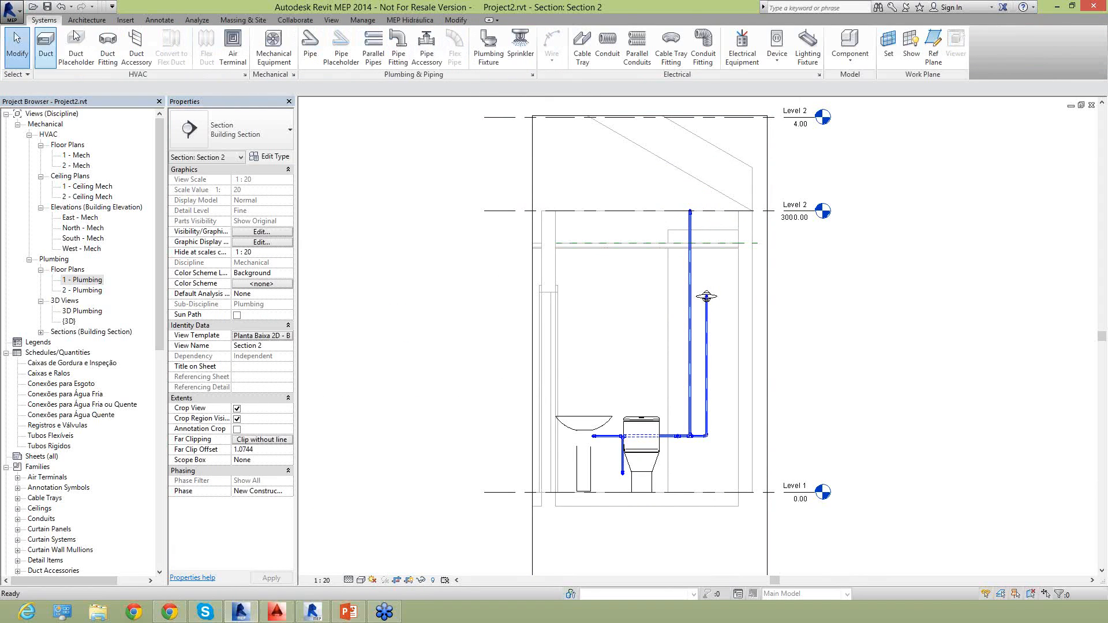
left_click(427, 49)
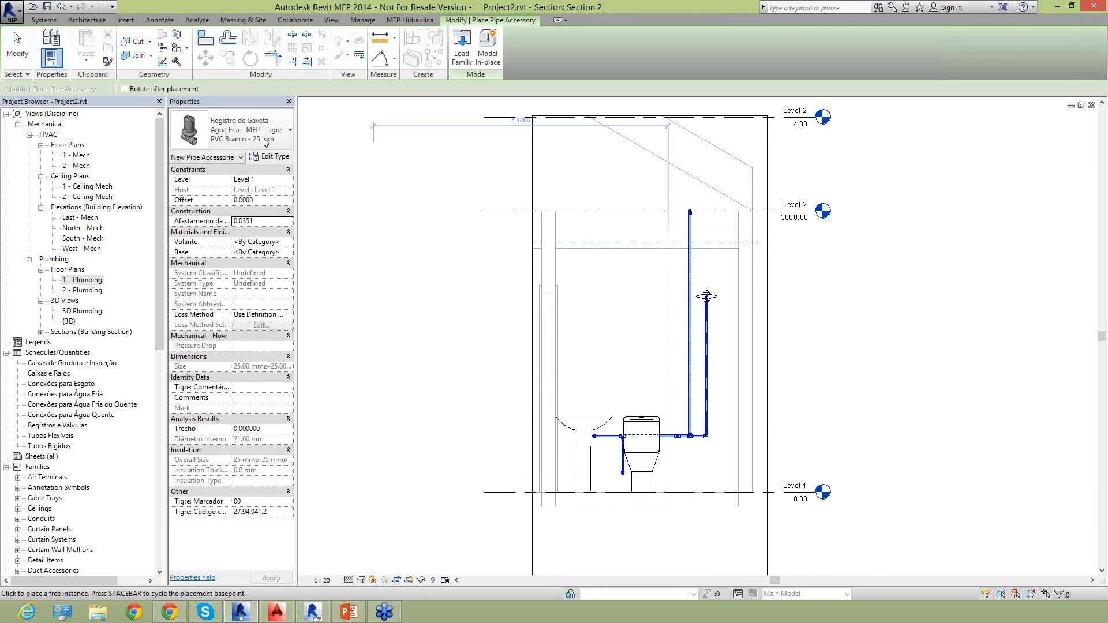
left_click(271, 118)
scroll(309, 257, "down", 2)
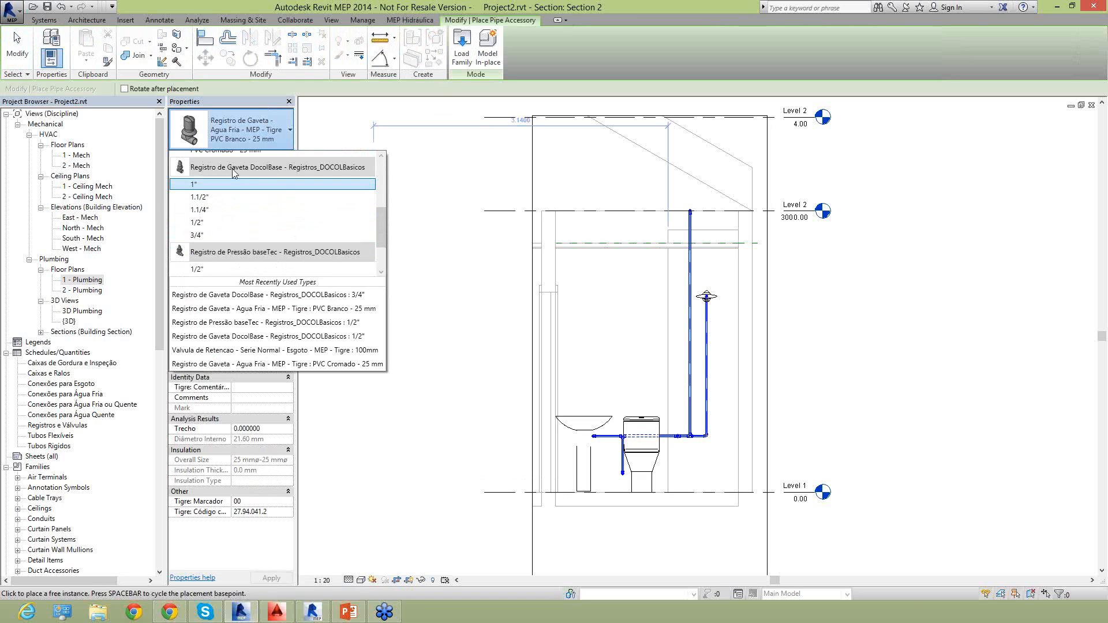
left_click(226, 236)
left_click(691, 364)
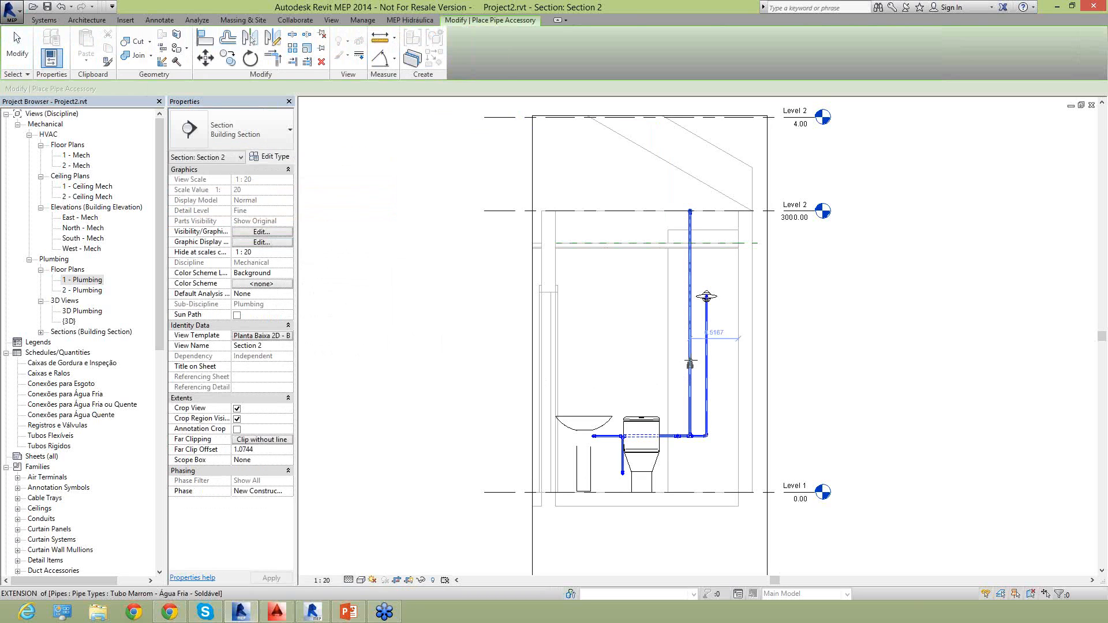
Place a Registro de Pressão baseTec 1/2" valve on the vertical shower pipe below the shower head and end the placement.
scroll(696, 331, "up", 5)
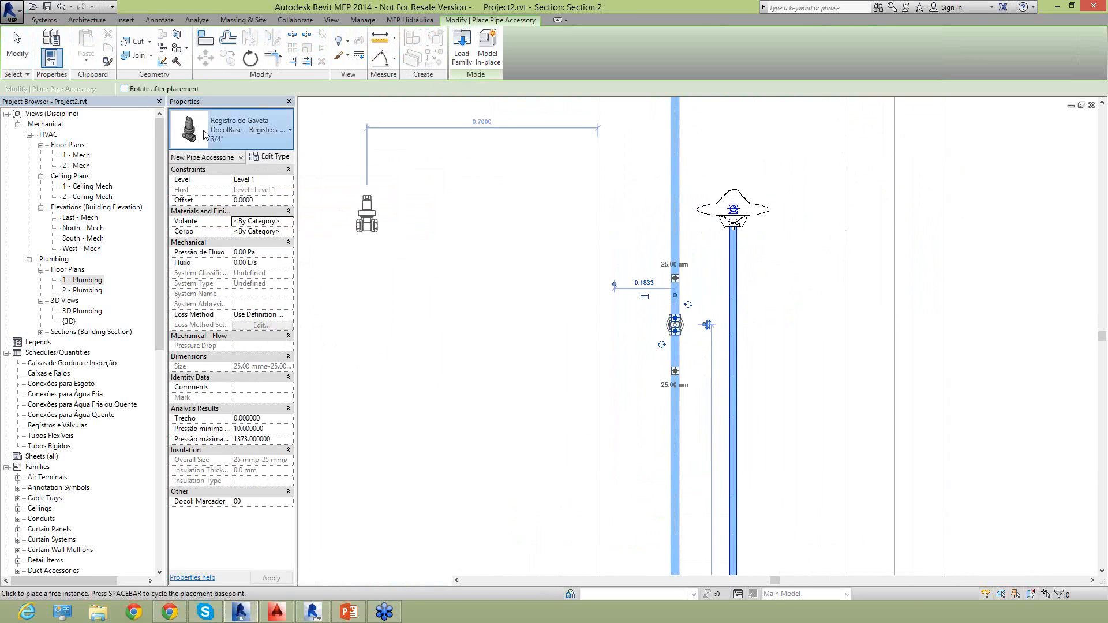
left_click(260, 130)
scroll(261, 250, "down", 1)
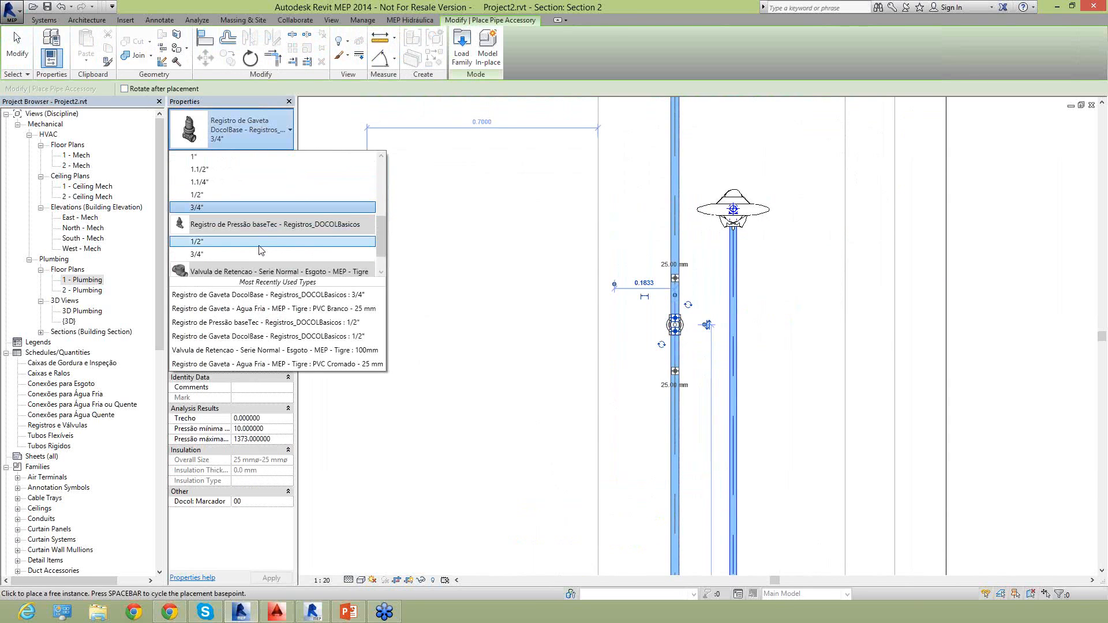
left_click(255, 242)
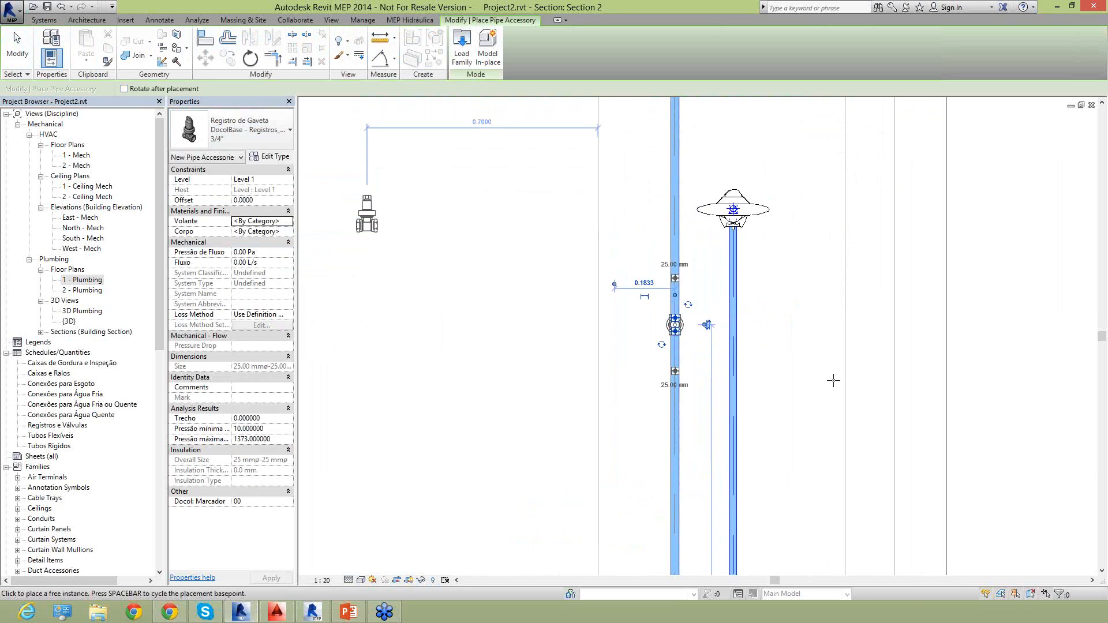
left_click(732, 442)
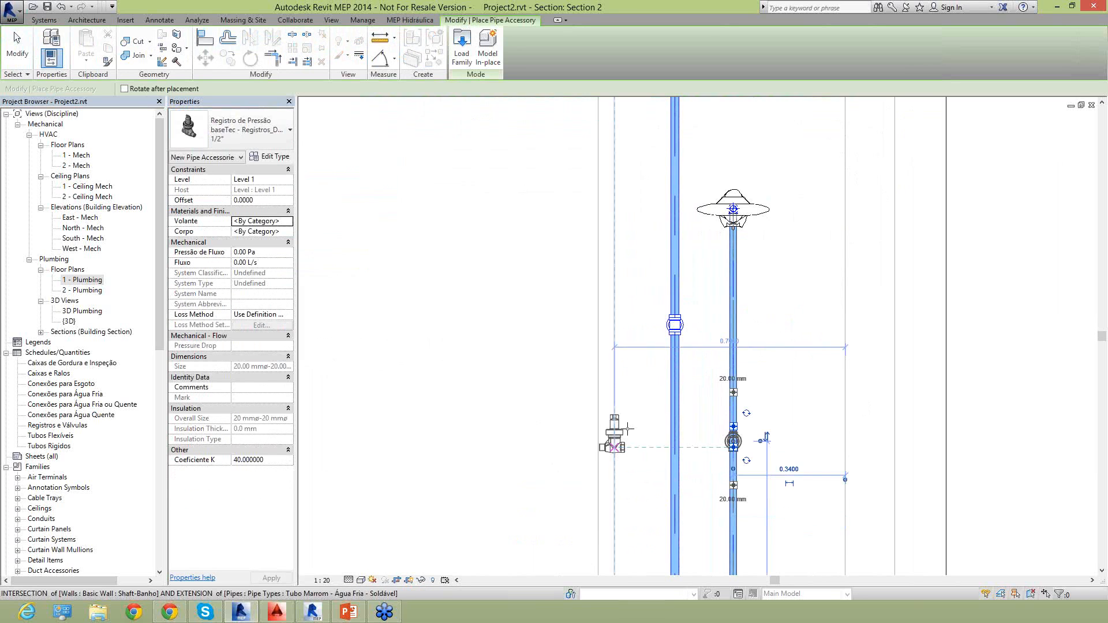
key("Escape")
key("Escape")
Rotate the gate valve on the supply riser about its pipe axis in 90° turns until its handle faces the section view.
scroll(695, 369, "up", 2)
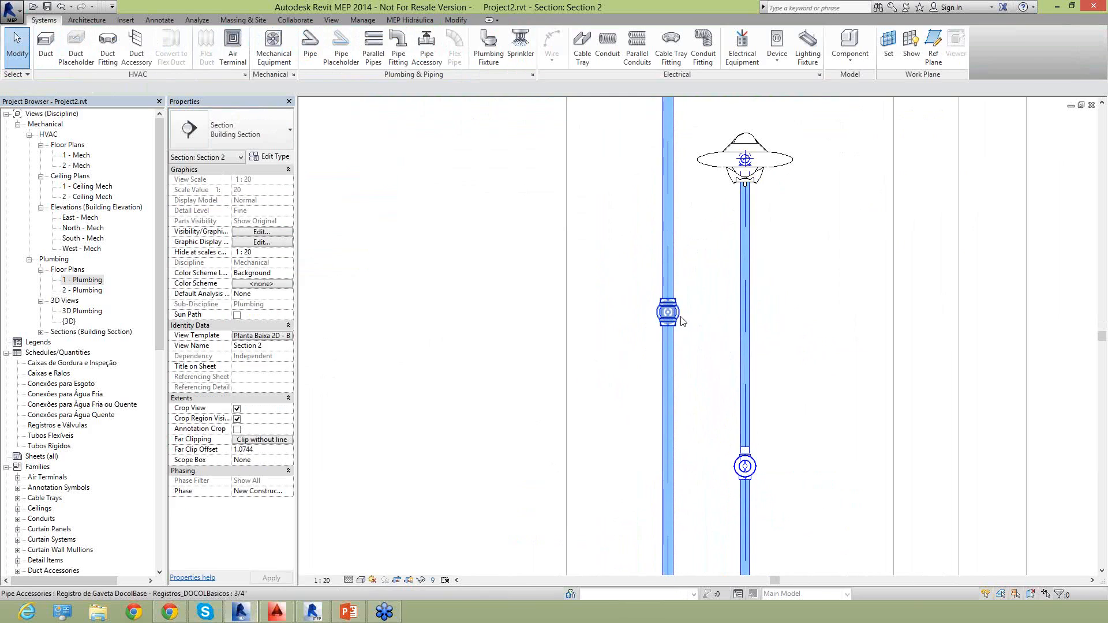
left_click(681, 319)
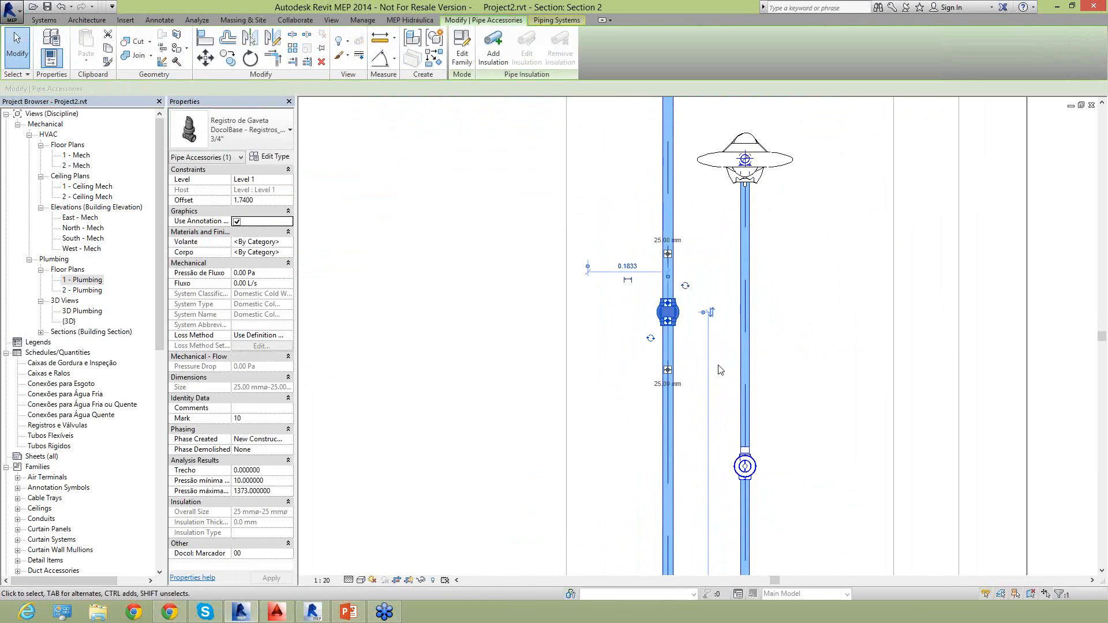
scroll(695, 299, "up", 1)
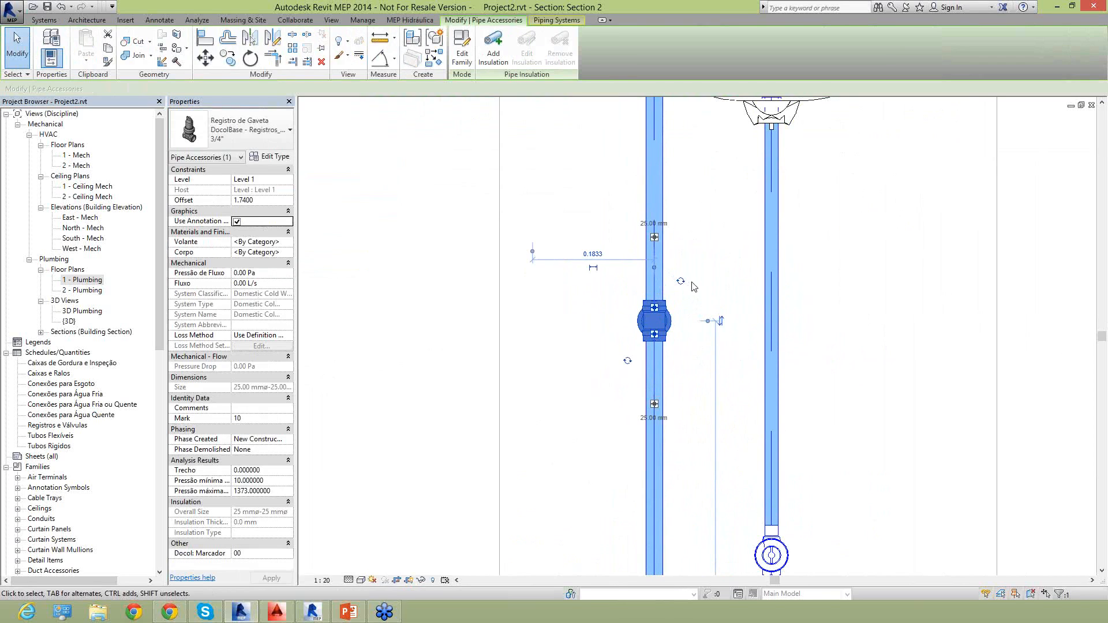
left_click(681, 284)
left_click(628, 281)
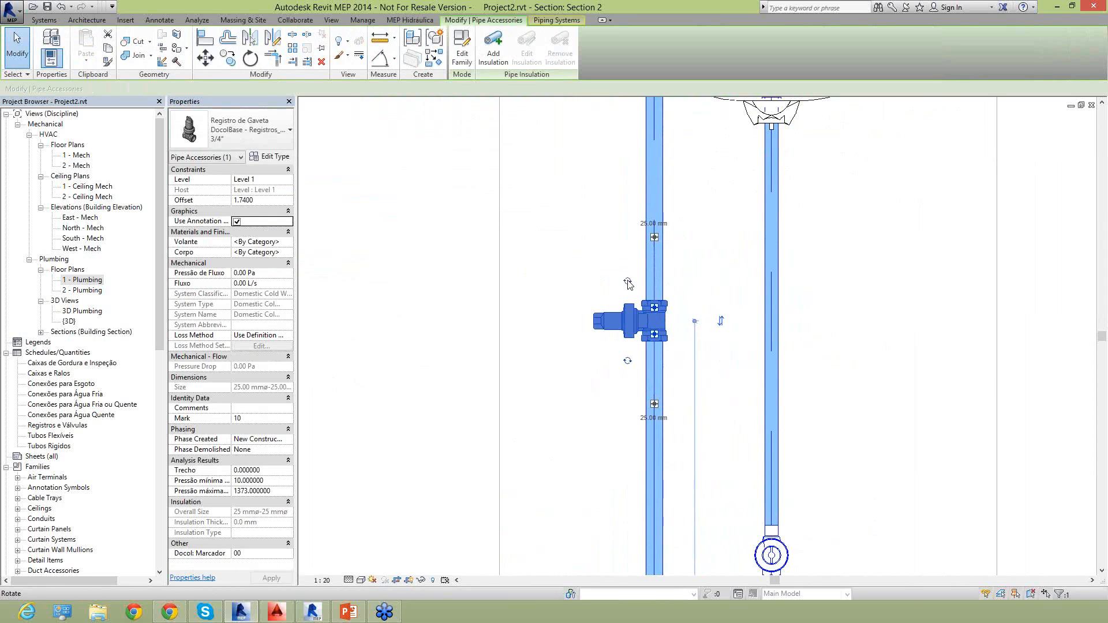
left_click(582, 307)
scroll(586, 311, "down", 4)
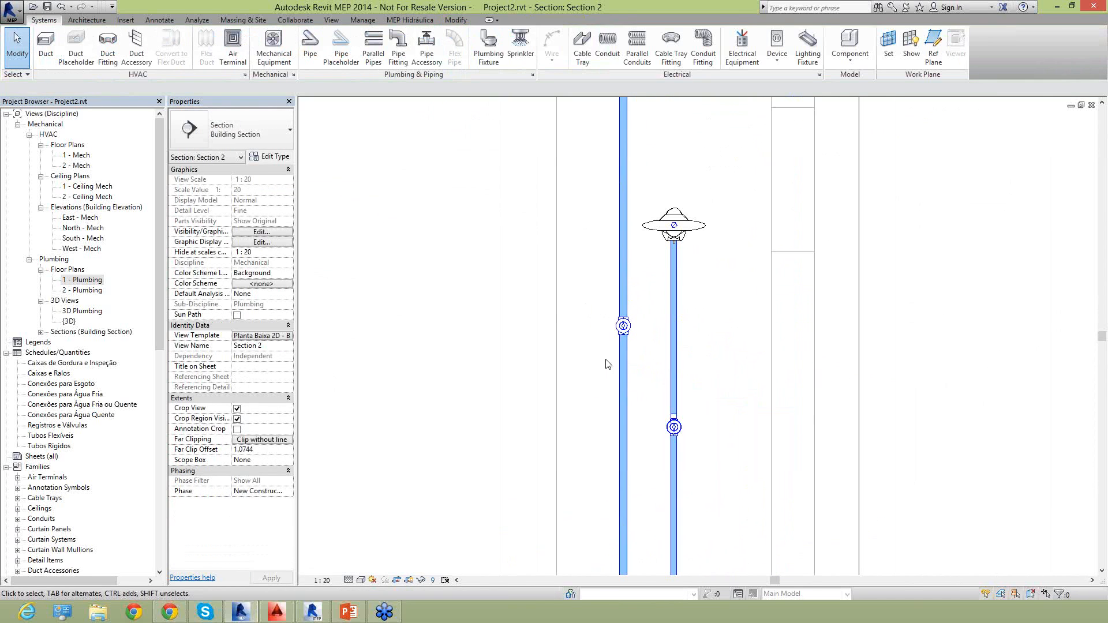
left_click(625, 287)
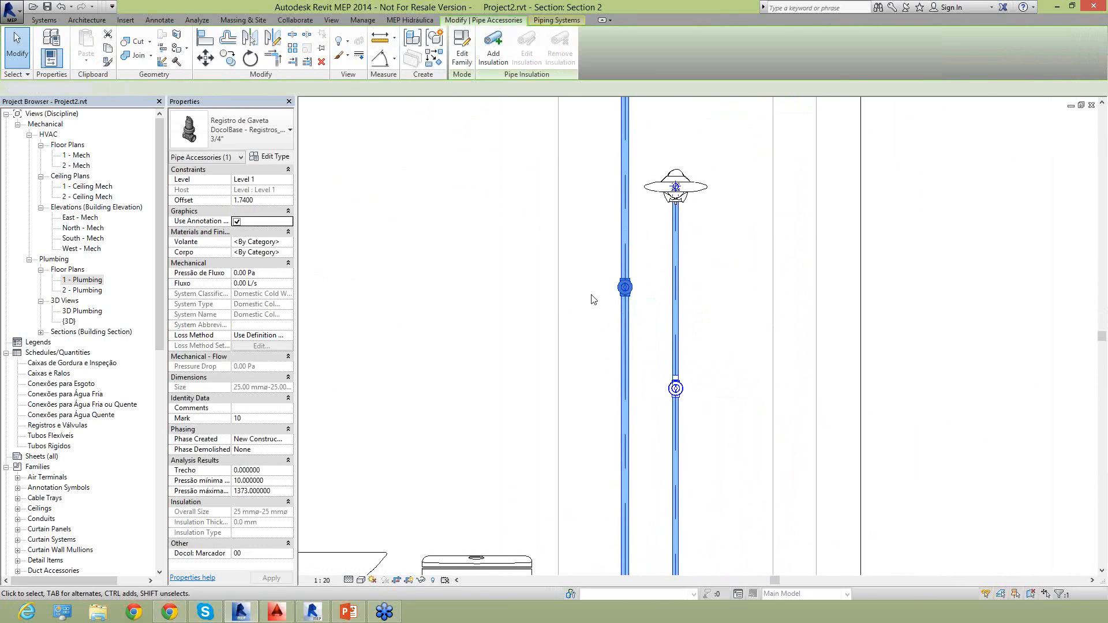
left_click(537, 339)
Detach both shower pipes from the pressure valve by shortening them to offsets of about 1.23 m below it and 1.71 m above it.
middle_click_drag(677, 390, 653, 349)
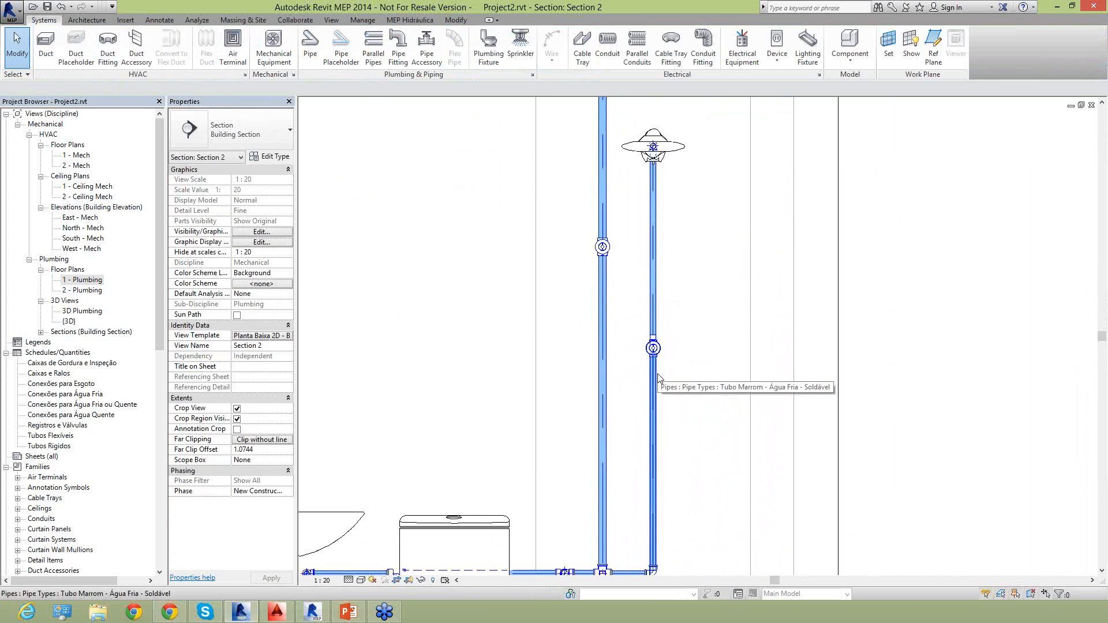
scroll(655, 358, "up", 2)
left_click(654, 351)
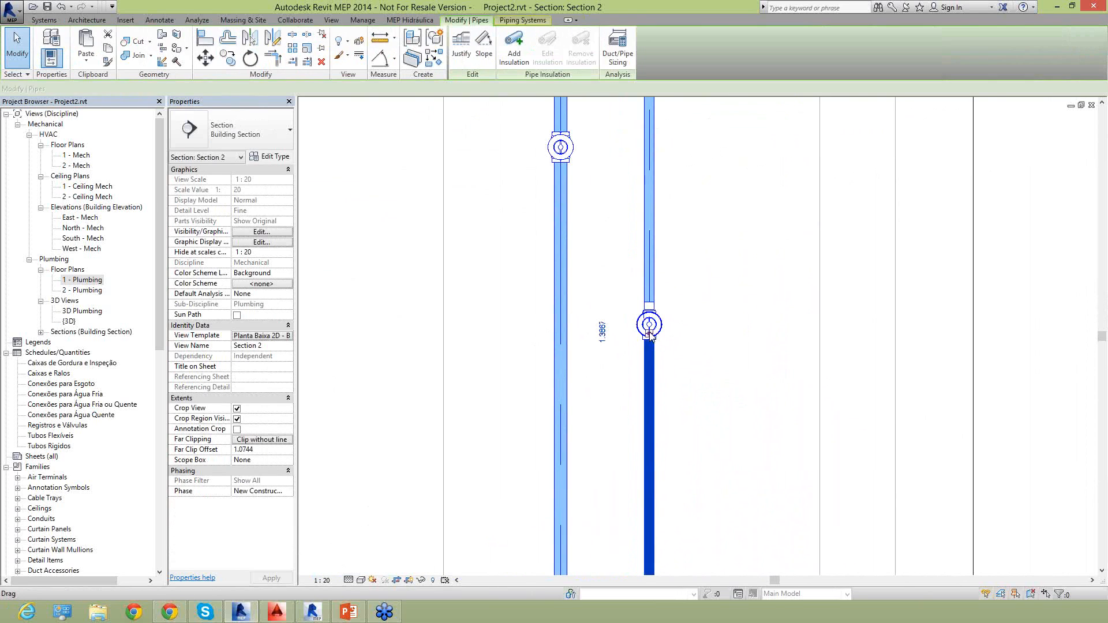
left_click(645, 271)
key("Delete")
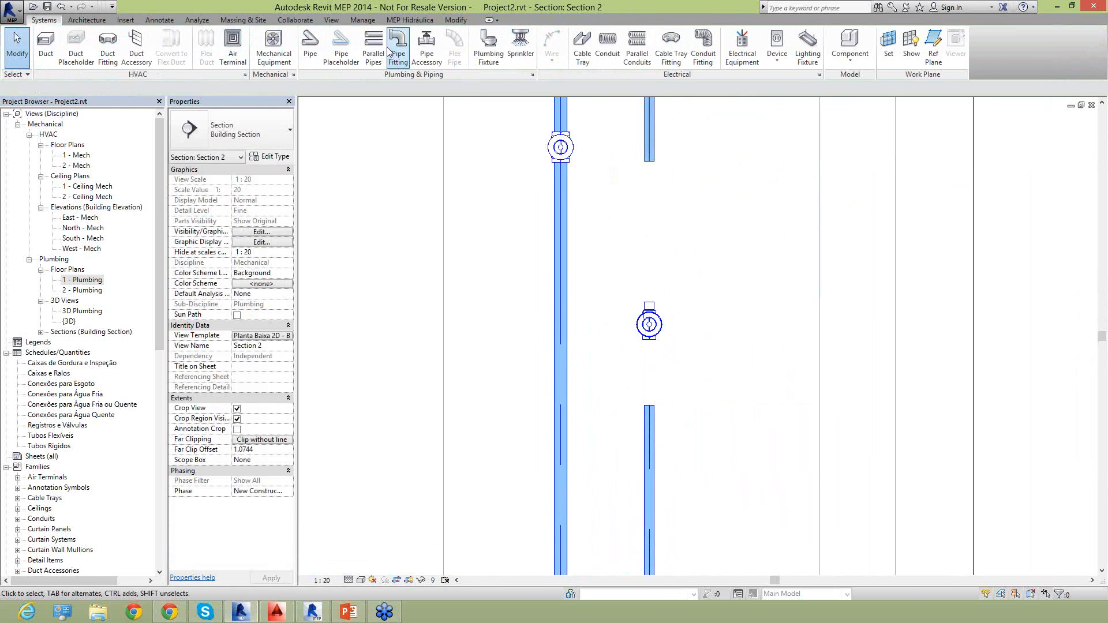
Place a Luva com Rosca - Agua Fria_Soldavel fitting on the upper end of the pressure valve.
left_click(399, 47)
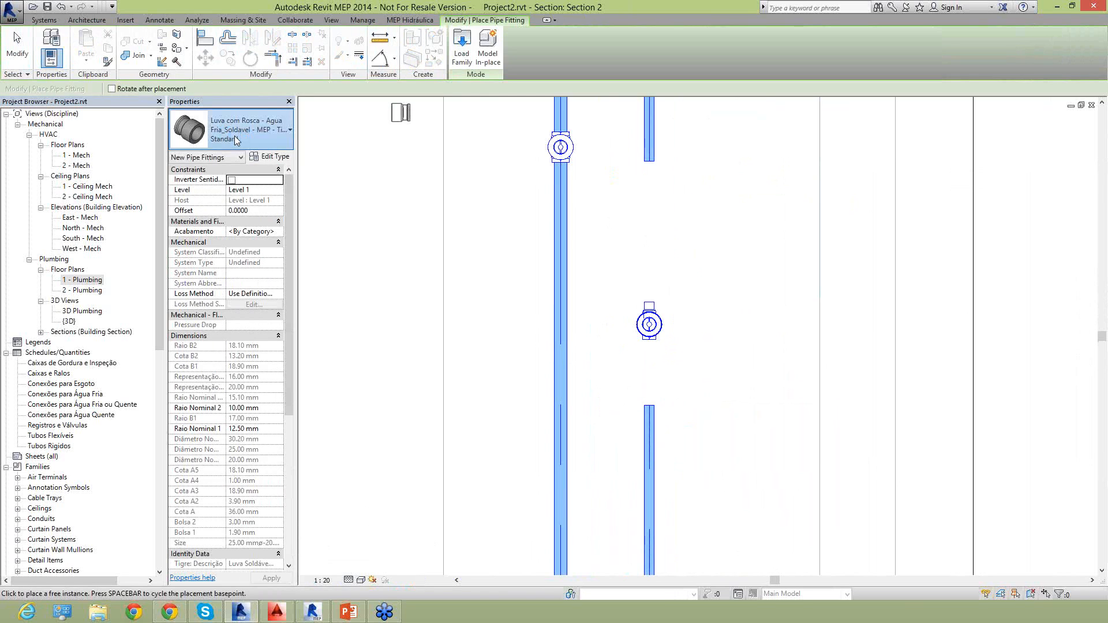
left_click(234, 137)
left_click(226, 236)
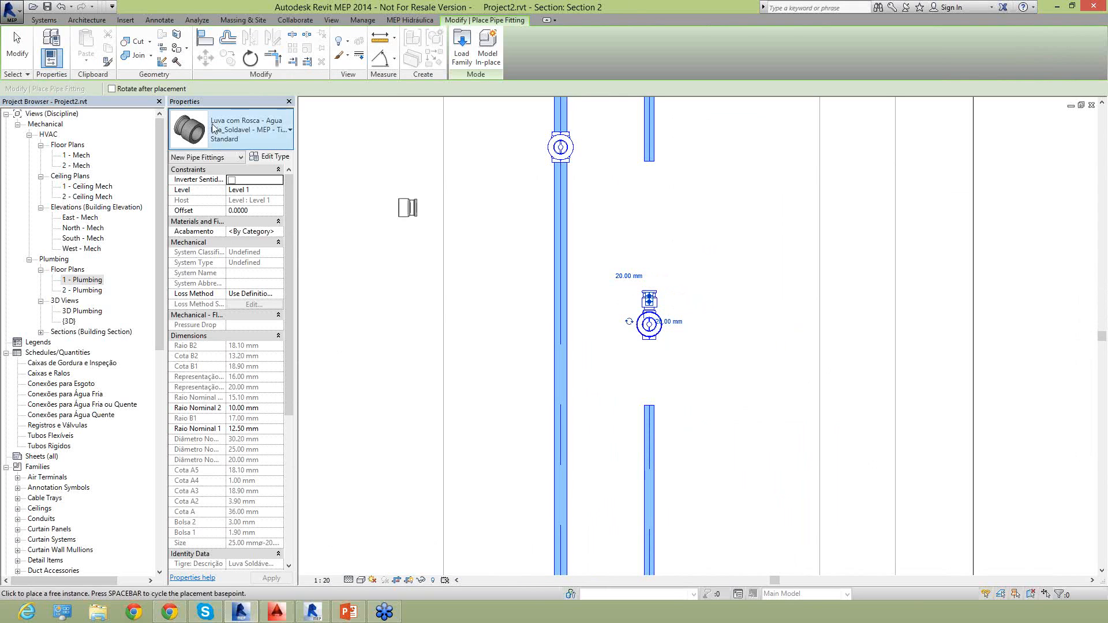
Place an Adaptador Curto com Bolsa e Rosca - Agua Fria_Soldavel on the lower end of the pressure valve and end the placement.
left_click(246, 135)
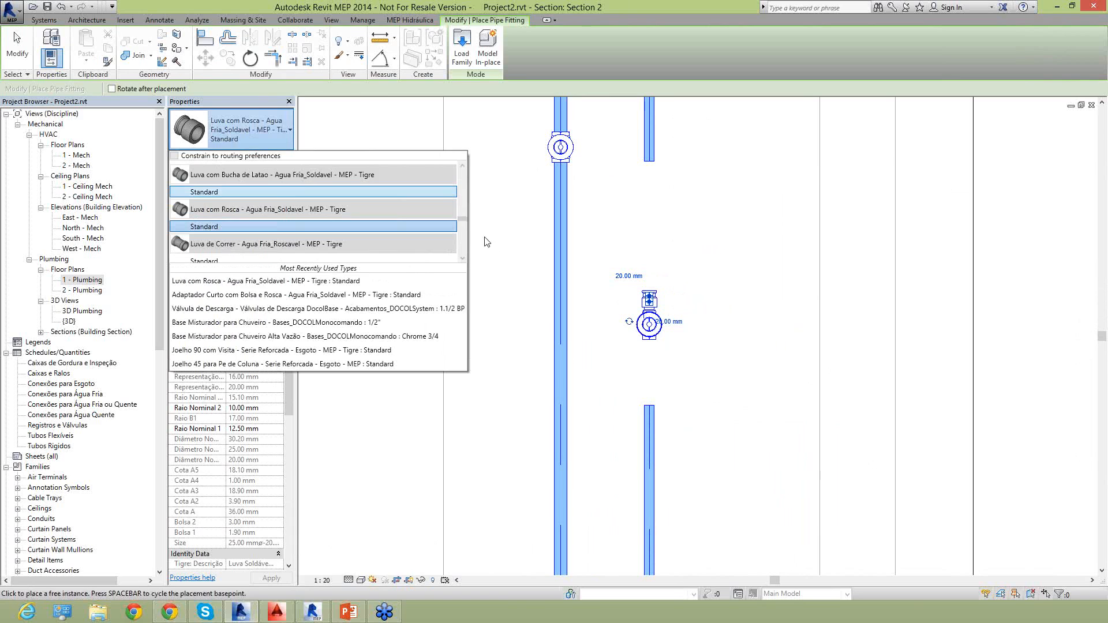
left_click_drag(461, 218, 464, 165)
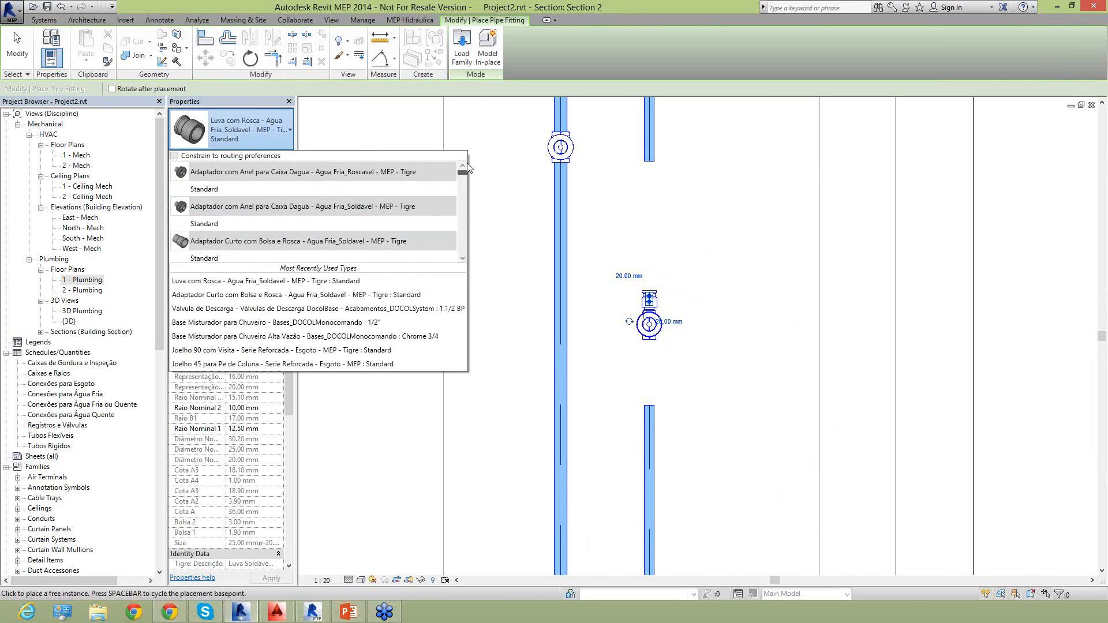
left_click(326, 254)
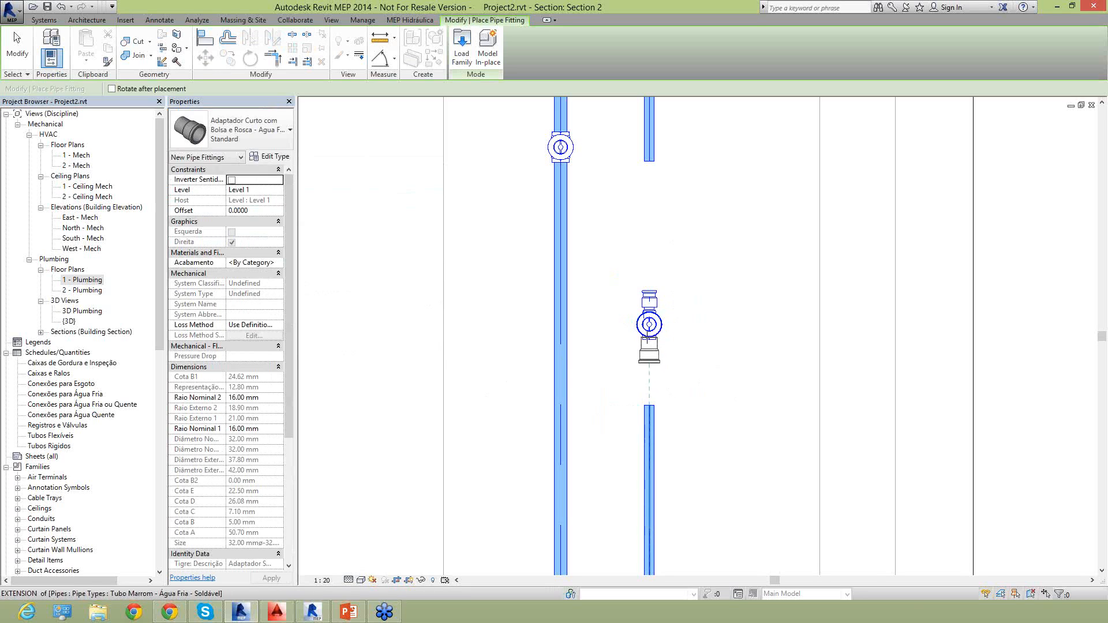
left_click(650, 340)
key("Escape")
scroll(639, 321, "up", 3)
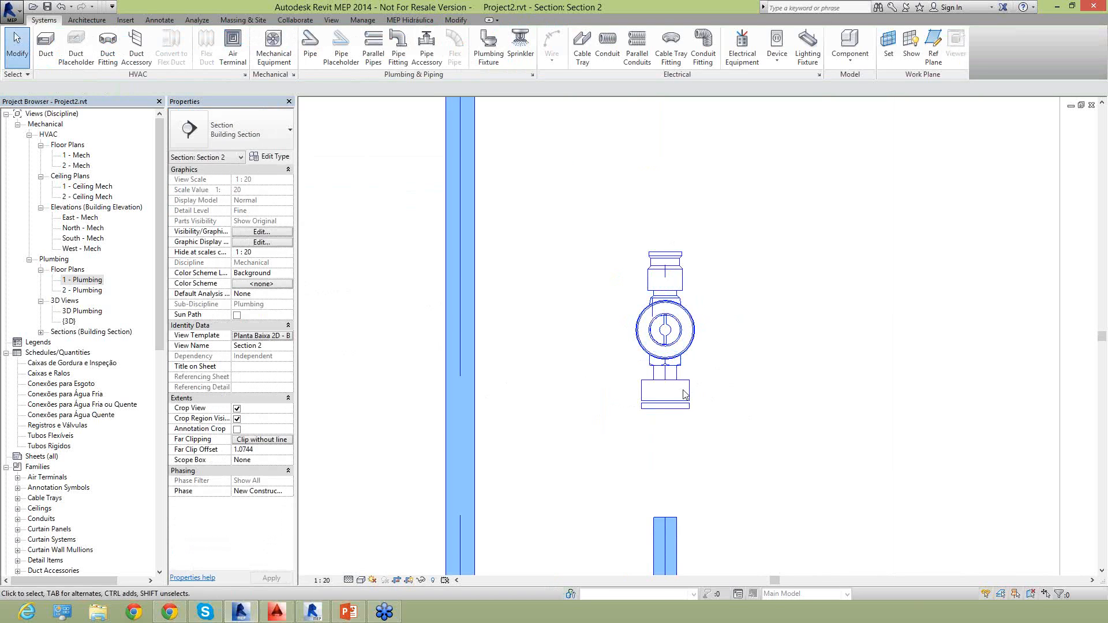
Set the free-end diameter of the short adapter below the pressure valve to 20 mm and check the sizes of the coupling above.
left_click(685, 394)
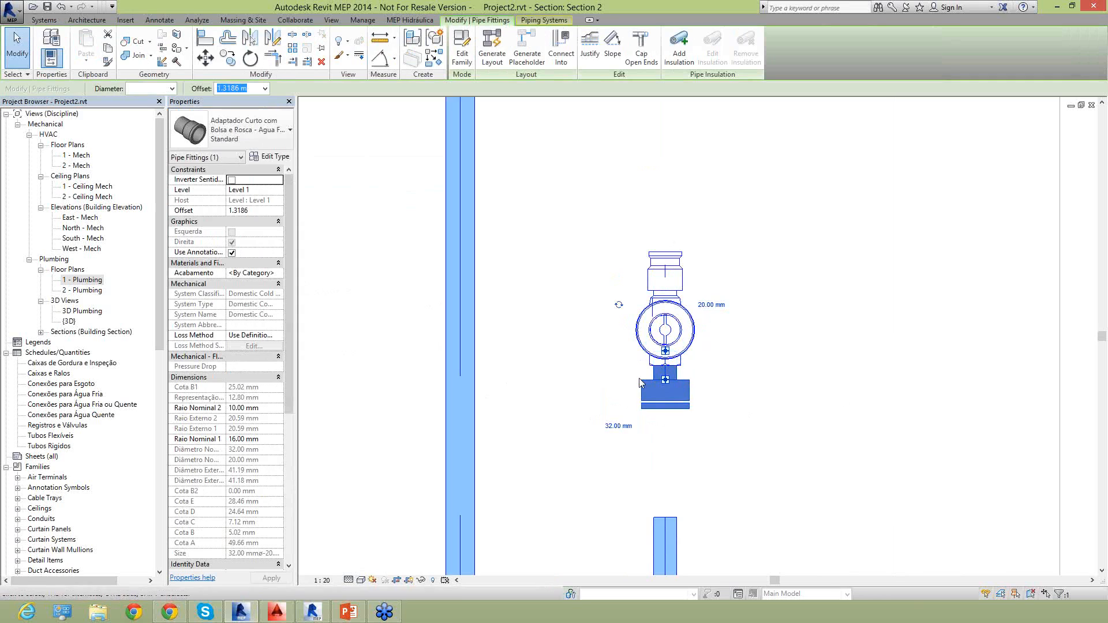
left_click(619, 427)
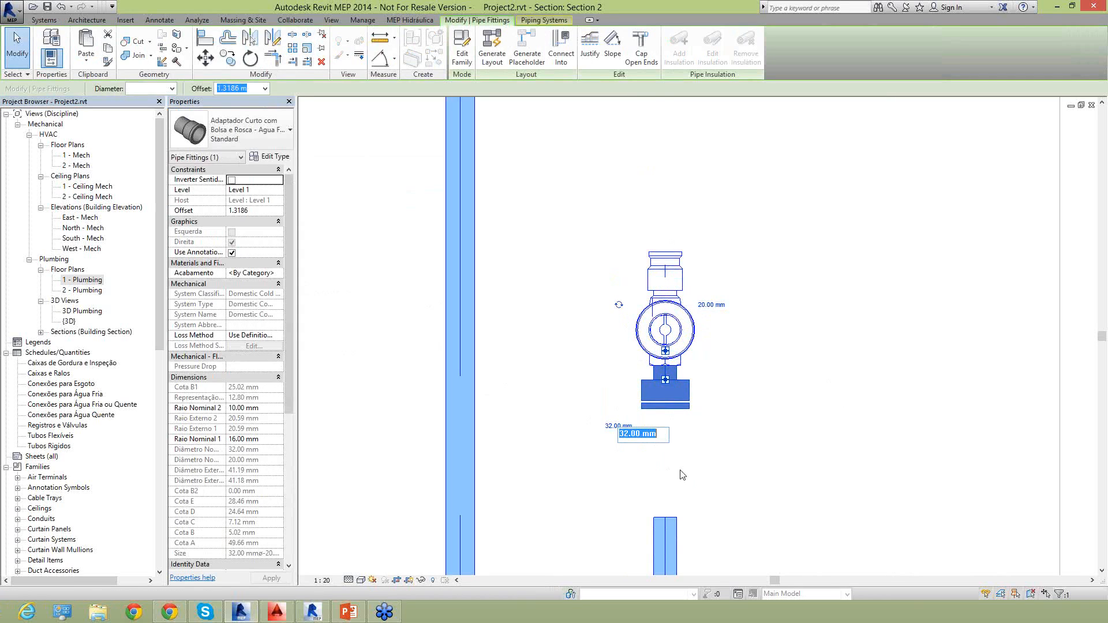
type("25")
key("Return")
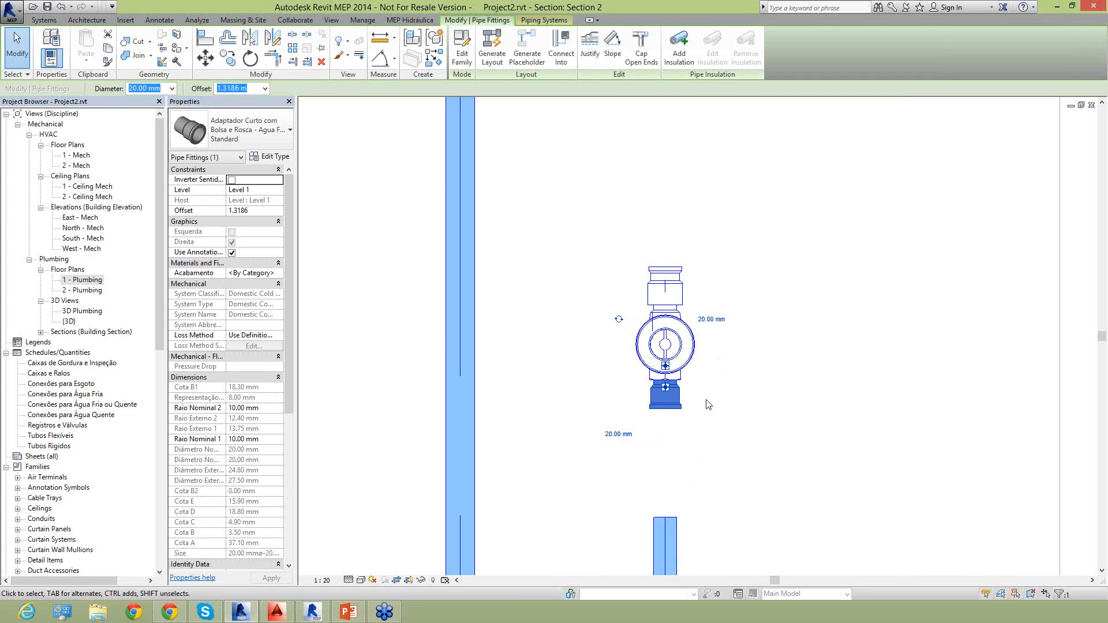
left_click(695, 388)
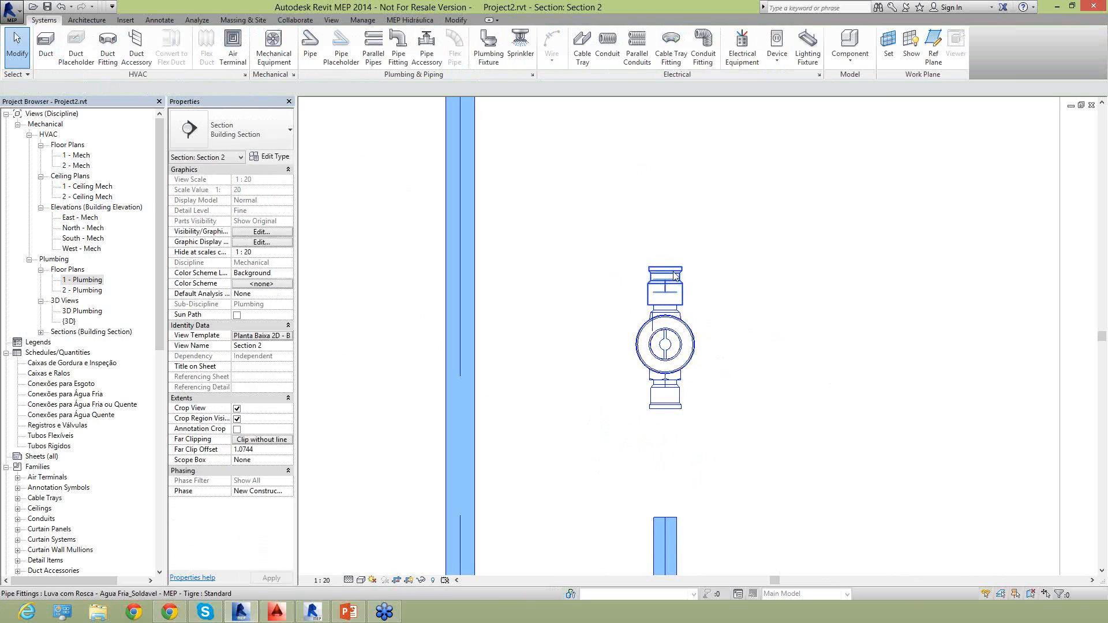
left_click(674, 275)
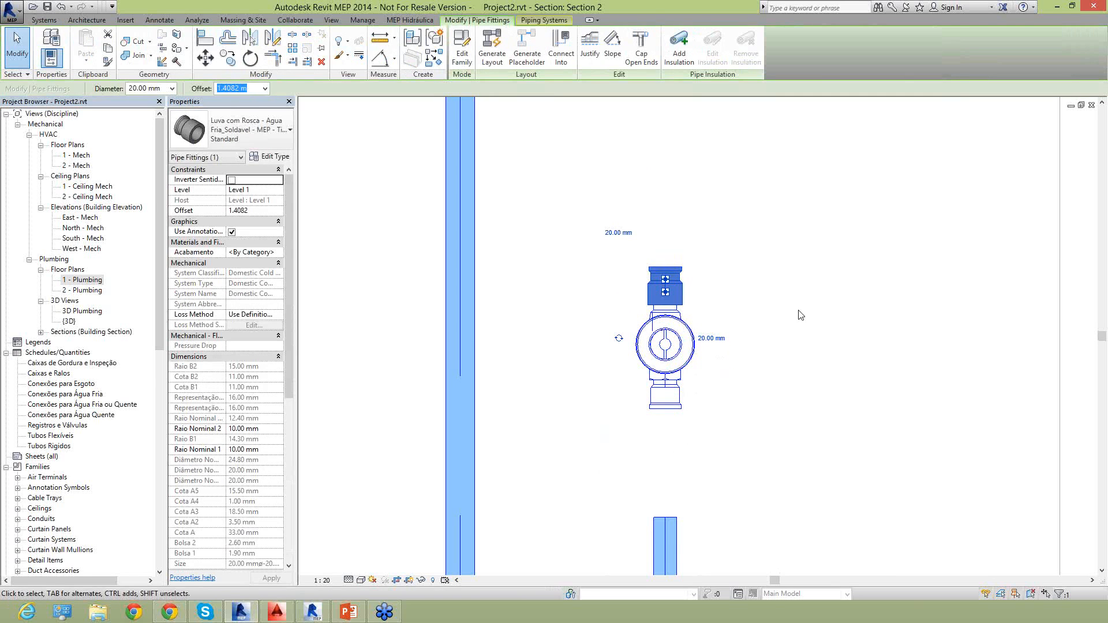
key("Escape")
Draw a 20 mm pipe from the open end of the lower shower pipe to the adapter beneath the pressure valve.
left_click(670, 519)
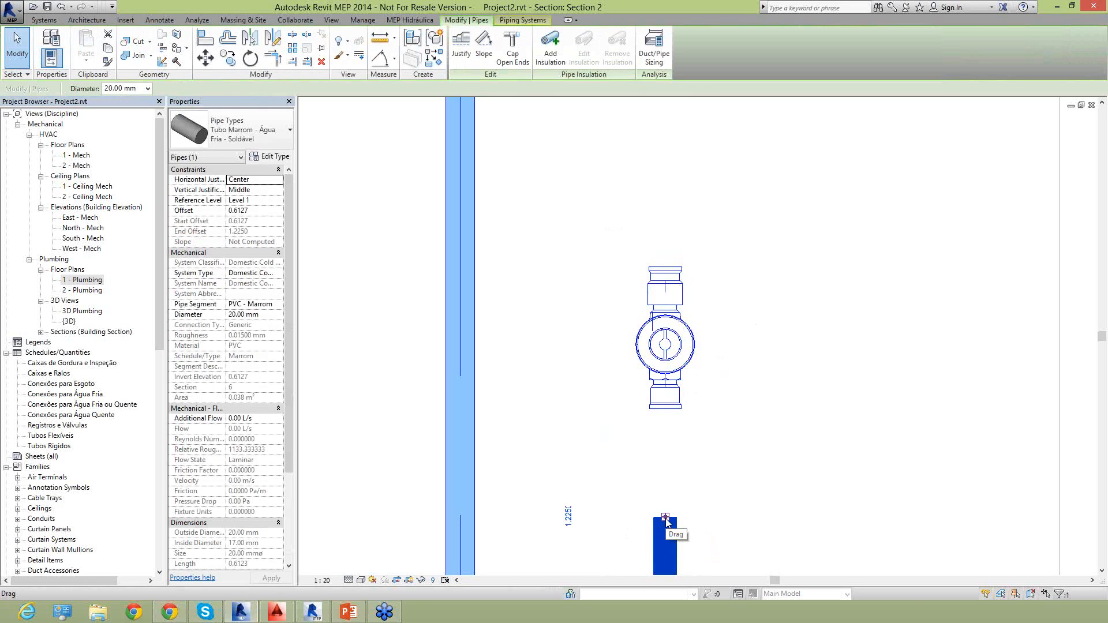
right_click(667, 521)
left_click(717, 276)
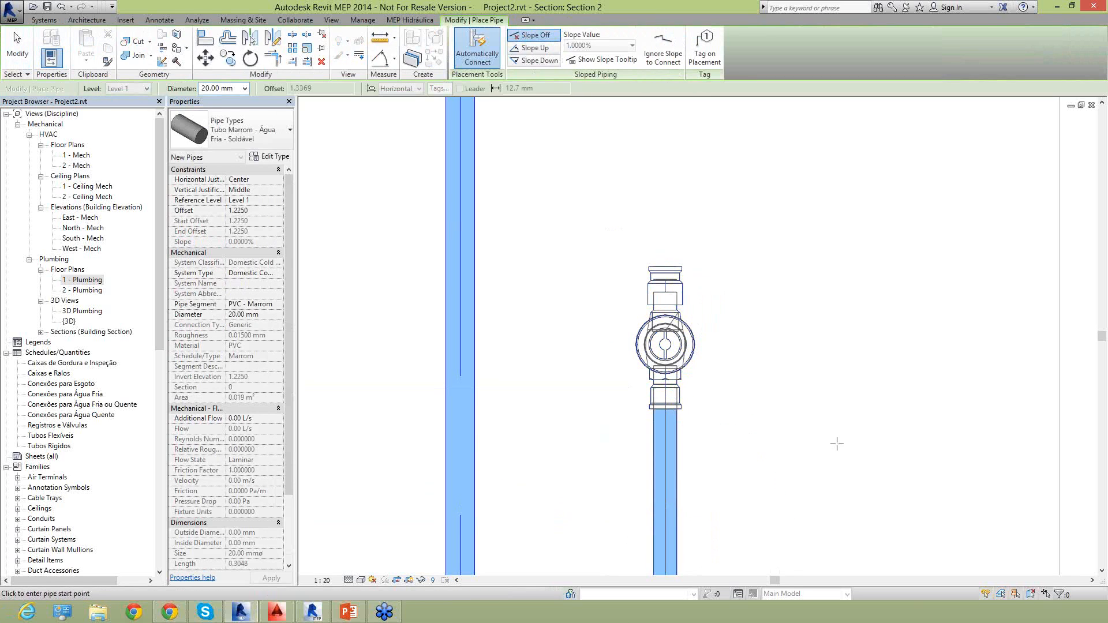
scroll(598, 376, "down", 2)
key("Escape")
key("Escape")
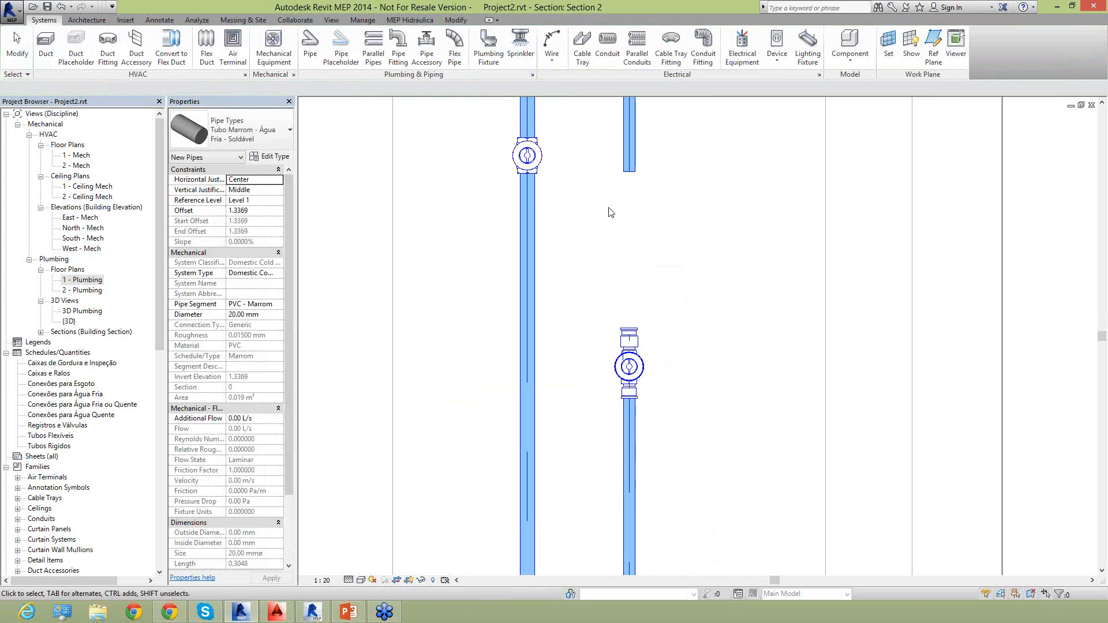
Draw a 20 mm pipe from the open end of the upper shower pipe down to the threaded coupling above the pressure valve.
middle_click_drag(608, 213, 611, 306)
left_click(625, 247)
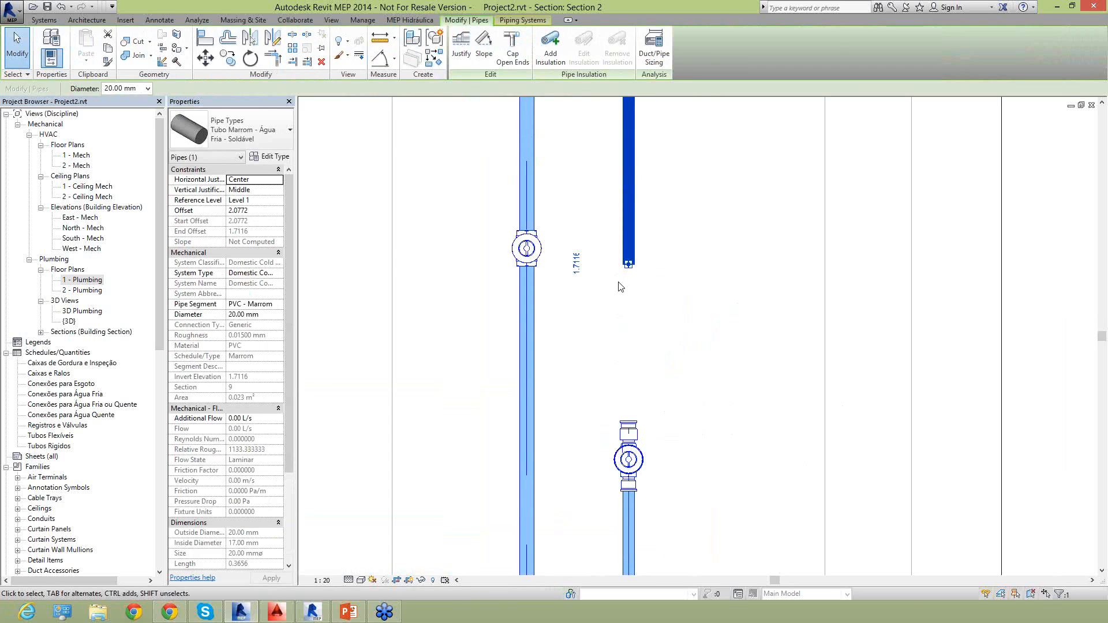
right_click(628, 267)
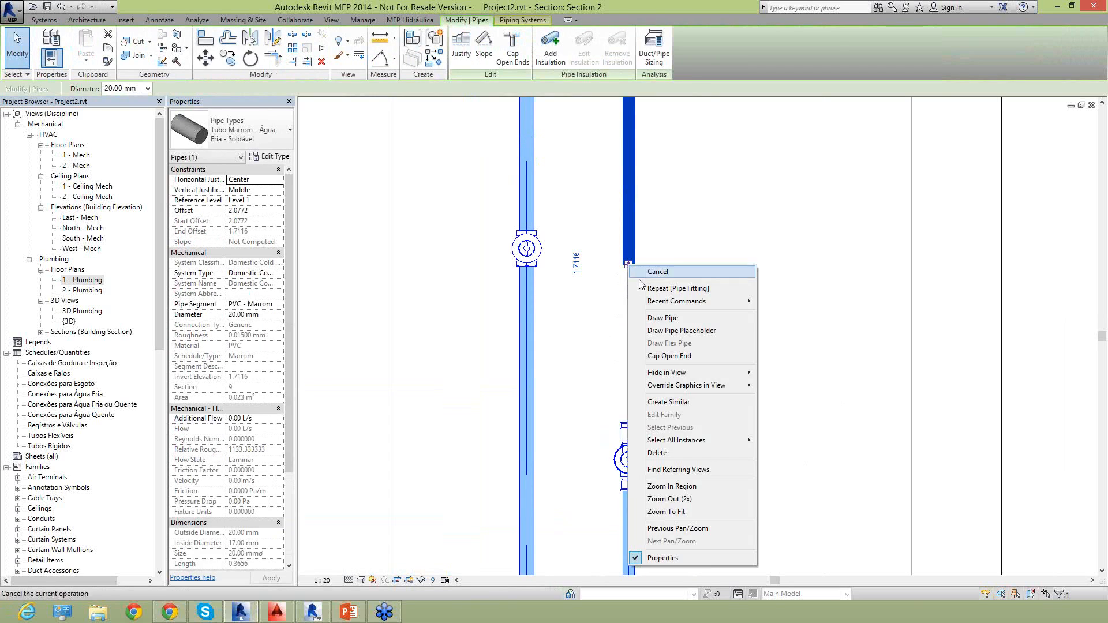
left_click(640, 321)
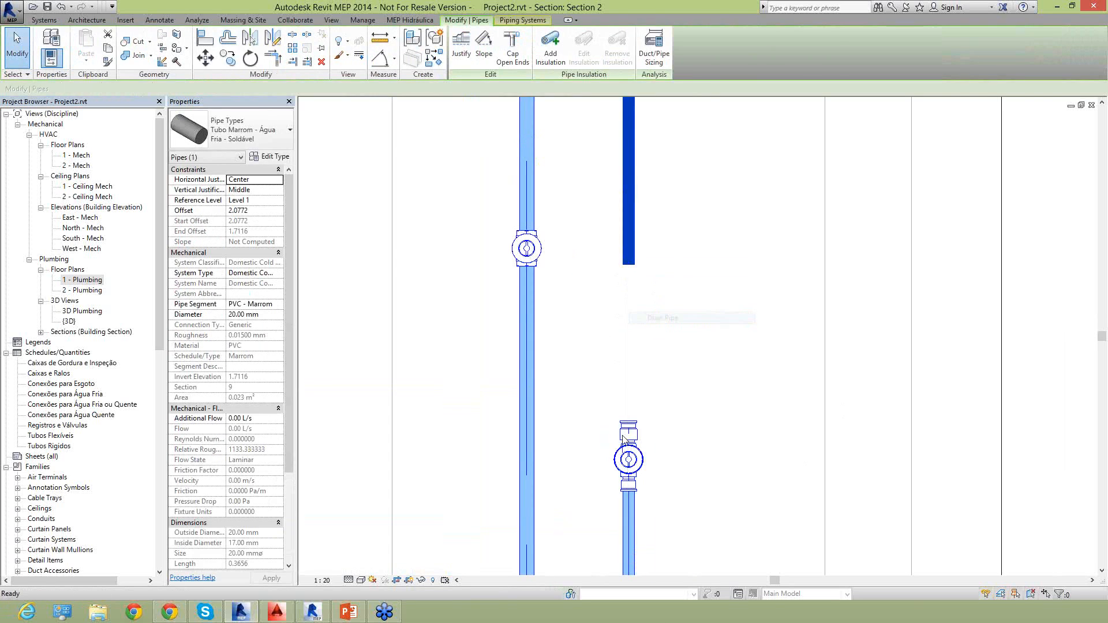
left_click(694, 370)
key("Escape")
key("Escape")
scroll(695, 376, "down", 2)
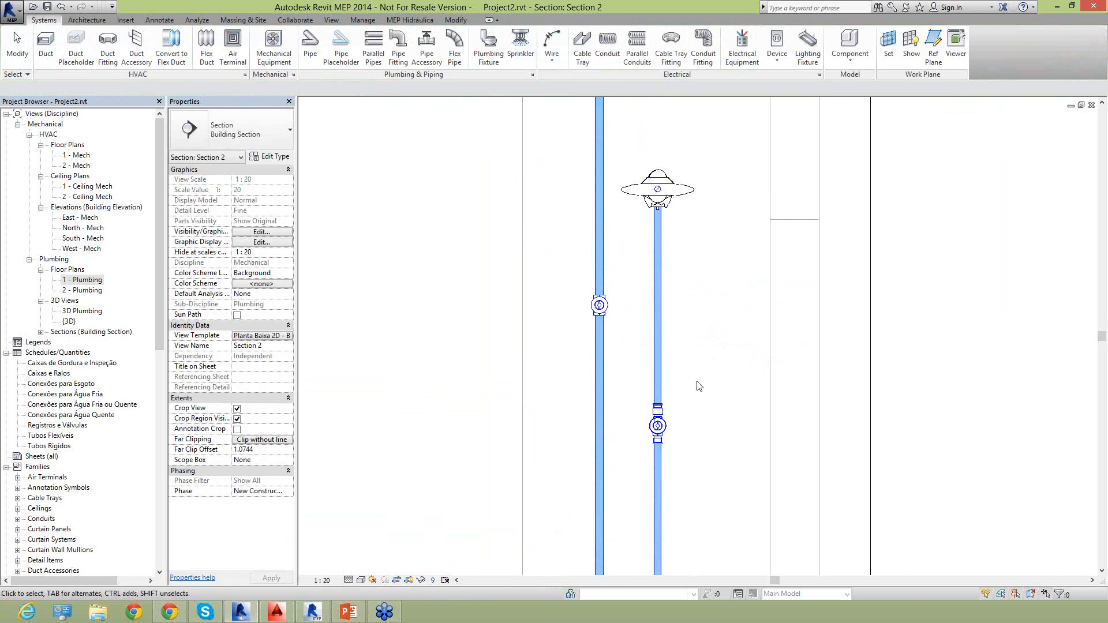
Set the shower pressure valve's offset to 1.1000 m.
left_click(652, 434)
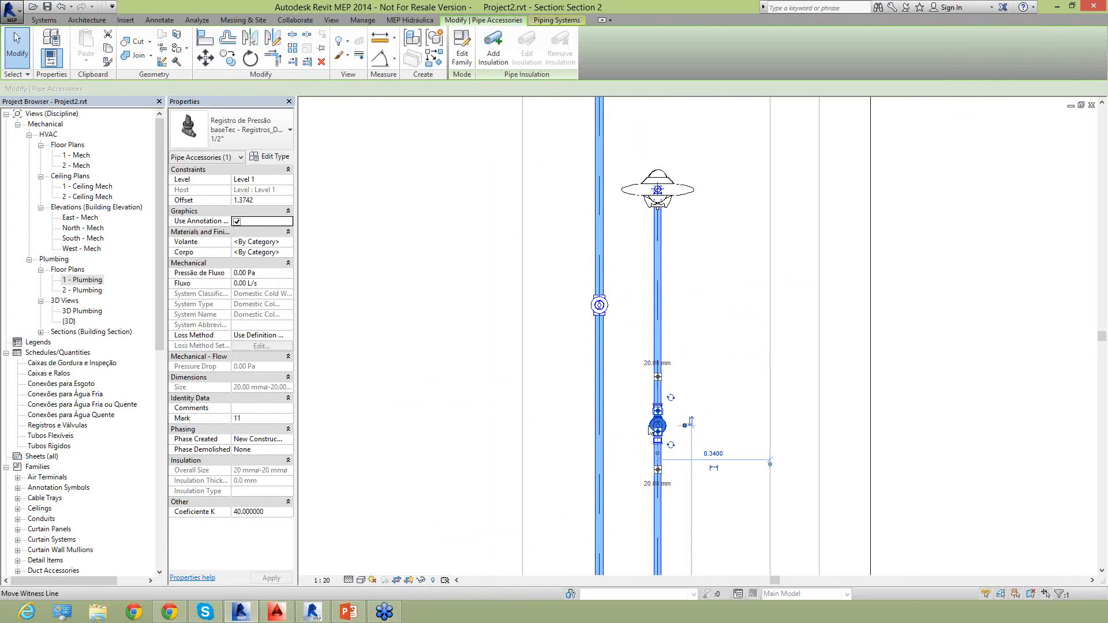
left_click(266, 202)
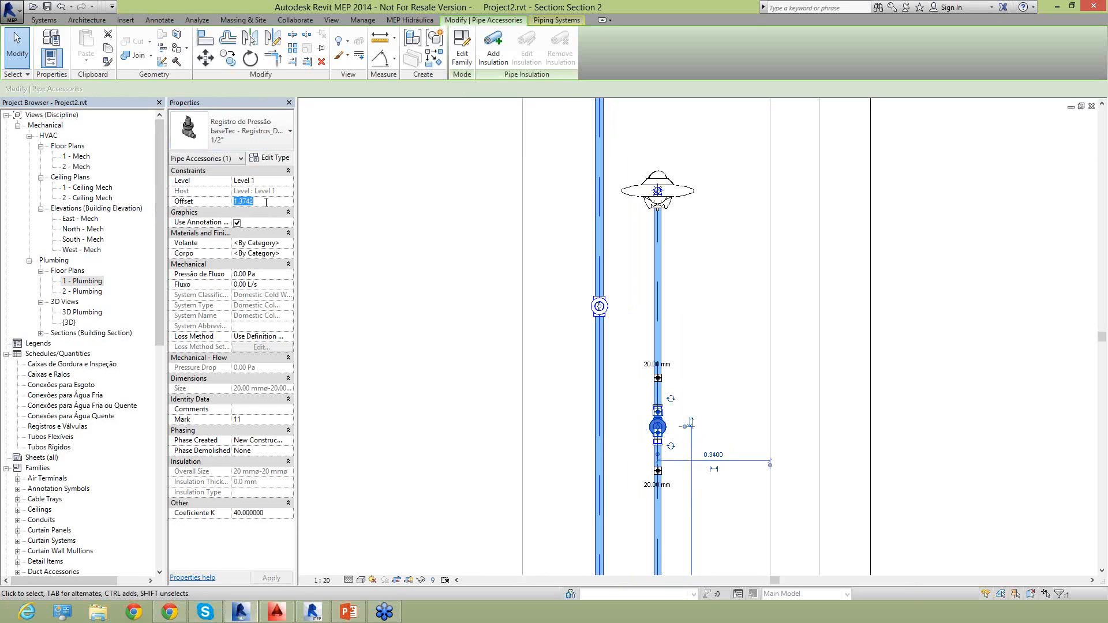
left_click(271, 578)
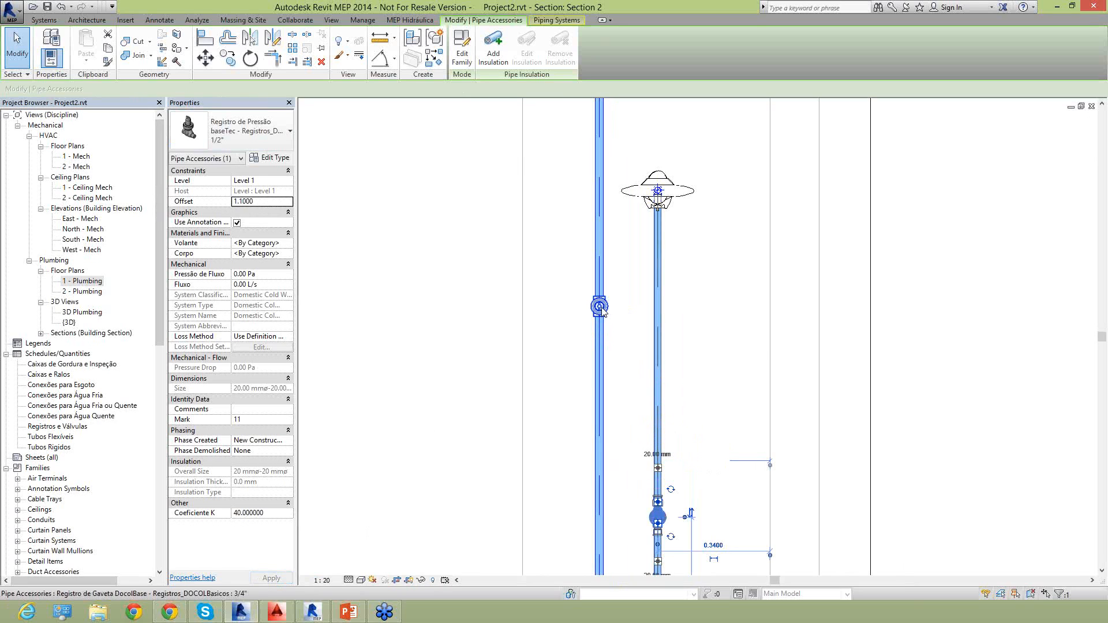
left_click(537, 317)
Detach the supply riser pipes from the gate valve by shortening them, leaving a gap above and below it.
scroll(537, 317, "down", 2)
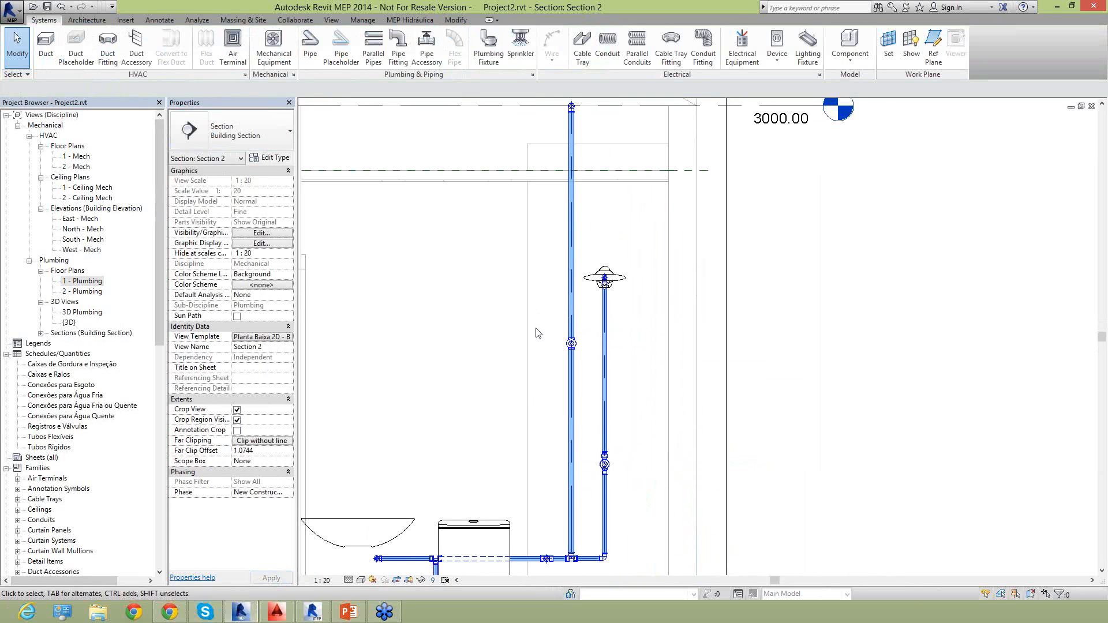
left_click(568, 376)
scroll(571, 374, "up", 3)
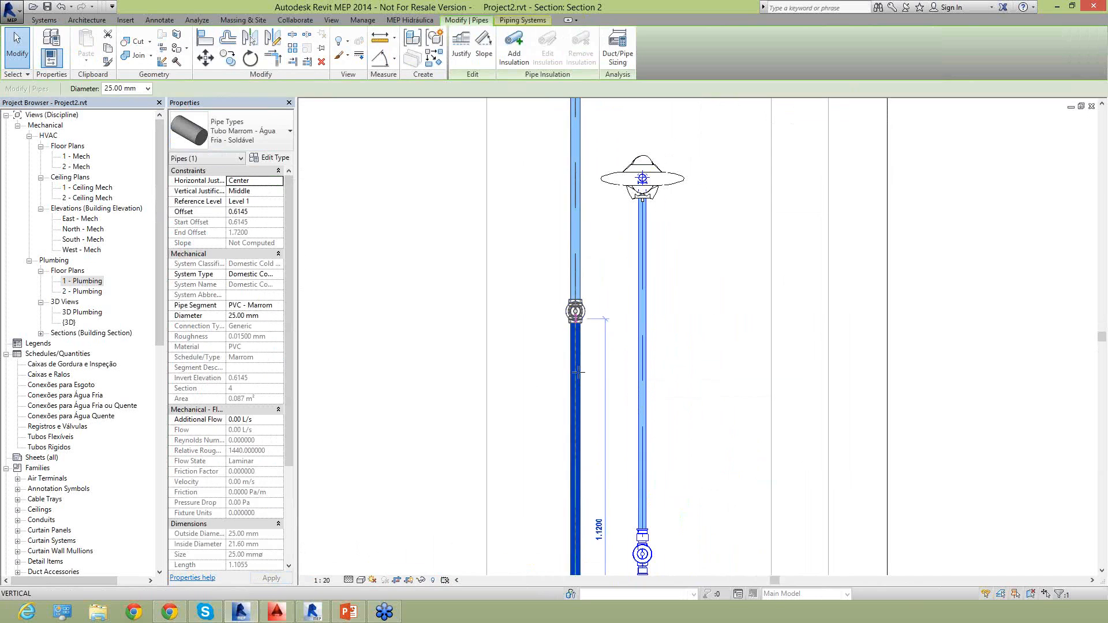
left_click_drag(578, 373, 578, 373)
key("Escape")
left_click(577, 278)
left_click_drag(575, 302, 589, 159)
Place another Adaptador Curto com Bolsa e Rosca, like the one below the pressure valve, on the upper end of the gate valve.
left_click(641, 511)
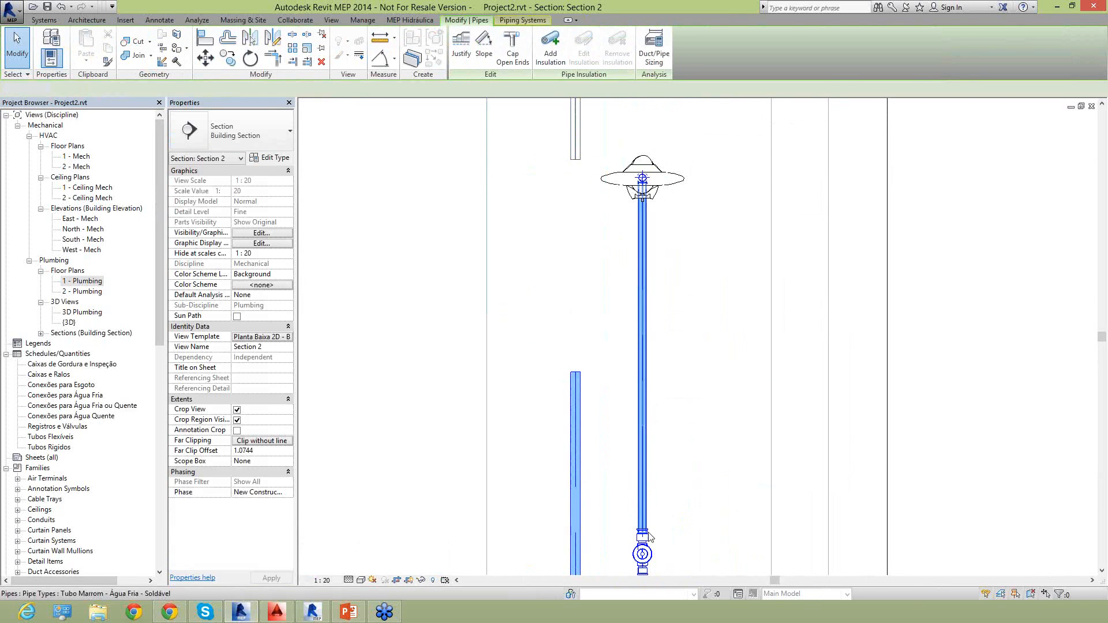
middle_click_drag(644, 541, 650, 500)
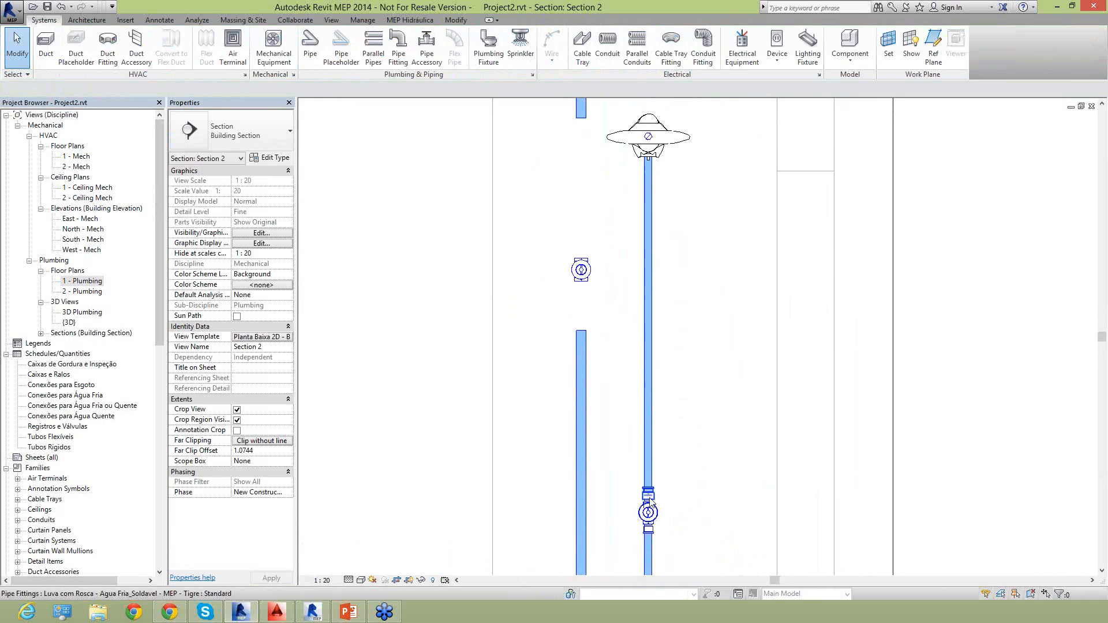
right_click(649, 535)
left_click(545, 322)
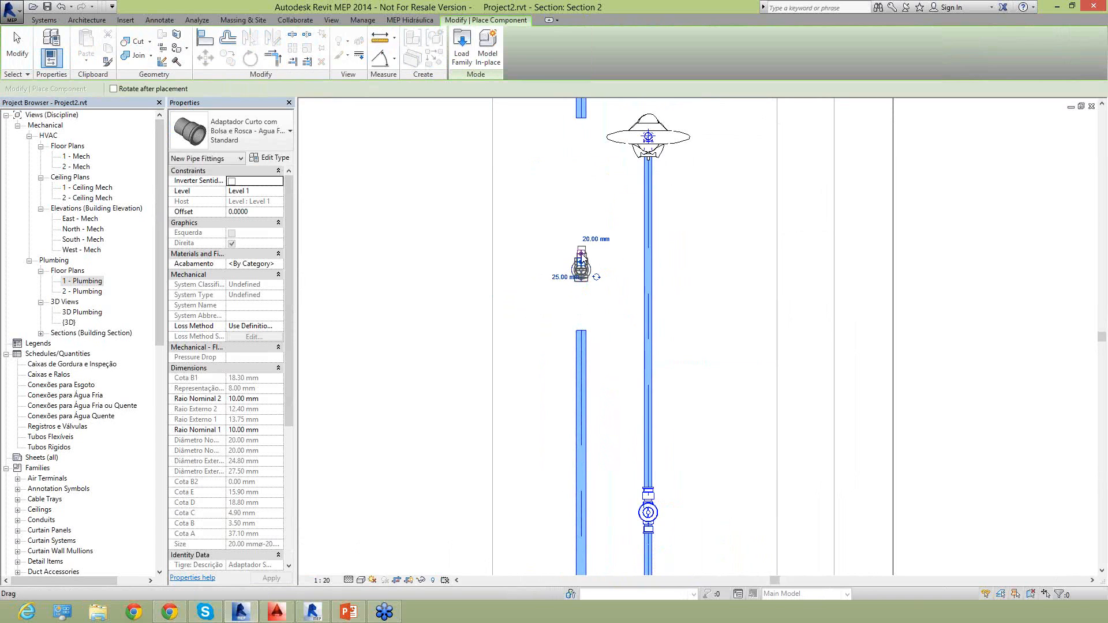
Place an Adaptador Curto com Bolsa e Rosca on the lower end of the gate valve.
left_click(584, 295)
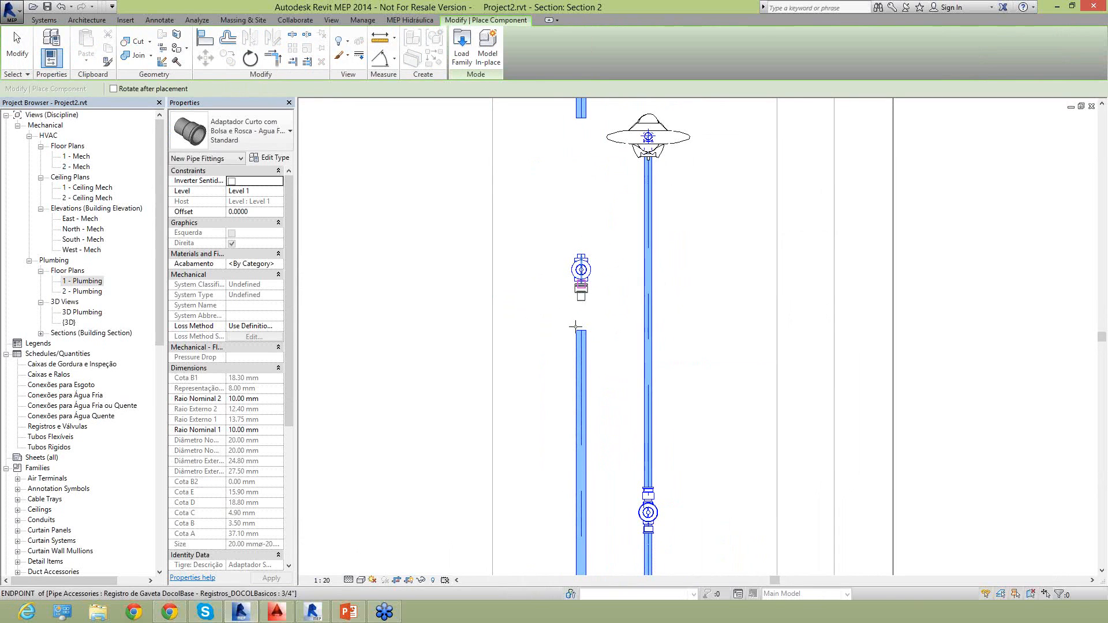
key("Escape")
Set the open end of the adapter above the gate valve to 25 mm and enable its Inverter Sentido option.
scroll(577, 285, "up", 2)
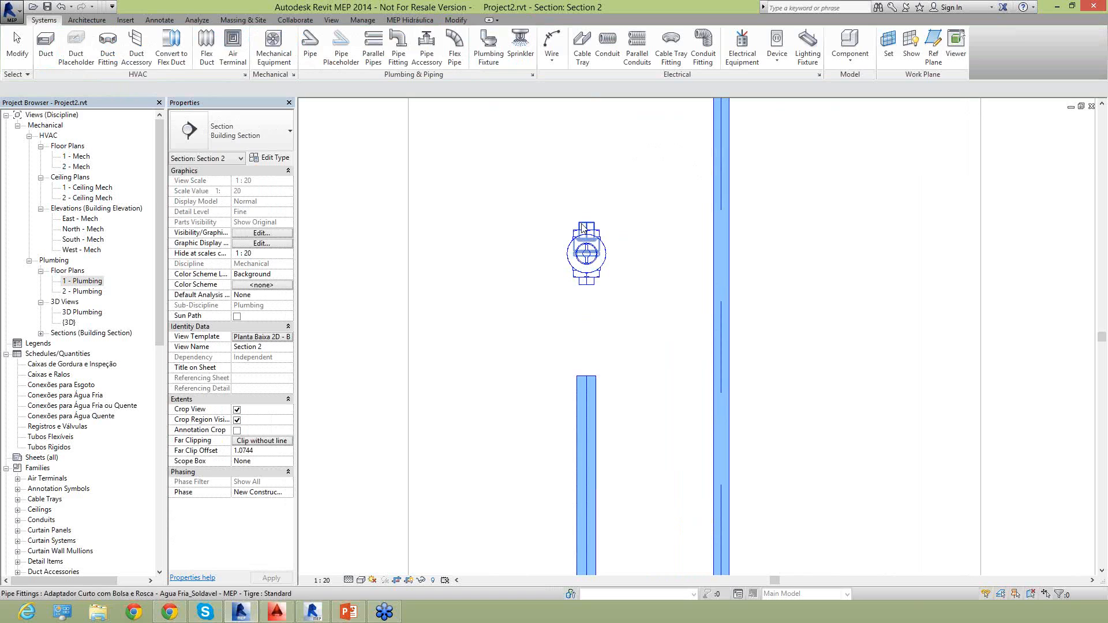
left_click(592, 228)
middle_click_drag(601, 214, 580, 344)
scroll(587, 399, "up", 2)
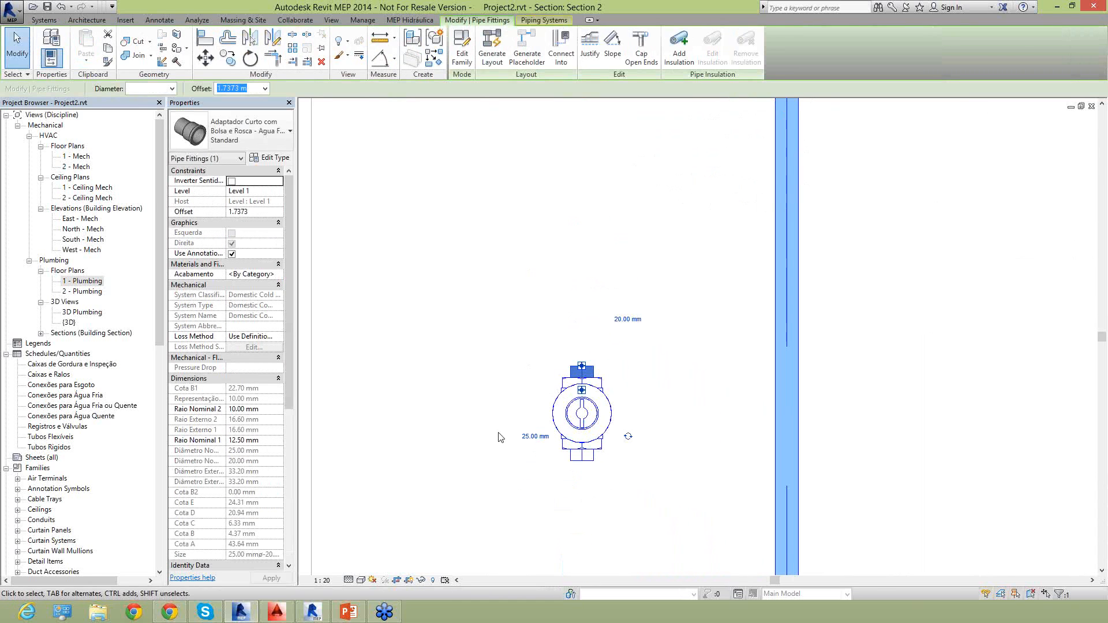
left_click(627, 319)
key("Return")
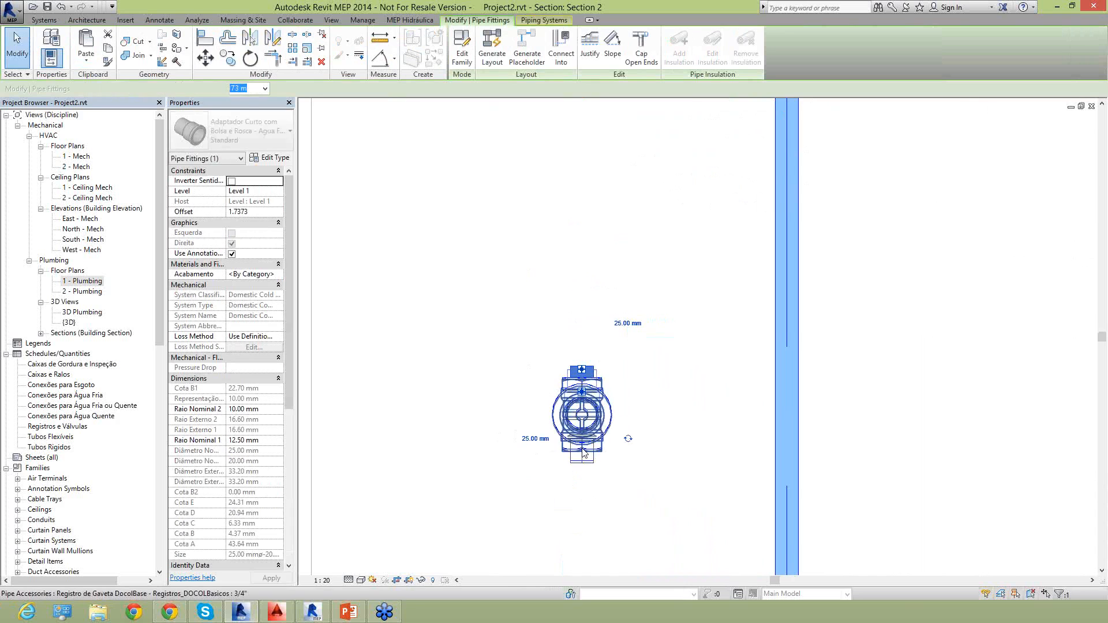
left_click(232, 182)
left_click(517, 505)
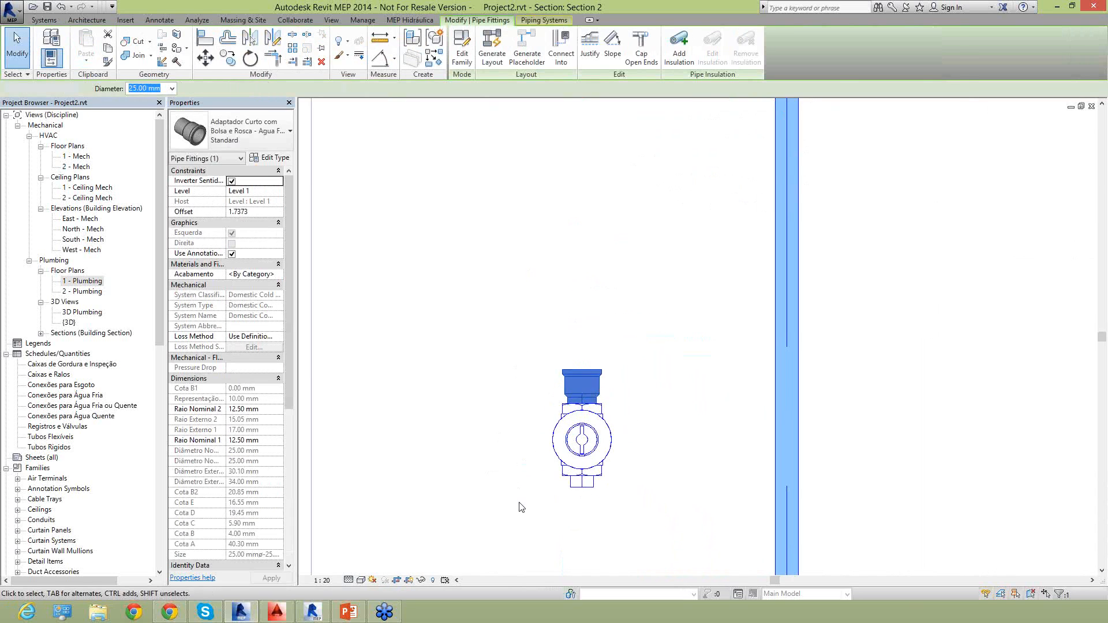
Set the open end of the adapter below the gate valve to 25 mm and enable its Inverter Sentido option.
middle_click_drag(524, 513, 554, 370)
left_click(608, 340)
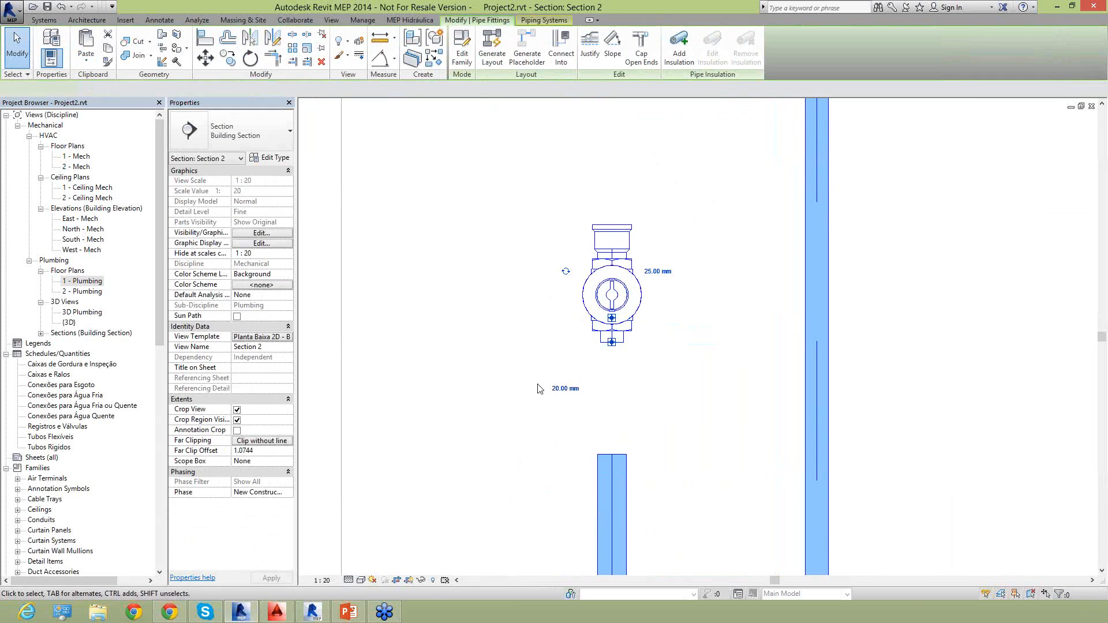
left_click(565, 389)
type("25")
key("Return")
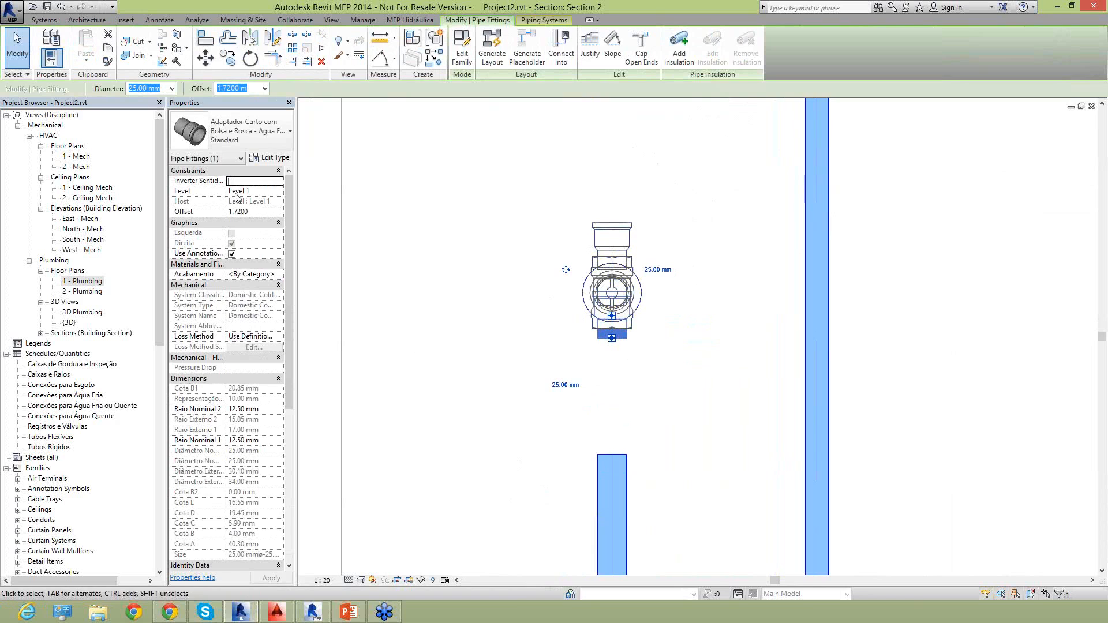
left_click(232, 181)
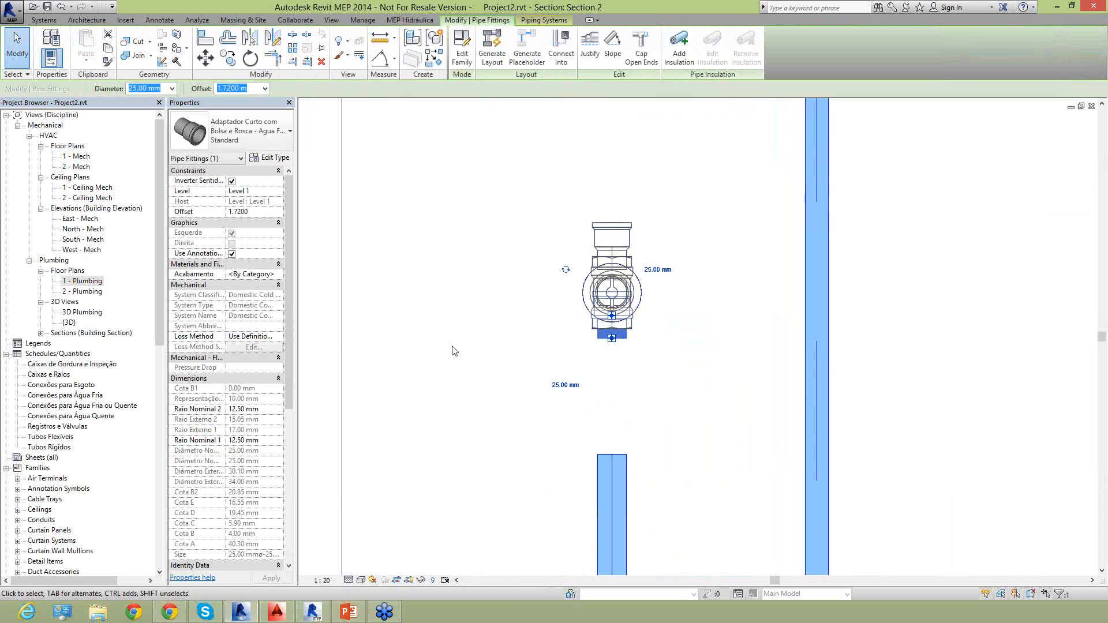
left_click(563, 387)
Draw a 25 mm pipe from the open end of the lower supply riser up to the adapter below the gate valve.
left_click(612, 459)
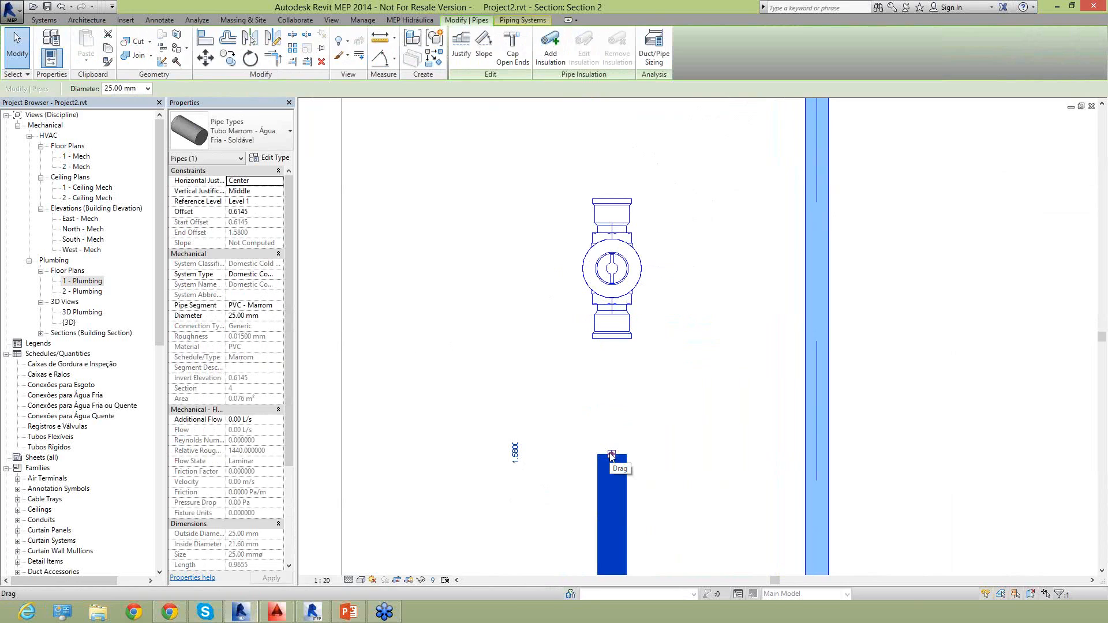
right_click(612, 456)
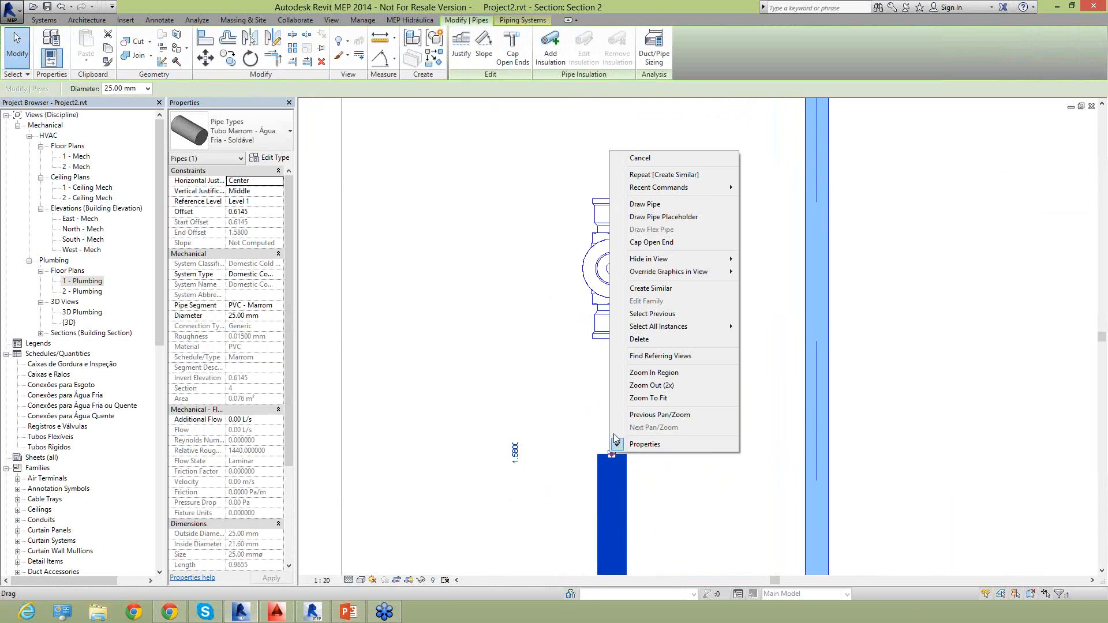
left_click(632, 204)
left_click(612, 338)
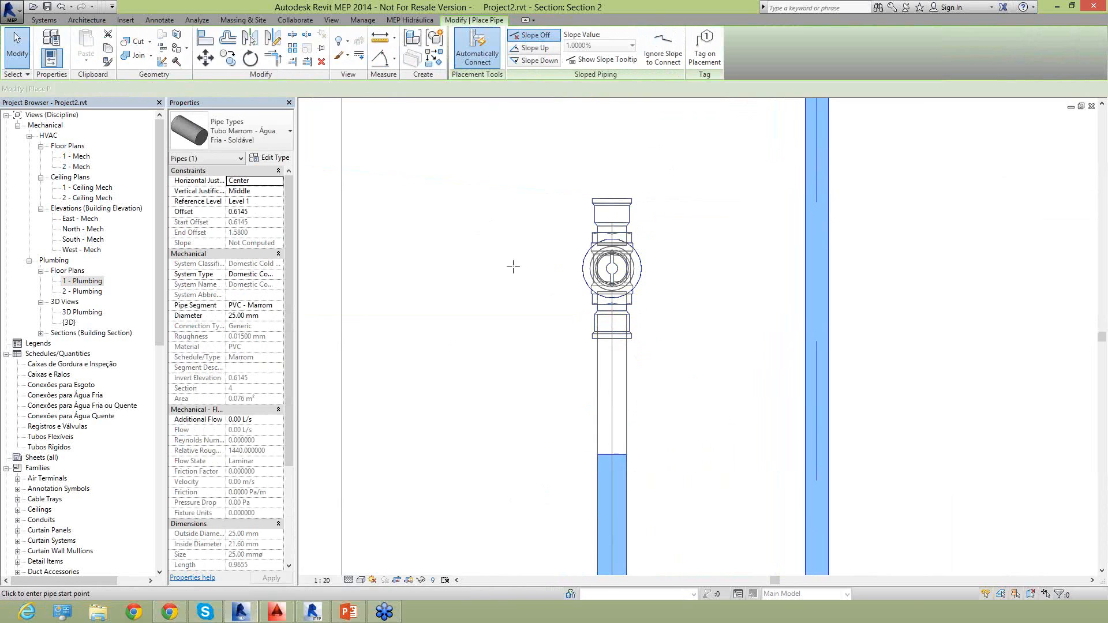
key("Escape")
Draw a 25 mm pipe from the open end of the upper supply riser down to the adapter above the gate valve.
scroll(537, 287, "down", 2)
middle_click_drag(537, 287, 559, 444)
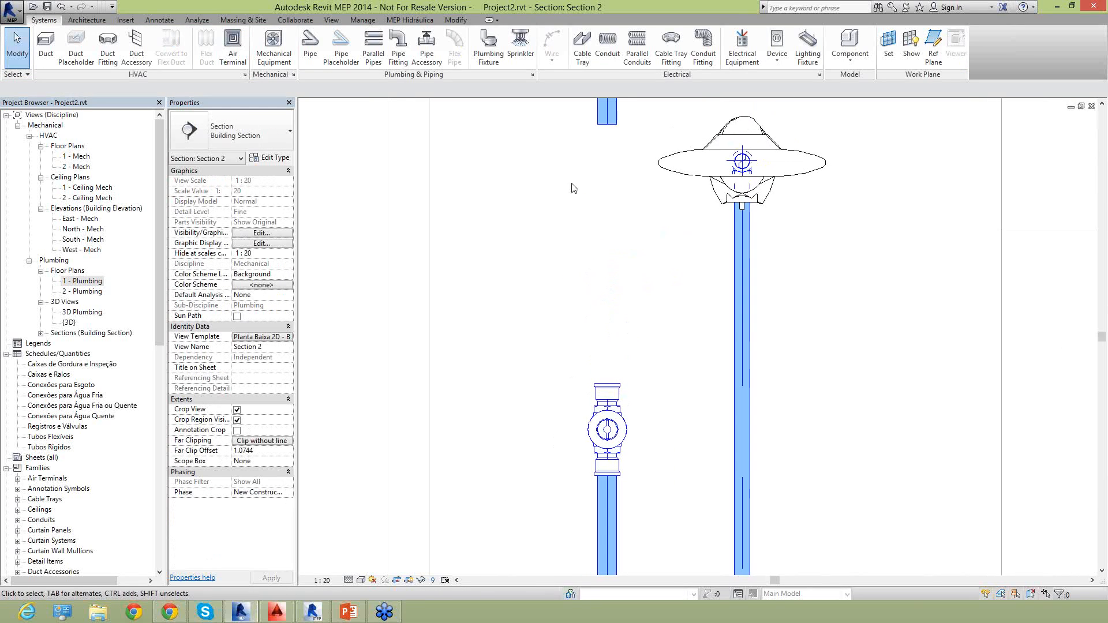
right_click(609, 126)
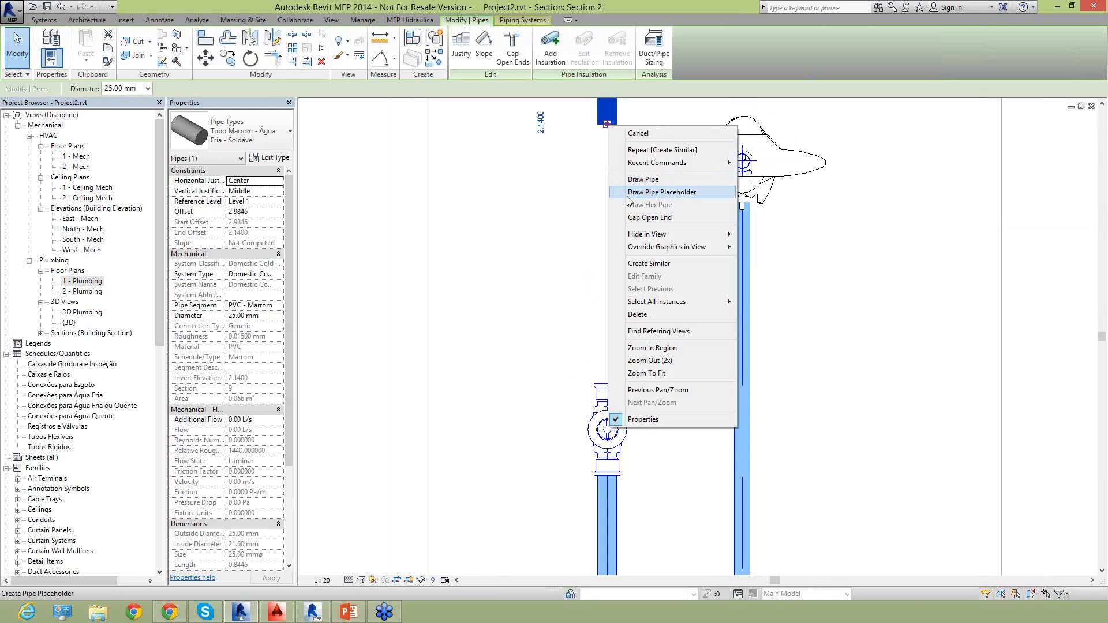
left_click(630, 180)
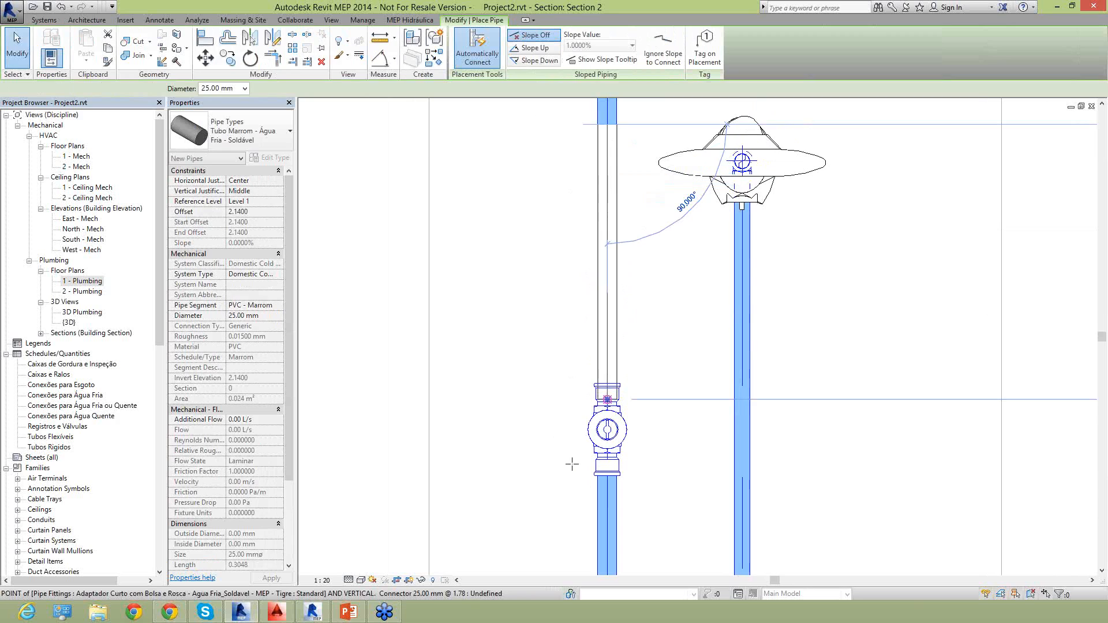
left_click(600, 445)
key("Escape")
Set the offset of the gate valve on the supply riser to 1.8000 m.
left_click(615, 436)
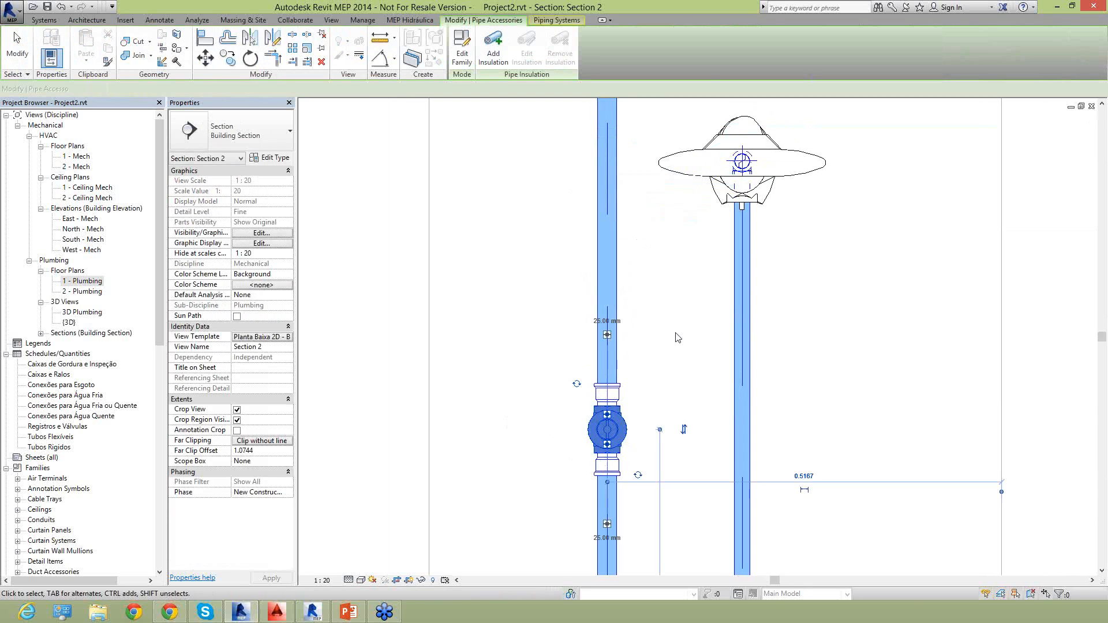
left_click(257, 200)
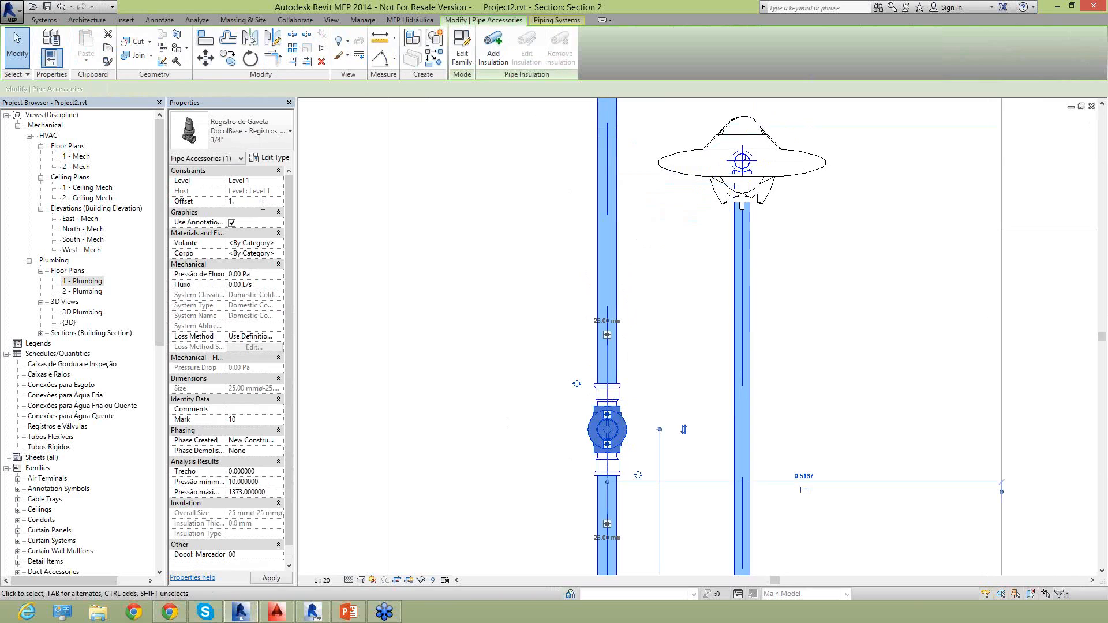
type("1.8000")
left_click(271, 578)
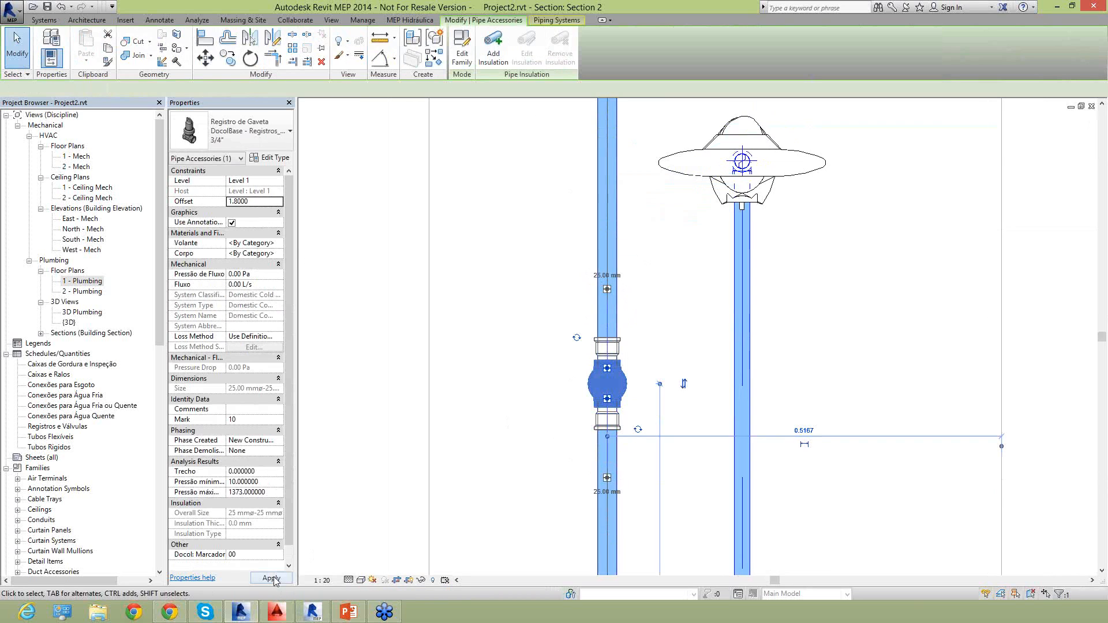
left_click(532, 413)
Review the complete piping in the section, return to the 1 - Plumbing floor plan and display the MEP Hidráulica calculation commands.
scroll(532, 413, "down", 2)
scroll(533, 413, "down", 4)
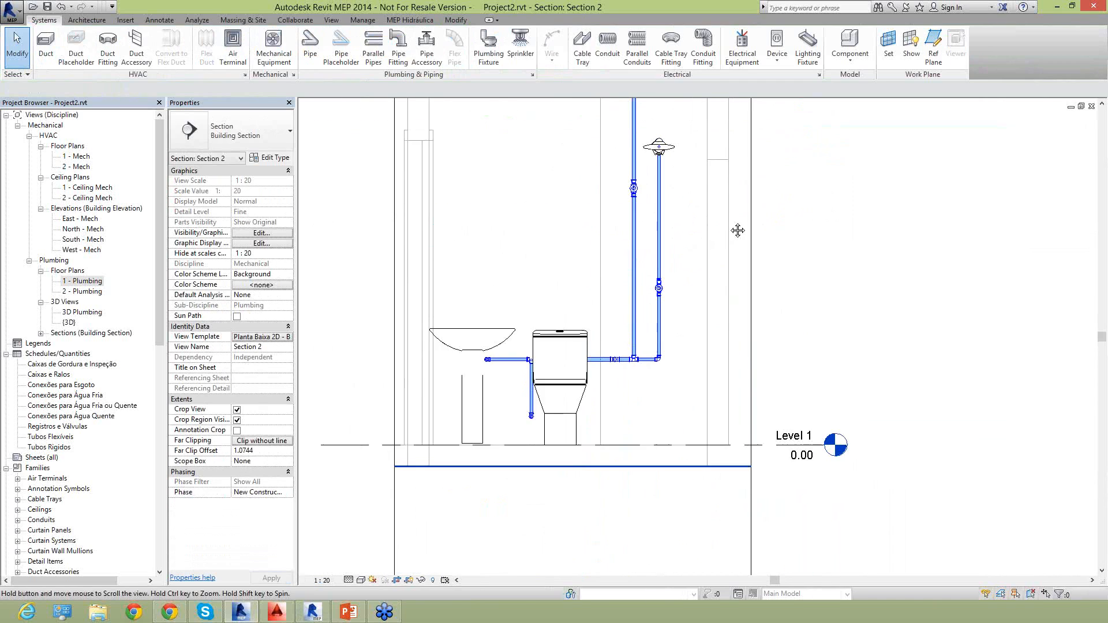
scroll(676, 377, "down", 1)
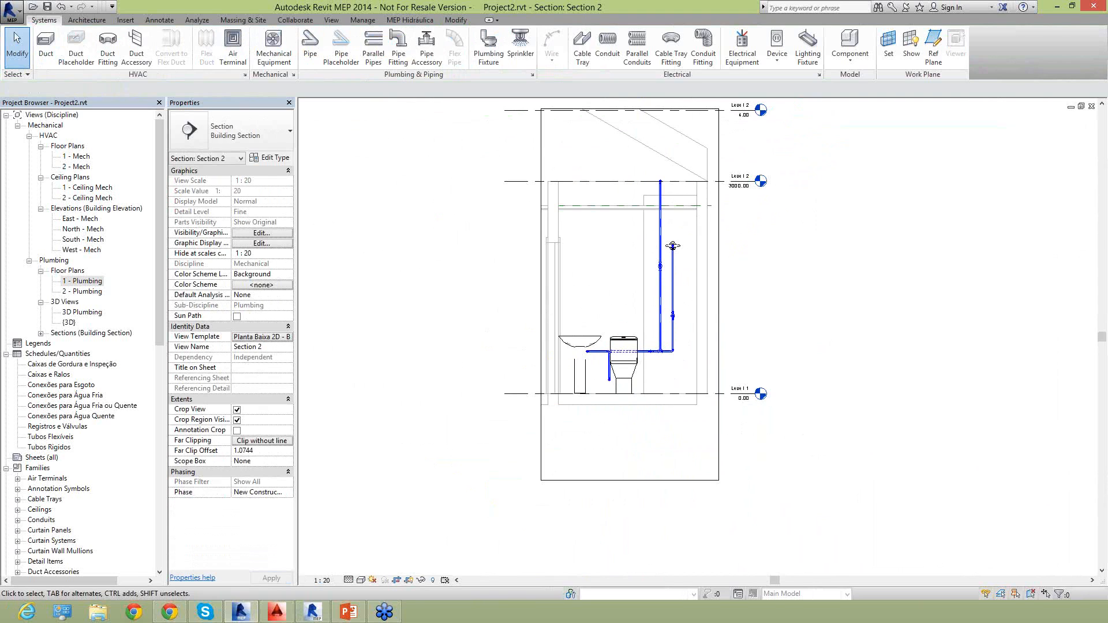
double_click(86, 281)
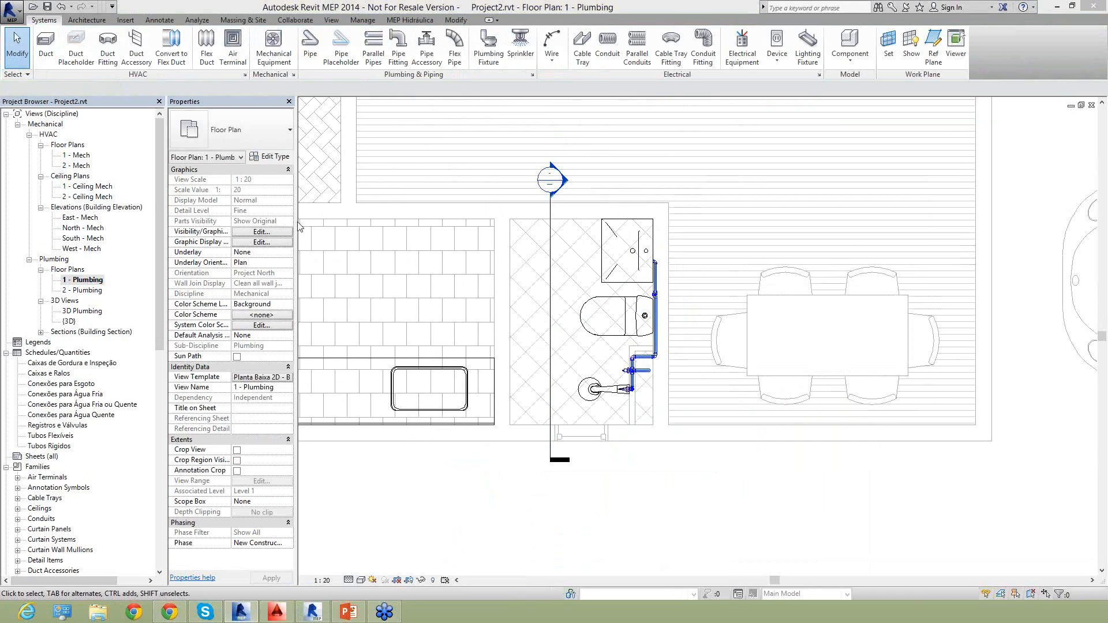
left_click(422, 22)
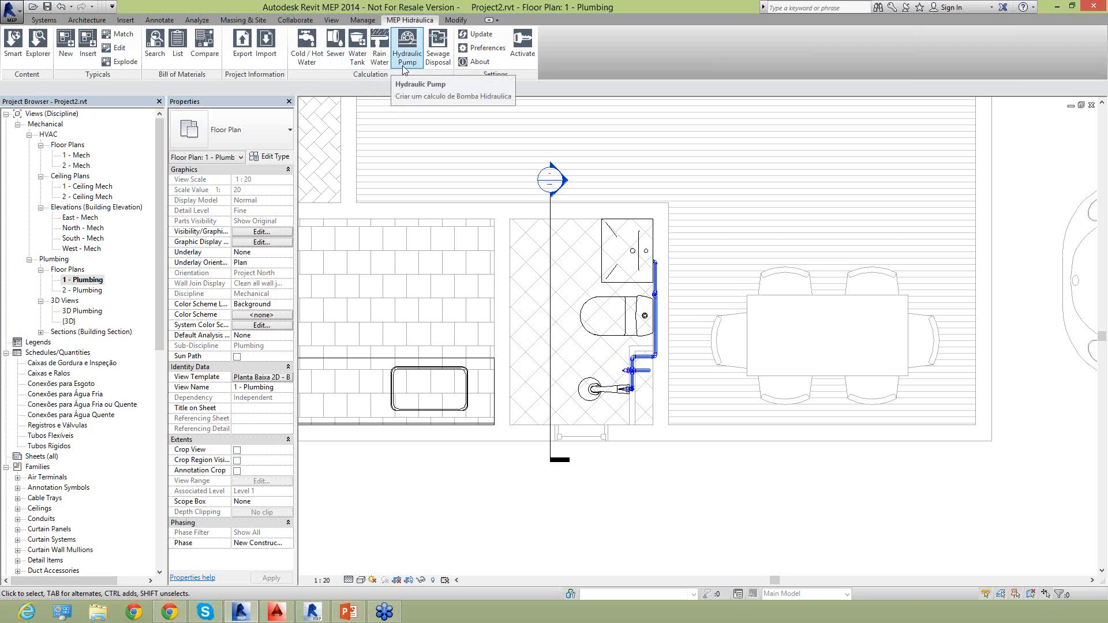
left_click(435, 68)
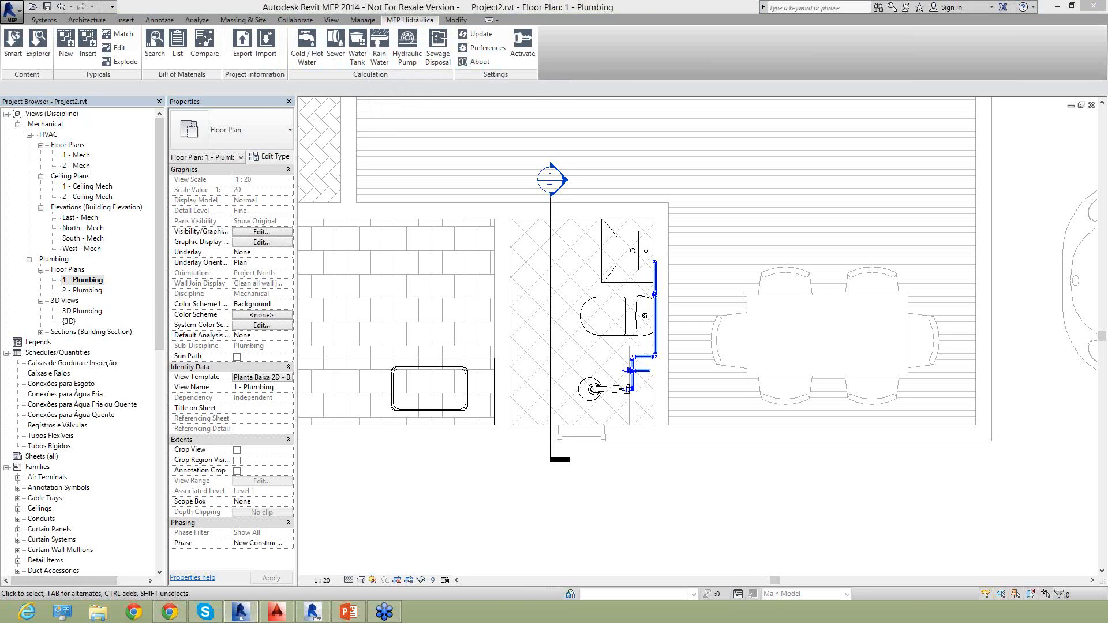
Examine the supply riser's horizontal stub pipe and its connected fitting near the shower in the floor plan.
scroll(642, 313, "up", 3)
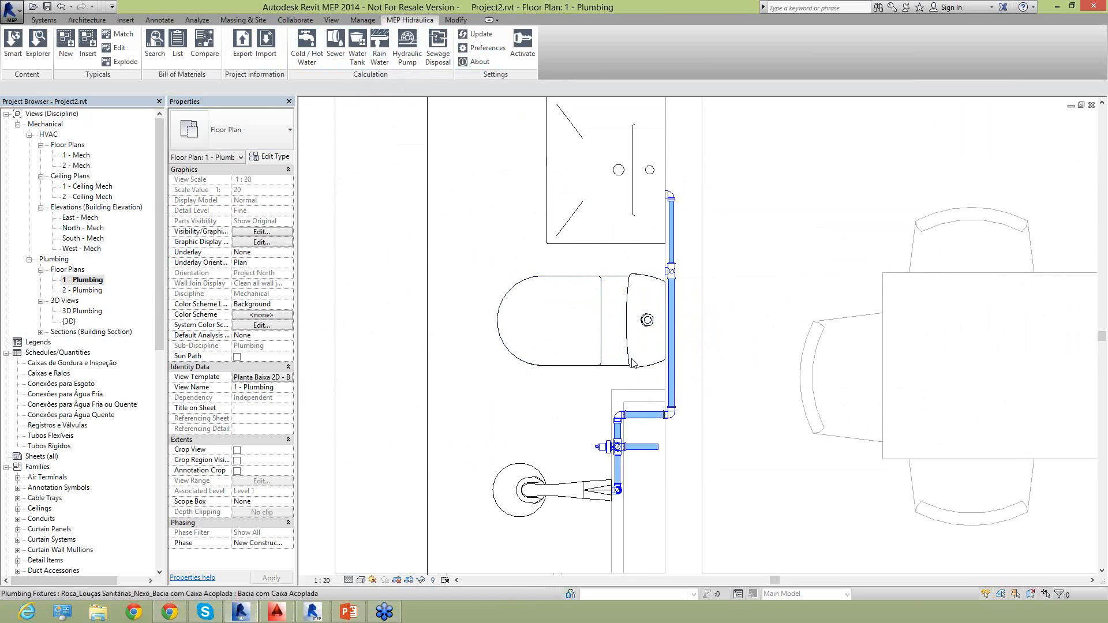
scroll(653, 476, "up", 3)
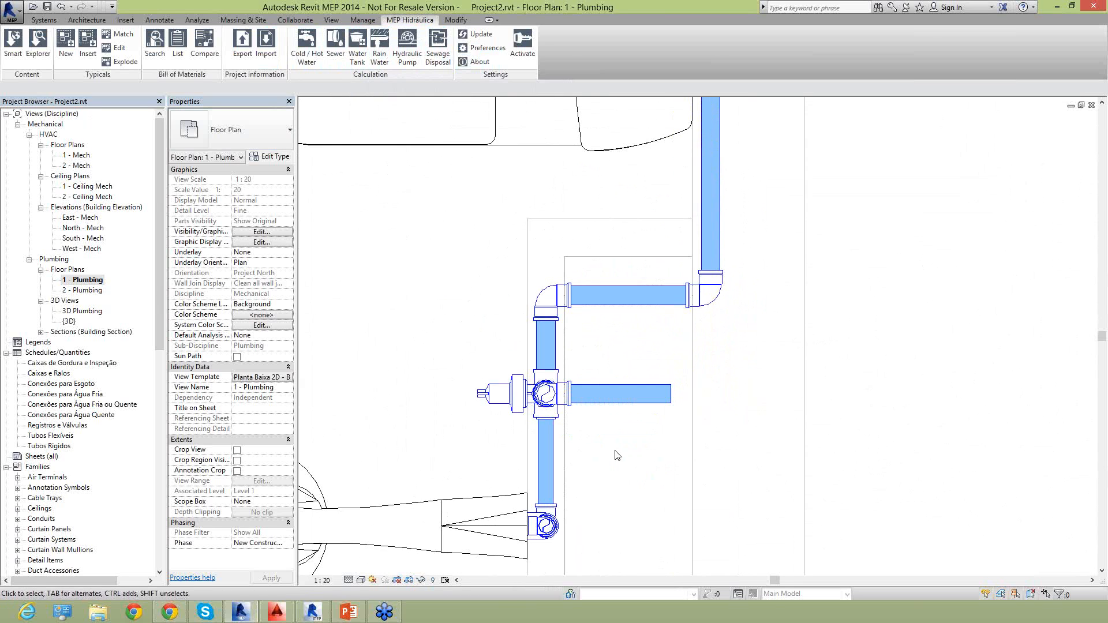
left_click(612, 403)
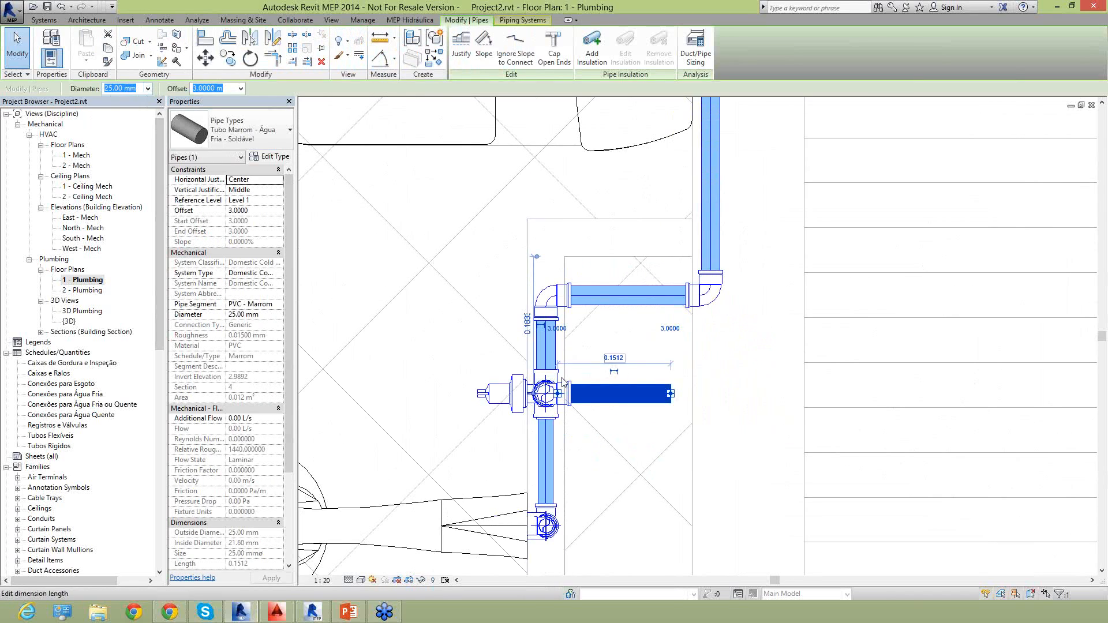
left_click(615, 373)
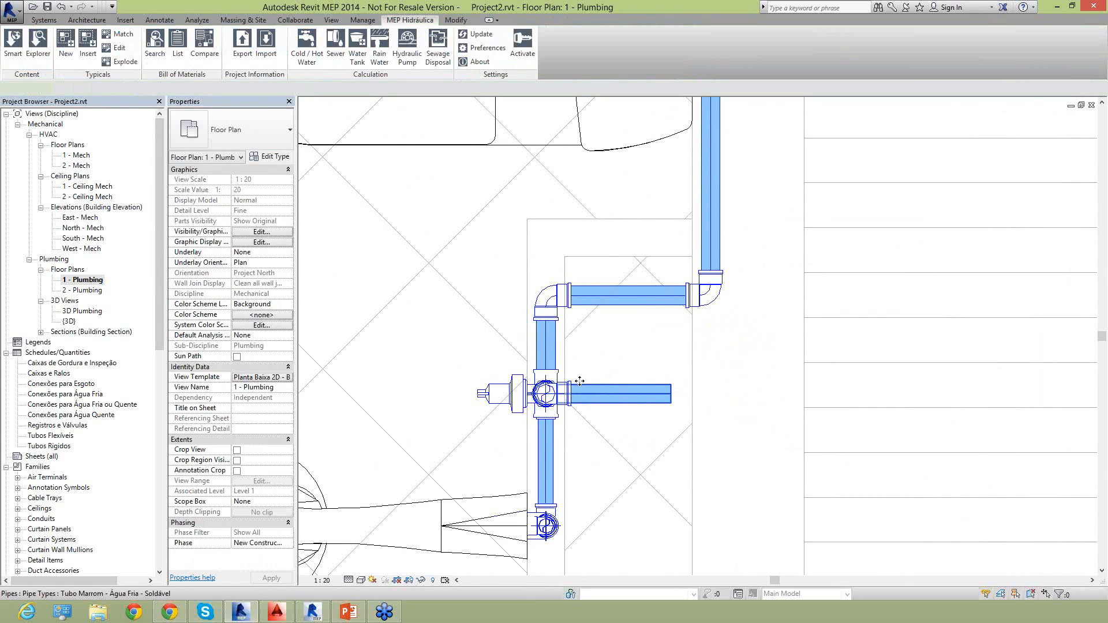
left_click(586, 384)
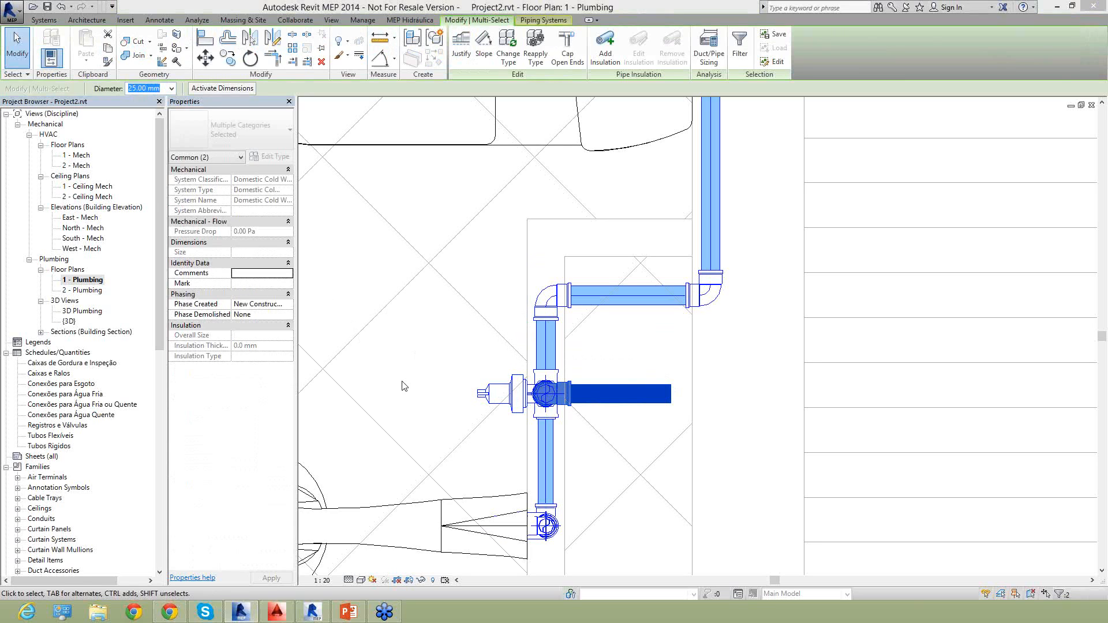
scroll(432, 381, "down", 3)
middle_click_drag(411, 378, 488, 445)
scroll(488, 446, "down", 1)
left_click(473, 392)
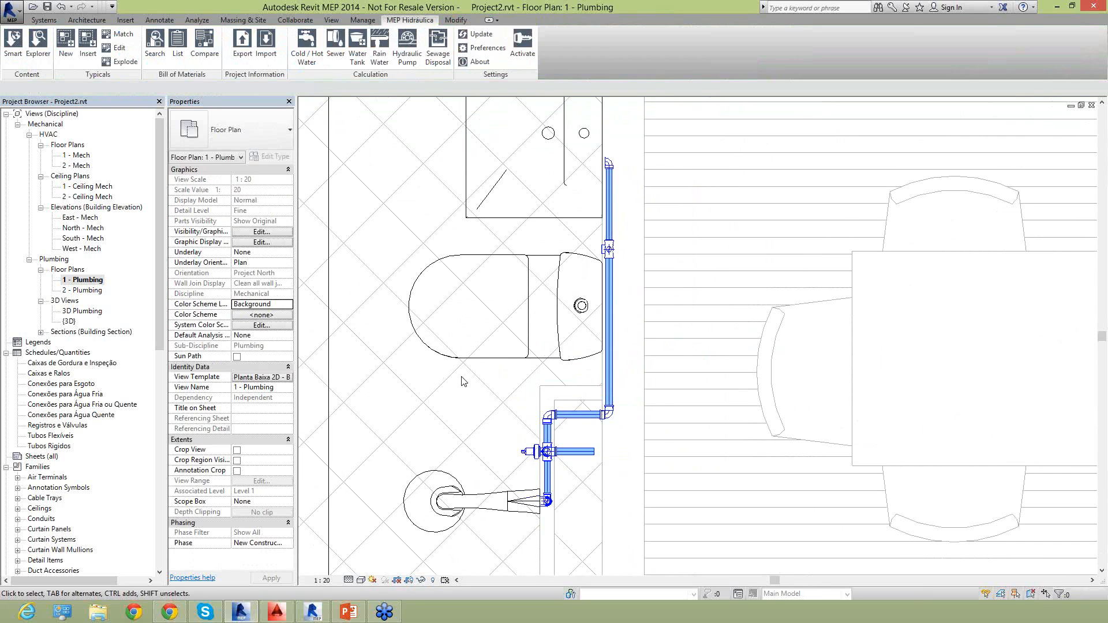
scroll(477, 381, "down", 1)
scroll(479, 362, "down", 1)
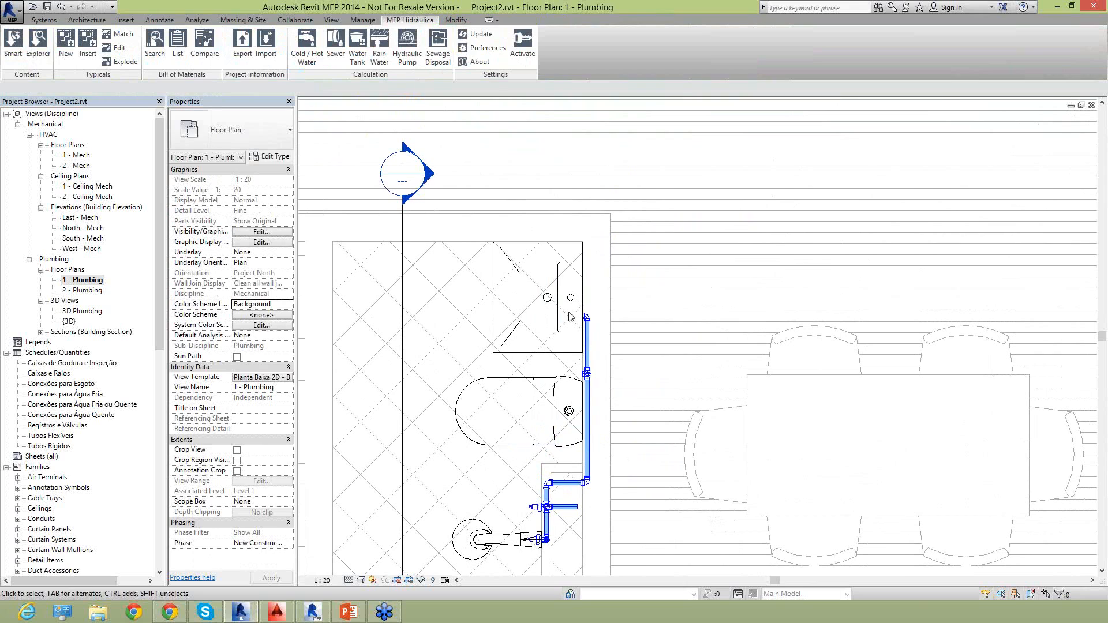
Examine the washbasin's construction parameters for the sewage outlet height and the hot and cold water inlet heights.
left_click(509, 347)
left_click(510, 347)
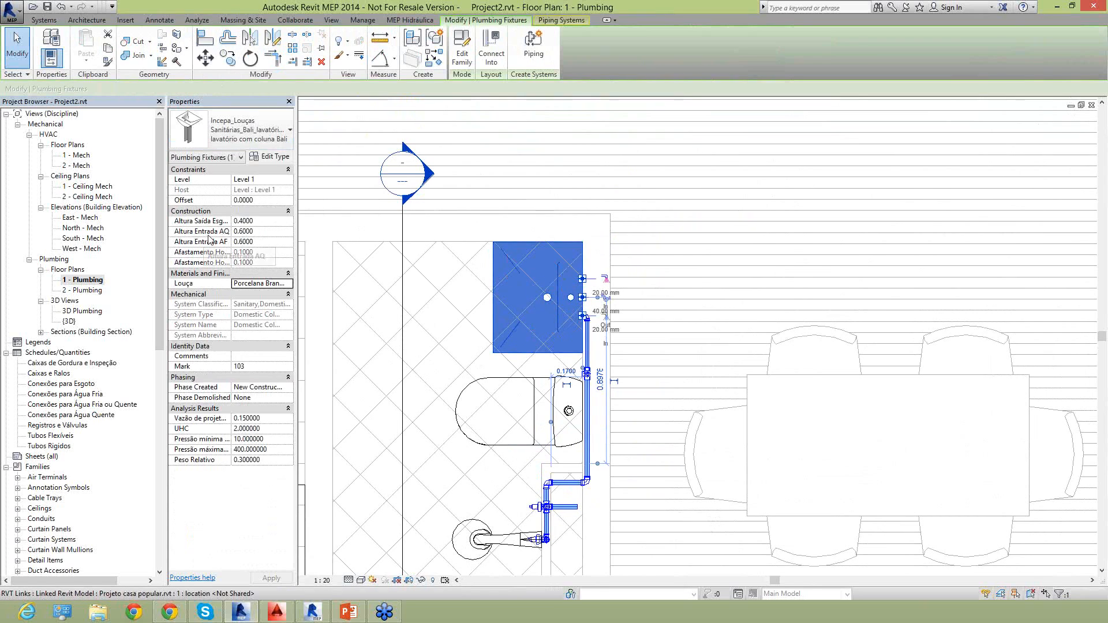
left_click(265, 233)
left_click(254, 233)
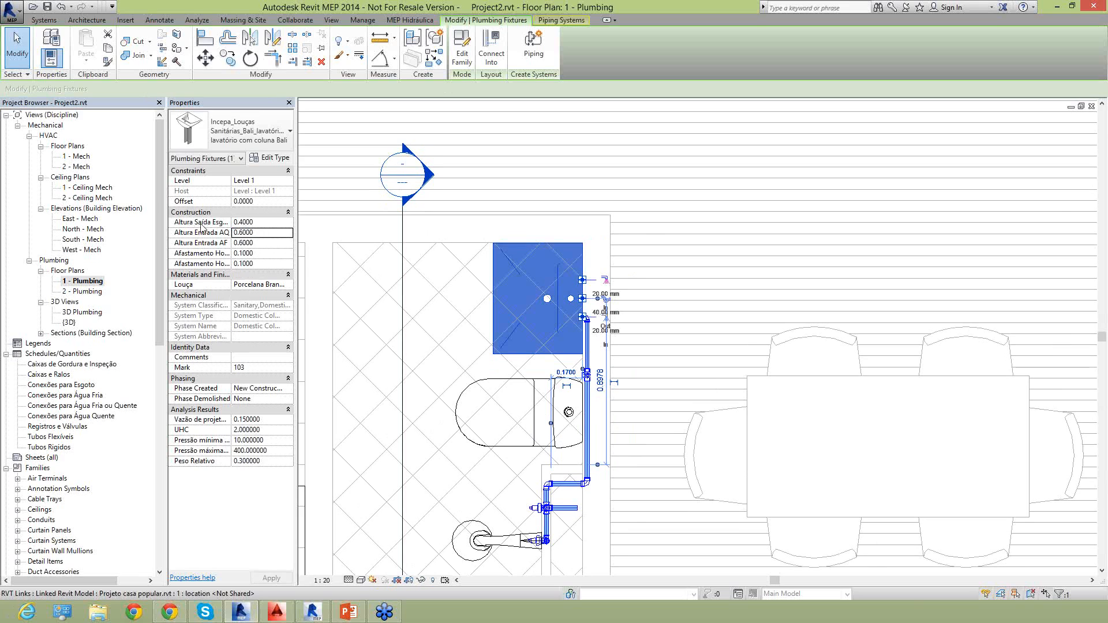
left_click(263, 224)
left_click(448, 316)
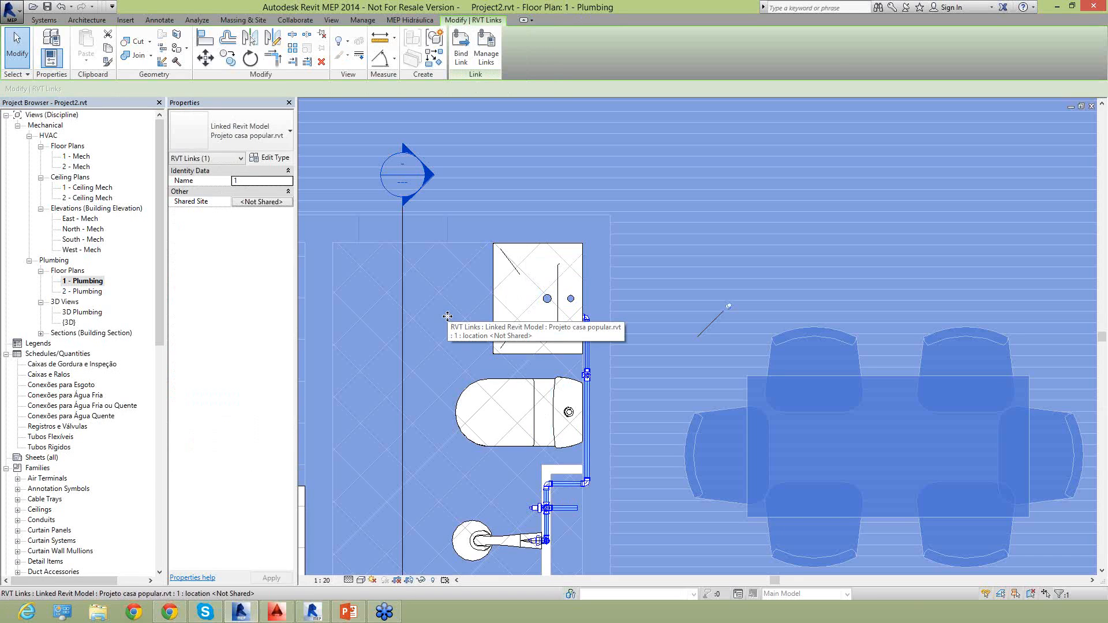
scroll(534, 323, "down", 3)
key("Escape")
Mirror a copy of all bathroom fixtures and piping into the dining area across an axis drawn vertically within the shared wall.
middle_click_drag(494, 324, 591, 318)
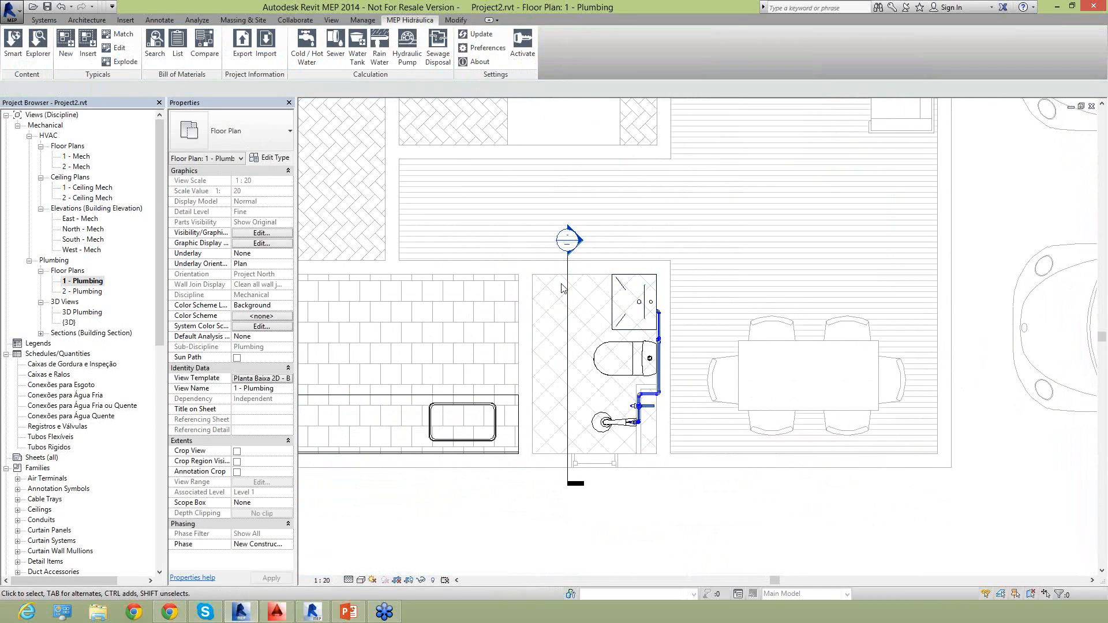
left_click_drag(535, 246, 700, 467)
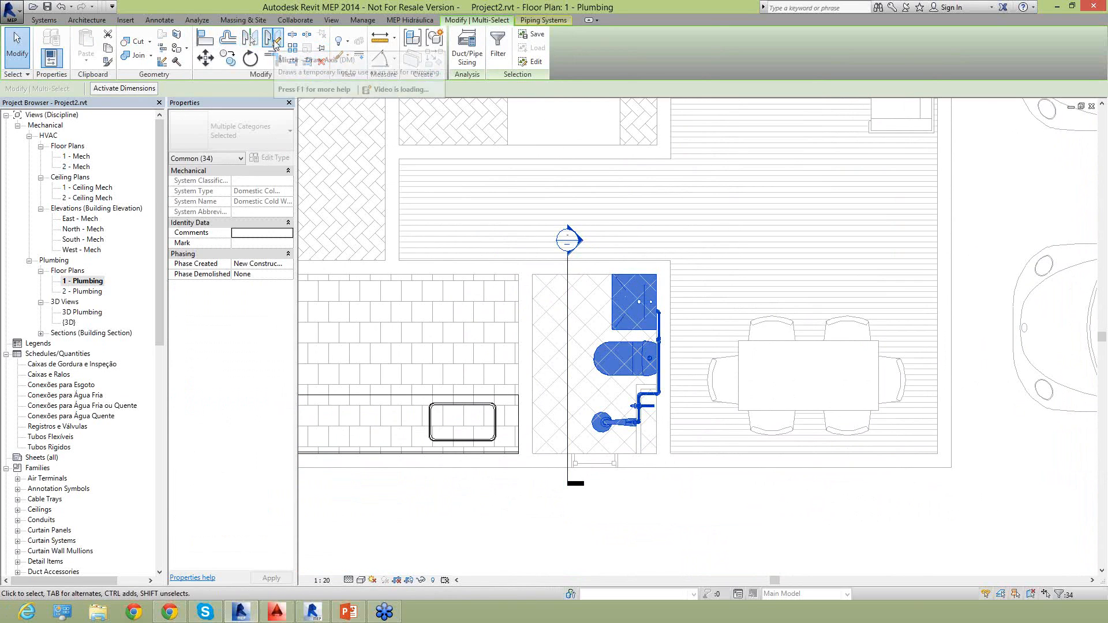
left_click(270, 44)
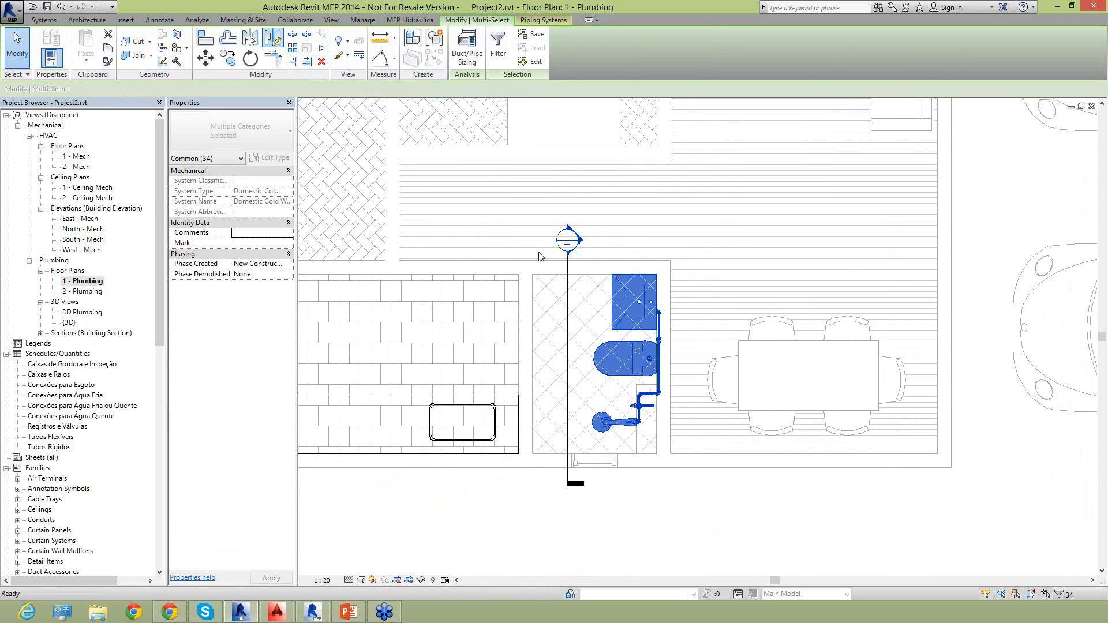
left_click(664, 347)
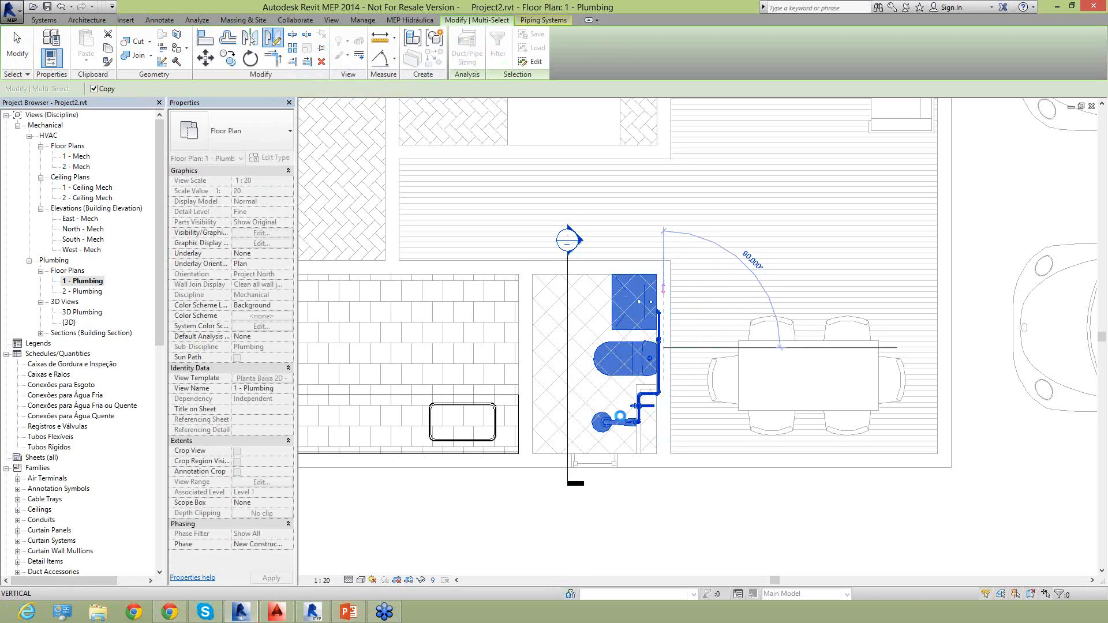
left_click(653, 480)
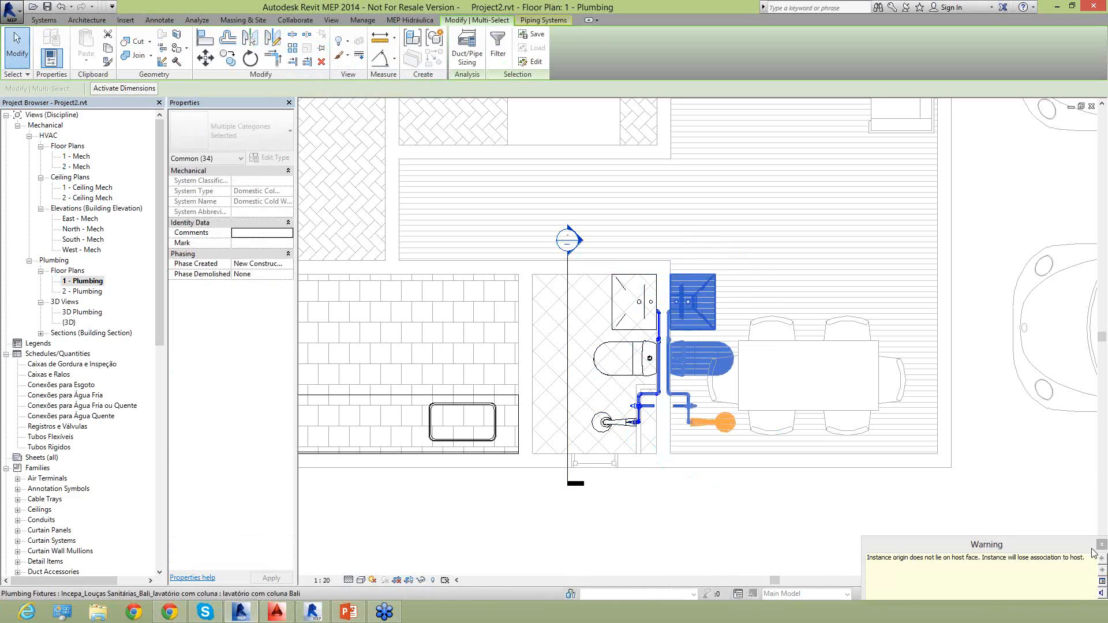
left_click(628, 527)
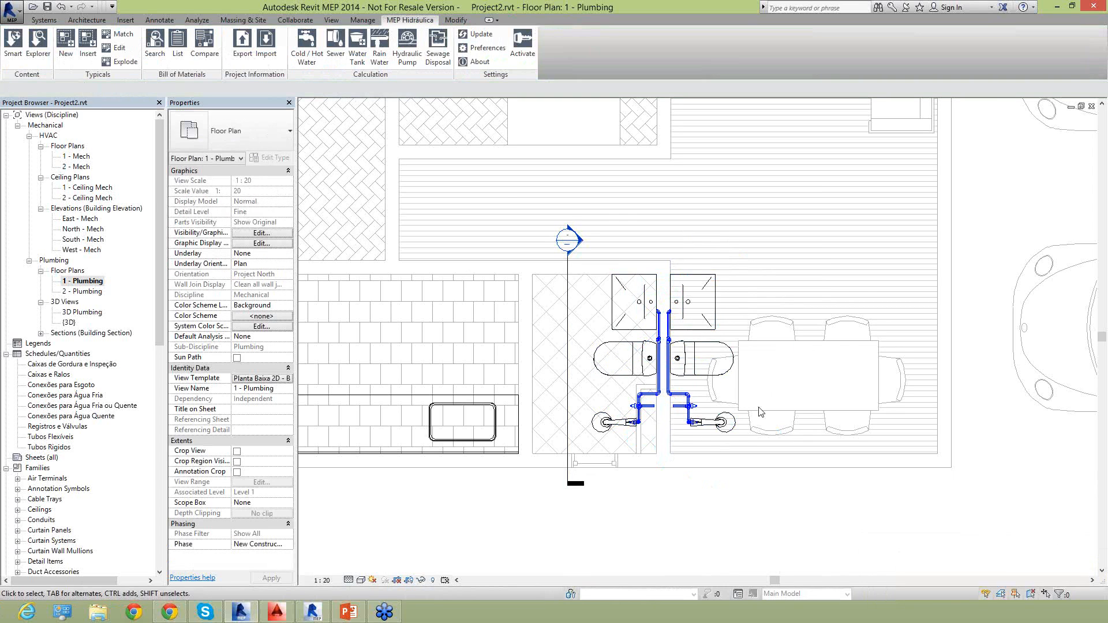
Examine the original and mirrored bathroom installations in the {3D} view, in isometric and from the top.
scroll(760, 412, "up", 2)
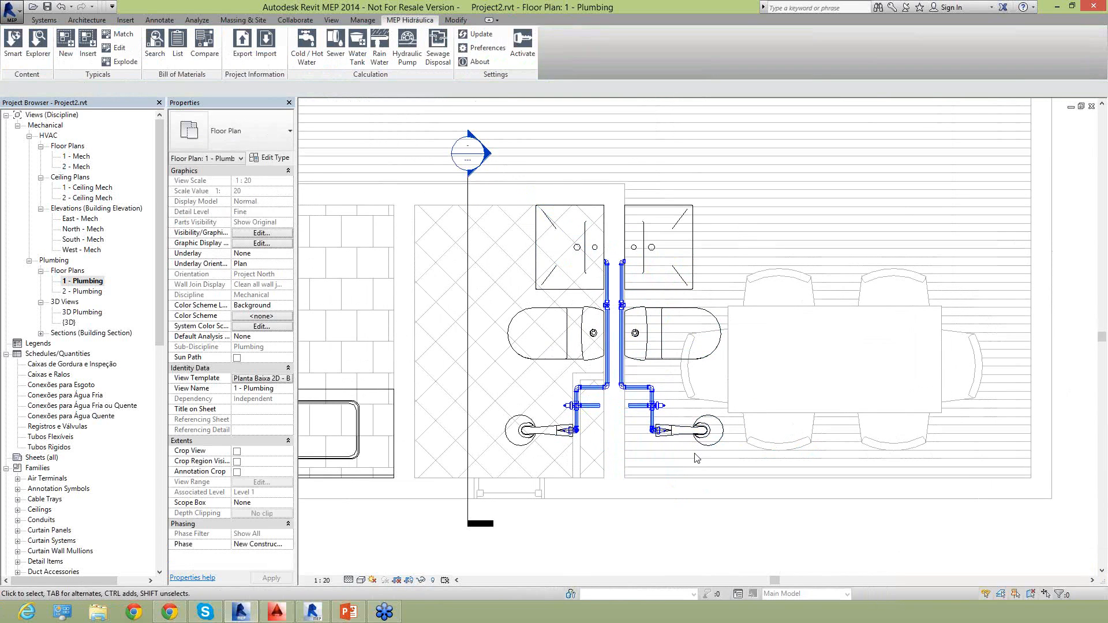
double_click(68, 323)
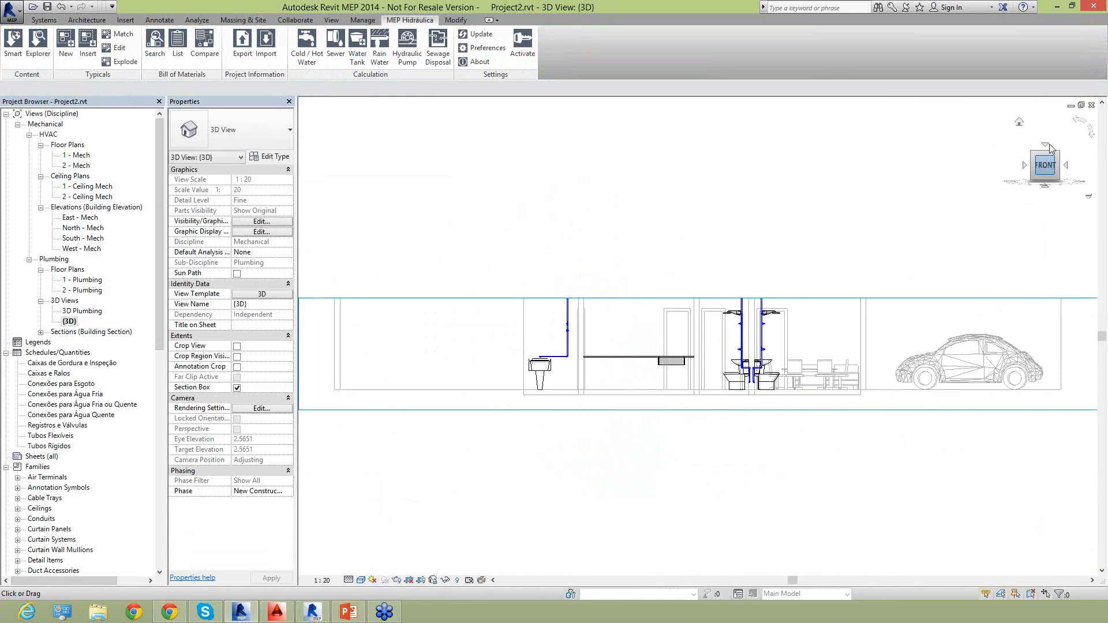
left_click(1058, 155)
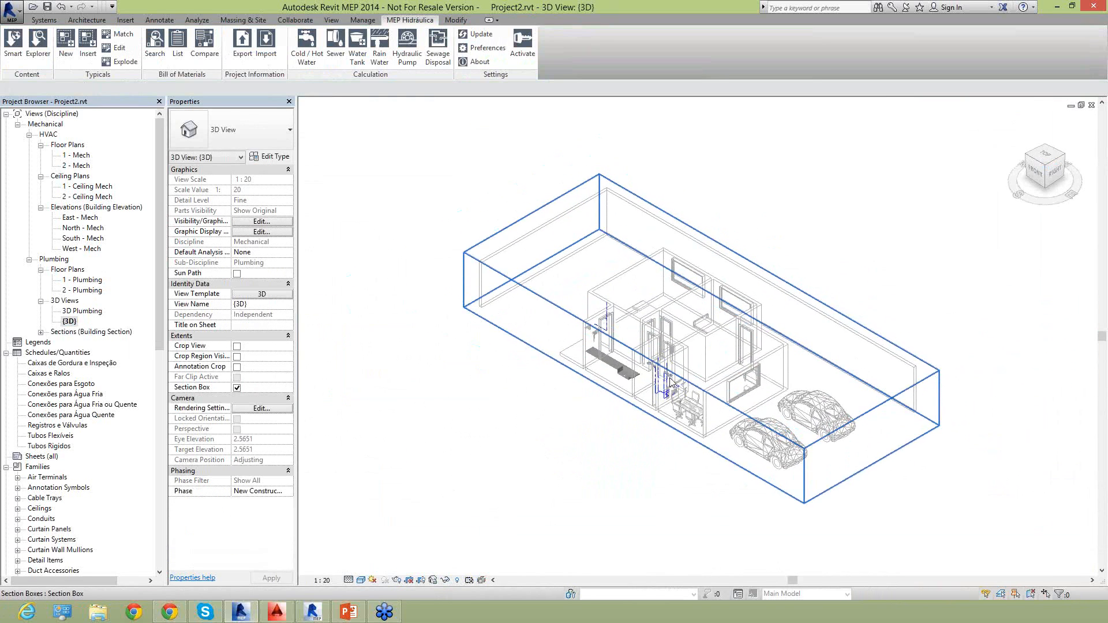
scroll(852, 498, "up", 5)
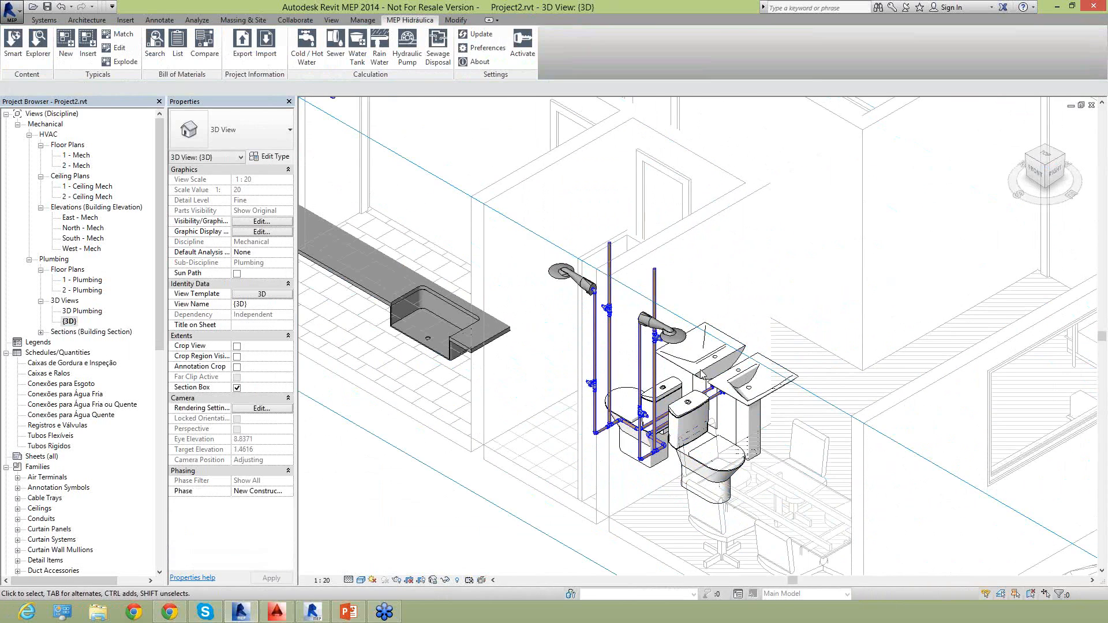
left_click(1046, 154)
scroll(612, 385, "up", 3)
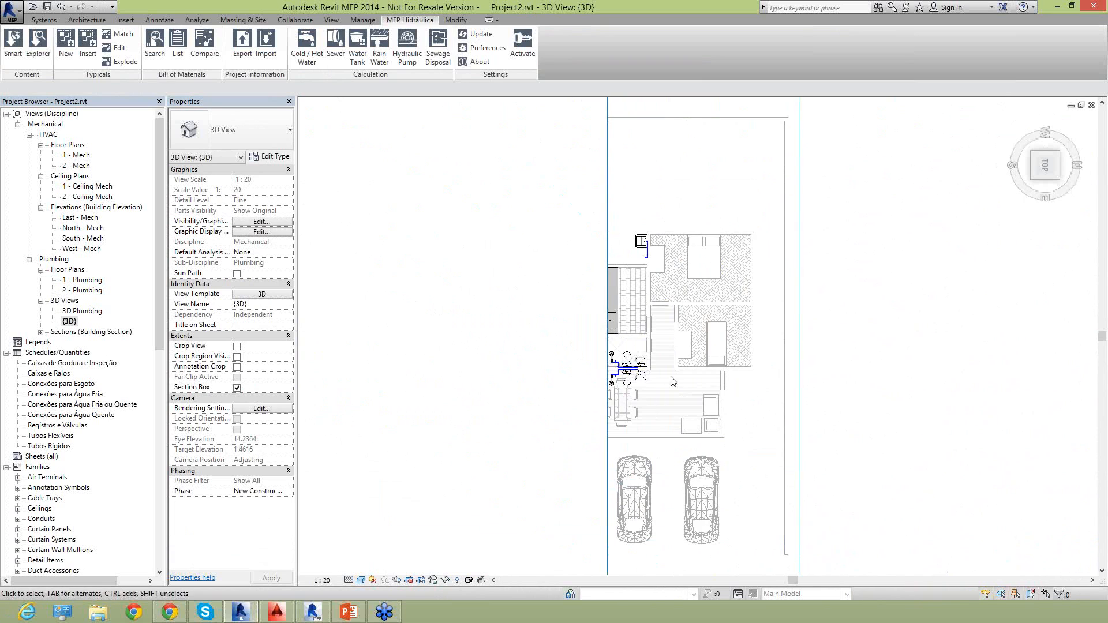
scroll(600, 388, "up", 3)
scroll(525, 375, "up", 5)
left_click_drag(424, 332, 938, 441)
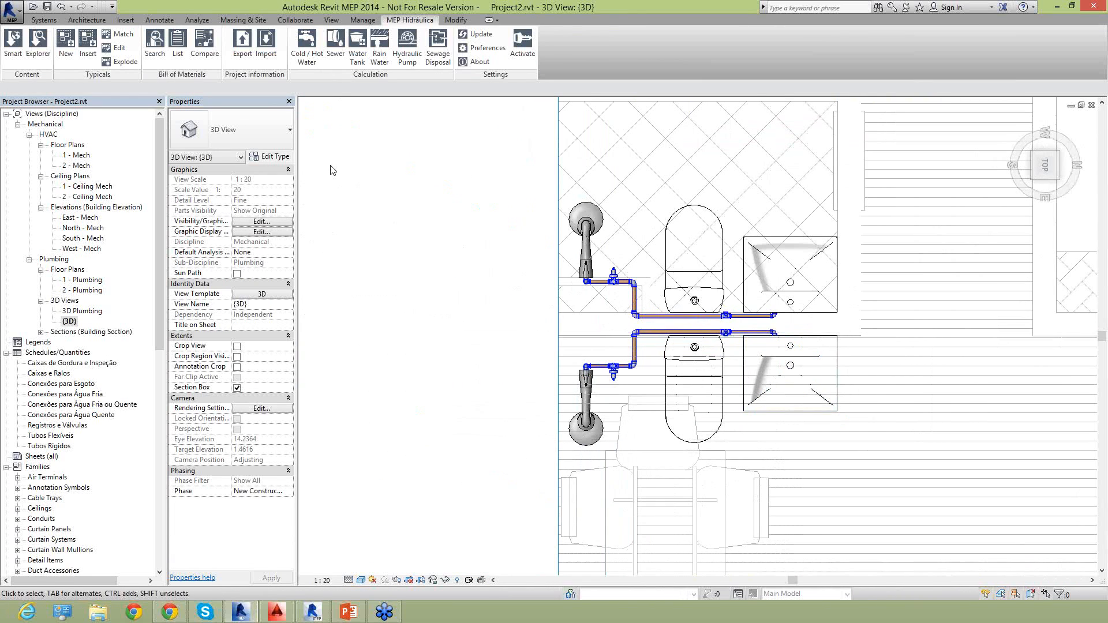
Mirror a copy of the original bathroom fixtures and piping across an axis drawn in the wall beside the washbasin.
left_click_drag(330, 164, 856, 331)
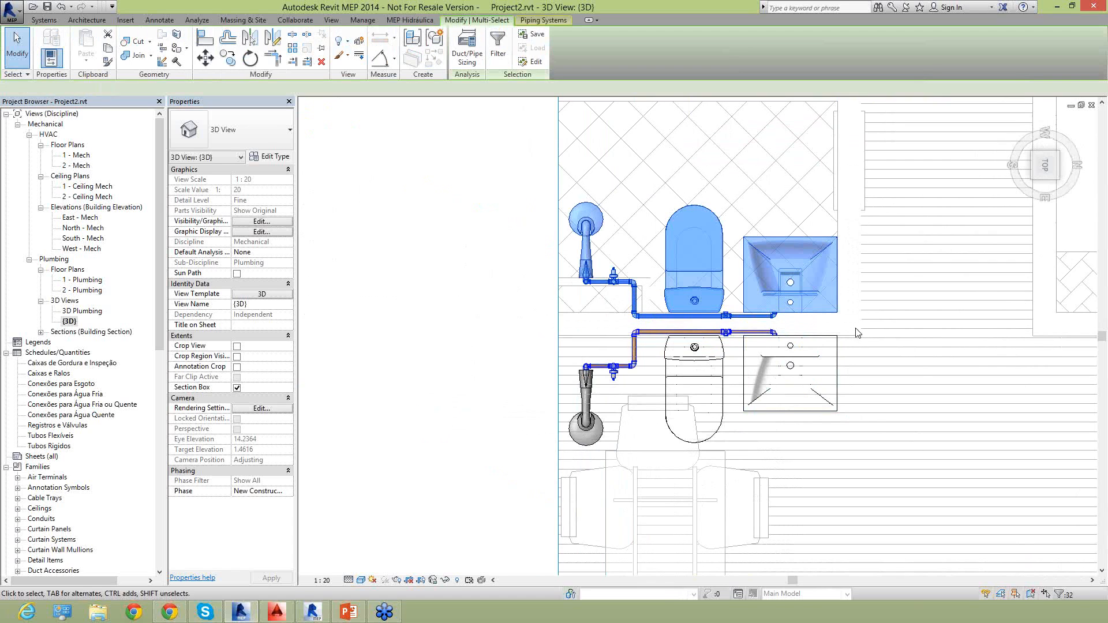
left_click(273, 38)
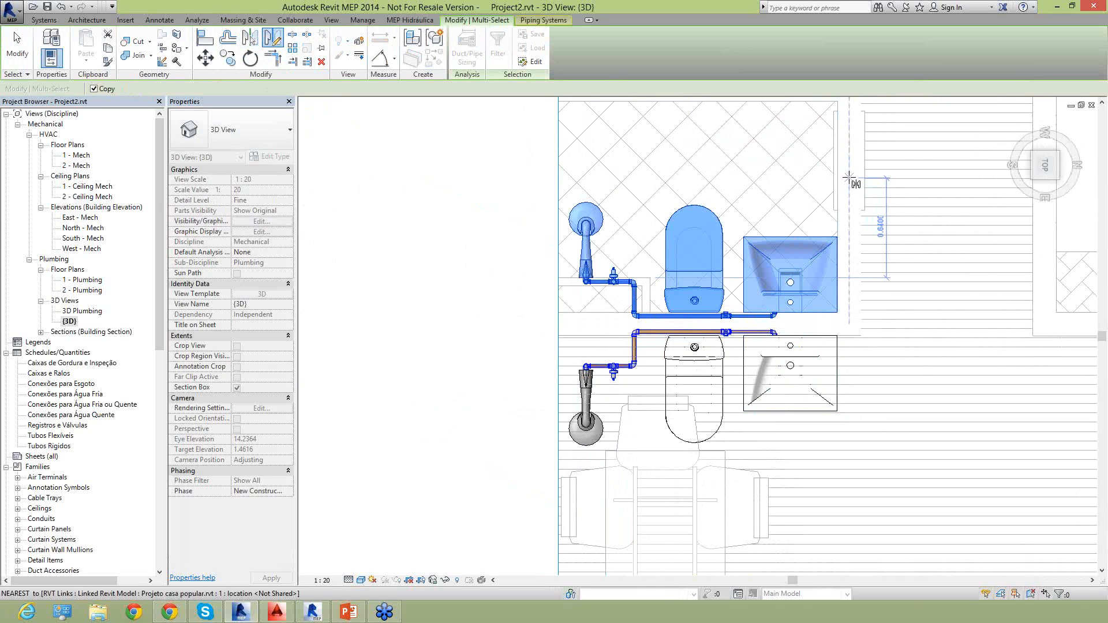
left_click(851, 221)
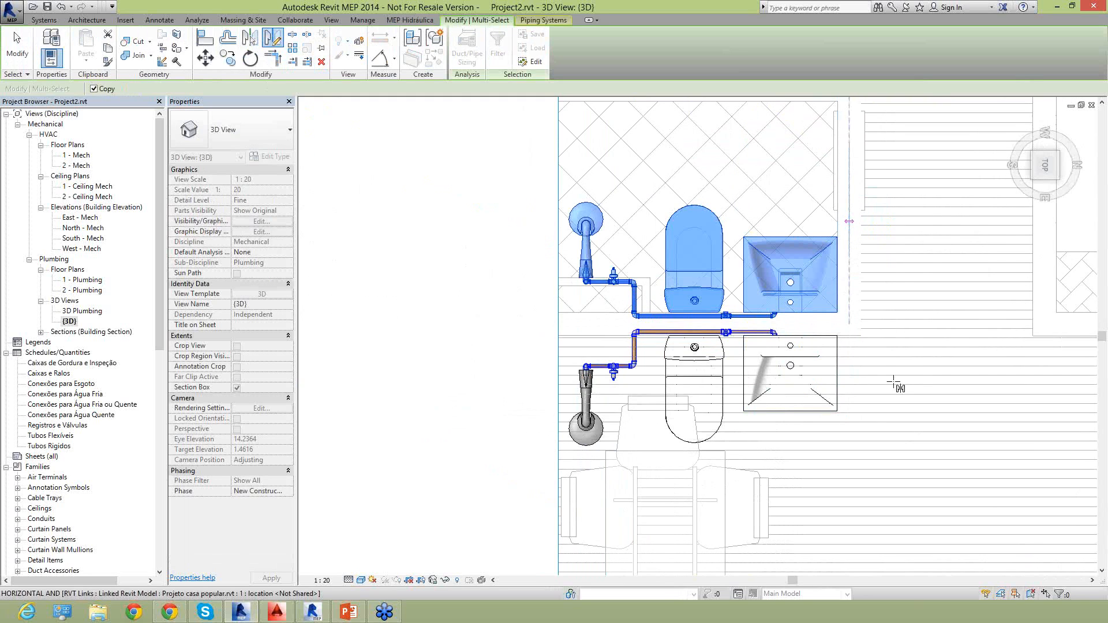
left_click(1102, 545)
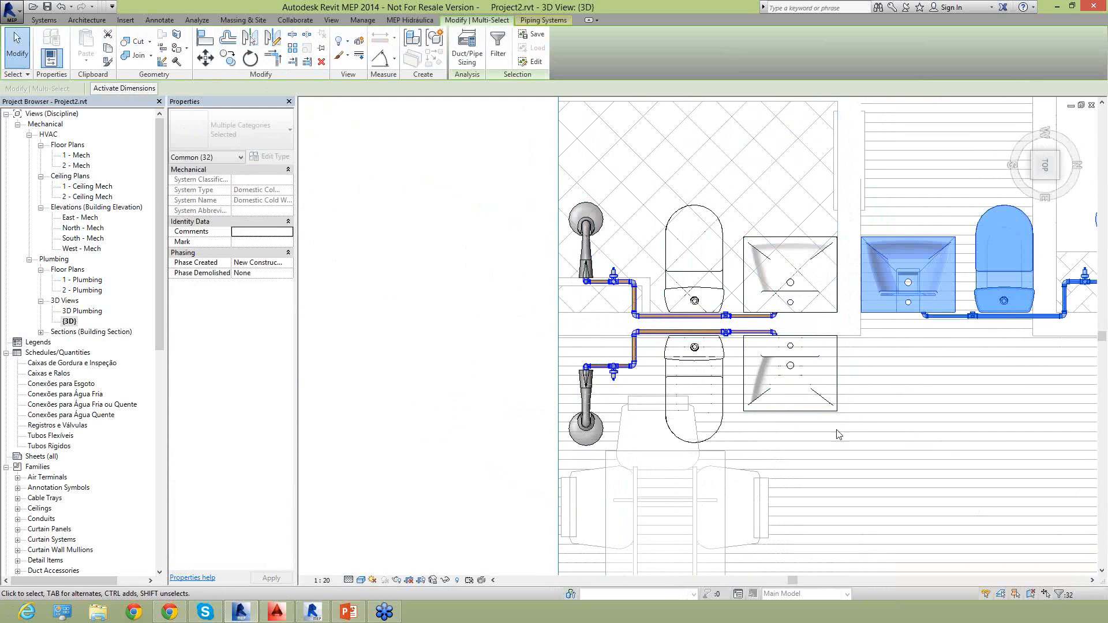
left_click(840, 427)
scroll(841, 422, "down", 1)
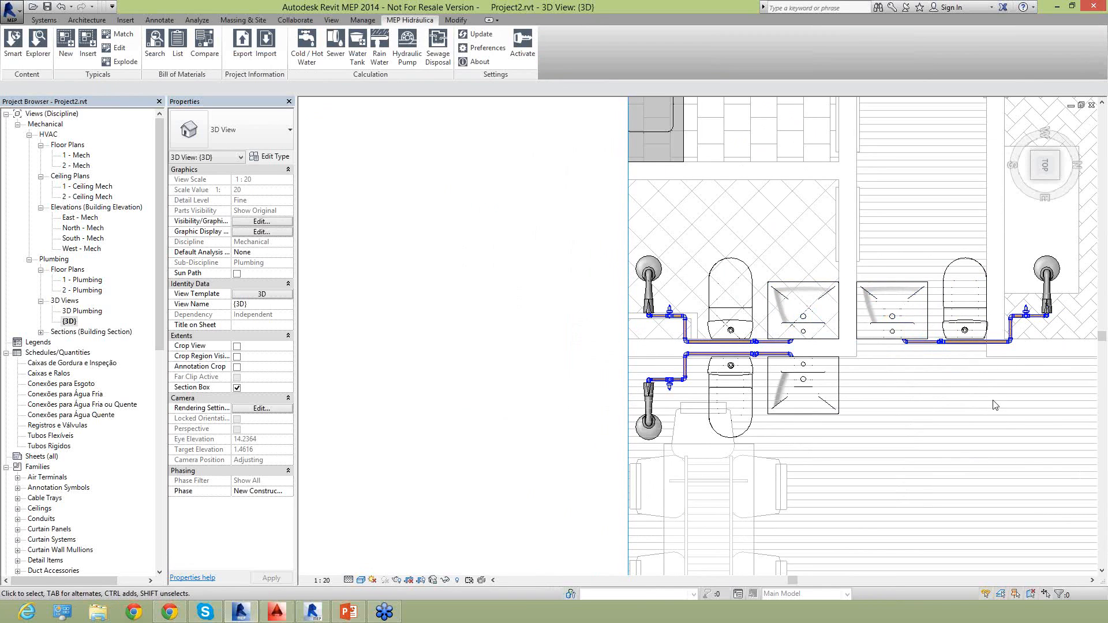
middle_click_drag(970, 478, 937, 496)
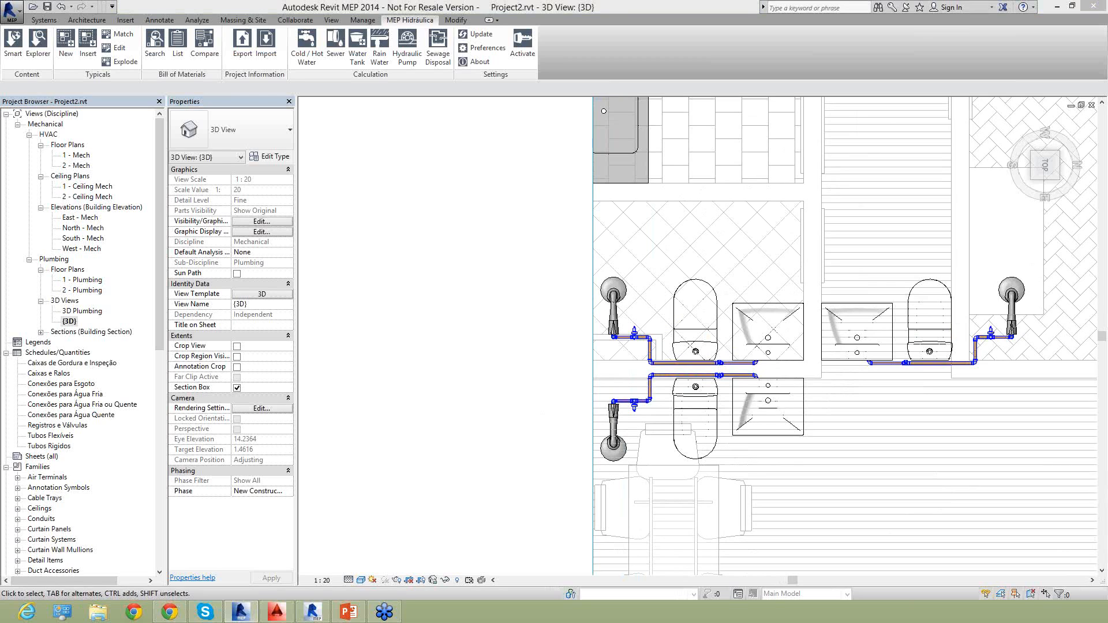
Return to the 1 - Plumbing floor plan and delete the mirrored bathroom copy lying across the corridor and bedroom.
double_click(82, 280)
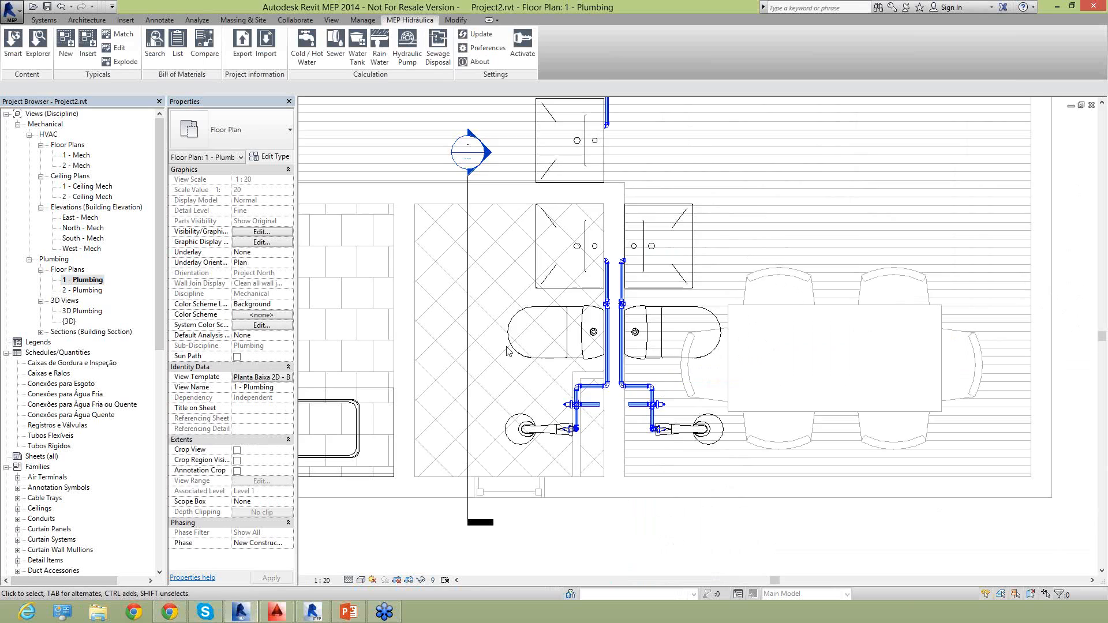
scroll(635, 365, "down", 3)
middle_click_drag(583, 214, 592, 414)
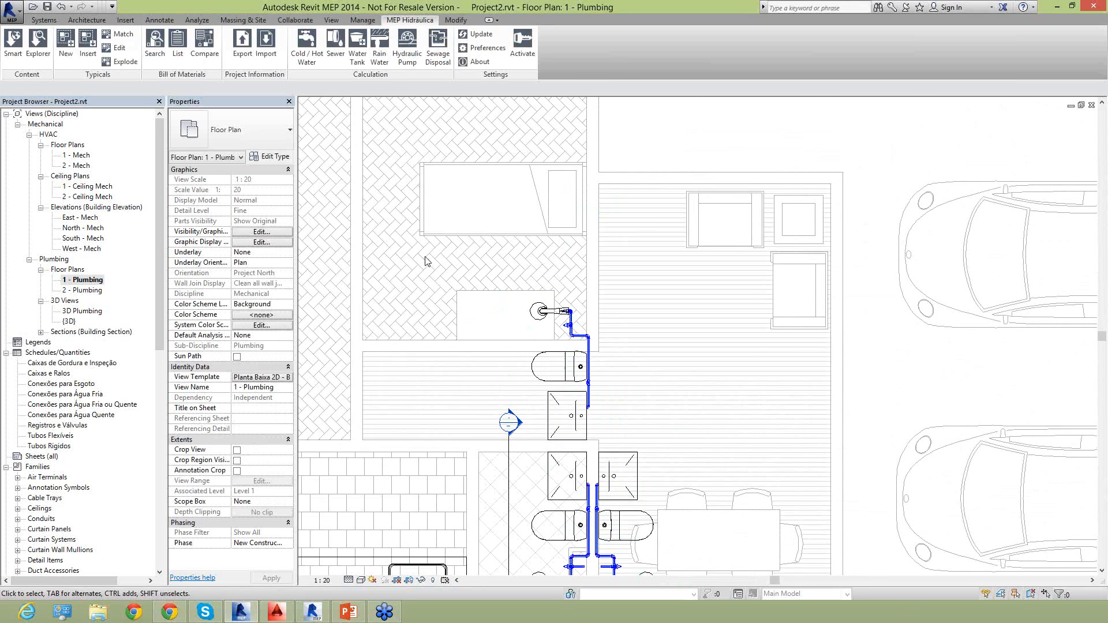
left_click_drag(613, 436, 629, 448)
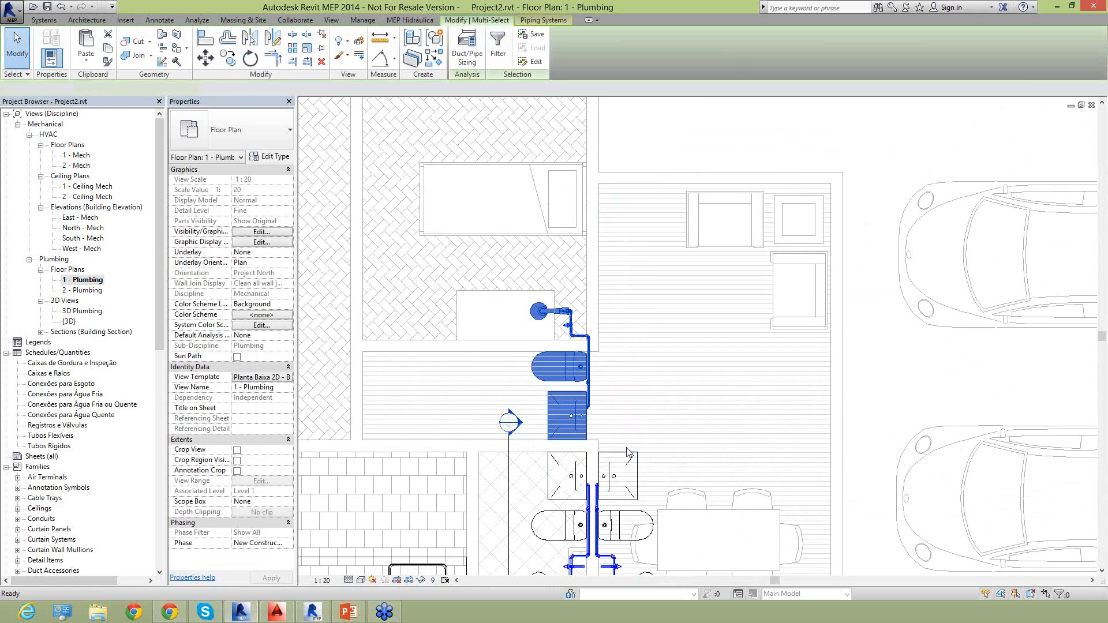
key("Delete")
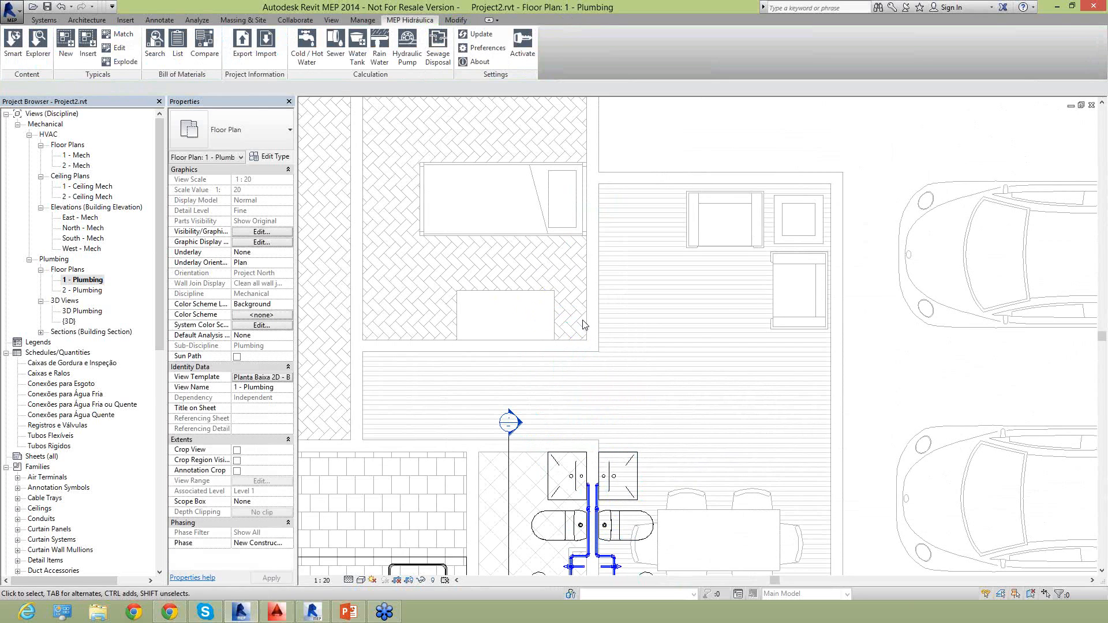
Delete the mirrored fixtures and piping on the dining-area side of the bathroom wall.
left_click(595, 340)
middle_click_drag(633, 450, 636, 334)
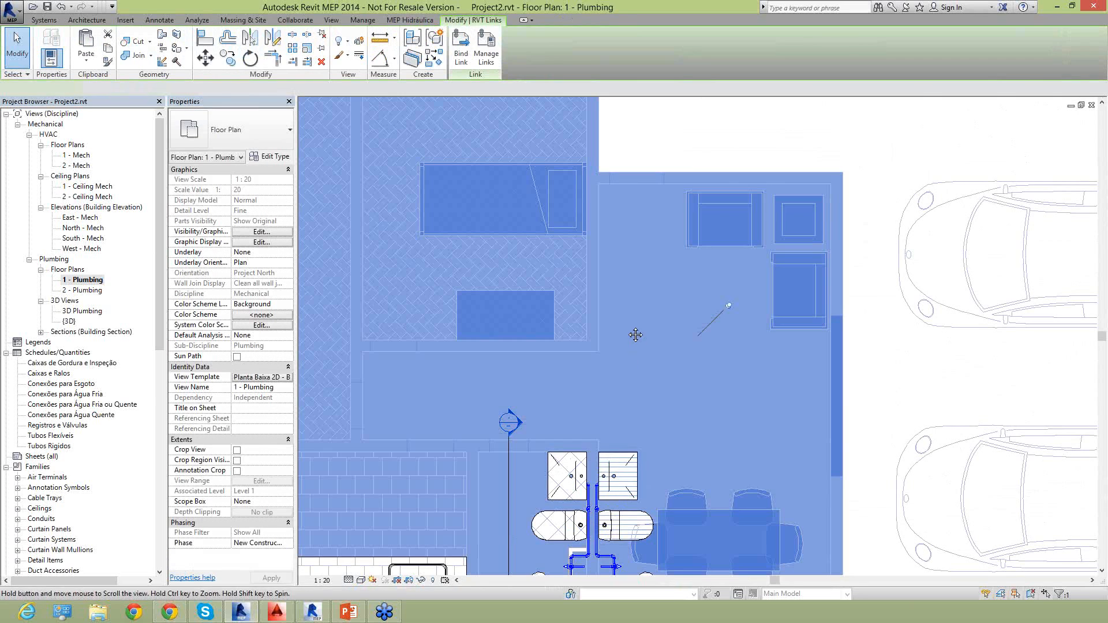
left_click(605, 523)
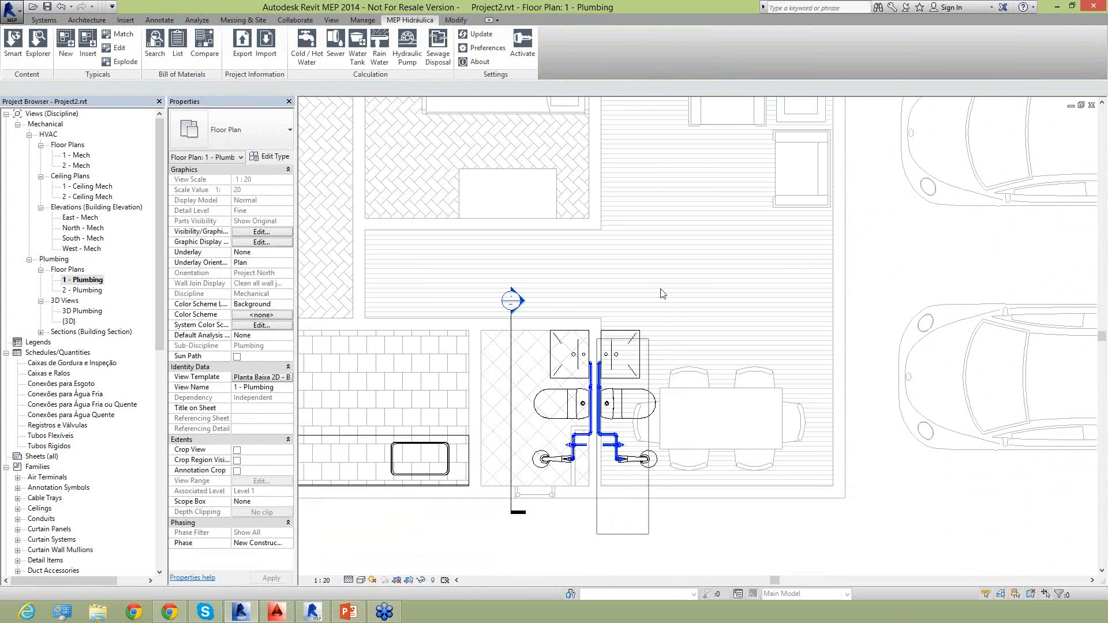
left_click_drag(677, 277, 678, 278)
key("Delete")
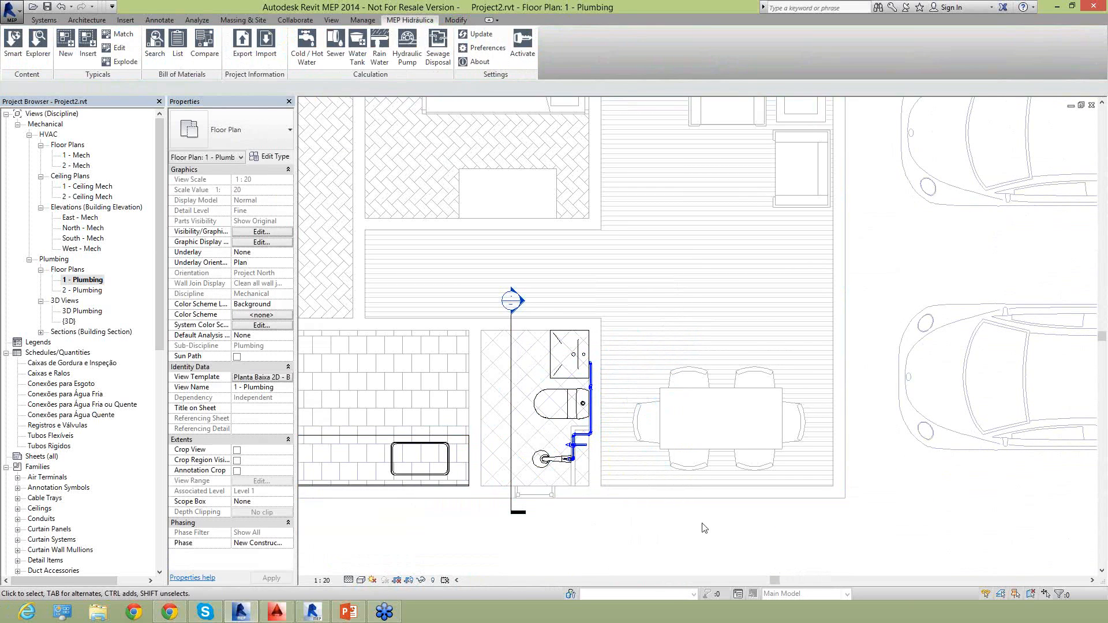
Insert the complete 750 L water tank with lid from the local Tigre library's Caixa D'Água Revit 2014 folder, outside the bedroom wall.
scroll(701, 522, "down", 1)
scroll(692, 518, "down", 1)
middle_click_drag(613, 411, 726, 395)
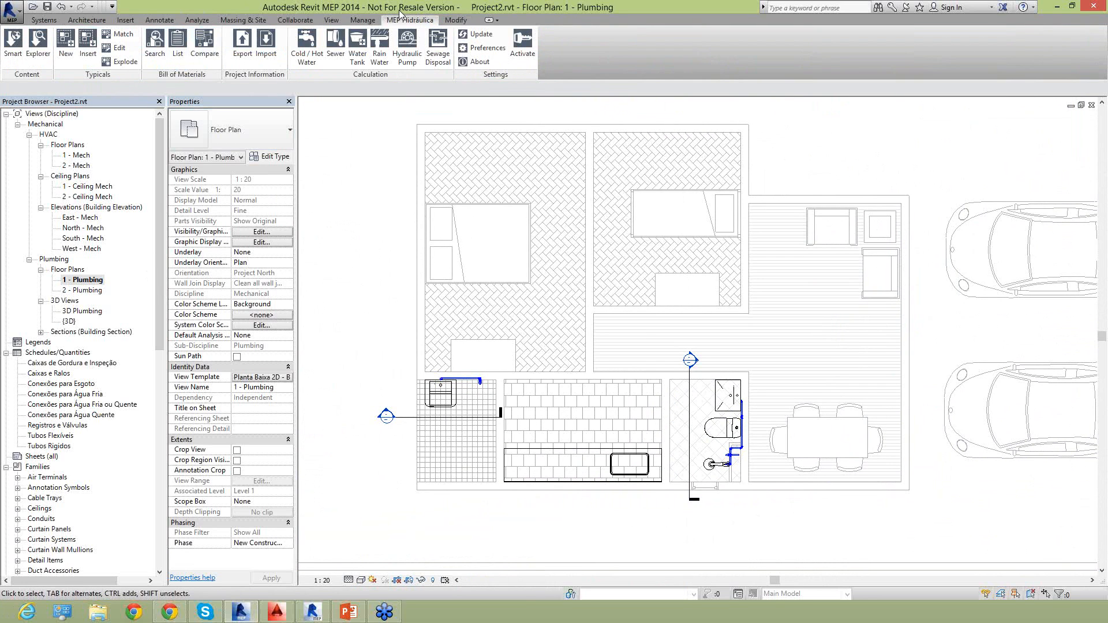
left_click(35, 56)
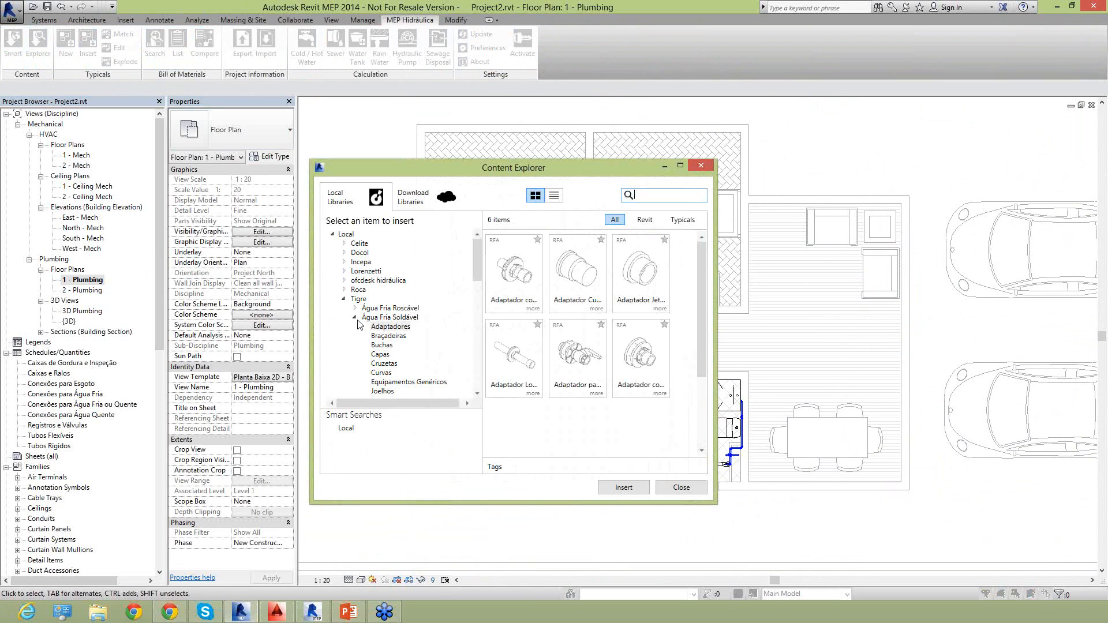
left_click(358, 319)
scroll(357, 341, "down", 3)
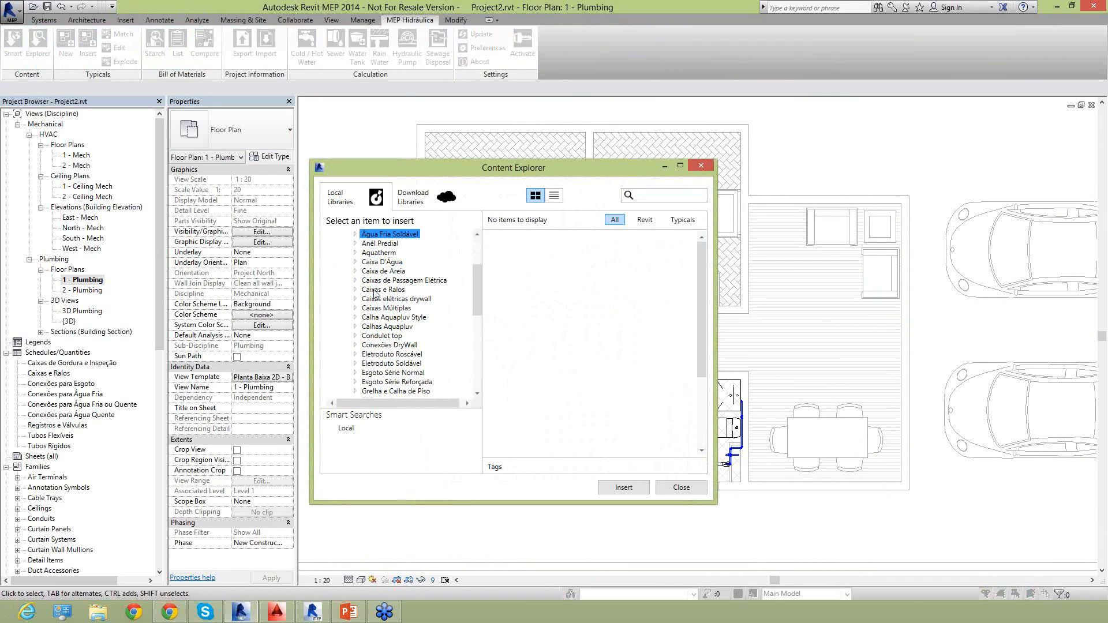
left_click(374, 263)
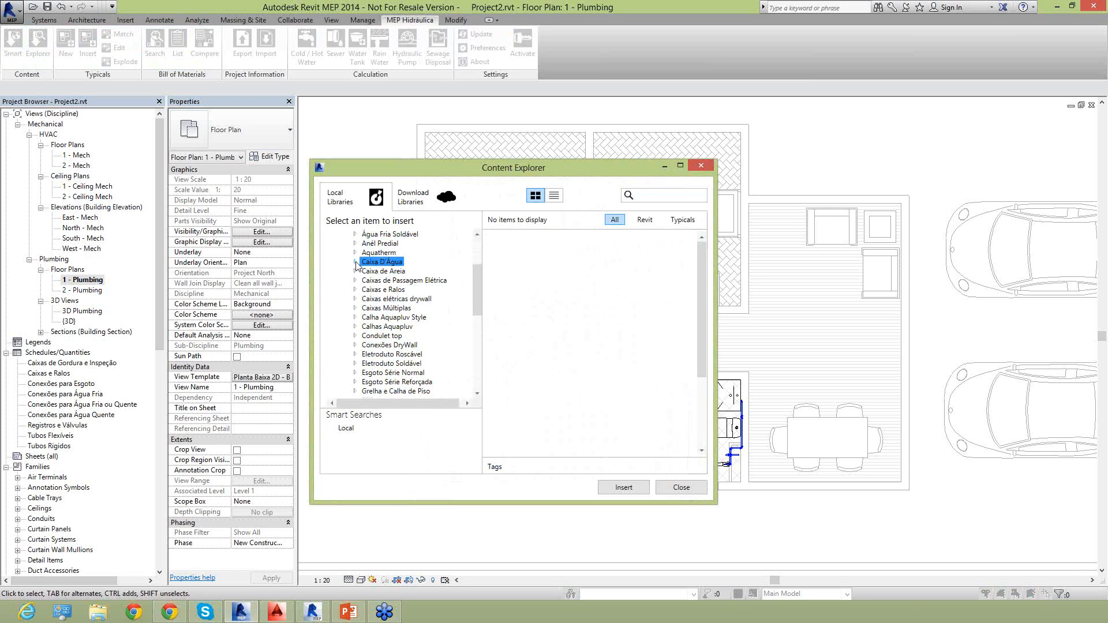
left_click(356, 263)
left_click(382, 299)
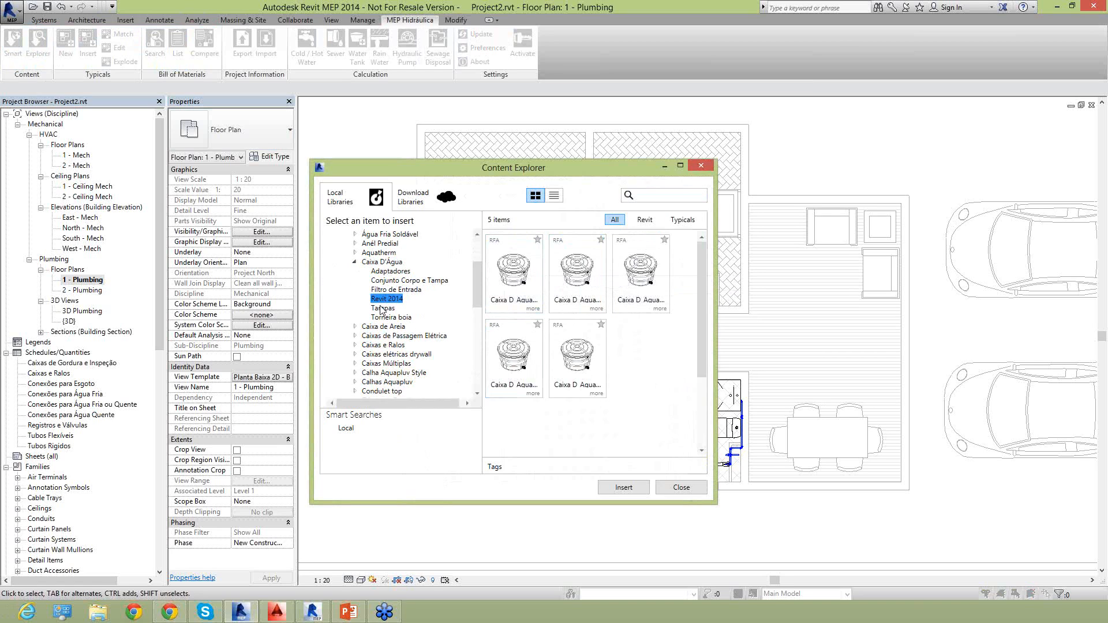
double_click(516, 304)
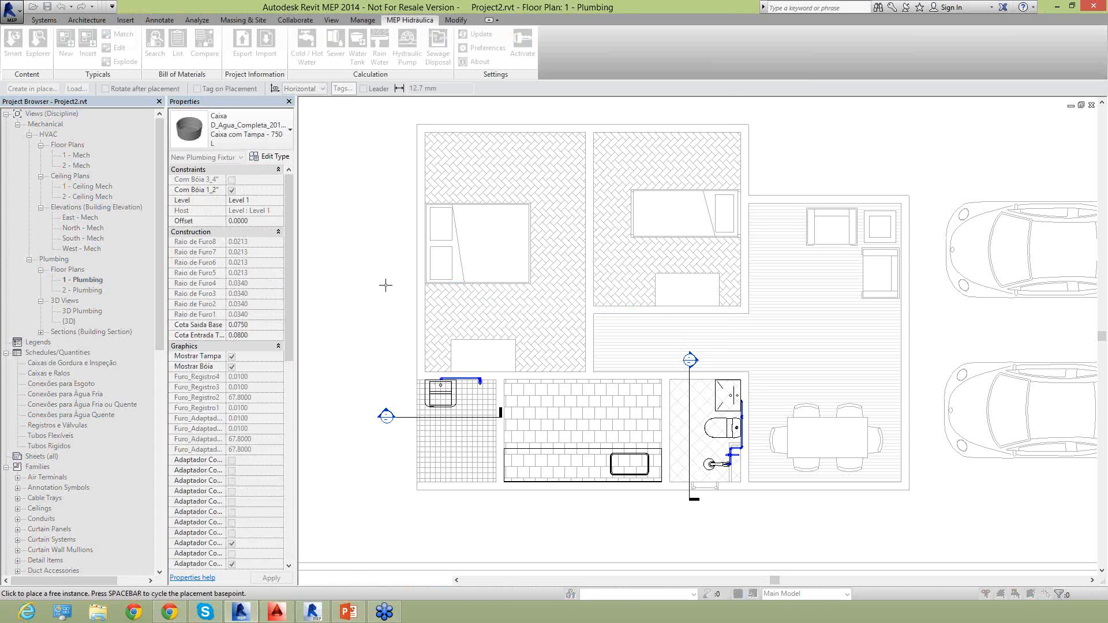
scroll(387, 285, "down", 3)
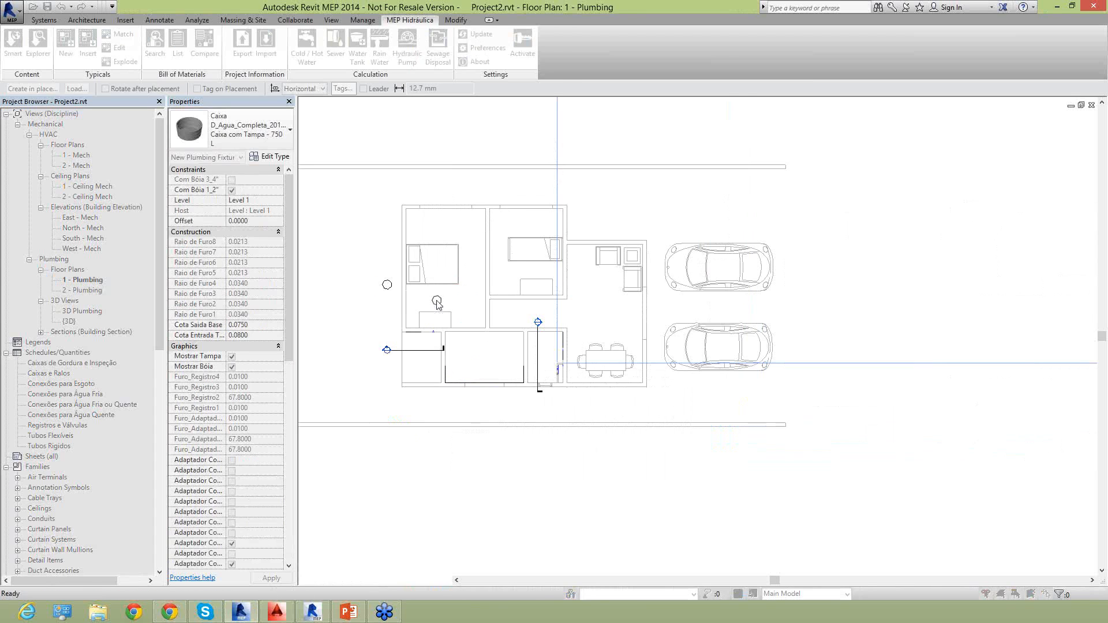
key("Escape")
Delete the 750 L water tank placed outside the bedroom wall.
scroll(385, 288, "down", 1)
left_click(386, 289)
middle_click_drag(392, 321, 558, 328)
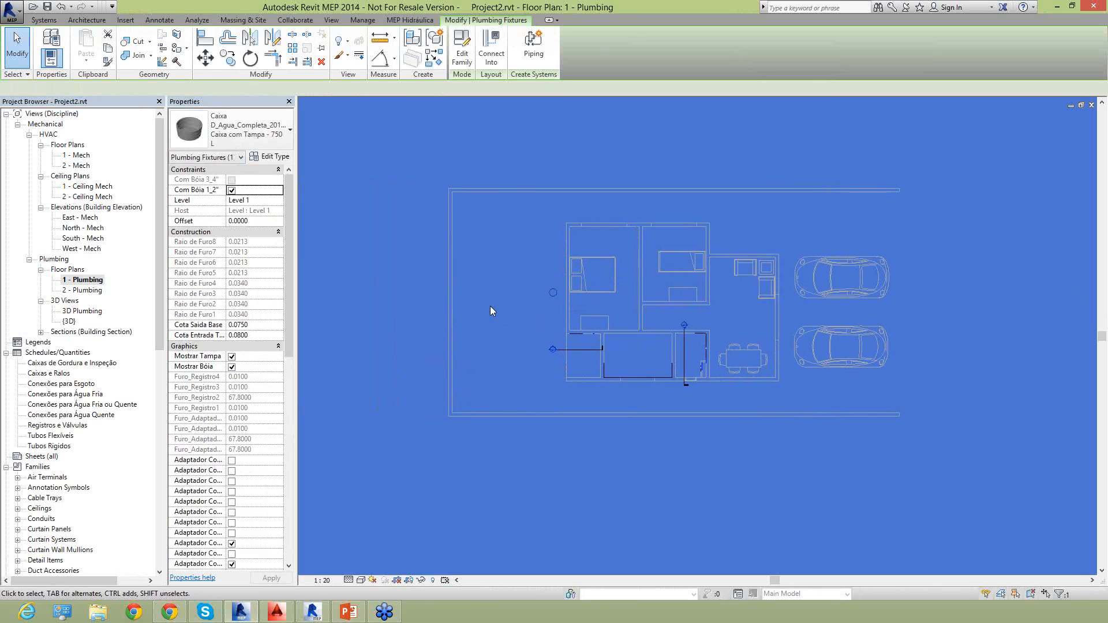
key("Delete")
Insert the complete 750 L water tank with lid from the local Tigre library's Conjunto Corpo e Tampa folder, inside the bedroom beside the laundry area.
left_click(37, 41)
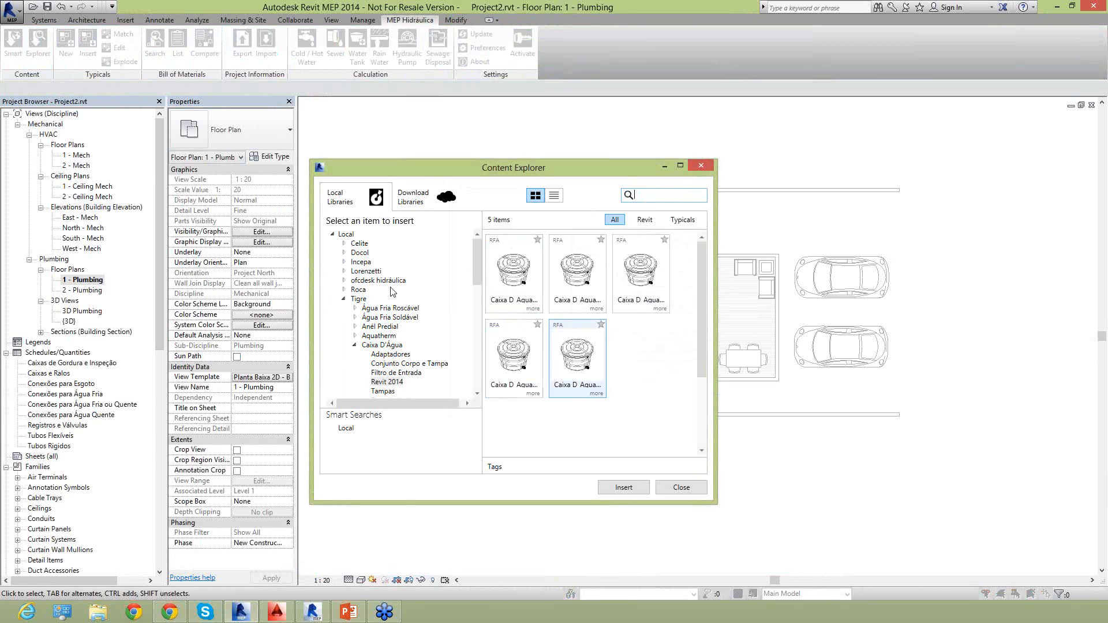
left_click(388, 364)
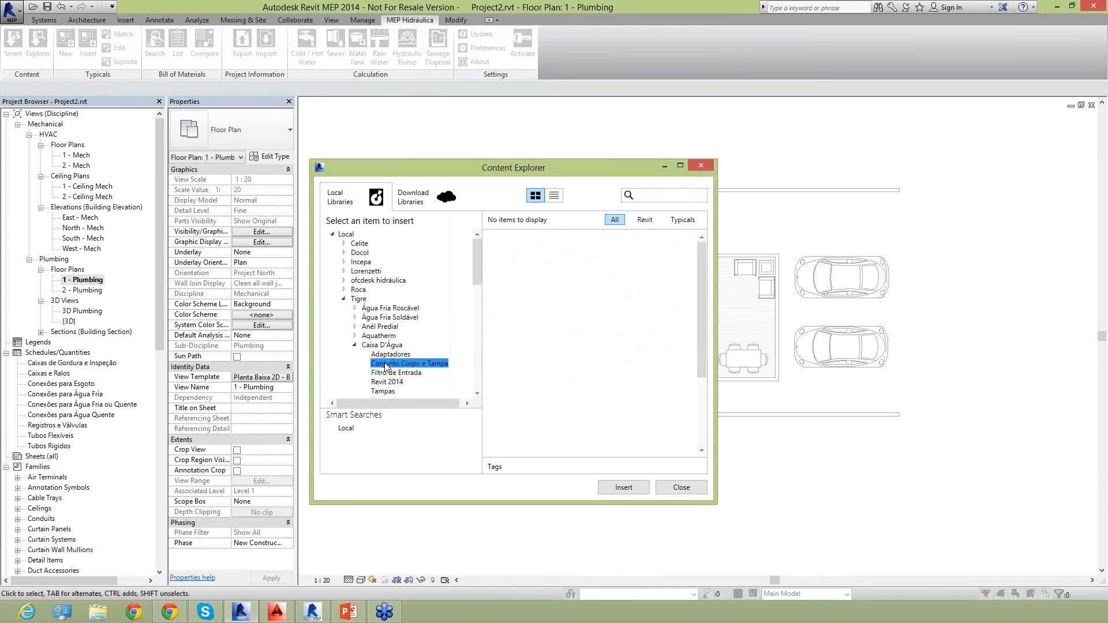
scroll(381, 375, "down", 1)
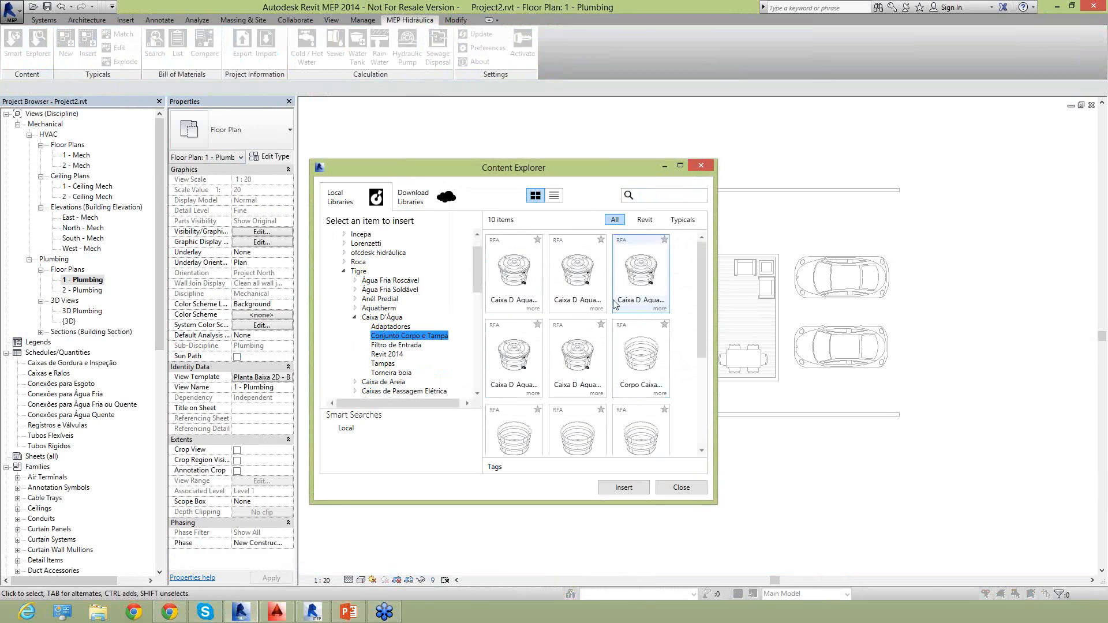
double_click(516, 289)
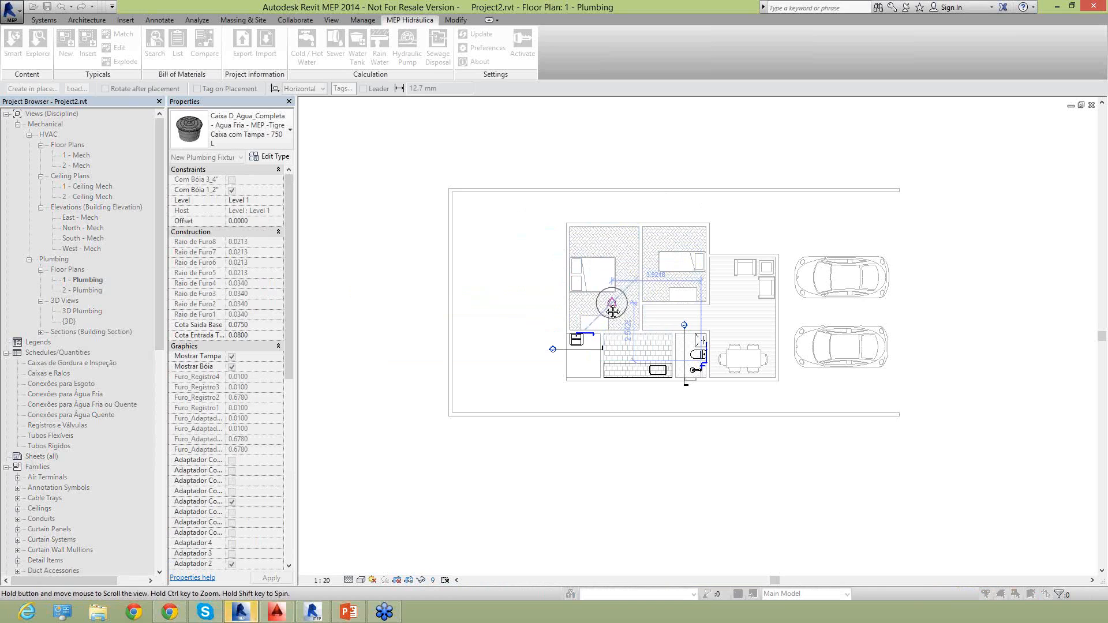
middle_click_drag(612, 305, 587, 280)
left_click(587, 281)
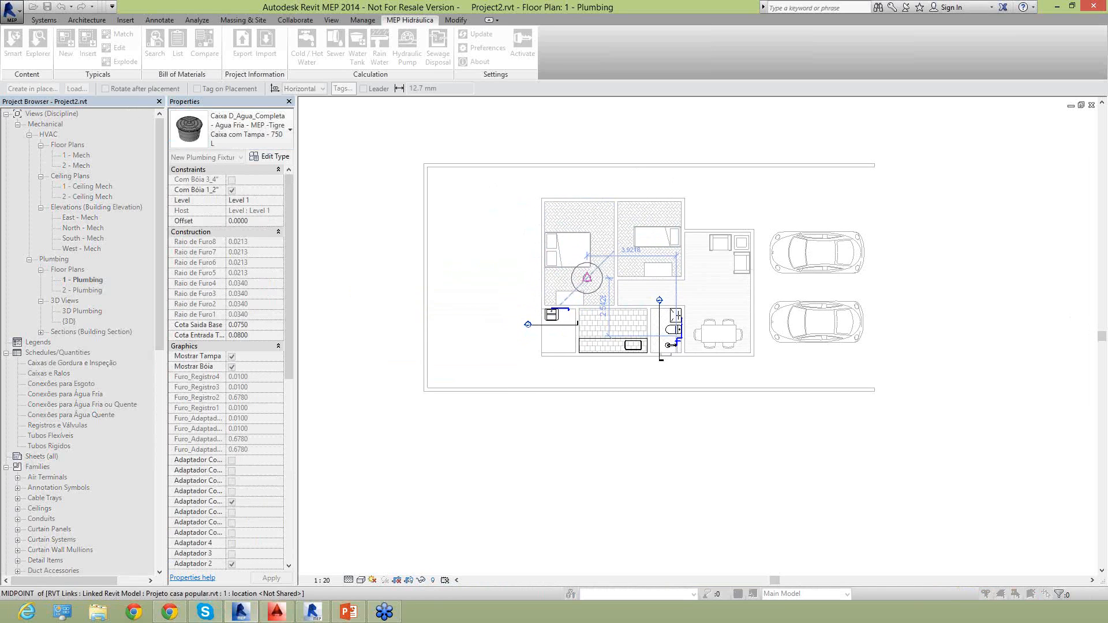
left_click(601, 292)
key("Escape")
key("Escape")
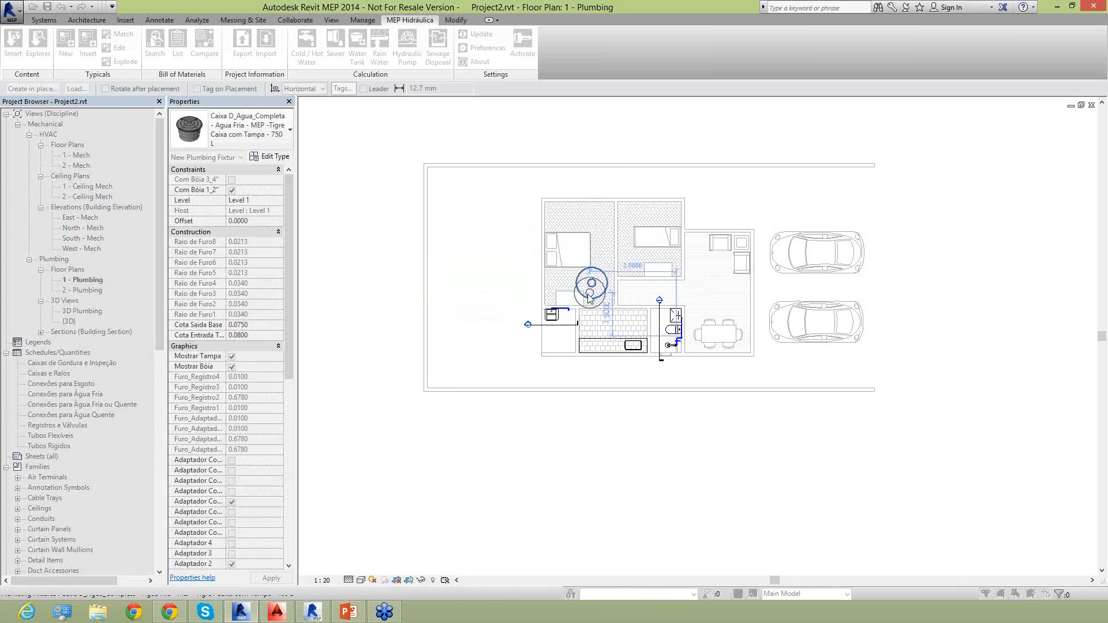
scroll(588, 291, "up", 2)
scroll(603, 287, "up", 2)
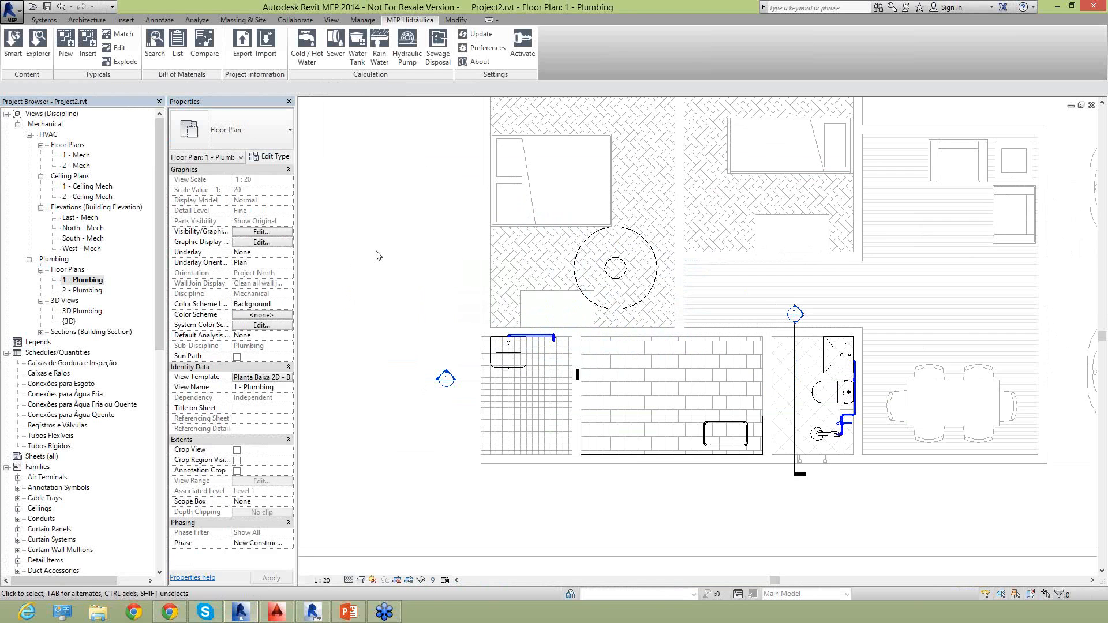
In the 3D Plumbing view seen from the front, raise the water tank to an offset of 3.0000 under the roof.
scroll(586, 266, "down", 2)
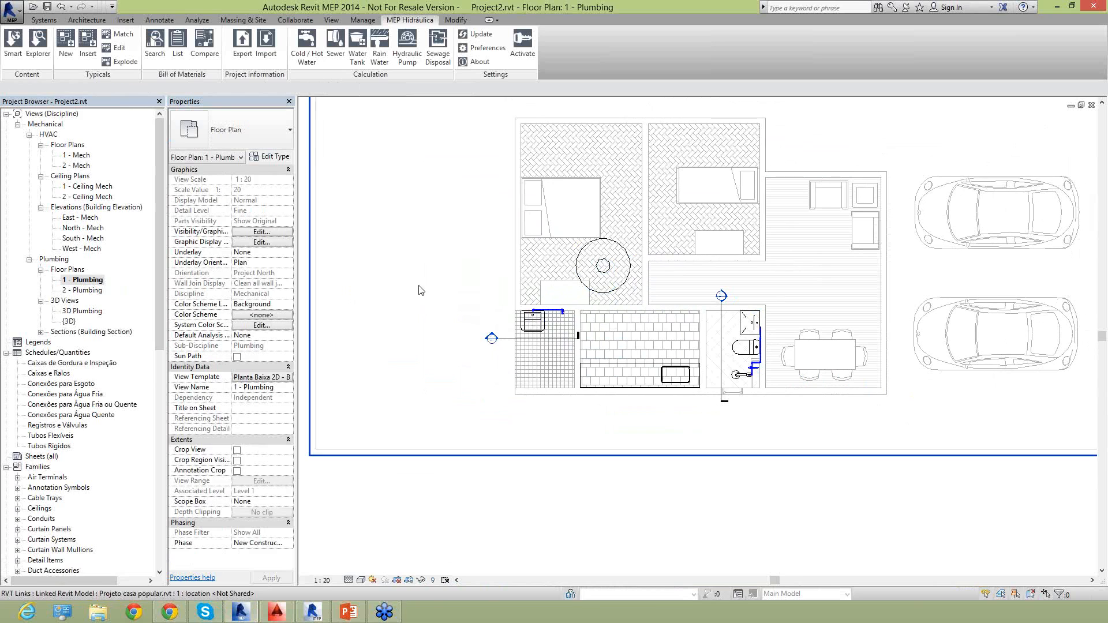
double_click(71, 312)
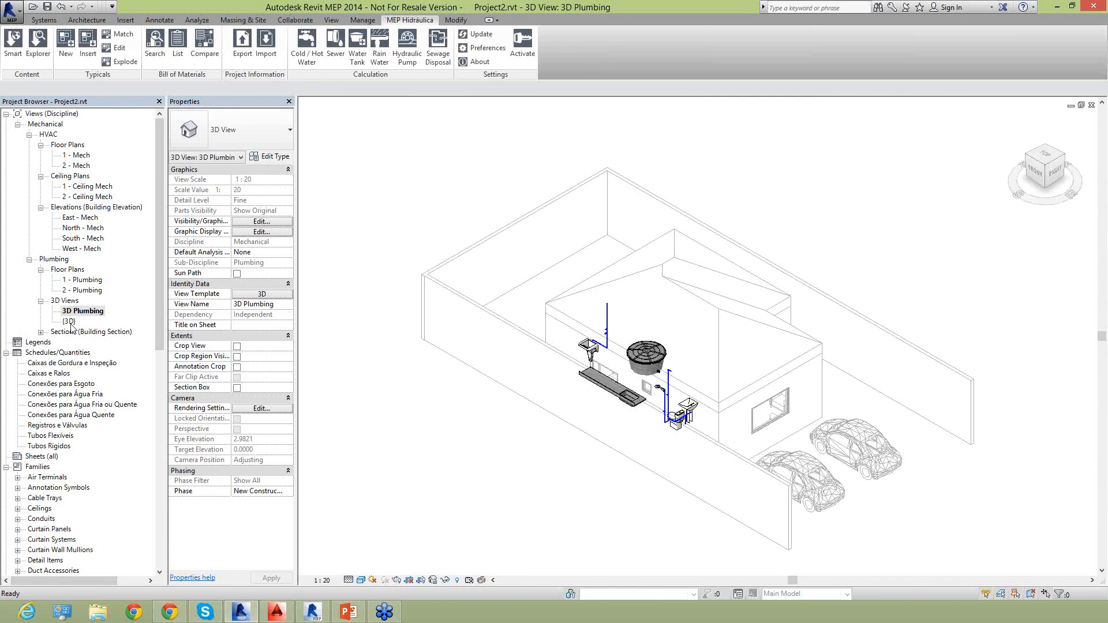
left_click(1036, 176)
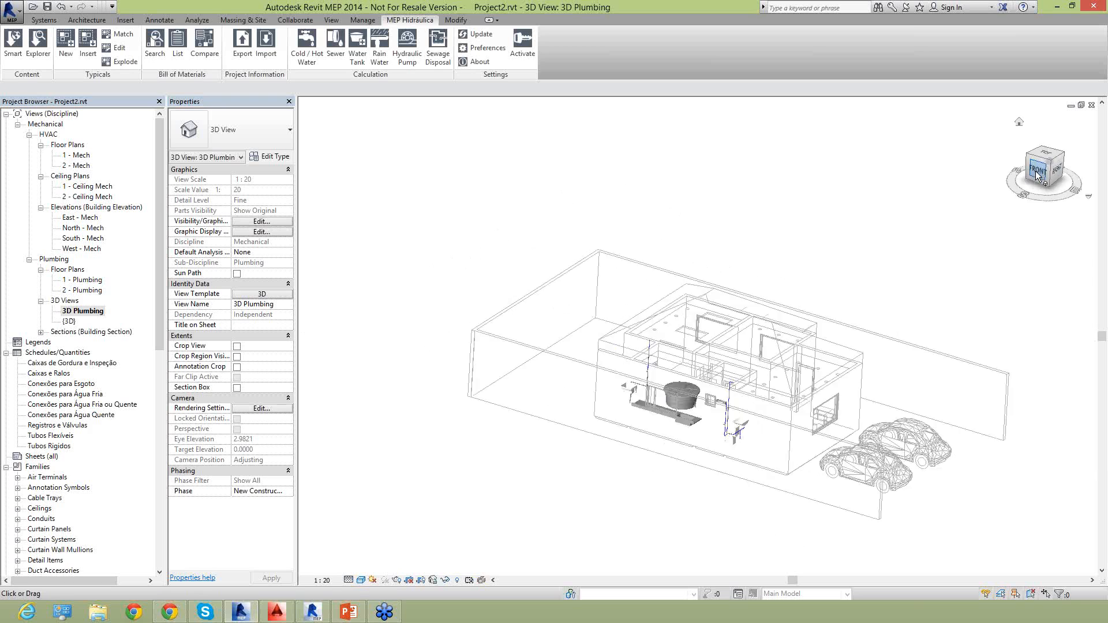
scroll(667, 394, "up", 4)
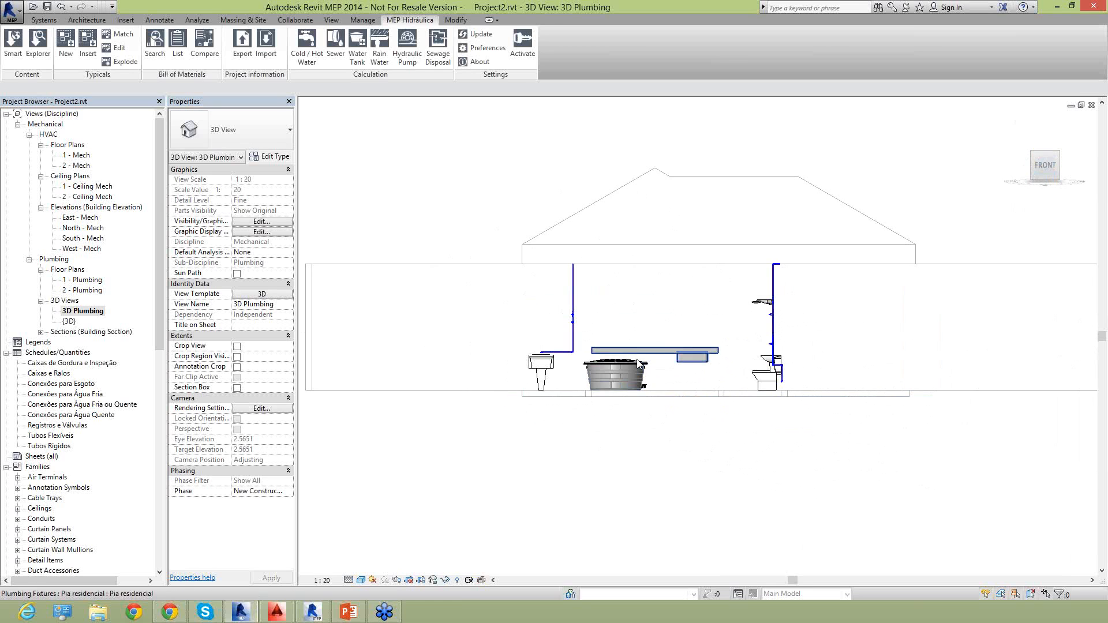
left_click(602, 372)
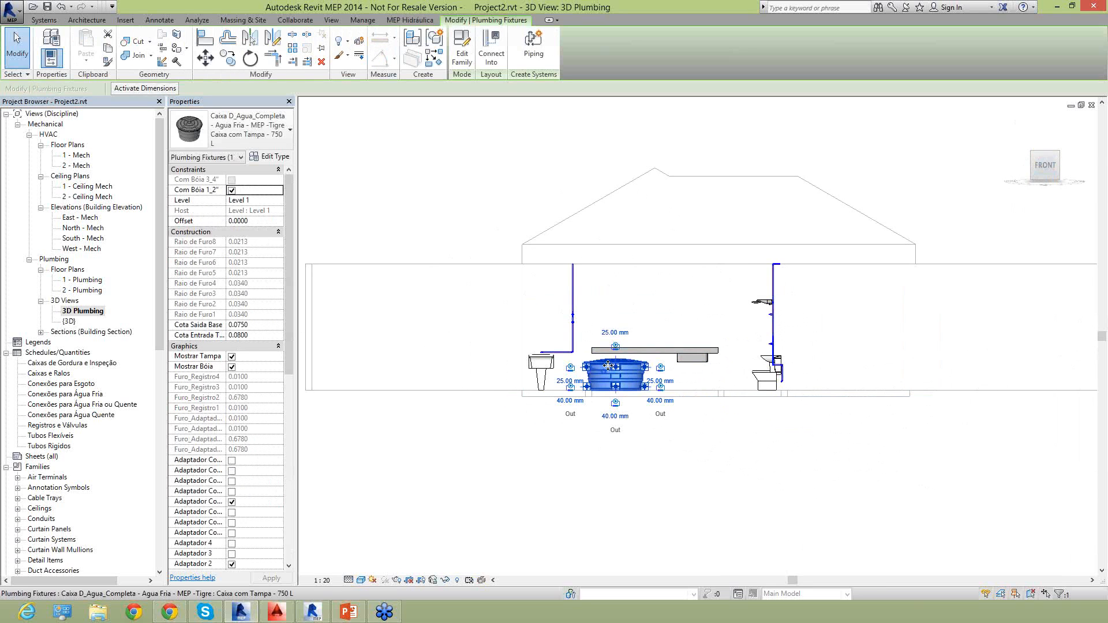
left_click_drag(606, 362, 646, 235)
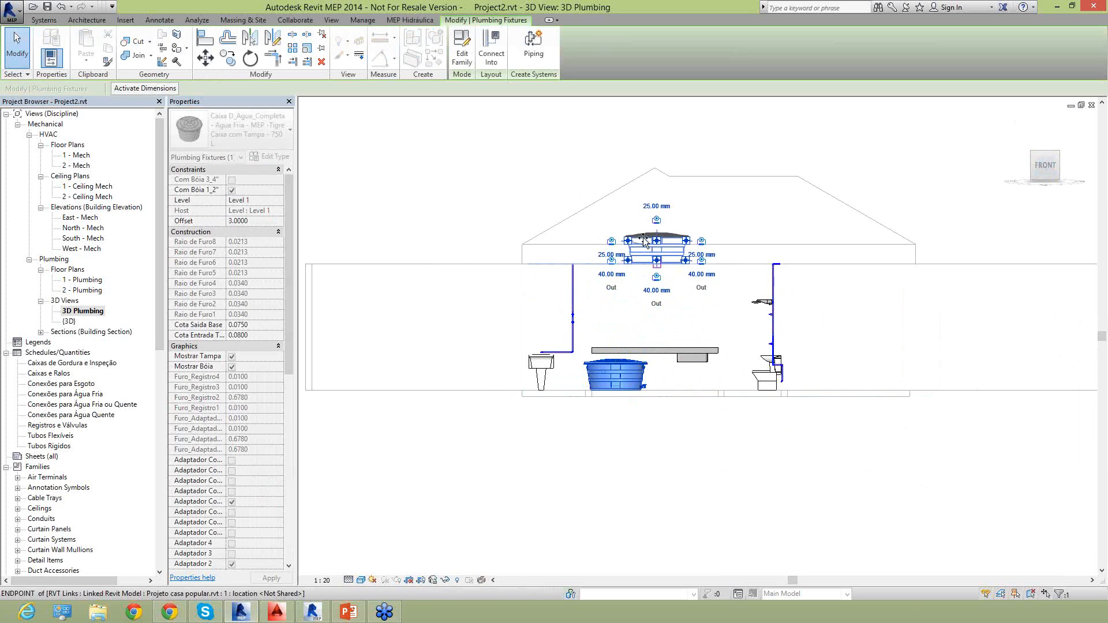
left_click(725, 239)
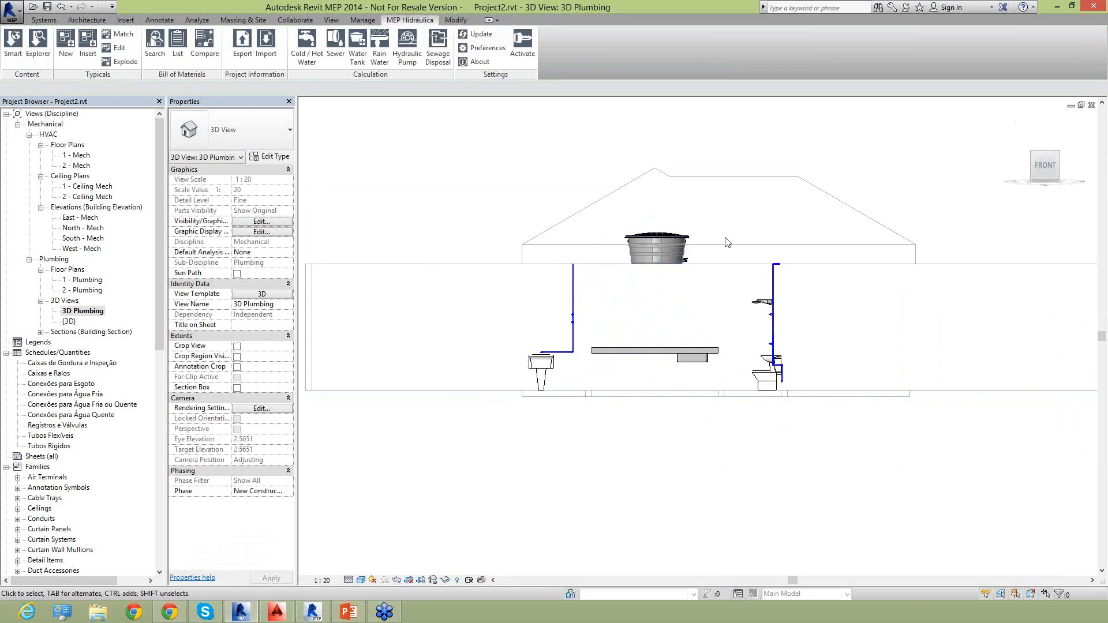
left_click(657, 243)
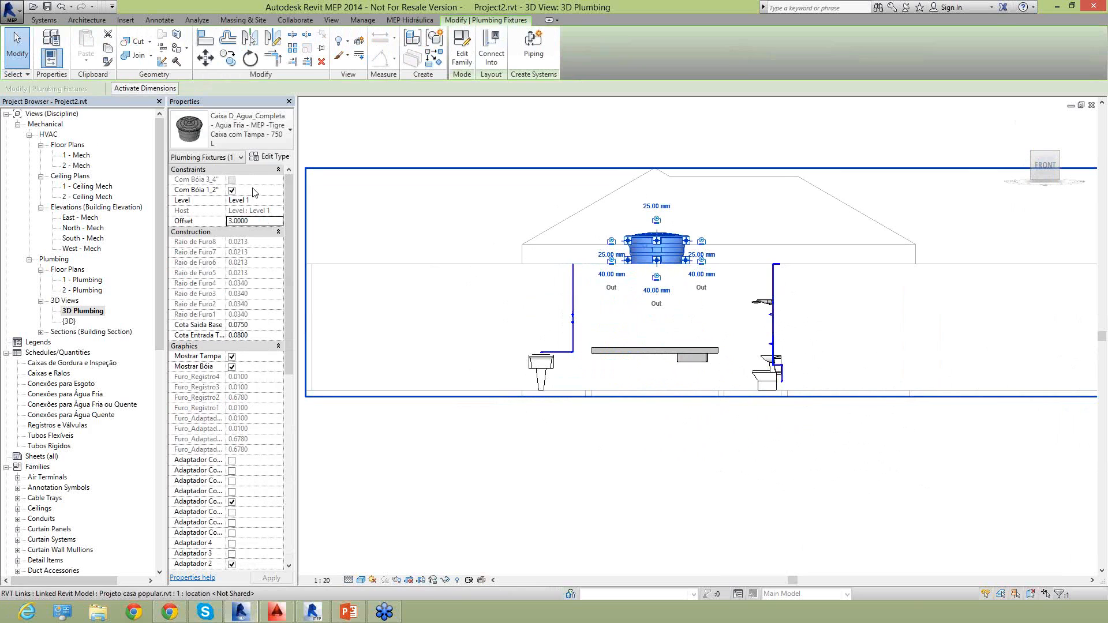
key("Escape")
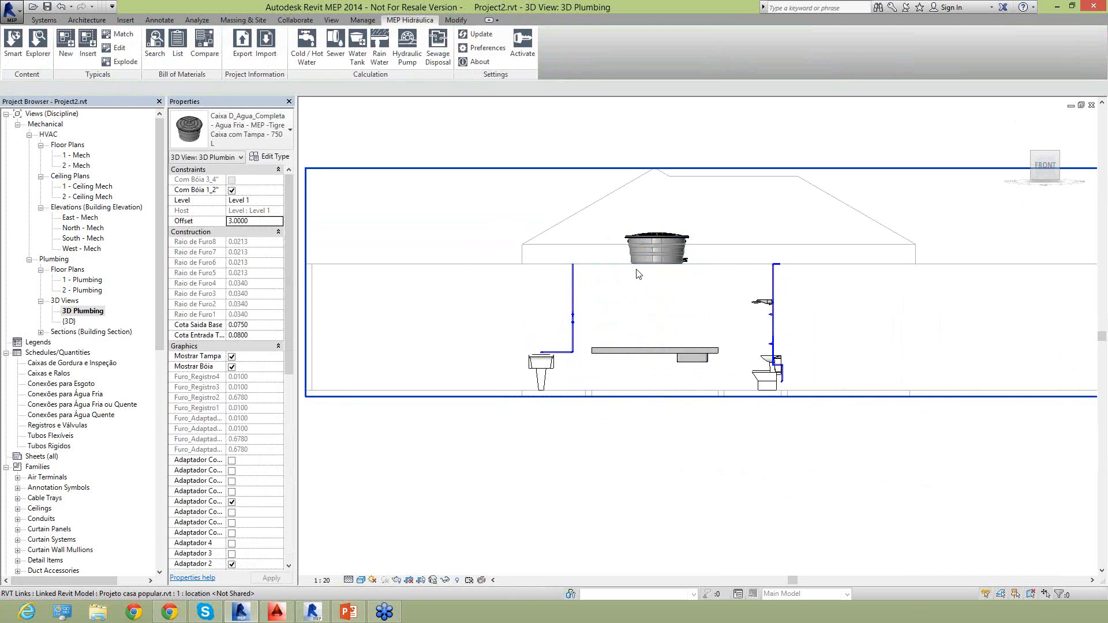
From above, draw a 25 mm Tubo Marrom pipe at offset 3.5400 from the tank's upper 25 mm connector, cornering onto the laundry sink's riser.
scroll(652, 240, "up", 3)
left_click(649, 235)
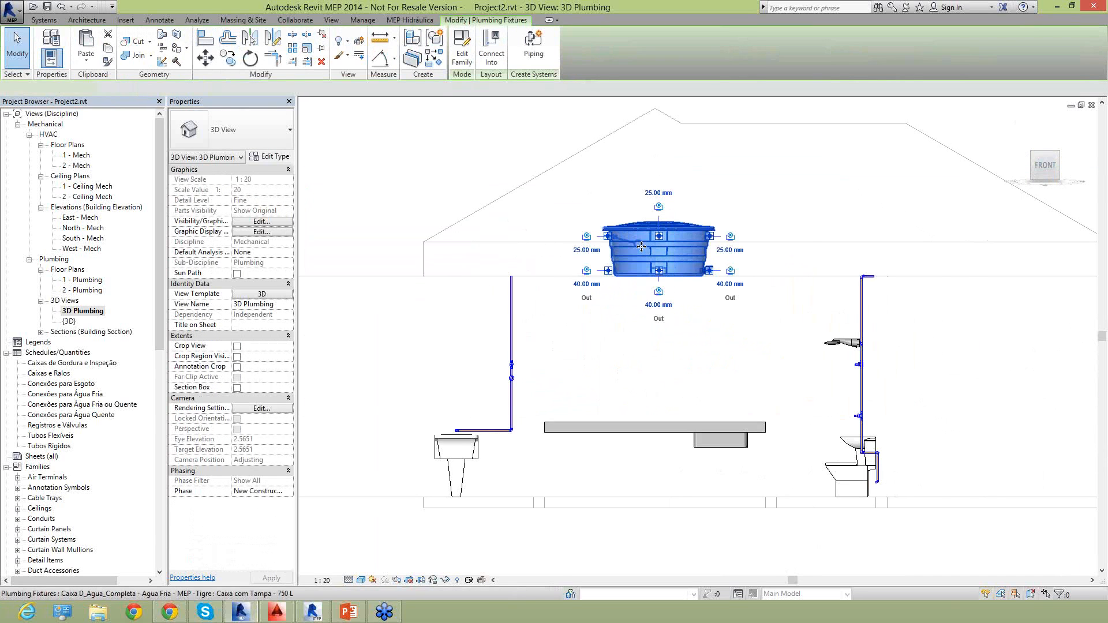
scroll(644, 245, "up", 3)
scroll(601, 271, "down", 2)
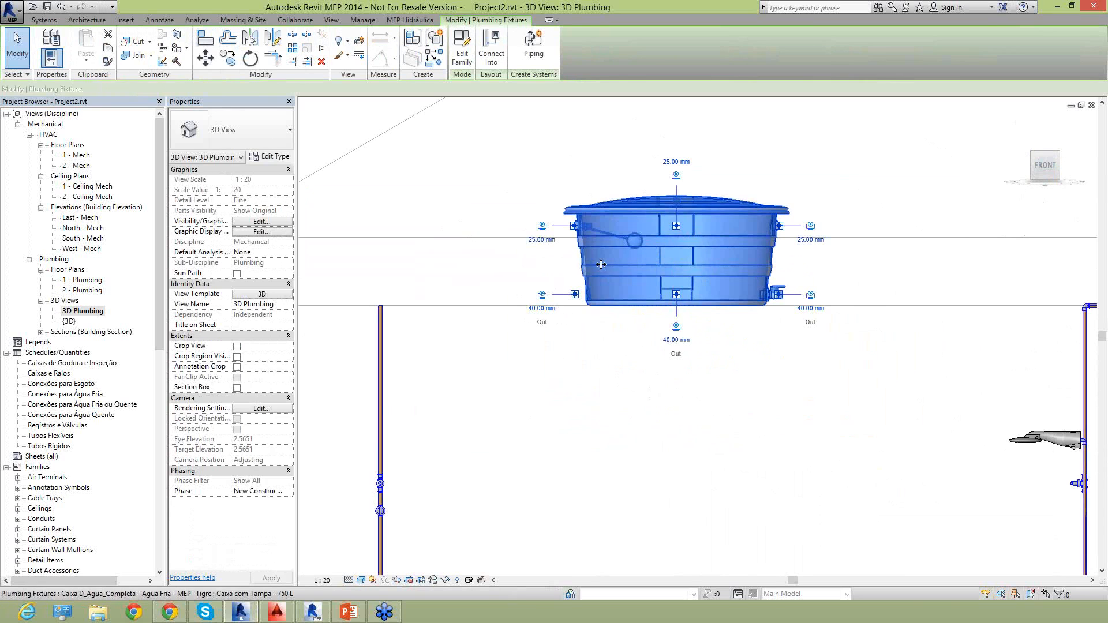
left_click(1045, 147)
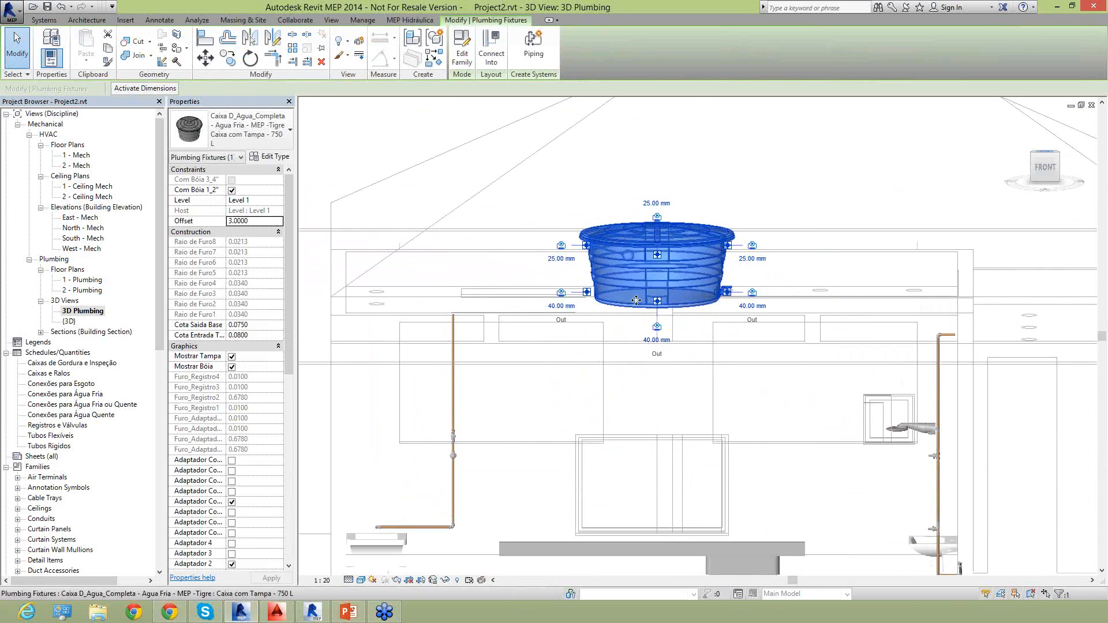
scroll(616, 291, "down", 3)
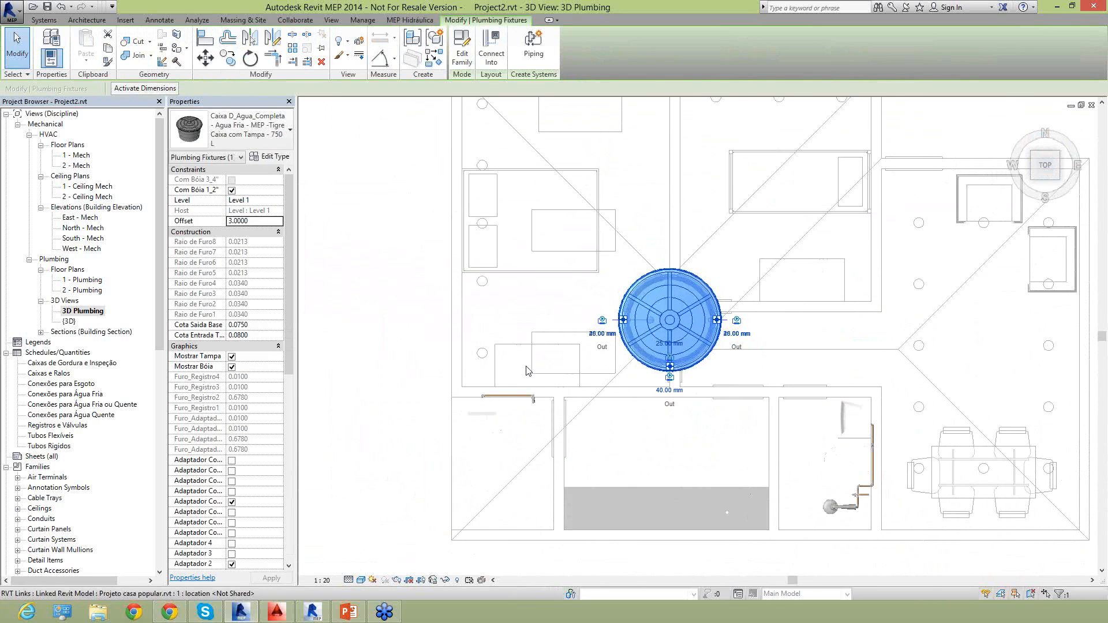
left_click(553, 356)
scroll(589, 337, "up", 1)
left_click(635, 325)
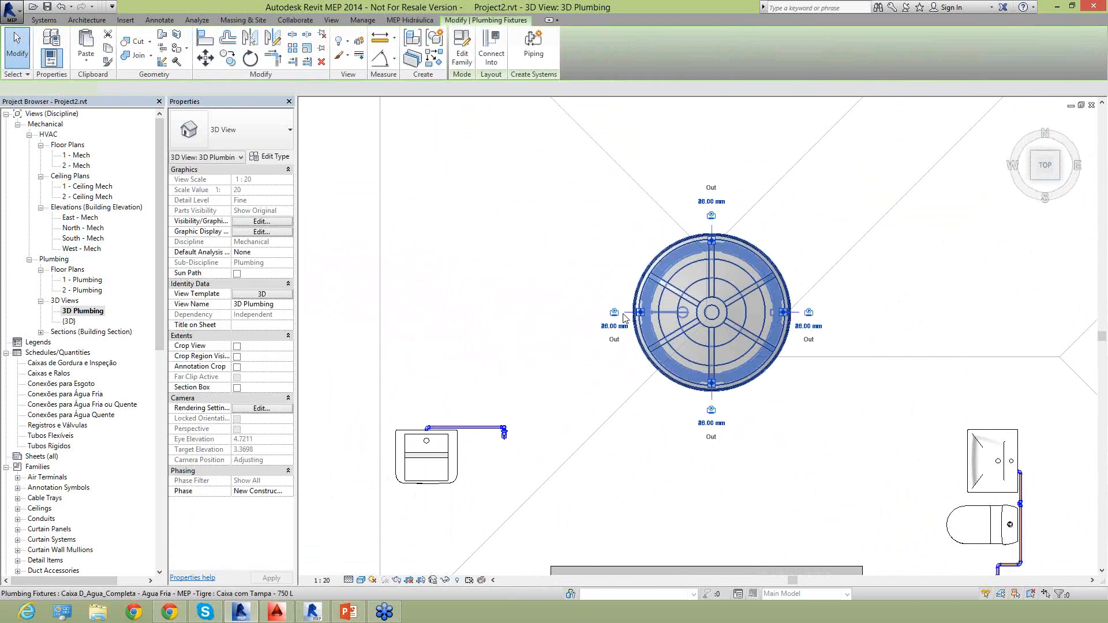
scroll(619, 313, "up", 1)
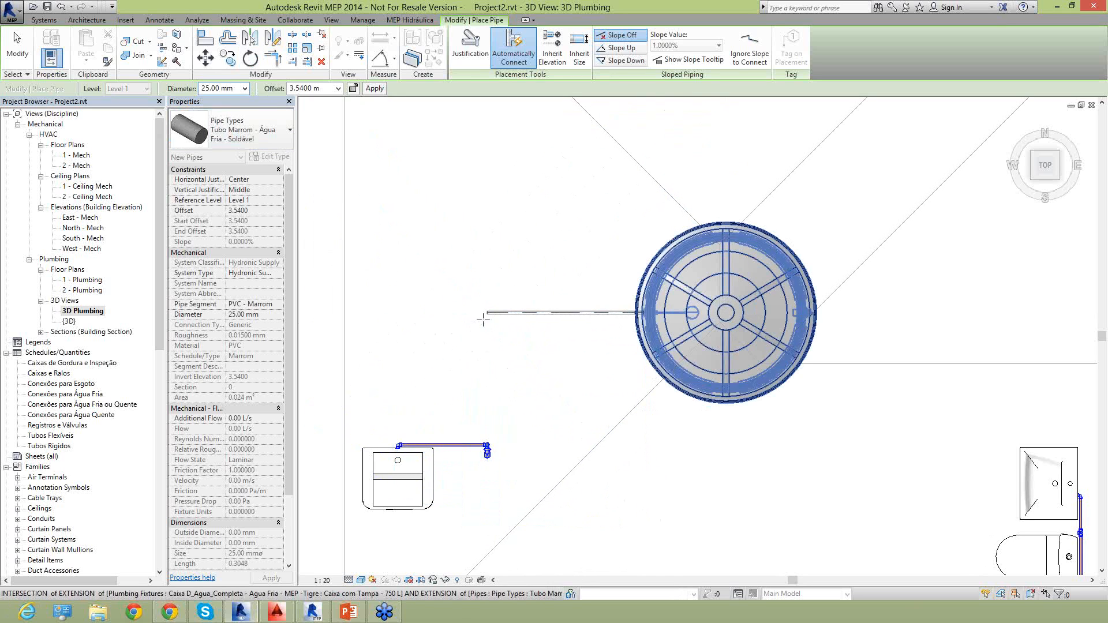
left_click(486, 313)
left_click(487, 448)
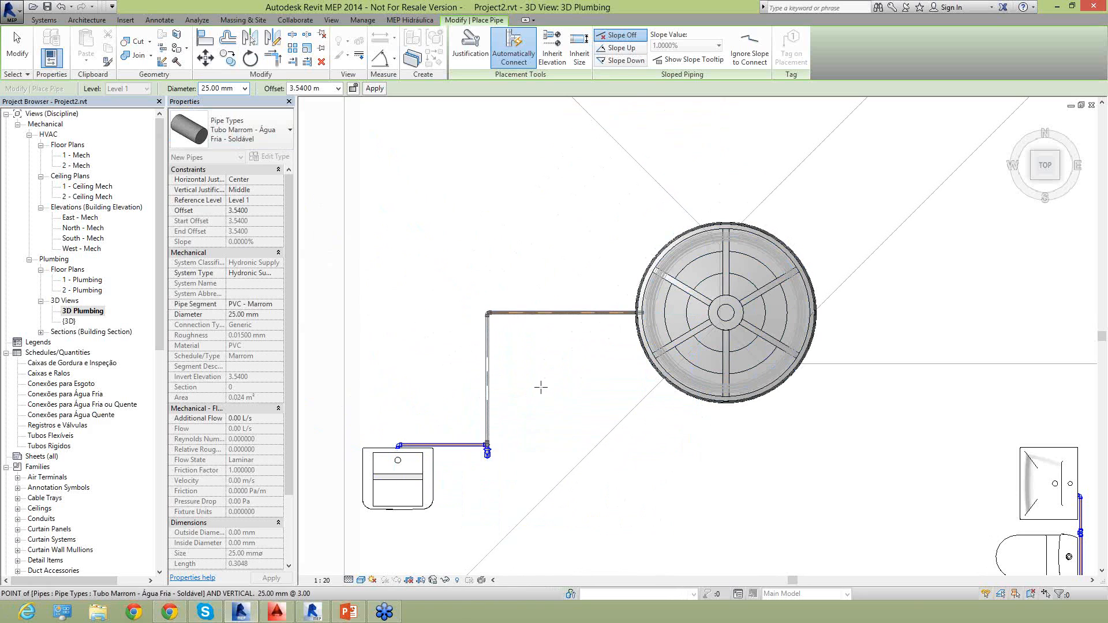
key("Escape")
key("Escape")
Examine the new pipe run between the water tank and the laundry sink's riser from above and in isometric view.
scroll(485, 453, "up", 4)
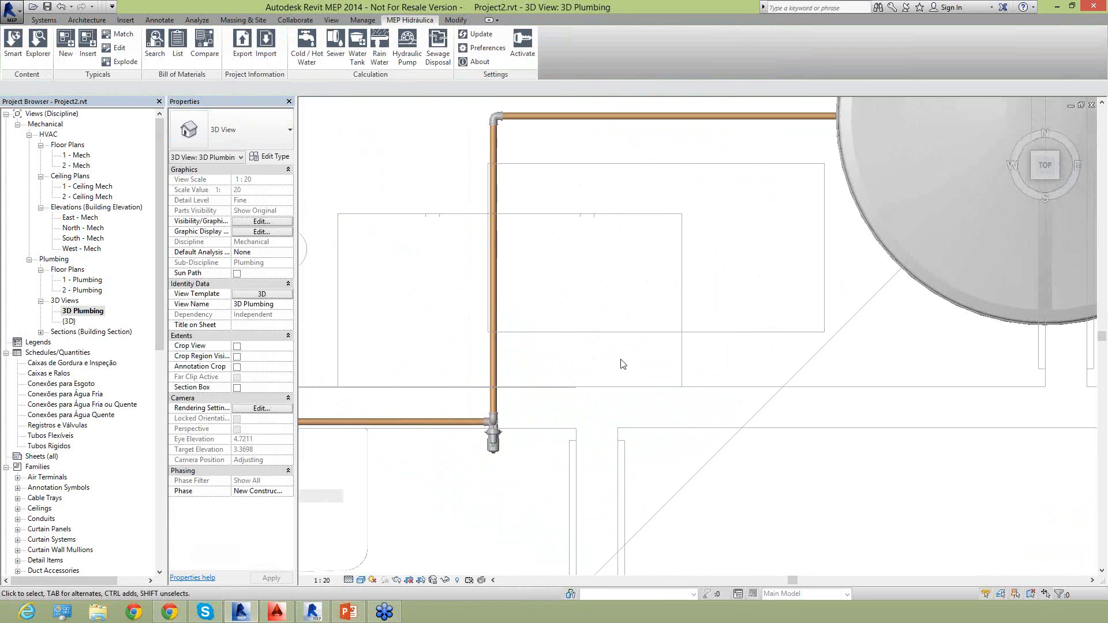
scroll(622, 370, "down", 4)
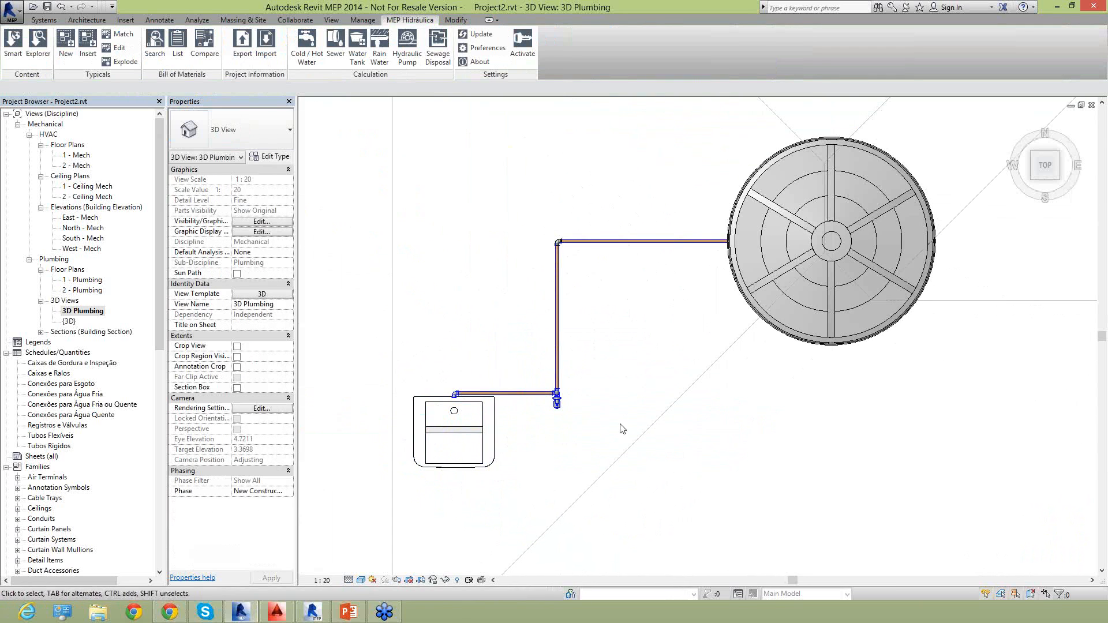
left_click(1034, 181)
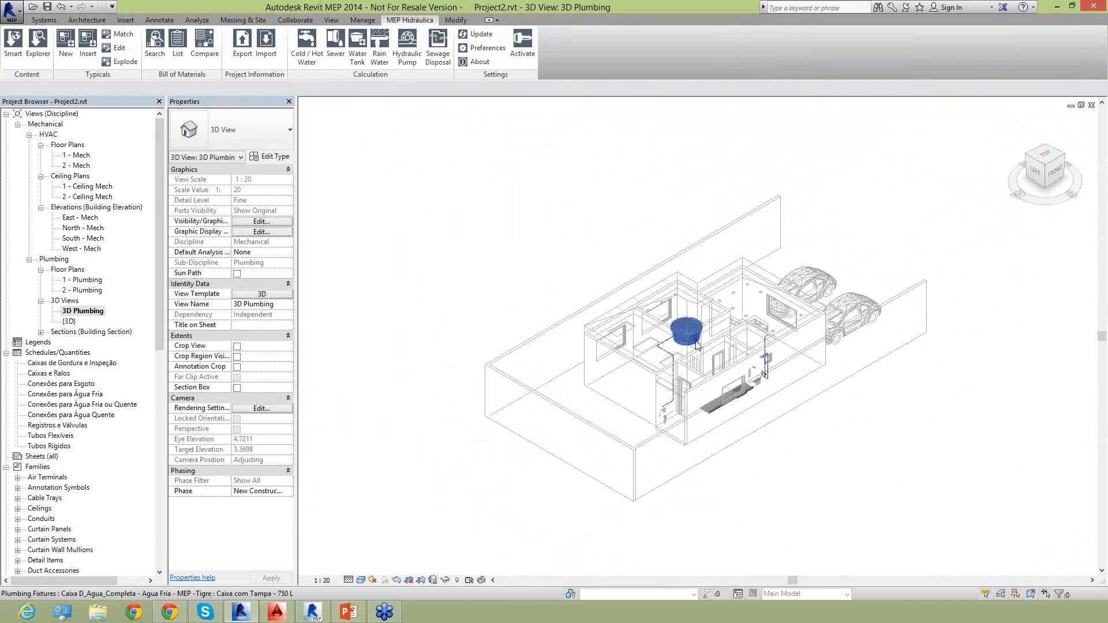
scroll(645, 394, "up", 6)
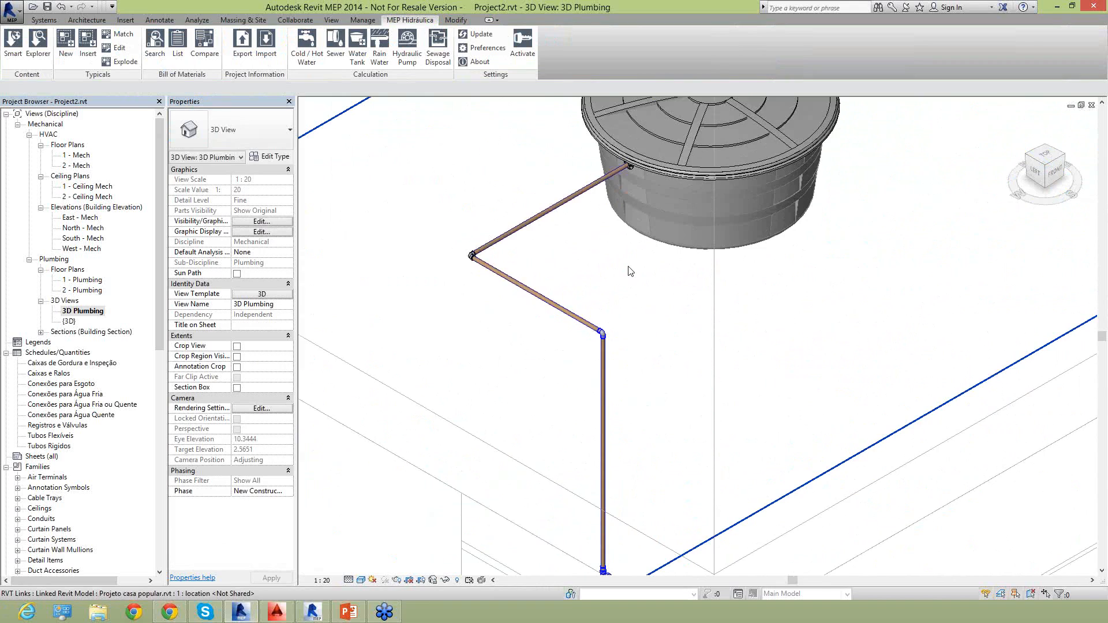
scroll(631, 272, "down", 1)
middle_click_drag(641, 275, 636, 211)
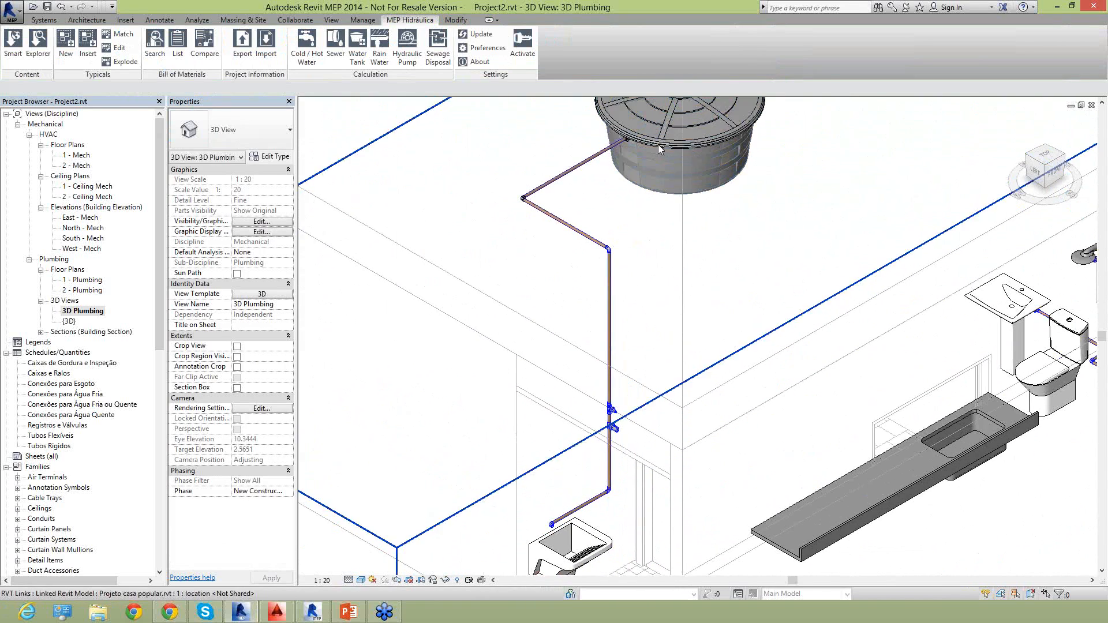
key("Escape")
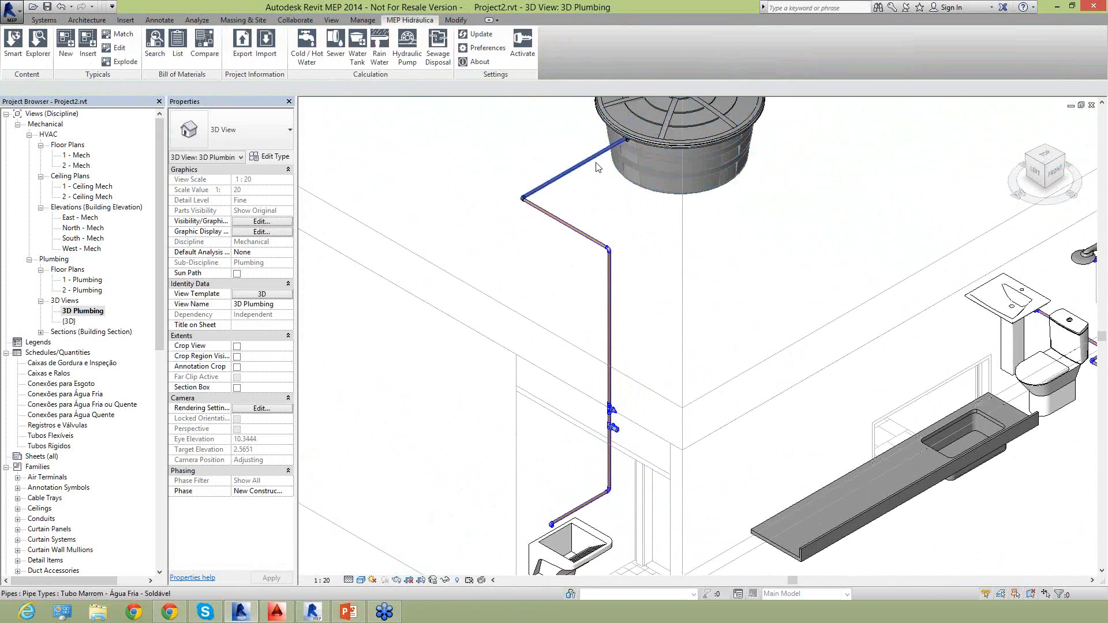
scroll(577, 173, "down", 1)
Delete both horizontal pipe segments linking the water tank to the laundry sink's riser.
left_click(567, 186)
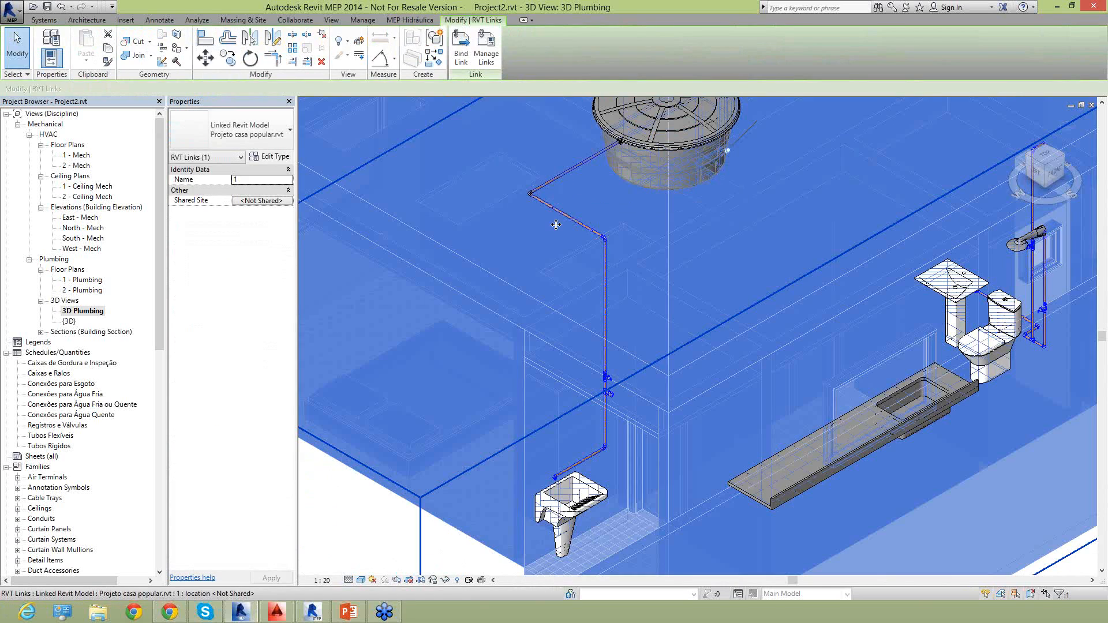
left_click(549, 182)
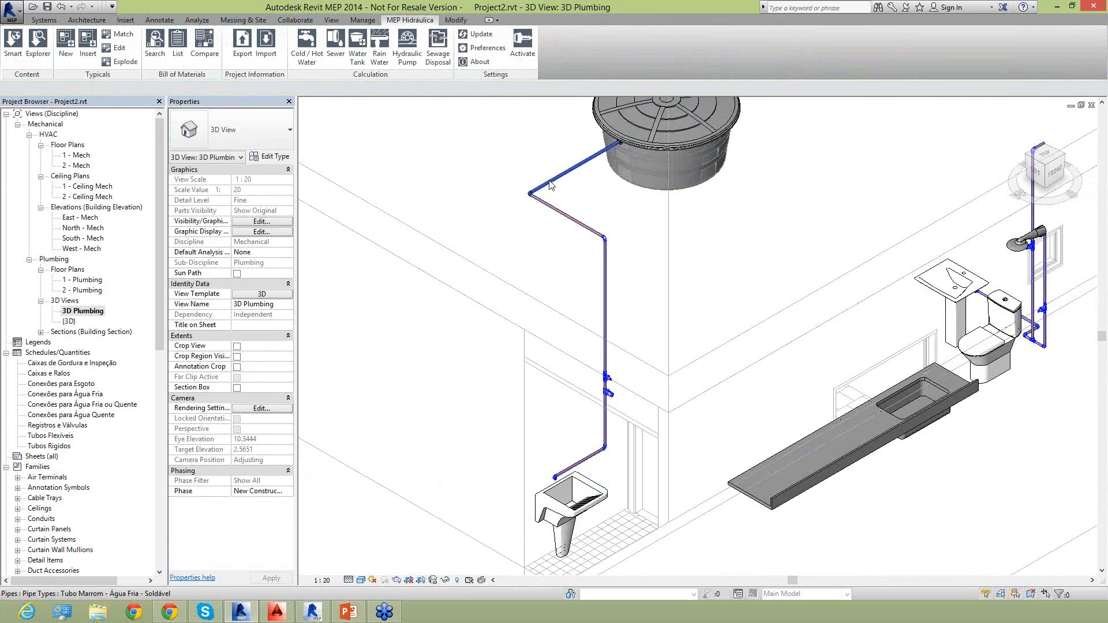
key("Delete")
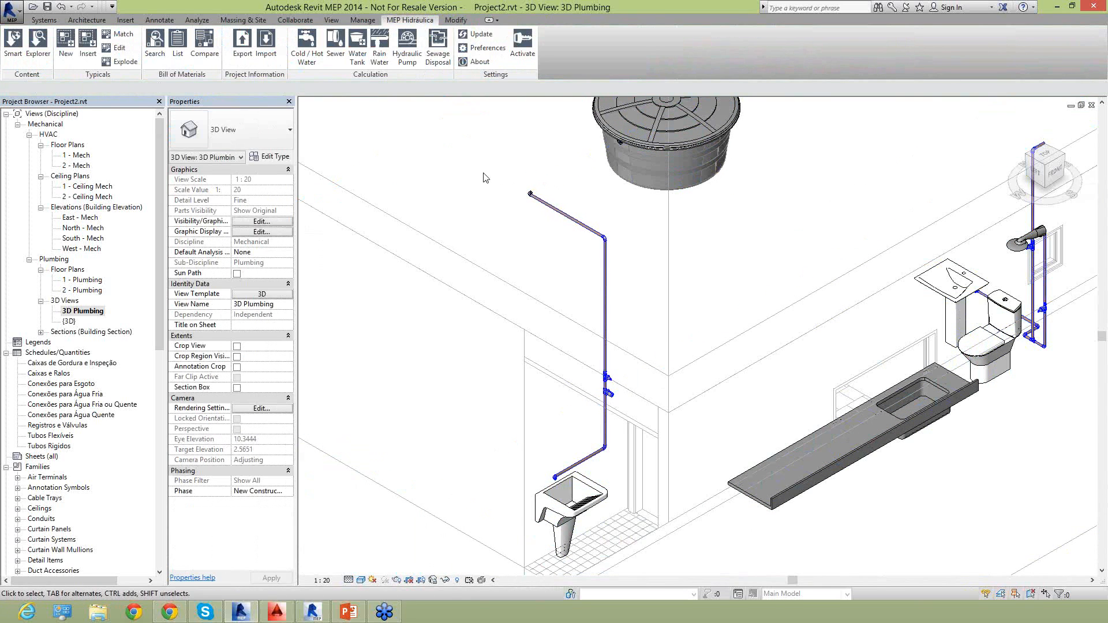
left_click_drag(615, 234, 653, 254)
key("Delete")
left_click(1055, 172)
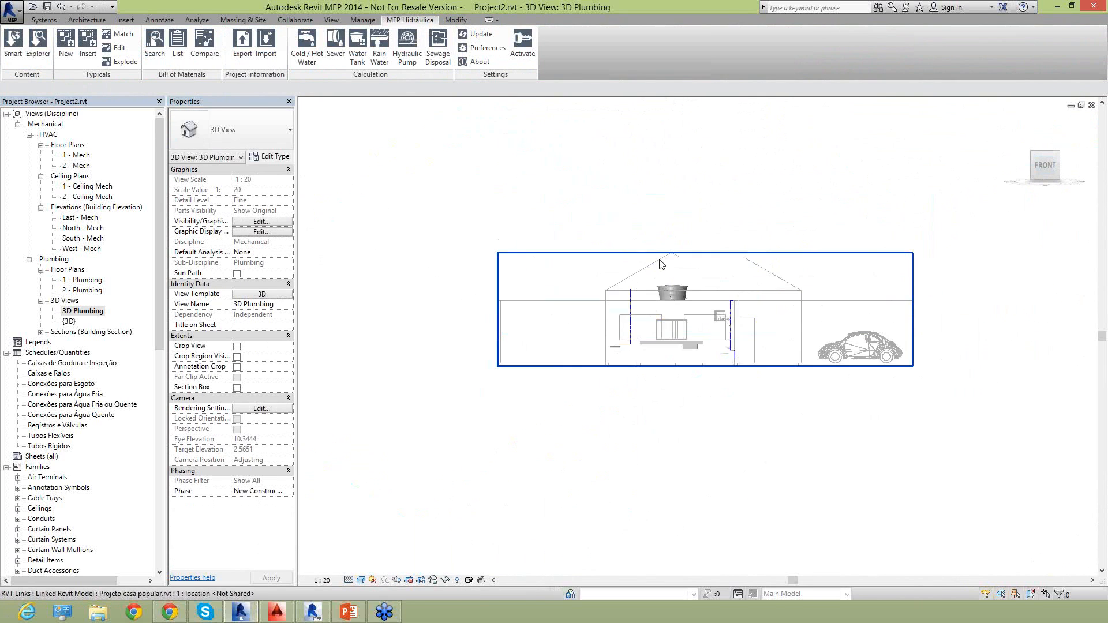
scroll(688, 355, "up", 2)
left_click(692, 342)
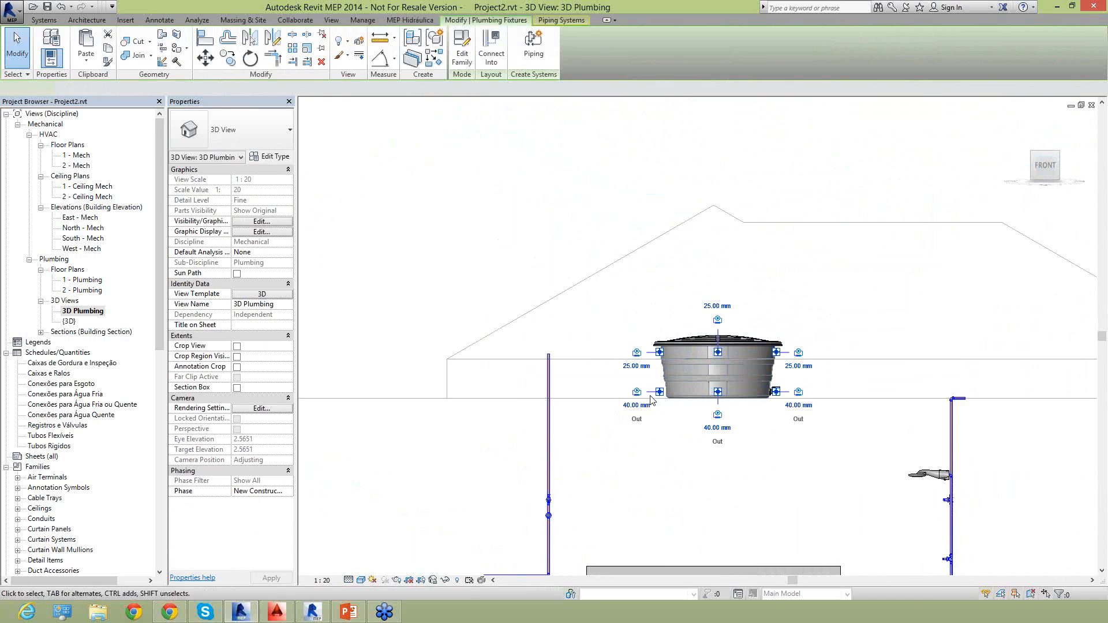
scroll(637, 396, "up", 3)
left_click(636, 392)
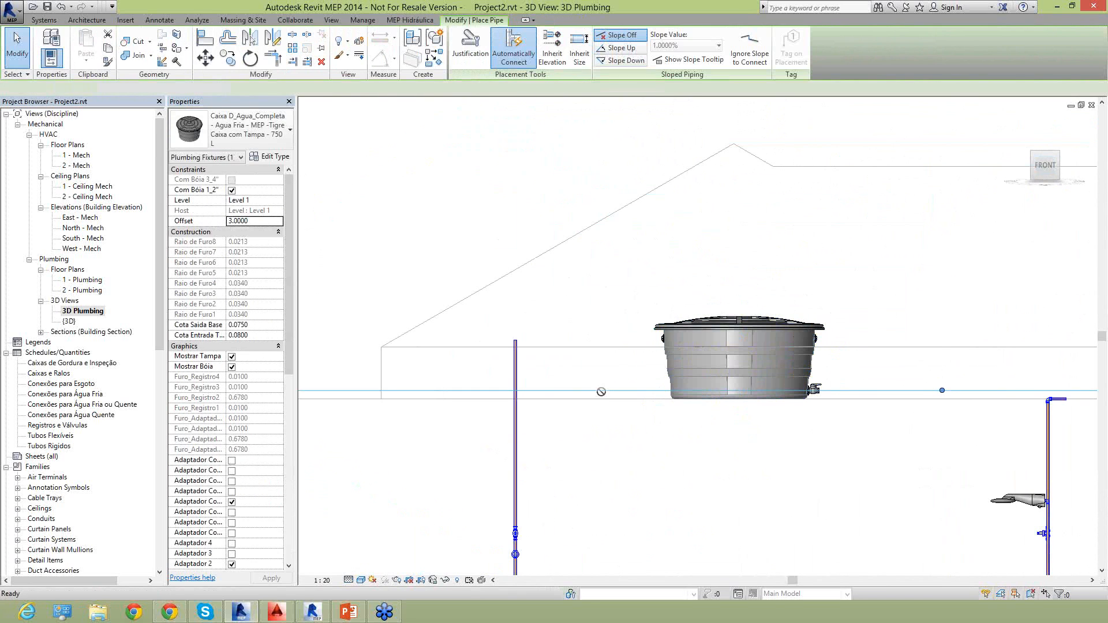
key("Escape")
key("Escape")
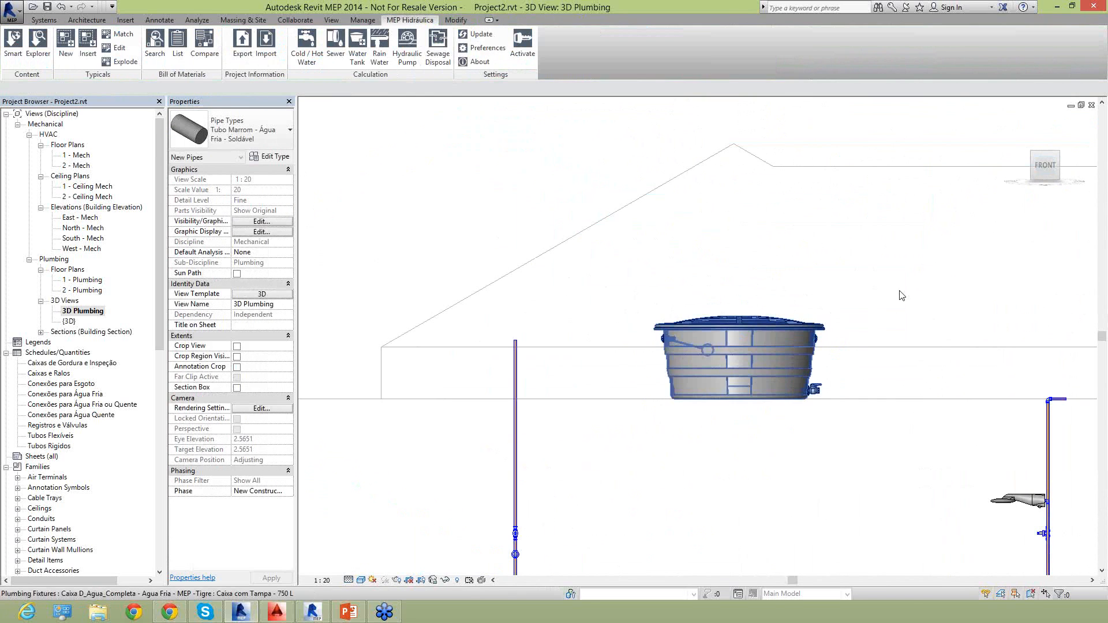
In the isometric 3D Plumbing view, draw a short 40 mm Tubo Marrom pipe at offset 3.0750 straight out from the tank's lower outlet.
left_click(1035, 175)
left_click(1033, 153)
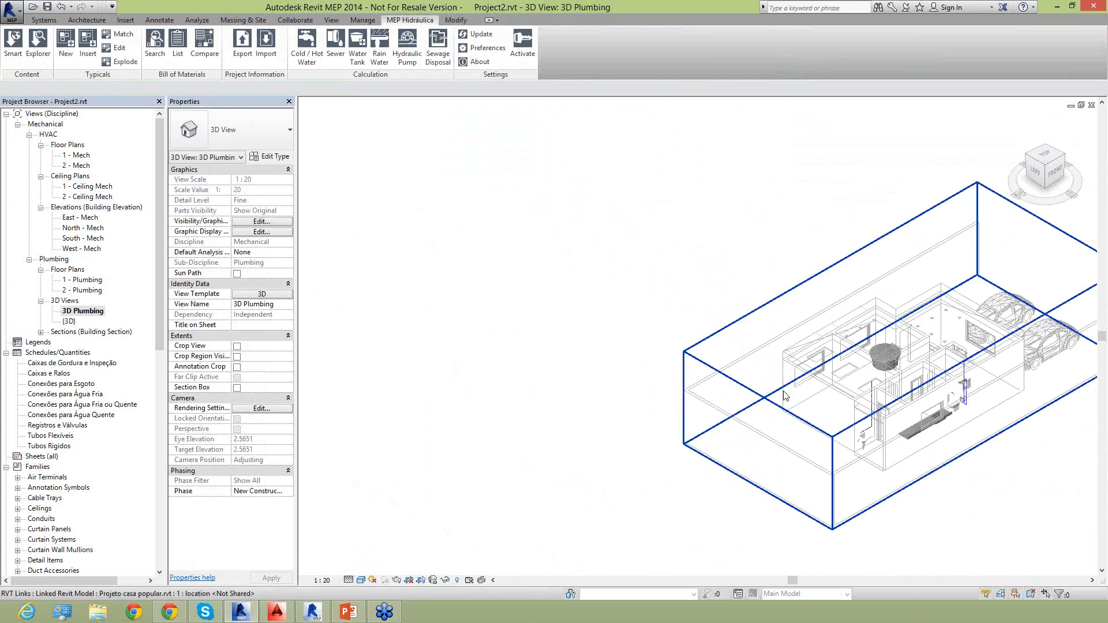
scroll(693, 361, "up", 6)
left_click(622, 293)
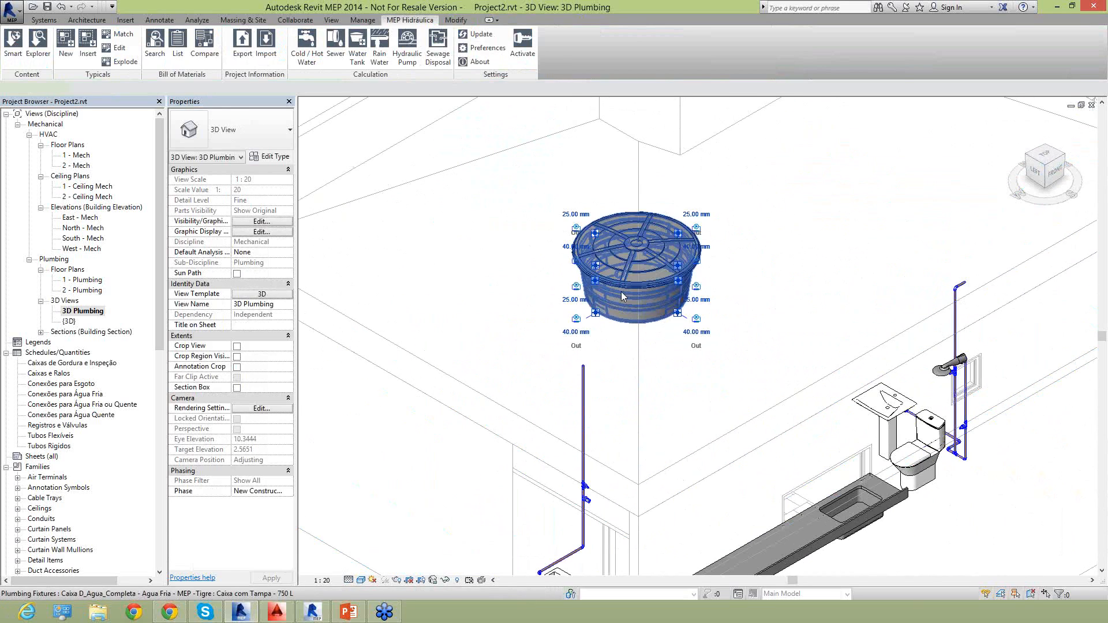
left_click(577, 319)
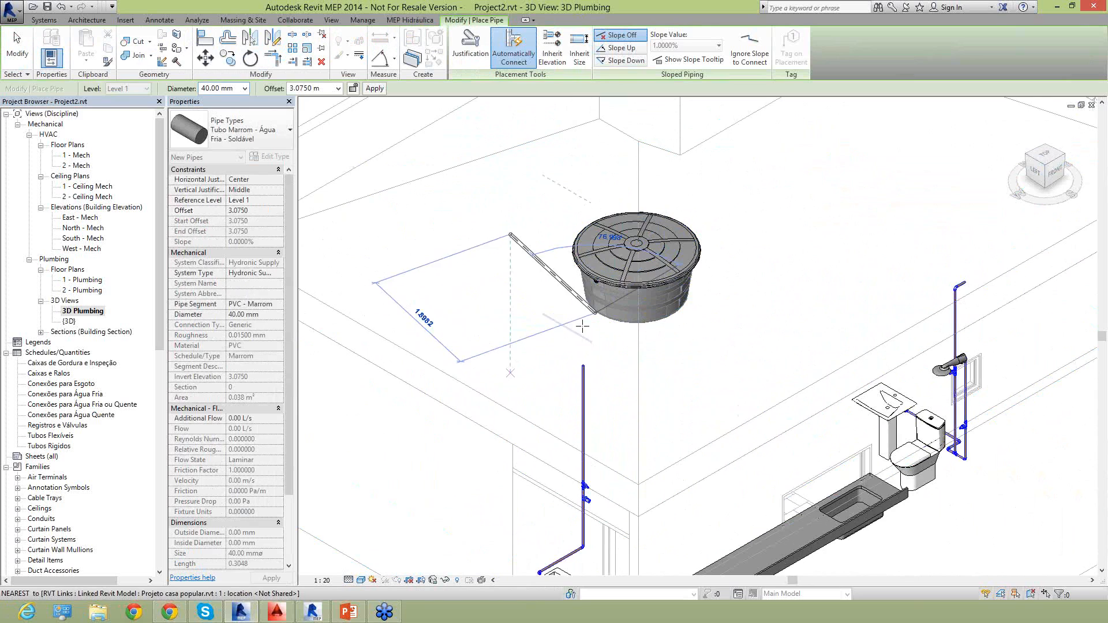
scroll(600, 321, "up", 3)
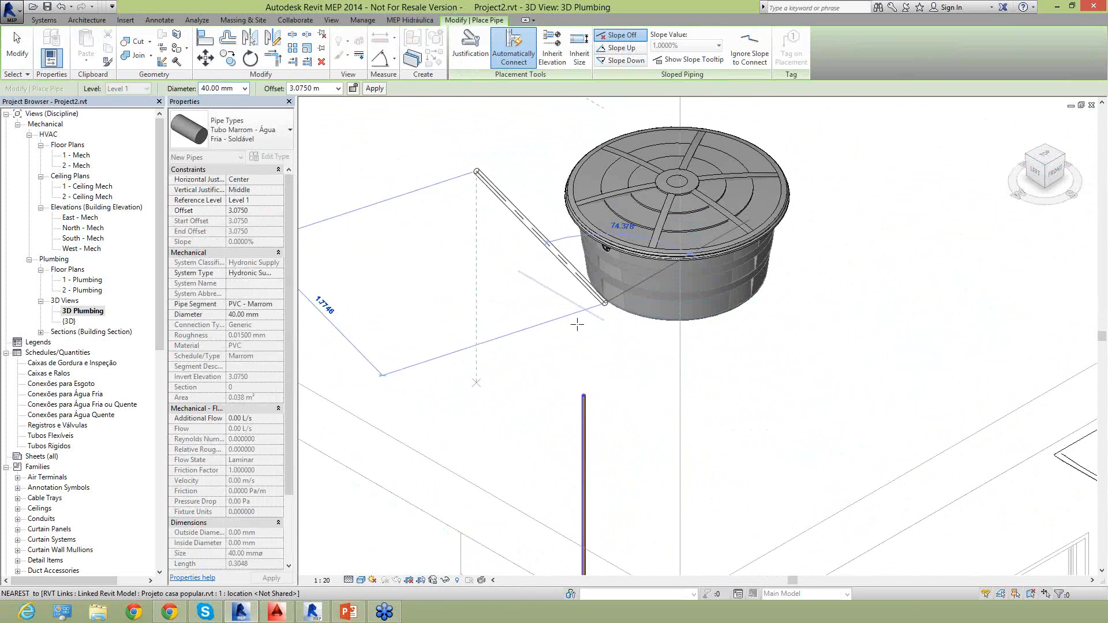
left_click(517, 356)
key("Escape")
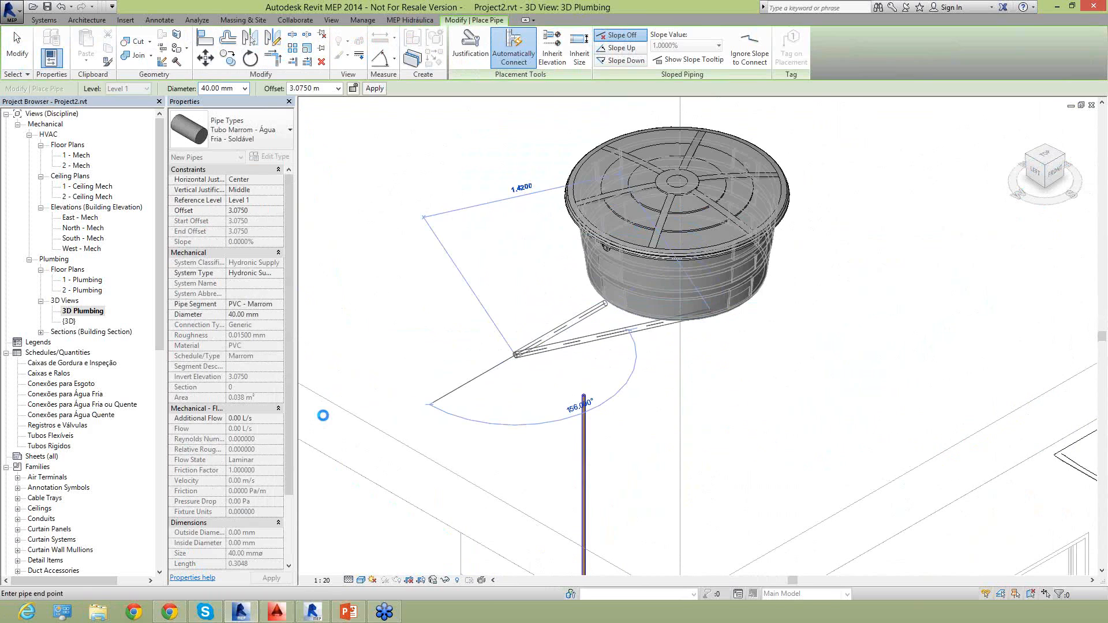
key("Escape")
key("Escape")
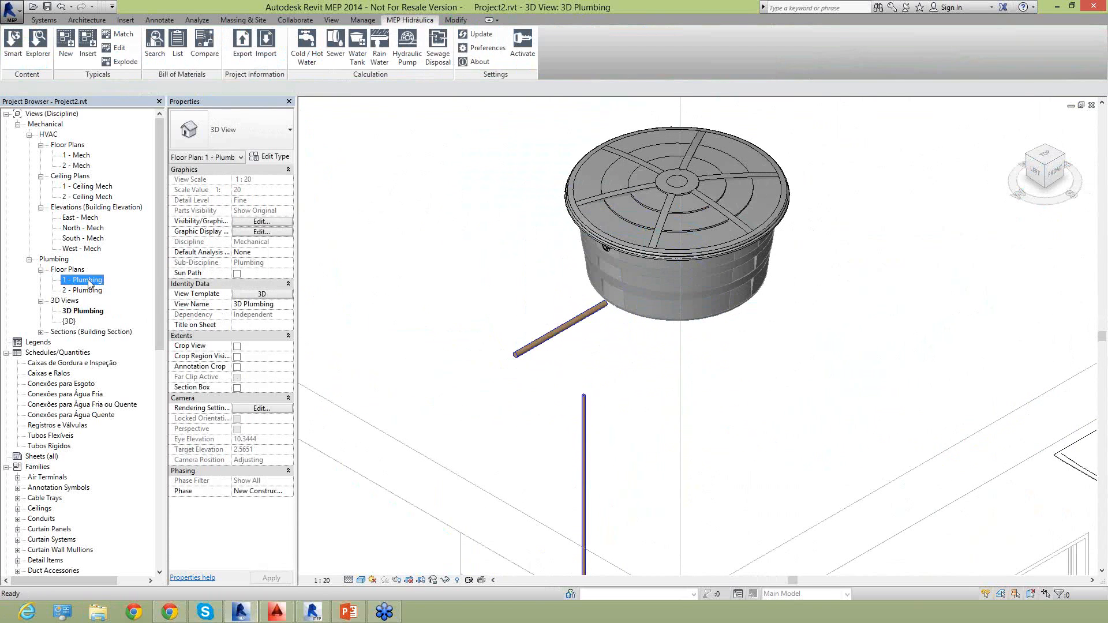
In the 1 - Plumbing floor plan, stretch the tank pipe's free end into line with the laundry riser, making it about 1.31 m long.
double_click(88, 280)
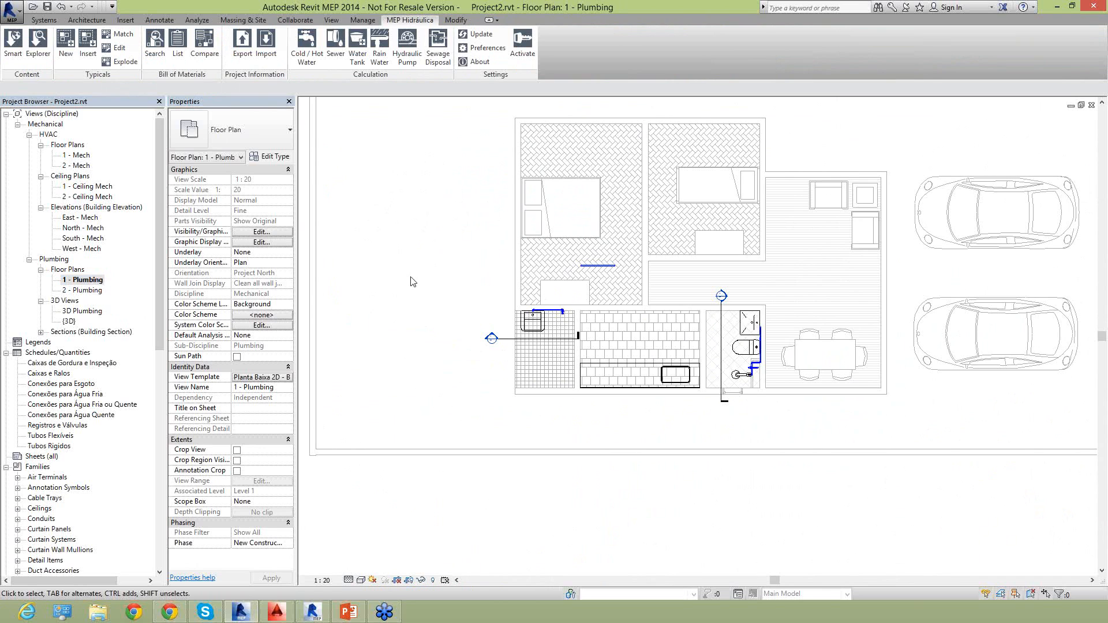
scroll(612, 281, "up", 5)
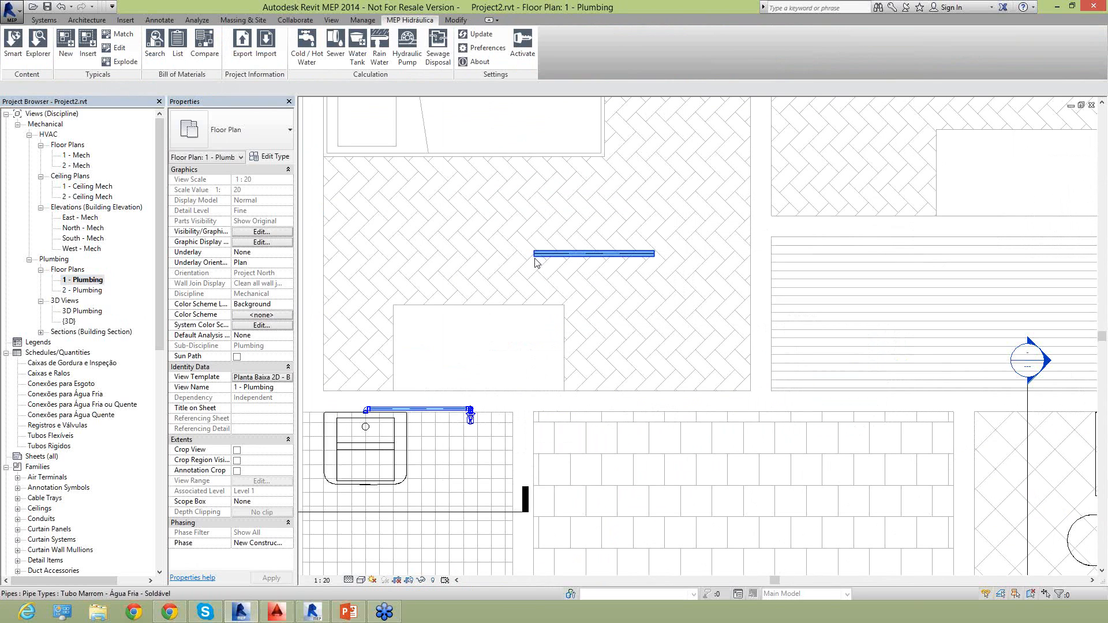
left_click(535, 257)
left_click_drag(534, 254, 470, 254)
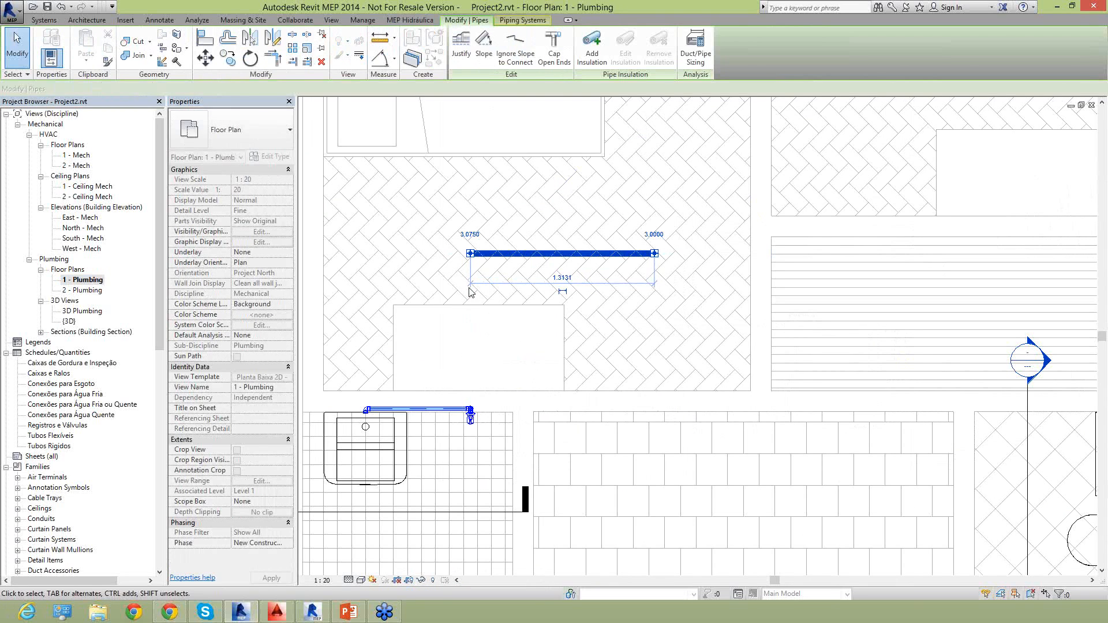
right_click(471, 254)
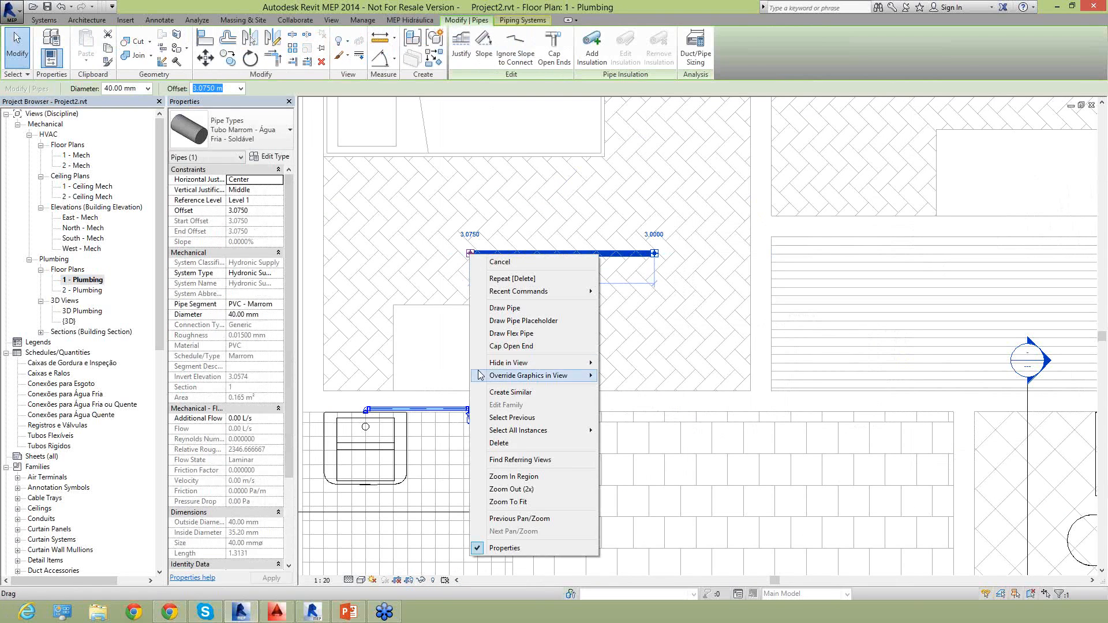
left_click(331, 472)
left_click(455, 434)
scroll(455, 426, "up", 3)
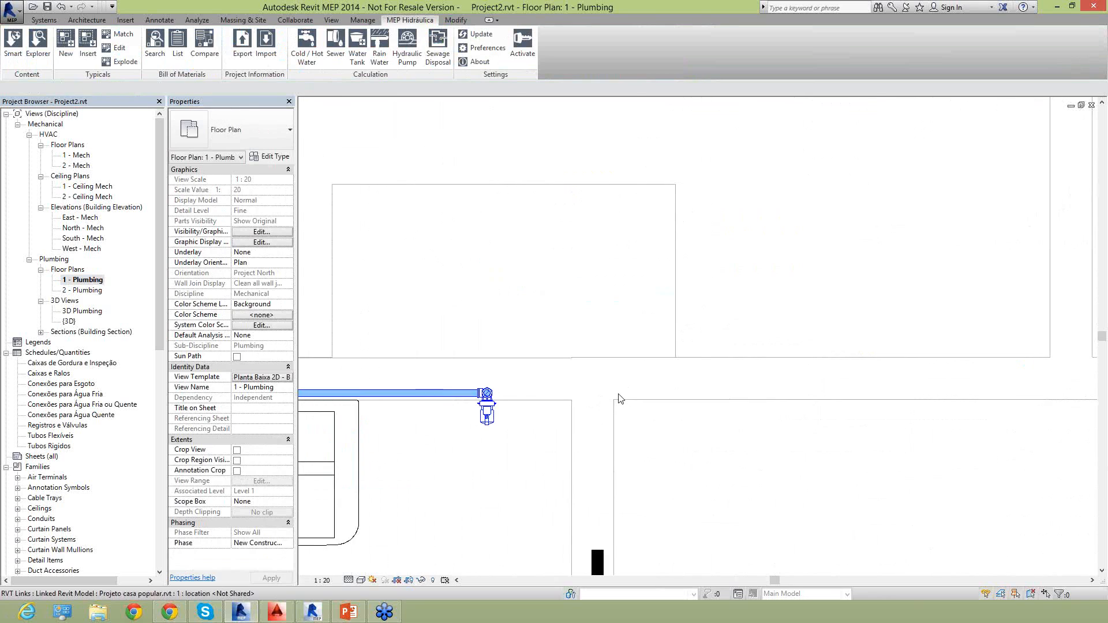
scroll(618, 397, "down", 4)
In Section 1, pull the laundry riser's upper end down onto the tank pipe's free end to connect them.
double_click(379, 460)
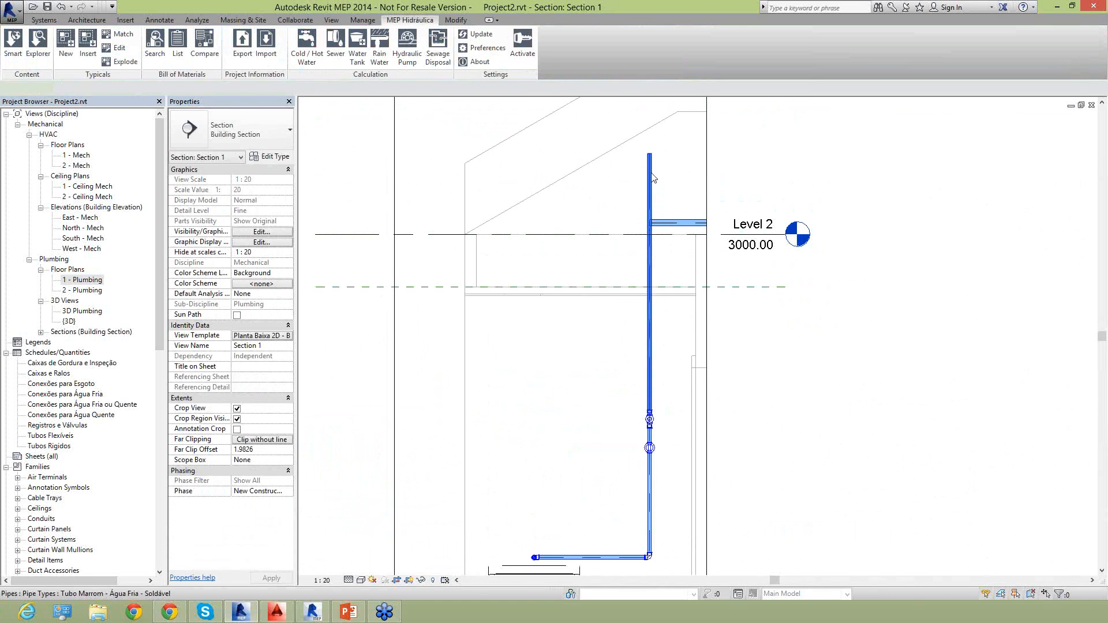
left_click(650, 178)
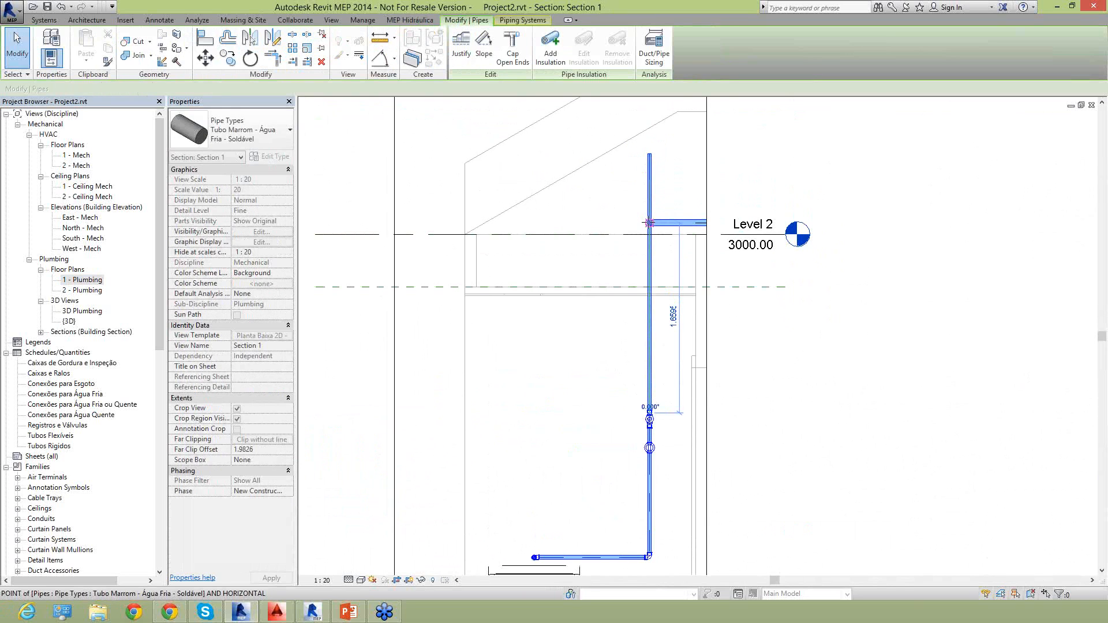
left_click_drag(650, 153, 651, 222)
key("Escape")
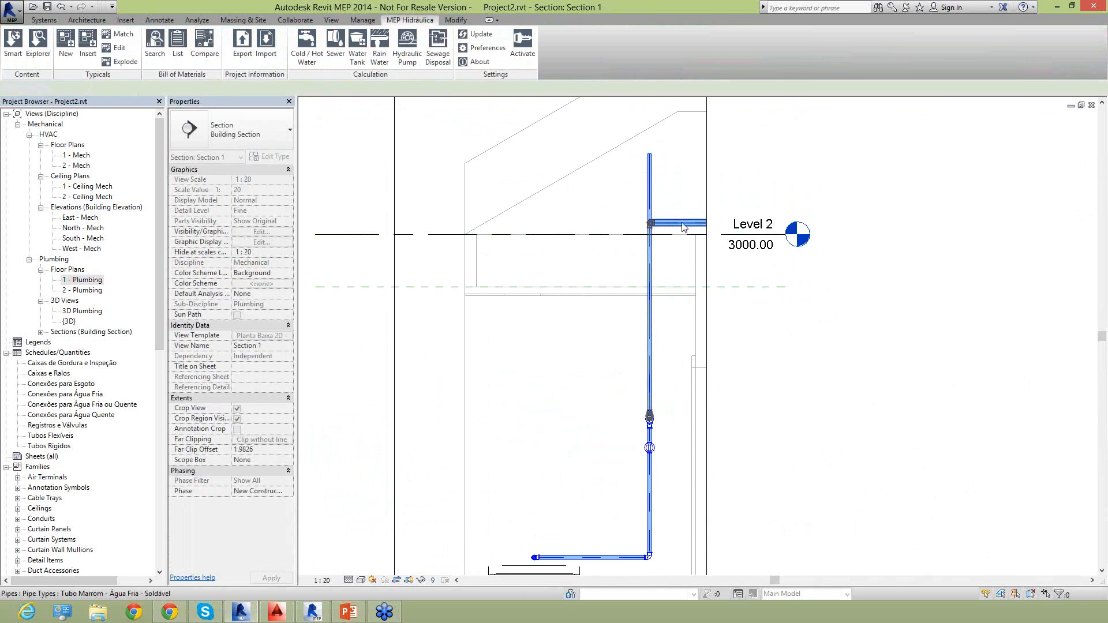
Enlarge the connecting pipe and its fittings above the laundry riser to match the 40 mm tank pipe.
scroll(674, 209, "up", 2)
scroll(678, 221, "up", 2)
left_click_drag(500, 202, 695, 345)
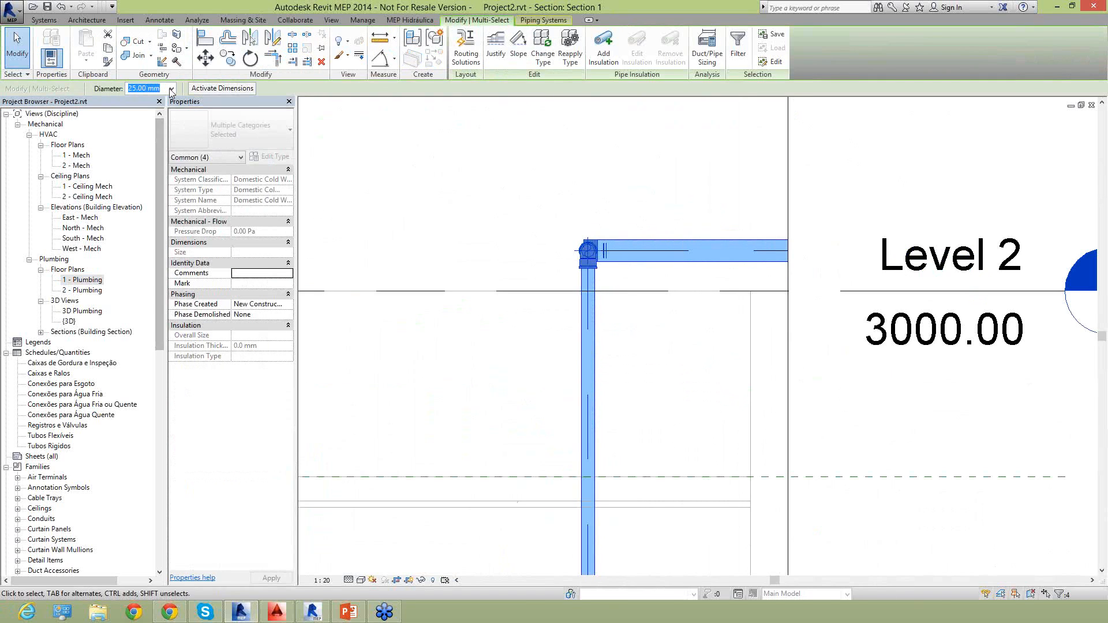
left_click(172, 89)
left_click(162, 119)
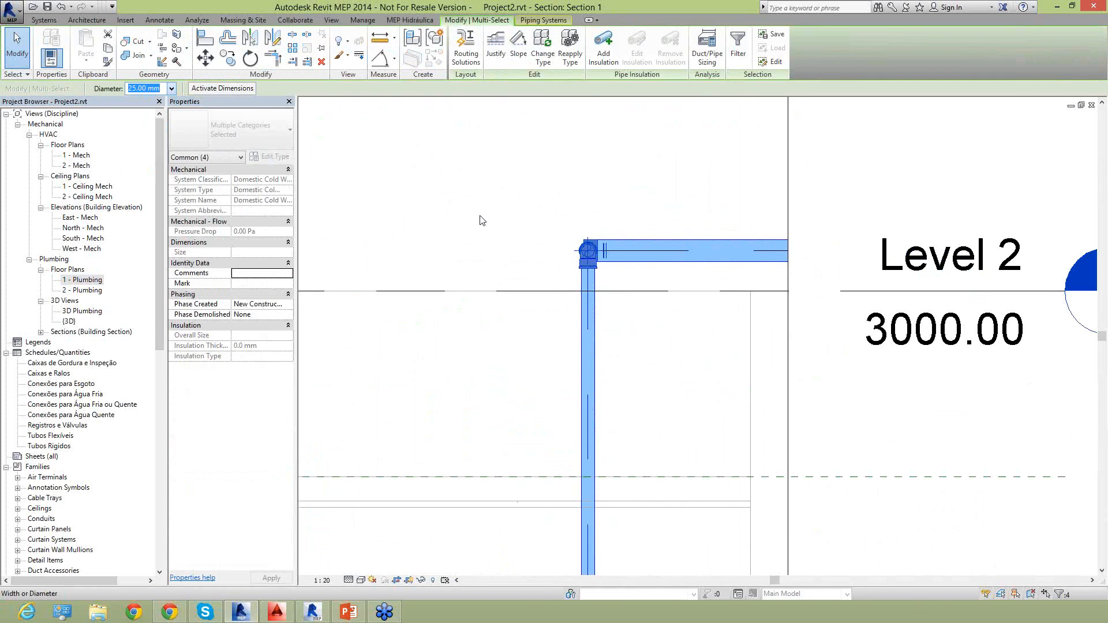
key("Escape")
scroll(650, 215, "down", 3)
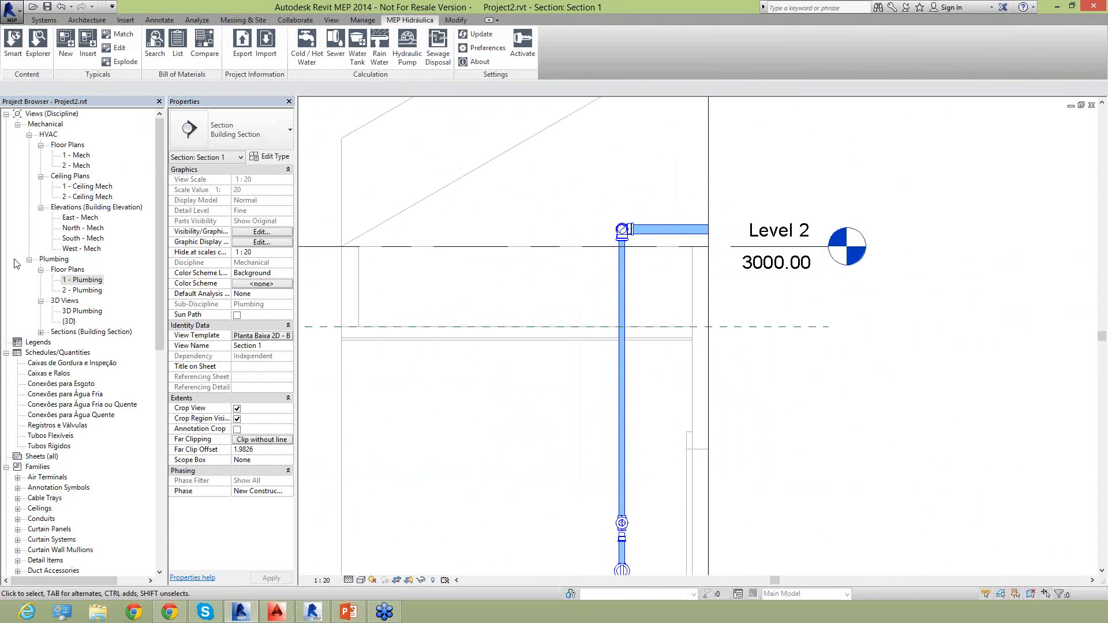
Examine the new connection between the water tank and the laundry riser in the 1 - Plumbing plan and the 3D Plumbing view.
double_click(87, 280)
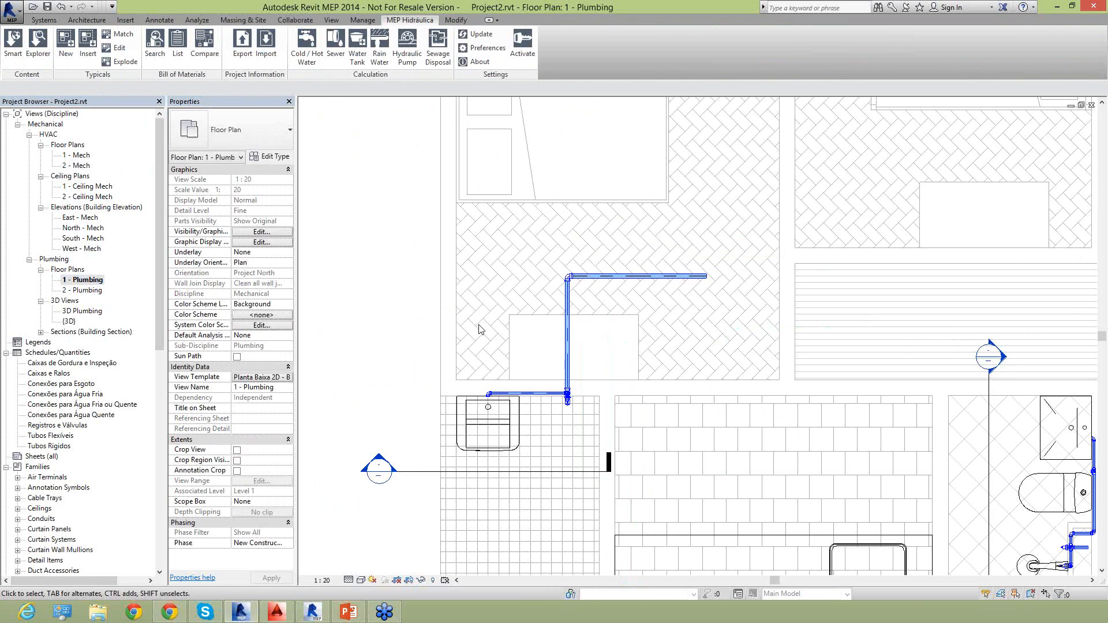
double_click(66, 322)
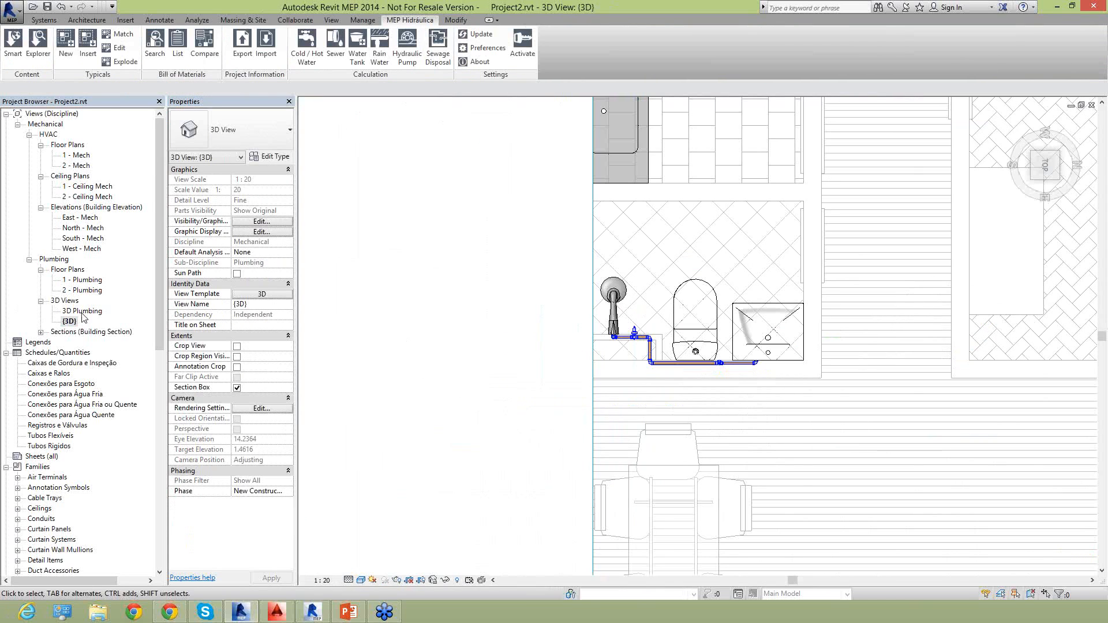
scroll(649, 208, "down", 3)
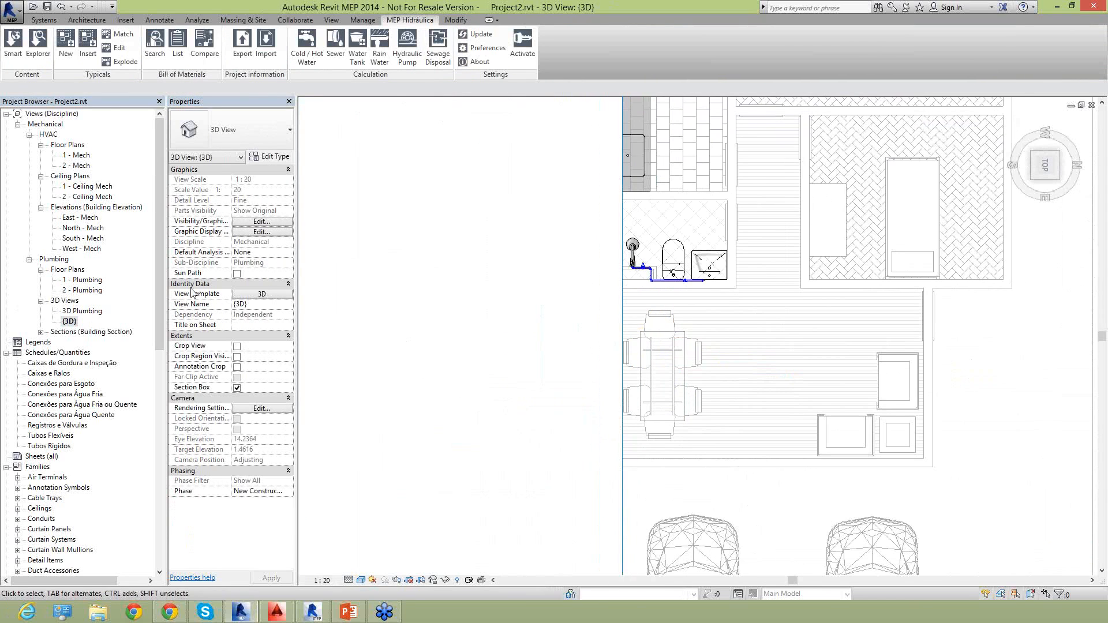
double_click(73, 312)
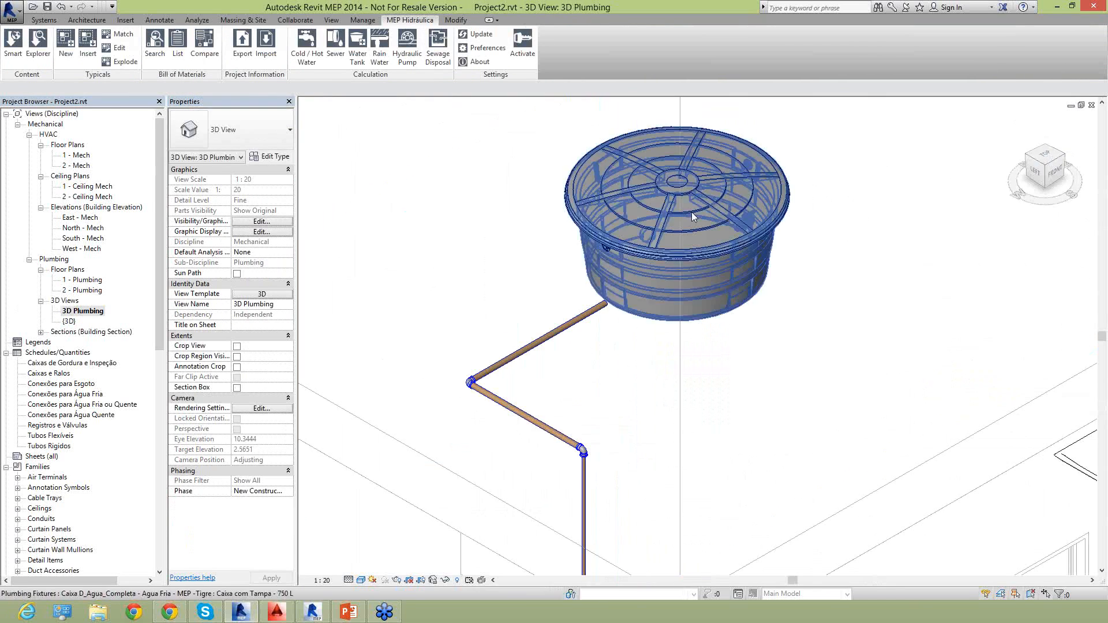
scroll(632, 273, "up", 2)
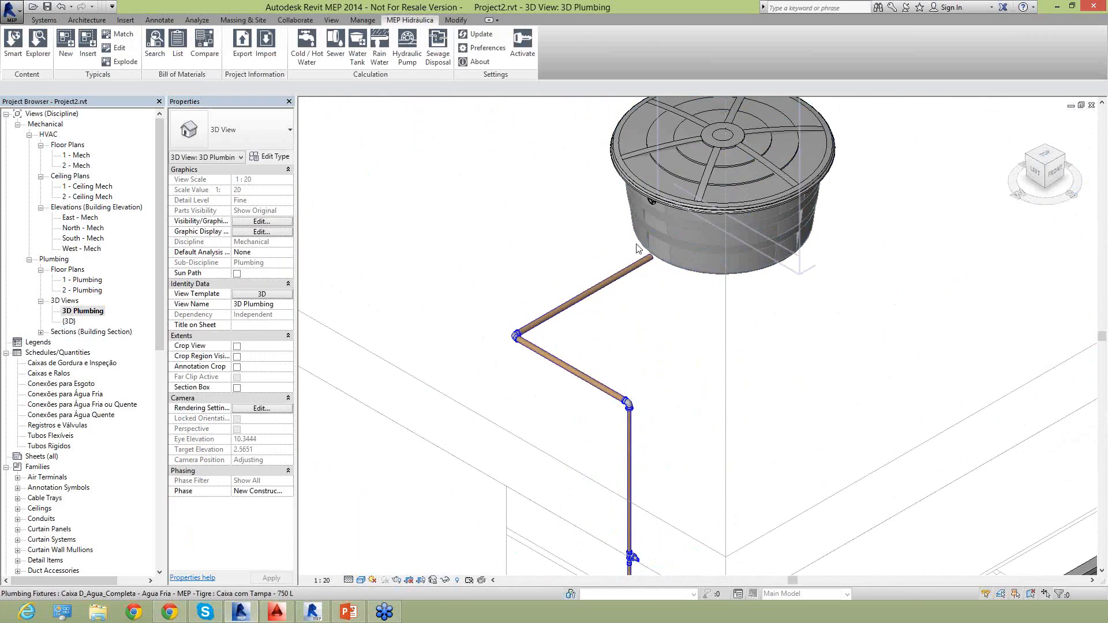
scroll(635, 245, "down", 3)
middle_click_drag(627, 330, 599, 239)
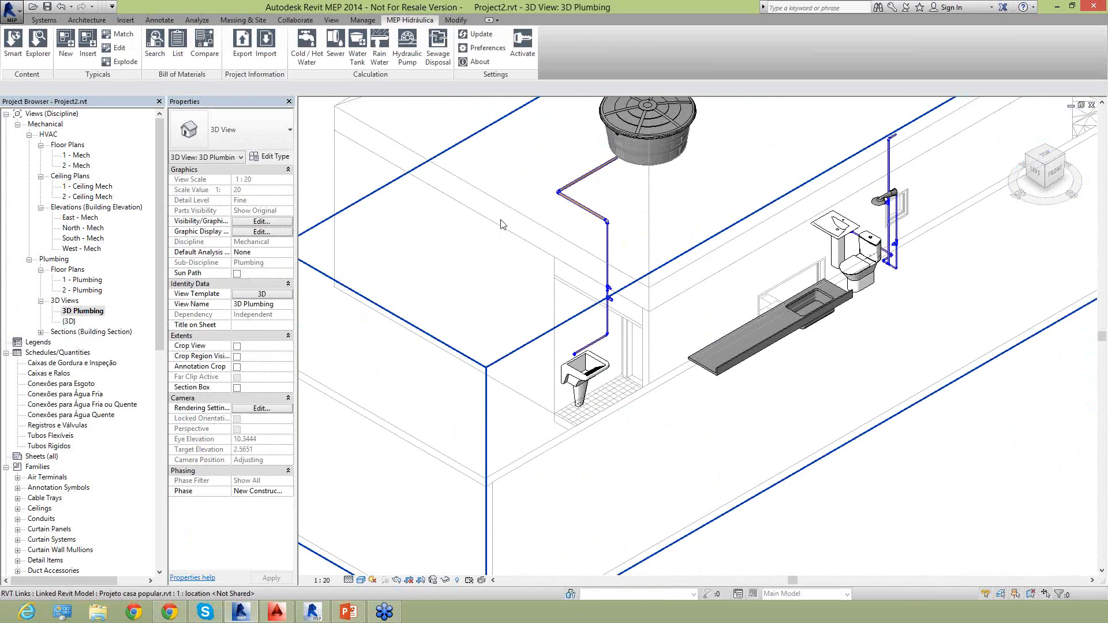
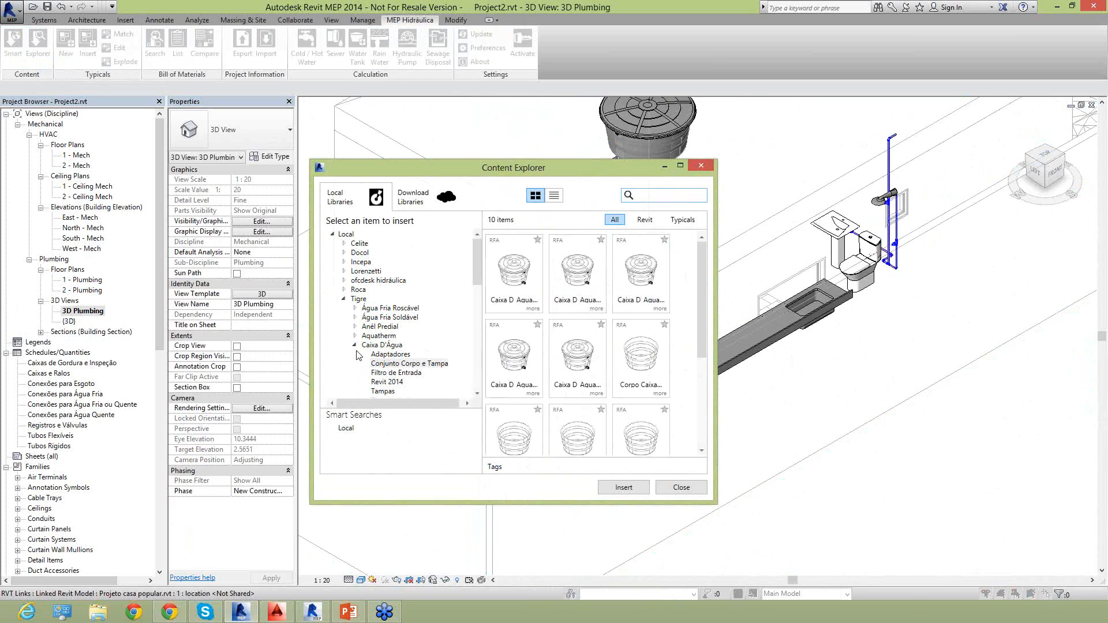
Browse the local Docol library down to the Ducha items of DocolMetais - MetaisArte, Linha DocolStillo.
left_click(354, 346)
left_click(344, 299)
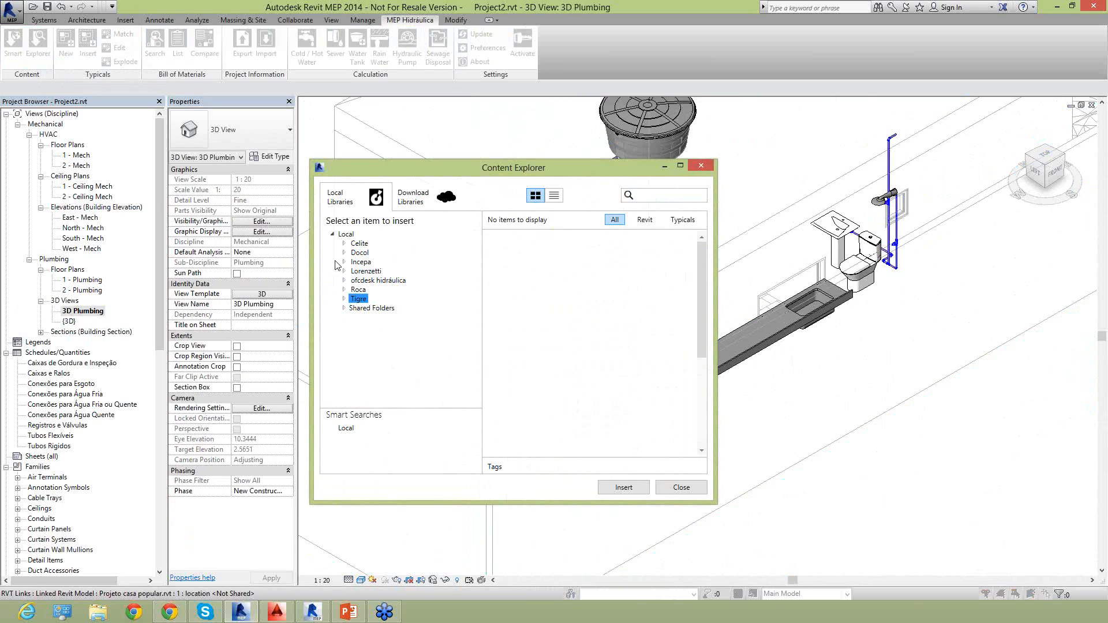
left_click(344, 254)
scroll(399, 316, "down", 5)
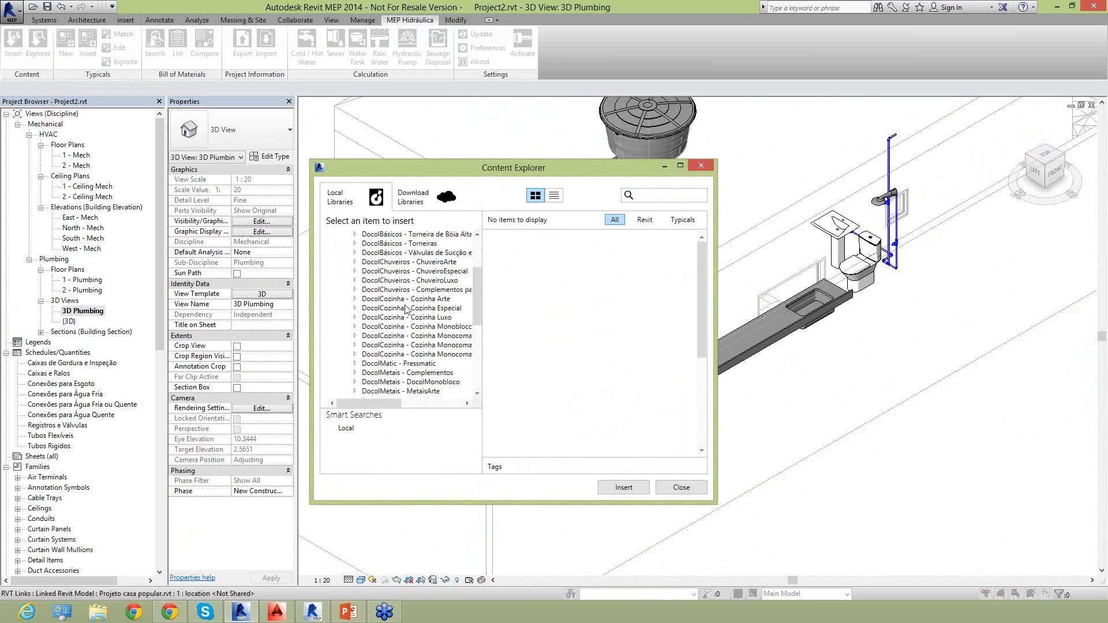
scroll(399, 317, "down", 4)
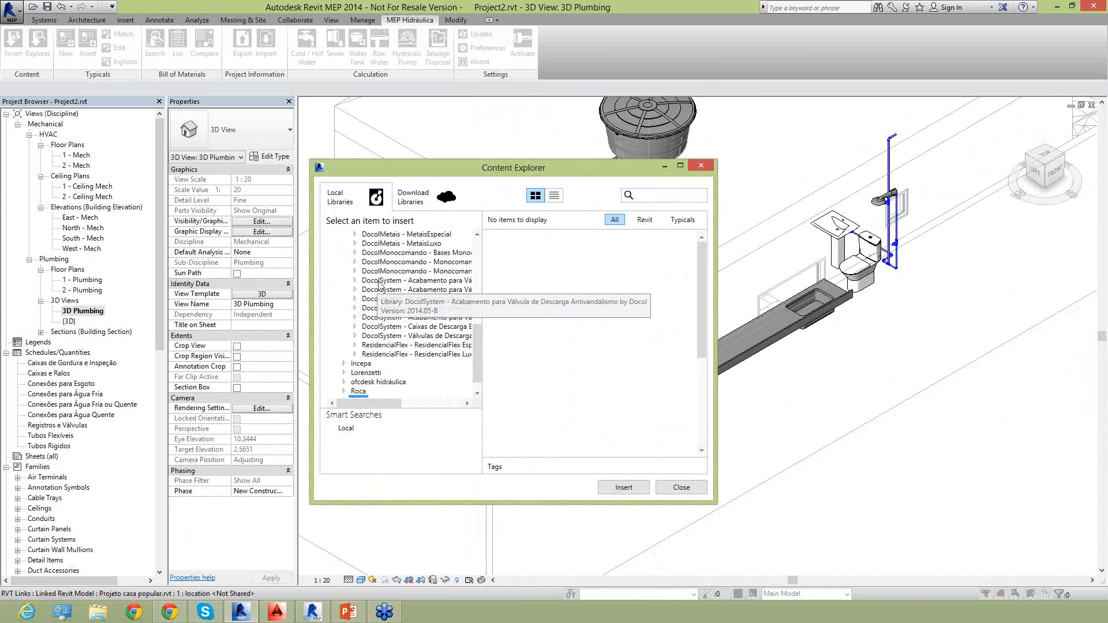
scroll(370, 318, "up", 3)
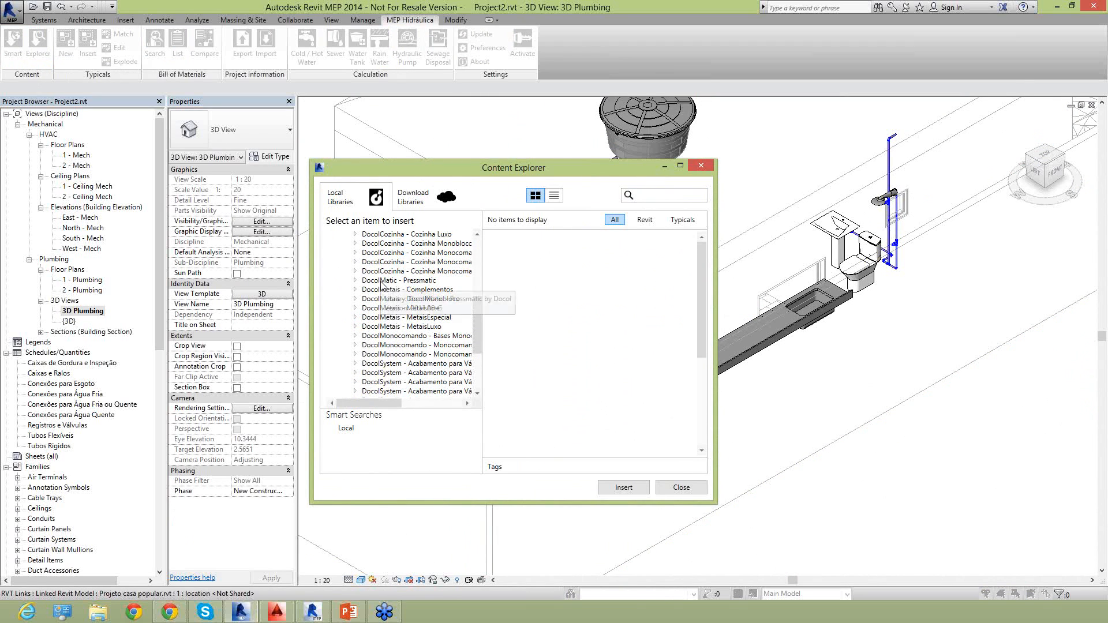
left_click(374, 311)
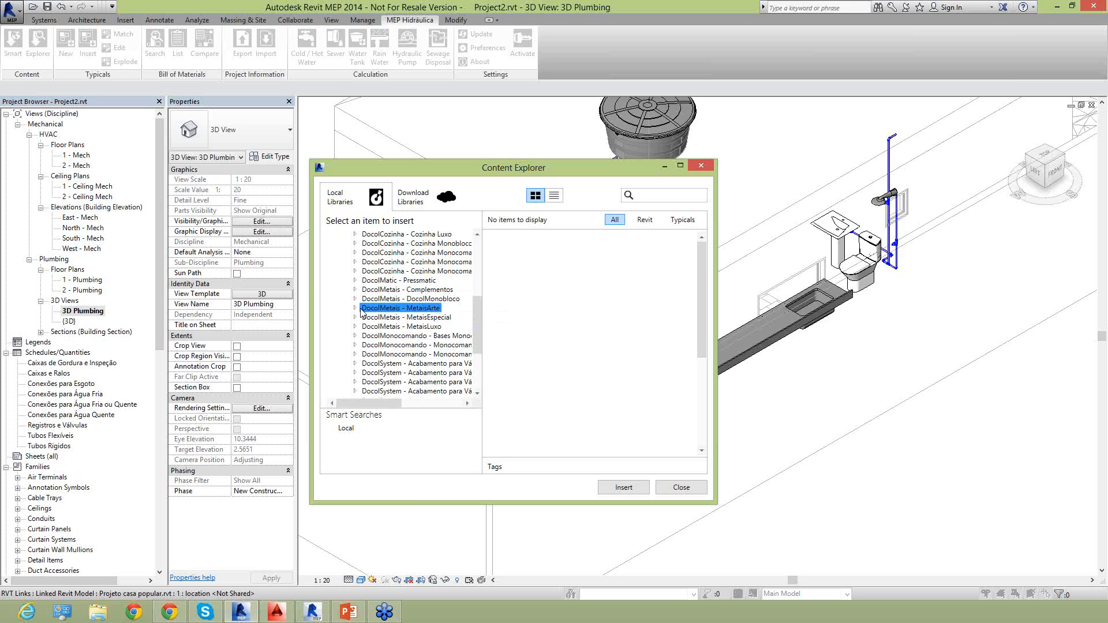
double_click(361, 310)
scroll(375, 303, "down", 1)
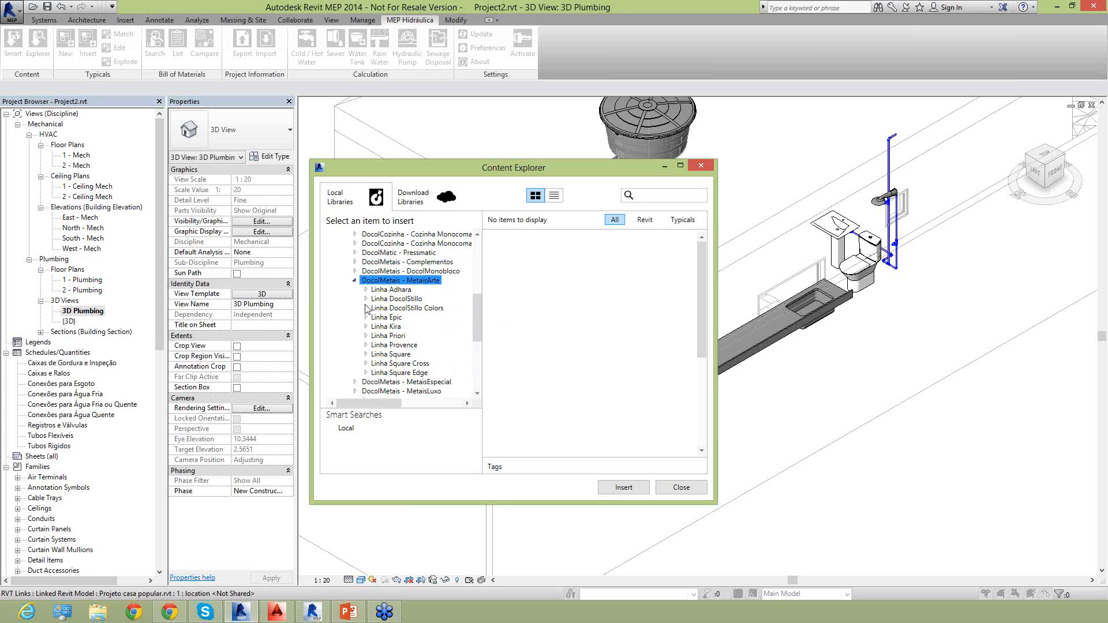
double_click(381, 300)
left_click(391, 318)
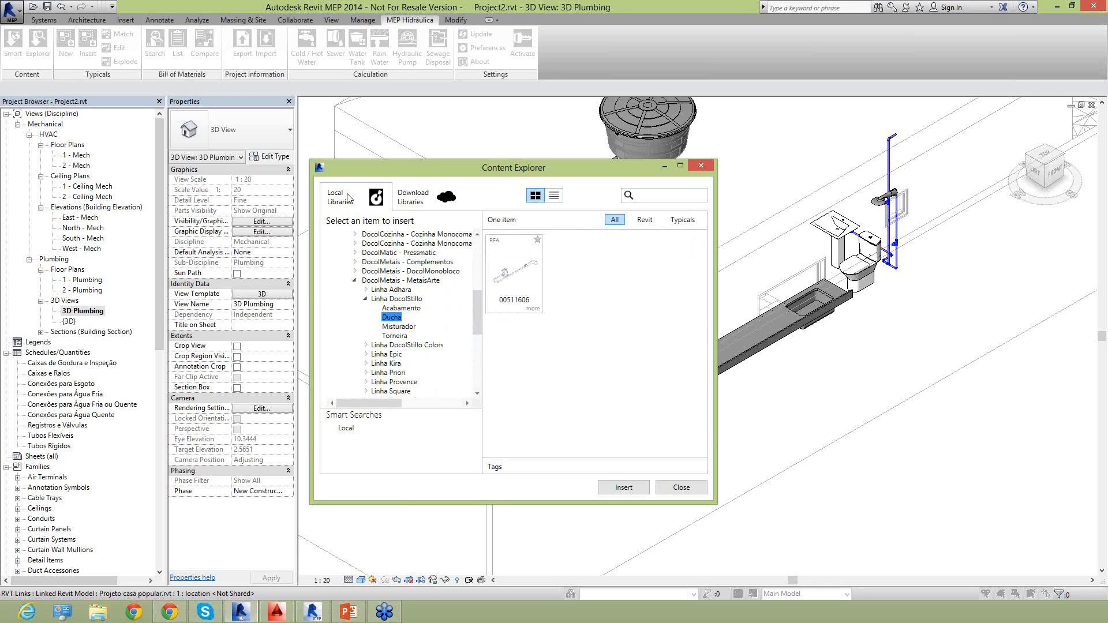
scroll(407, 309, "up", 7)
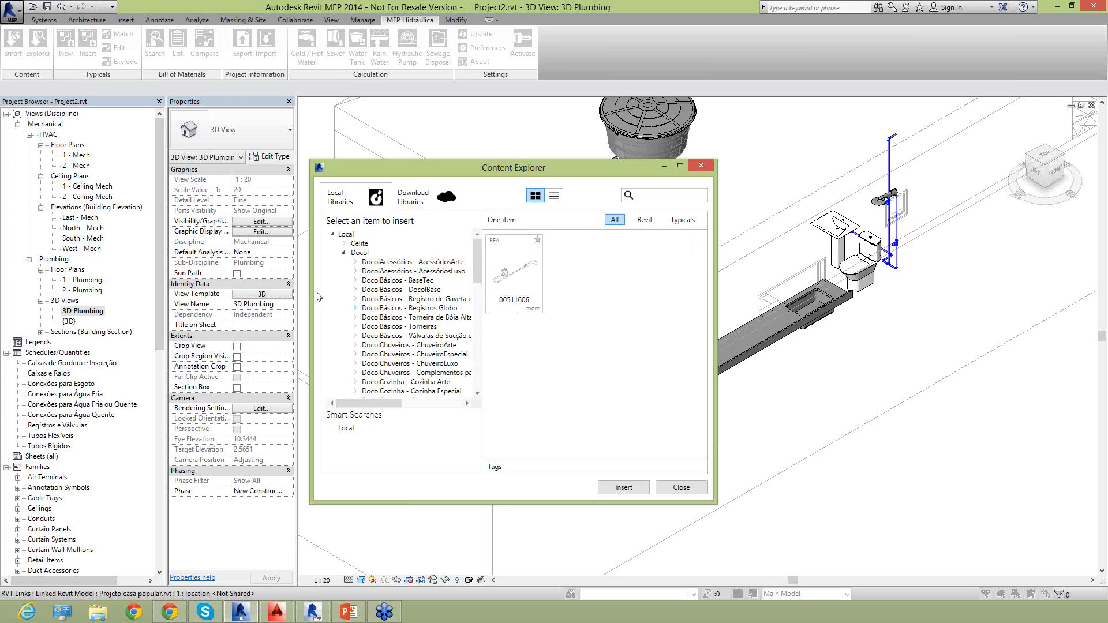
left_click(344, 253)
Search the local library for "ducha" and place the Docol Ducha Higiênica Luxo, Sem Gatilho - 1/2", on the wall above the laundry sink.
left_click(689, 198)
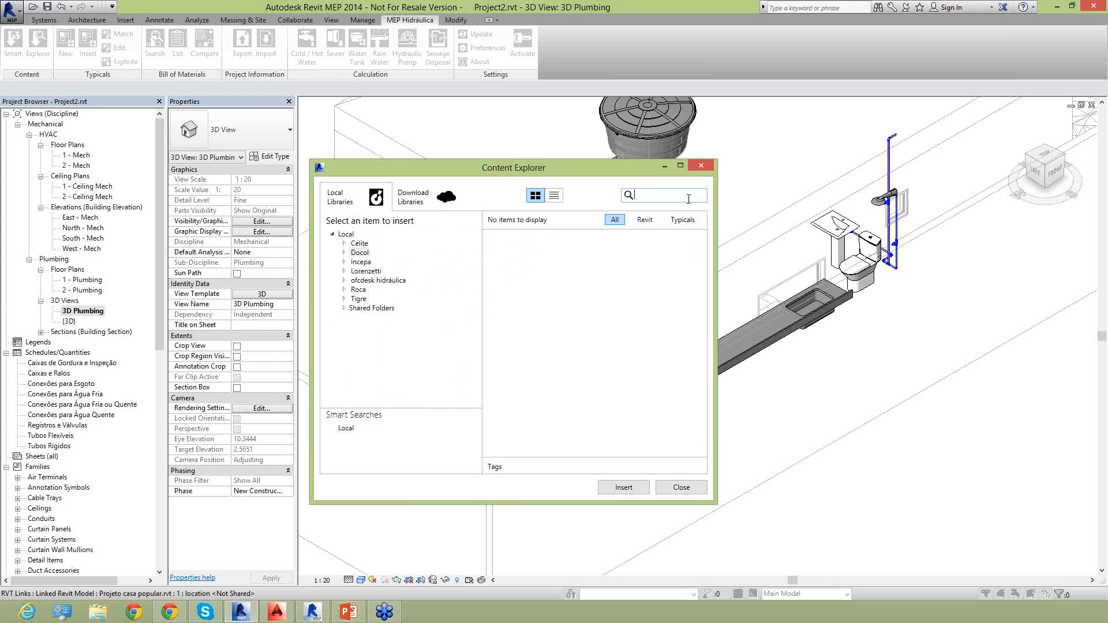
type("ducha")
key("Return")
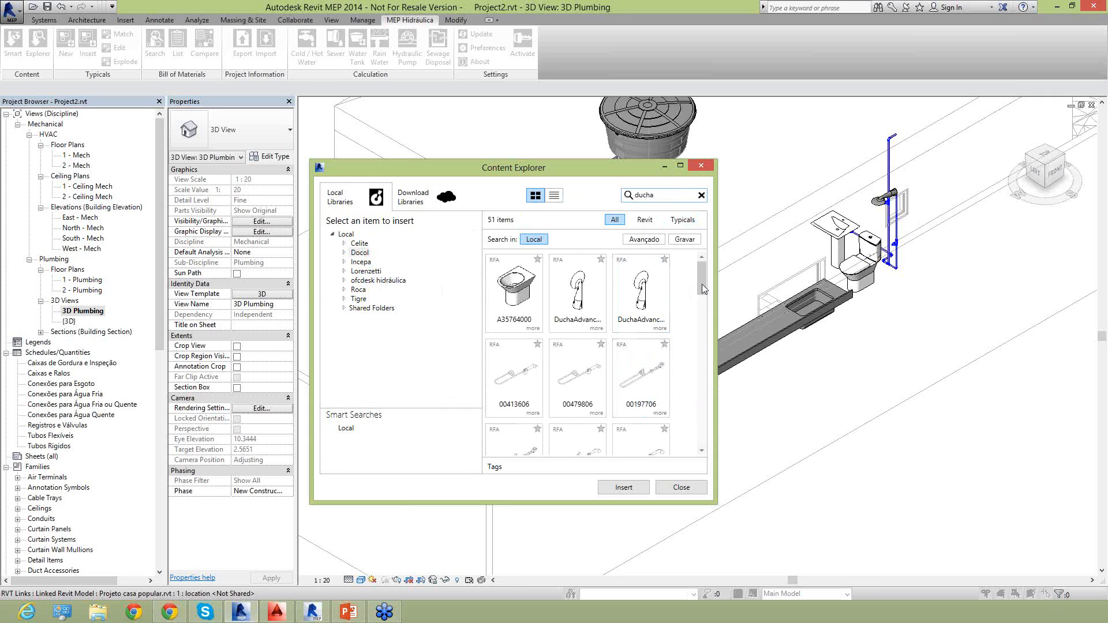
scroll(707, 314, "down", 3)
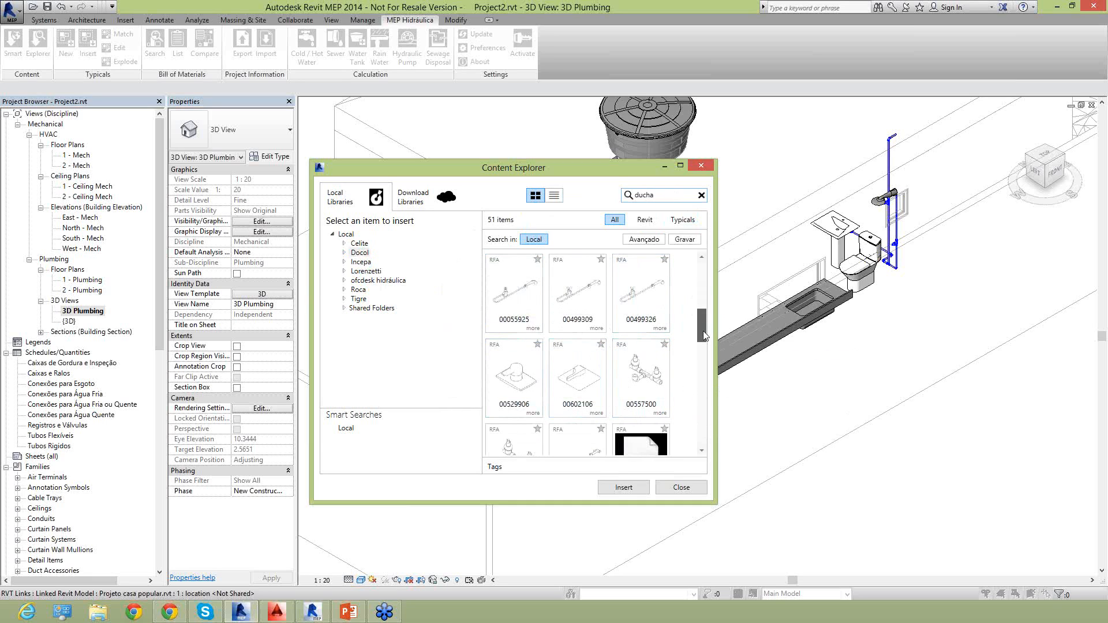
scroll(708, 399, "up", 3)
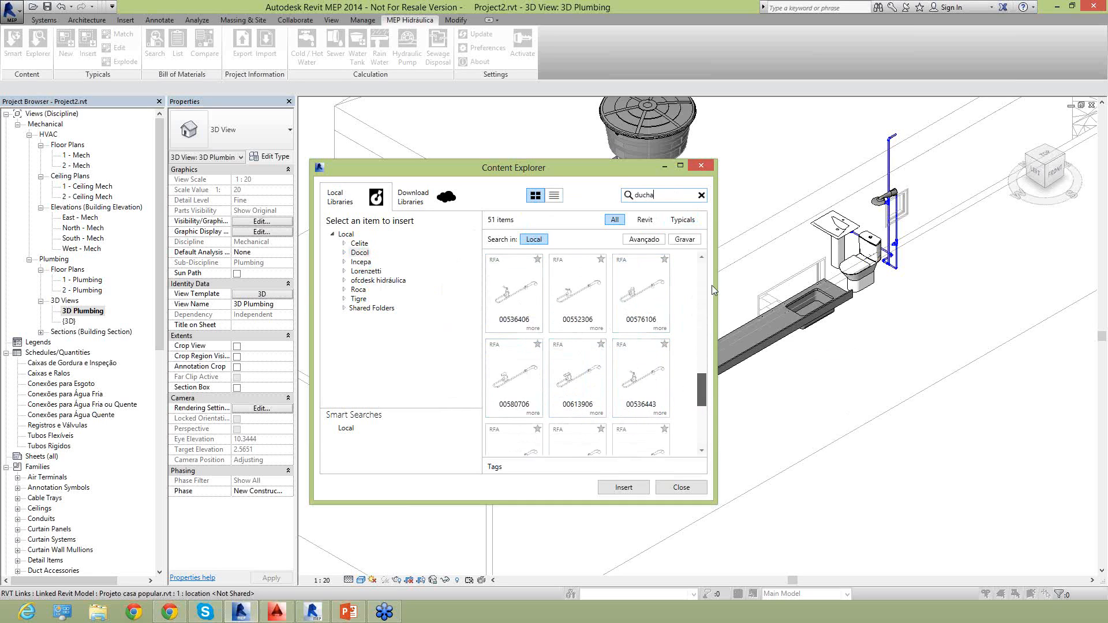
double_click(515, 411)
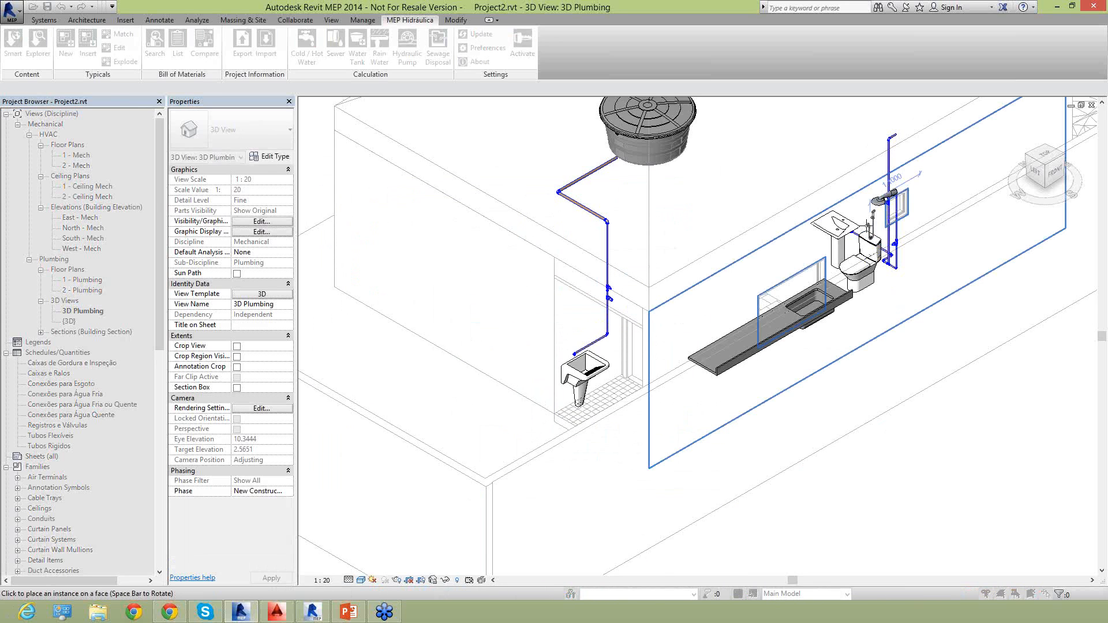
scroll(868, 213, "up", 4)
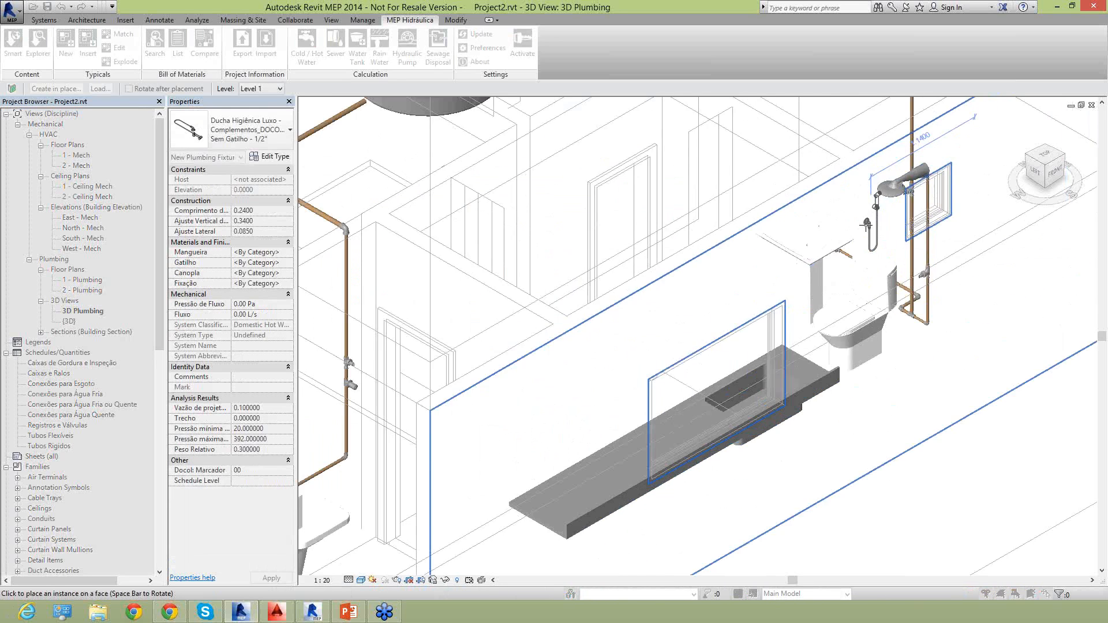
scroll(862, 255, "down", 2)
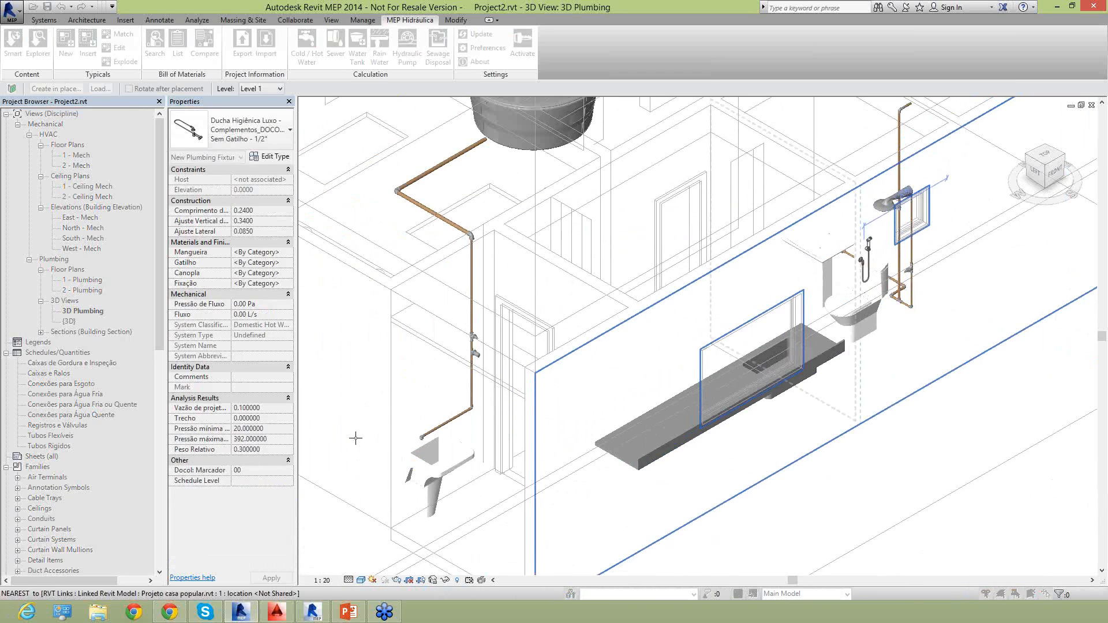
left_click(422, 404)
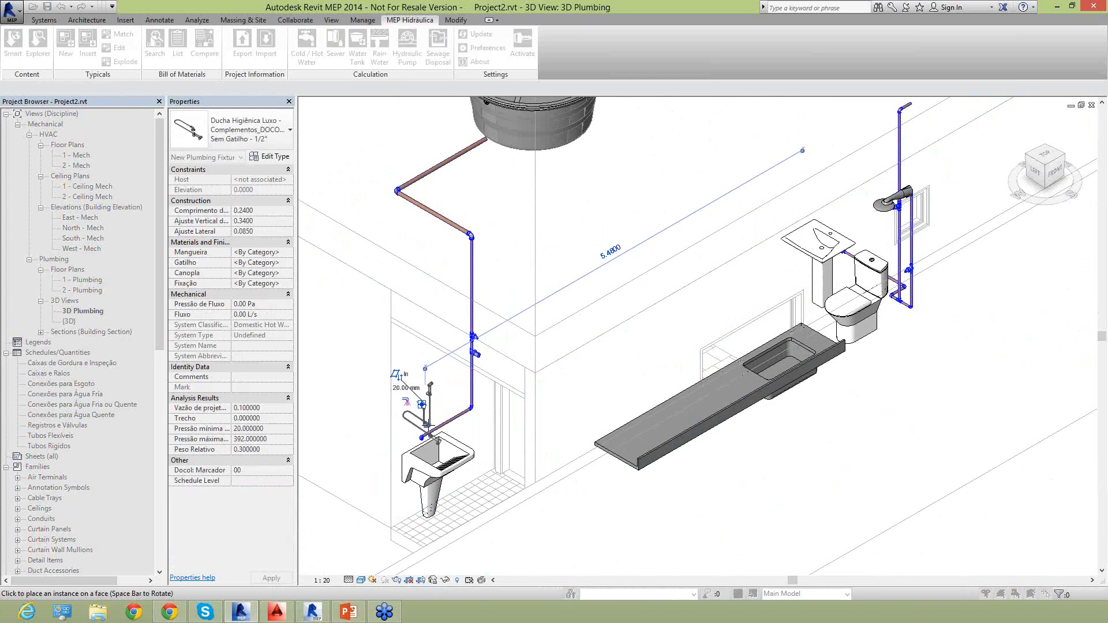
key("Escape")
scroll(410, 427, "up", 5)
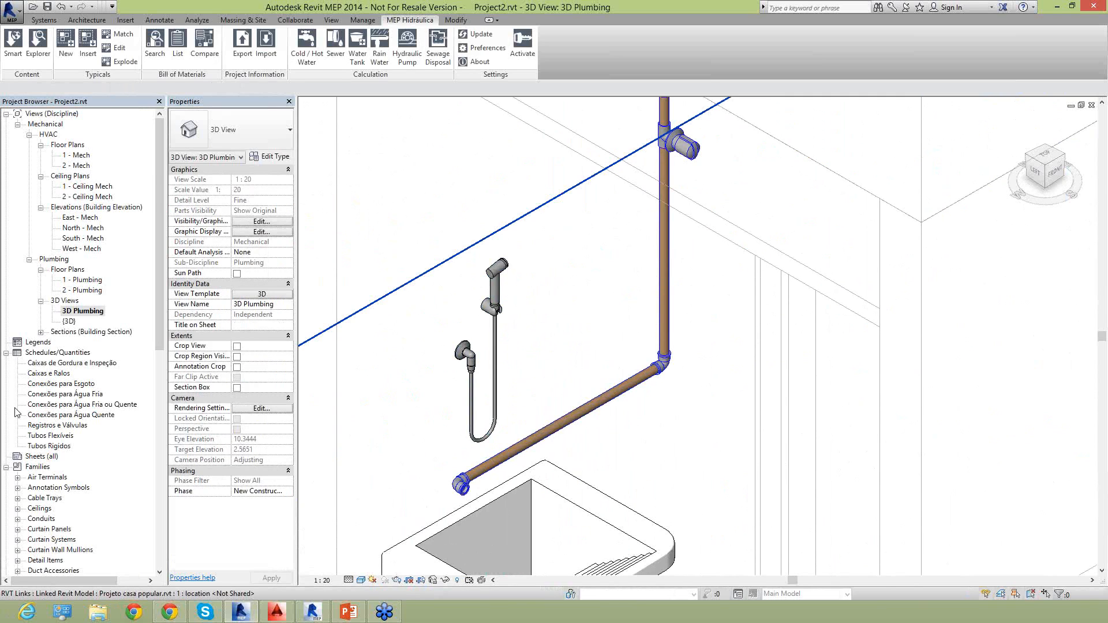
Review the project schedules Conexões para Esgoto, Conexões para Água Fria, Registros e Válvulas and Tubos Rigidos.
left_click_drag(157, 334, 149, 382)
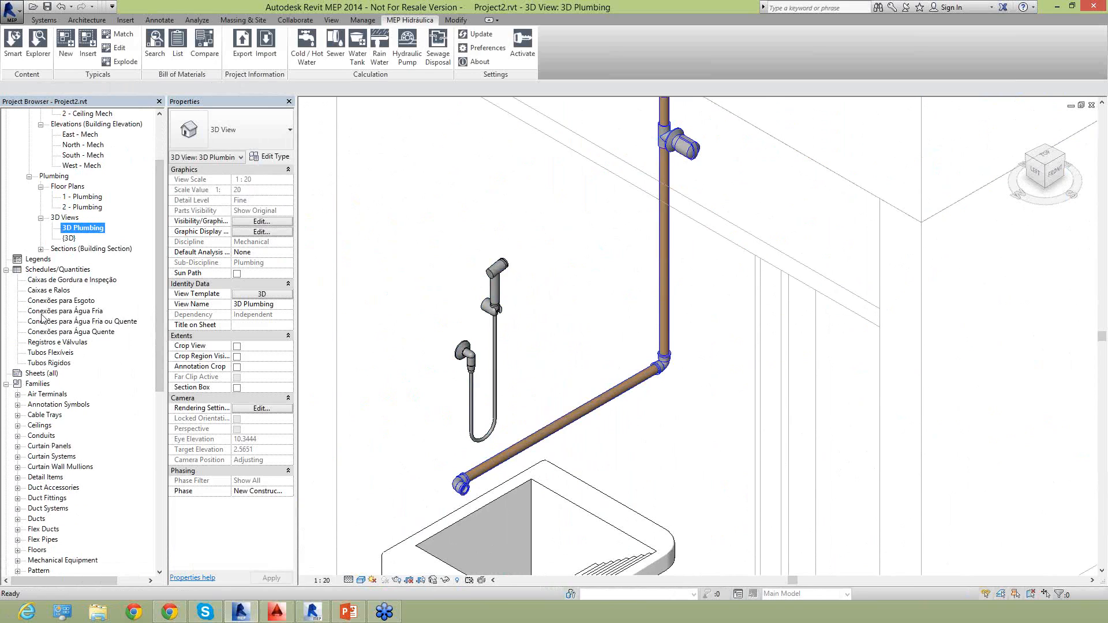
left_click(36, 335)
left_click(47, 300)
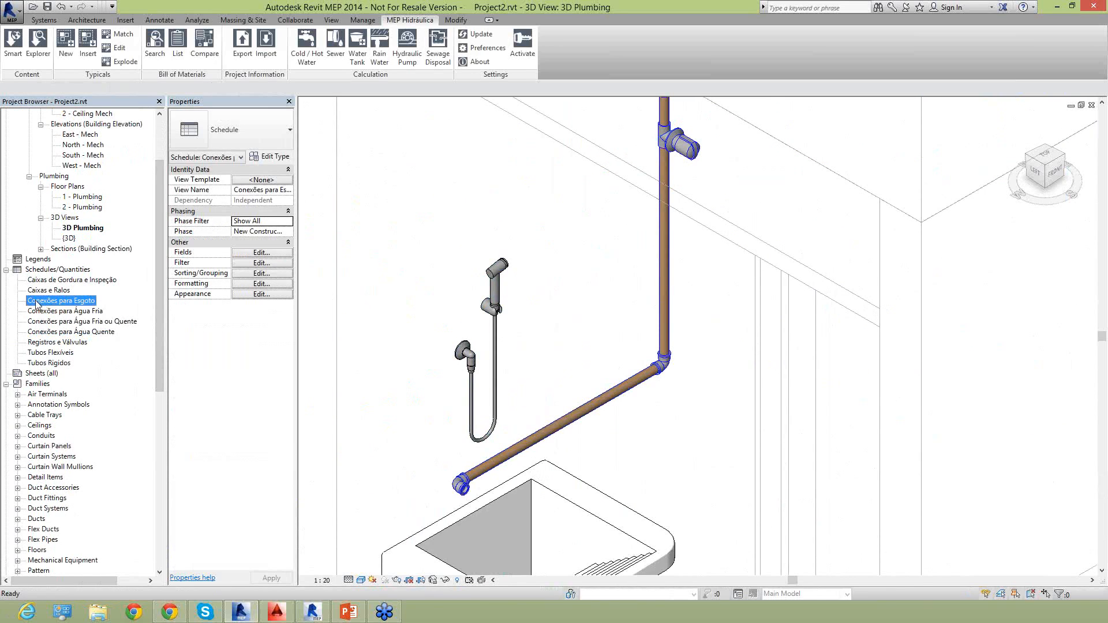
double_click(38, 304)
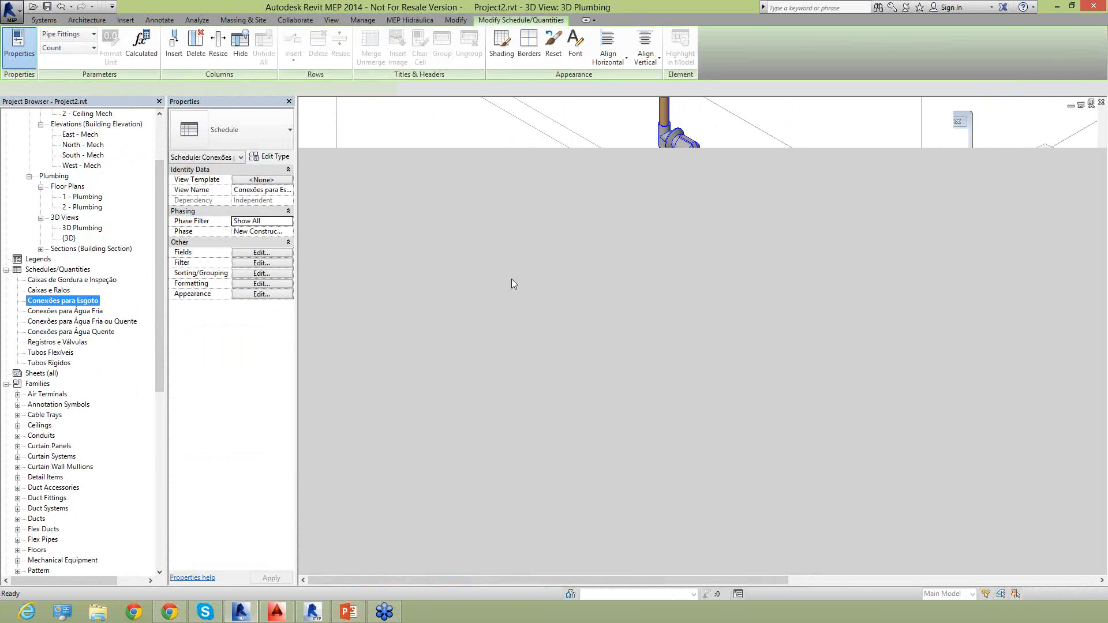
double_click(62, 311)
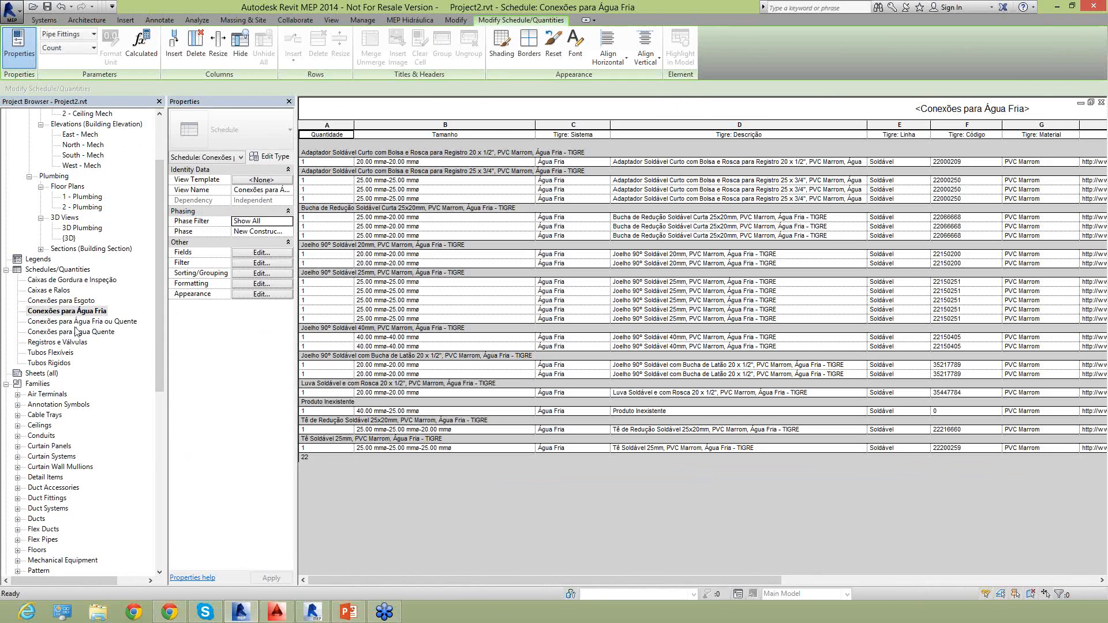
double_click(60, 343)
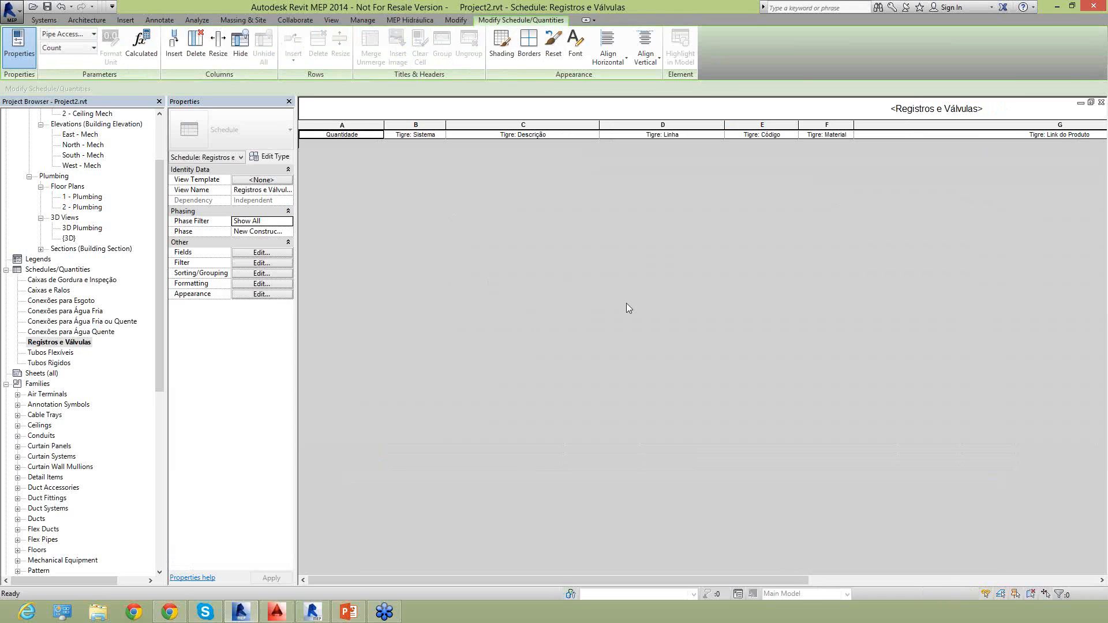
double_click(64, 364)
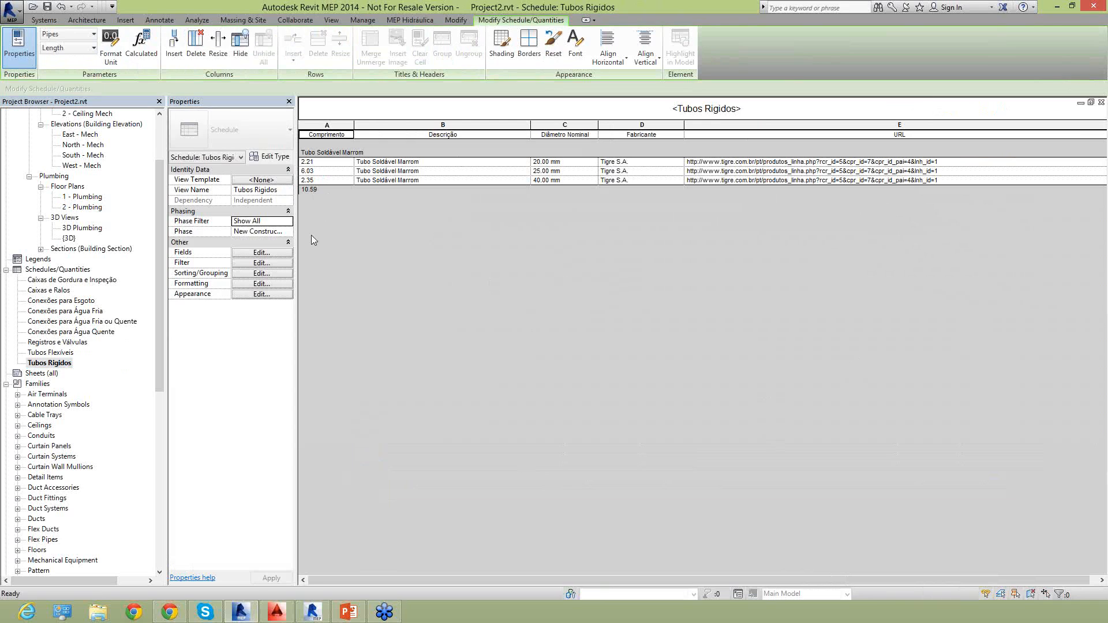
From the 1 - Plumbing floor plan, save the project and create a Multi-Category Schedule for the New Construction phase.
left_click(43, 20)
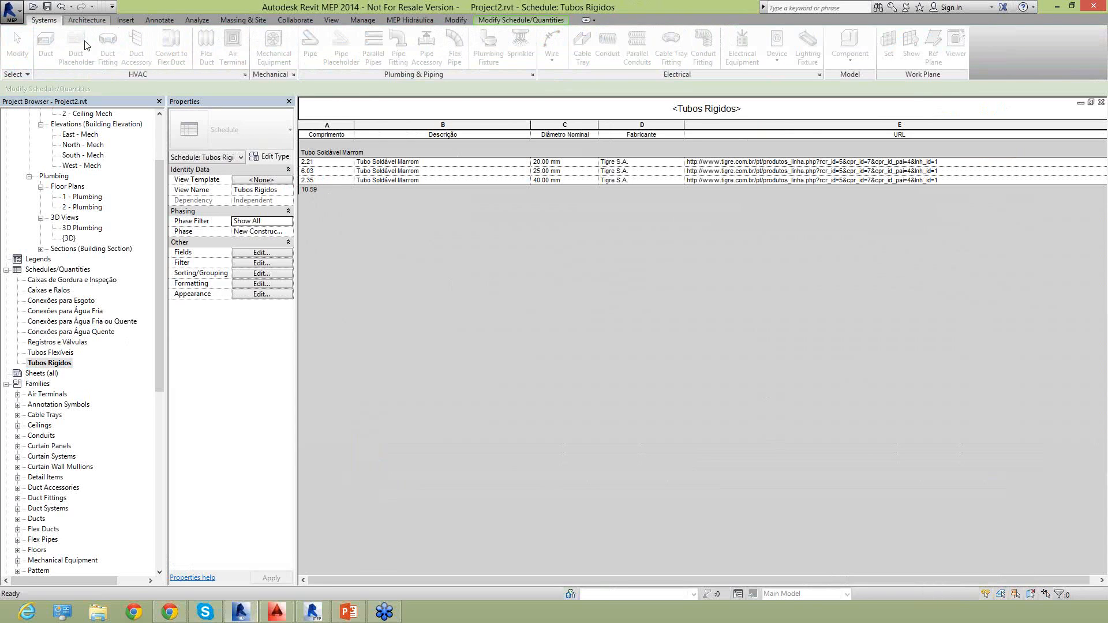
left_click(86, 20)
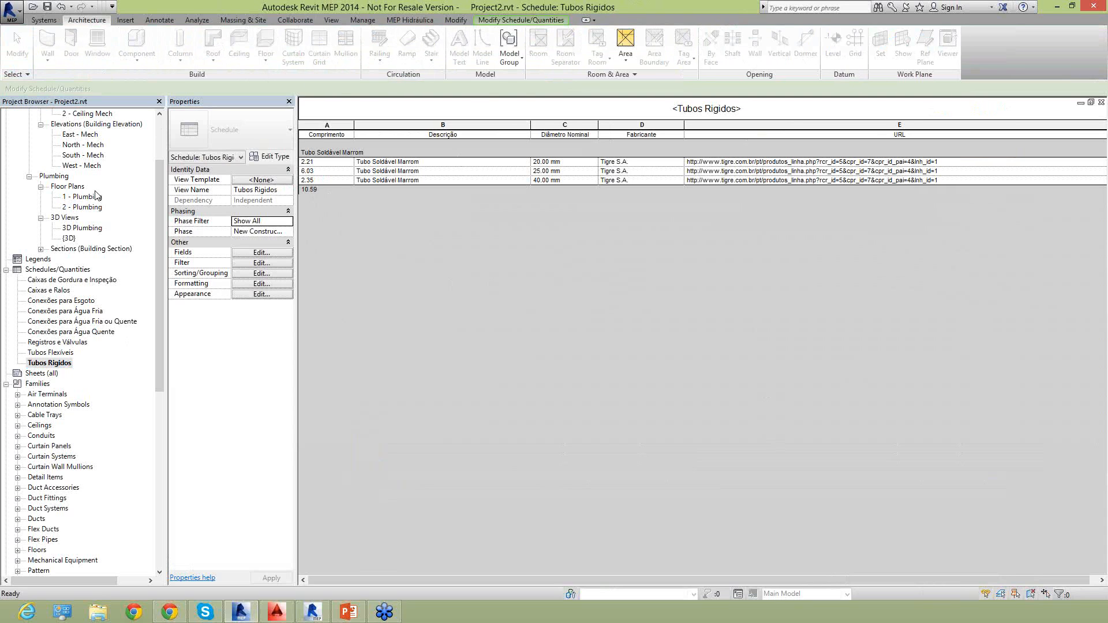
double_click(87, 197)
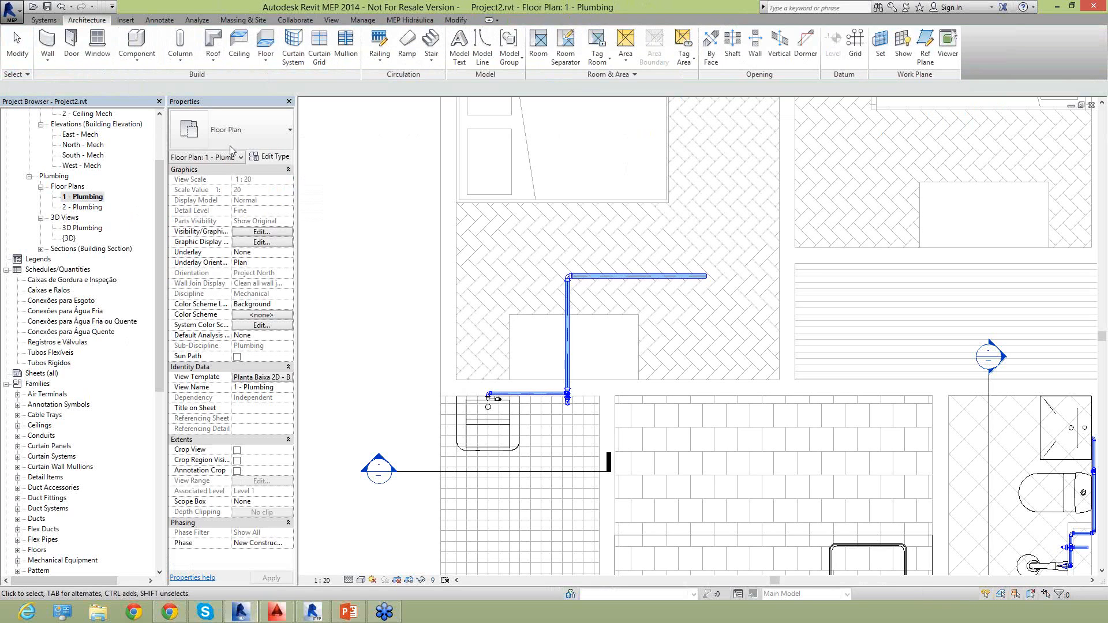
left_click(332, 20)
left_click(537, 55)
left_click(550, 87)
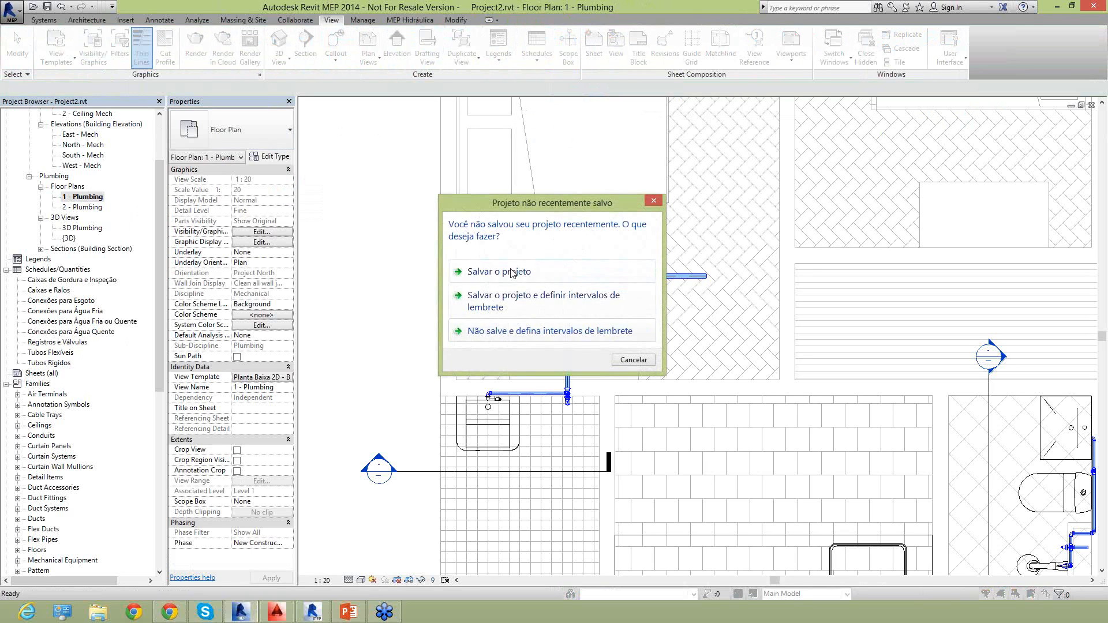
left_click(514, 272)
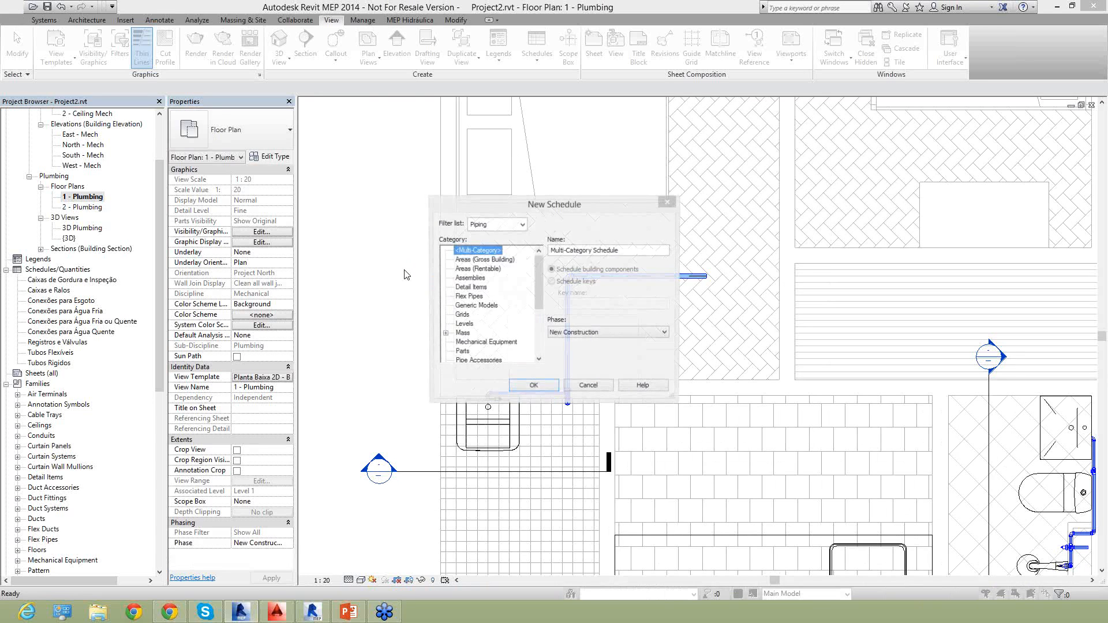
left_click(542, 388)
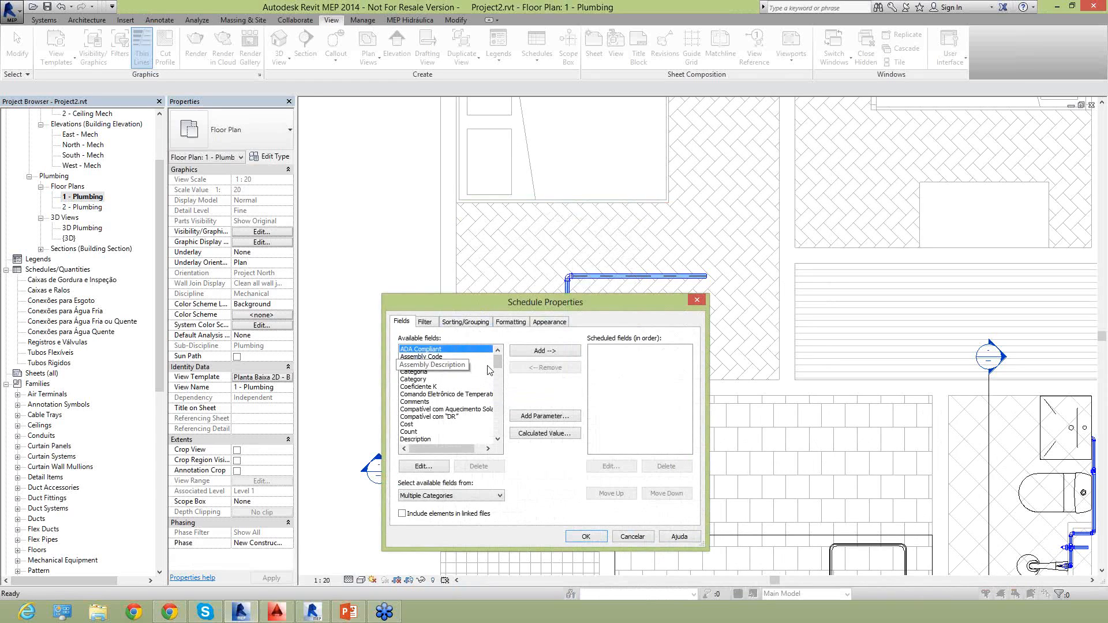
Add all Tigre fields, from Tigre: Comentários through Tigre: Sistema, to the multi-category schedule.
left_click_drag(495, 364, 495, 427)
left_click(421, 357)
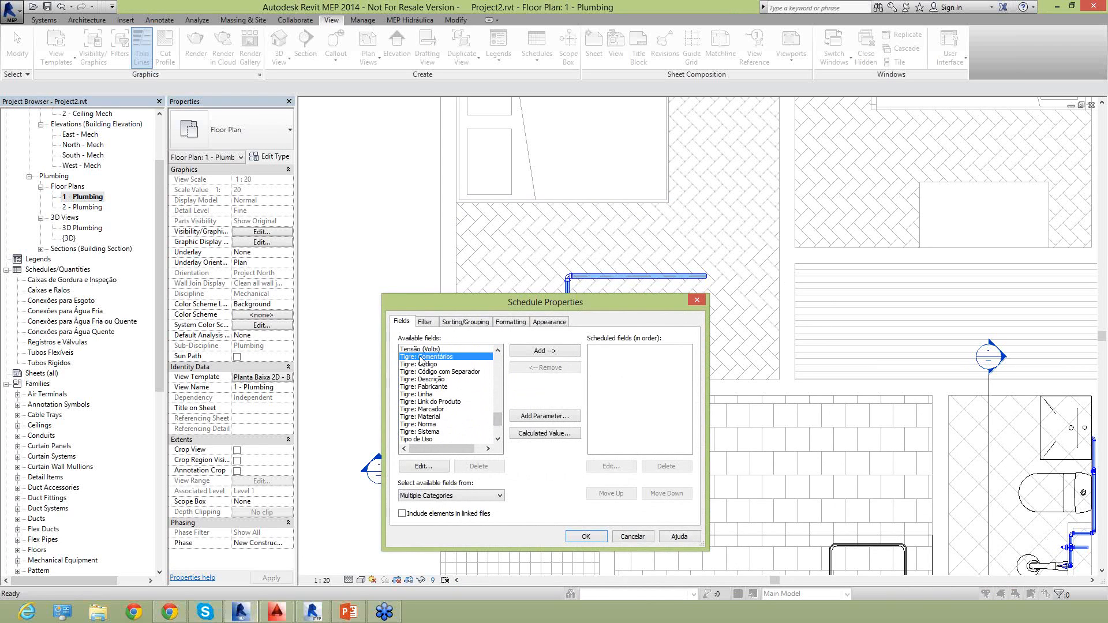
key("shift+Down")
key("shift+Down")
key("shift+Down")
key("shift+Down")
key("shift+Down")
key("shift+Down")
key("shift+Down")
key("shift+Down")
key("shift+Down")
key("shift+Down")
key("shift+Down")
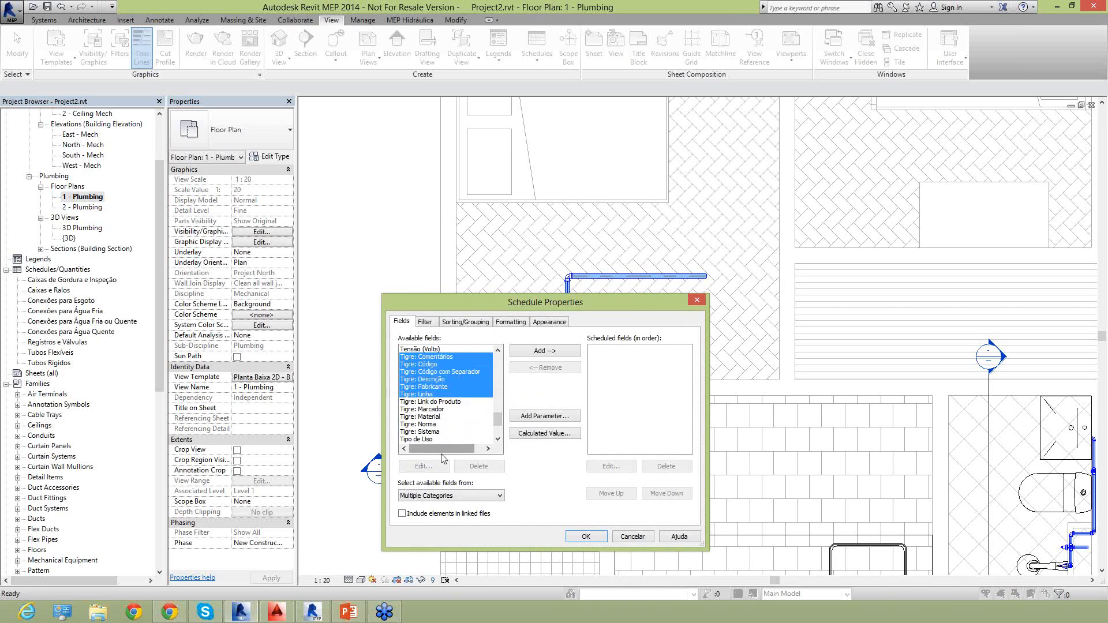
left_click(543, 352)
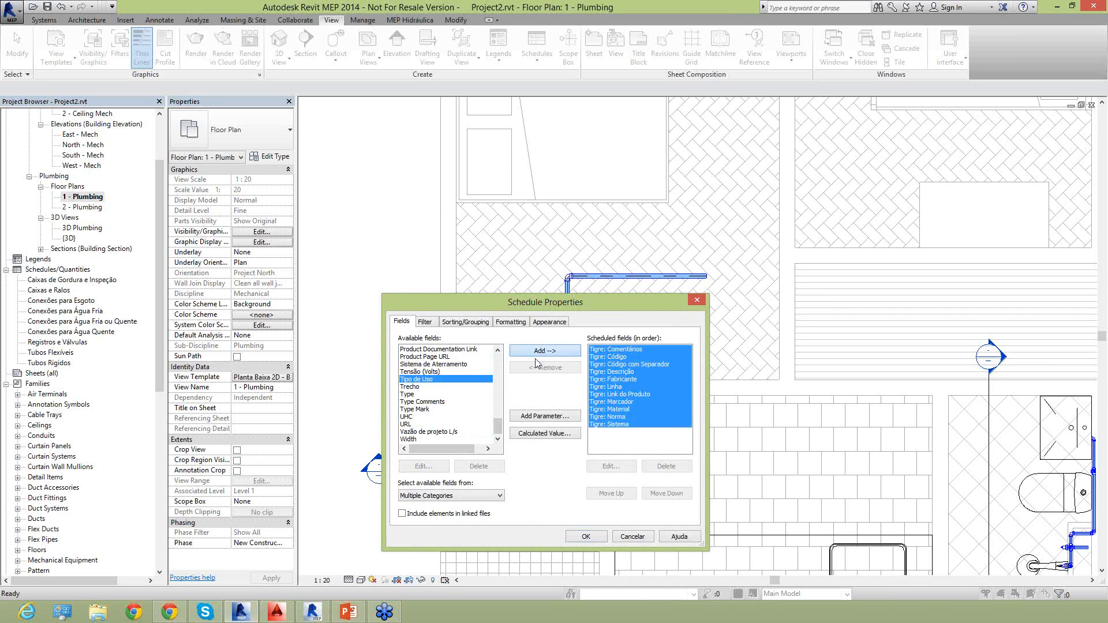
Add the Count, Description and Descrição fields to the multi-category schedule and create it.
left_click_drag(497, 427, 500, 370)
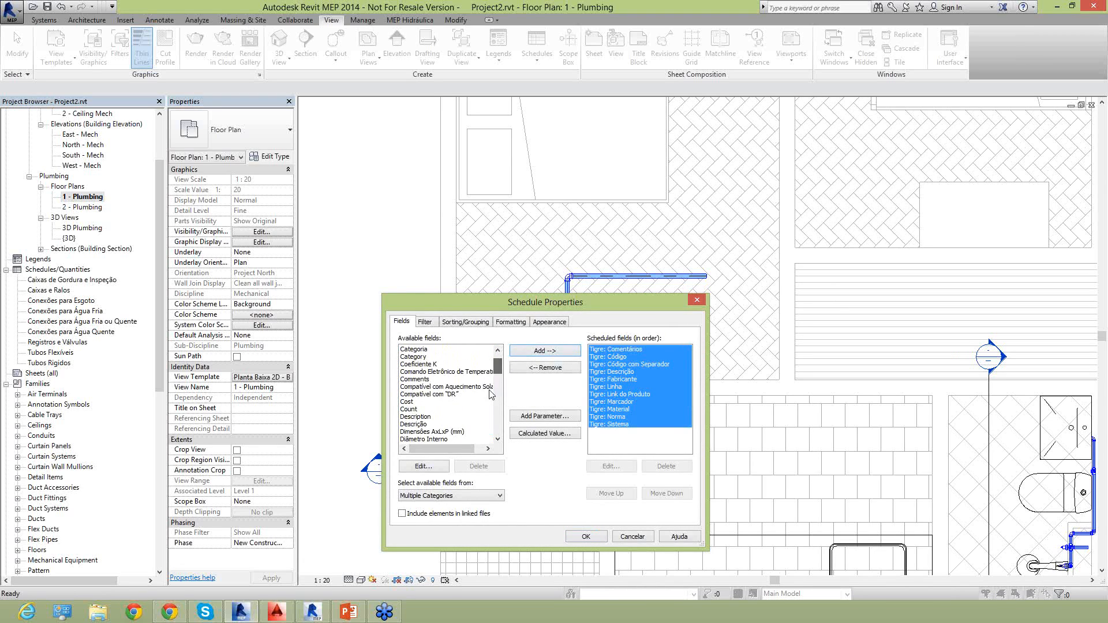
left_click(410, 410)
left_click(528, 353)
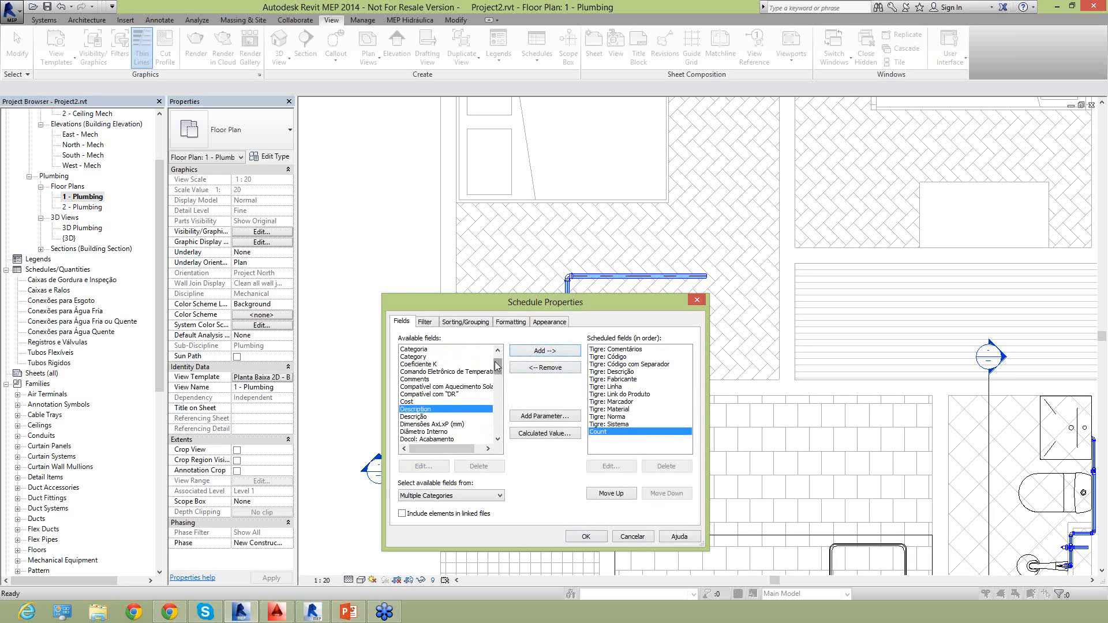
left_click_drag(495, 365, 495, 372)
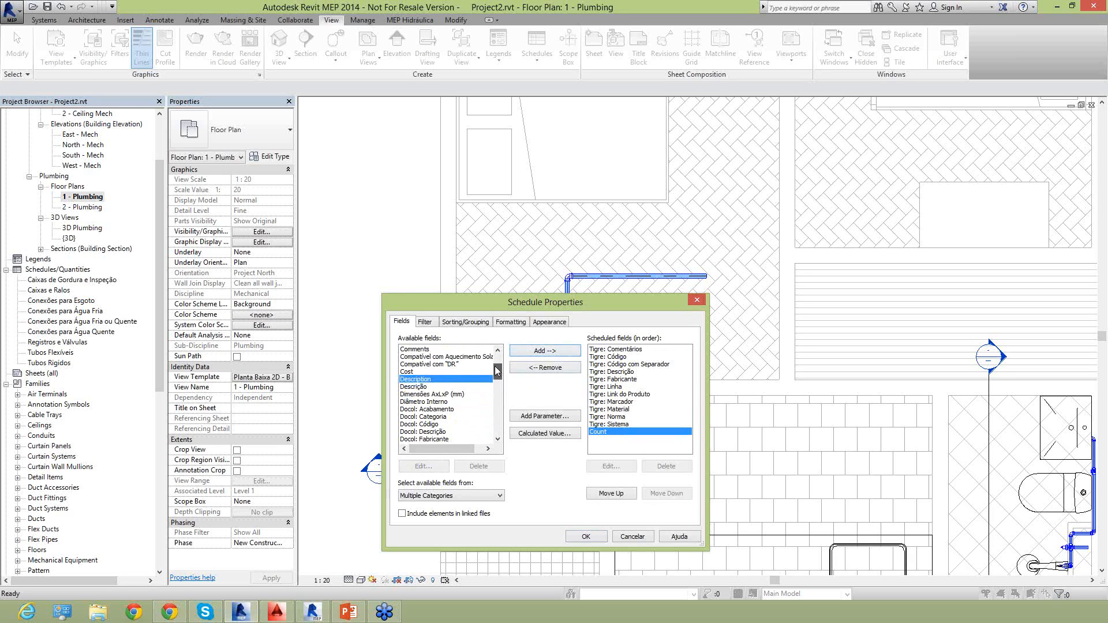
left_click(412, 386, "shift")
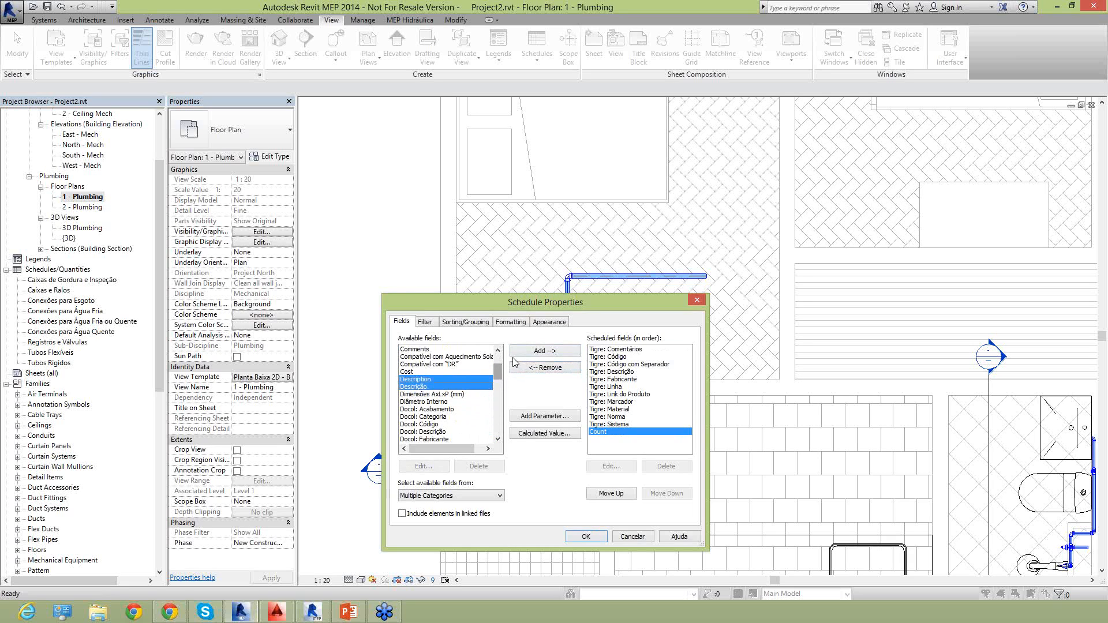
left_click(545, 352)
left_click(595, 538)
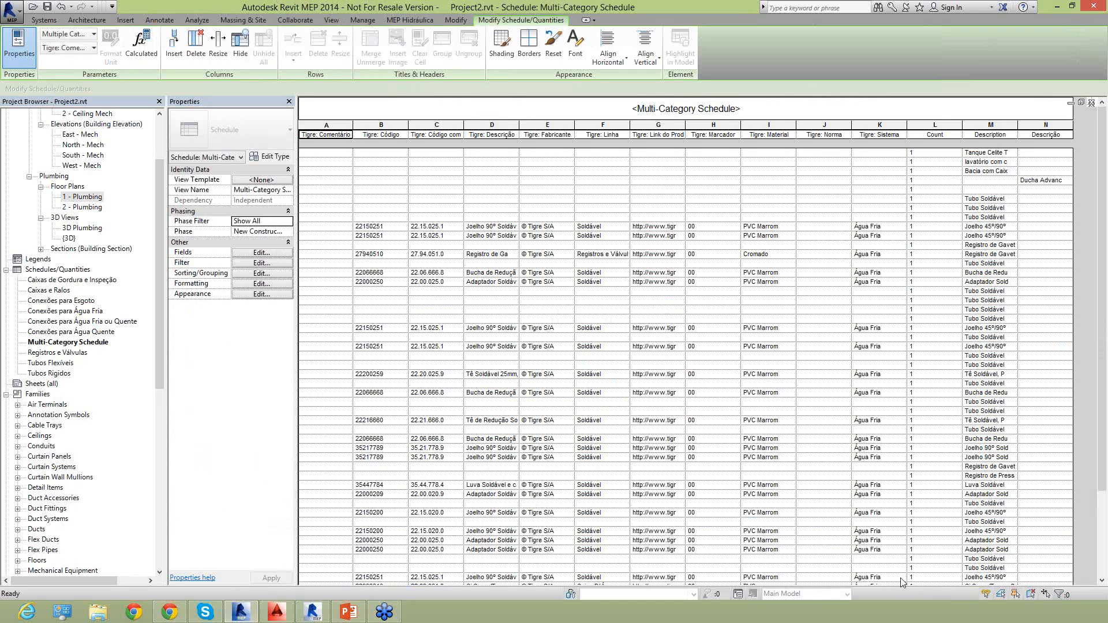
Reopen the schedule's fields and remove Tigre: Comentários and Tigre: Código com Separador.
left_click(250, 254)
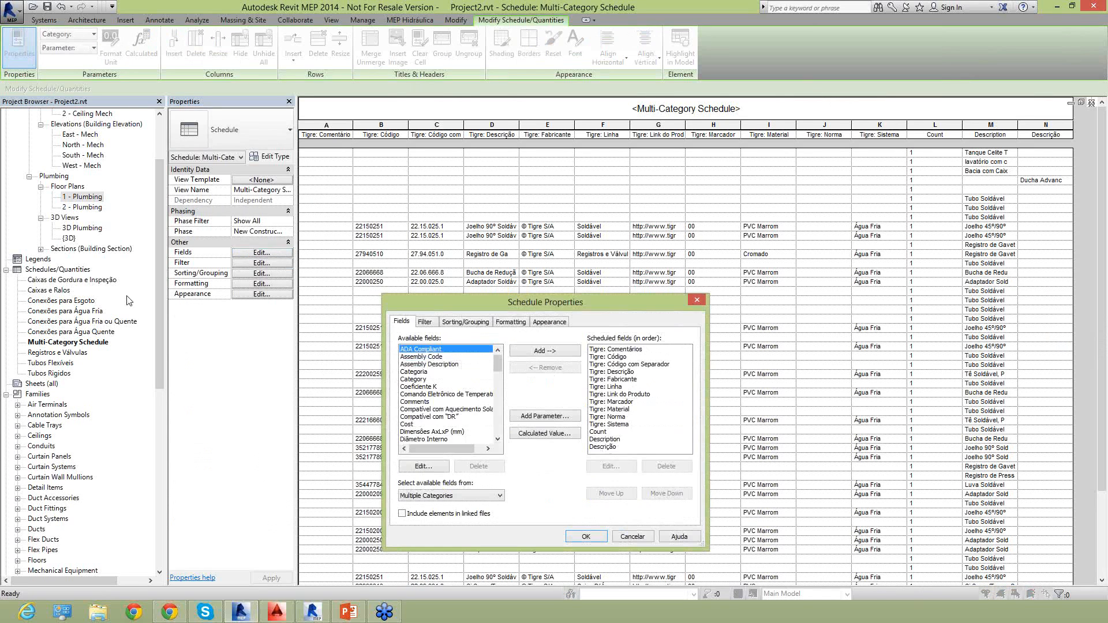
left_click(611, 350)
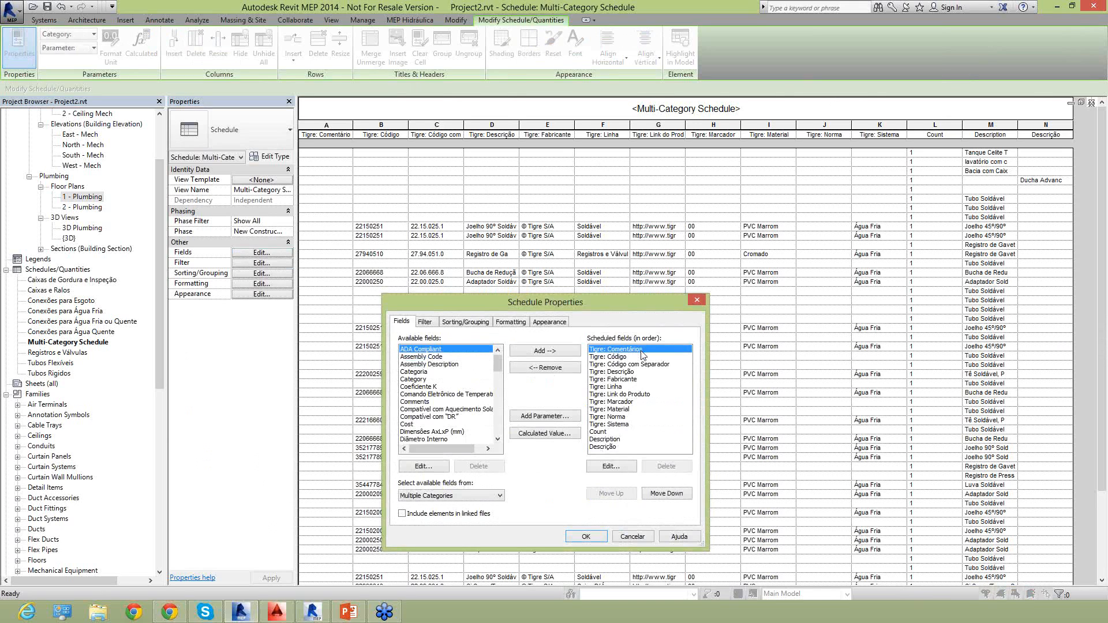
left_click(537, 372)
left_click(631, 362)
left_click(592, 357)
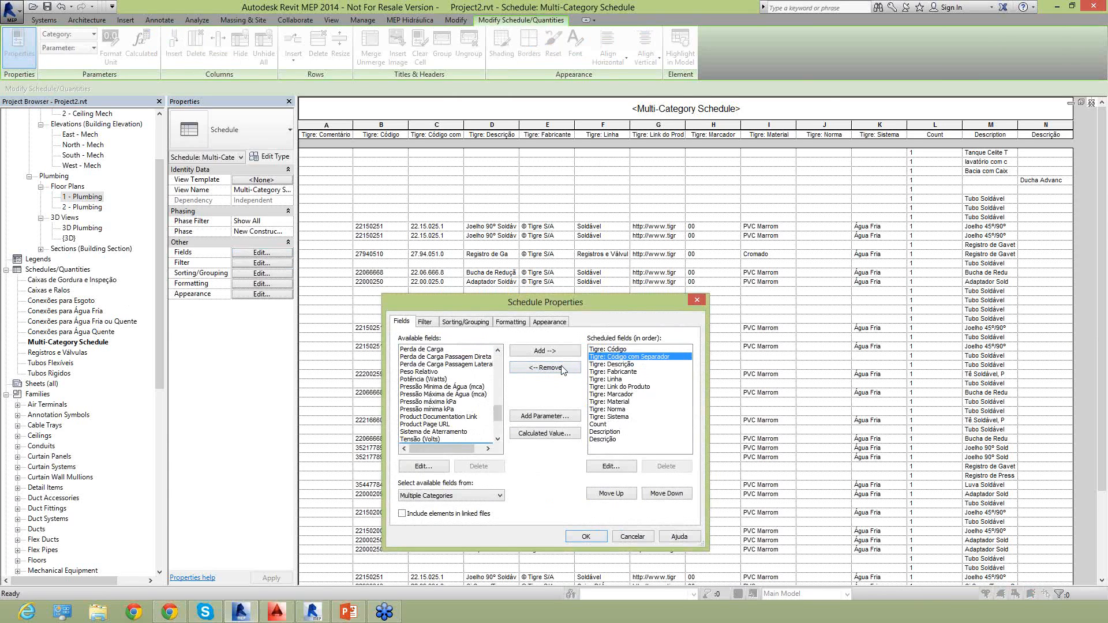
left_click(563, 369)
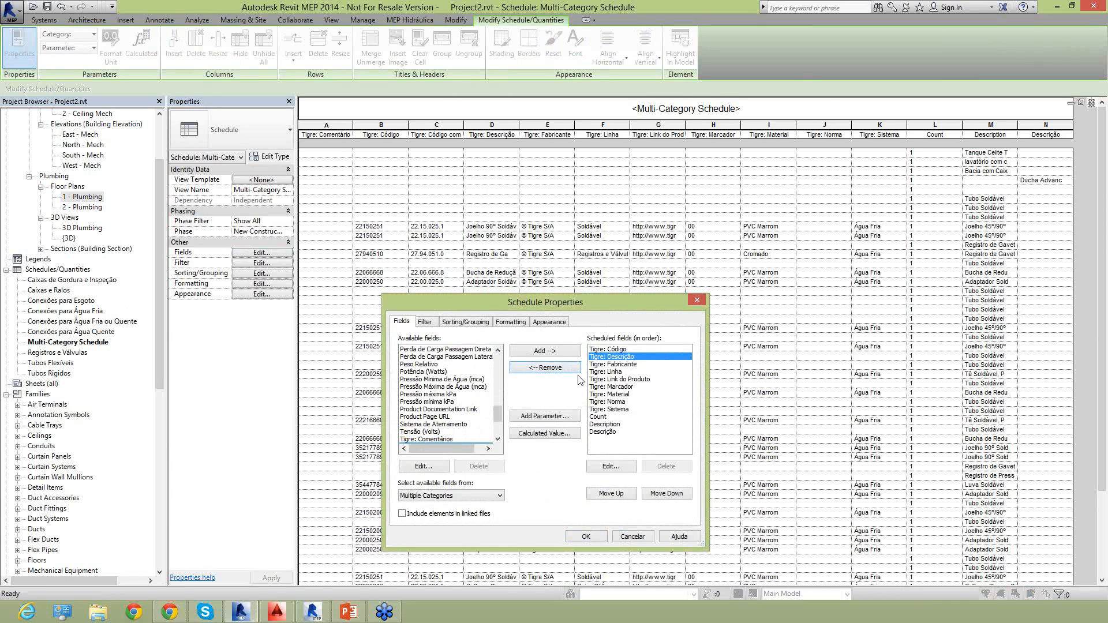
Remove the Tigre: Marcador, Material, Norma and Sistema fields, apply the changes, and widen the schedule's Description column.
left_click(631, 365)
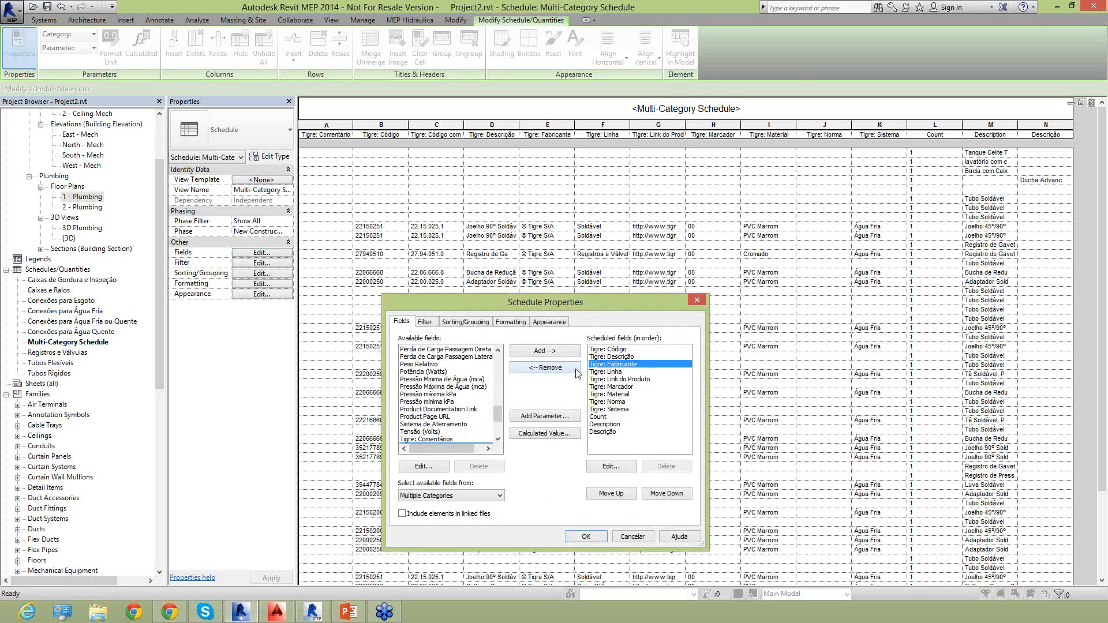
left_click(618, 372)
left_click(624, 380)
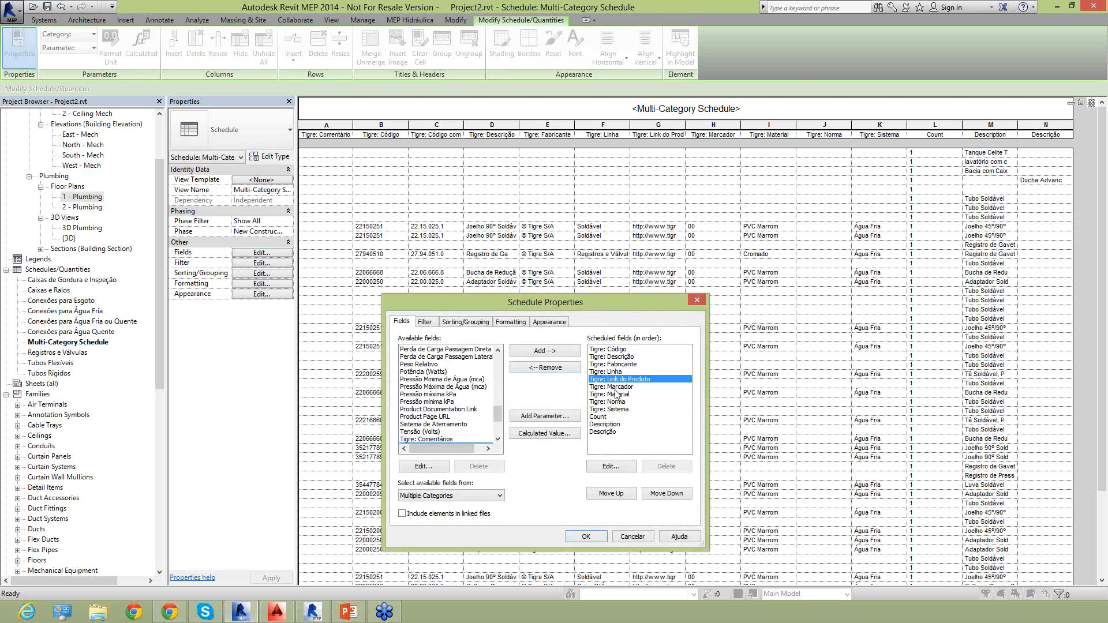
left_click(616, 387)
left_click(567, 369)
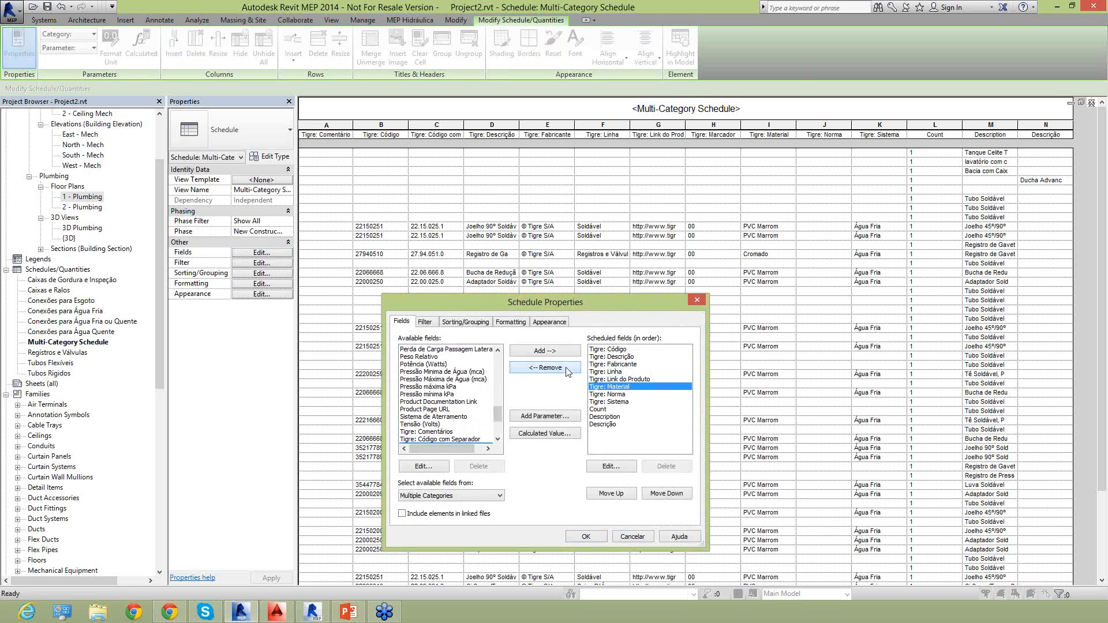
left_click(567, 370)
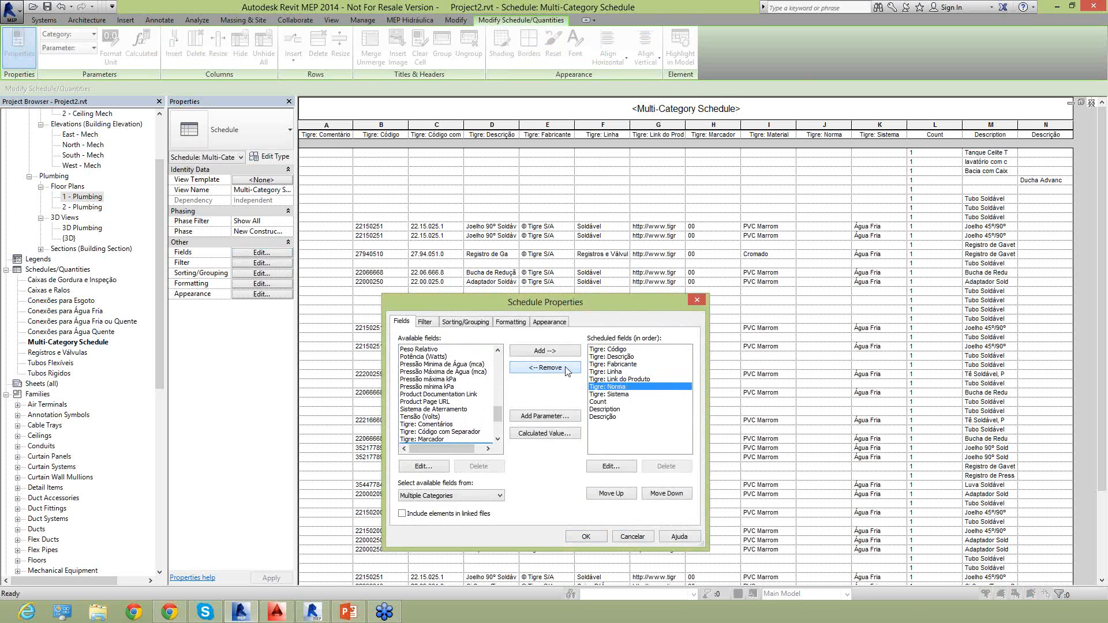
left_click(567, 368)
left_click(566, 368)
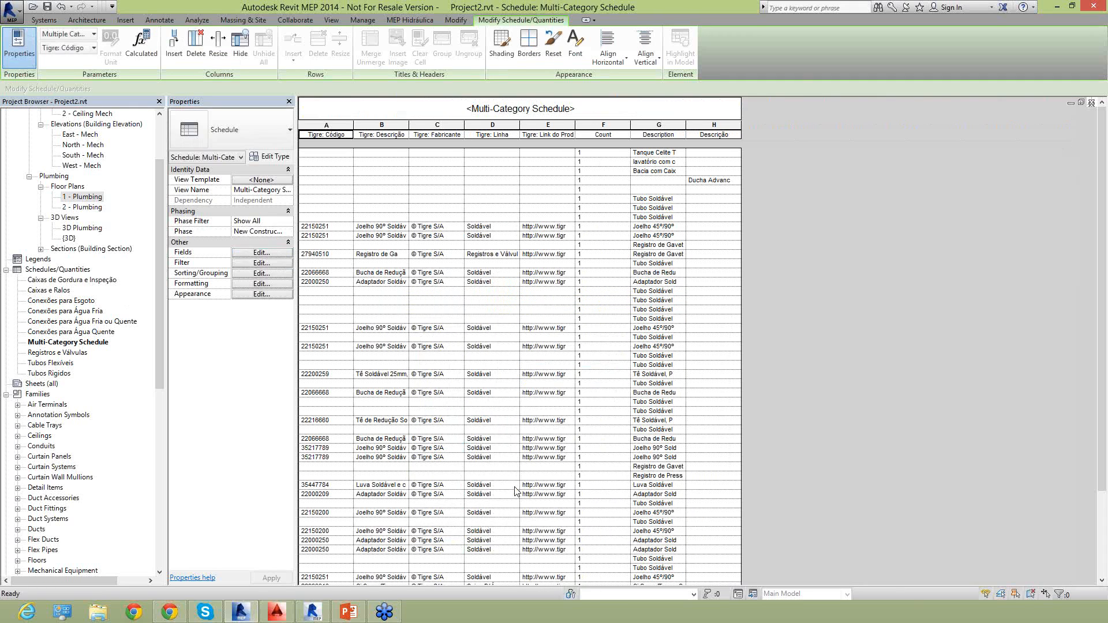
left_click_drag(687, 127, 773, 127)
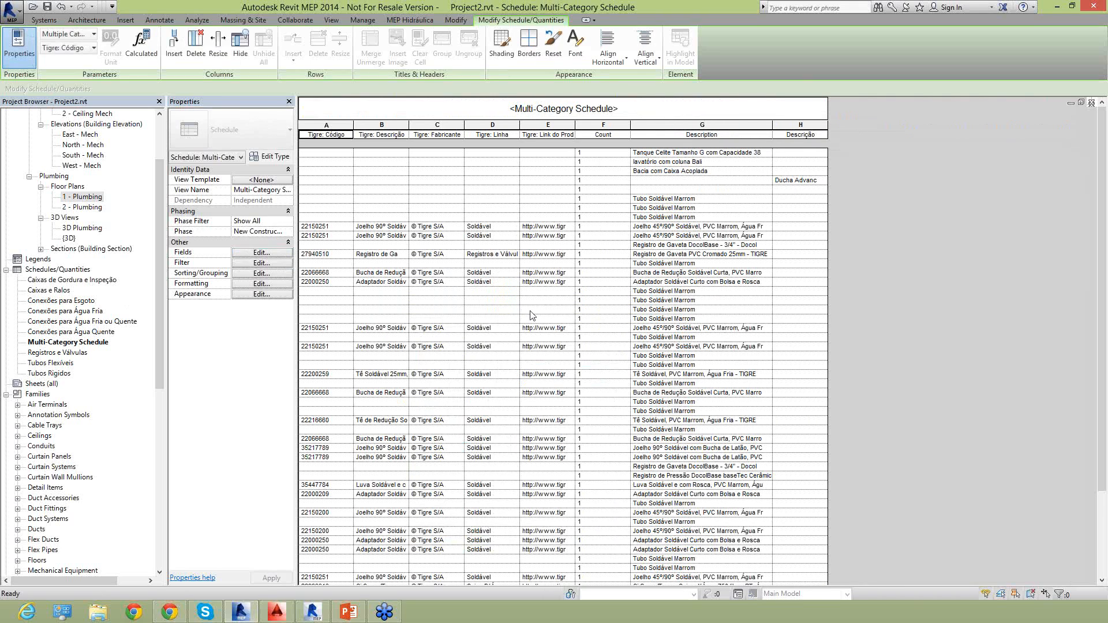
Copy the Tigre product link from the first Joelho 90º Soldável row and open it in a new Chrome tab.
left_click(543, 228)
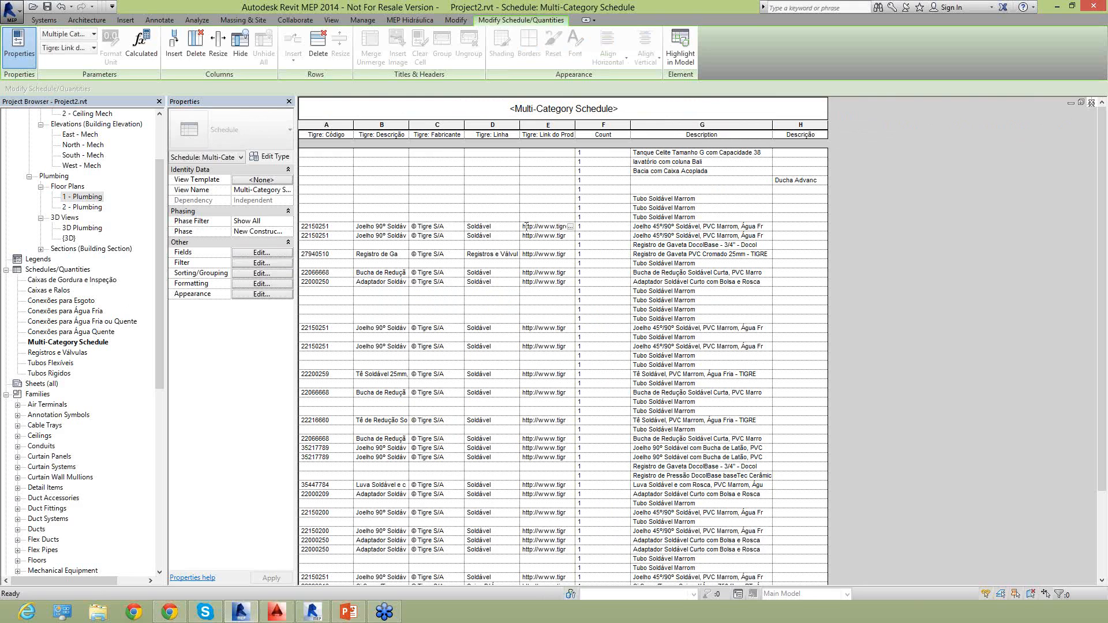
left_click_drag(524, 226, 572, 228)
left_click(169, 612)
left_click(128, 7)
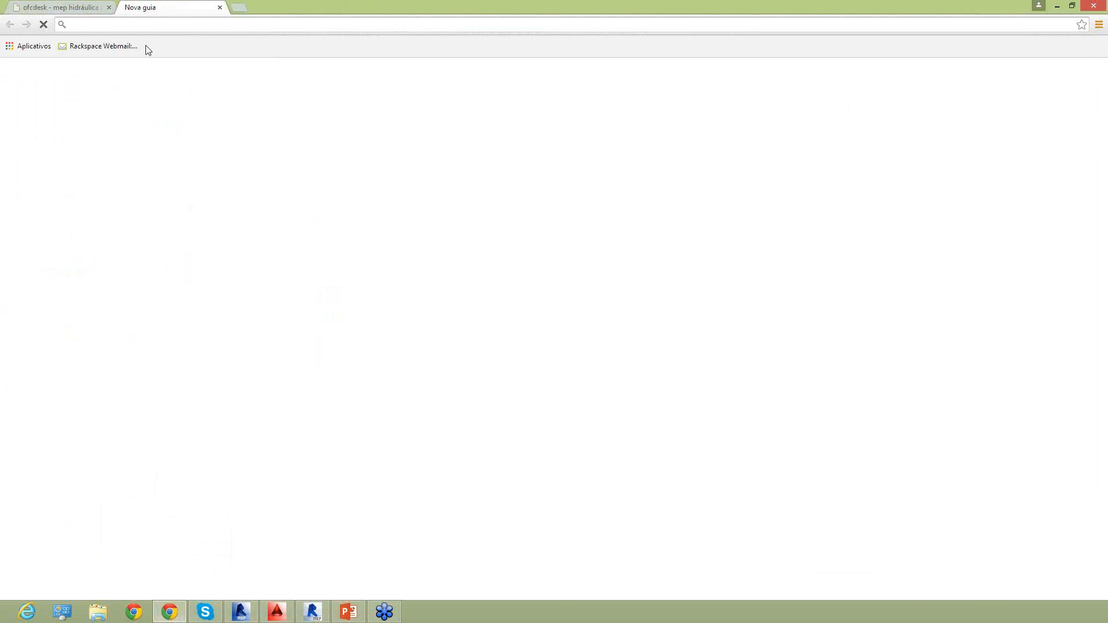
type("http://www.tigre.com.br/pt/produtos_unico.php?rcr_id=4&cpr_id=7&cpr_id_pai=4&lnh_id=1&prd_id=776")
left_click(146, 46)
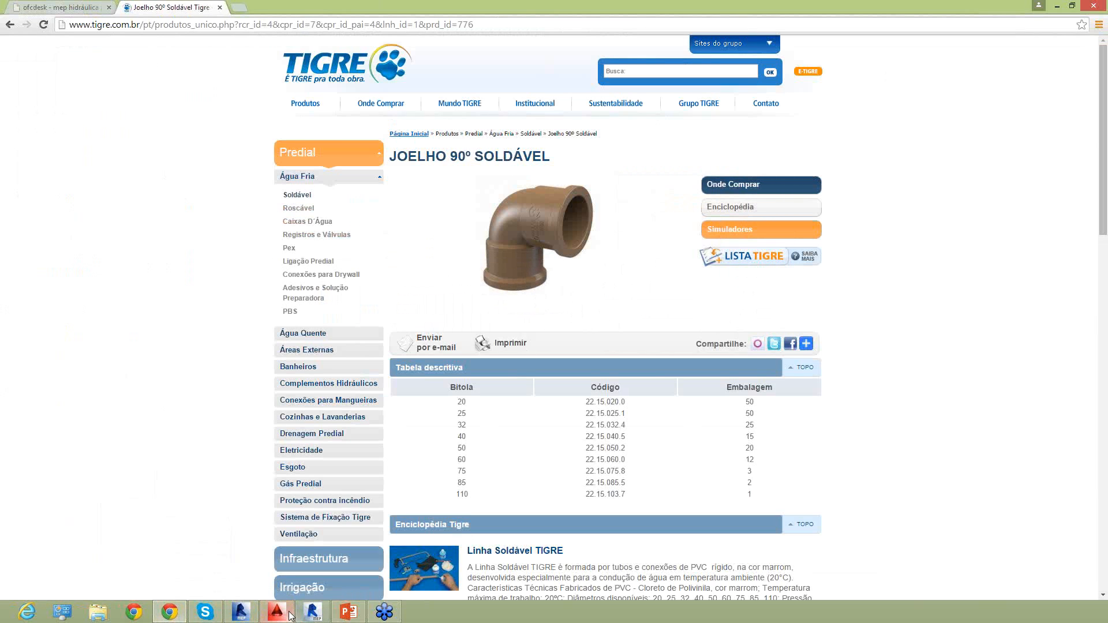
Switch back to Revit and review the Multi-Category Schedule, Conexões para Esgoto and Tubos Rigidos schedules.
mouse_move(237, 613)
left_click(230, 546)
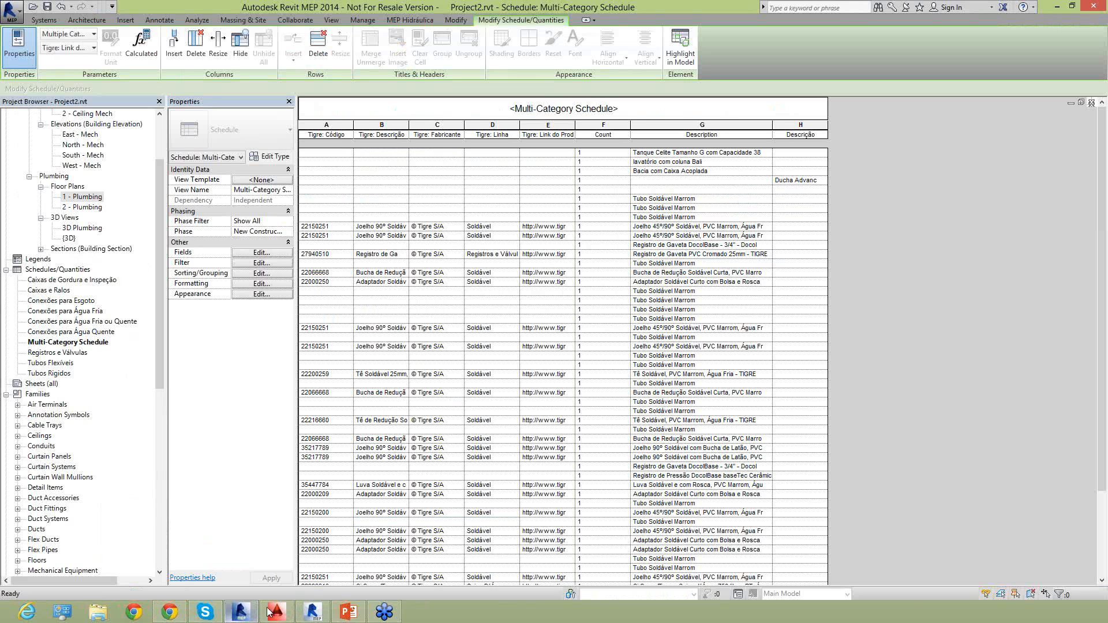
scroll(894, 312, "down", 4)
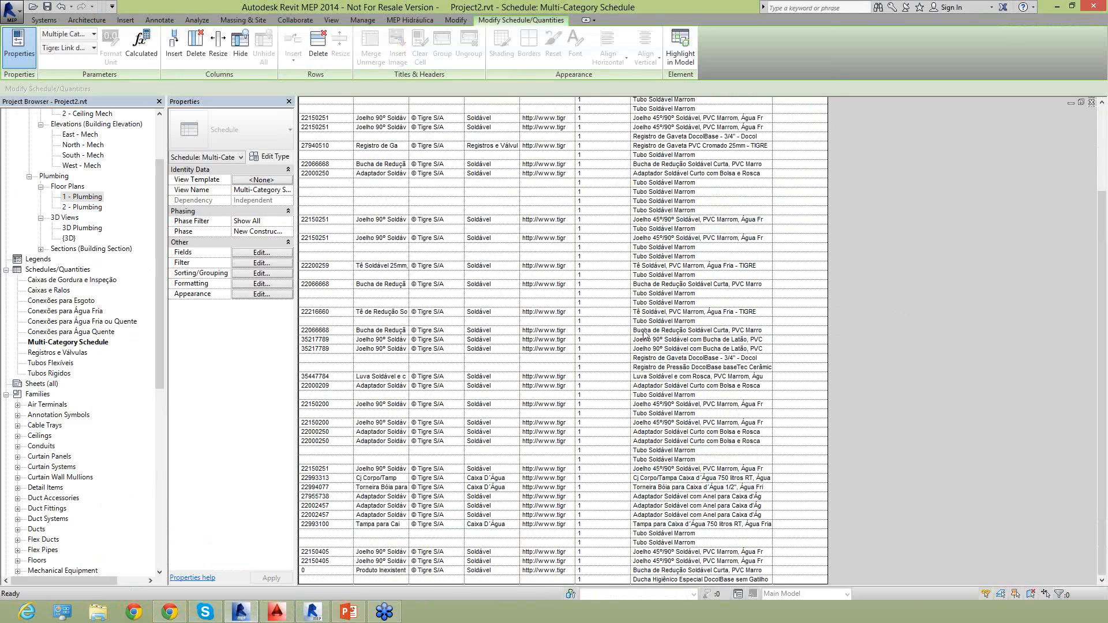
scroll(462, 377, "up", 4)
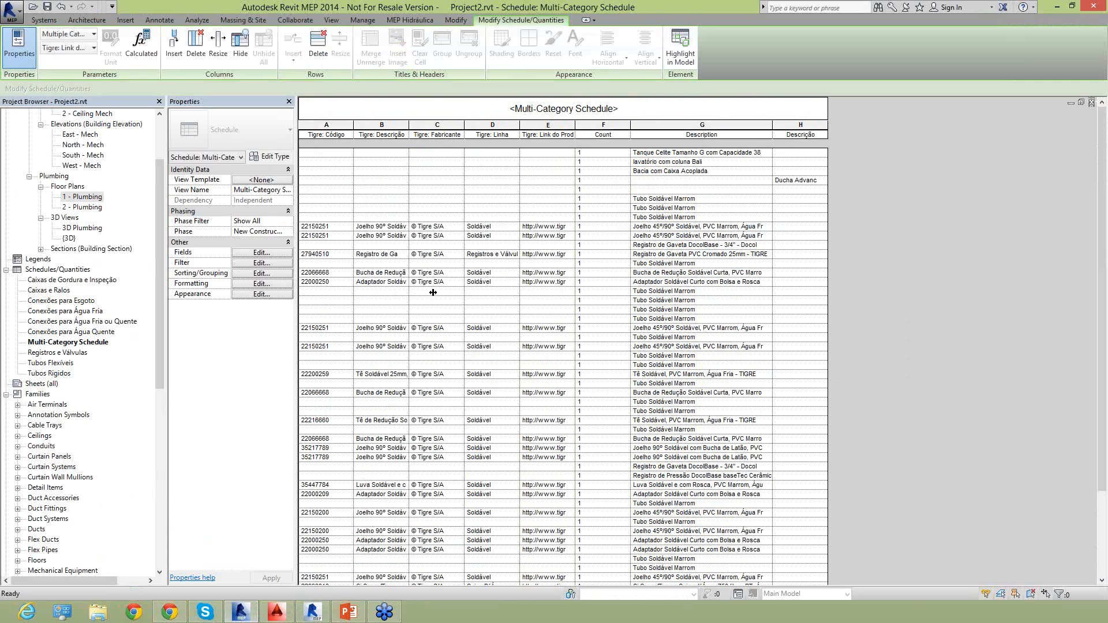
left_click(56, 302)
double_click(56, 302)
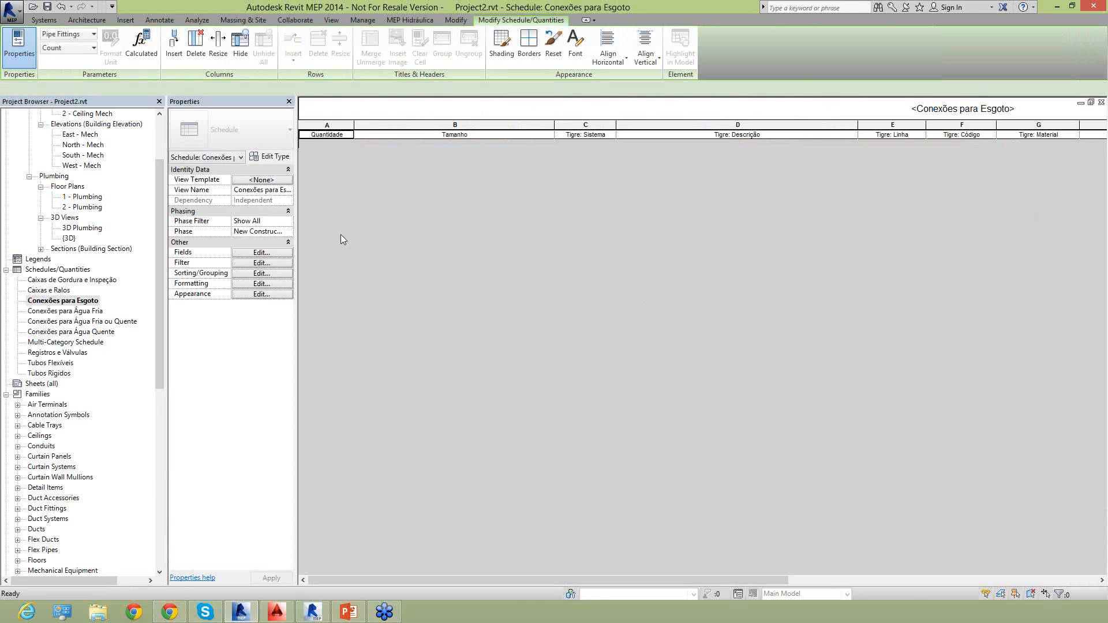
double_click(51, 373)
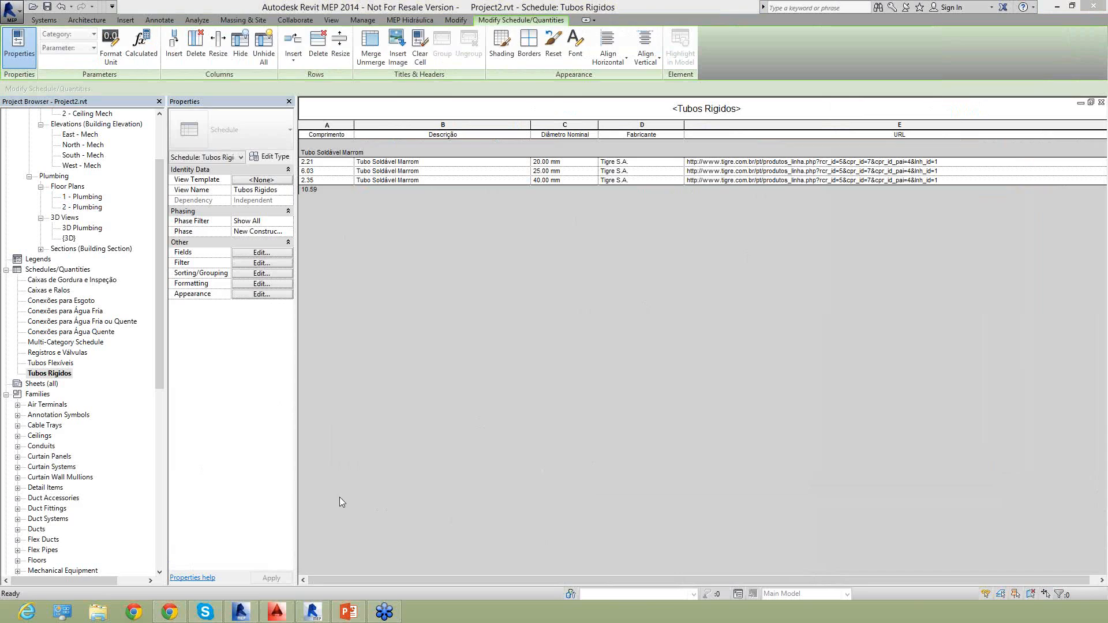
Reopen the 1 - Plumbing floor plan in the Revit MEP 2014 project.
left_click(317, 613)
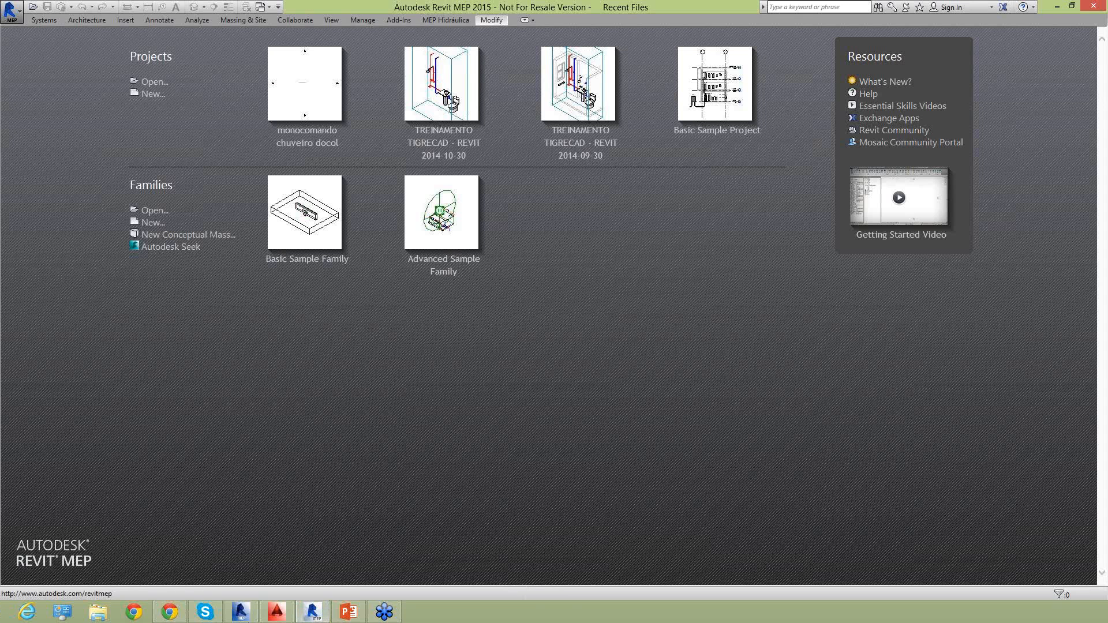
left_click(240, 612)
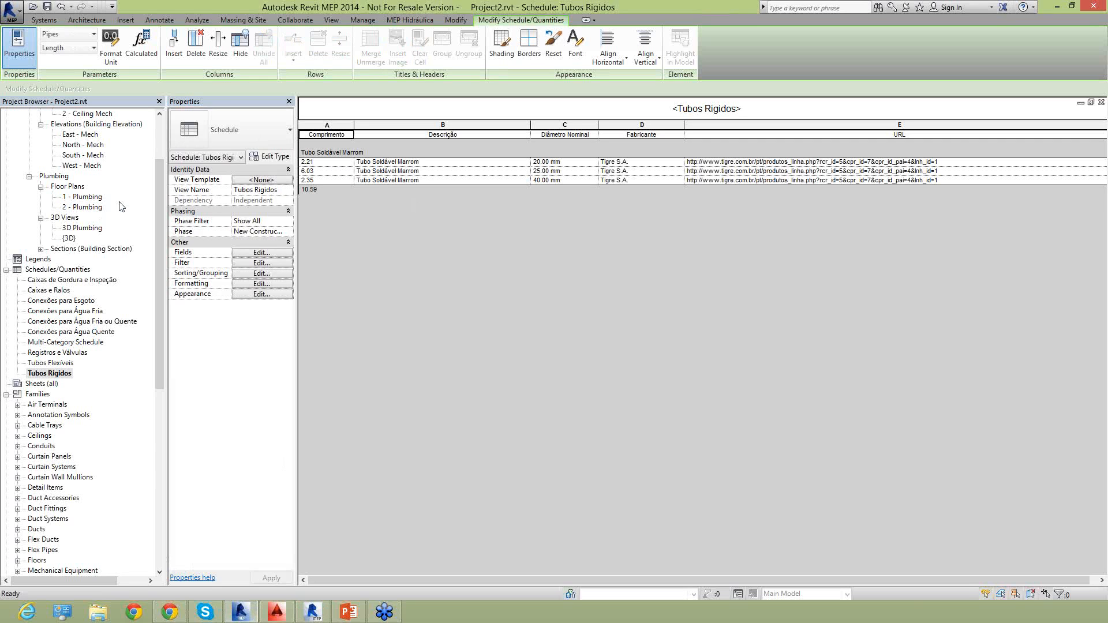
double_click(87, 197)
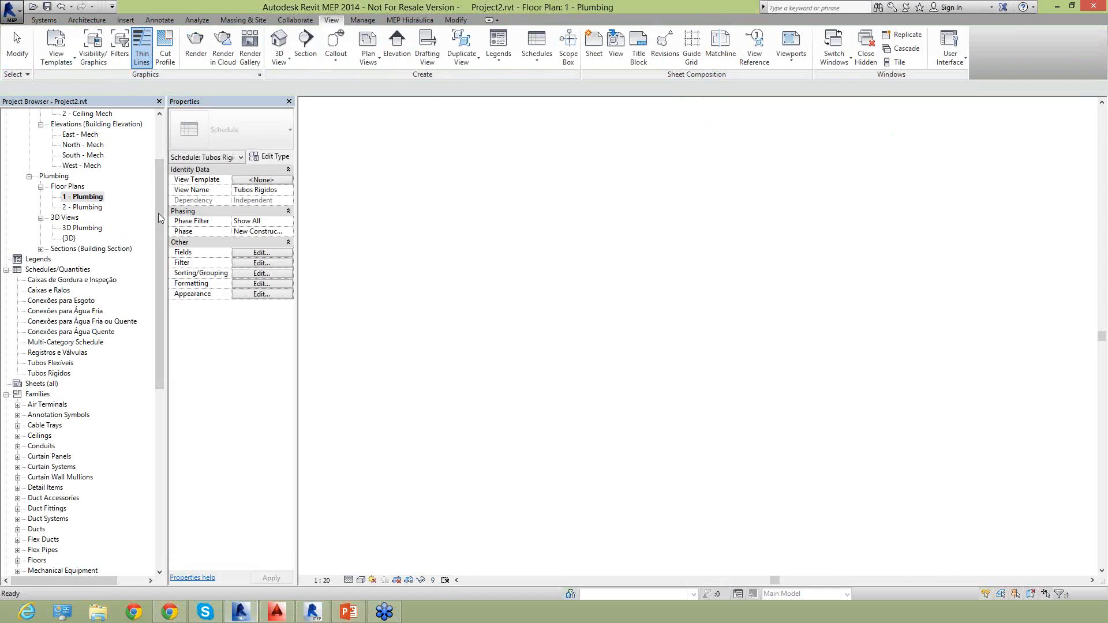
scroll(348, 287, "down", 3)
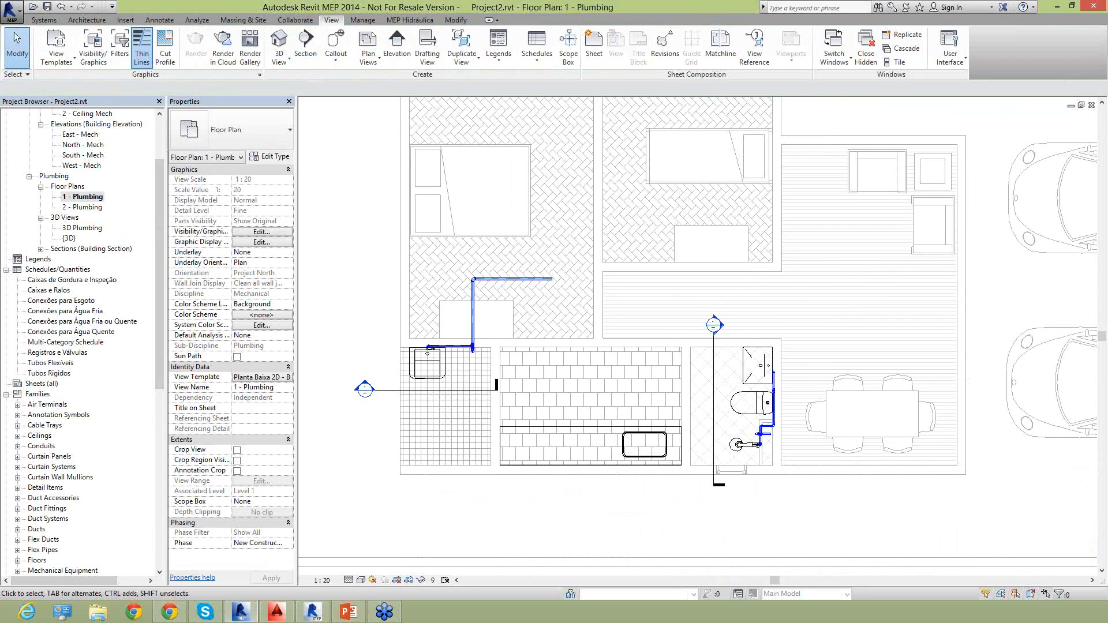
Search the local library for "sifão" and place the Docol Sifão para Lavatório - 1" x 1.1/2" on the kitchen's upper wall.
left_click(406, 21)
left_click(38, 46)
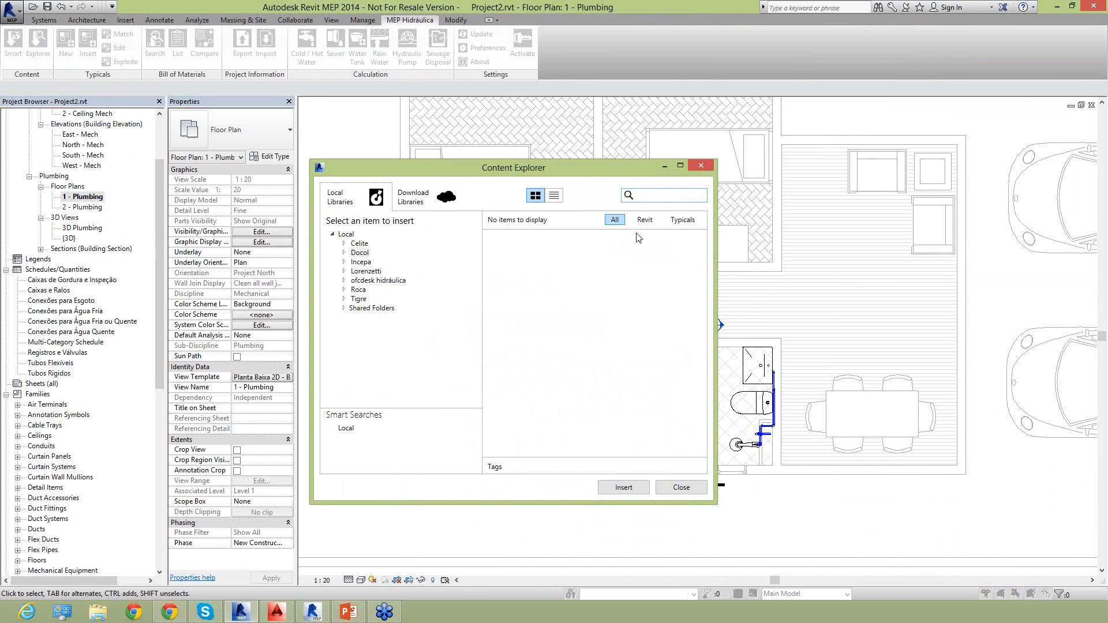
type("sifão")
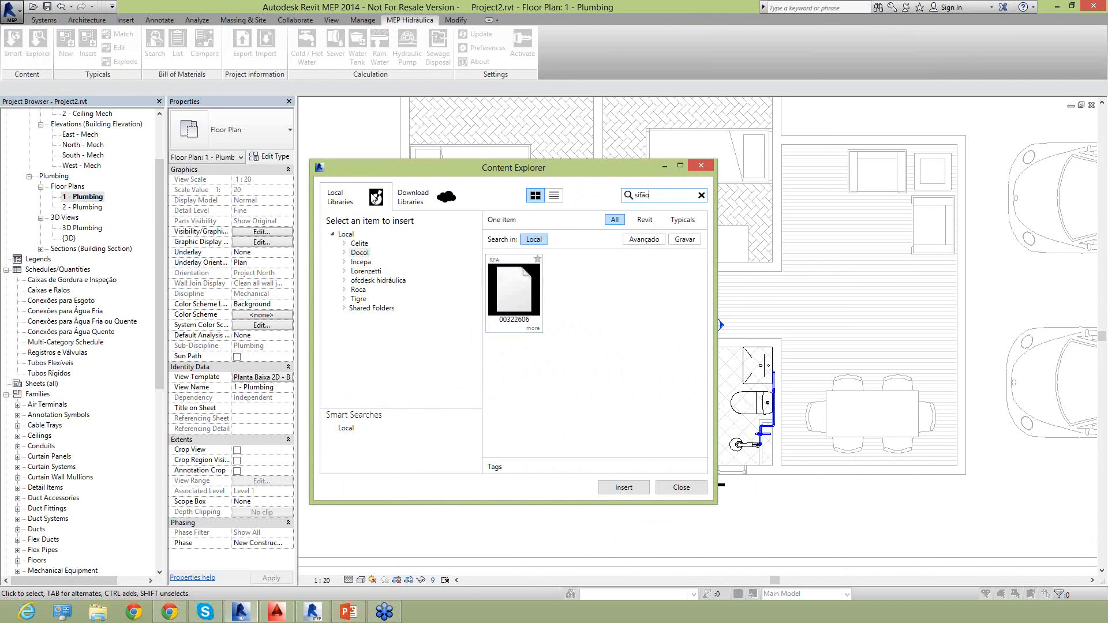
left_click(523, 327)
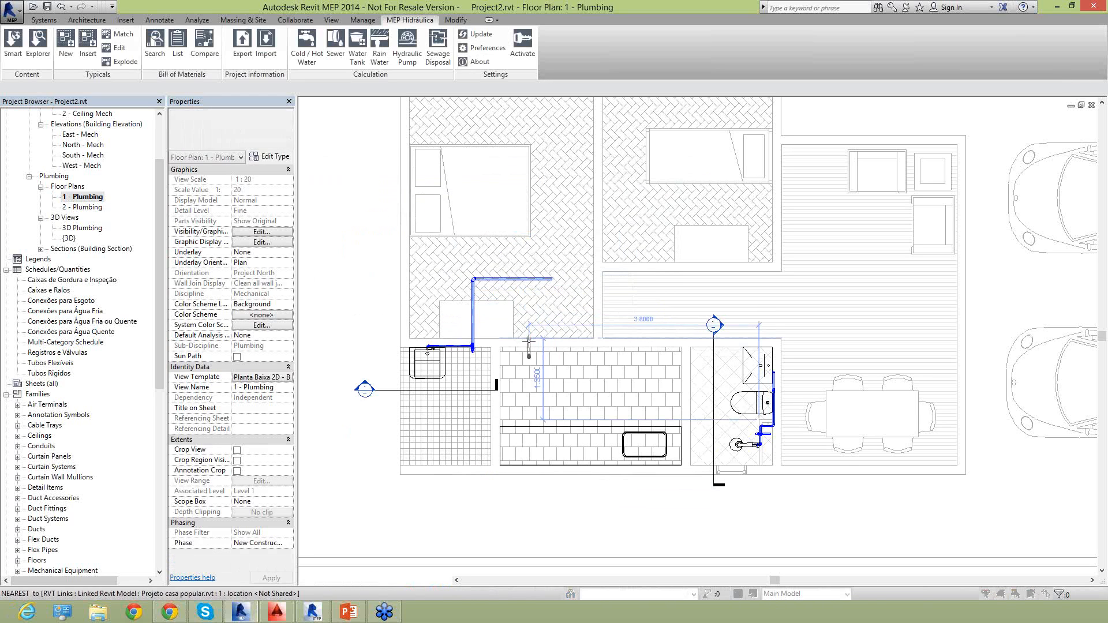
scroll(529, 345, "up", 3)
left_click(525, 354)
key("Escape")
key("Escape")
Shorten the placed siphon toward the wall with its shape handle to an Afastamento of about 0.166.
scroll(517, 395, "up", 3)
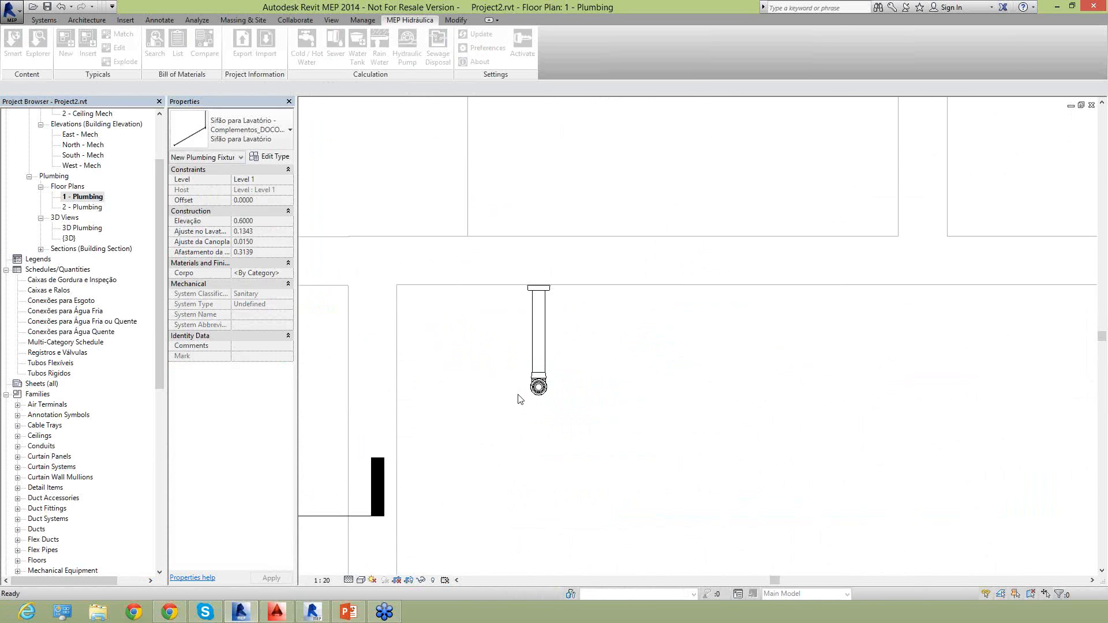
scroll(518, 398, "up", 1)
left_click(545, 366)
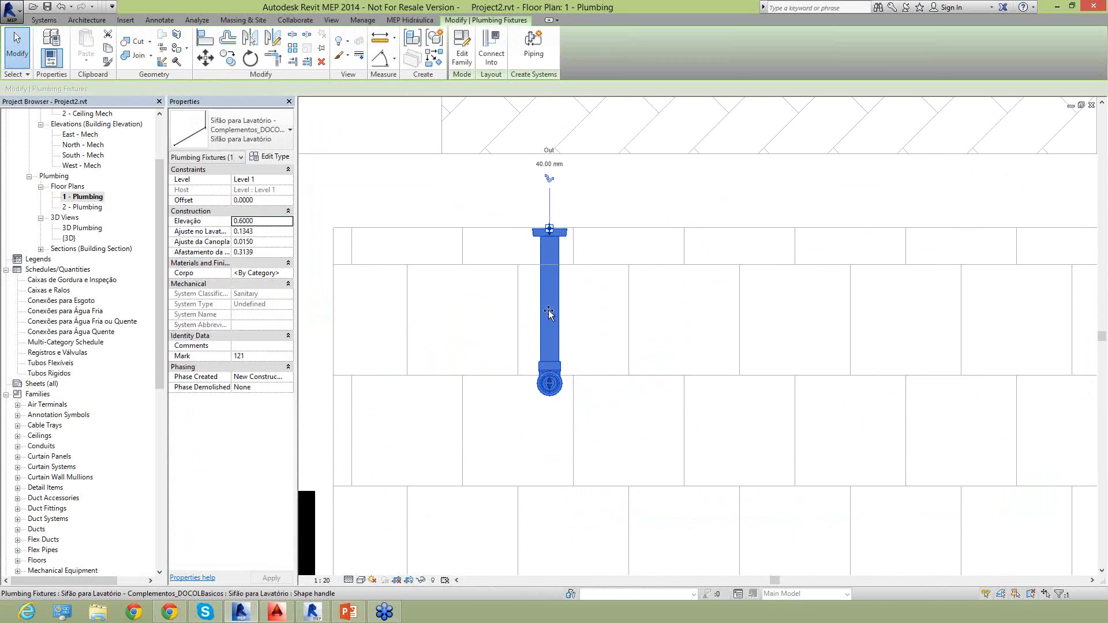
left_click_drag(550, 383, 549, 311)
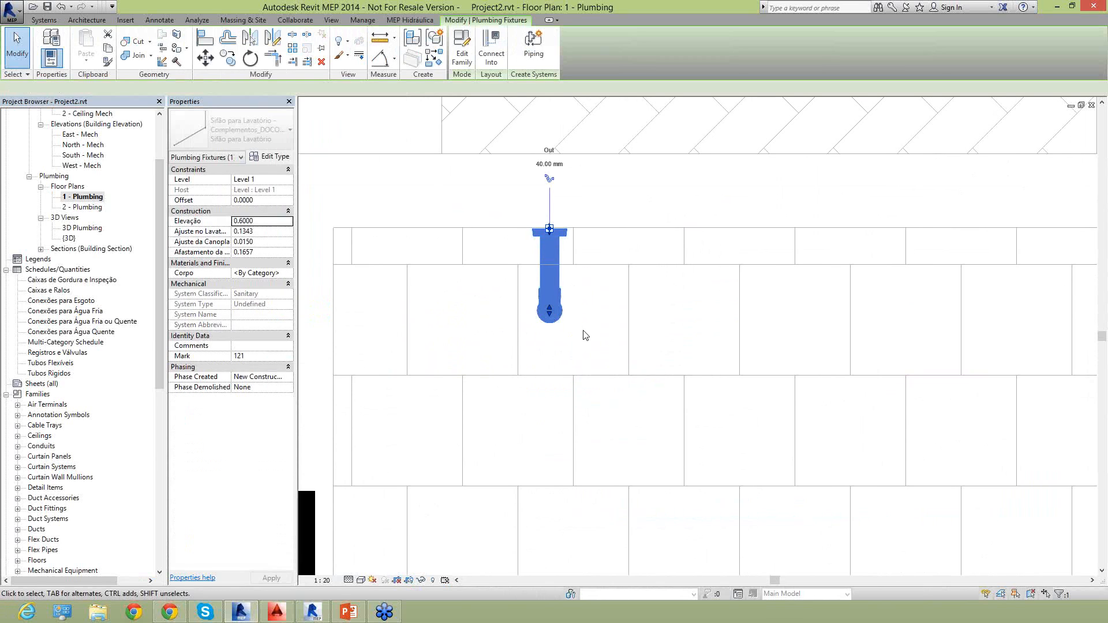
key("Escape")
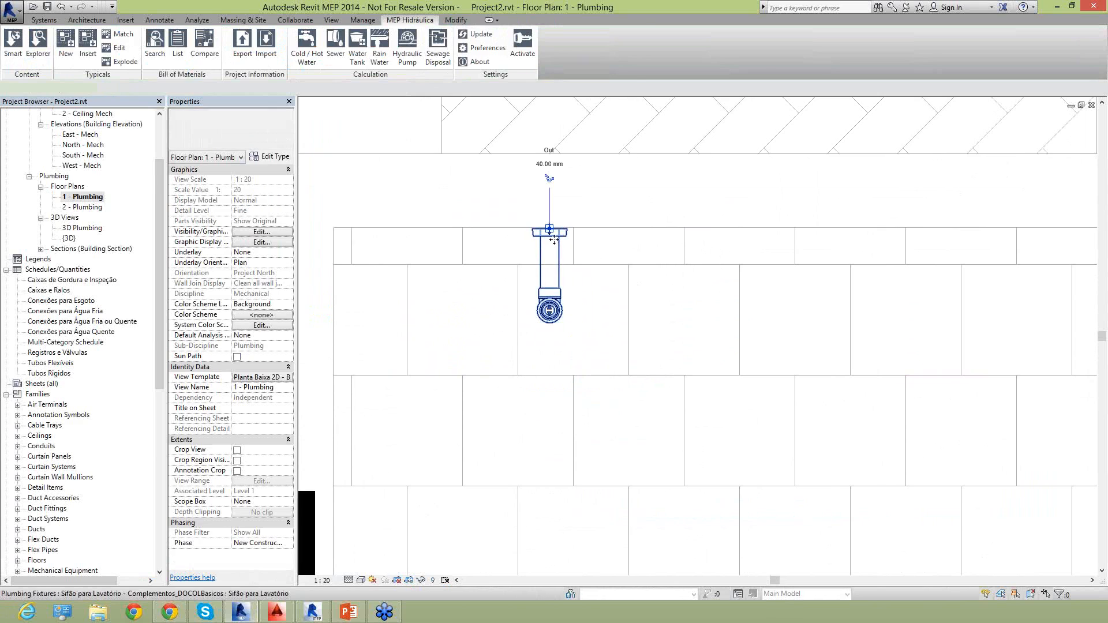
Deselect the siphon and open the Conexões para Água Fria schedule for review.
left_click(554, 240)
left_click(580, 219)
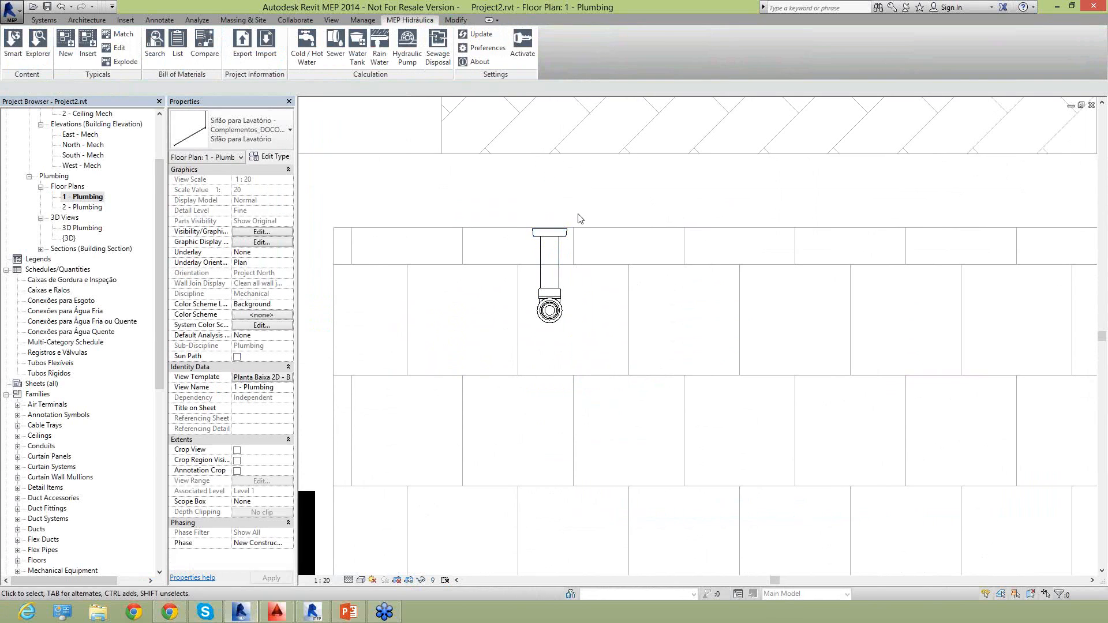
scroll(581, 218, "down", 3)
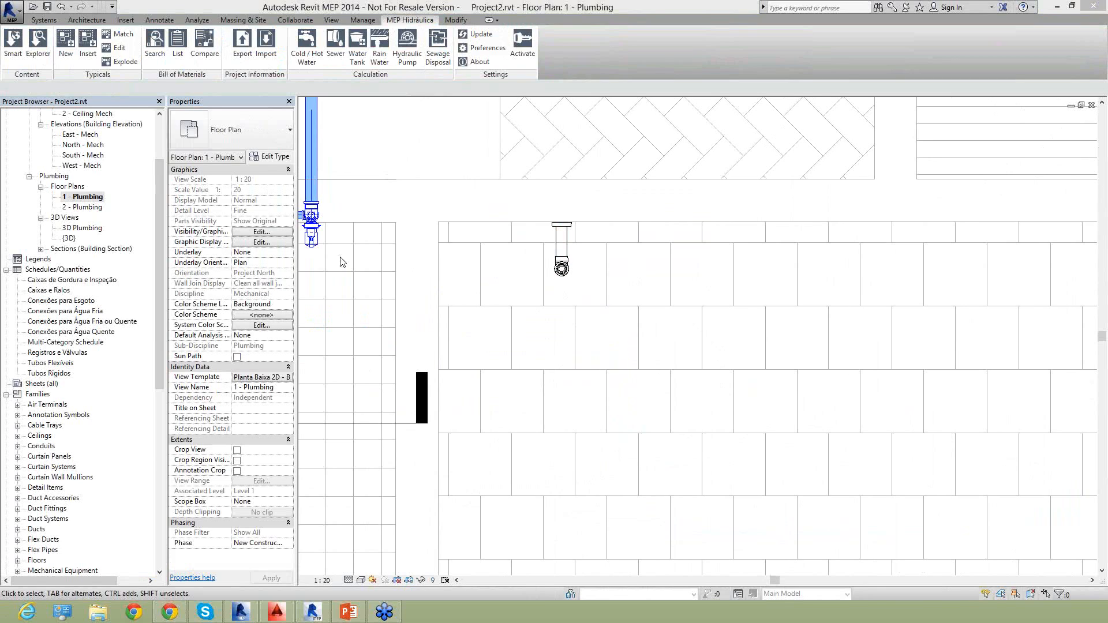
scroll(522, 267, "down", 2)
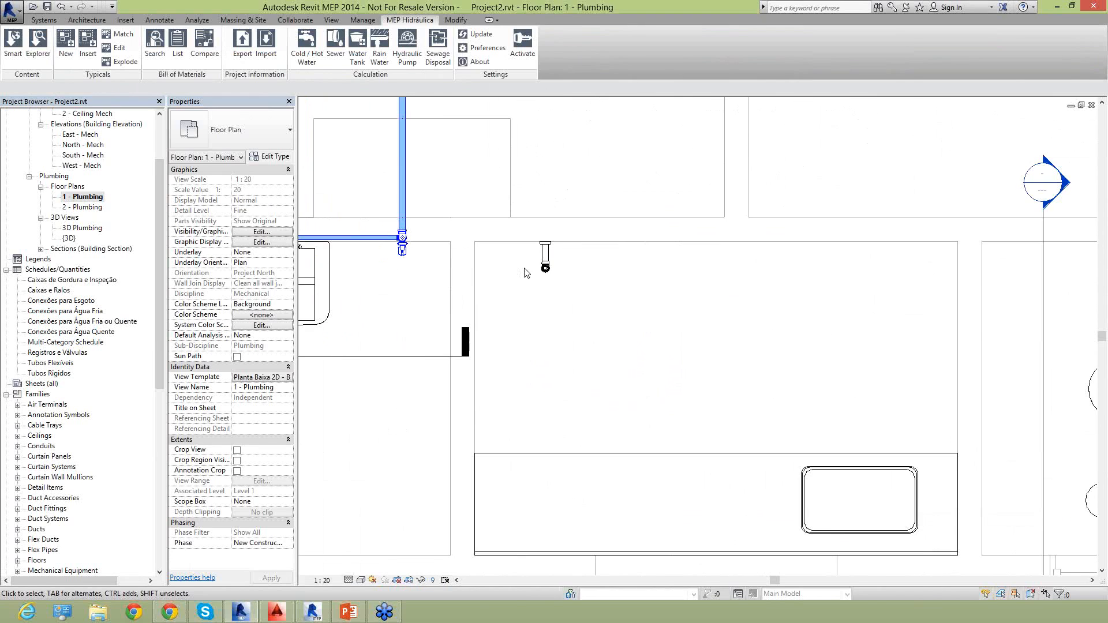
middle_click_drag(449, 320, 579, 369)
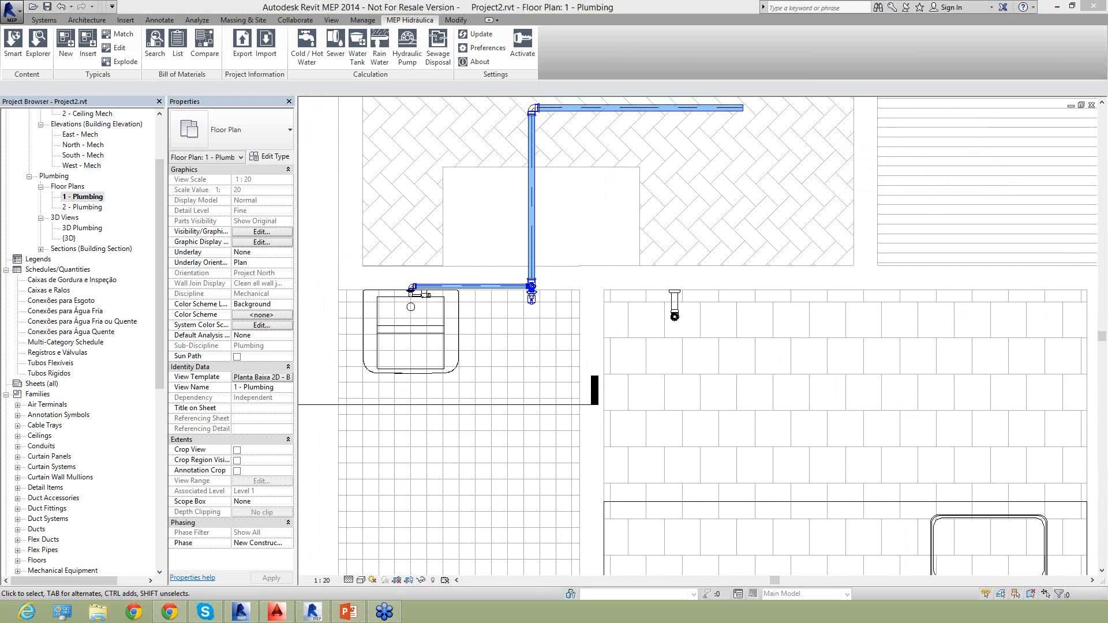
left_click(50, 301)
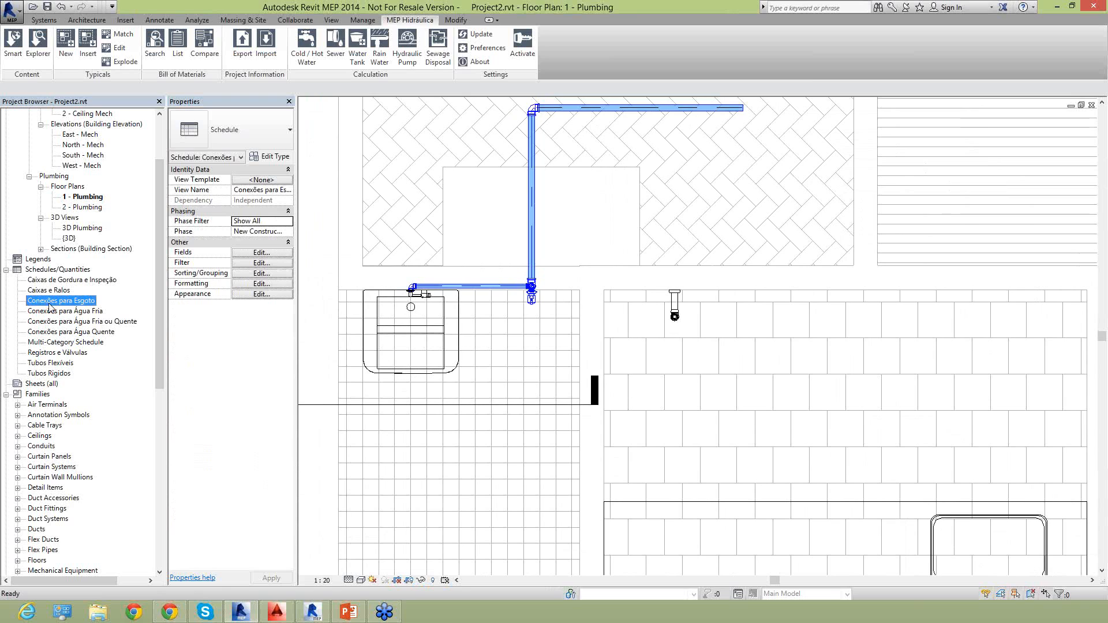
double_click(58, 311)
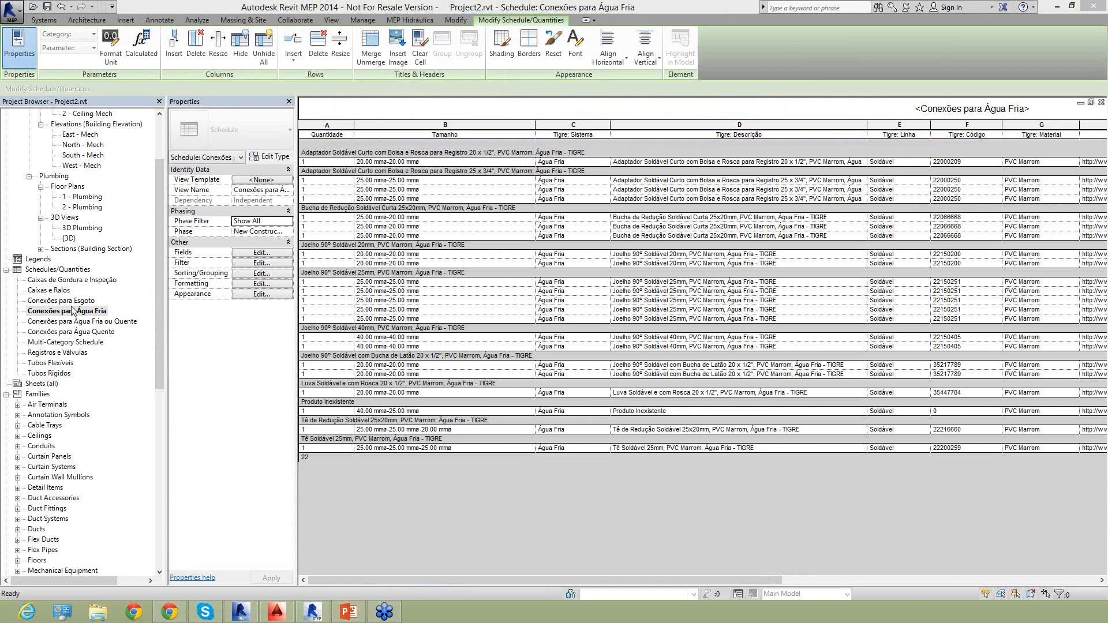
Open the 3D Plumbing view and focus it on the Tigre 750 L water tank.
double_click(79, 228)
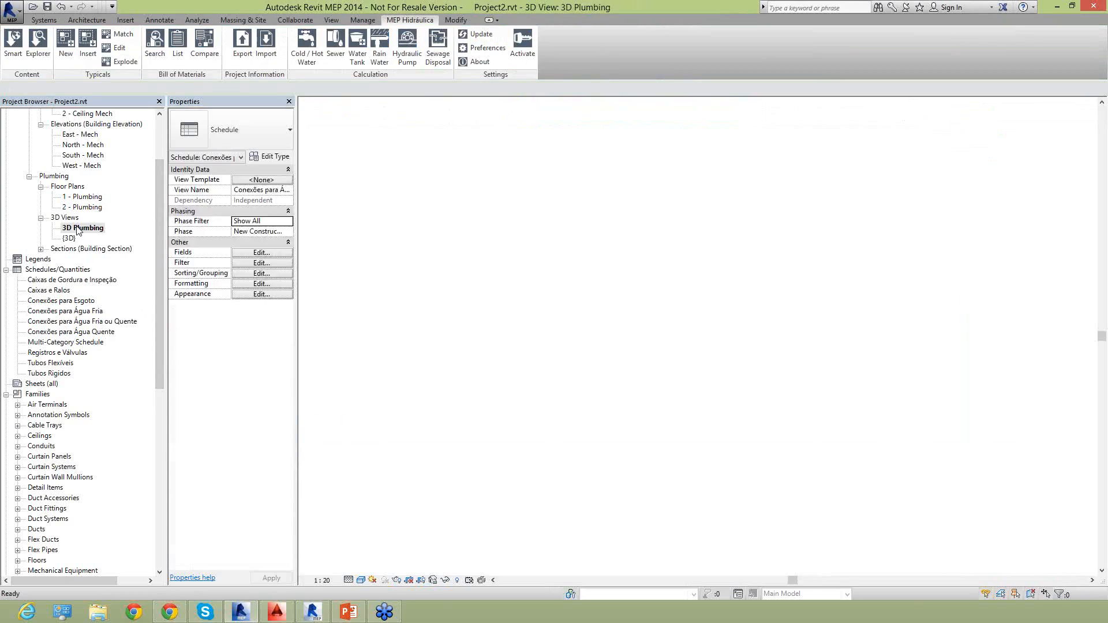
scroll(568, 288, "down", 5)
scroll(633, 251, "up", 6)
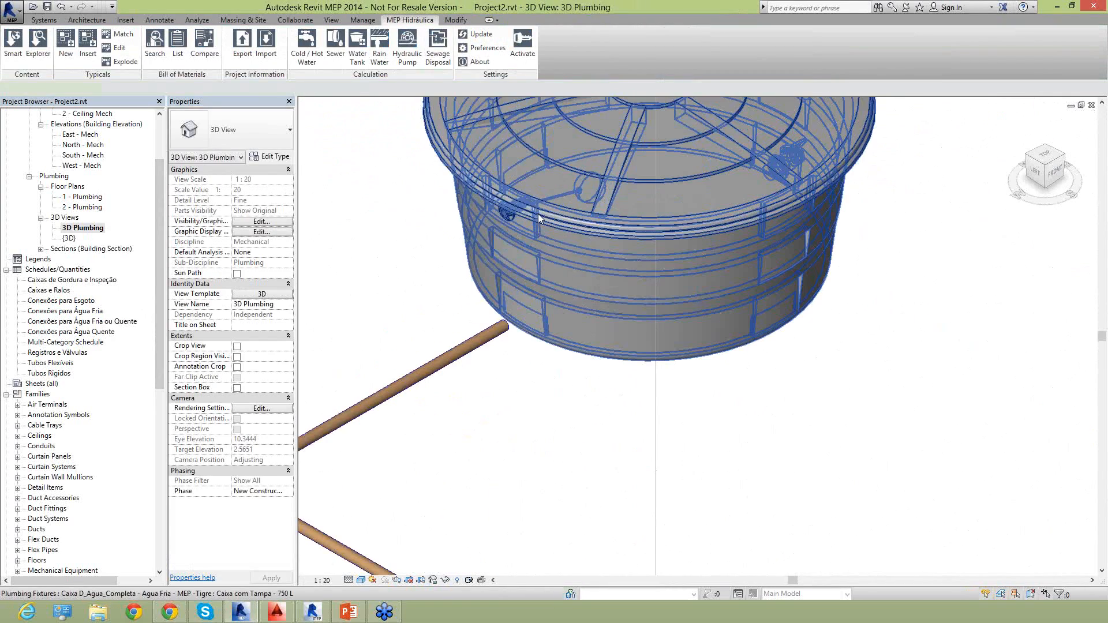
Enable all of the Tigre 750 L water tank's remaining adapter options, including Adaptador 3 and Adaptador 4.
left_click(539, 218)
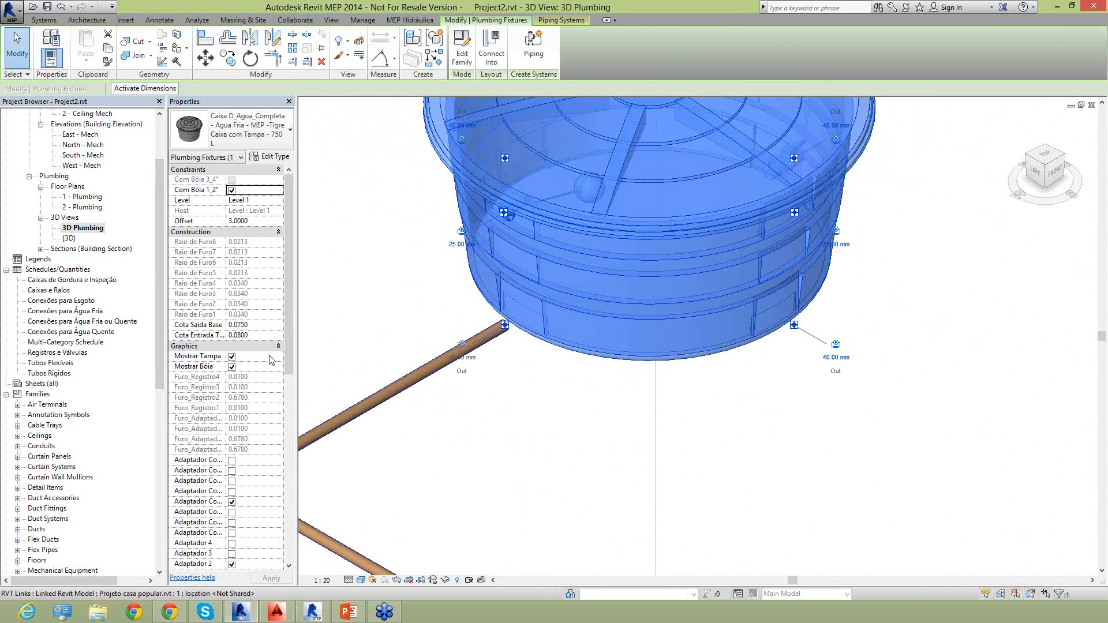
left_click_drag(289, 332, 289, 414)
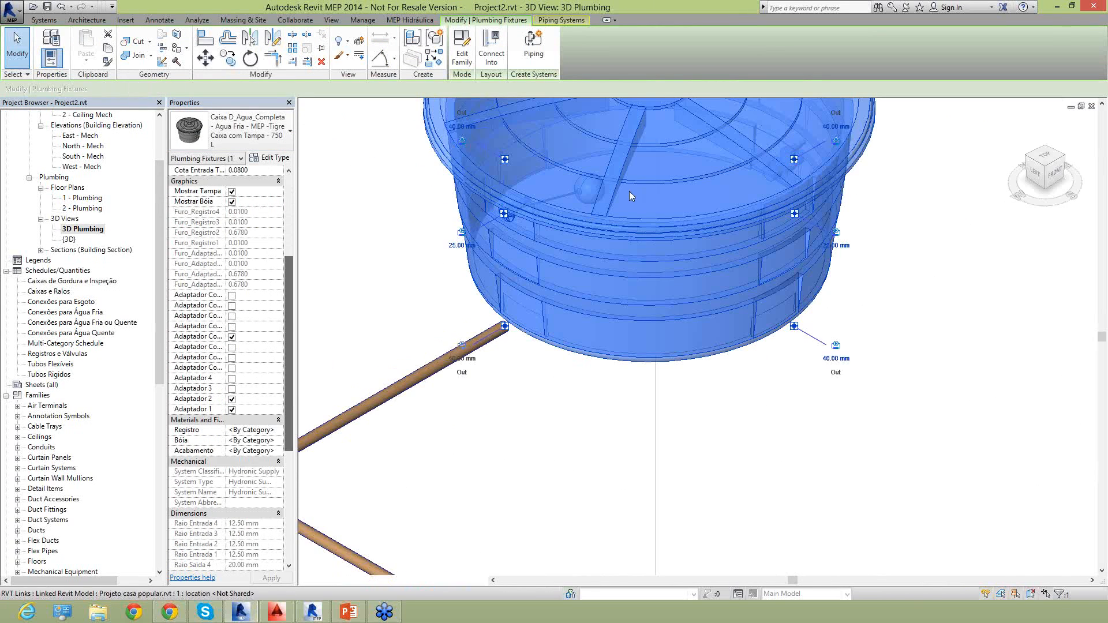
scroll(225, 404, "up", 5)
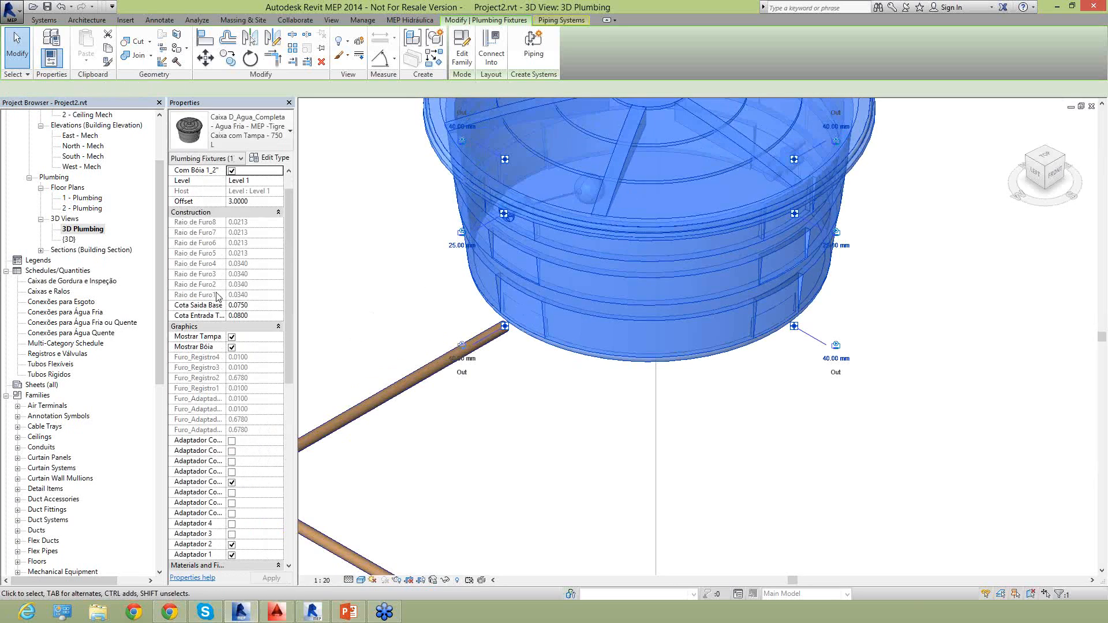
left_click(232, 442)
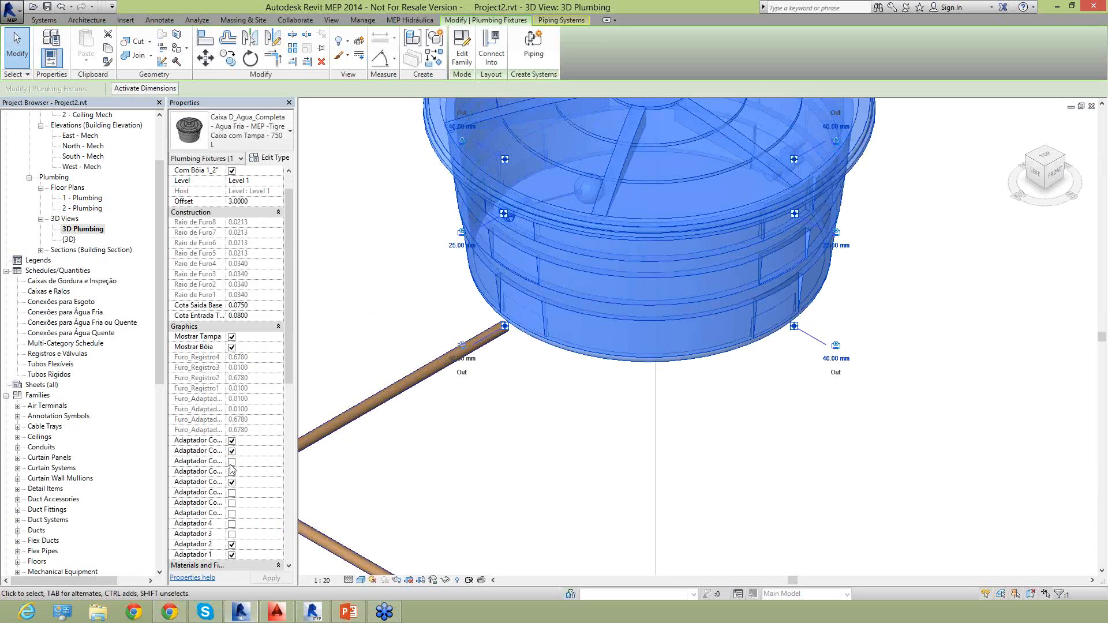
left_click(232, 462)
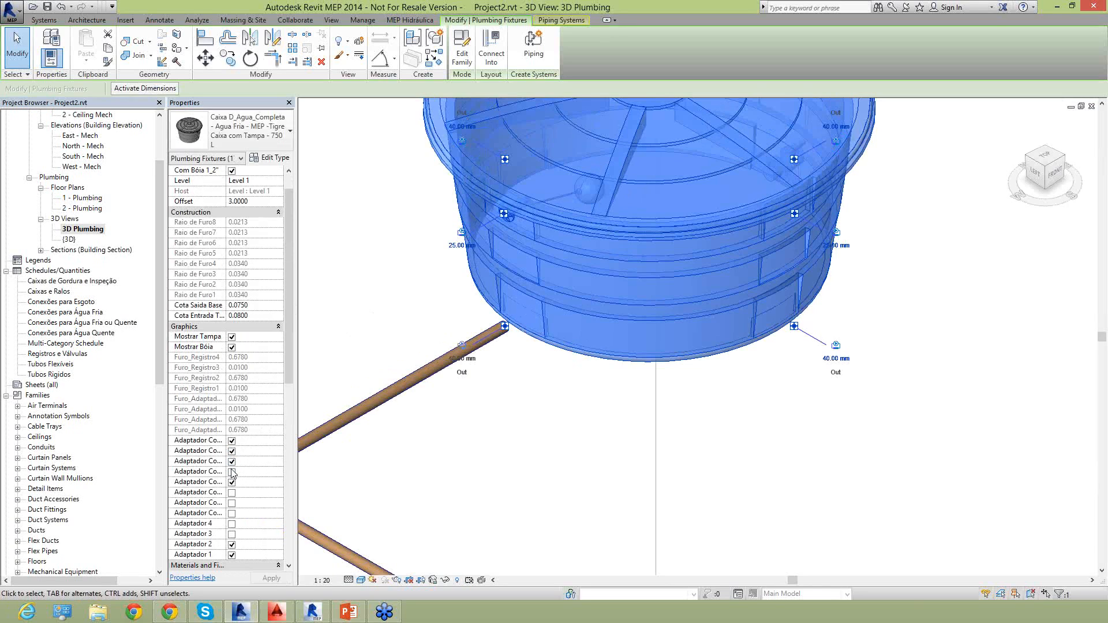
left_click(232, 503)
left_click(232, 513)
left_click(231, 514)
left_click(231, 524)
left_click(232, 534)
left_click(232, 462)
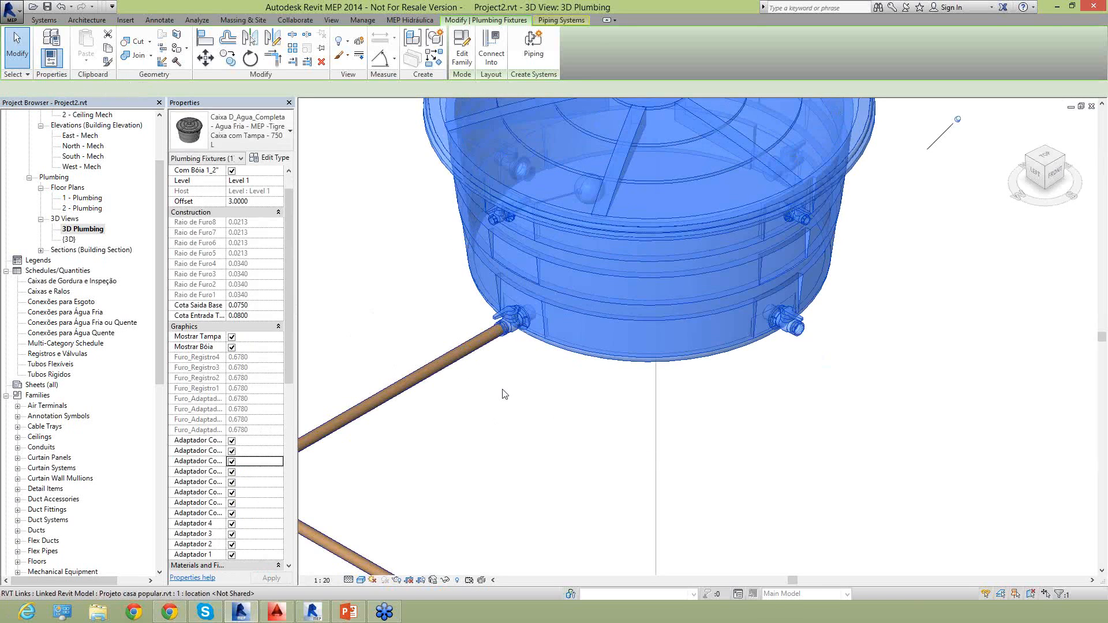
Examine the valve adapter where the supply pipe meets the base of the water tank.
left_click(534, 384)
scroll(510, 324, "up", 4)
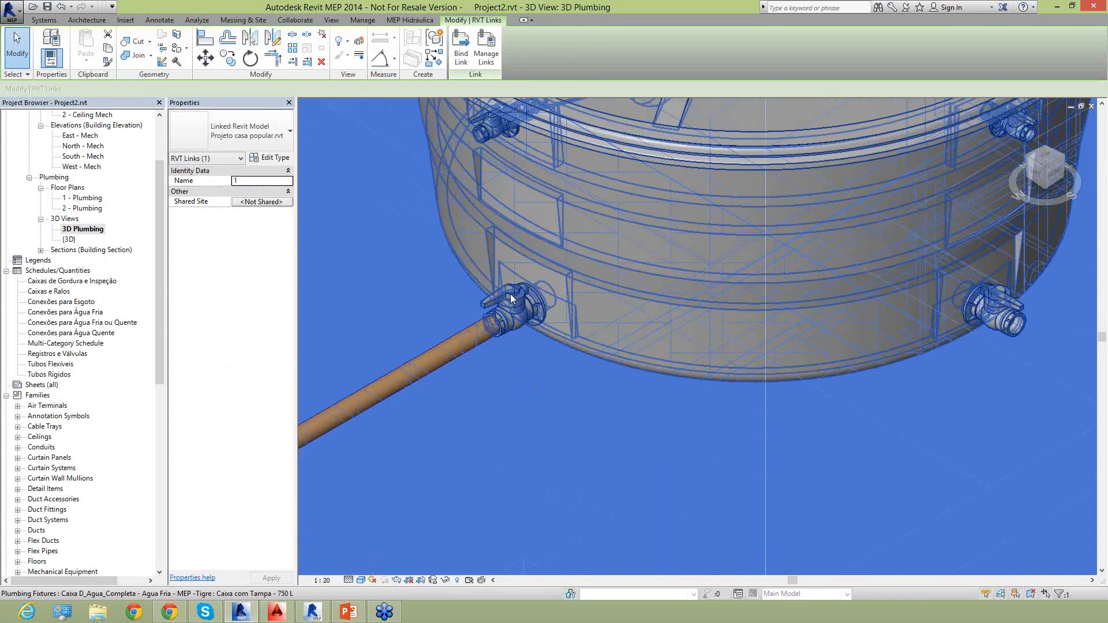
left_click(495, 294)
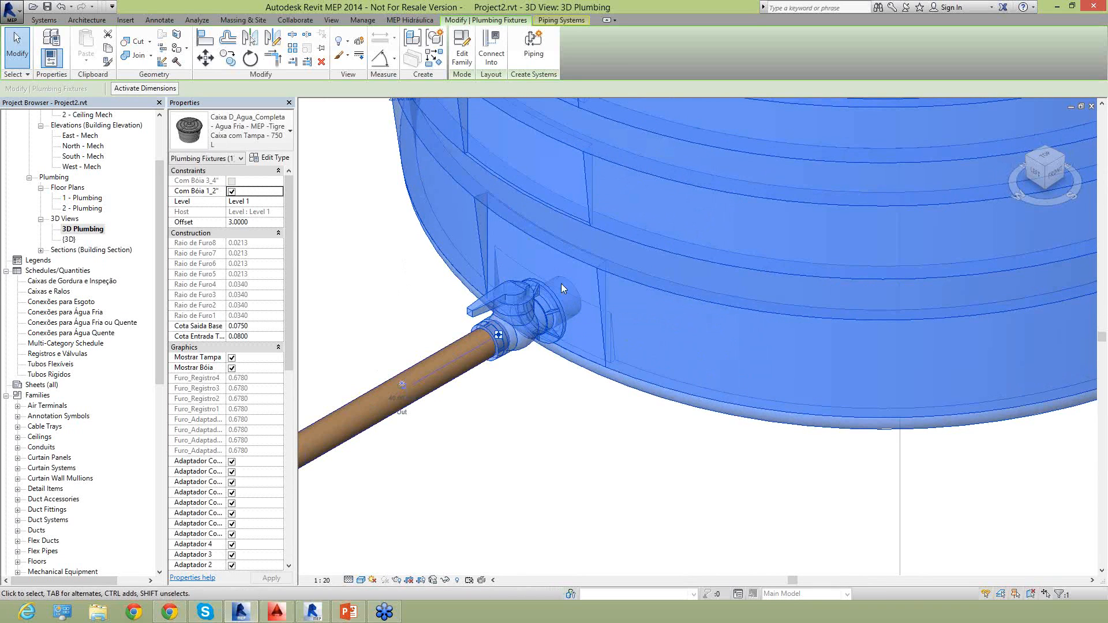
scroll(537, 306, "down", 3)
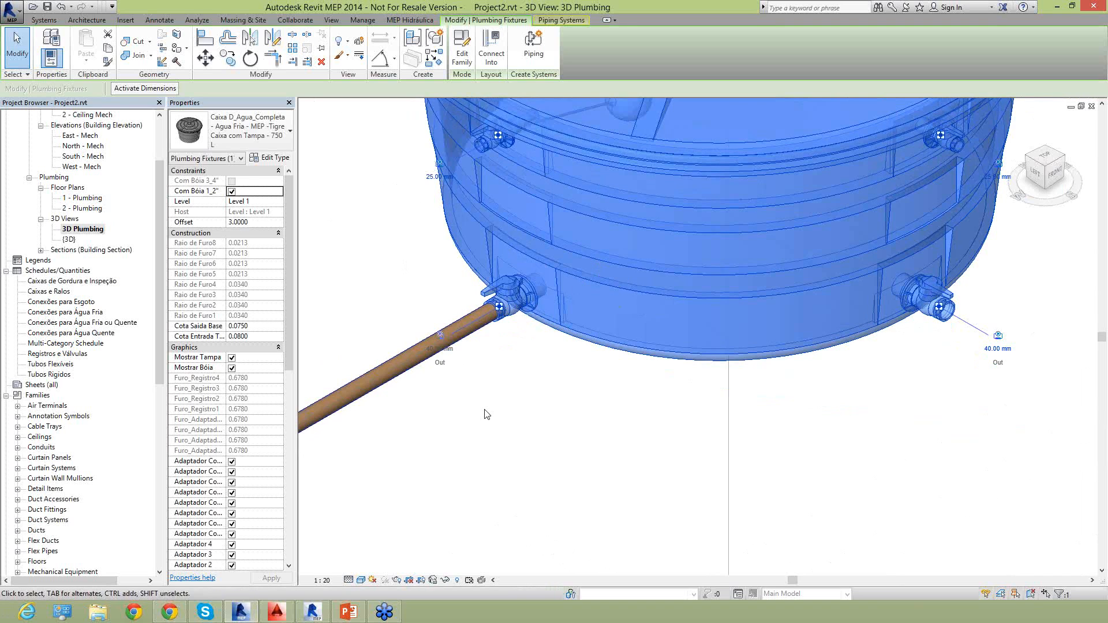
left_click(499, 425)
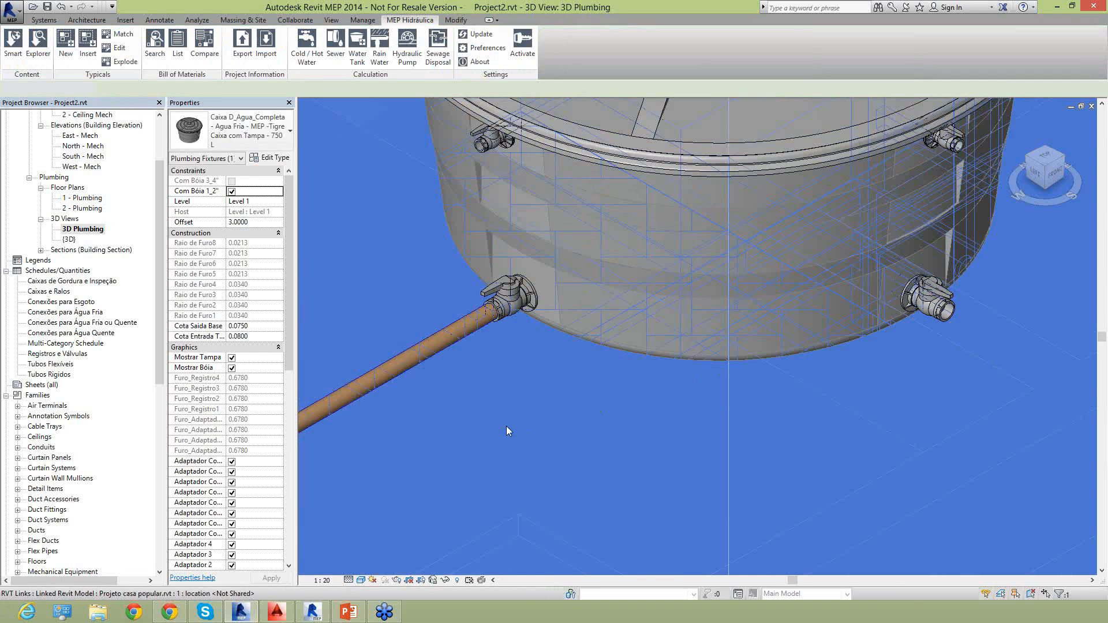
key("Escape")
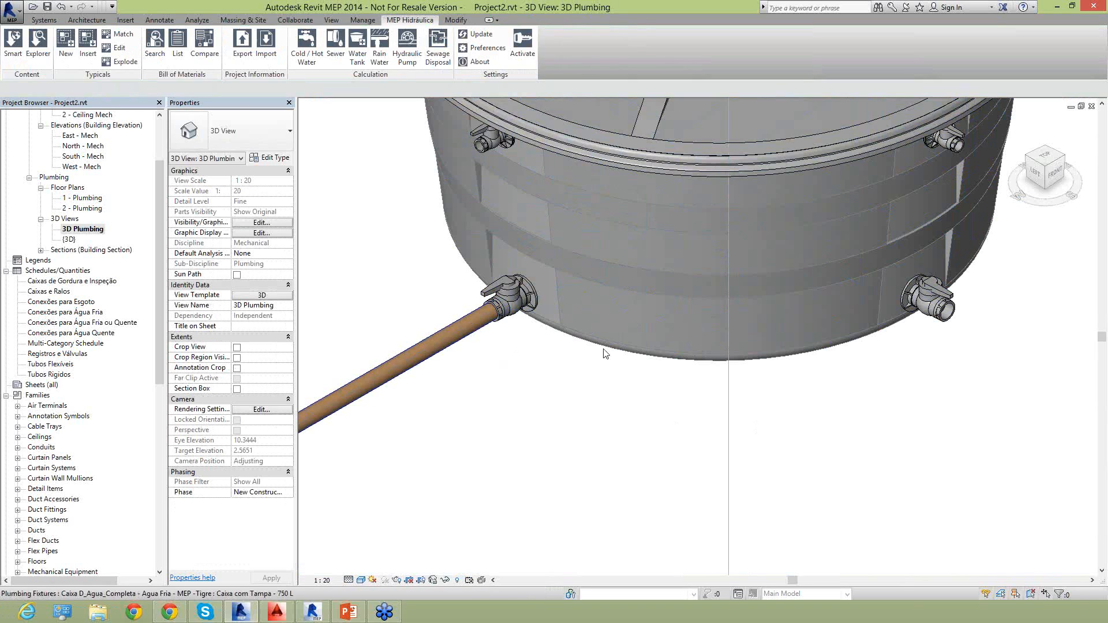
Insert an Adaptador com Anel para Caixa Dagua from Tigre's local Água Fria Soldável adapters beside the water tank.
left_click(38, 46)
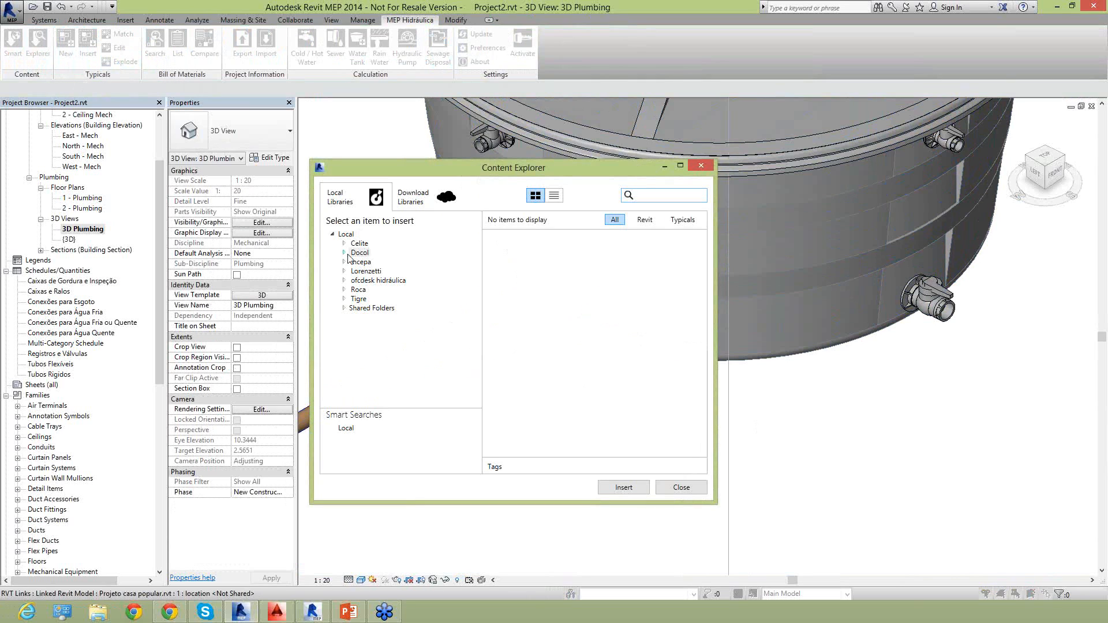
left_click(344, 299)
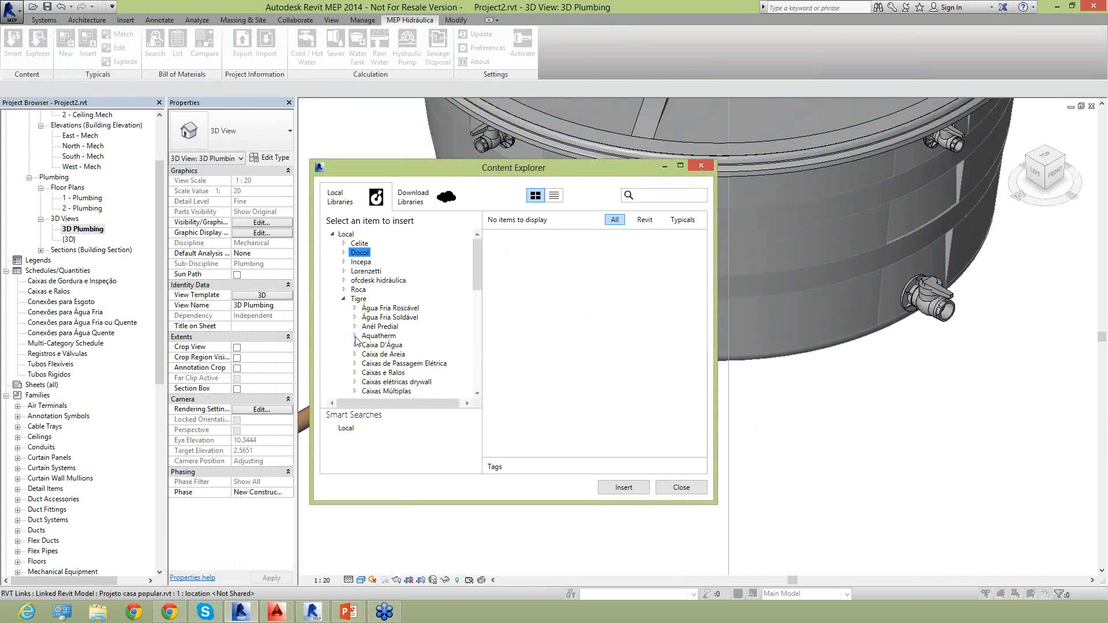
left_click(356, 318)
scroll(365, 347, "down", 2)
left_click(385, 271)
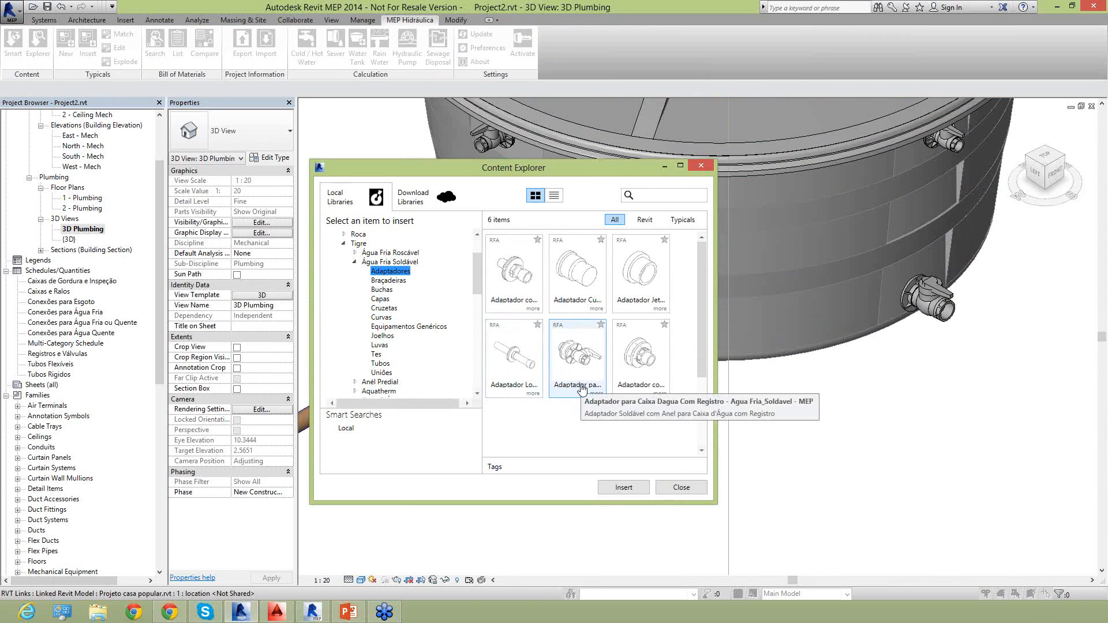
double_click(643, 392)
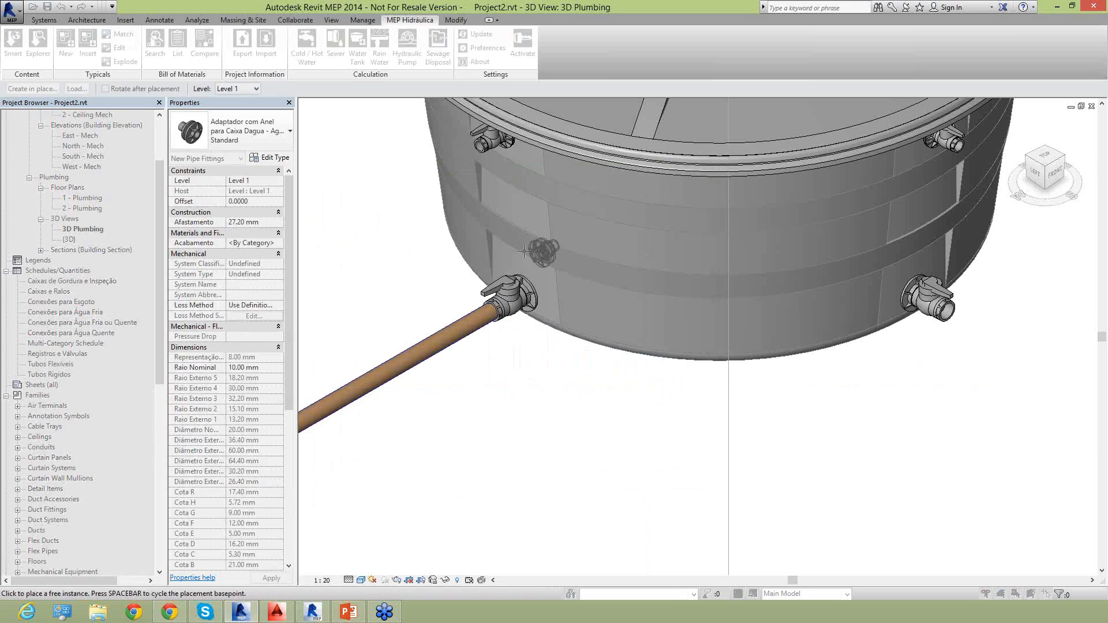
left_click(509, 204)
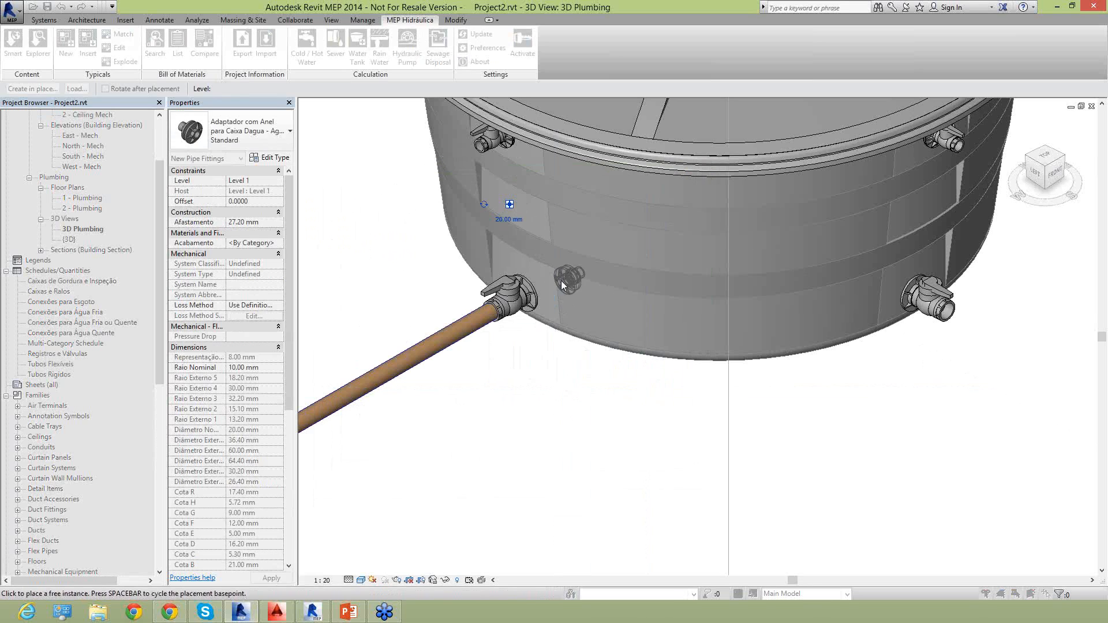
left_click(461, 295)
key("Escape")
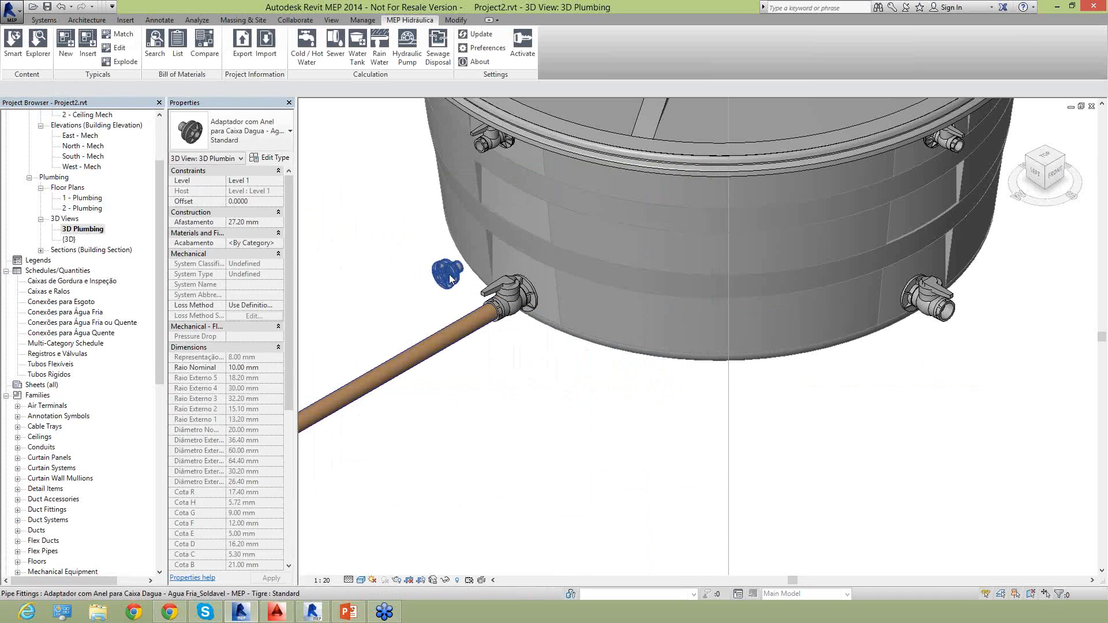
Remove the loose ring adapter placed beside the water tank.
left_click(449, 277)
left_click_drag(498, 220, 515, 202)
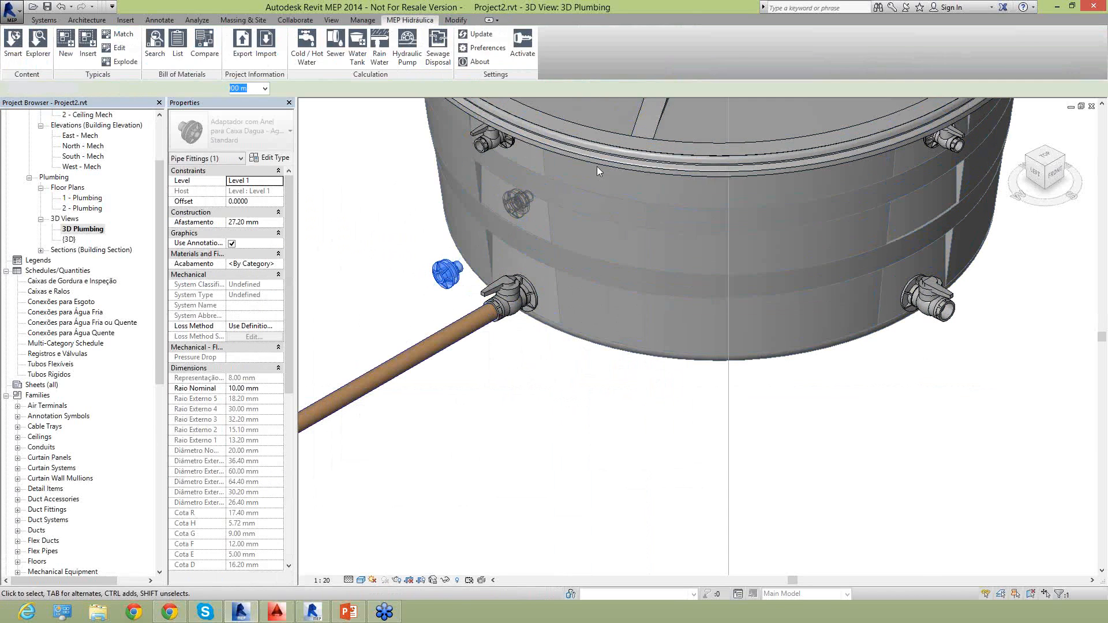
scroll(529, 302, "down", 3)
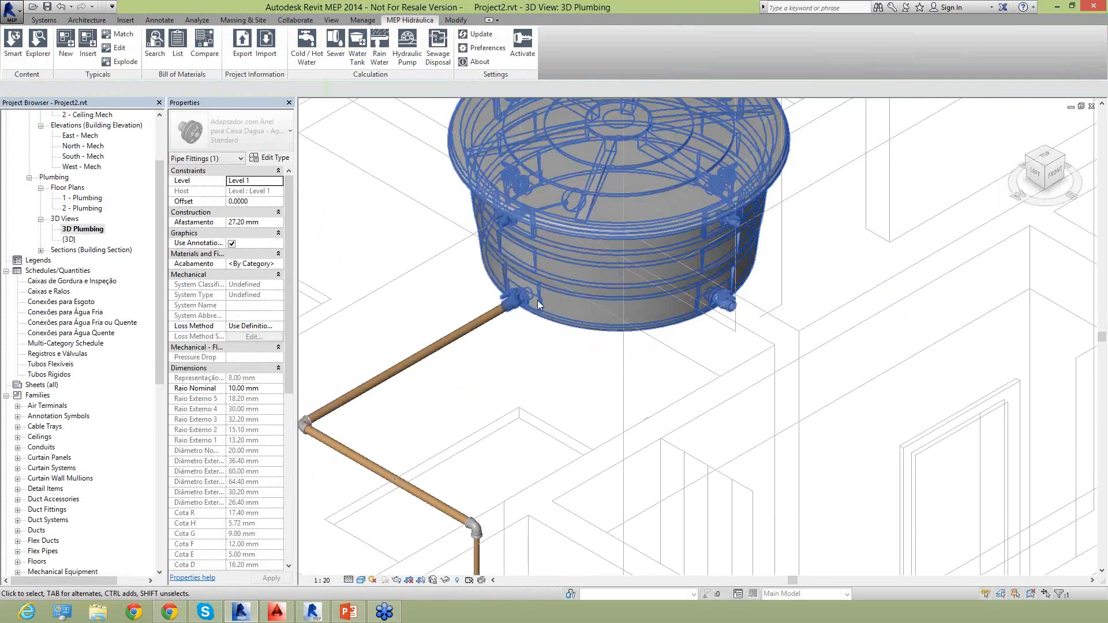
key("Escape")
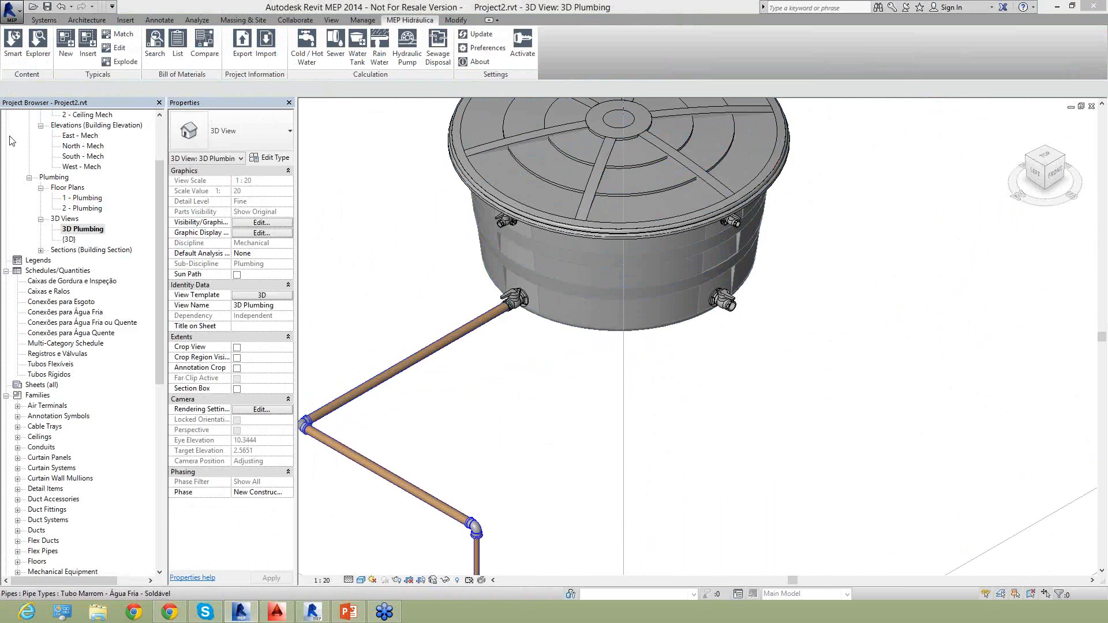
Review the water tank and piping in the 3D Plumbing, 1 - Plumbing, 2 - Plumbing and {3D} views.
scroll(666, 344, "down", 5)
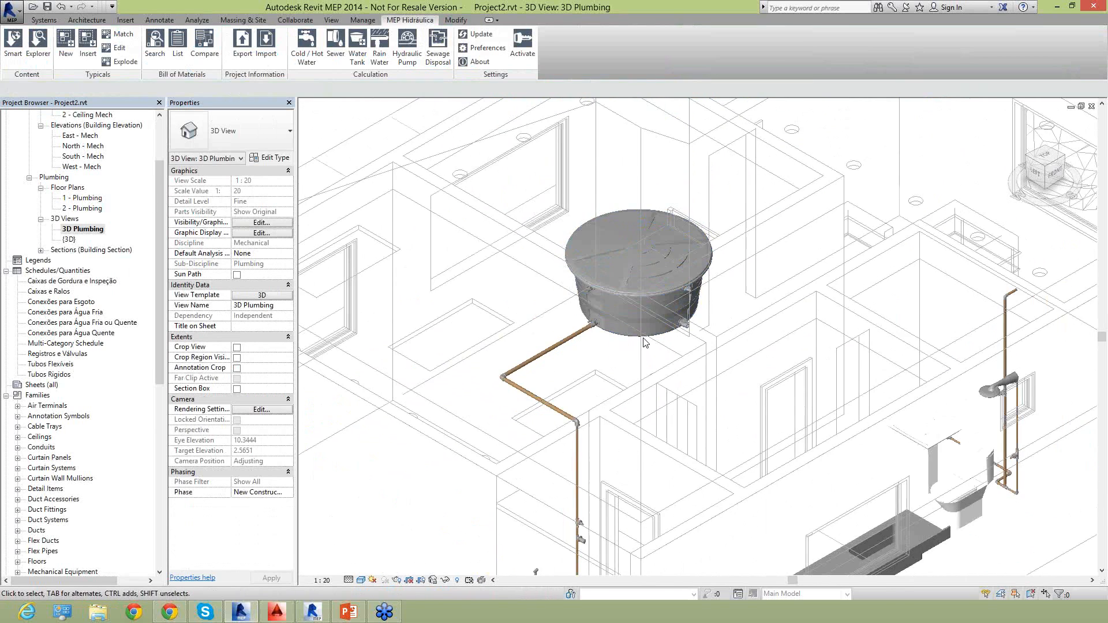
middle_click_drag(649, 414, 621, 329)
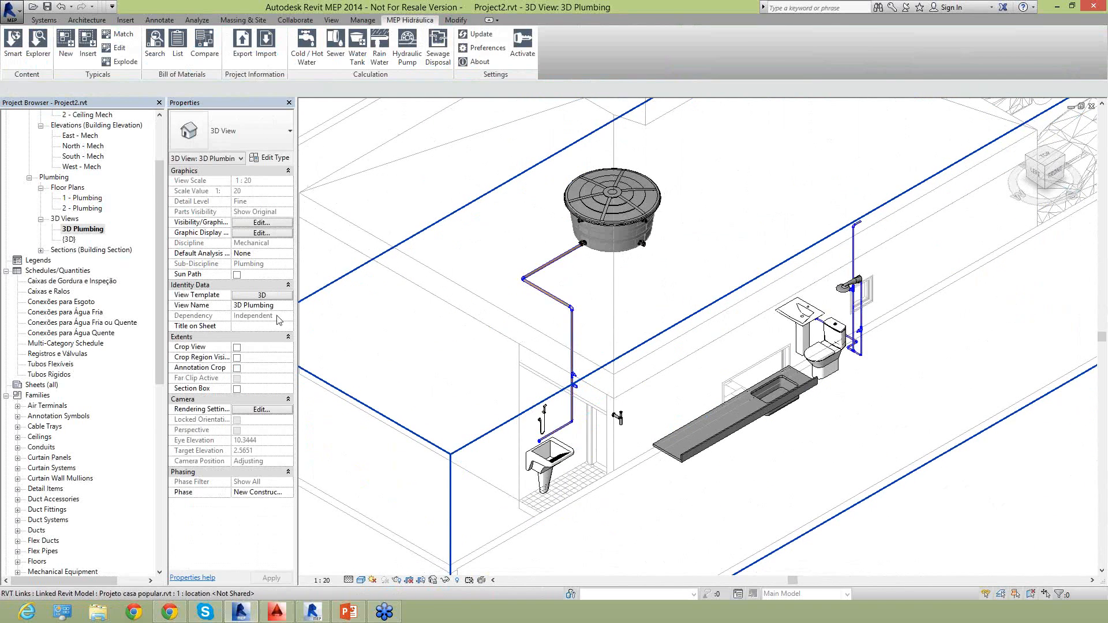
double_click(84, 198)
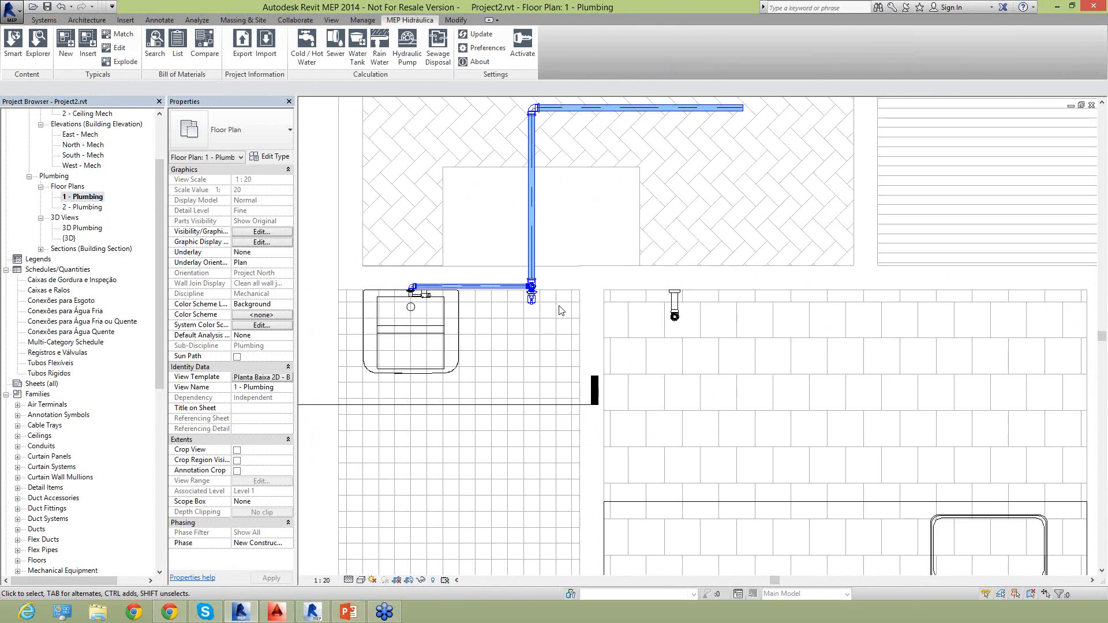
scroll(483, 312, "down", 2)
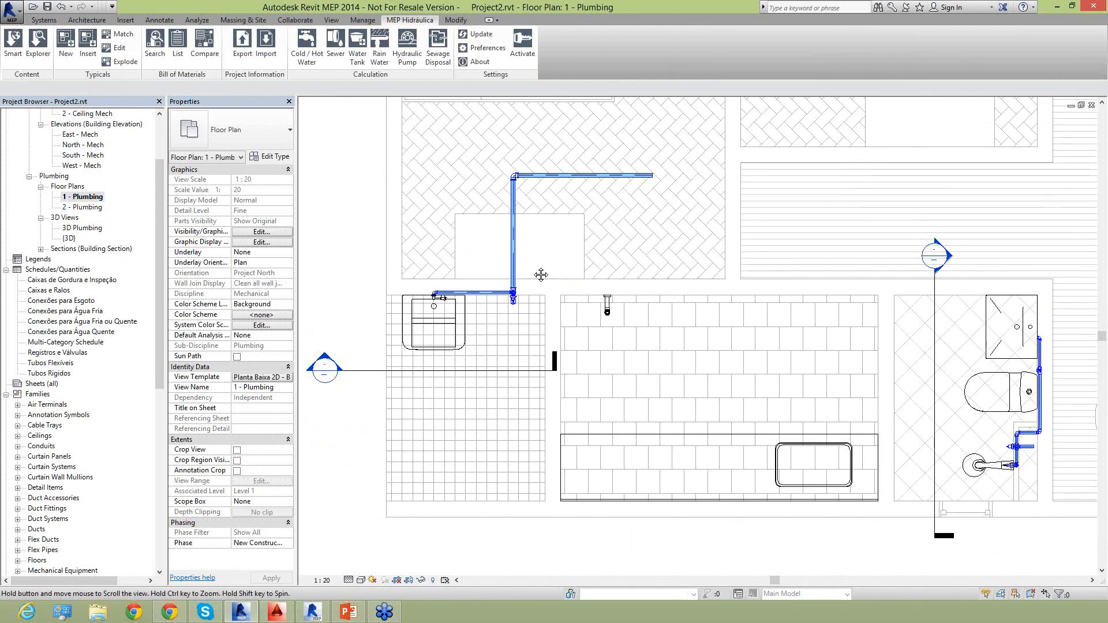
scroll(472, 292, "down", 1)
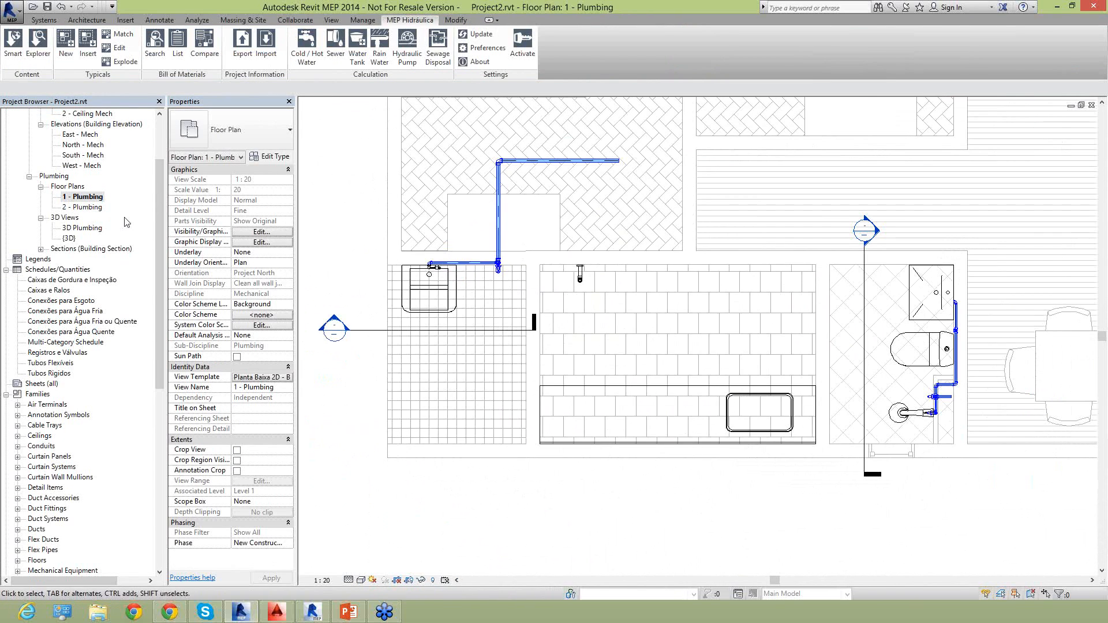
double_click(80, 208)
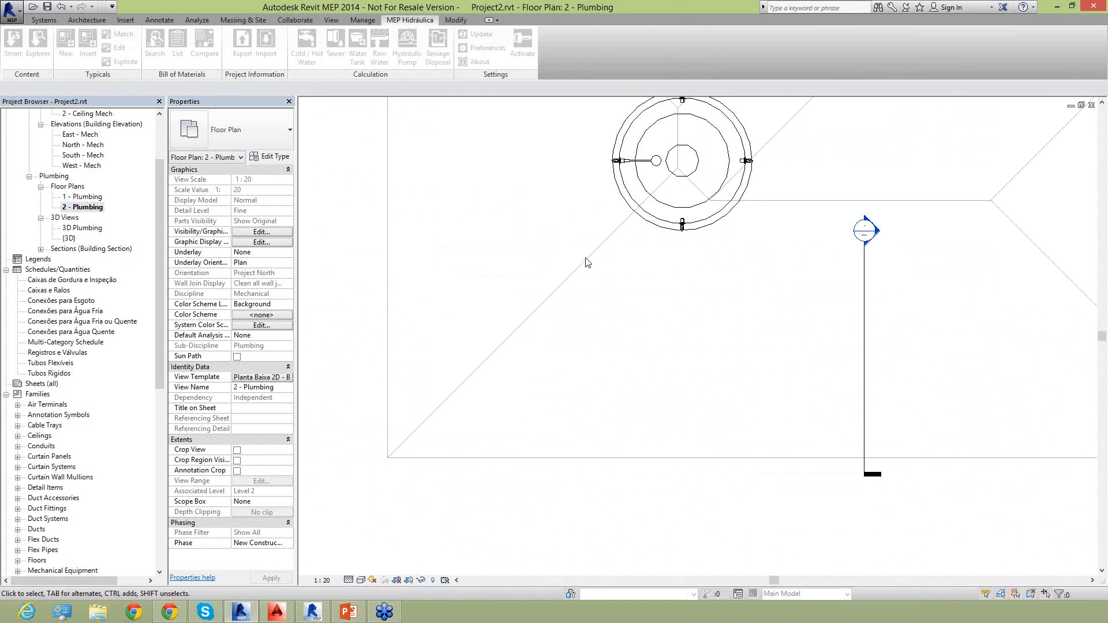
scroll(613, 320, "down", 1)
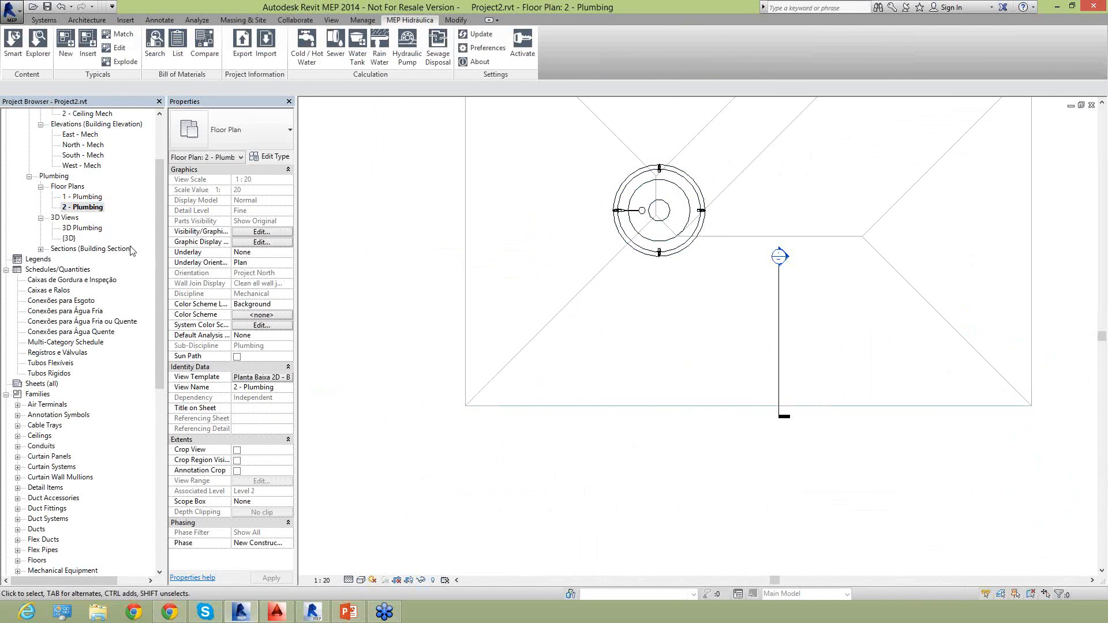
double_click(87, 196)
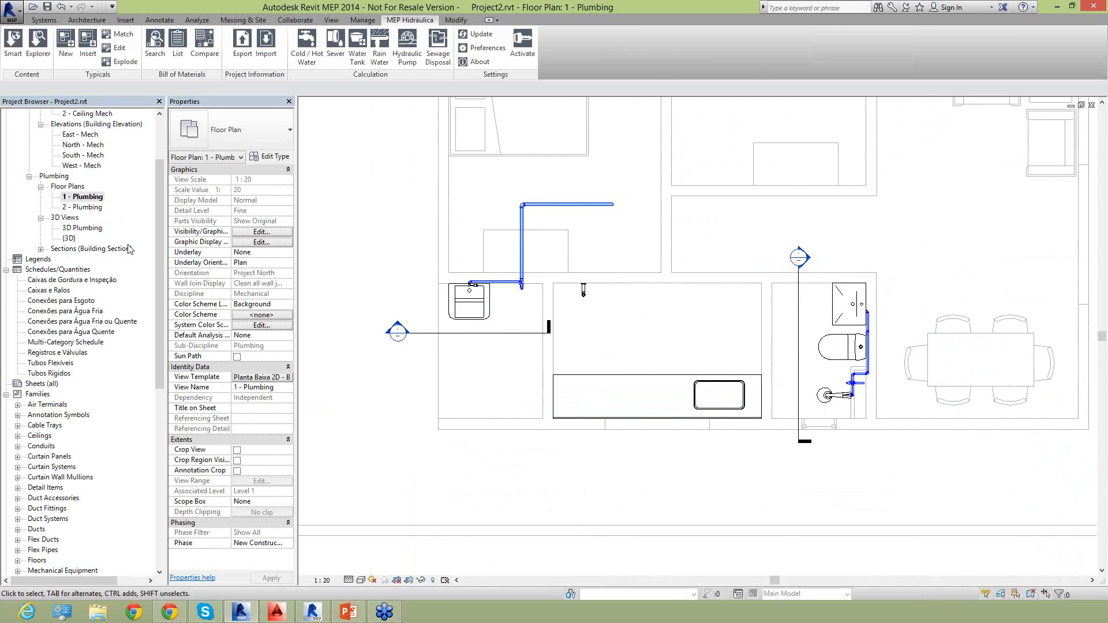
double_click(69, 238)
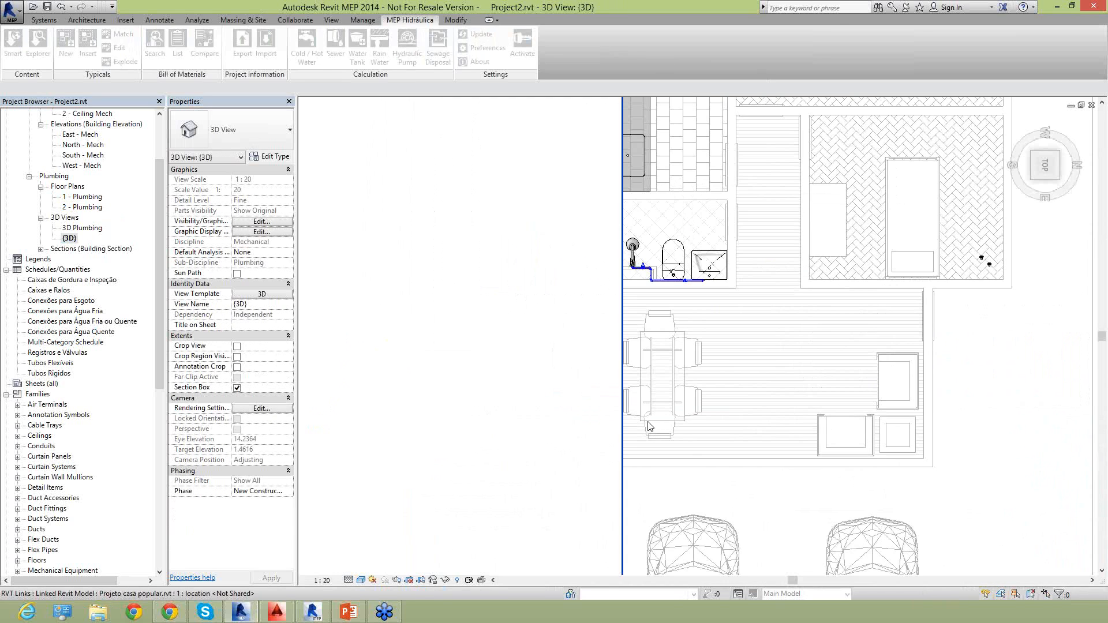
In the 3D Plumbing view, set the offset of the short horizontal pipe atop the shower's vertical pipe to 9 m.
double_click(81, 228)
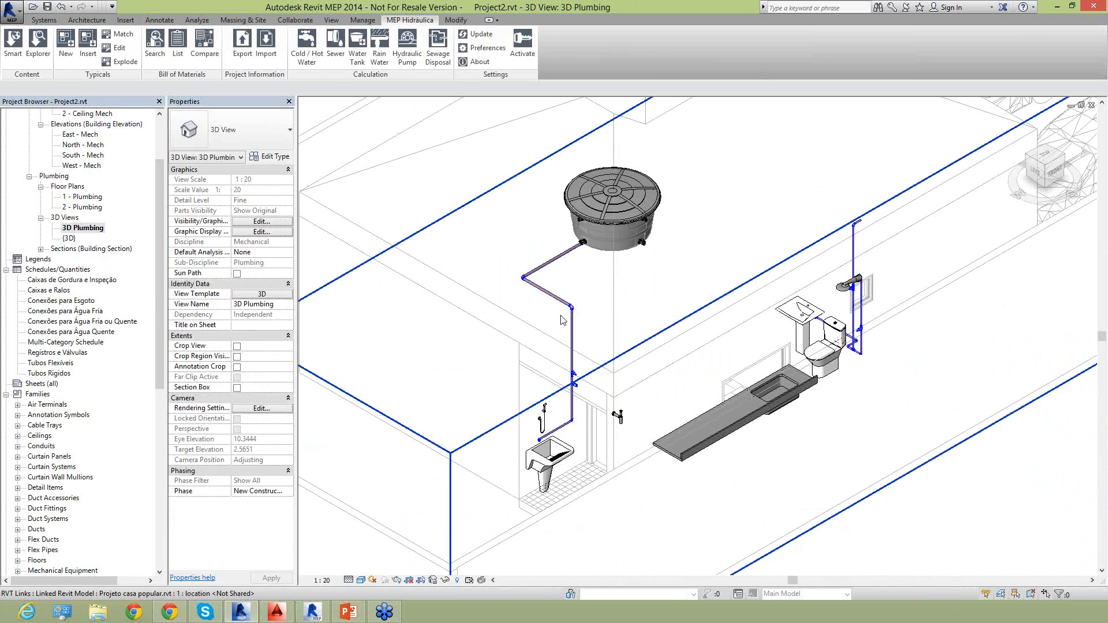
scroll(563, 317, "down", 1)
middle_click_drag(891, 257, 766, 373)
scroll(711, 299, "up", 2)
left_click(711, 376)
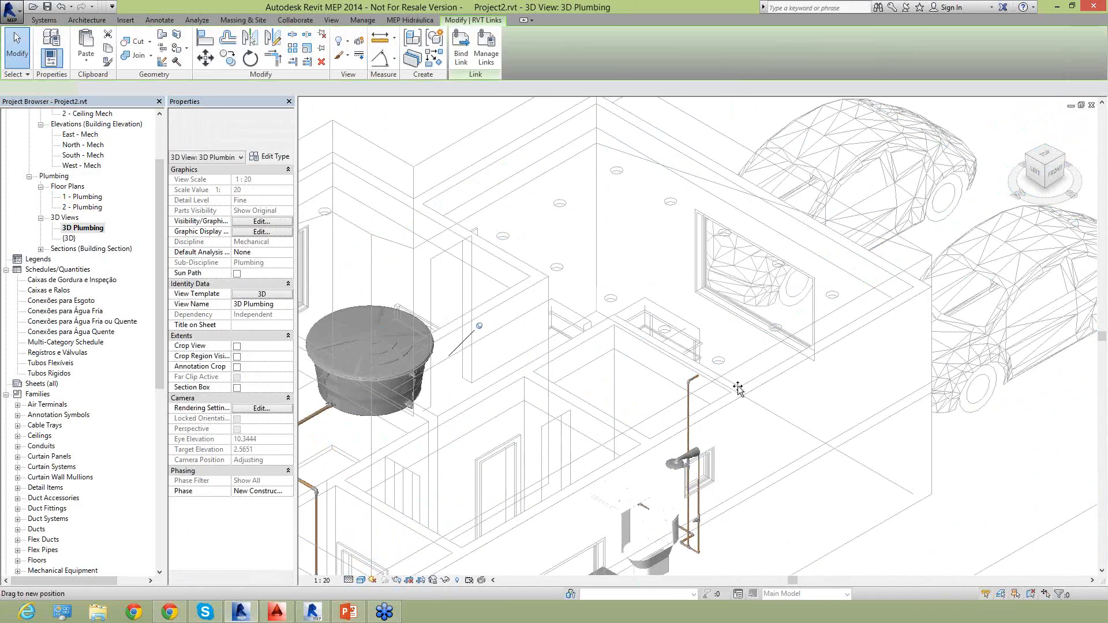
key("Escape")
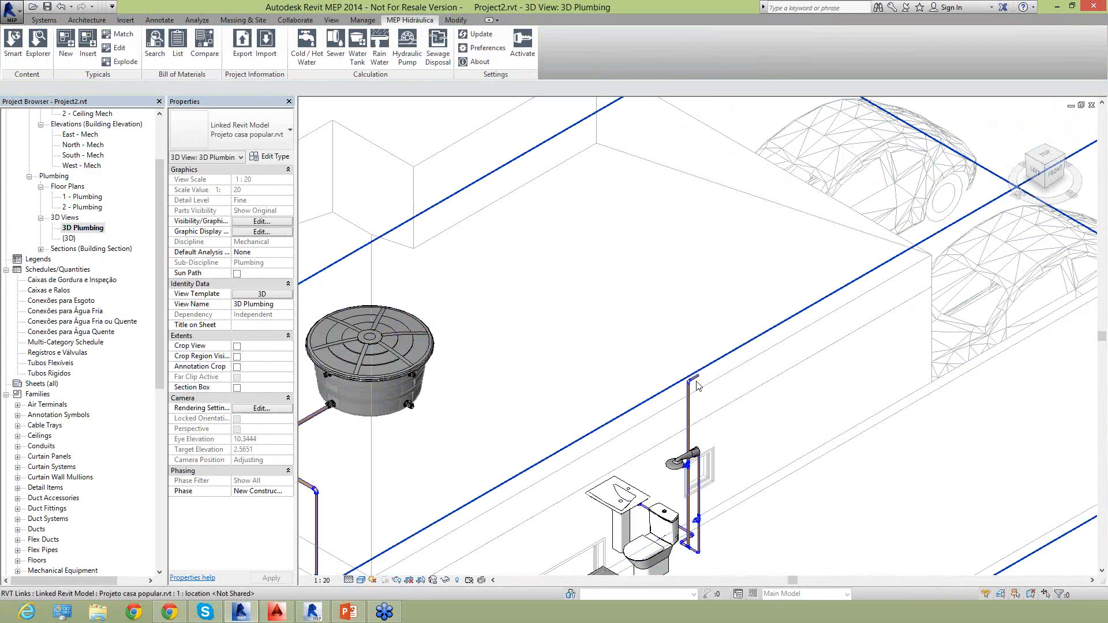
scroll(697, 379, "up", 2)
left_click(692, 374)
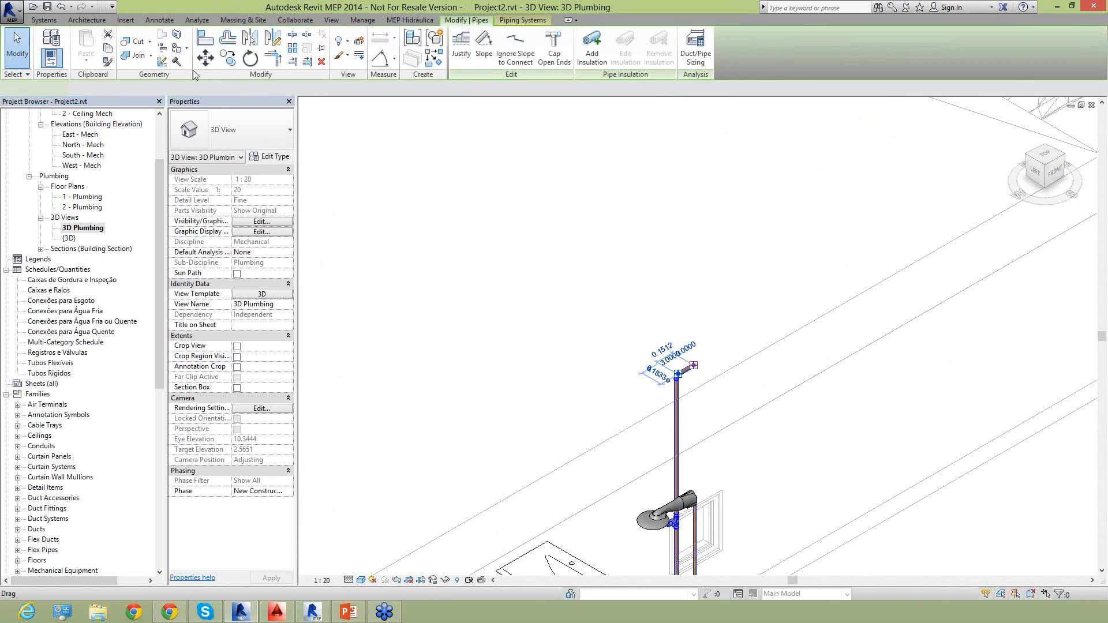
left_click(231, 89)
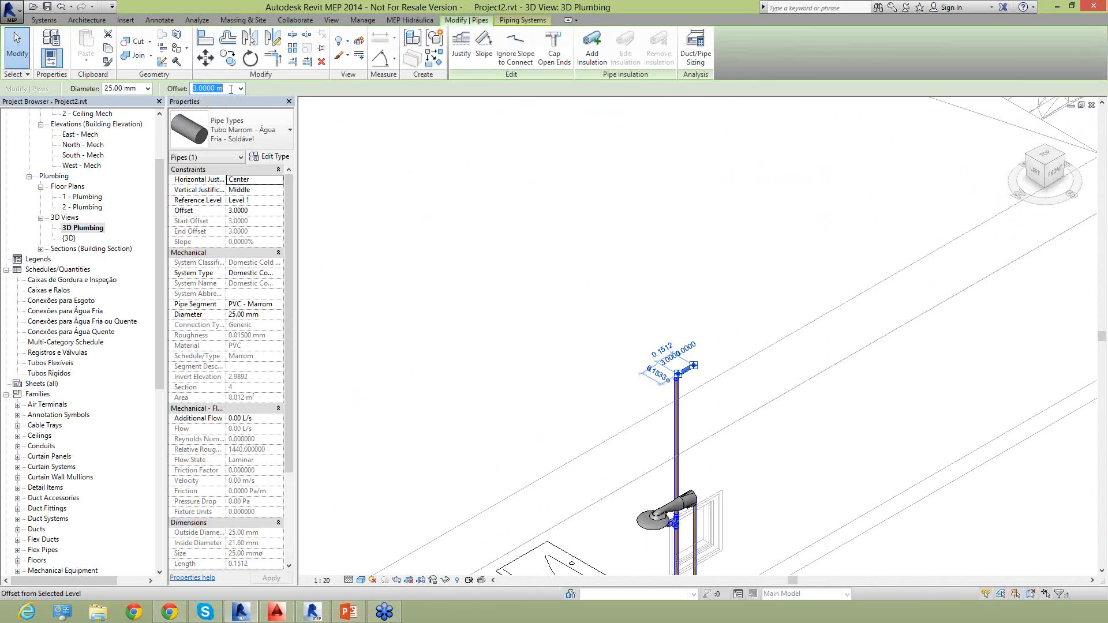
type("9")
key("Return")
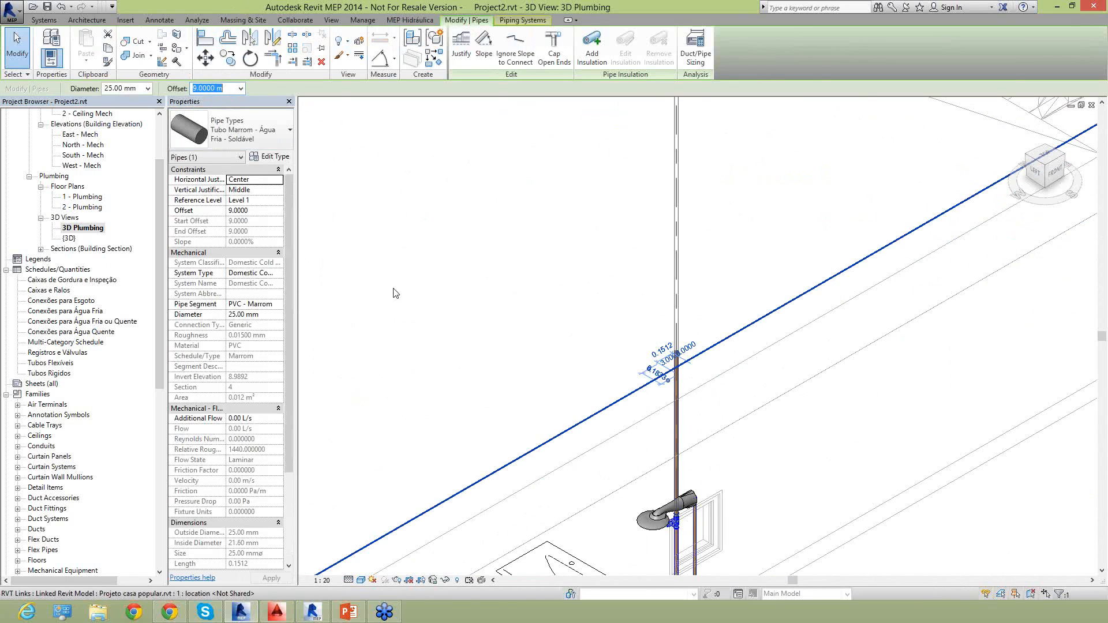
key("Escape")
scroll(540, 350, "down", 5)
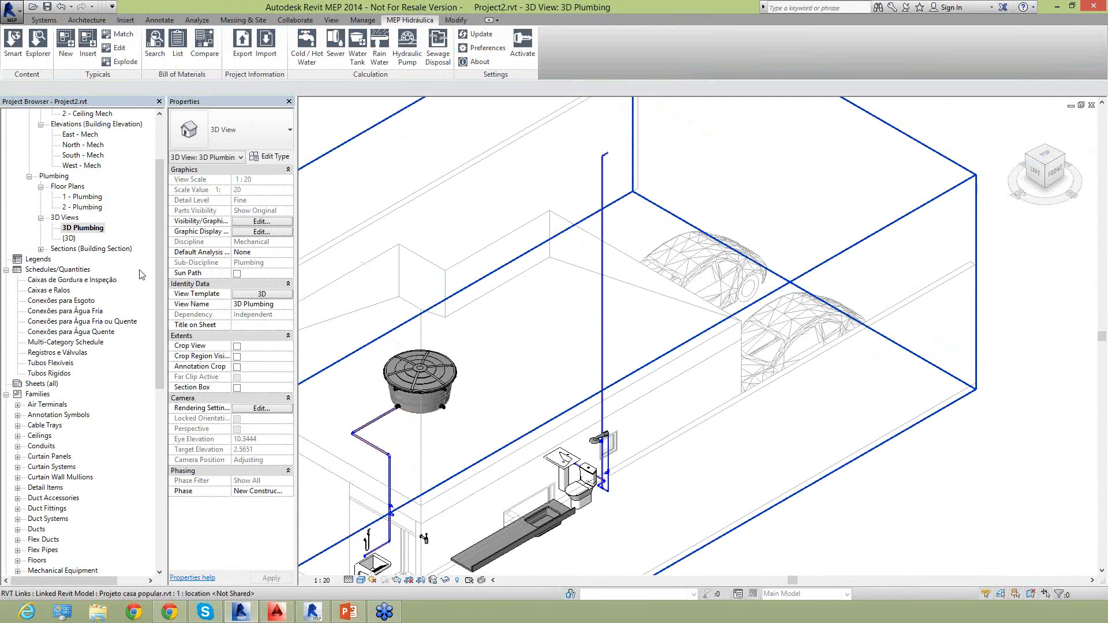
Examine the shower piping in the 1 - Plumbing and 2 - Plumbing floor plans.
double_click(92, 197)
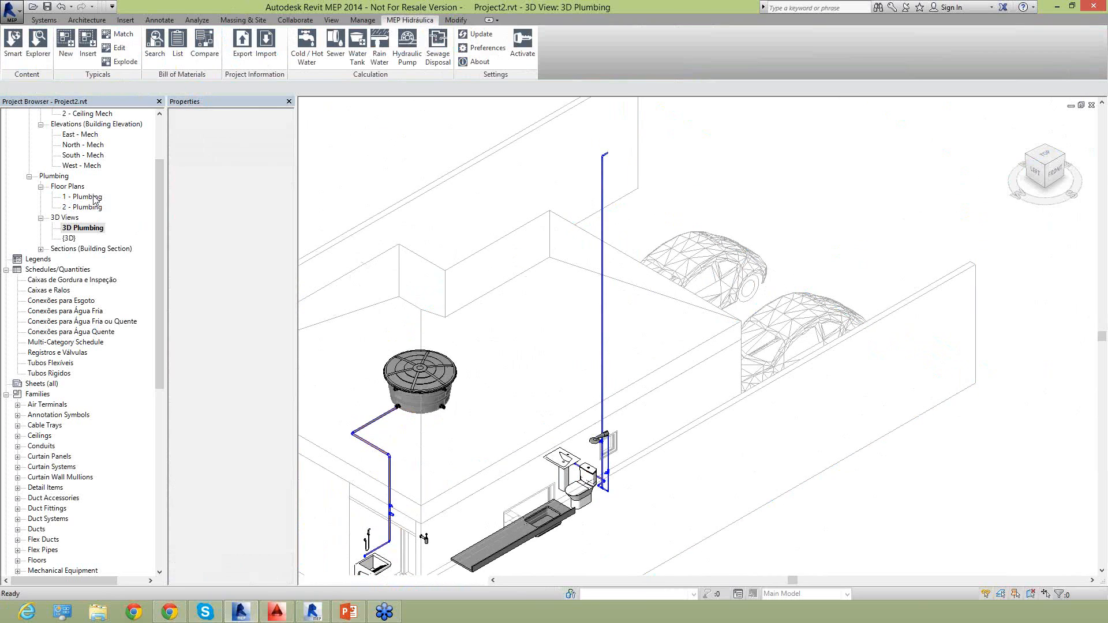
scroll(885, 369, "up", 5)
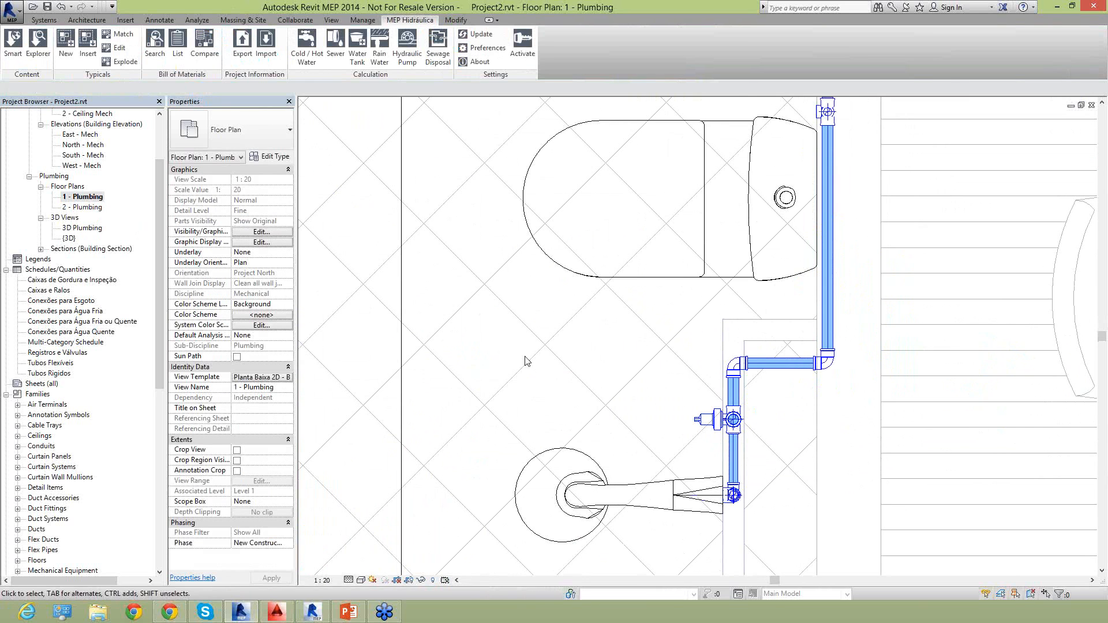
double_click(82, 207)
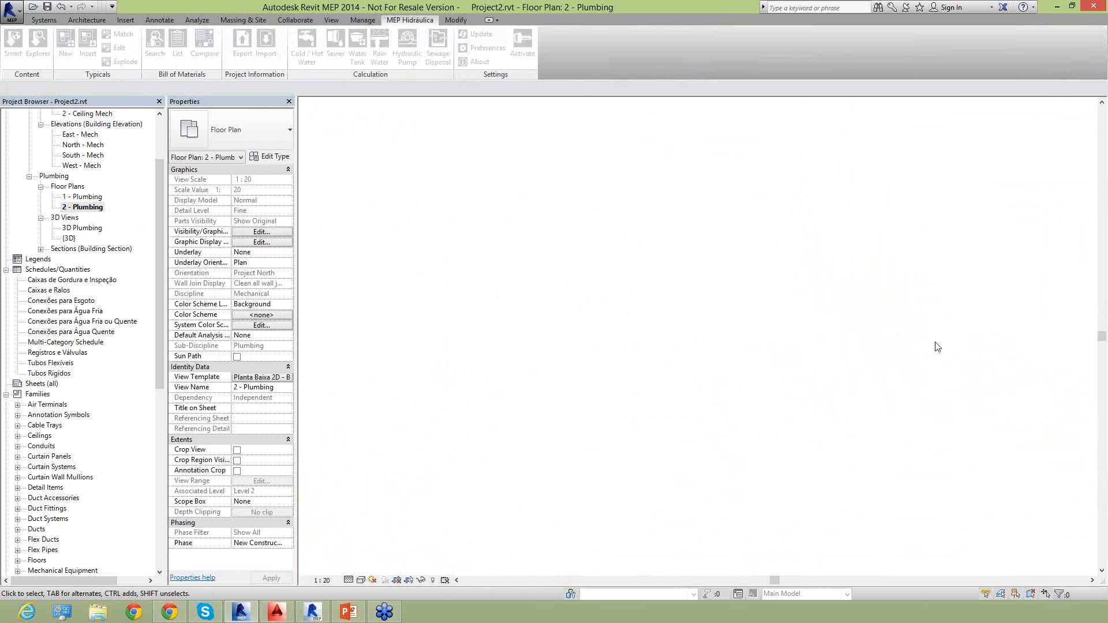
scroll(837, 369, "up", 5)
scroll(849, 361, "up", 3)
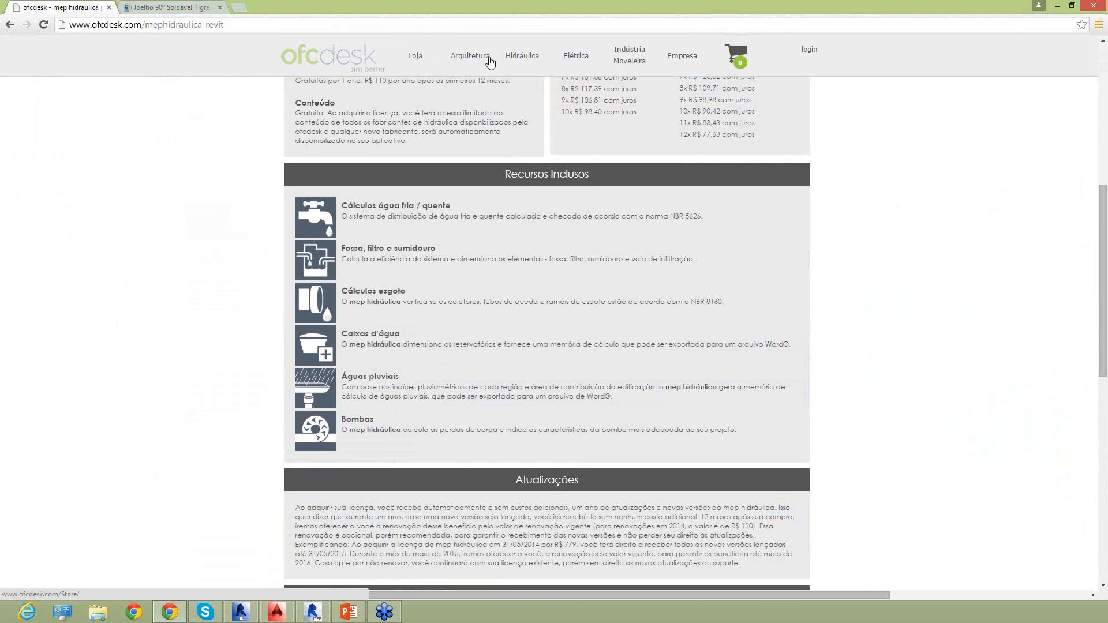
On the ofcdesk website in Chrome, open the store and browse its hidráulica products.
left_click(420, 61)
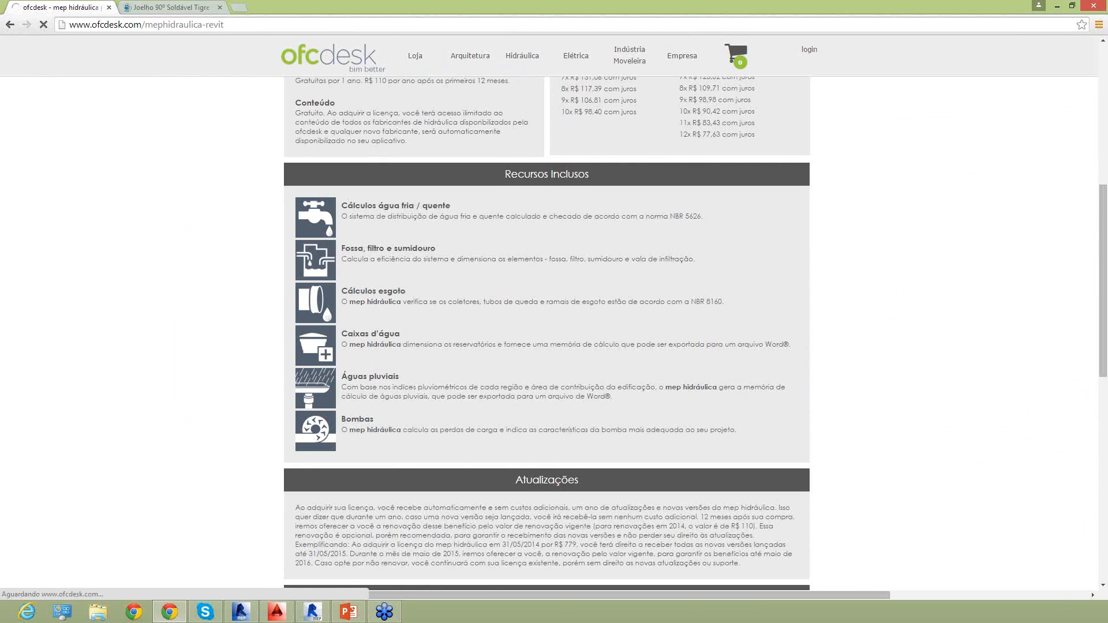
scroll(898, 240, "up", 7)
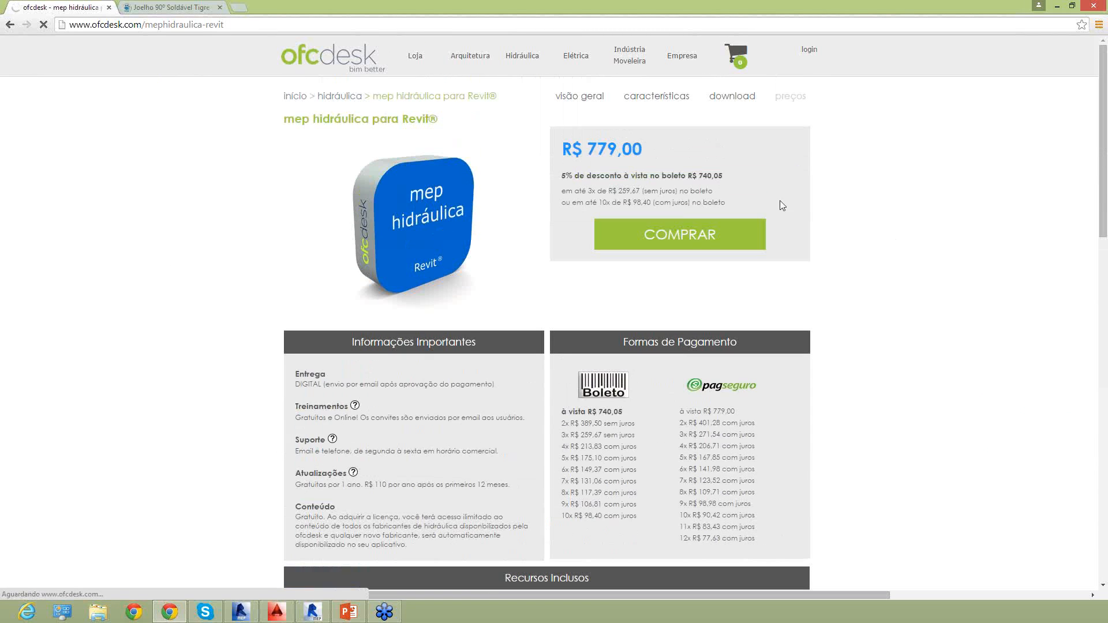
left_click(379, 63)
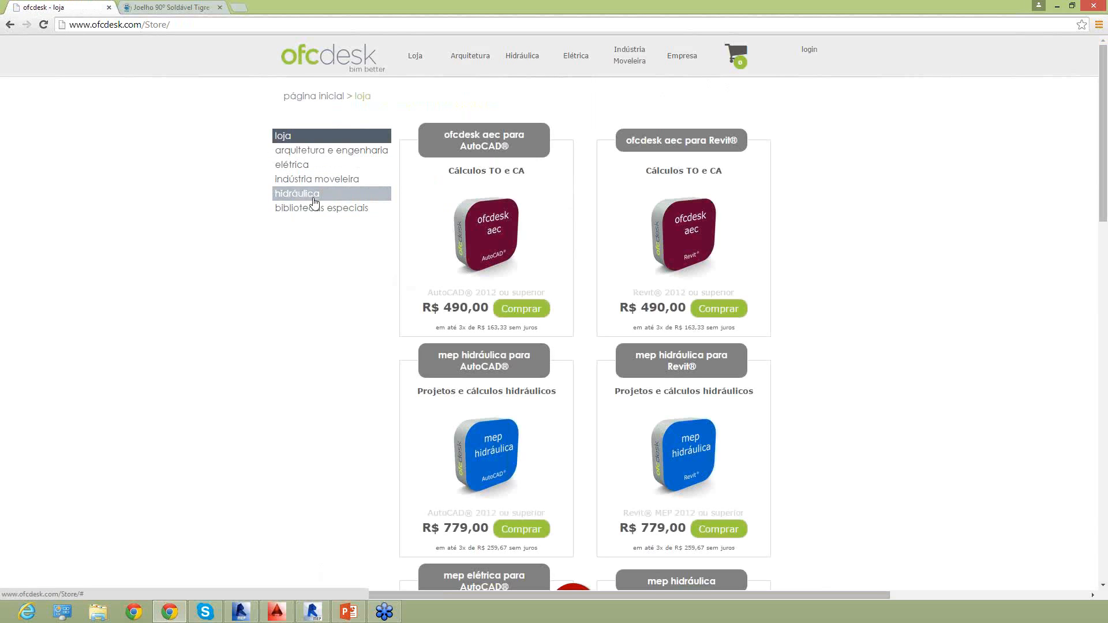
left_click(301, 196)
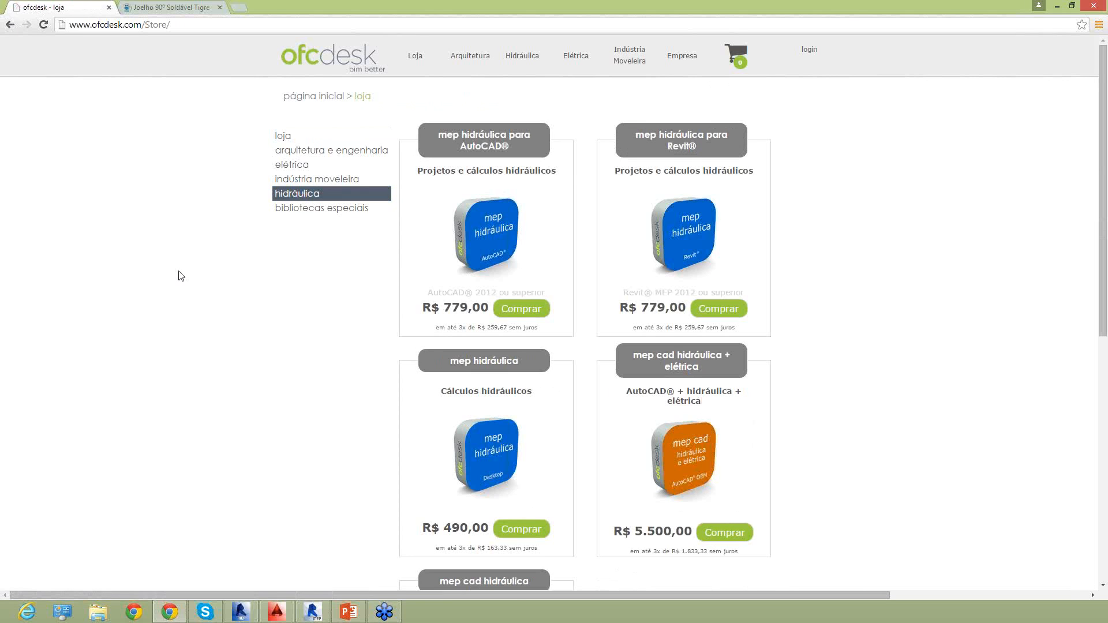
scroll(250, 329, "down", 10)
scroll(275, 339, "up", 10)
Display the store's bibliotecas especiais category.
left_click(321, 214)
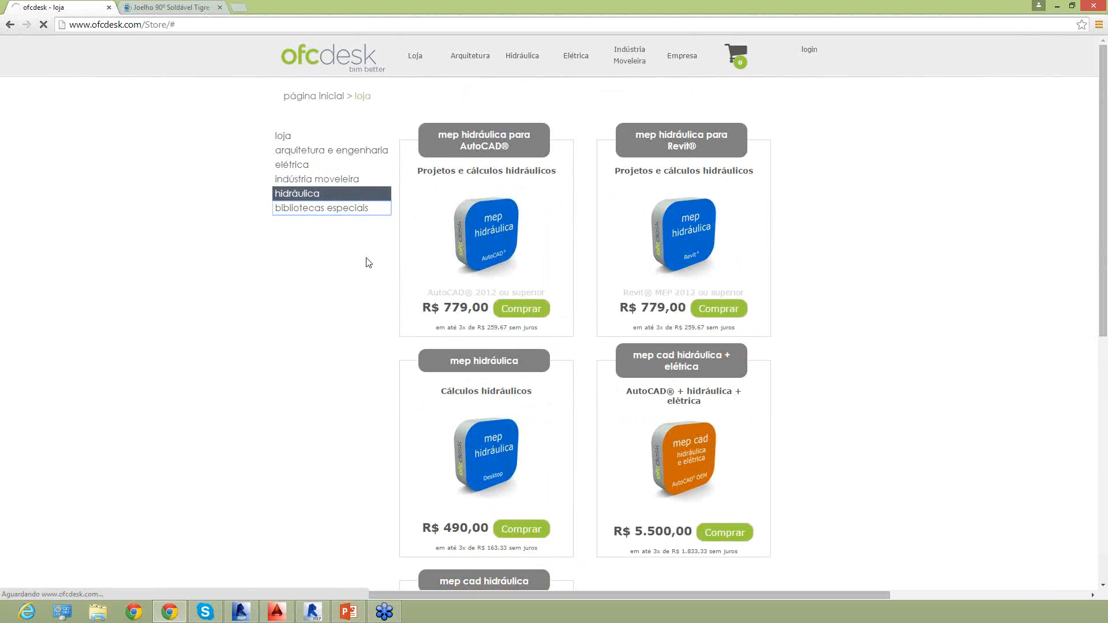
scroll(343, 241, "down", 2)
scroll(343, 241, "up", 2)
left_click(321, 198)
left_click(304, 215)
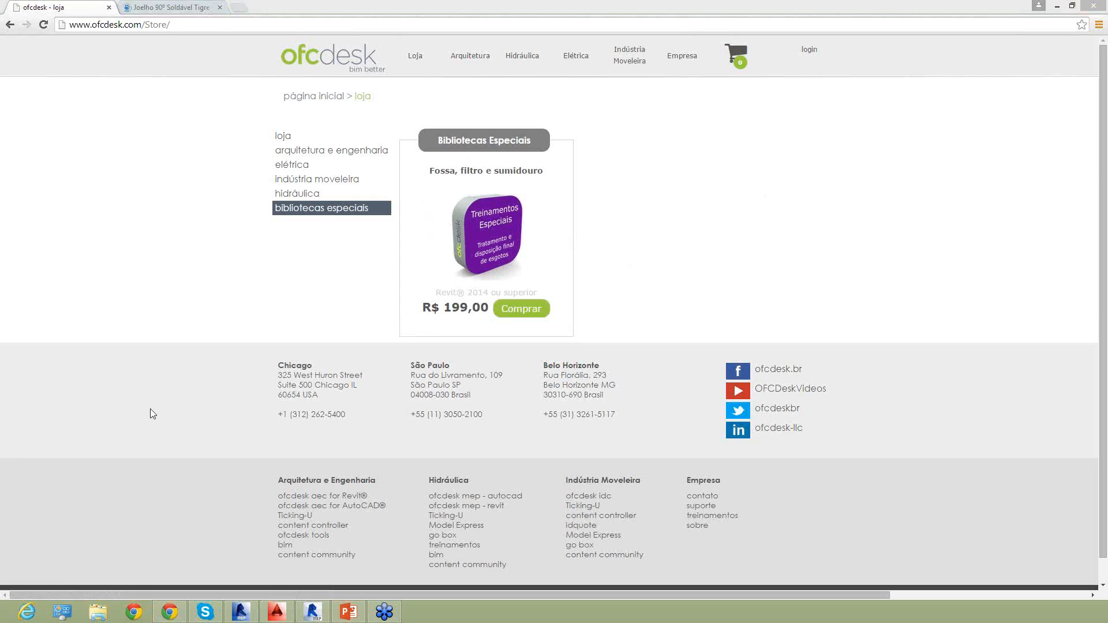
Switch to Revit to view the whole 2 - Plumbing floor plan, and return to the ofcdesk store in Chrome.
left_click(241, 611)
scroll(616, 282, "down", 11)
middle_click_drag(544, 306, 582, 335)
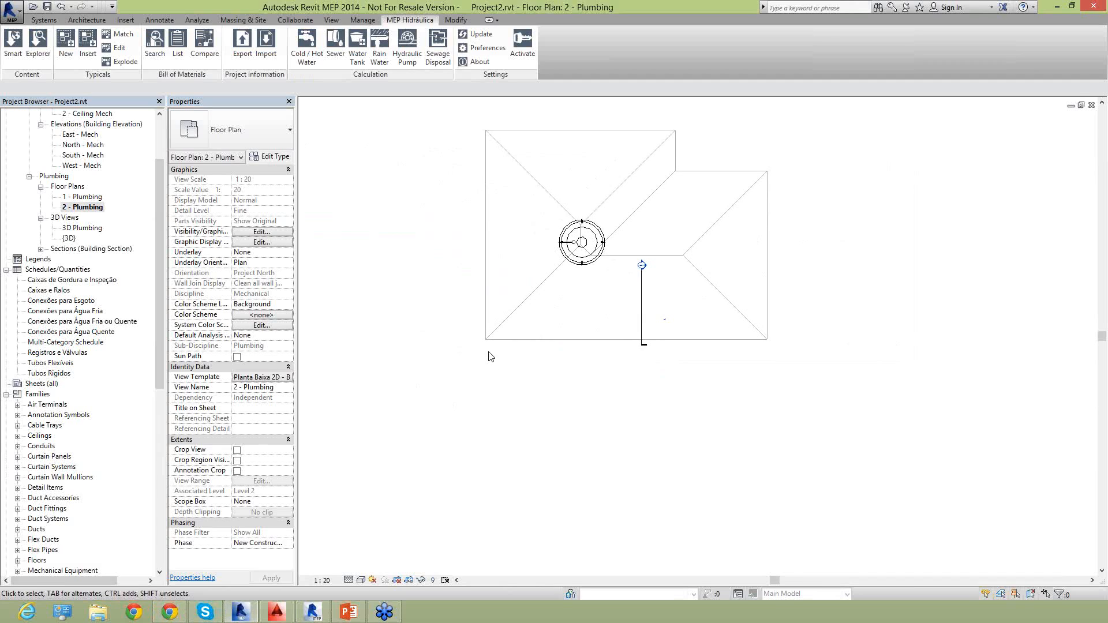
left_click(169, 612)
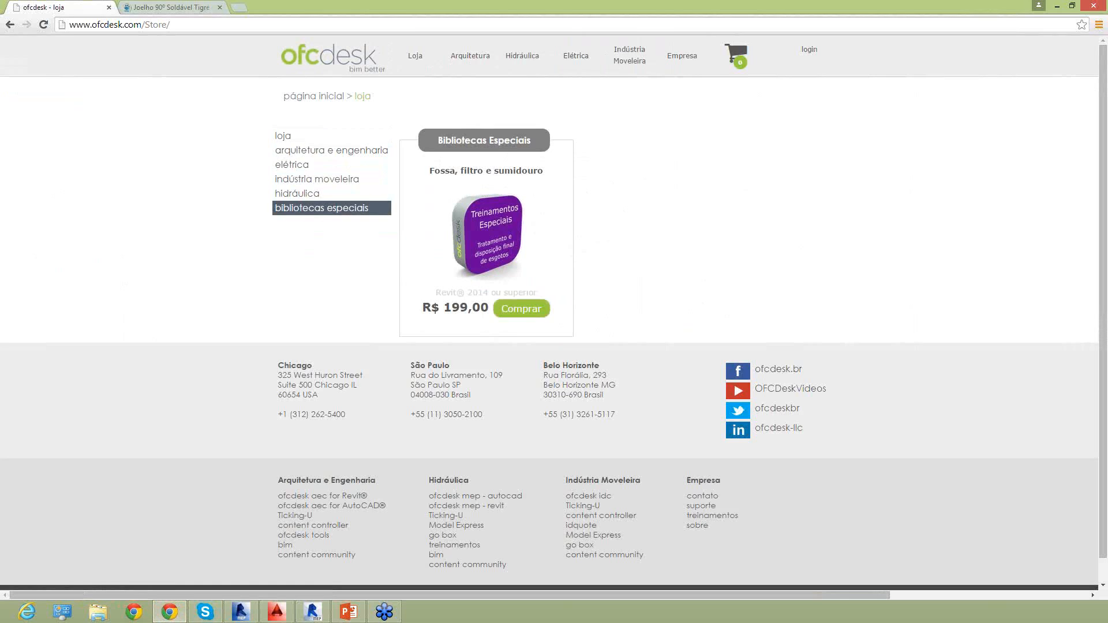
key("alt+Tab")
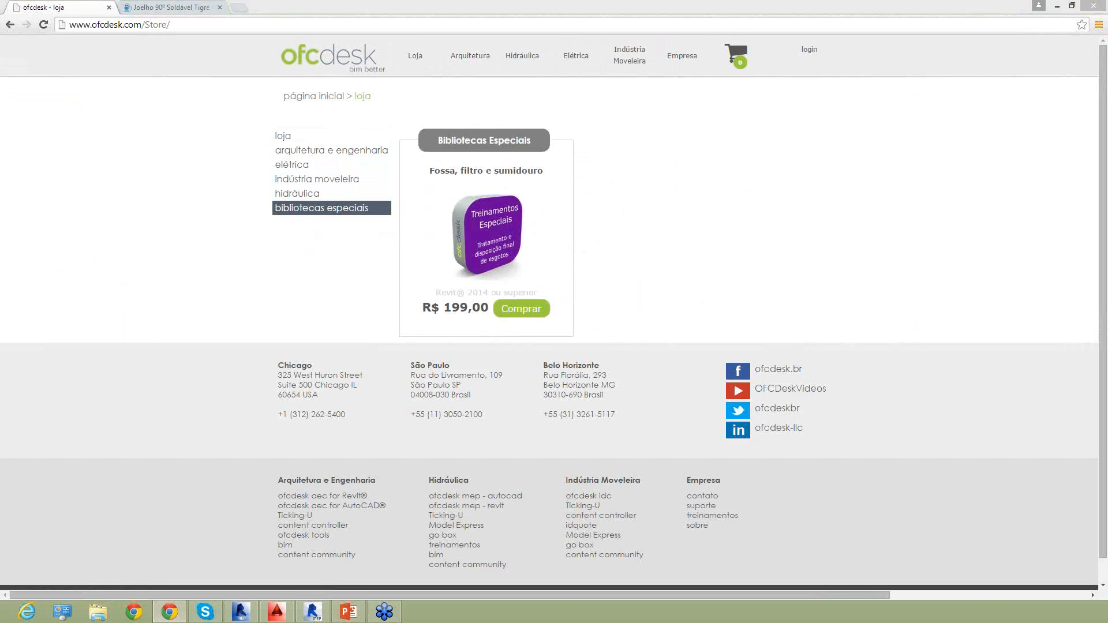